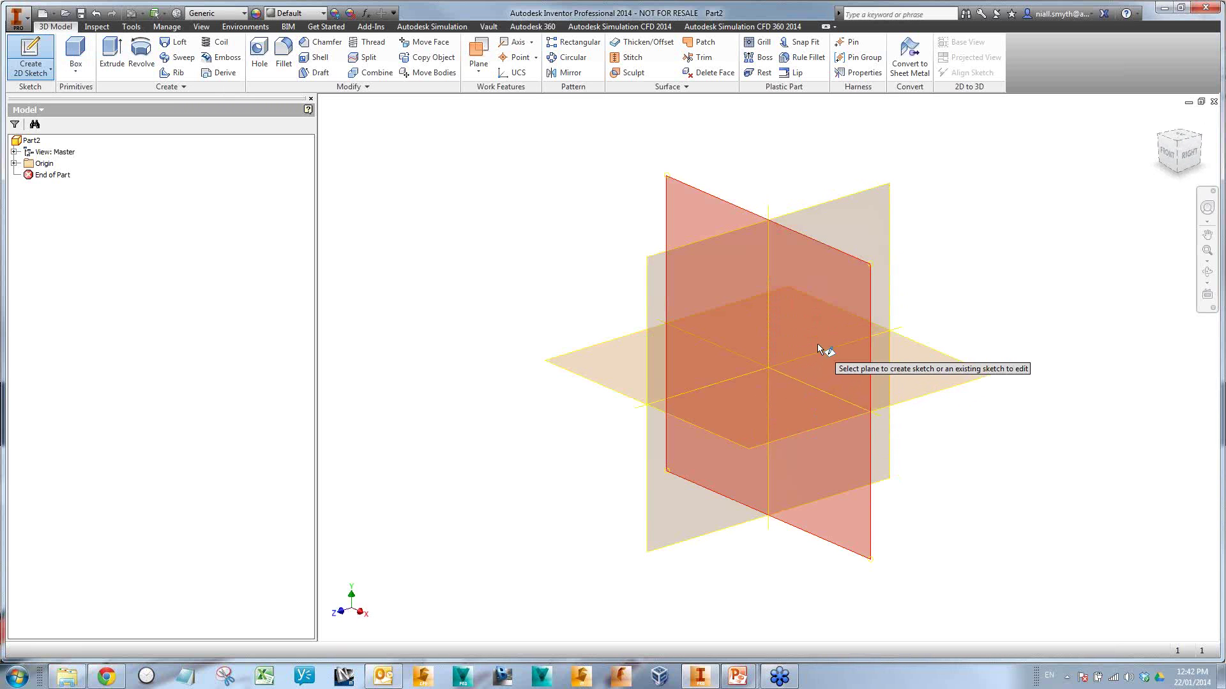
- Start a sketch on the XY plane and draw a two-point rectangle about 128 mm wide beside the origin
left_click(848, 323)
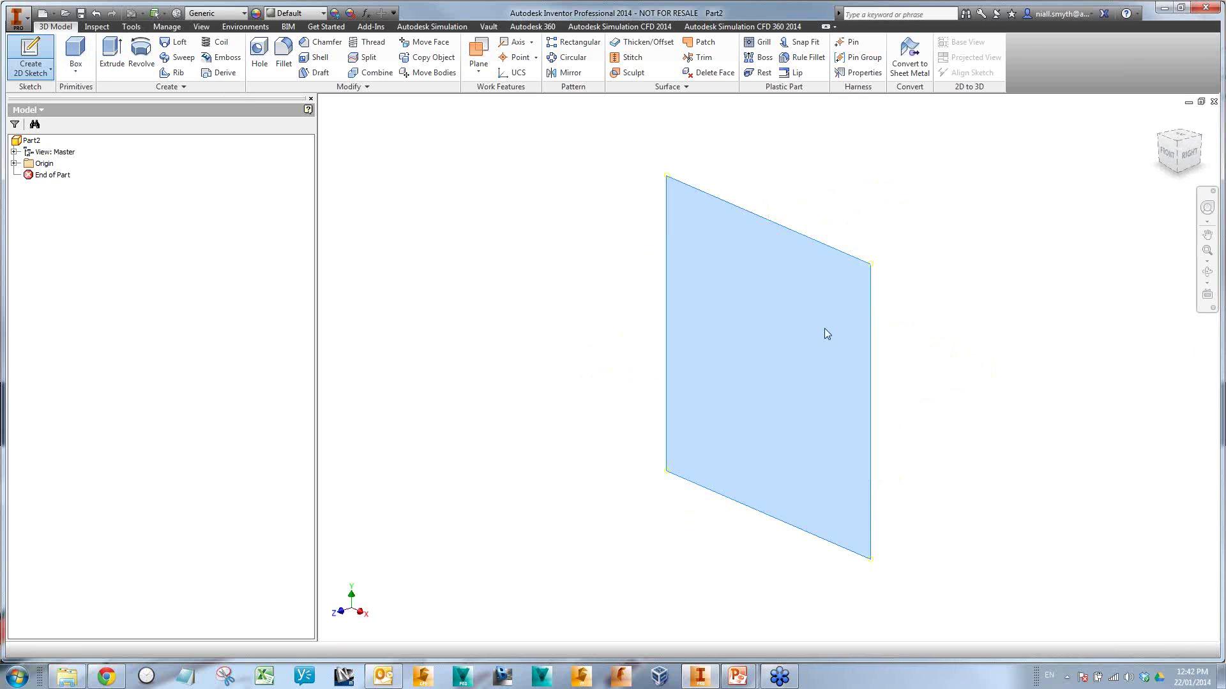
left_click(1170, 155)
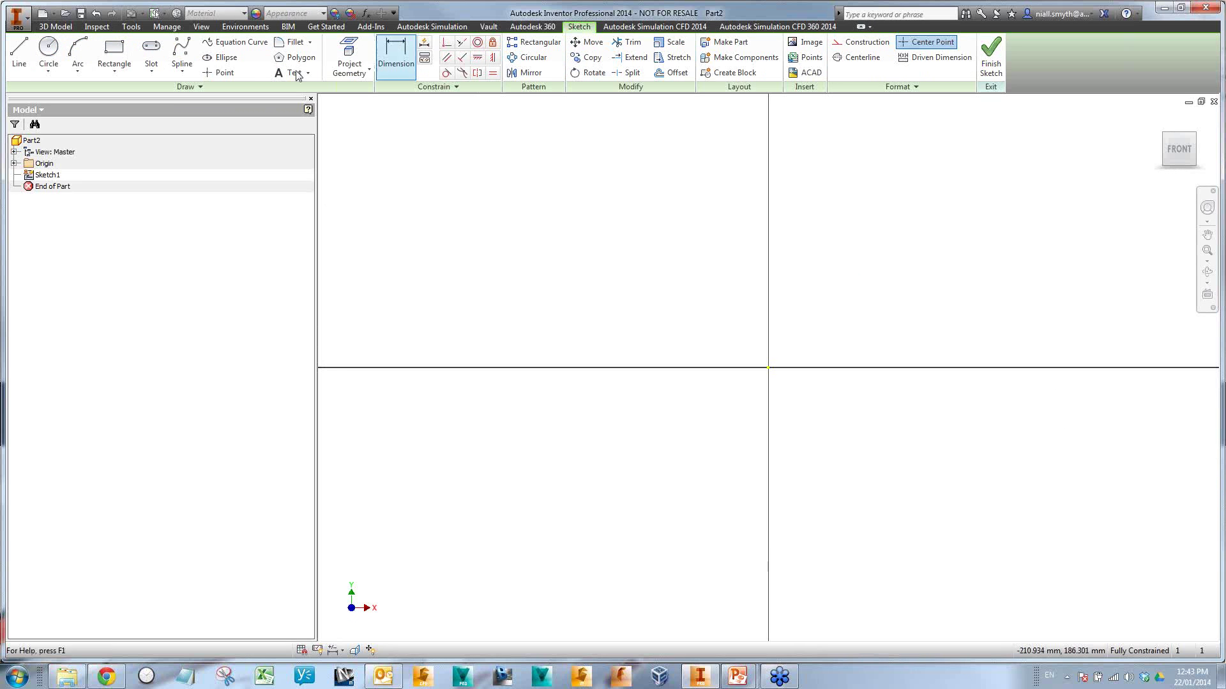
left_click(115, 49)
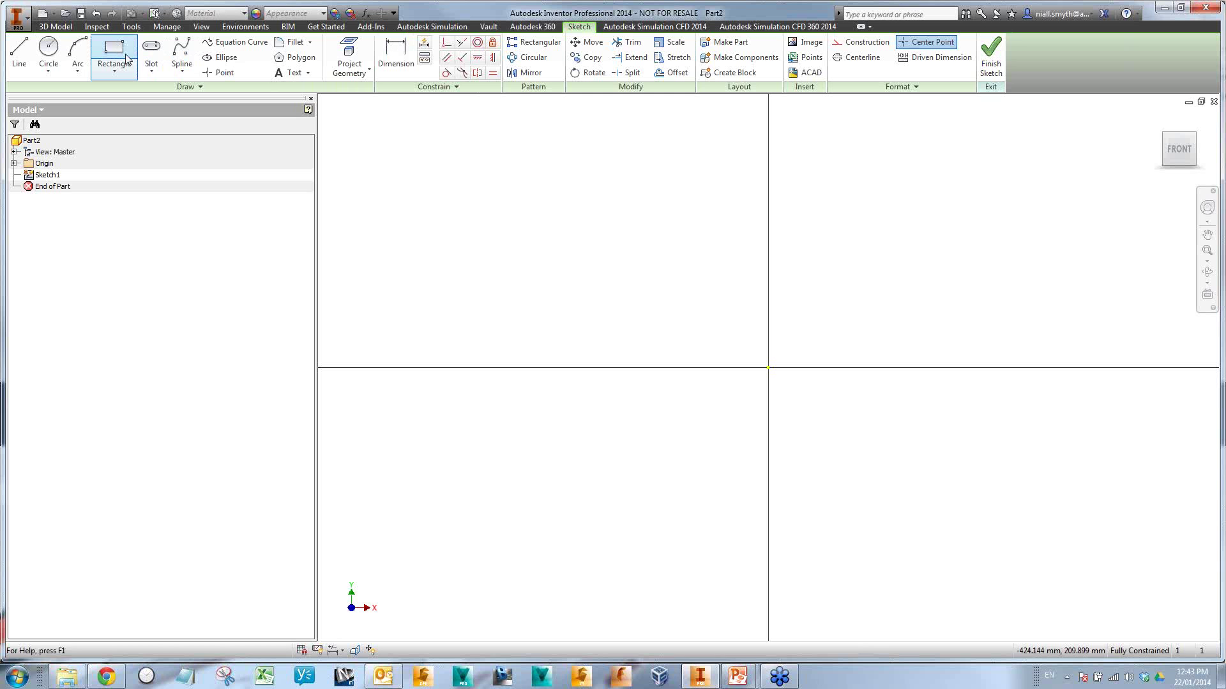
left_click(668, 169)
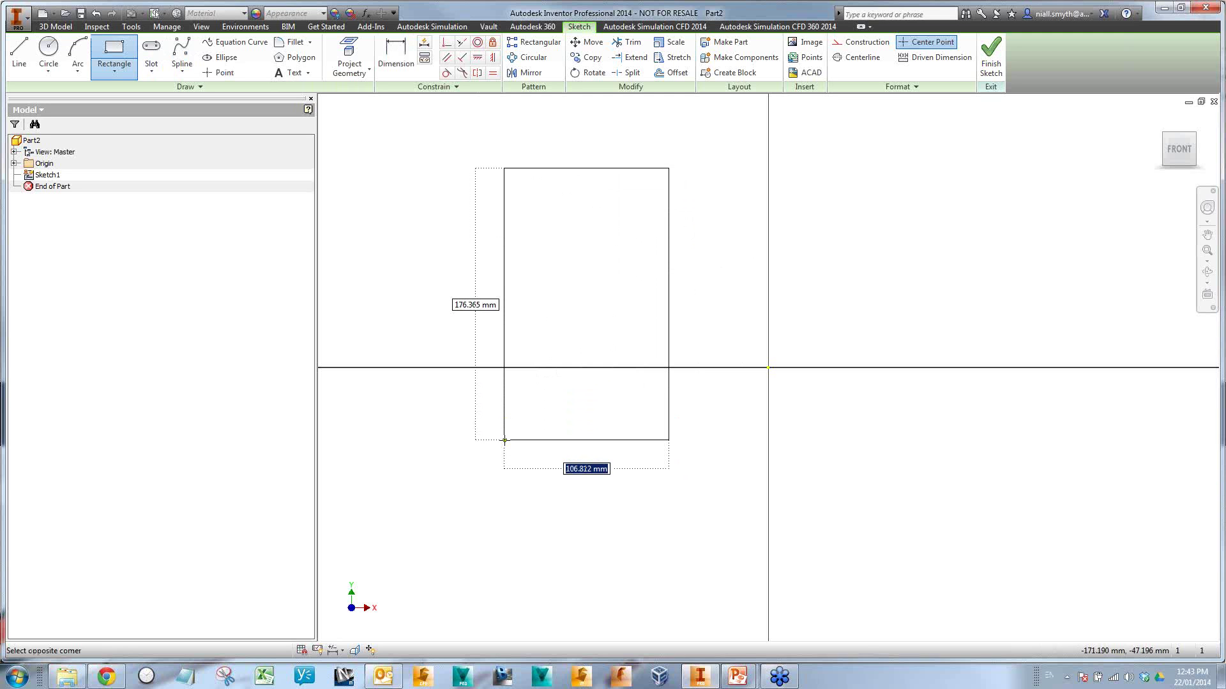
left_click(472, 451)
right_click(719, 407)
left_click(751, 409)
- Dimension the rectangle's bottom edge as a parameter named OutletWidth with a value of 500 mm
right_click(726, 420)
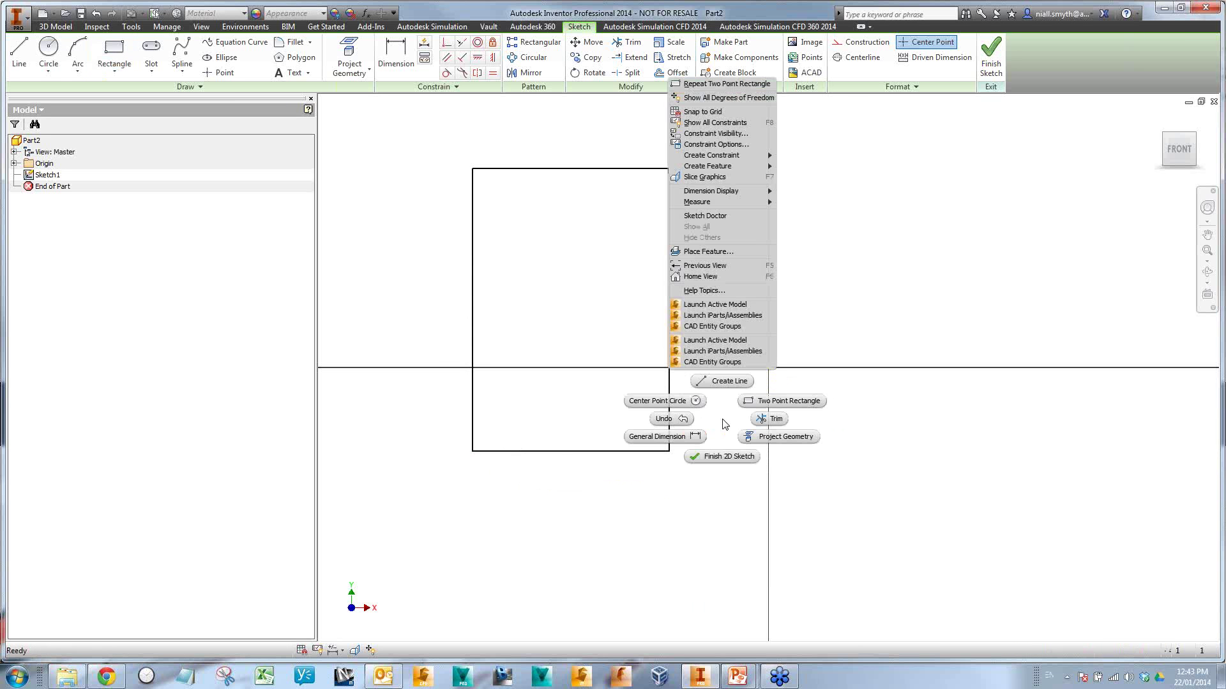
left_click(661, 437)
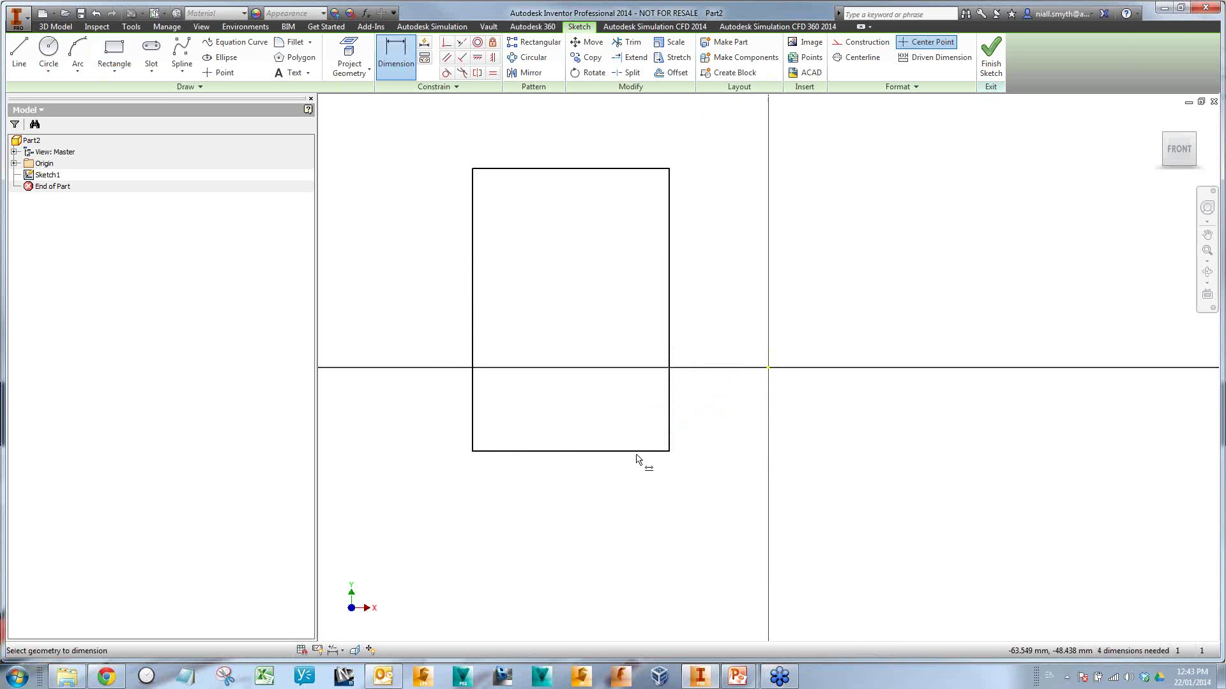
left_click(572, 452)
left_click(579, 499)
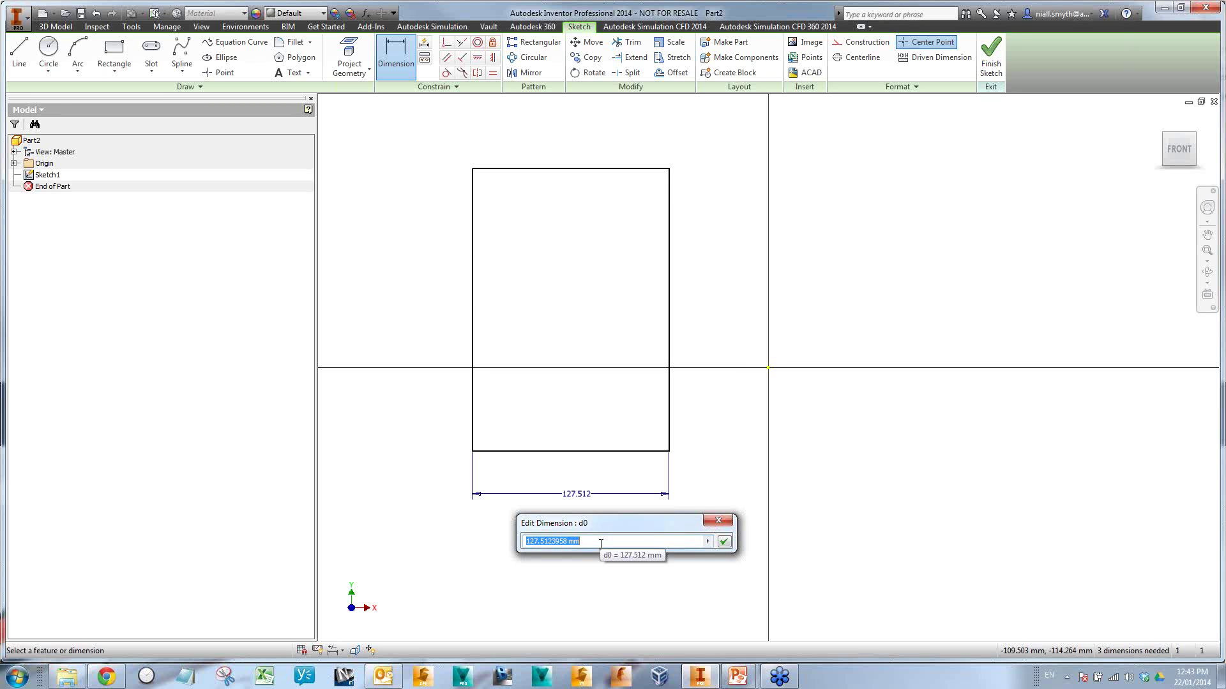
type("OutletWidth")
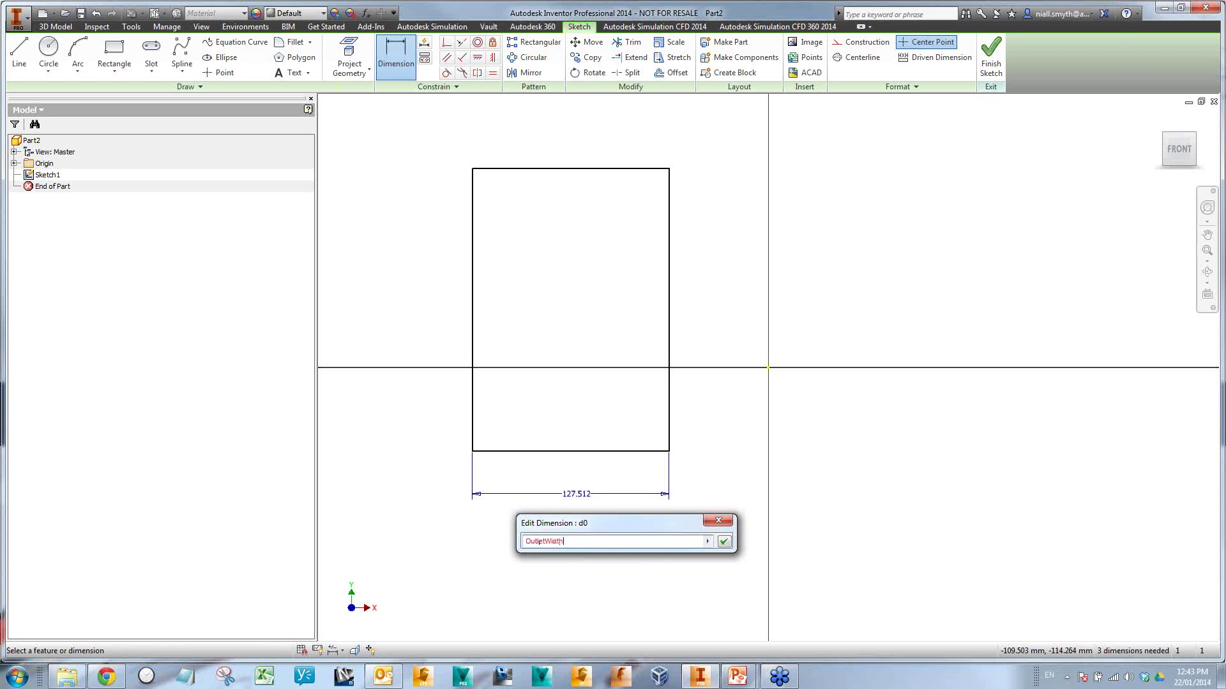
type("500")
key("Return")
- Dimension the rectangle's vertical side as a parameter named OutletDepth with a value of 750 mm
scroll(605, 539, "down", 3)
scroll(581, 532, "up", 1)
middle_click_drag(581, 532, 626, 386)
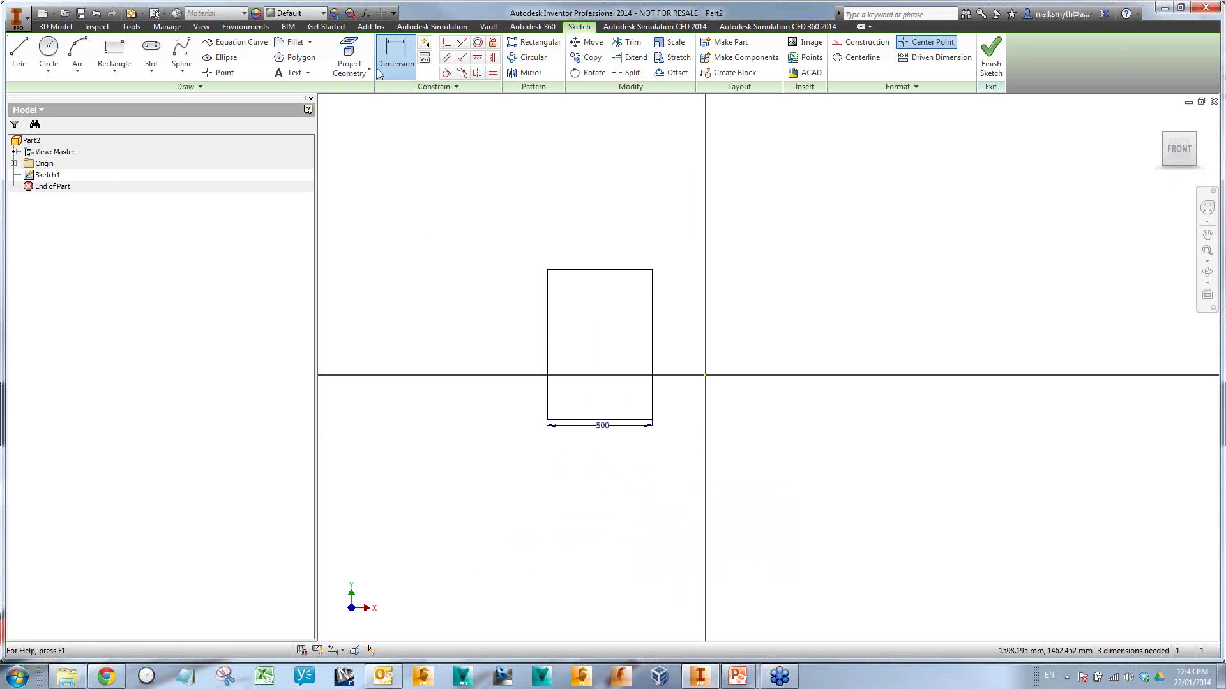
left_click(548, 339)
left_click(515, 329)
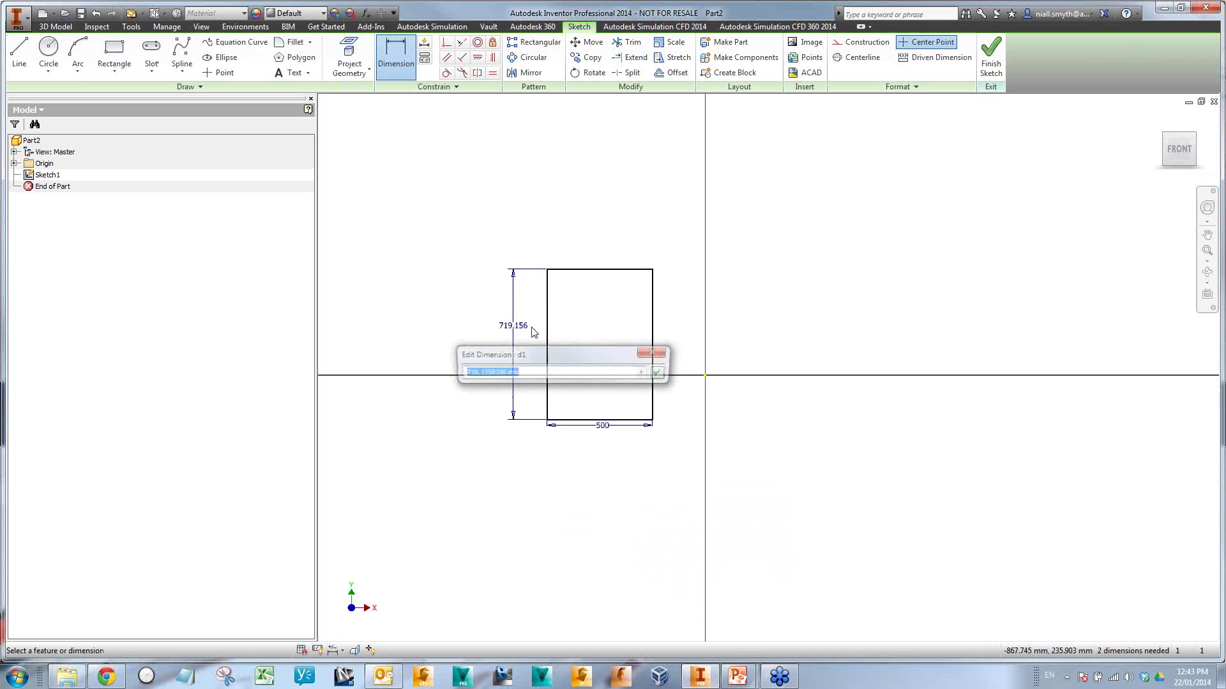
type("Outlet")
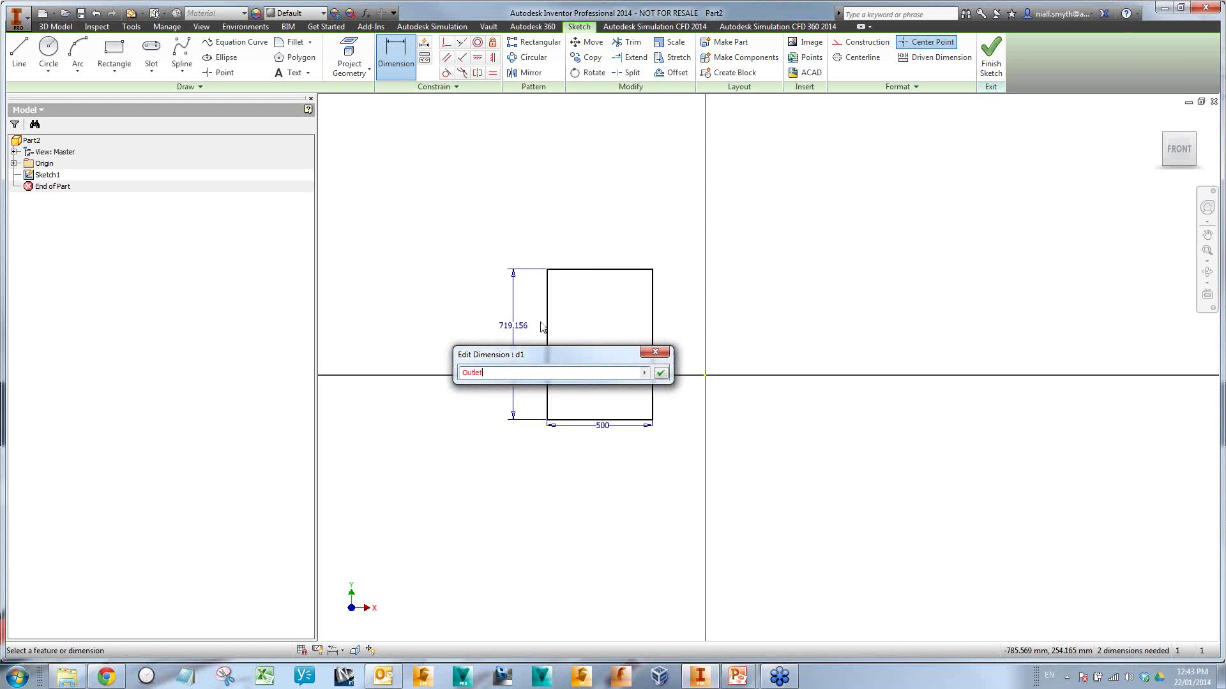
type("Depth=750")
key("Return")
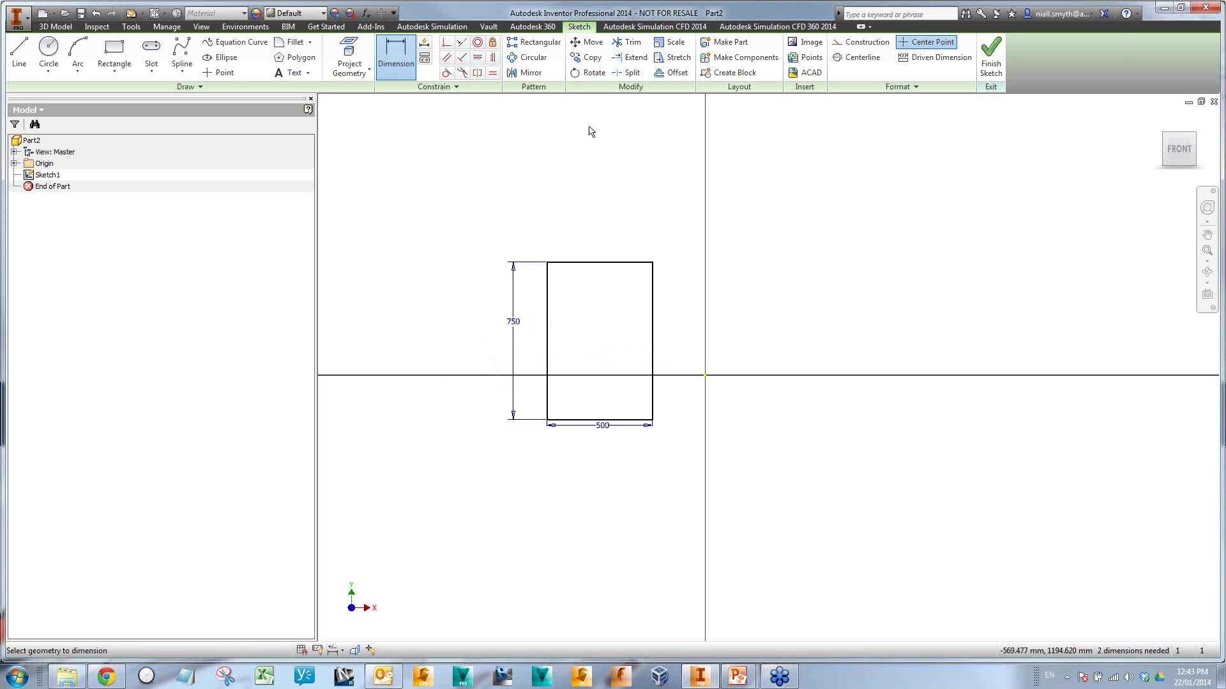
- Make the midpoint of the rectangle's right side coincident with the origin and finish the sketch
left_click(446, 42)
left_click(652, 342)
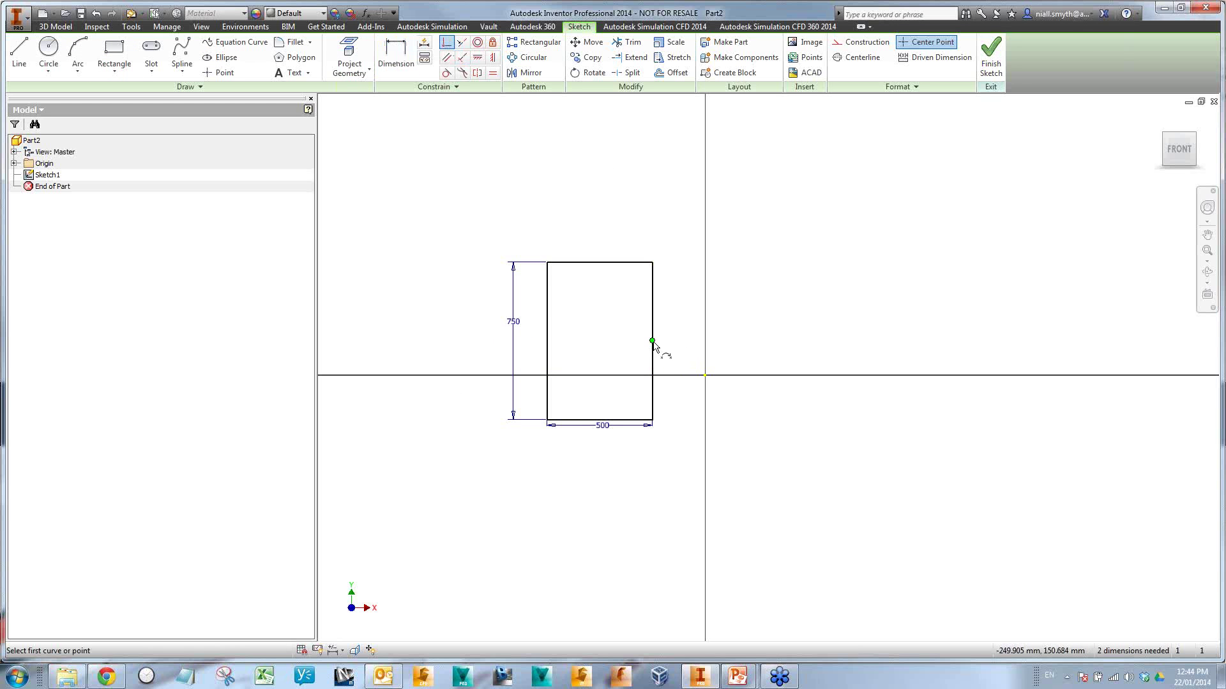
left_click(705, 375)
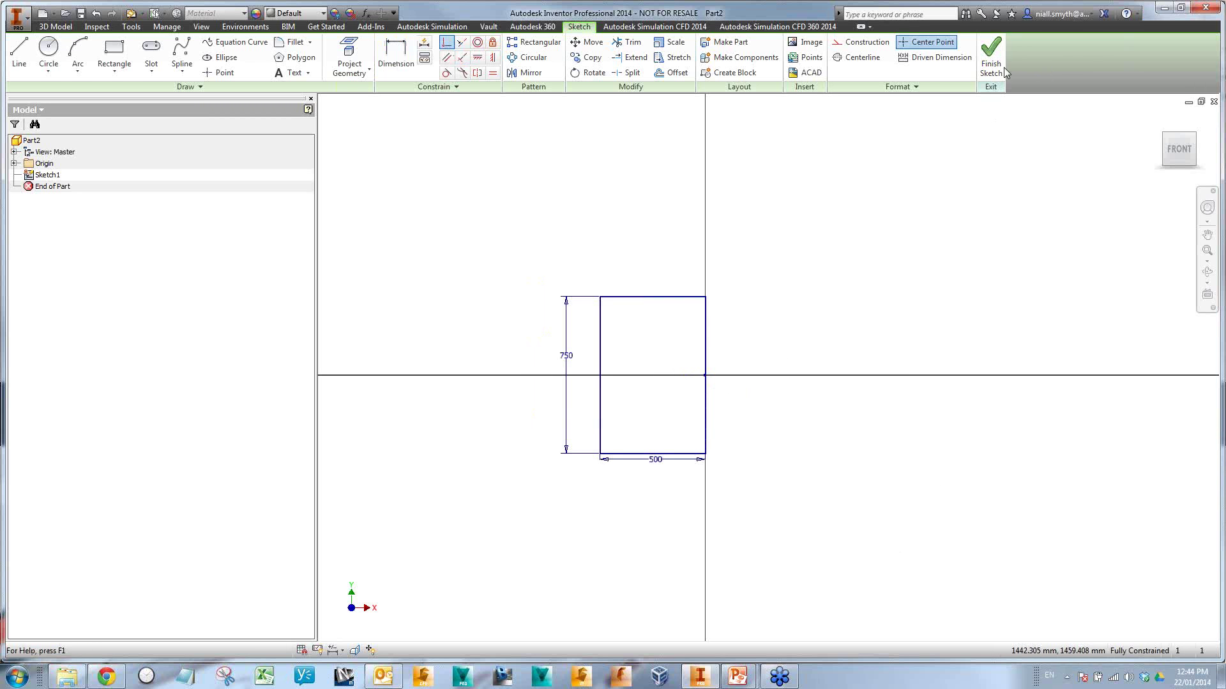
left_click(1000, 66)
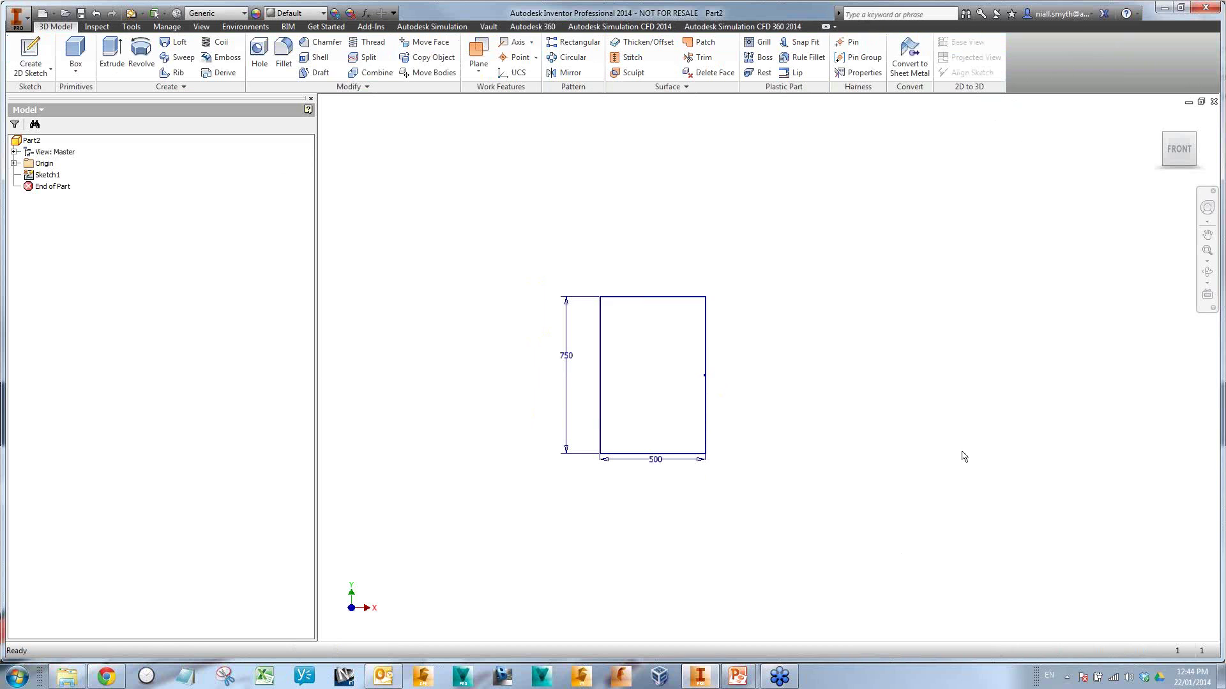
- Rename the rectangle sketch as Outlet Sketch
middle_click_drag(955, 457, 962, 399, "shift")
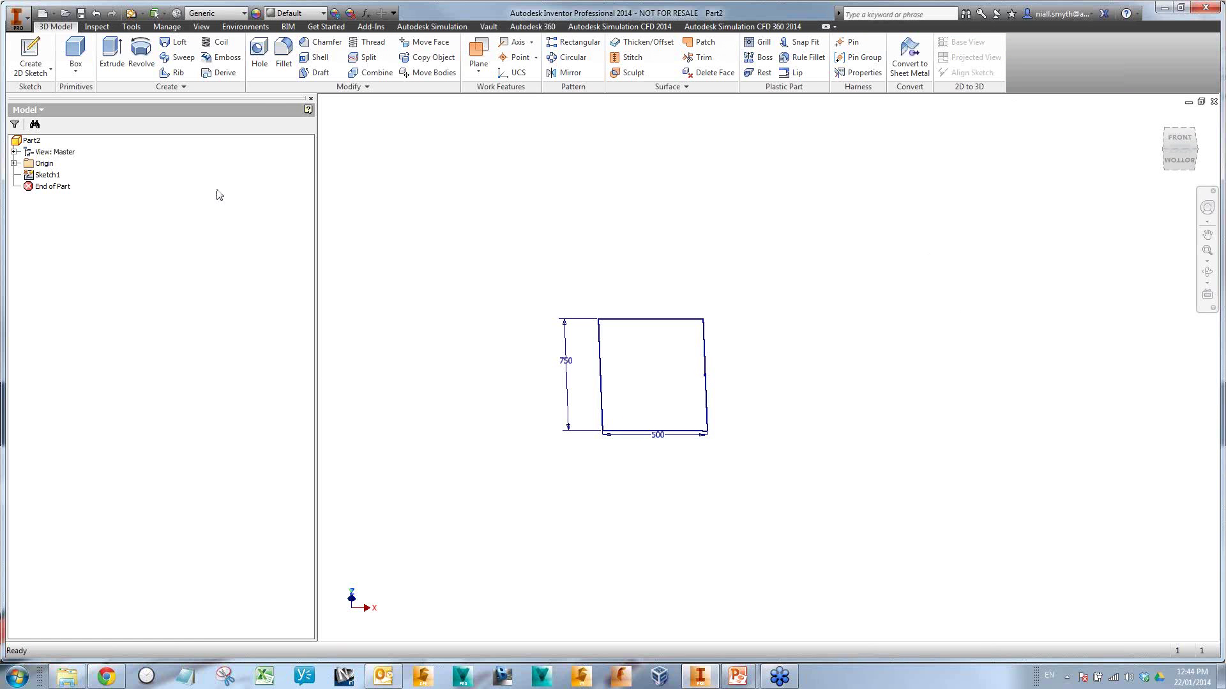
left_click(48, 178)
left_click(49, 180)
left_click(53, 180)
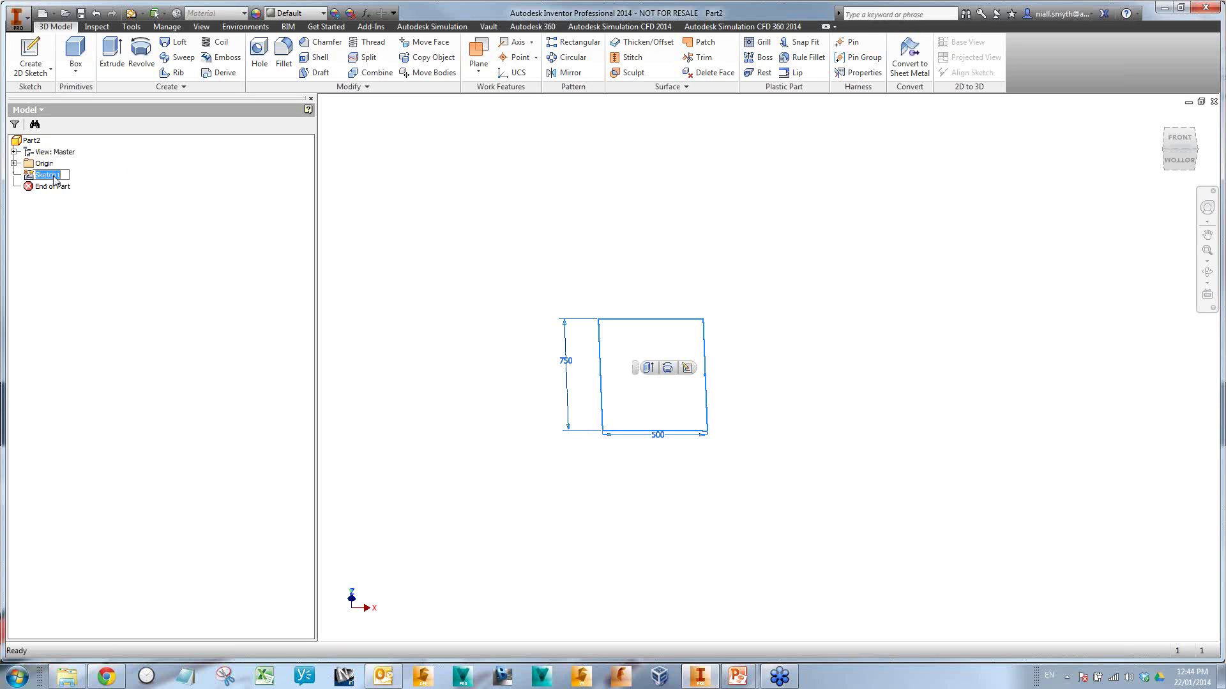
type("Inlet Plane")
key("BackSpace")
key("BackSpace")
key("BackSpace")
key("BackSpace")
key("BackSpace")
type("Ske")
key("BackSpace")
key("BackSpace")
key("BackSpace")
key("BackSpace")
key("BackSpace")
key("BackSpace")
type("Outlet Sketch")
key("Return")
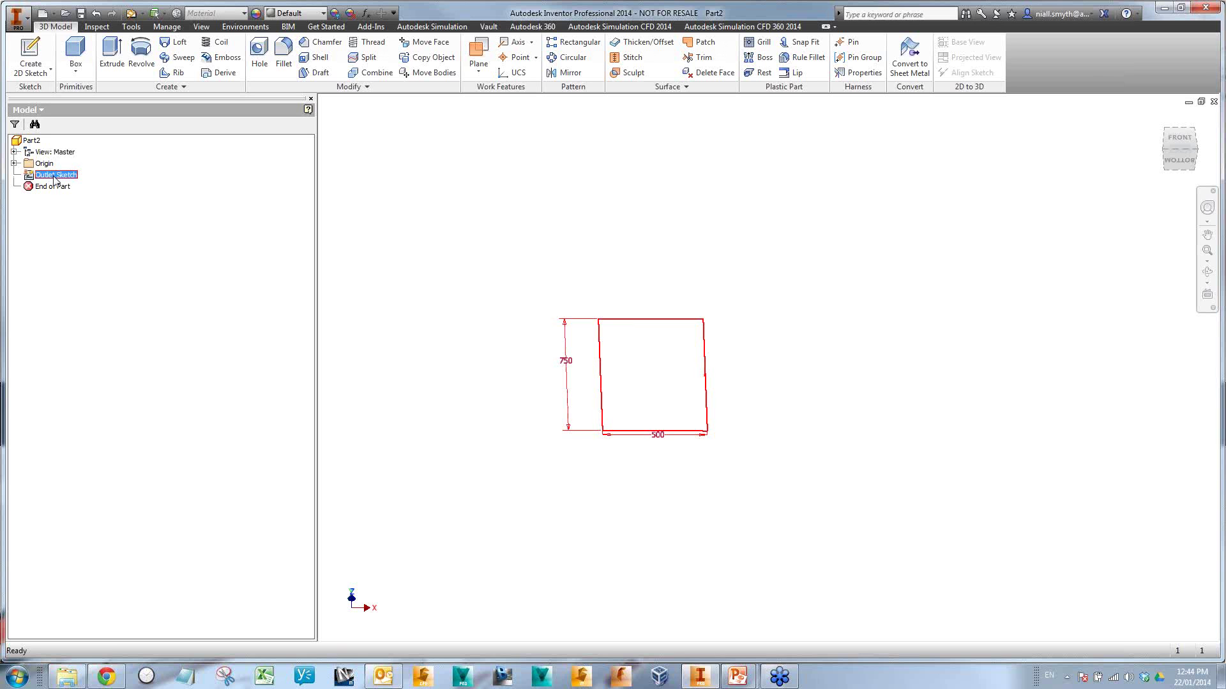
left_click(644, 269)
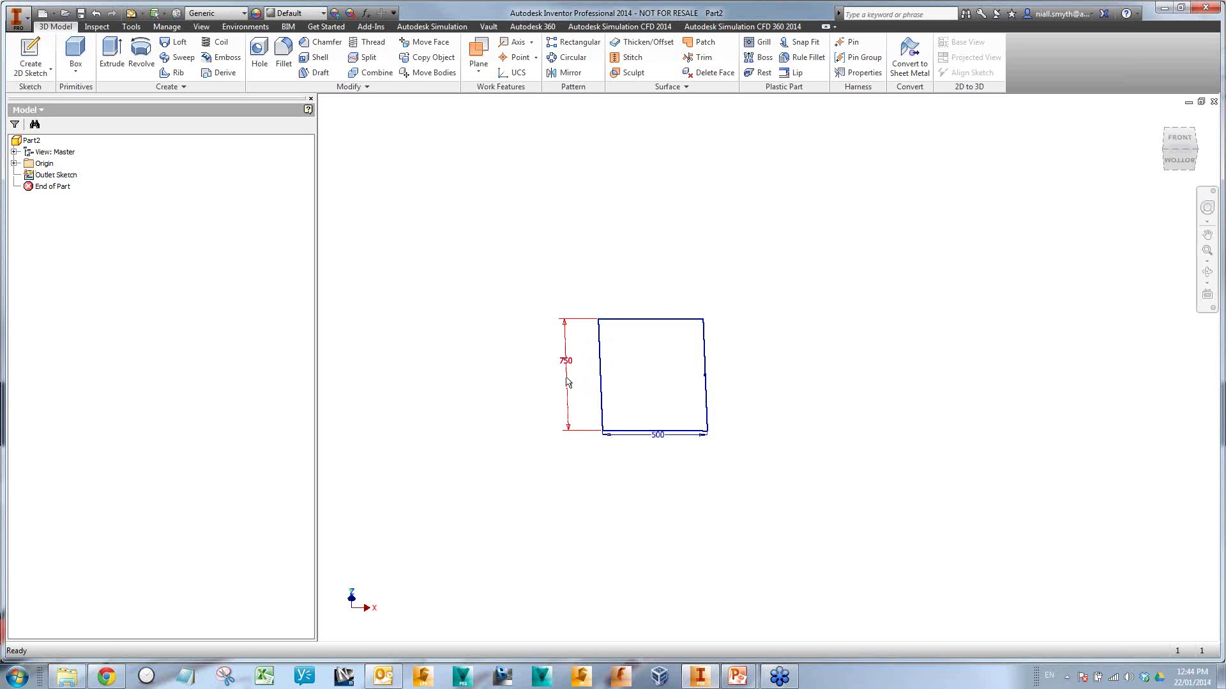
- Reopen Outlet Sketch for editing in front view and review its named model parameters
left_click_drag(38, 177, 37, 179)
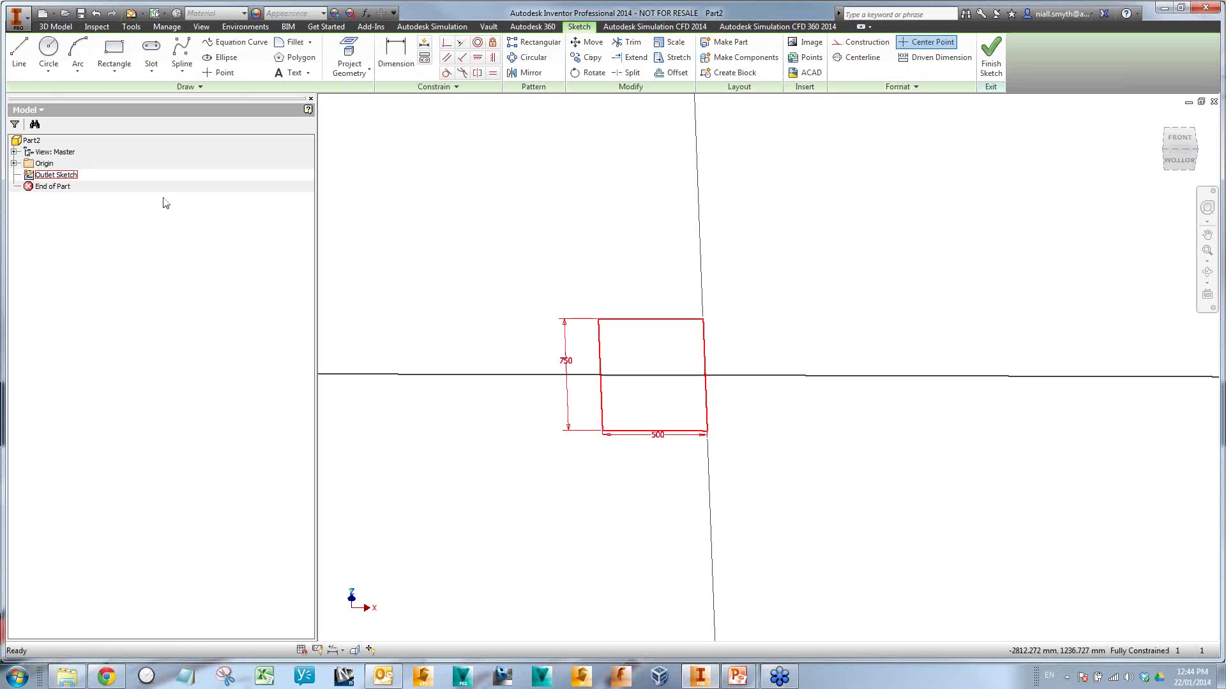
left_click(1177, 143)
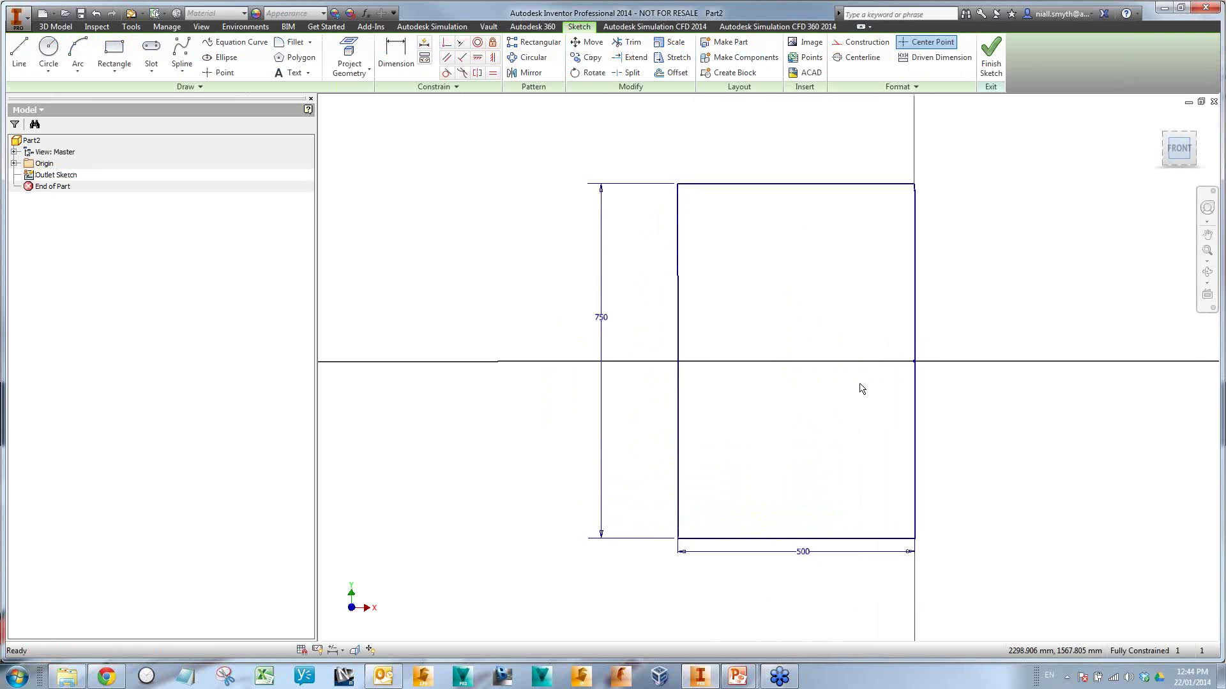
left_click(366, 14)
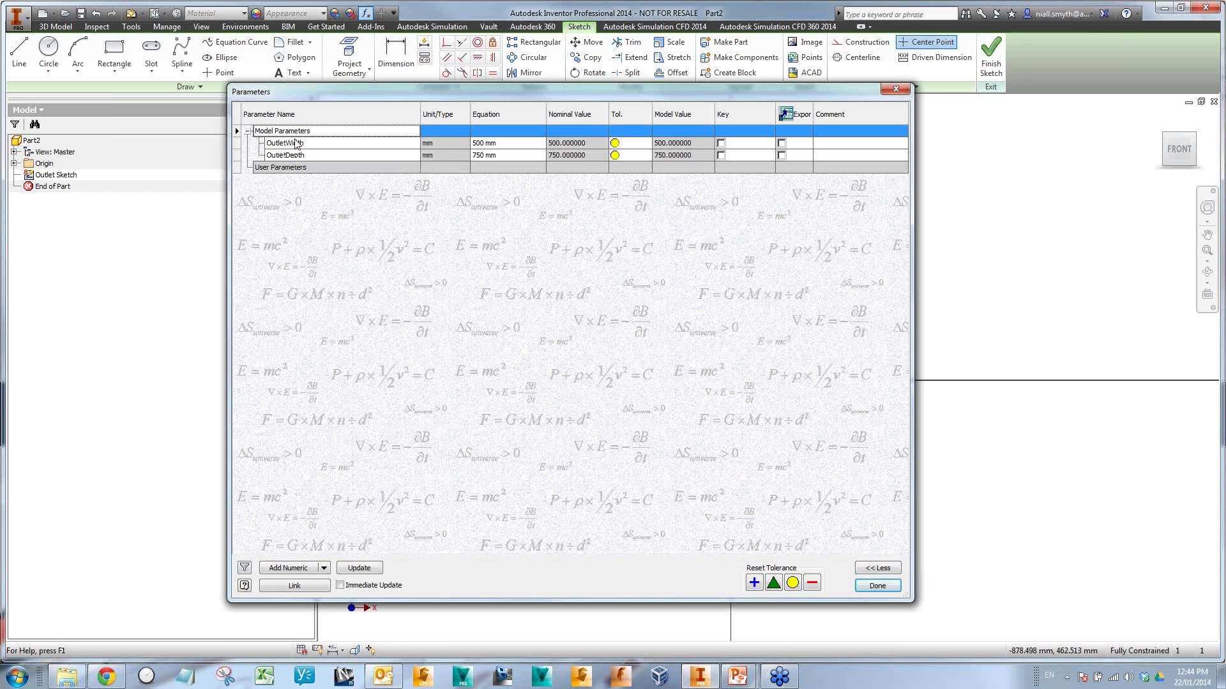
left_click(894, 90)
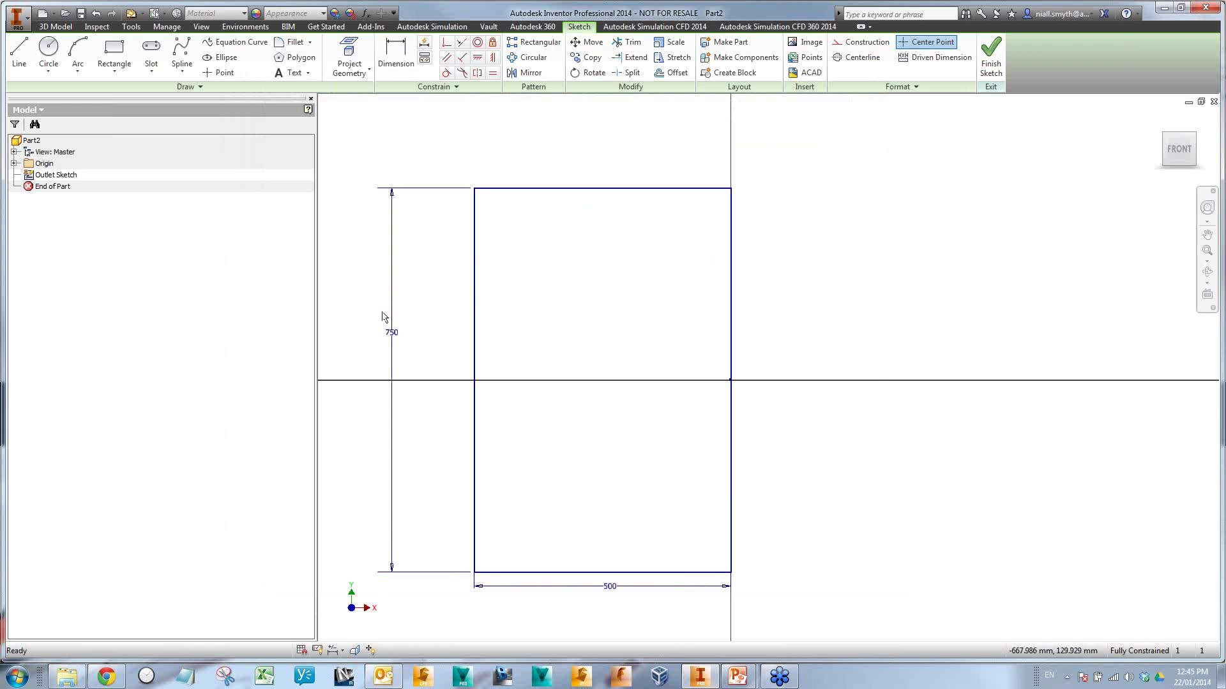
- Display the sketch dimensions as parameter names
right_click(551, 326)
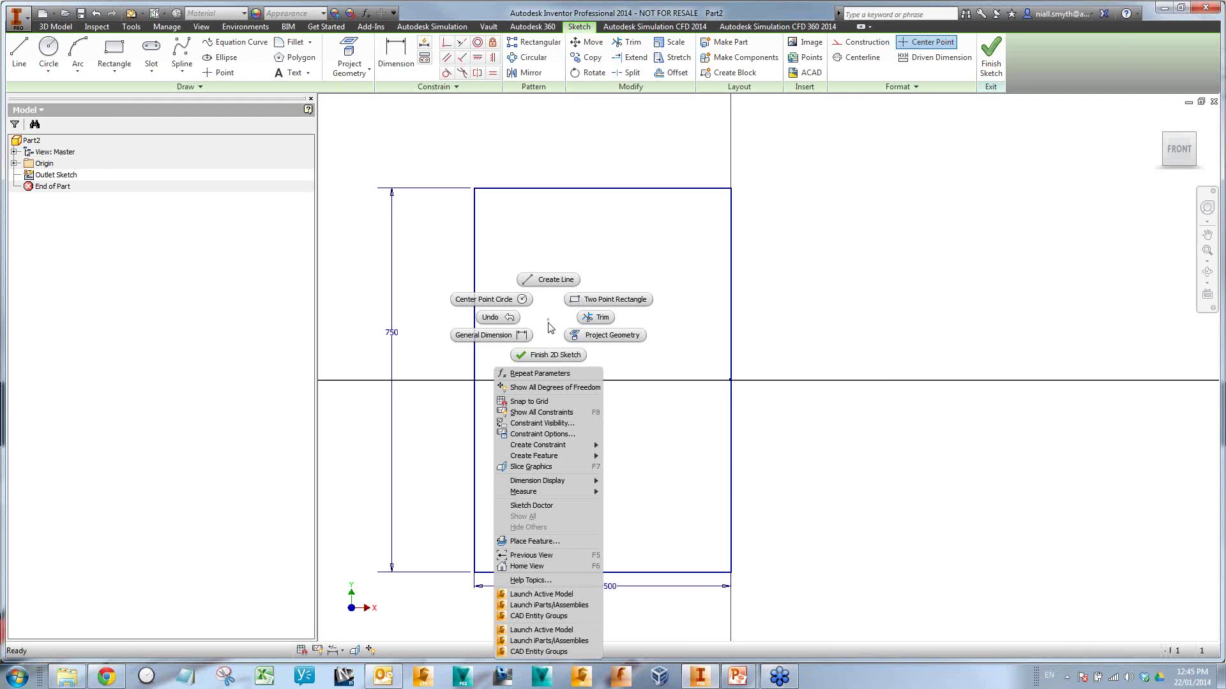
mouse_move(556, 482)
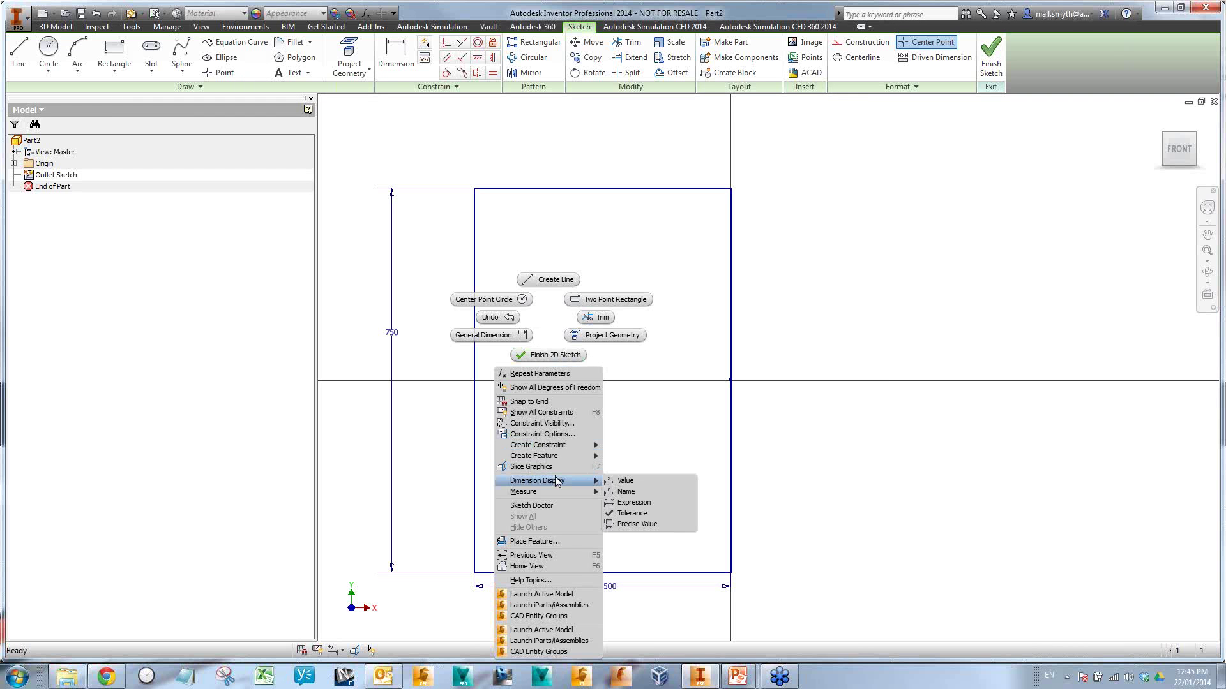
left_click(631, 492)
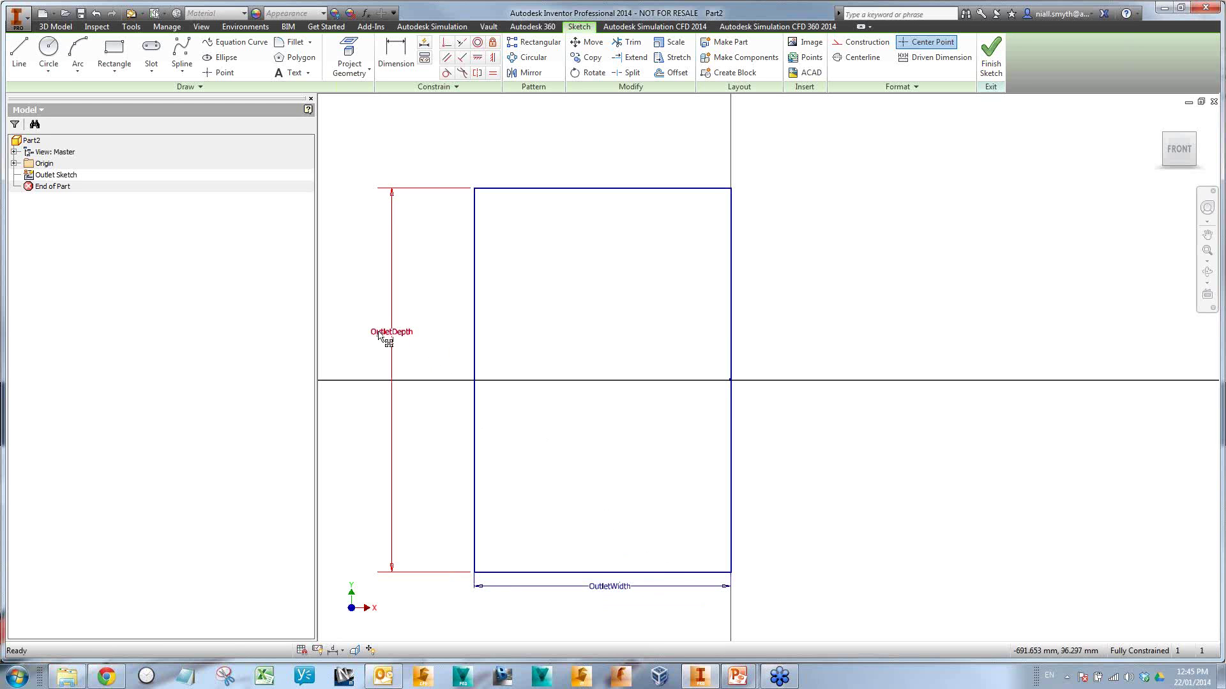
- Set the dimension display to Value and finish editing the sketch
right_click(588, 324)
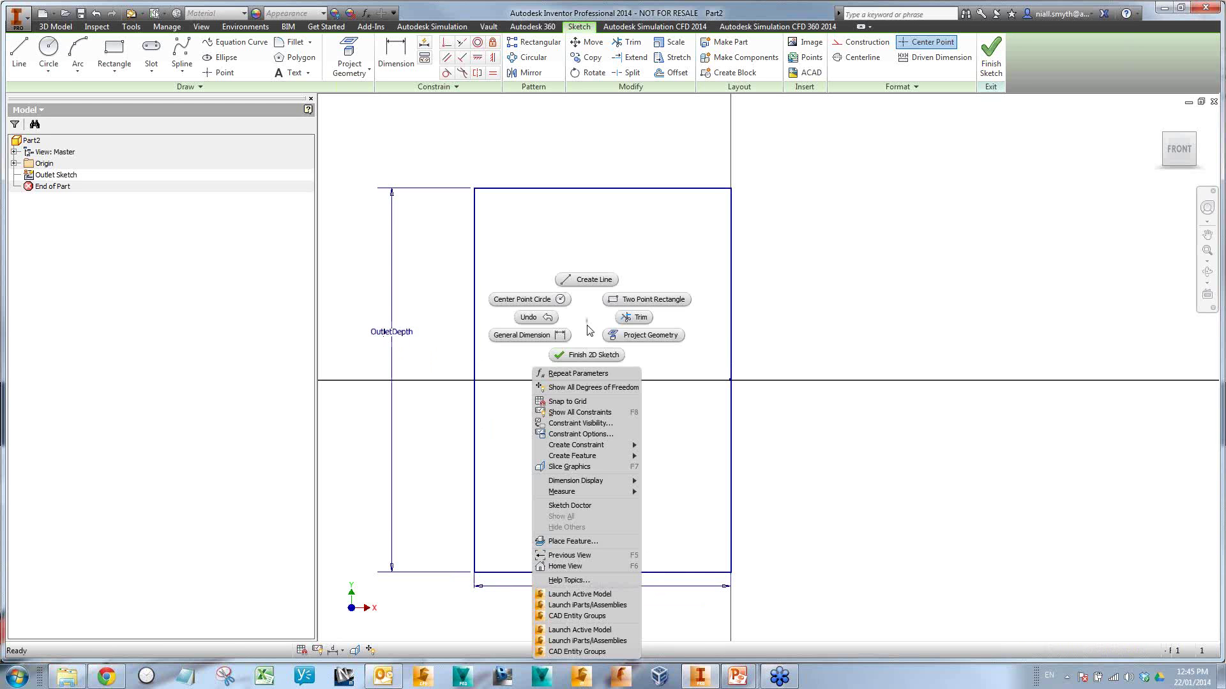
mouse_move(603, 481)
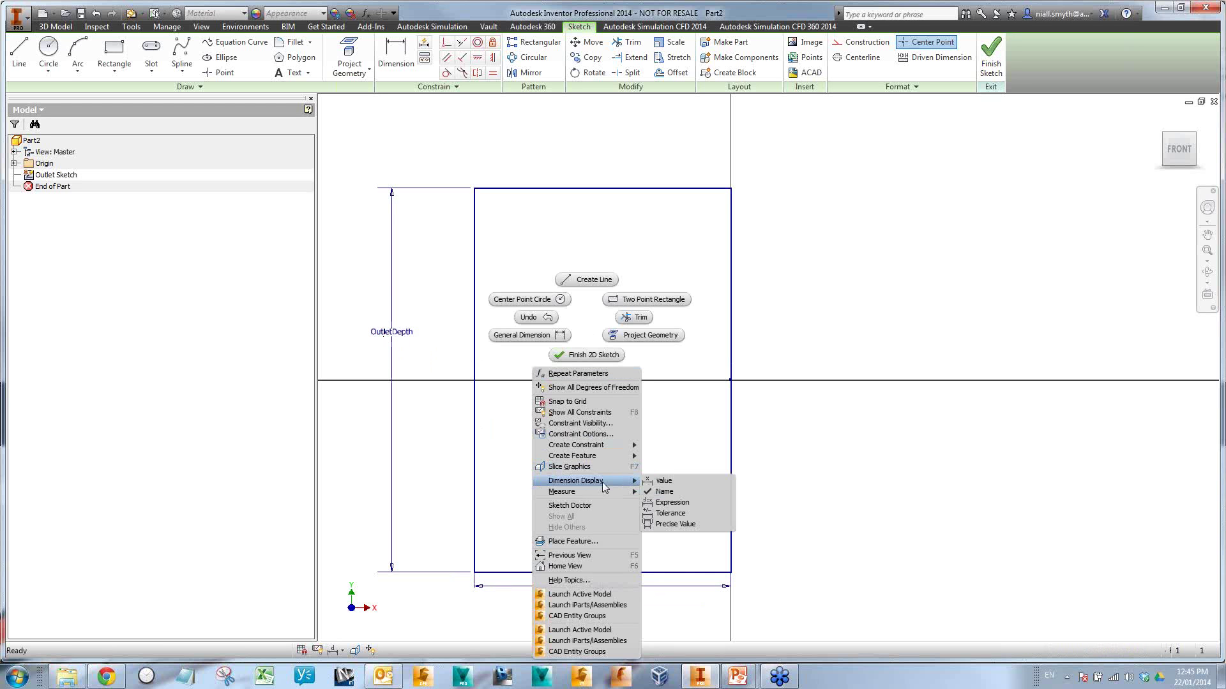
left_click(664, 481)
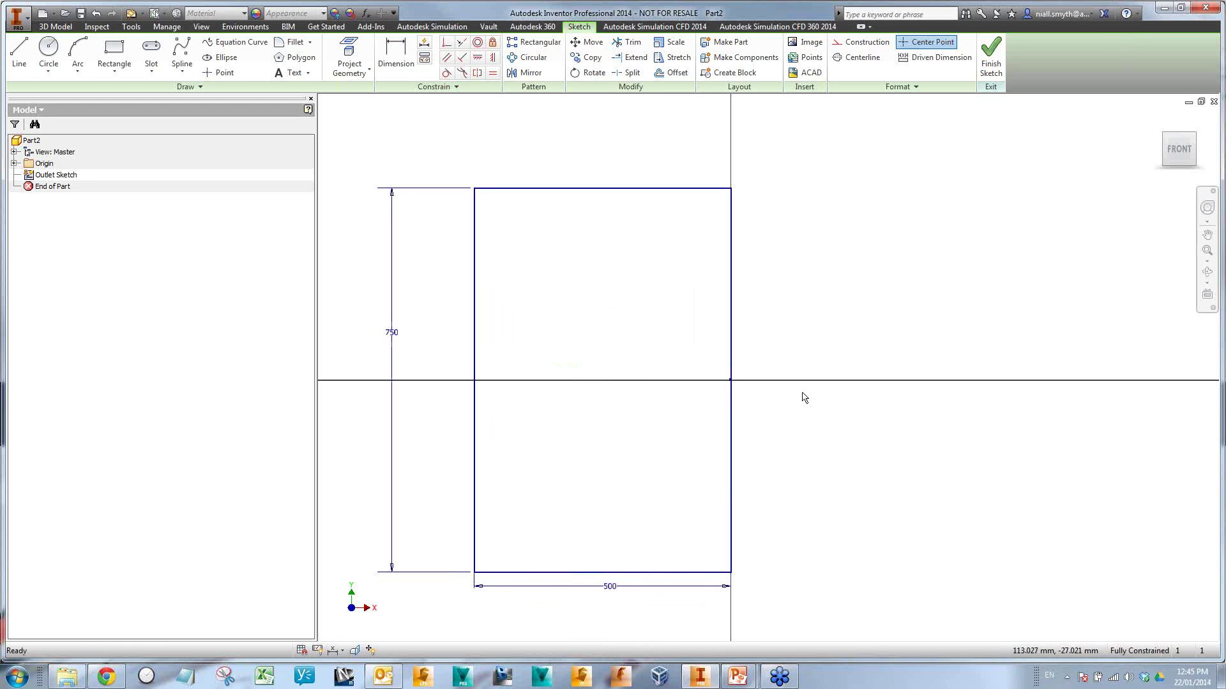
left_click(989, 61)
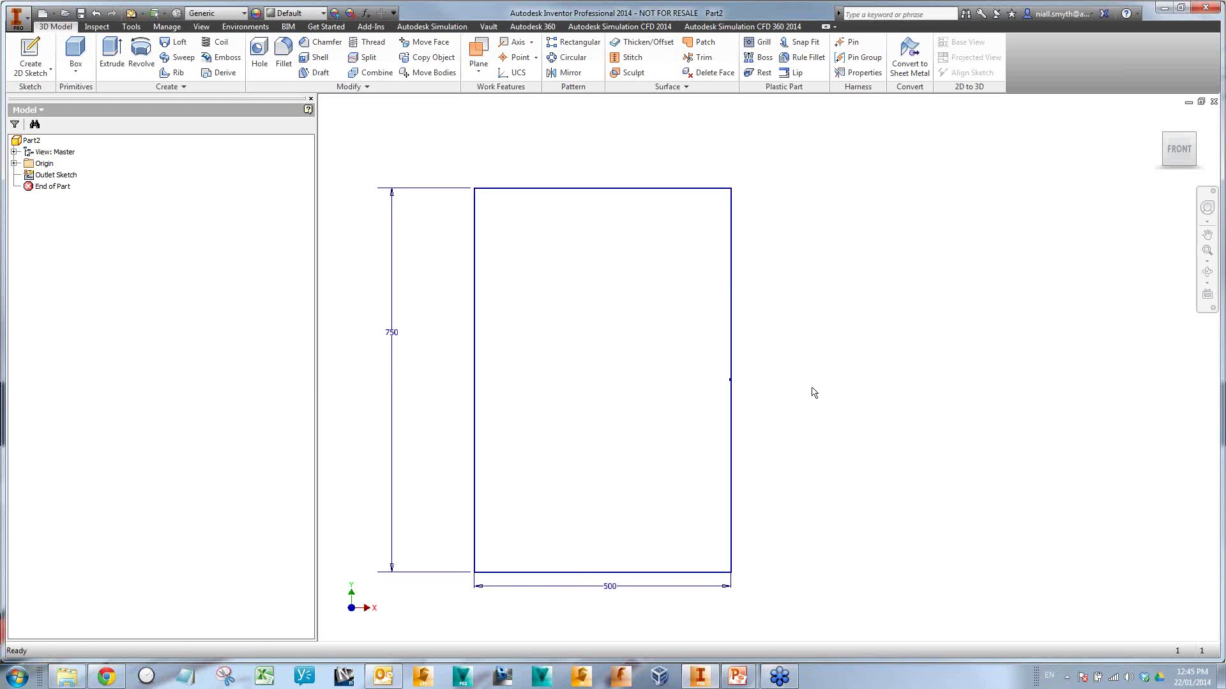
- Create a work plane offset from the XY Plane with the distance defined as OutletHeight=800
mouse_move(794, 424)
middle_mouse_down("shift")
mouse_move(807, 364)
mouse_move(815, 388)
middle_mouse_up("shift")
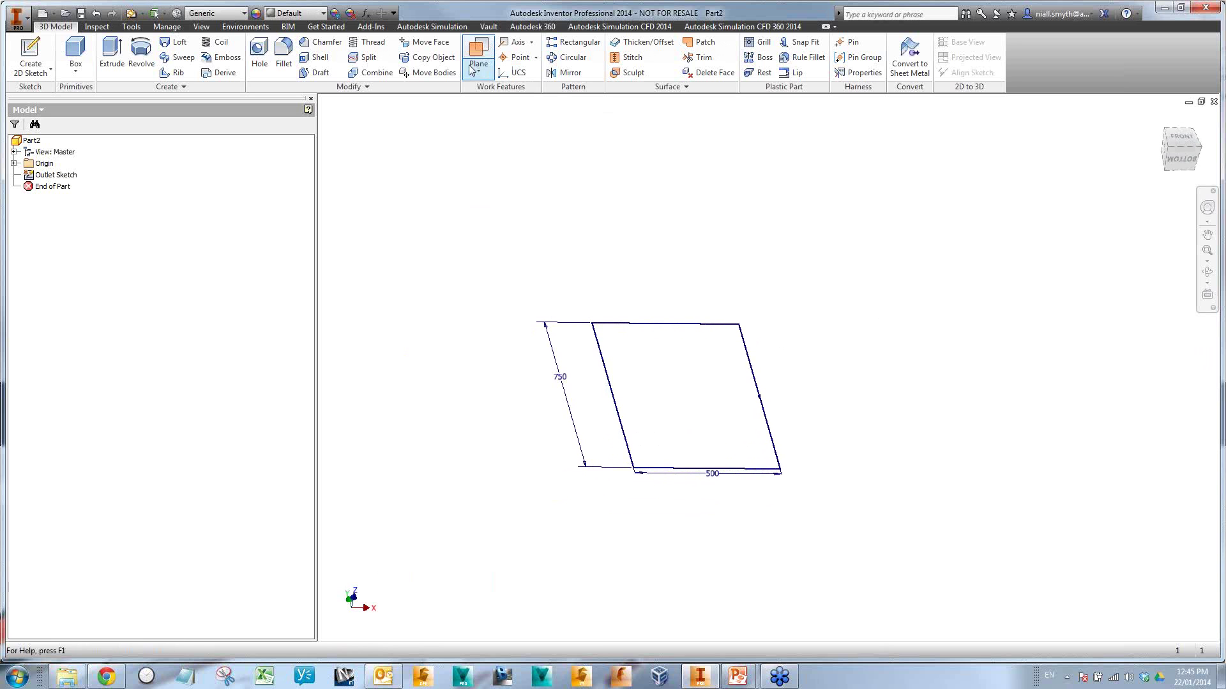
left_click(480, 46)
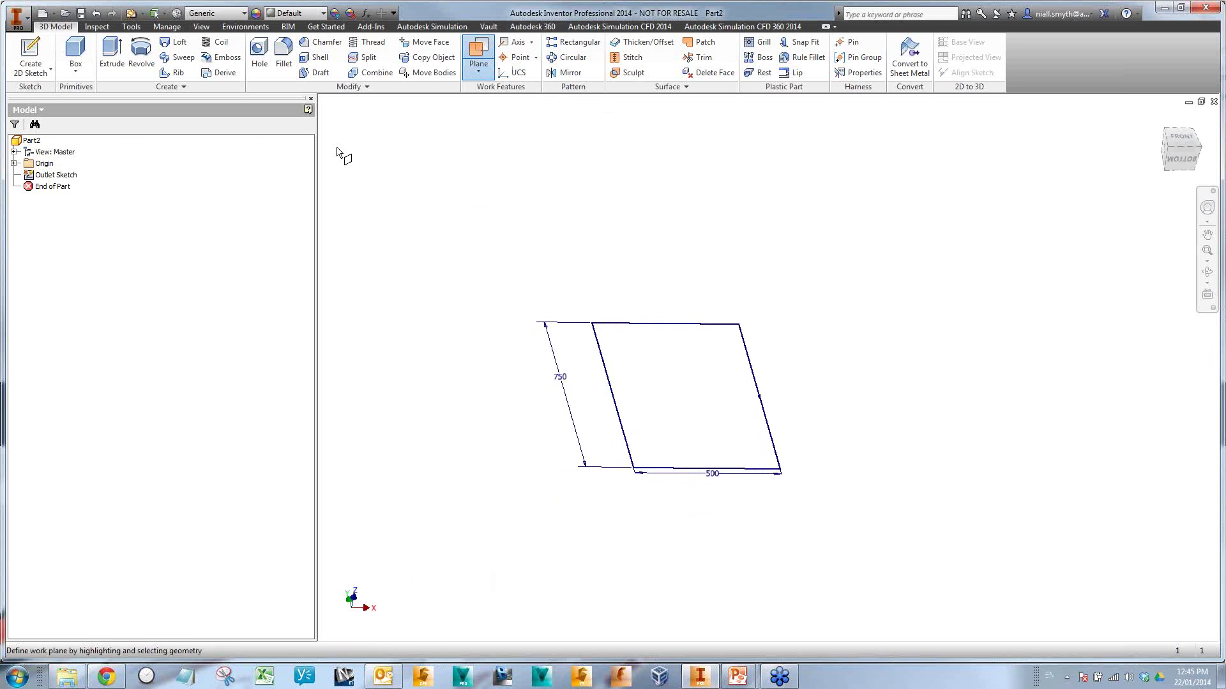
left_click(14, 164)
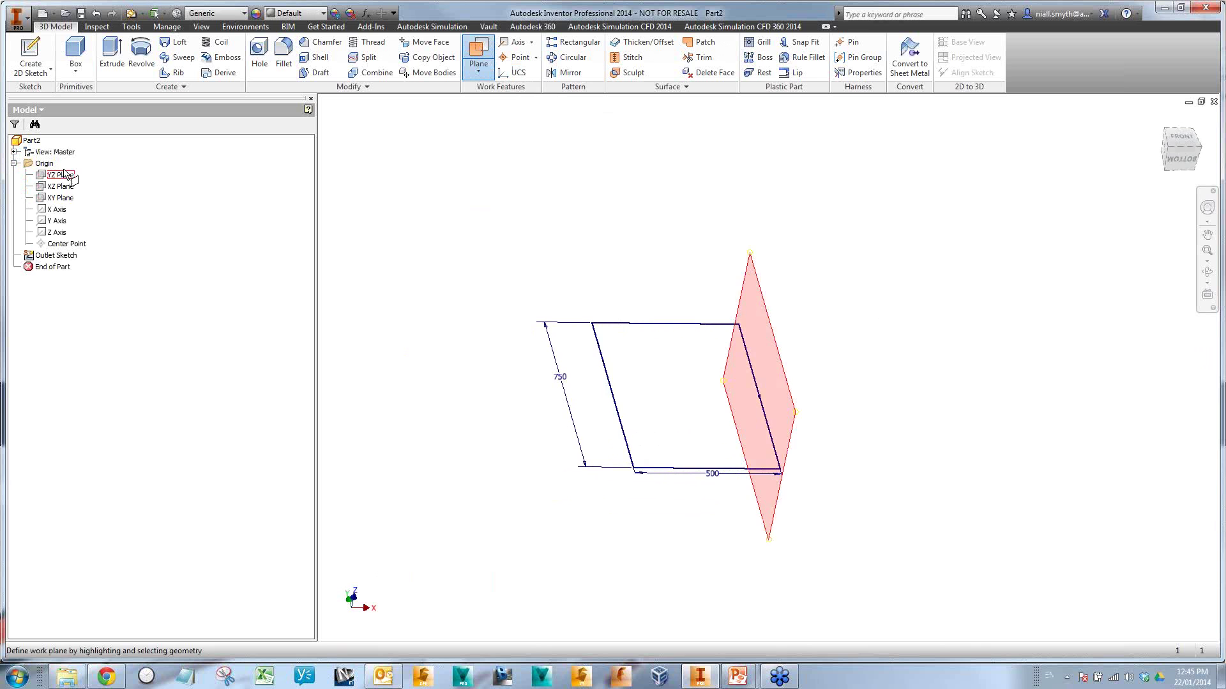
left_click(61, 198)
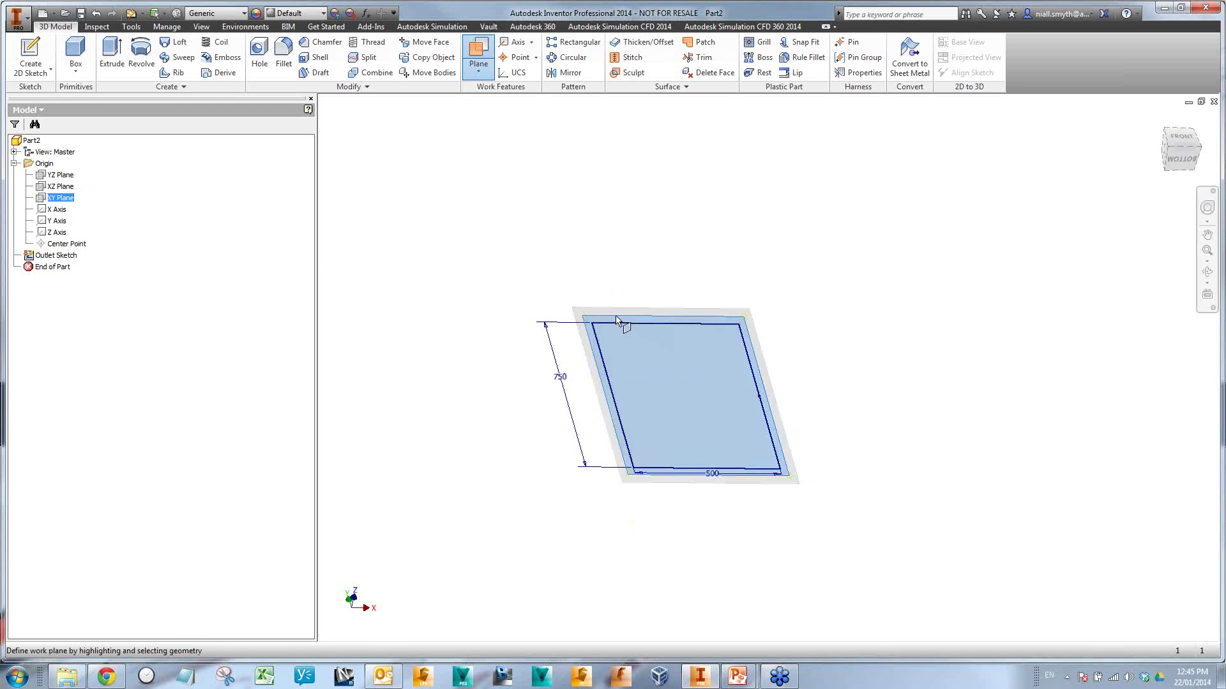
left_click_drag(618, 319, 707, 193)
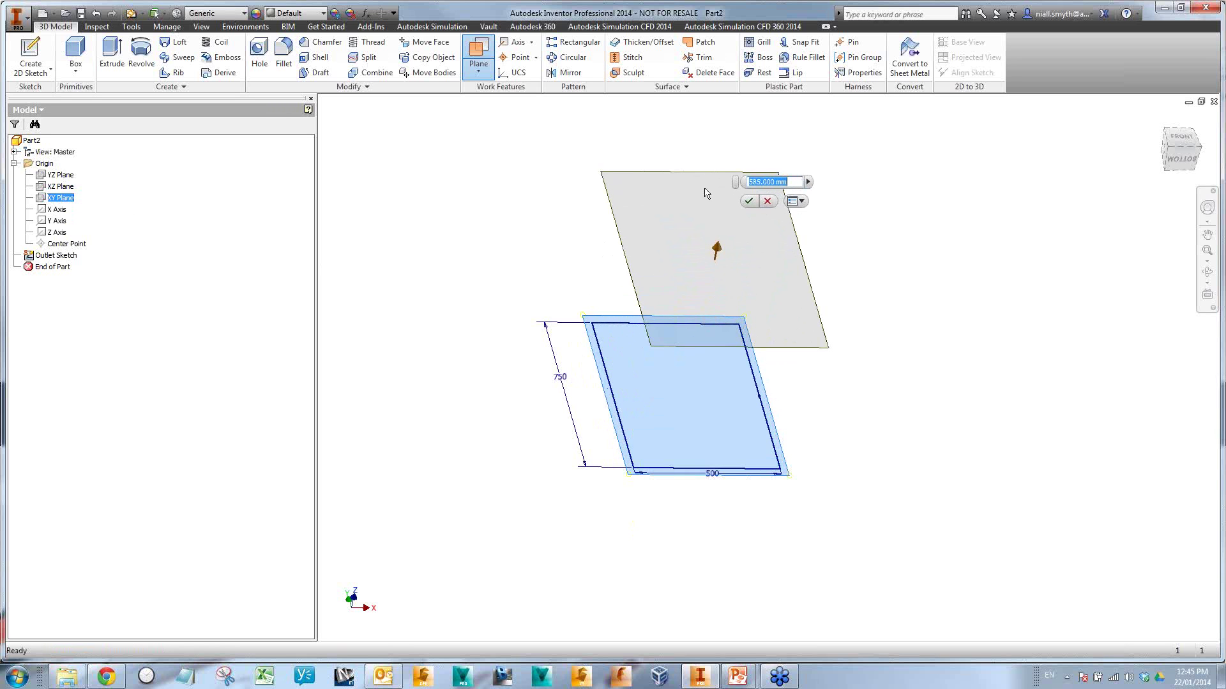
type("Outletig")
key("BackSpace")
key("BackSpace")
key("BackSpace")
key("BackSpace")
type("tHeight=800")
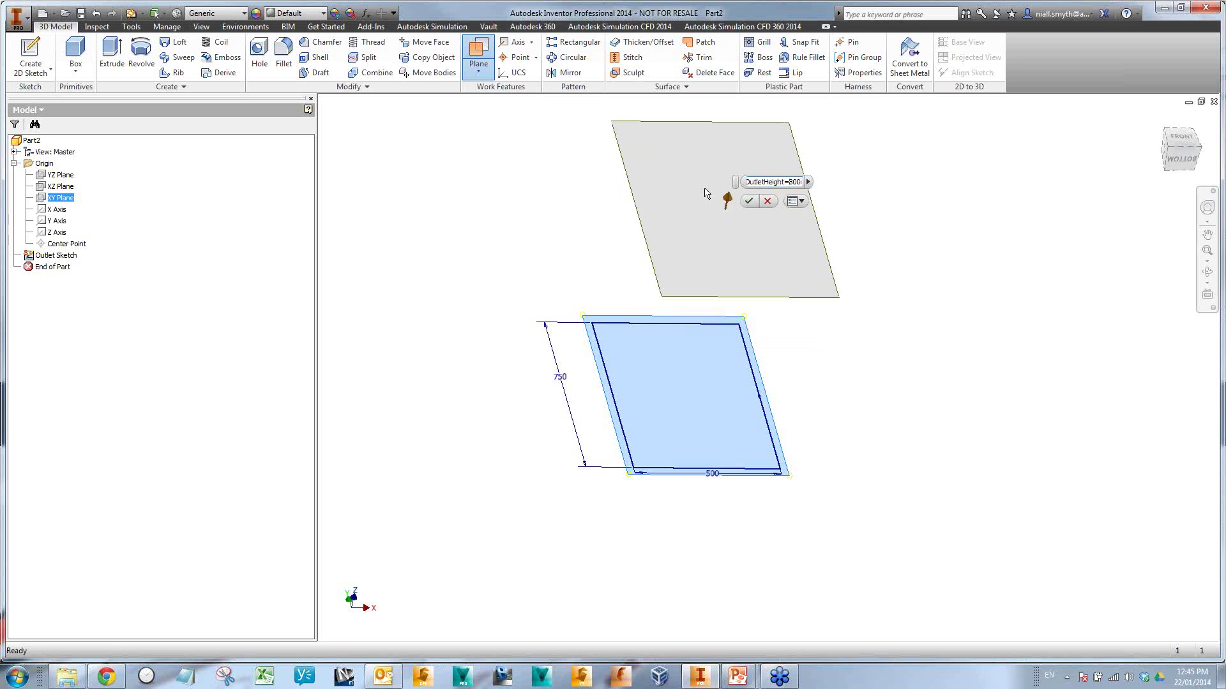
key("Return")
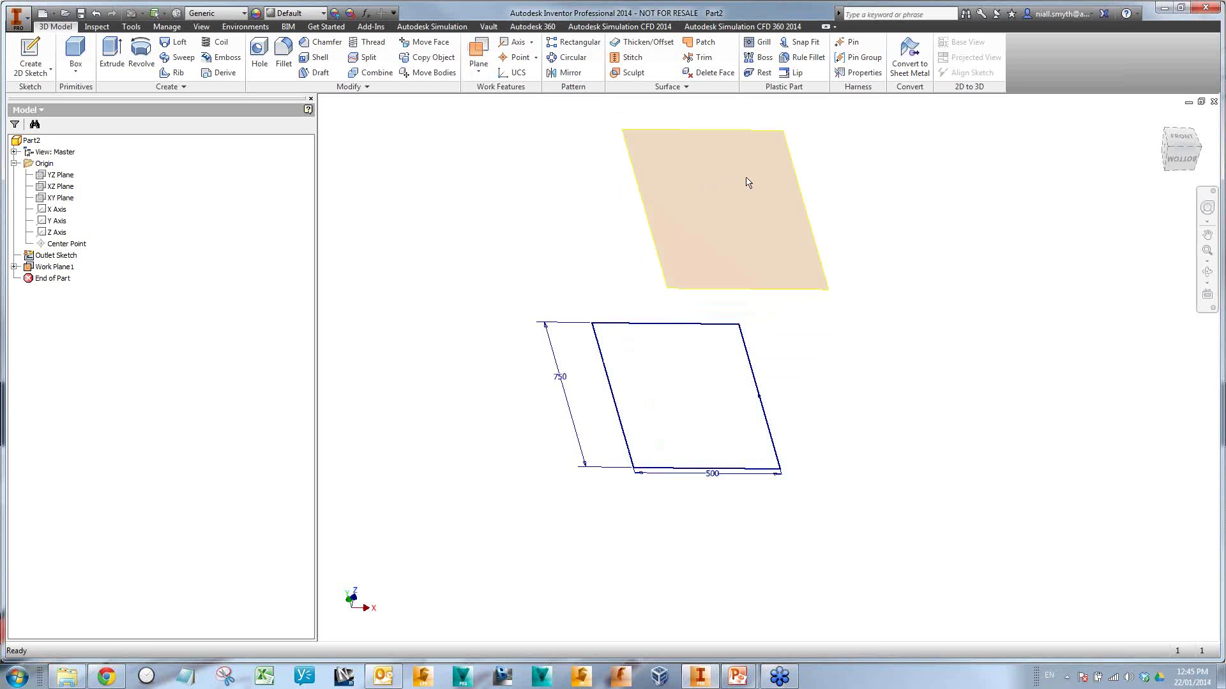
- Create a sketch on the offset work plane, project the Outlet Sketch rectangle's edges into it, and finish the sketch
left_click(30, 56)
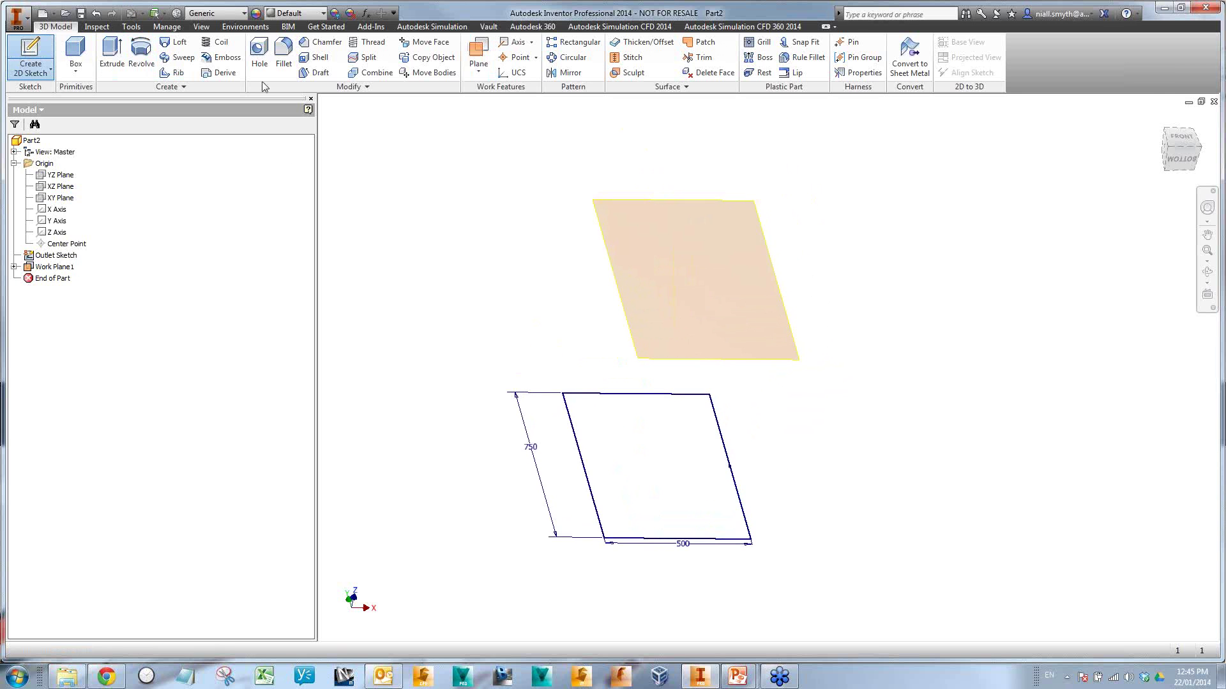
left_click(723, 360)
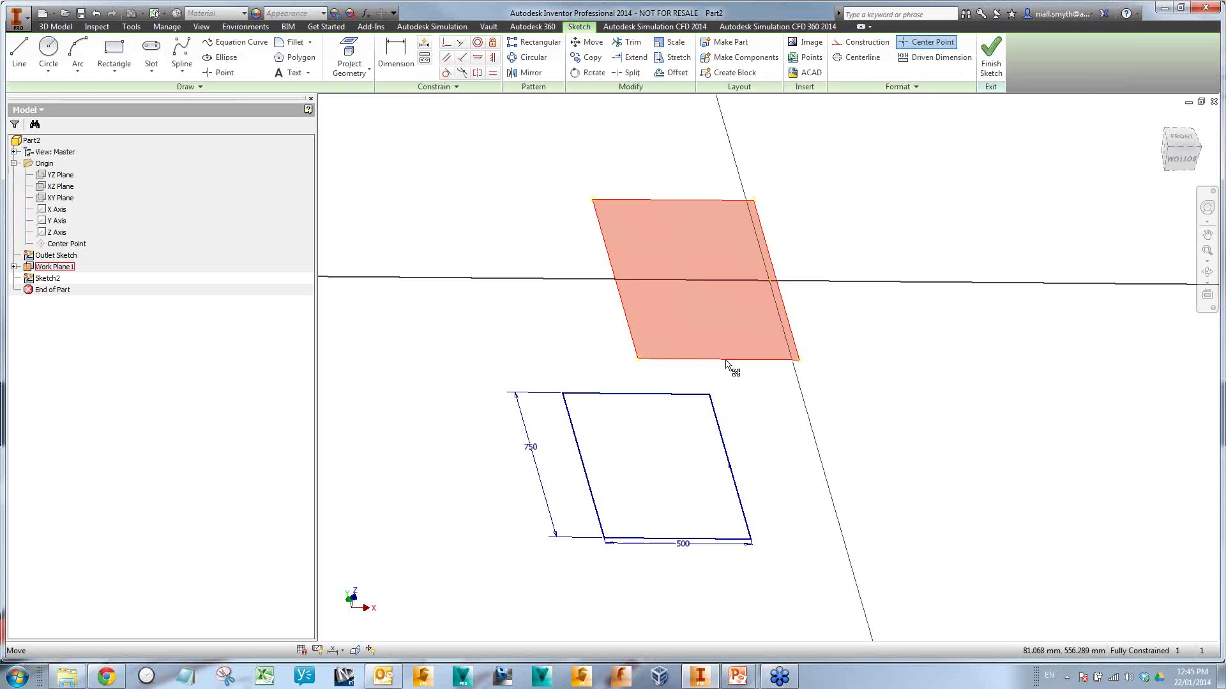
left_click(350, 57)
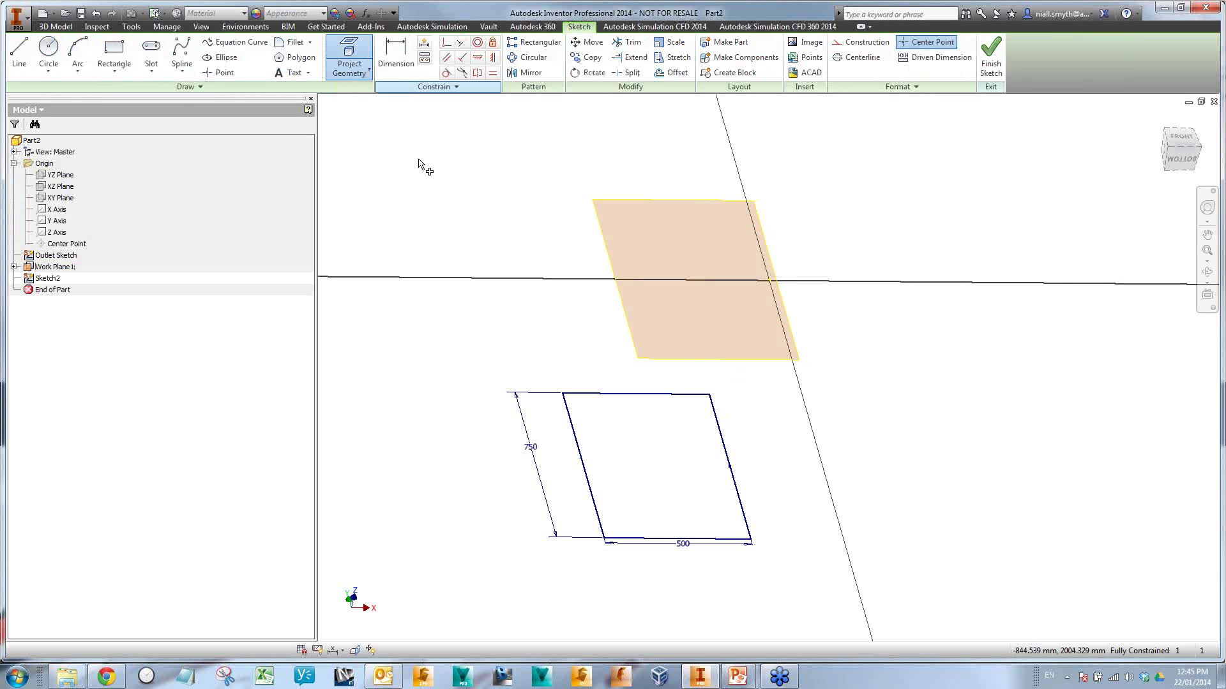
left_click(596, 511)
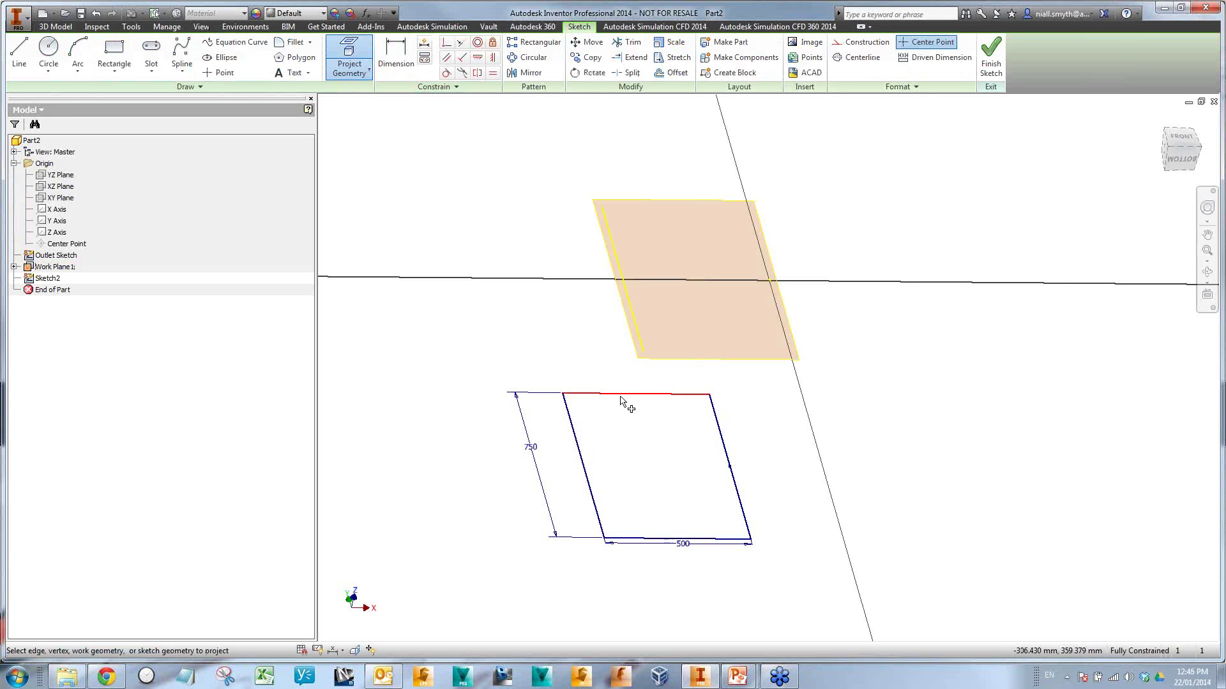
left_click(733, 465)
left_click(719, 540)
left_click(991, 61)
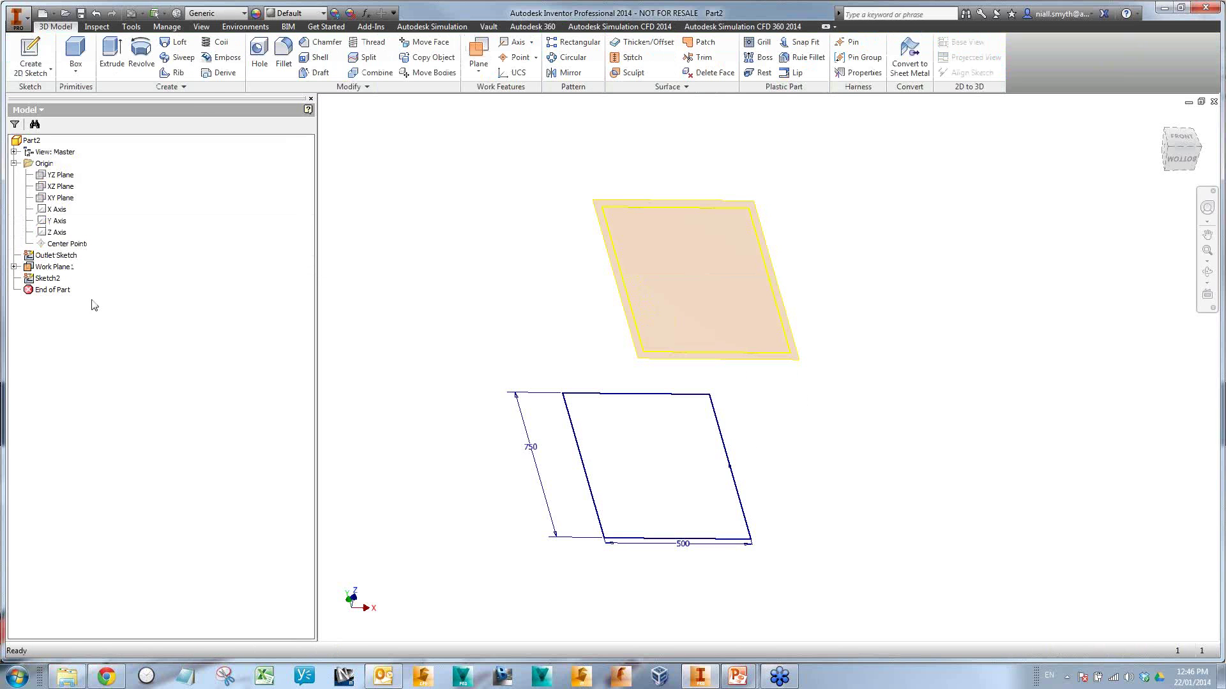
- Rename the first offset work plane as Outlet Height
left_click(52, 268)
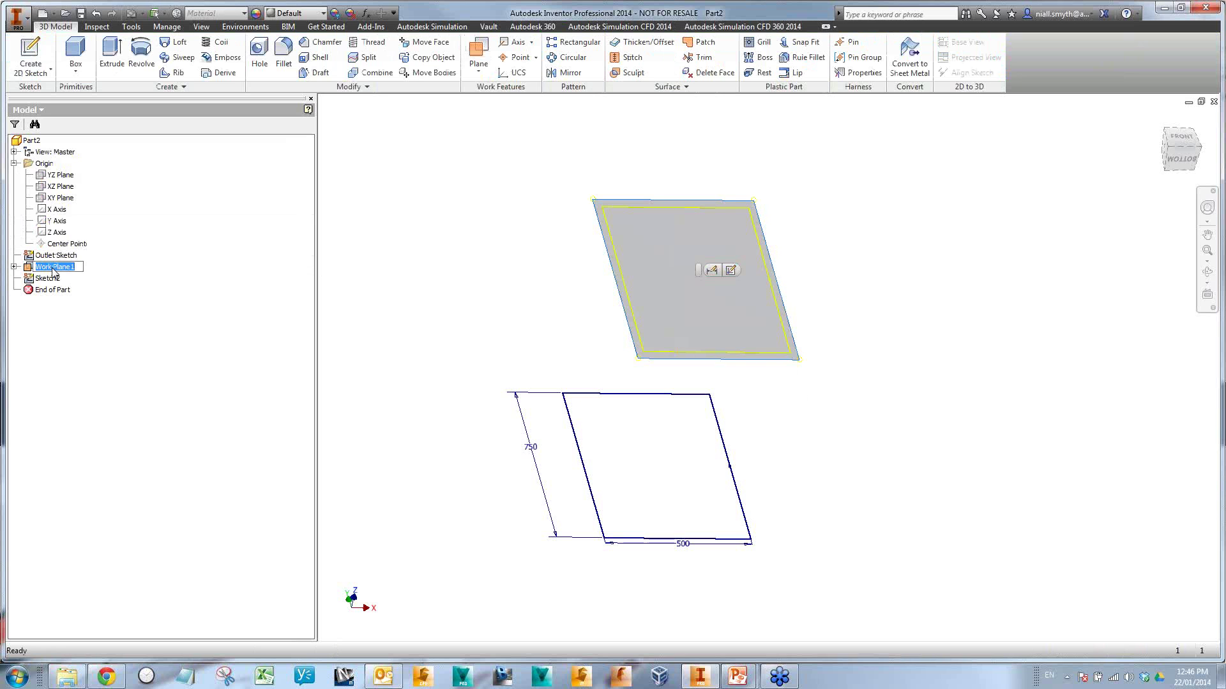
type("Outlet Height")
left_click(134, 294)
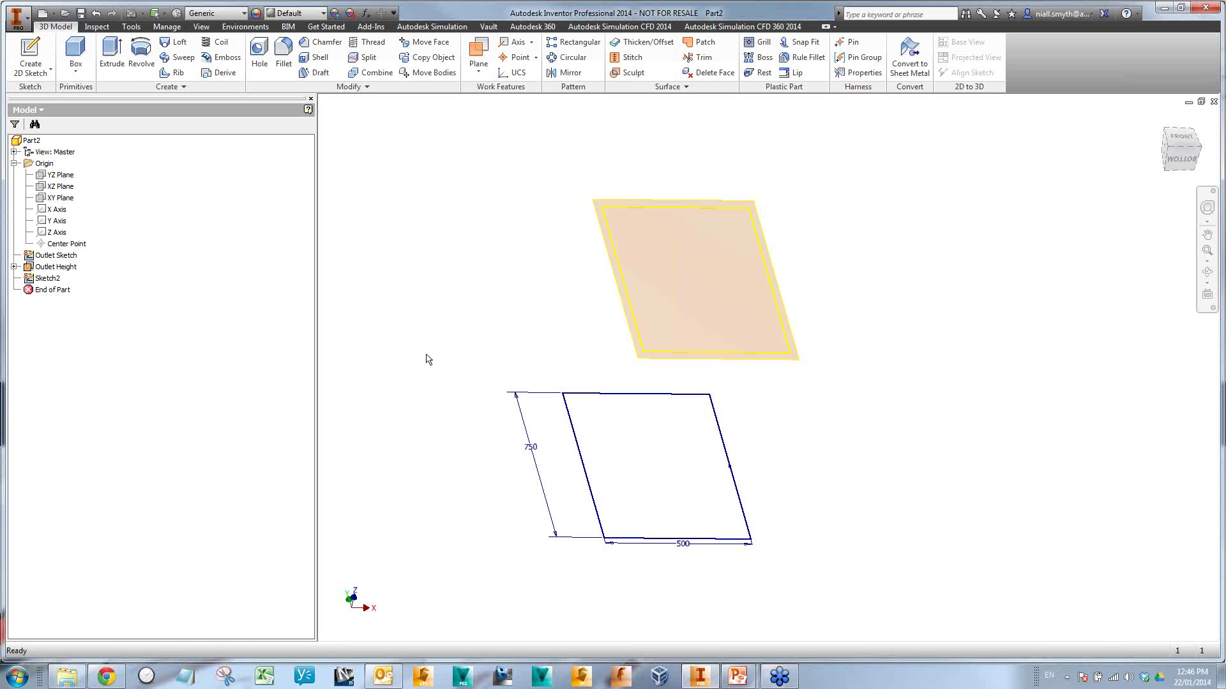
- Create a second work plane offset from the XY Plane with the distance defined as ChuteHeight=1500
scroll(819, 327, "up", 1)
middle_click_drag(814, 338, 657, 357)
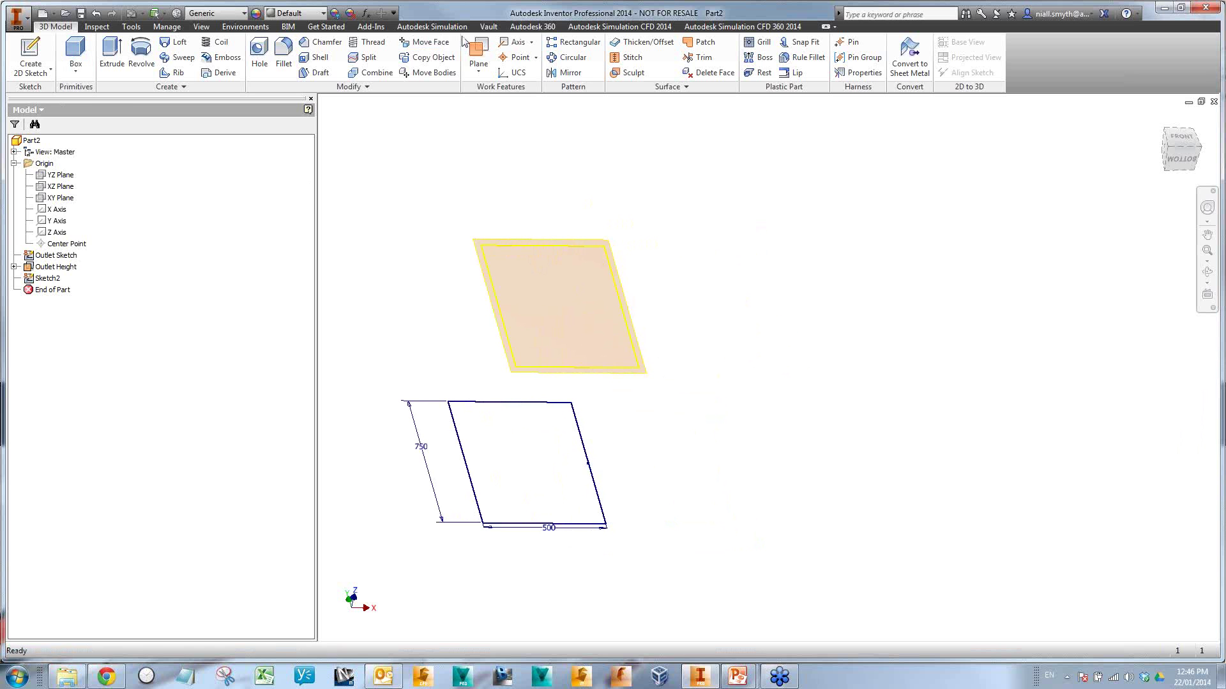
left_click(478, 52)
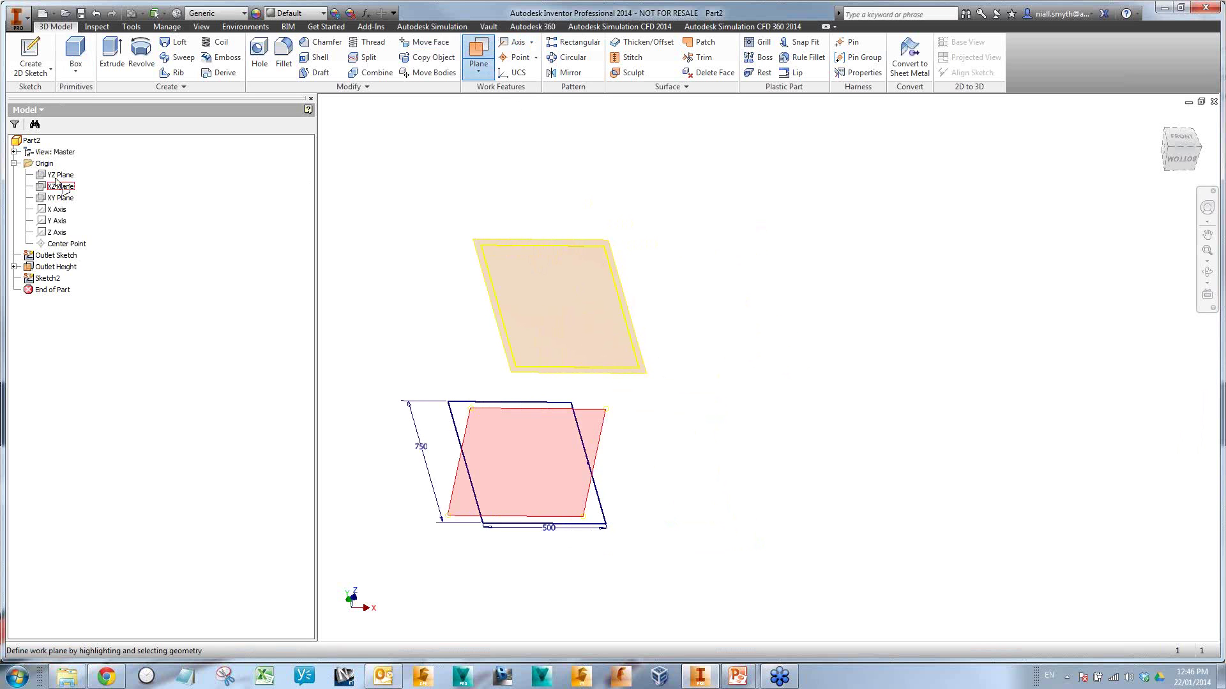
left_click(54, 198)
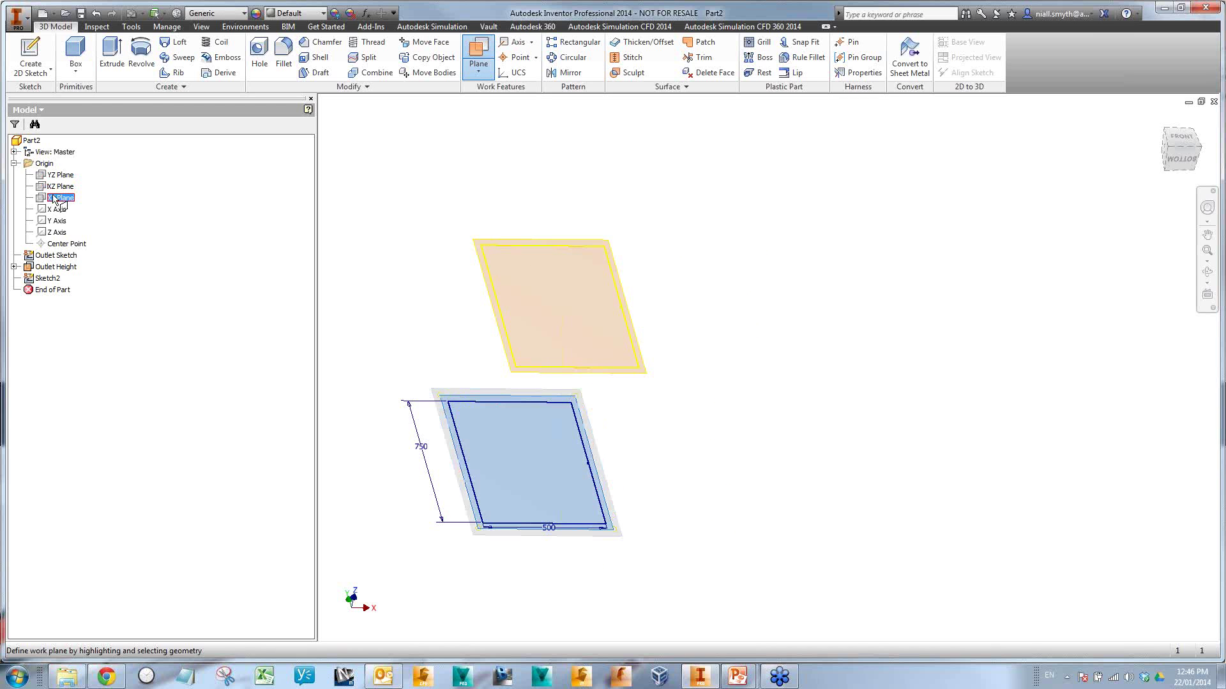
left_click_drag(447, 402, 527, 158)
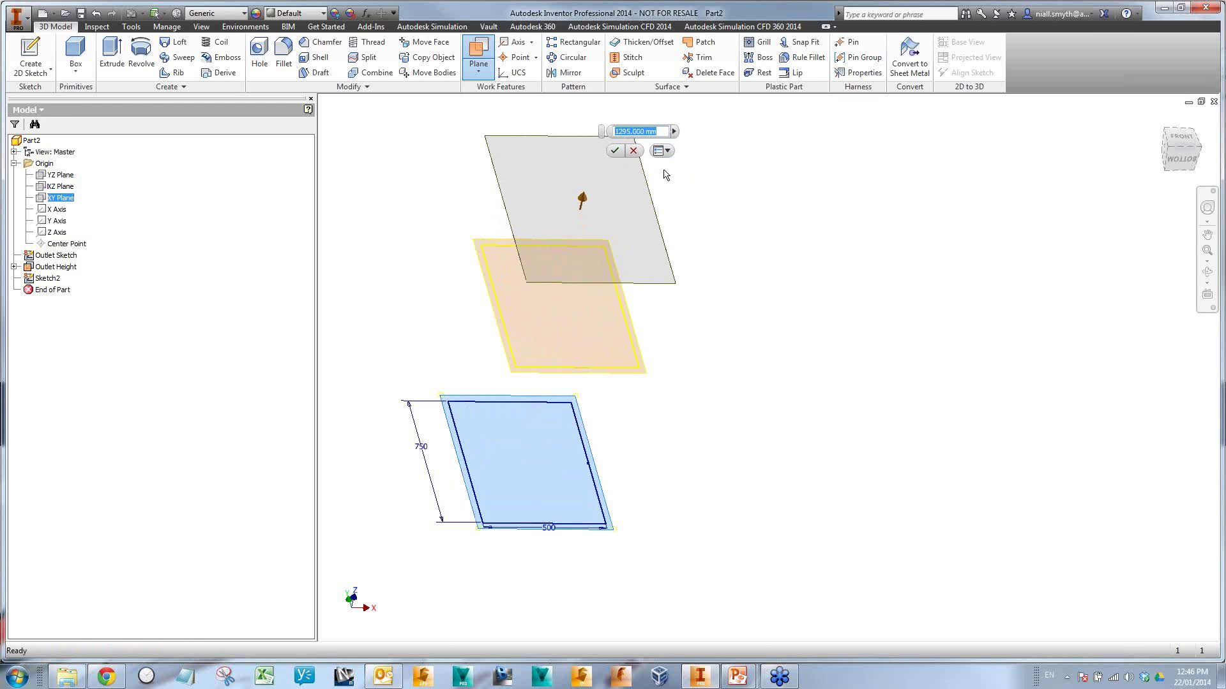
type("Chu")
type("teHeight=1500")
key("Return")
scroll(703, 205, "down", 3)
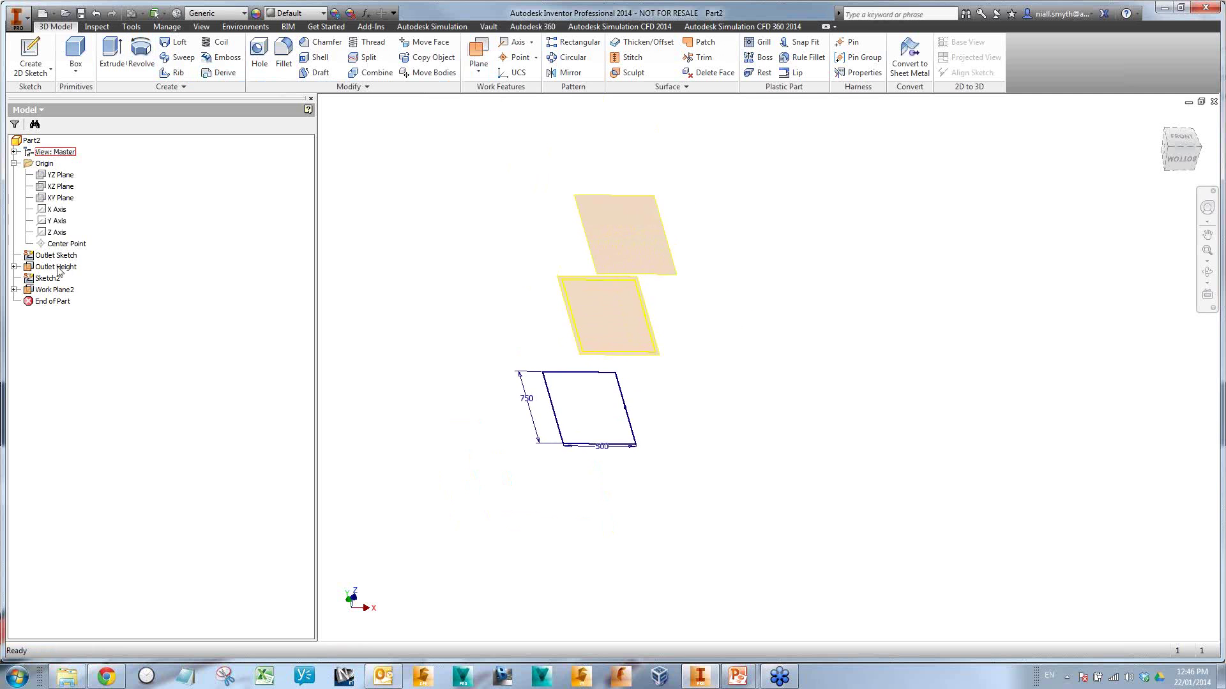
left_click(59, 293)
double_click(59, 290)
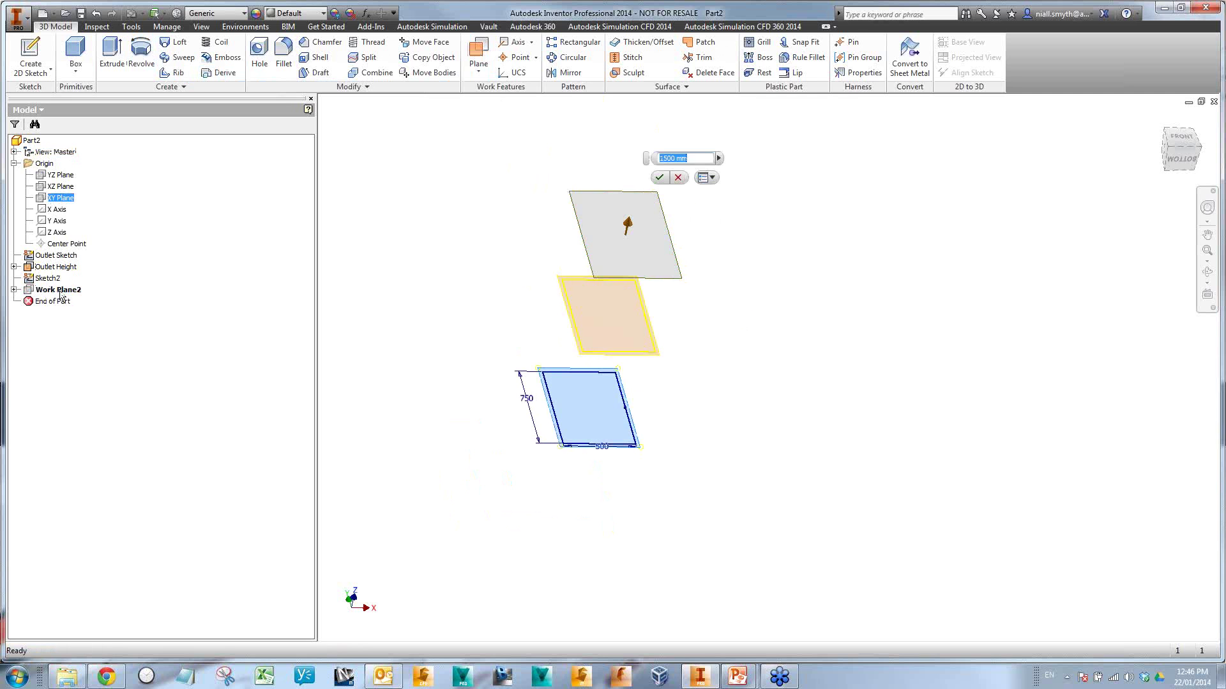
left_click(660, 179)
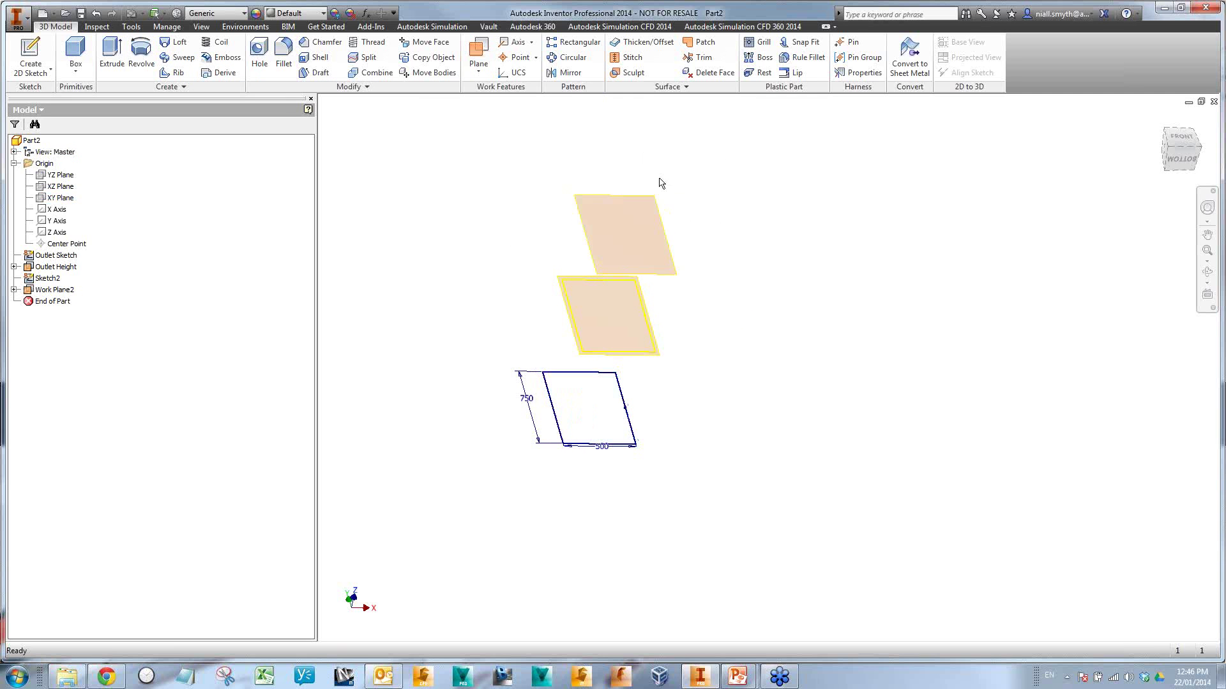
- Rename the second offset work plane as Chute Height
left_click(58, 291)
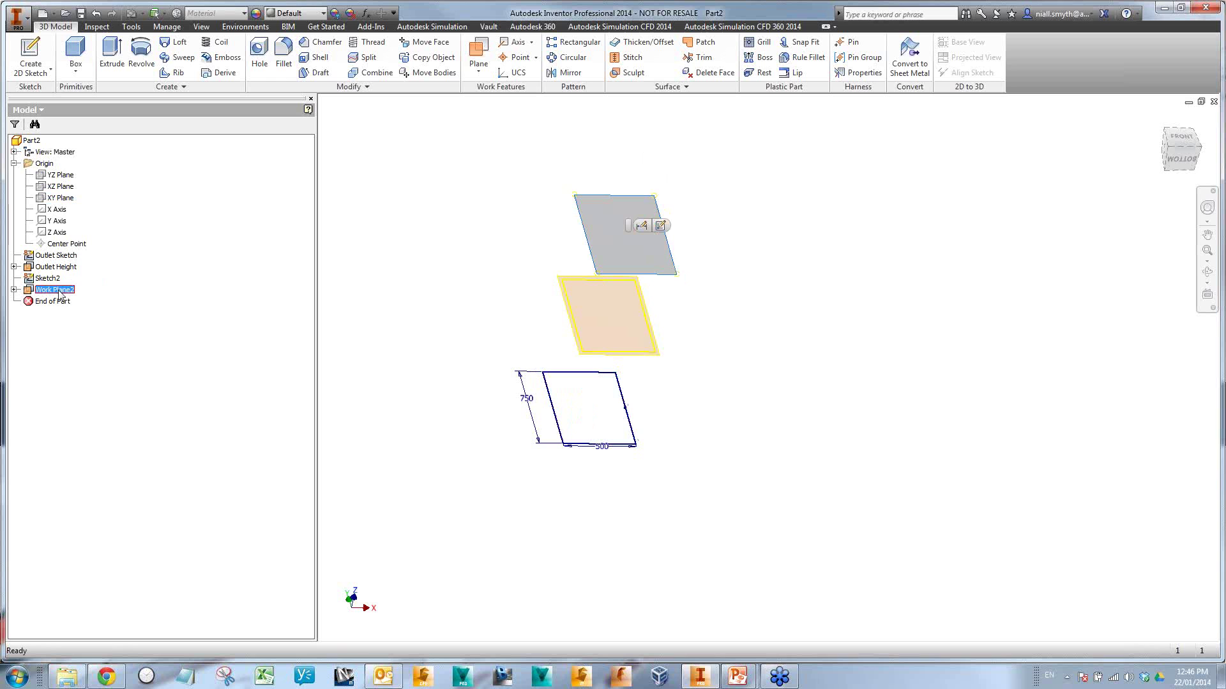
left_click(61, 293)
type("Chute Height")
left_click(191, 295)
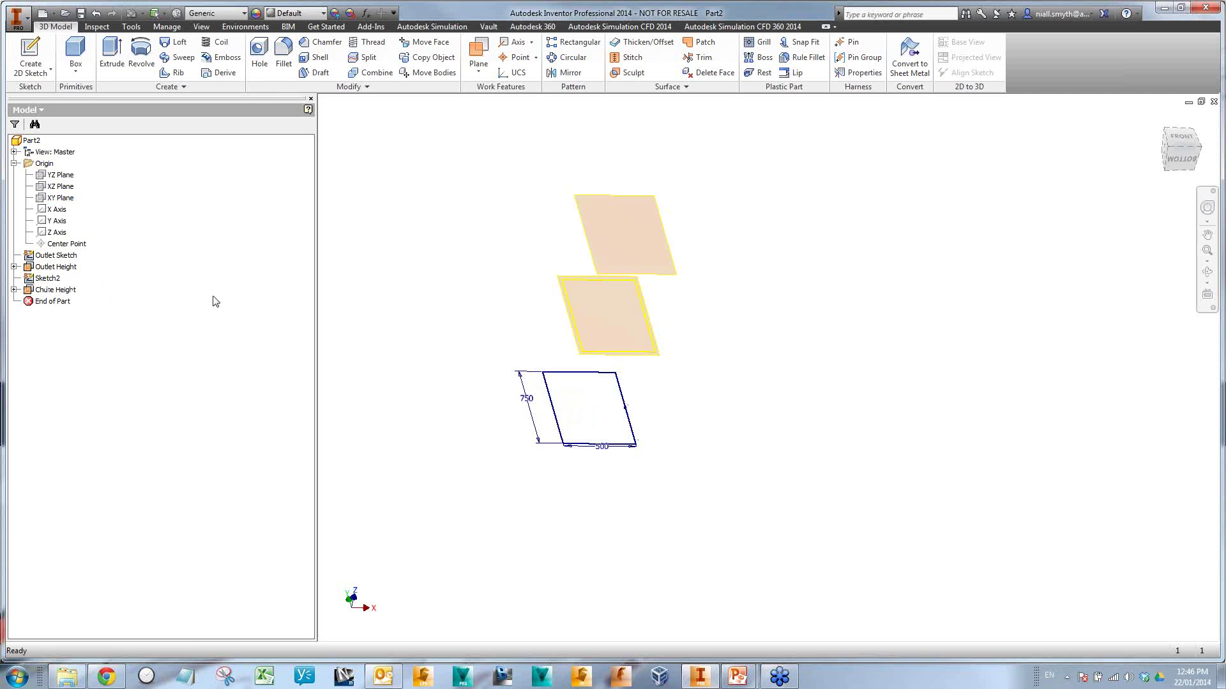
- Start a sketch on the Chute Height plane and draw a rectangle about 1084 mm tall beside the outlet outline
left_click(29, 49)
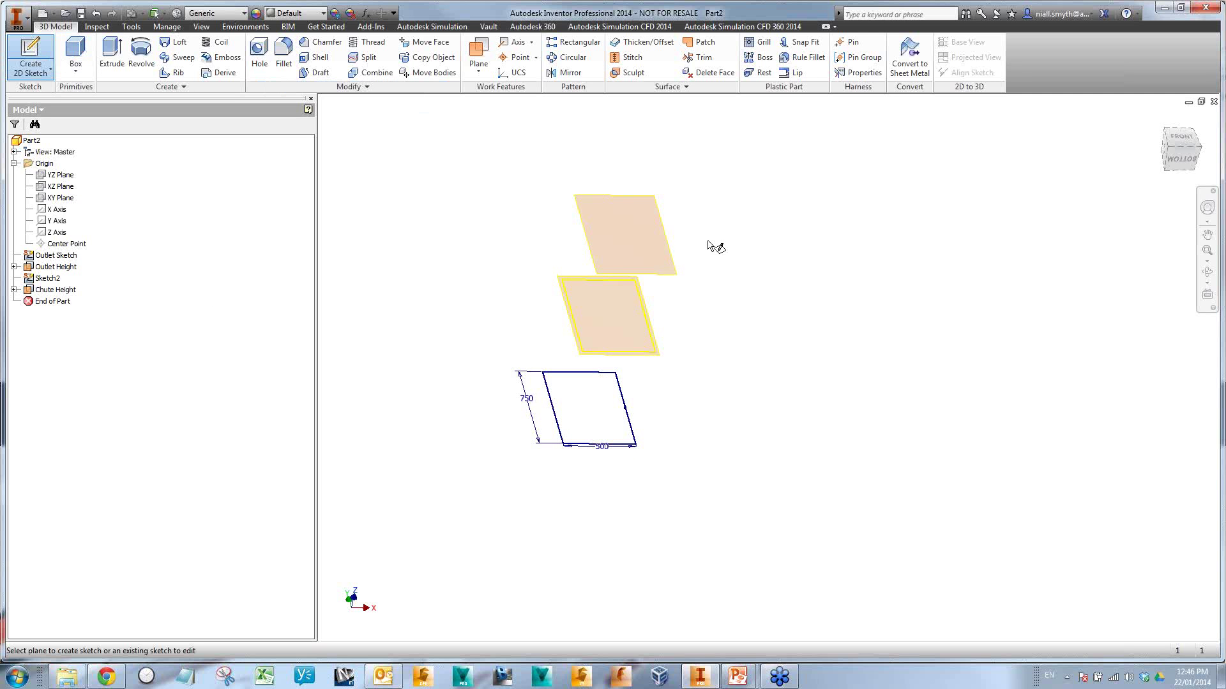
left_click(637, 273)
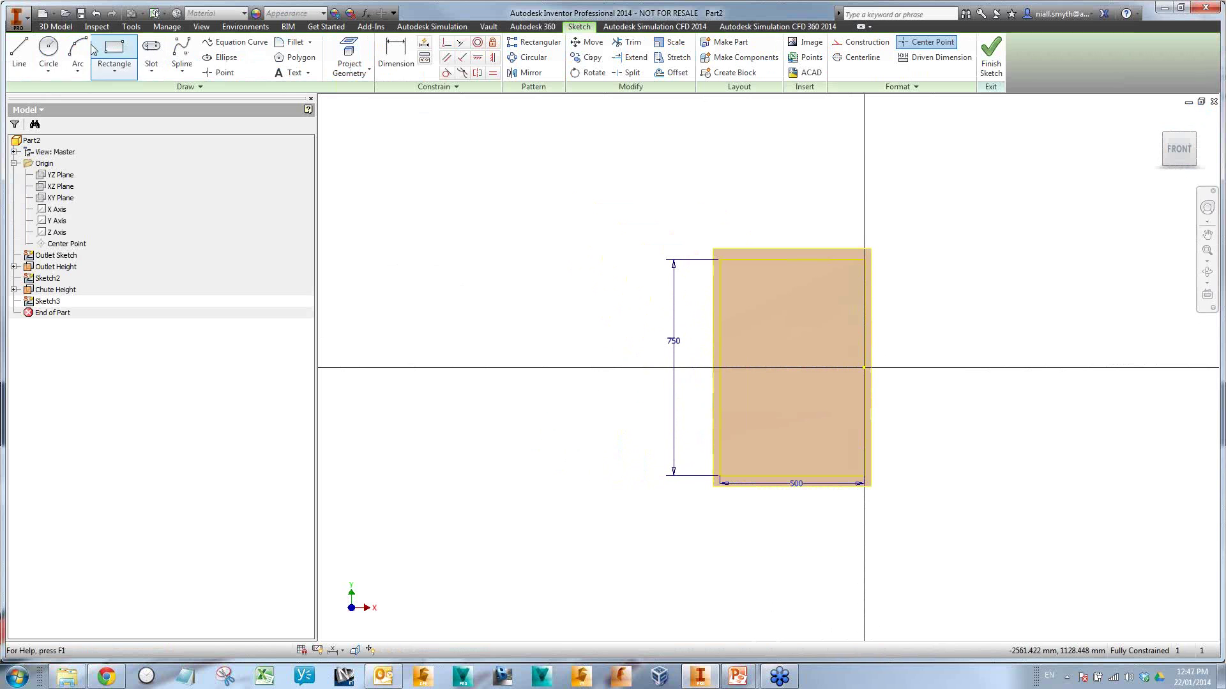
left_click(106, 56)
left_click(515, 191)
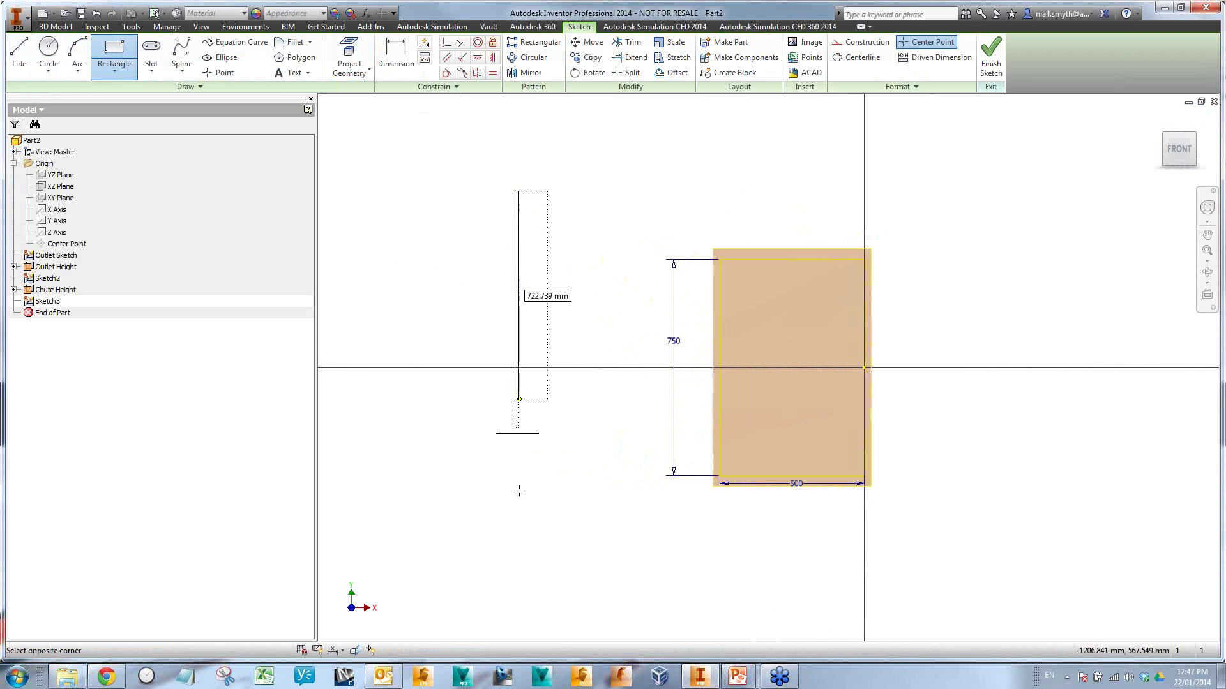
left_click(362, 504)
- Dimension the new rectangle's vertical side and set it to 1000 mm
key("d")
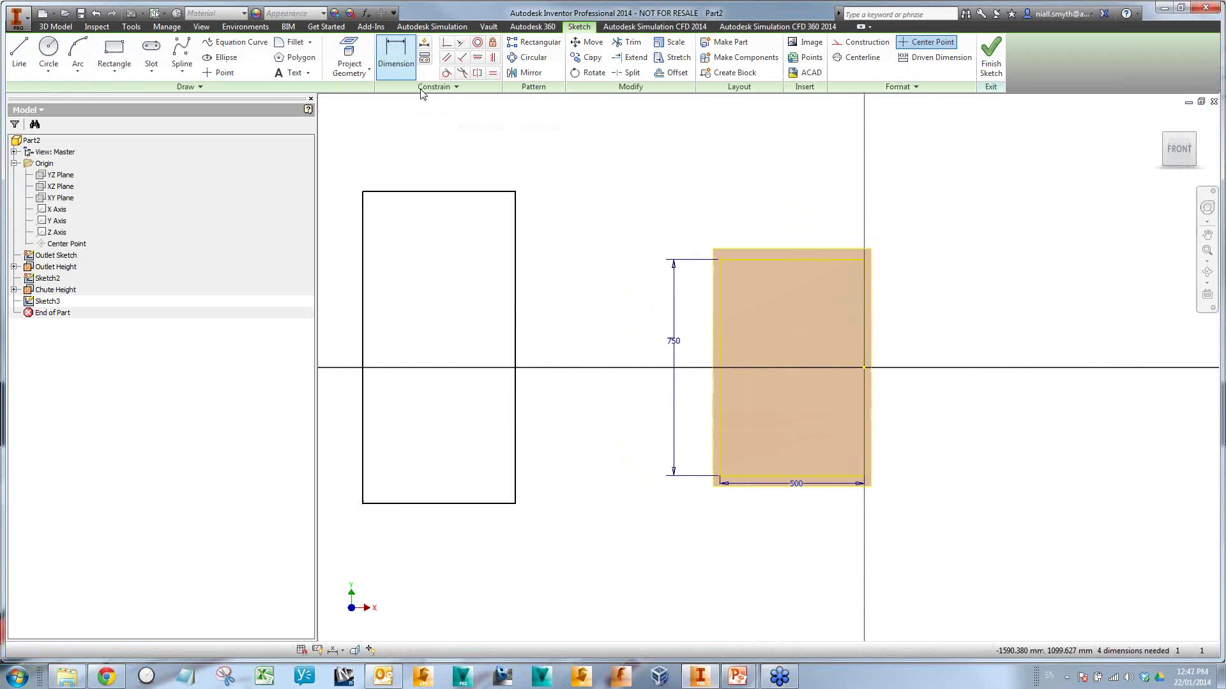
left_click(517, 313)
left_click(562, 309)
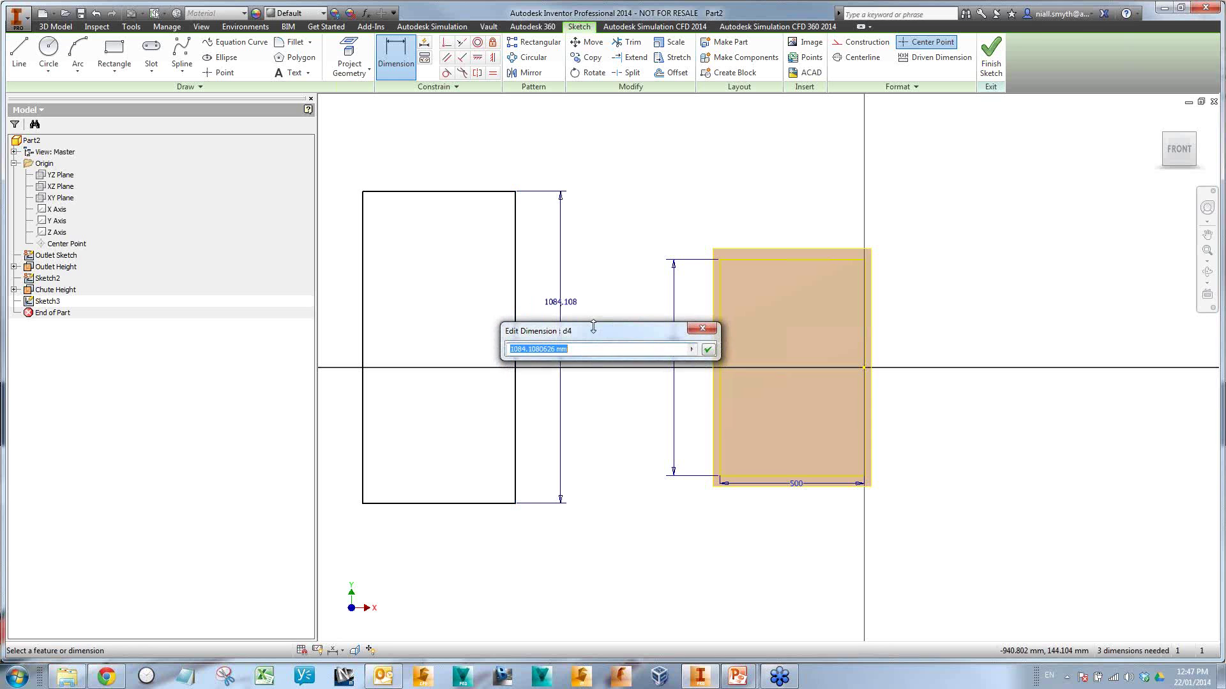
type("1")
type("10")
type("00")
key("Return")
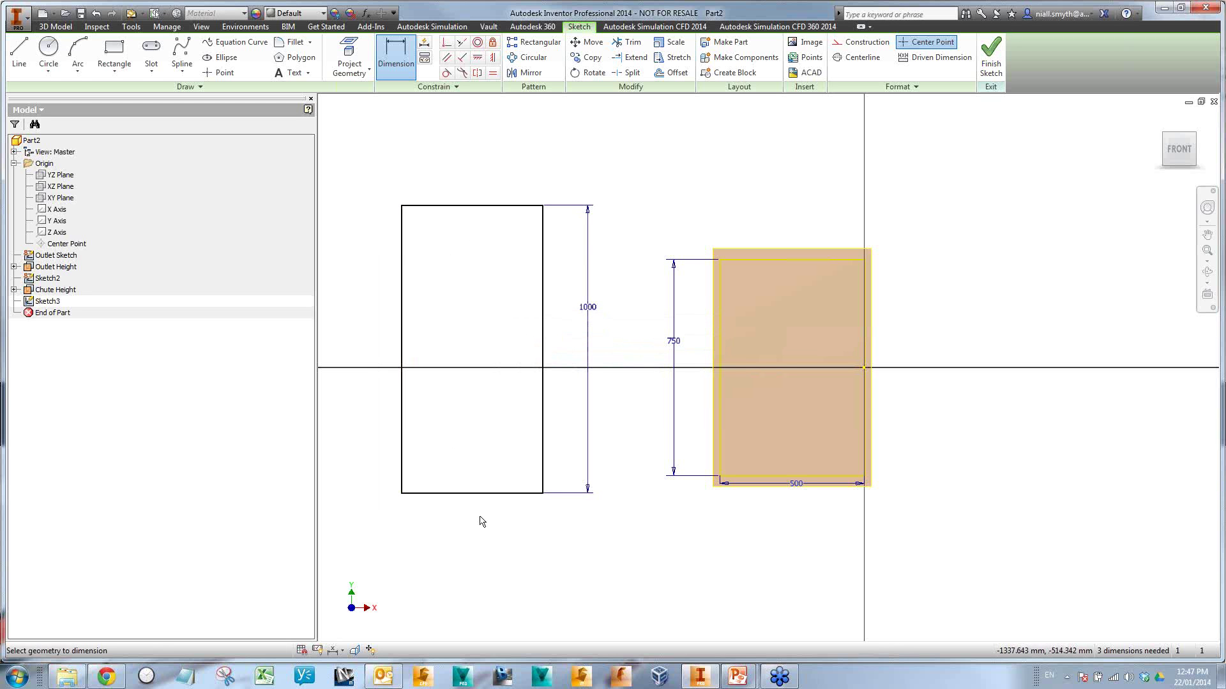
- Dimension the new rectangle's horizontal side with the named parameter InletDepth=800
left_click(483, 496)
left_click(480, 523)
type("InletD")
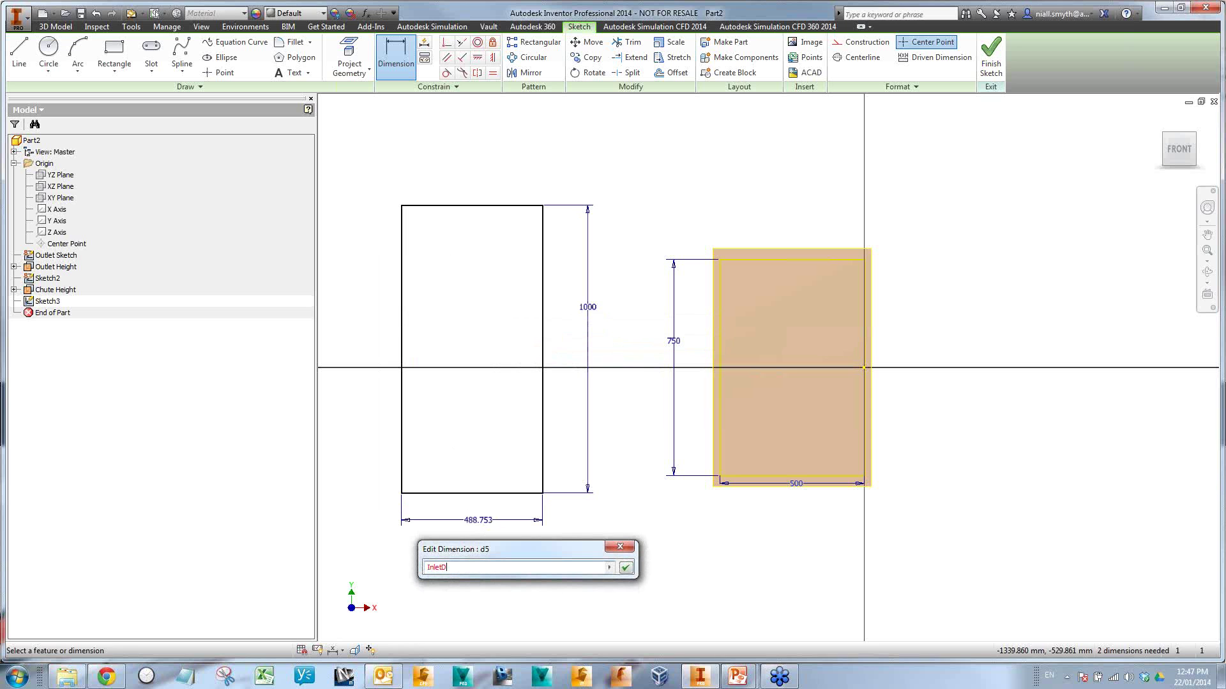
type("epth=800")
key("Return")
- Make the midpoint of the new rectangle's right side coincident with the sketch origin and finish the sketch
scroll(520, 498, "down", 3)
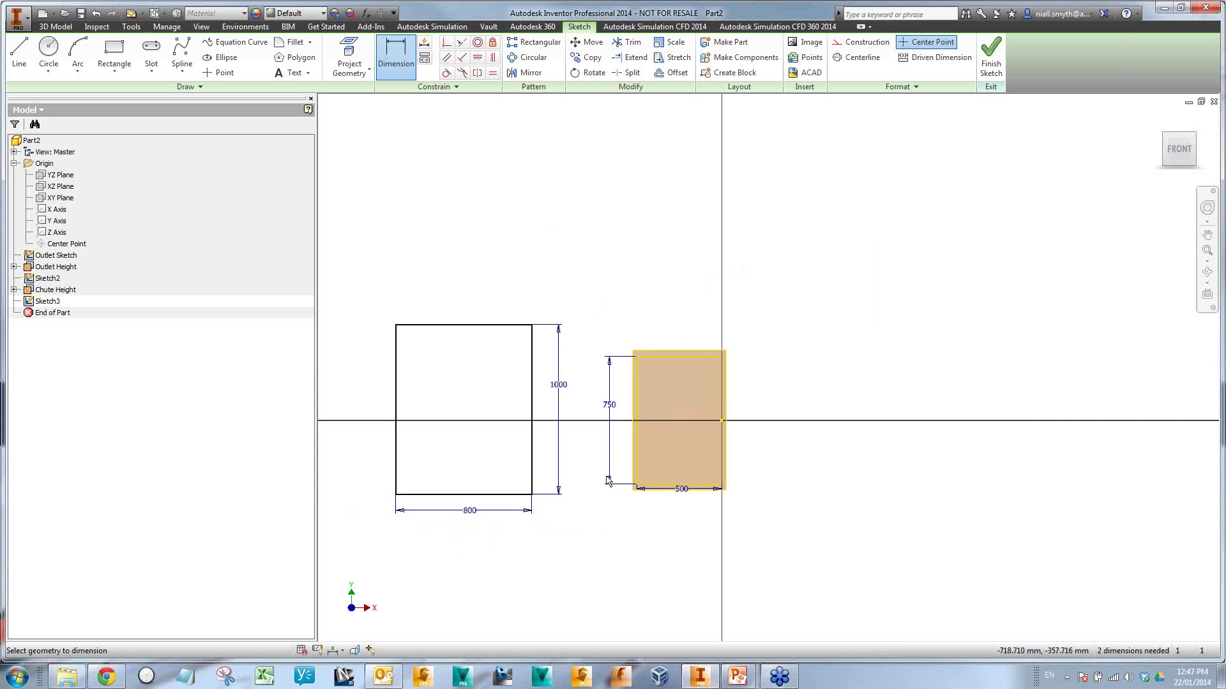
middle_click_drag(591, 490, 645, 399)
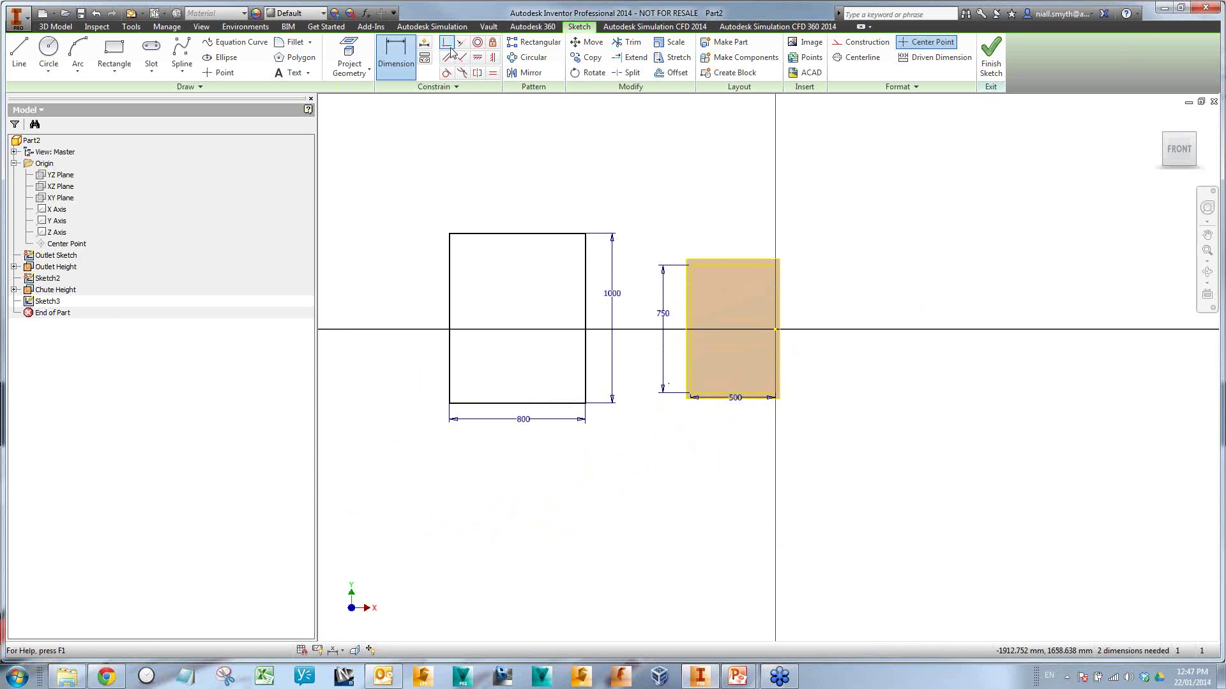
left_click(446, 43)
left_click(586, 319)
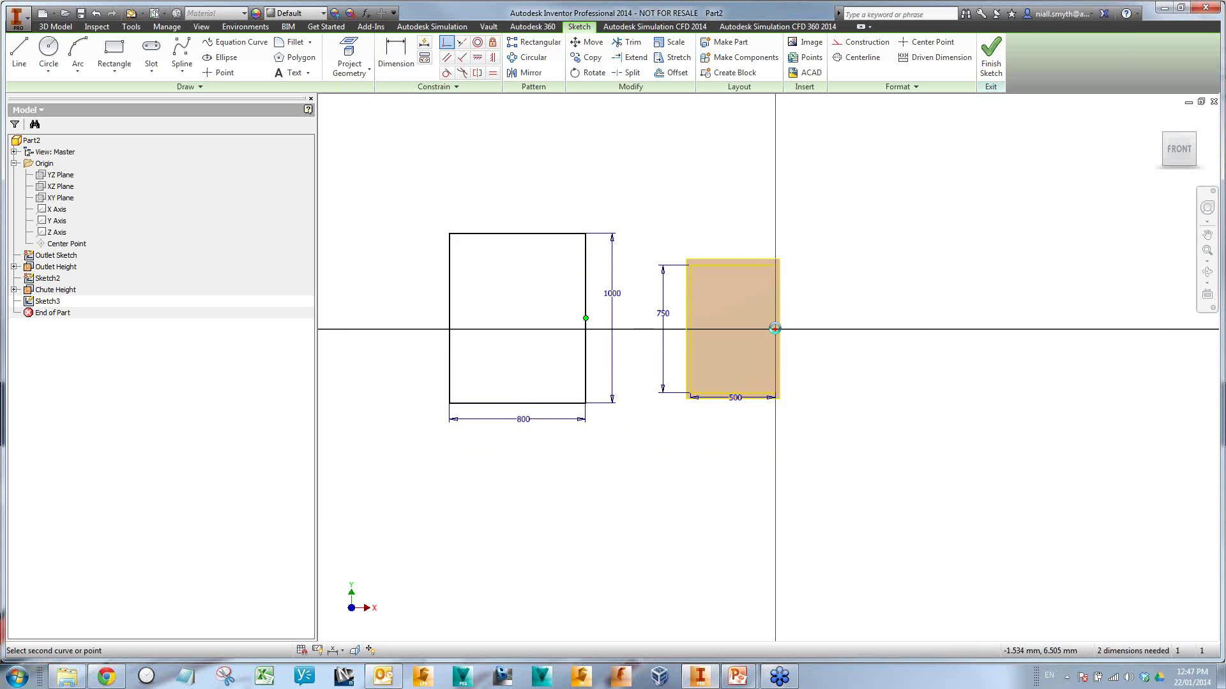
left_click(774, 329)
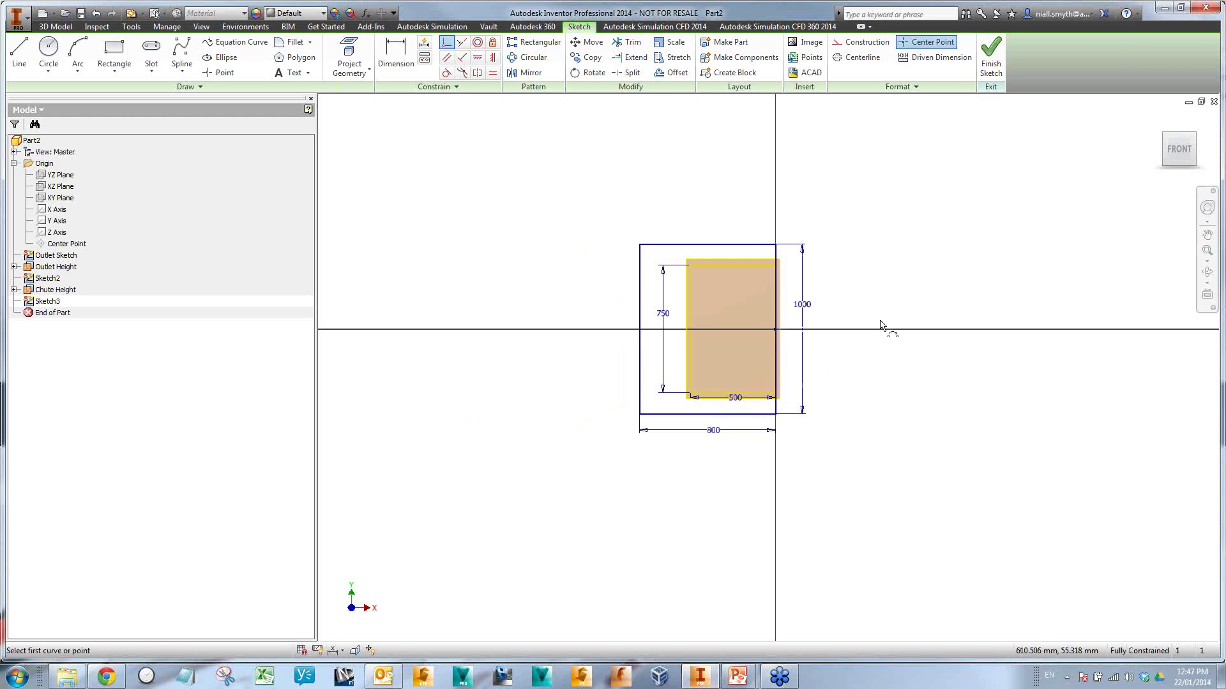
left_click(991, 58)
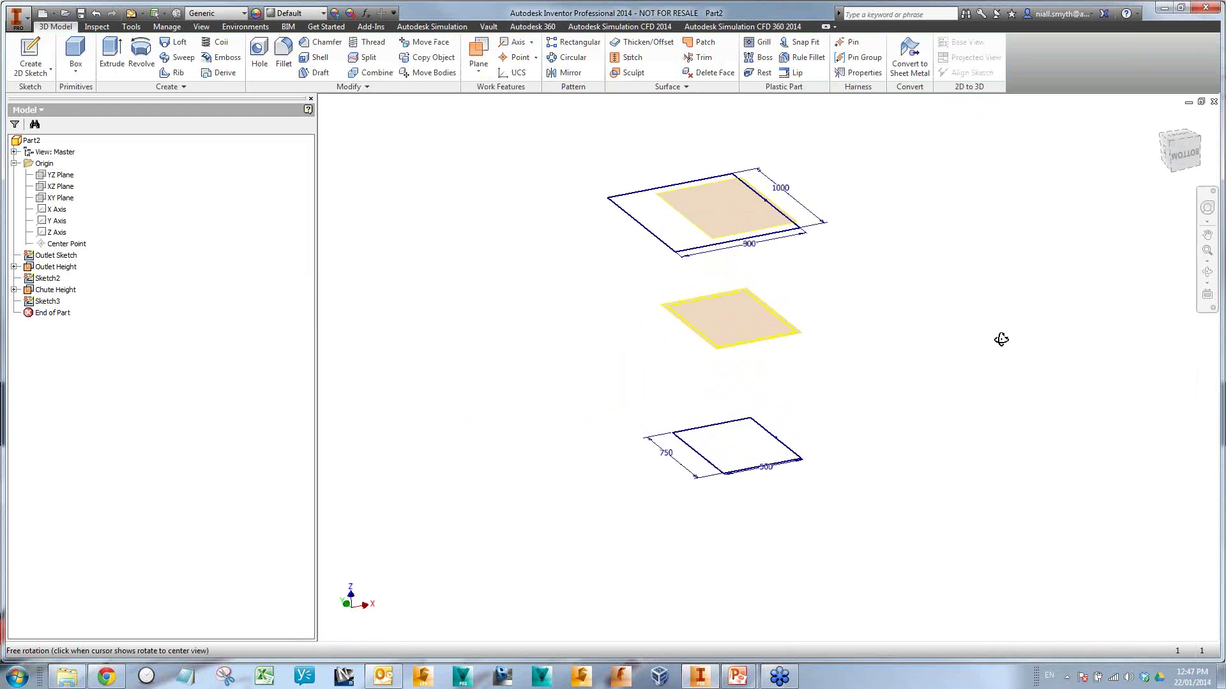
- Hide the Outlet Height and Chute Height work planes
middle_click_drag(956, 335, 892, 370)
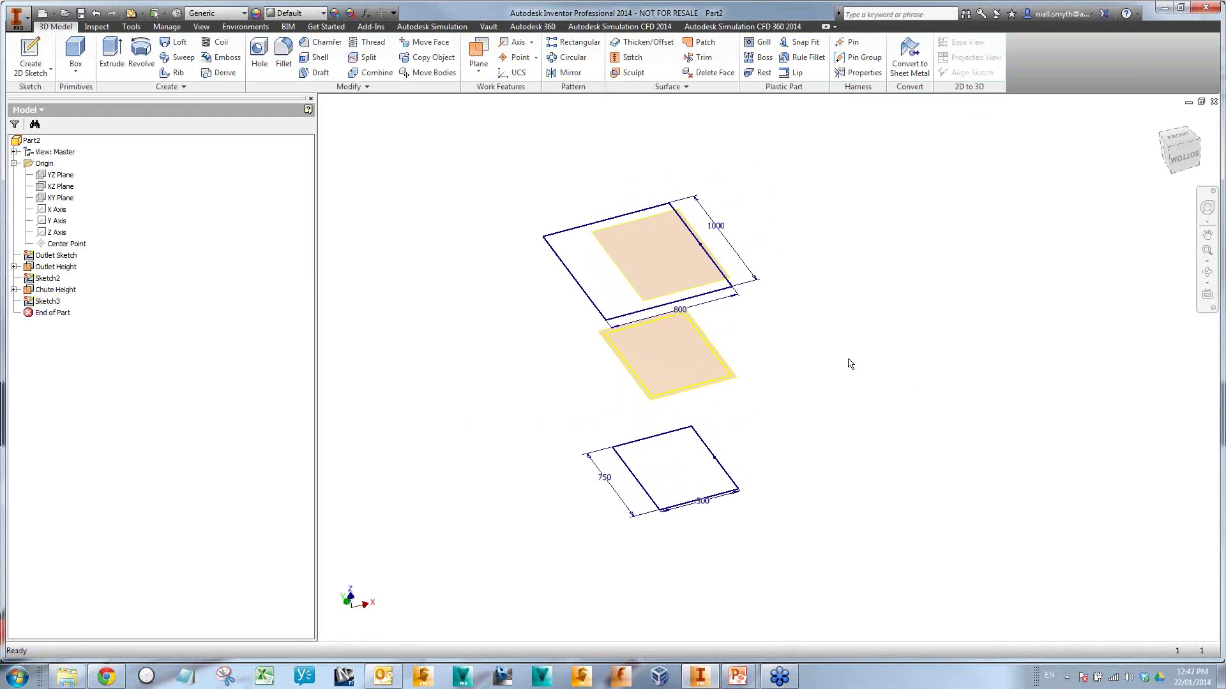
scroll(786, 341, "down", 4)
scroll(786, 340, "up", 3)
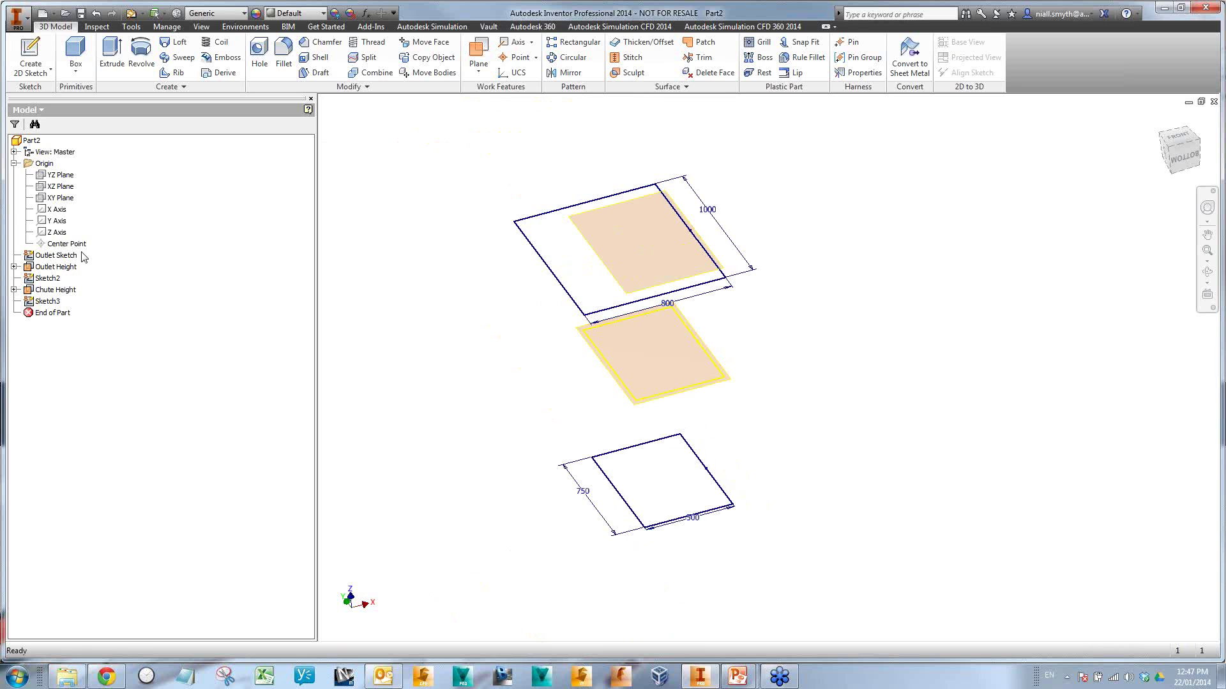
left_click(38, 266)
left_click(55, 291, "ctrl")
right_click(56, 293)
left_click(88, 370)
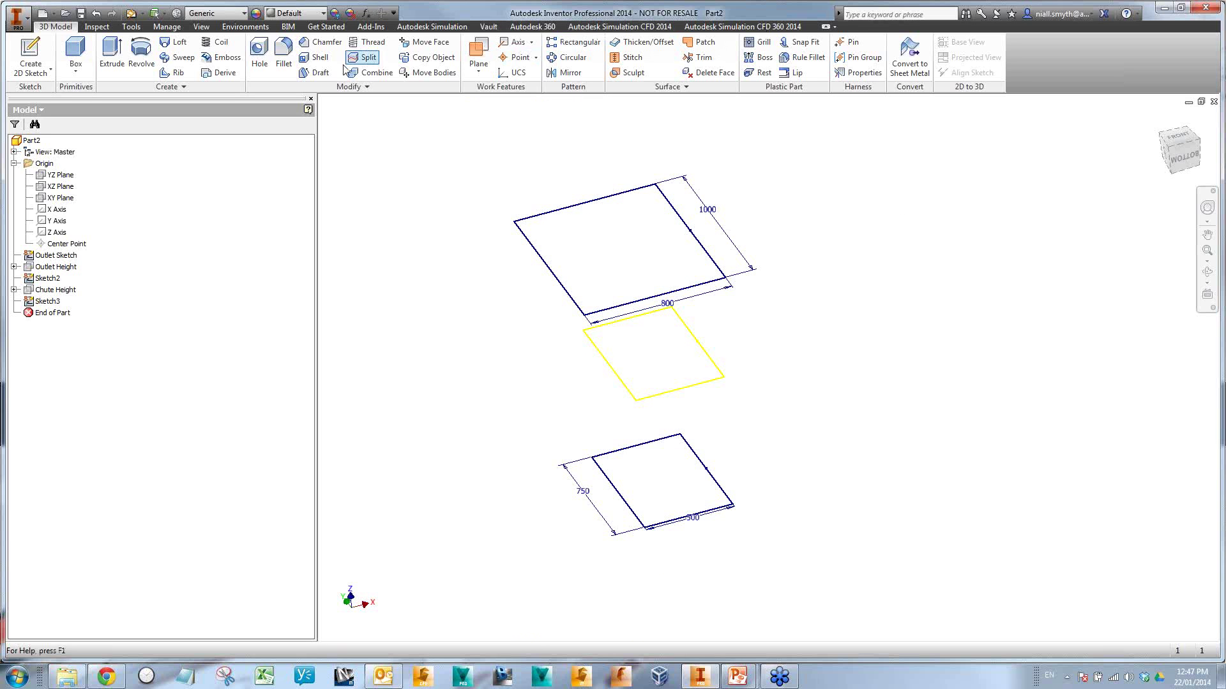
- Loft a surface between the Outlet Sketch and the middle rectangle of Sketch2
left_click(179, 42)
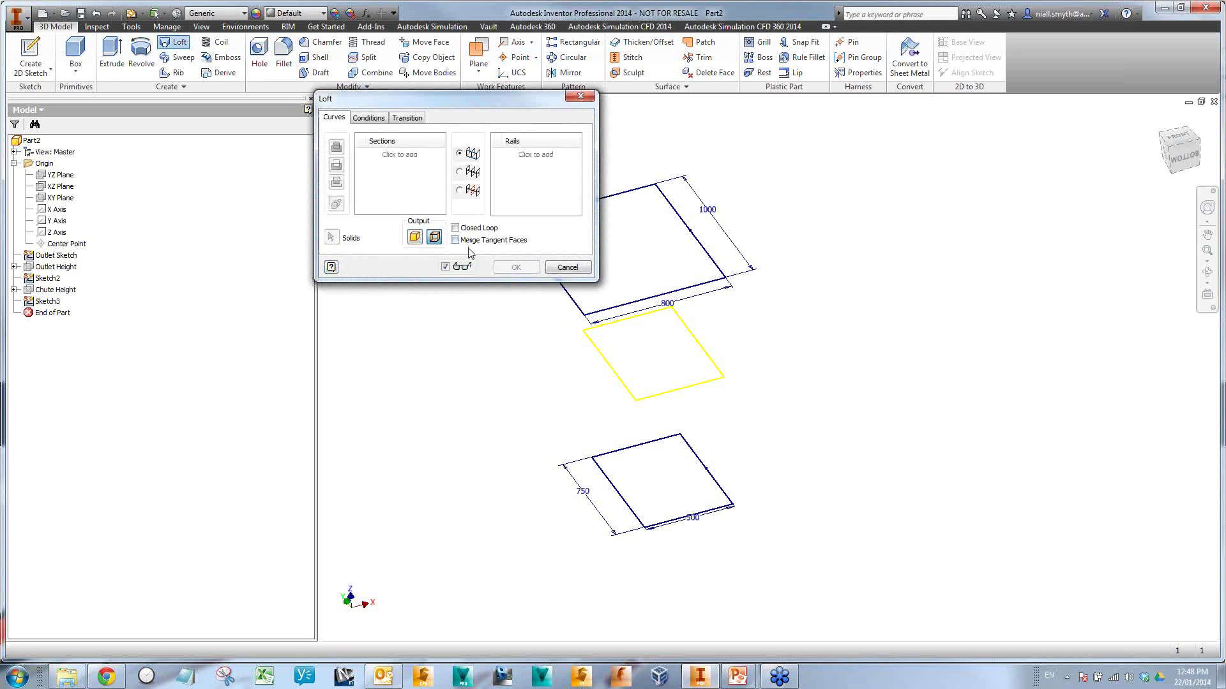
left_click(625, 501)
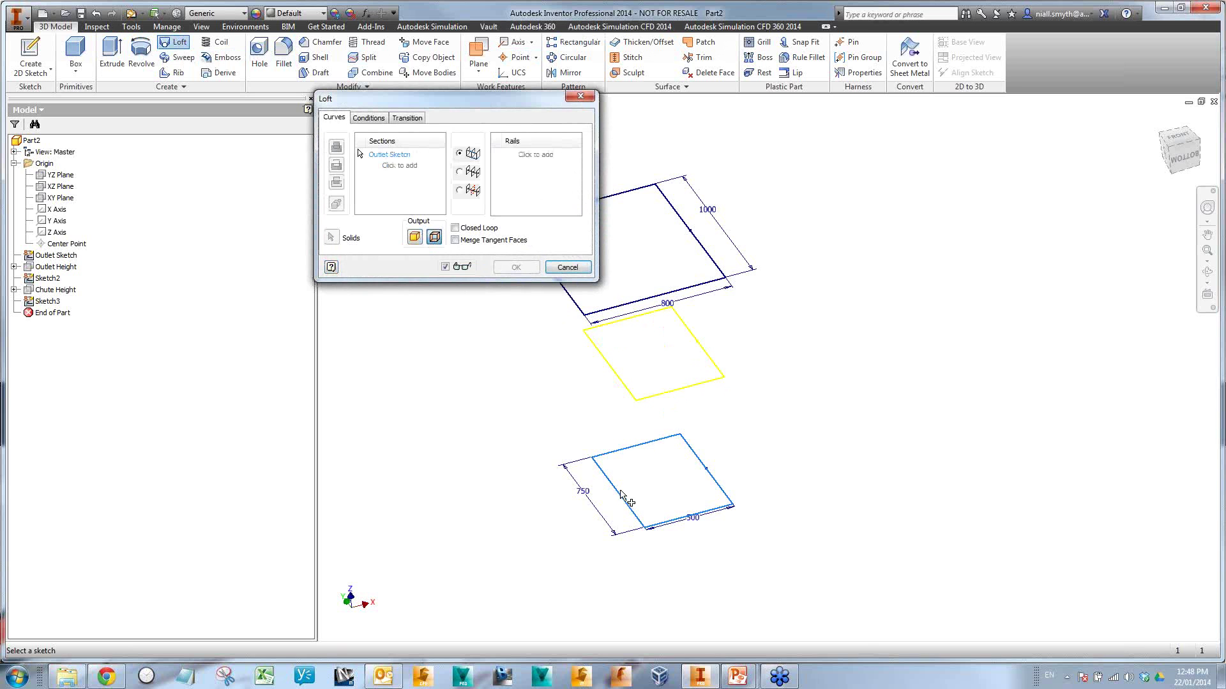
left_click(667, 401)
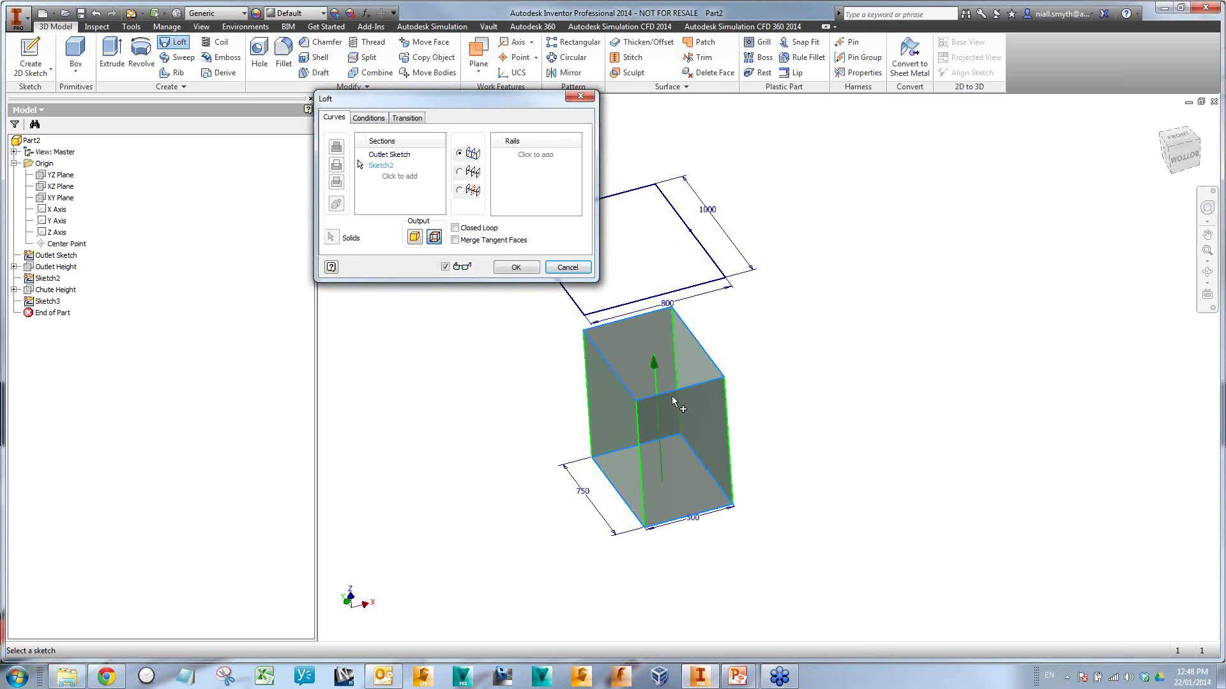
middle_click_drag(772, 372, 833, 417)
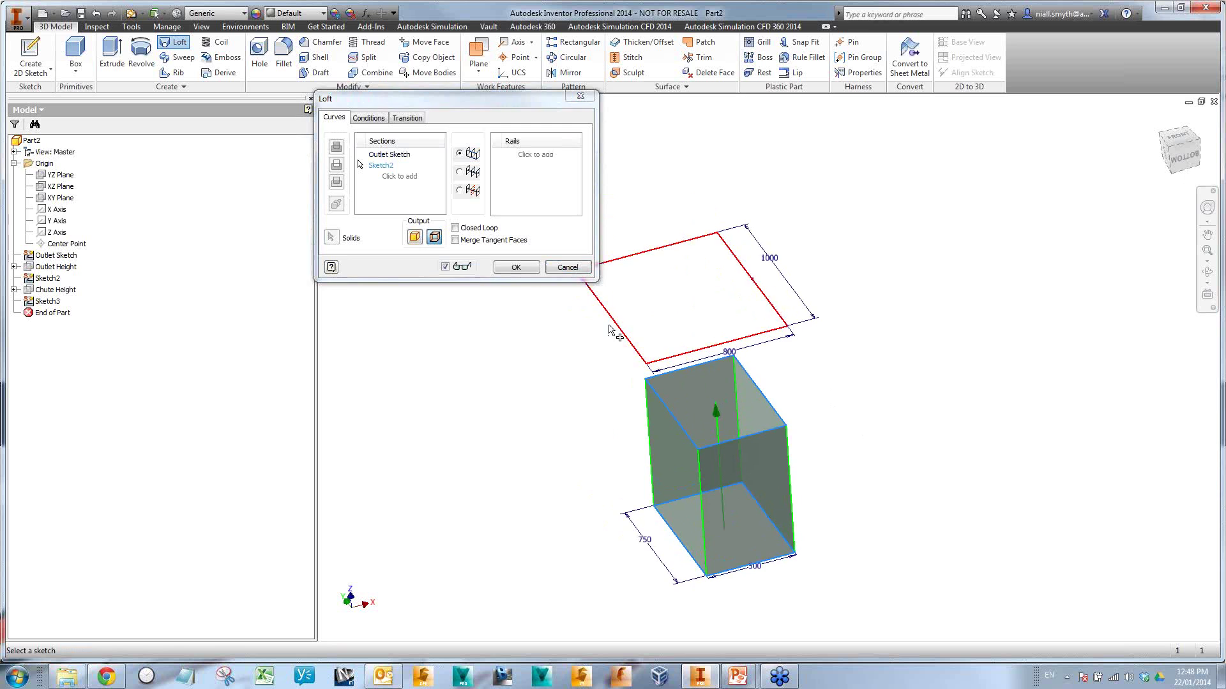
left_click(516, 268)
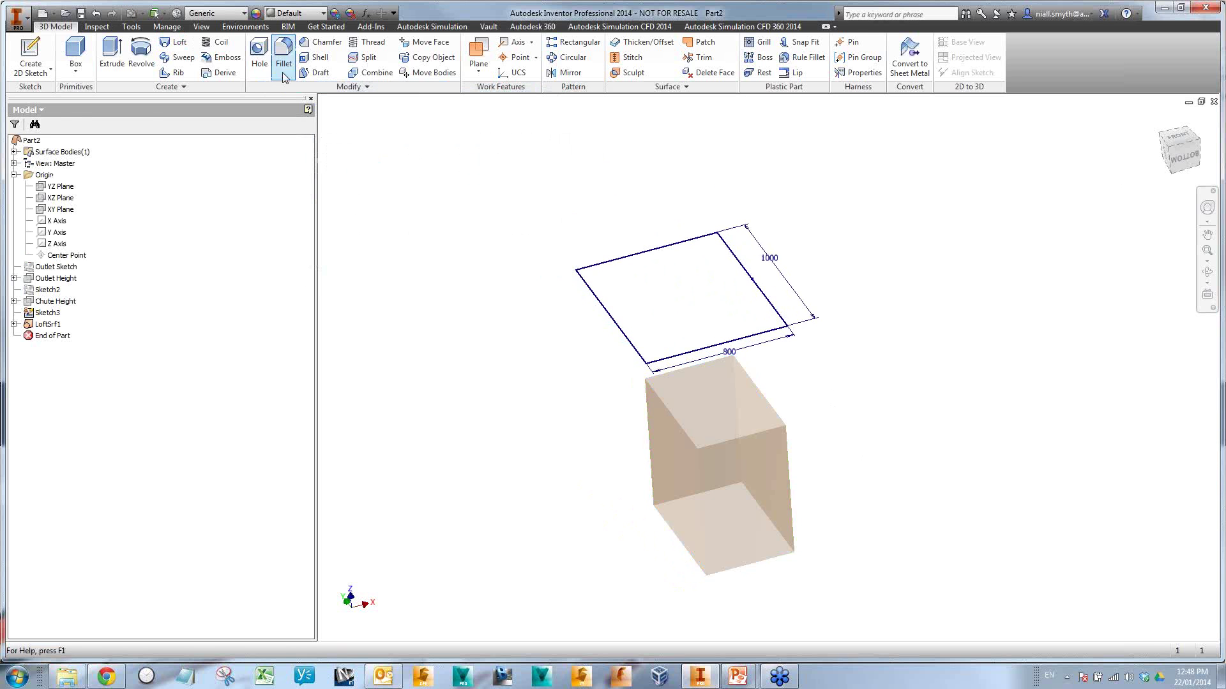
- Make Sketch2 visible again and loft a surface from the upper inlet rectangle in Sketch3 to Sketch2
right_click(38, 291)
left_click(72, 407)
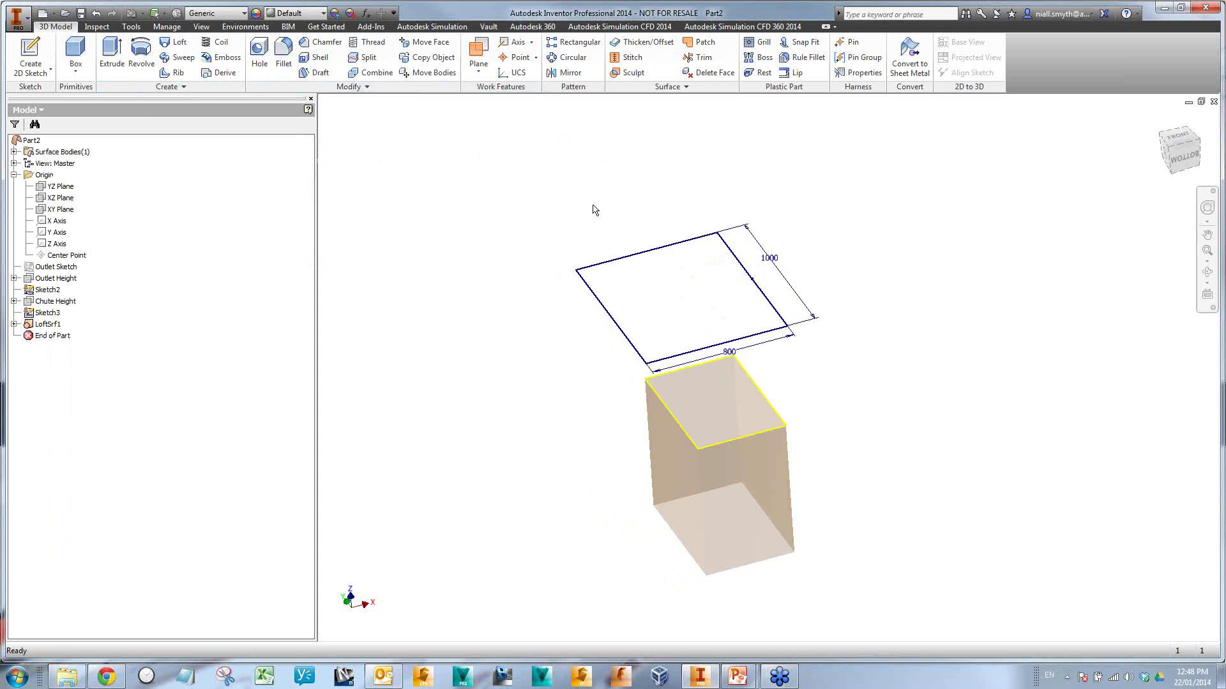
left_click(174, 43)
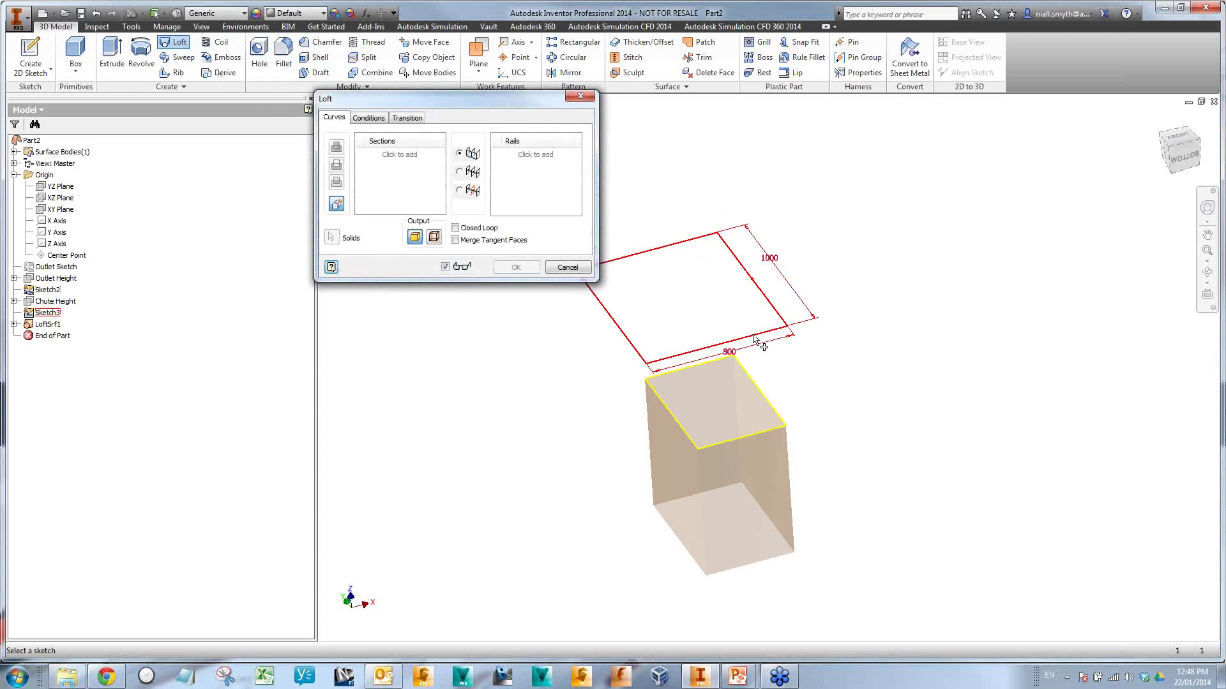
left_click(434, 237)
left_click(633, 344)
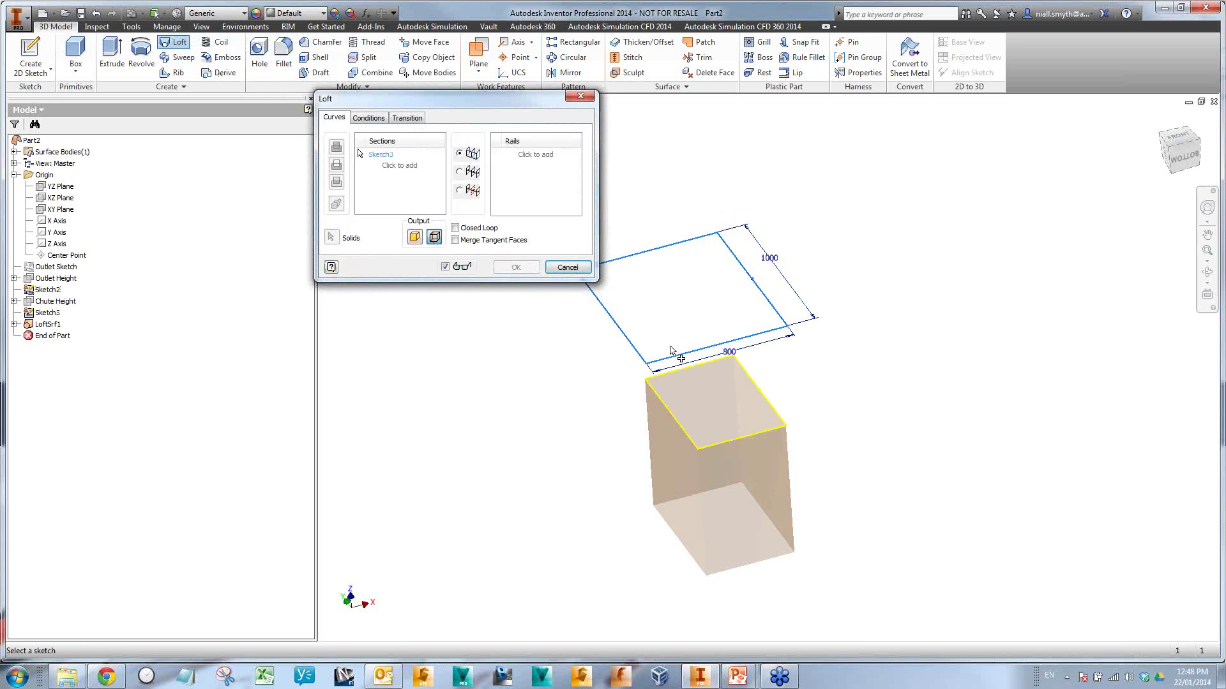
left_click(751, 438)
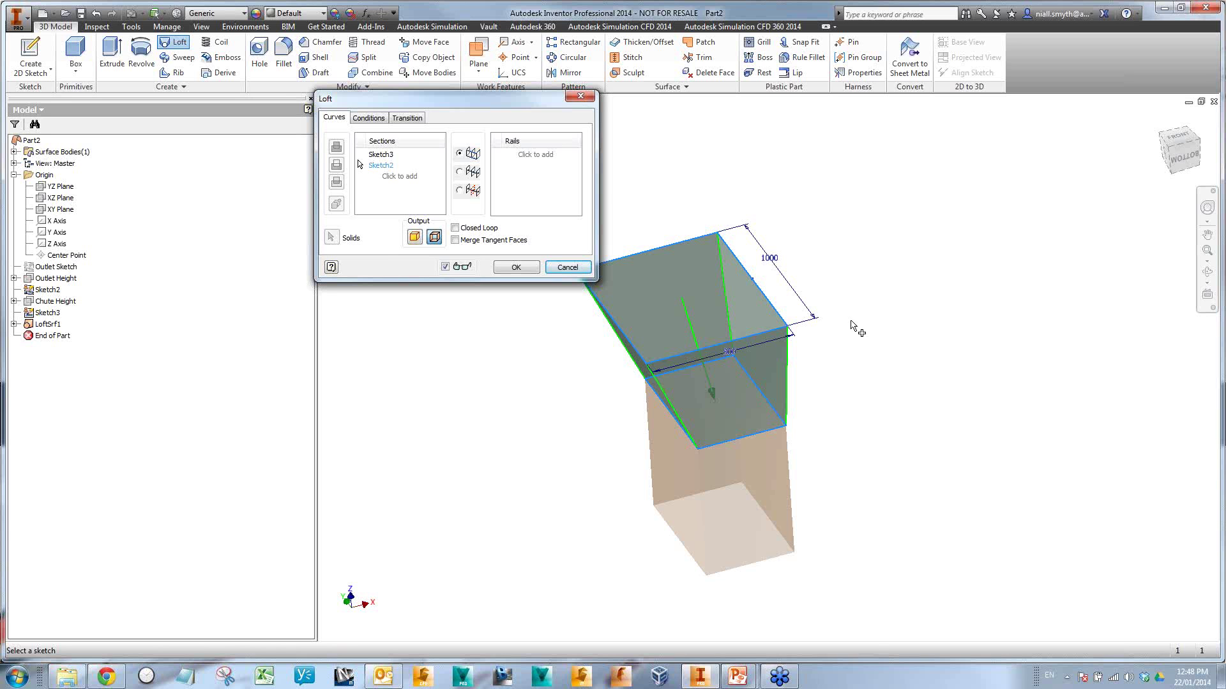
left_click(515, 267)
middle_click_drag(983, 444, 980, 482, "shift")
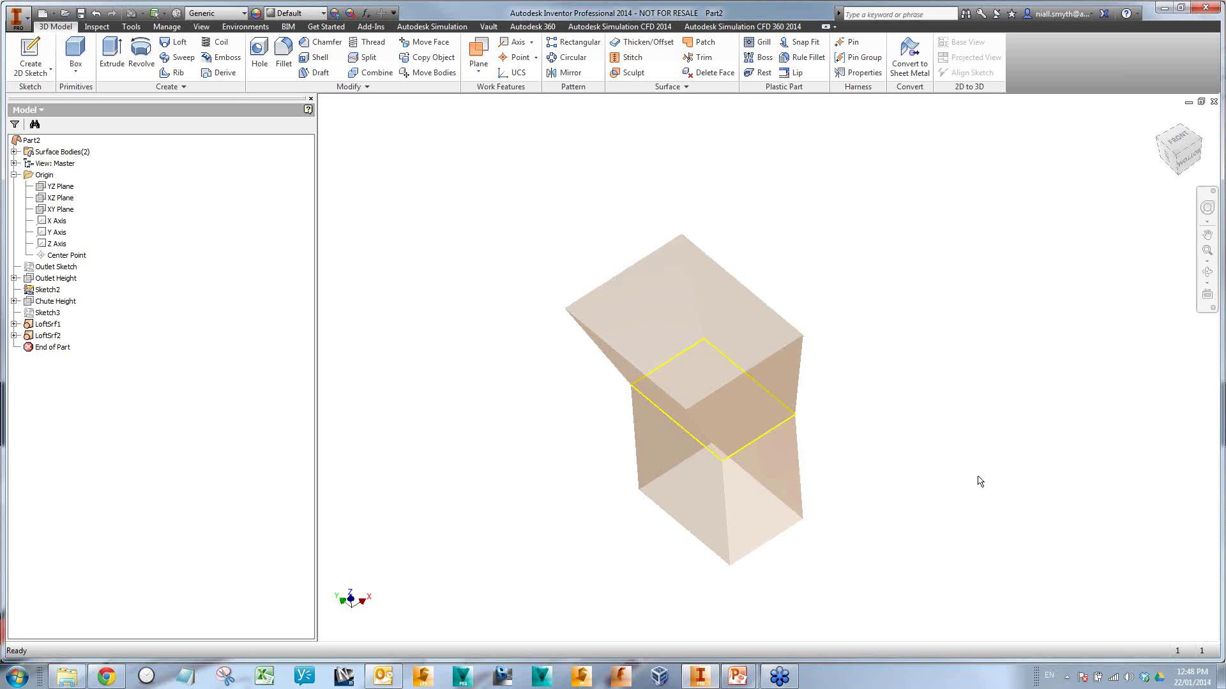
middle_click_drag(949, 440, 875, 377)
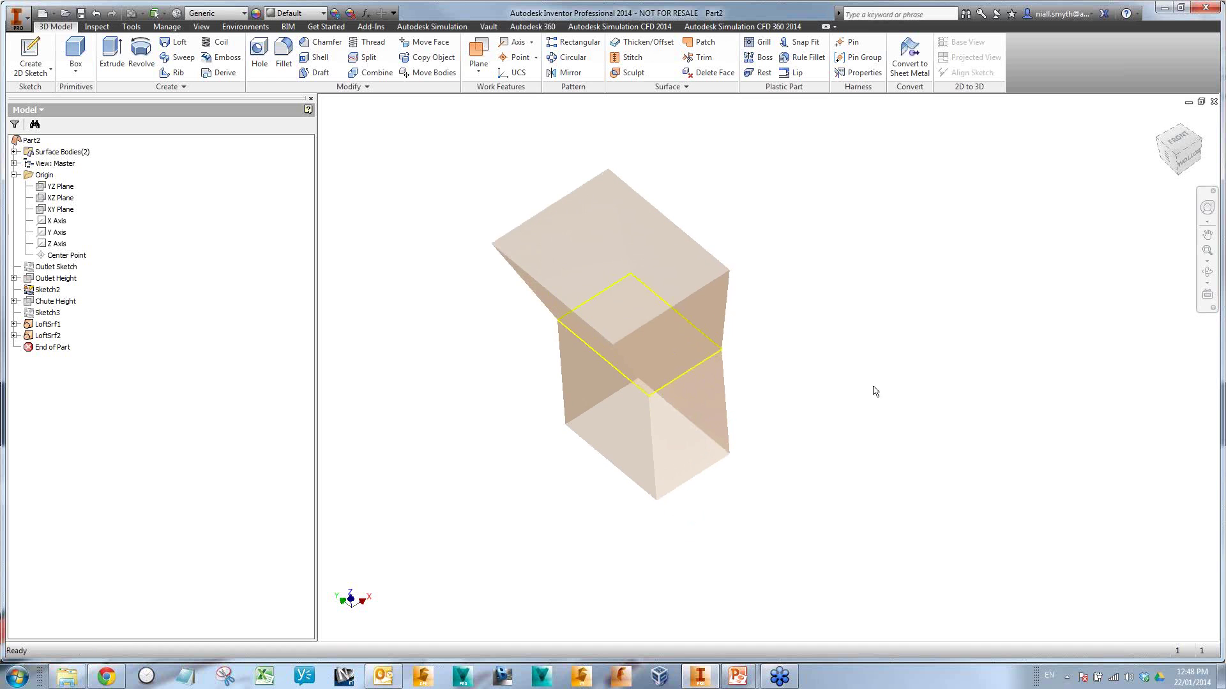
- Save the part as "MasterSketch Chute" in the Advanced Assembly Techniques Webinar folder
left_click(81, 13)
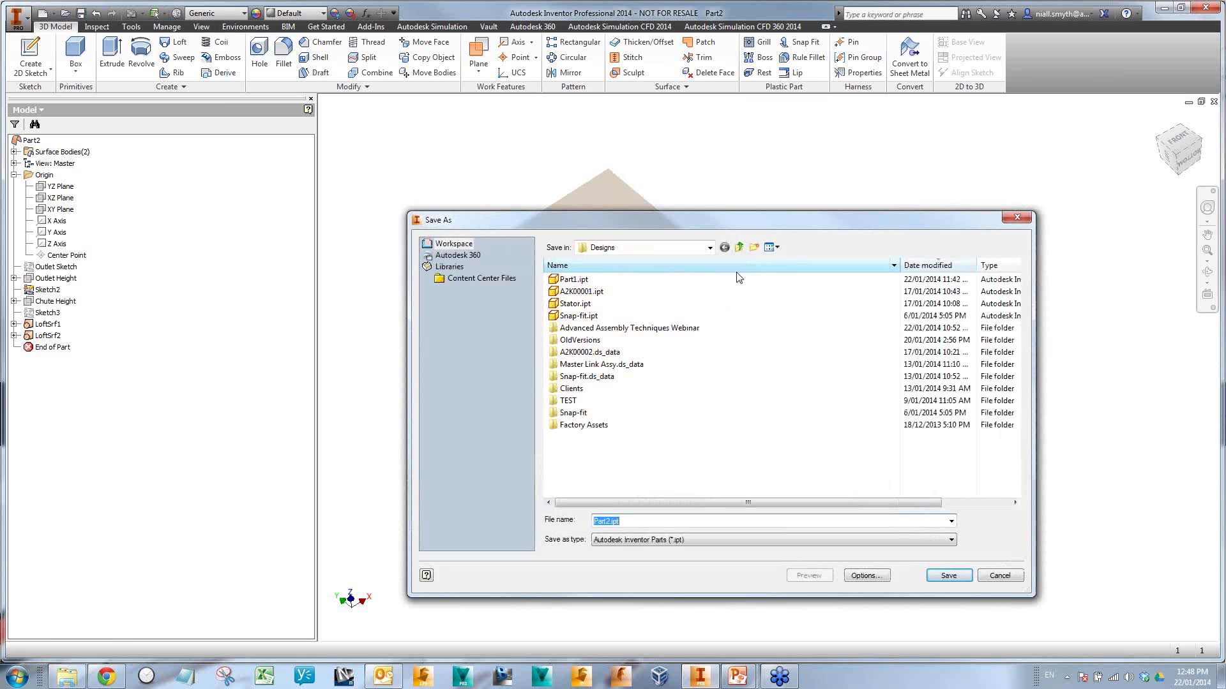
double_click(610, 328)
left_click_drag(613, 522, 529, 531)
type("Master")
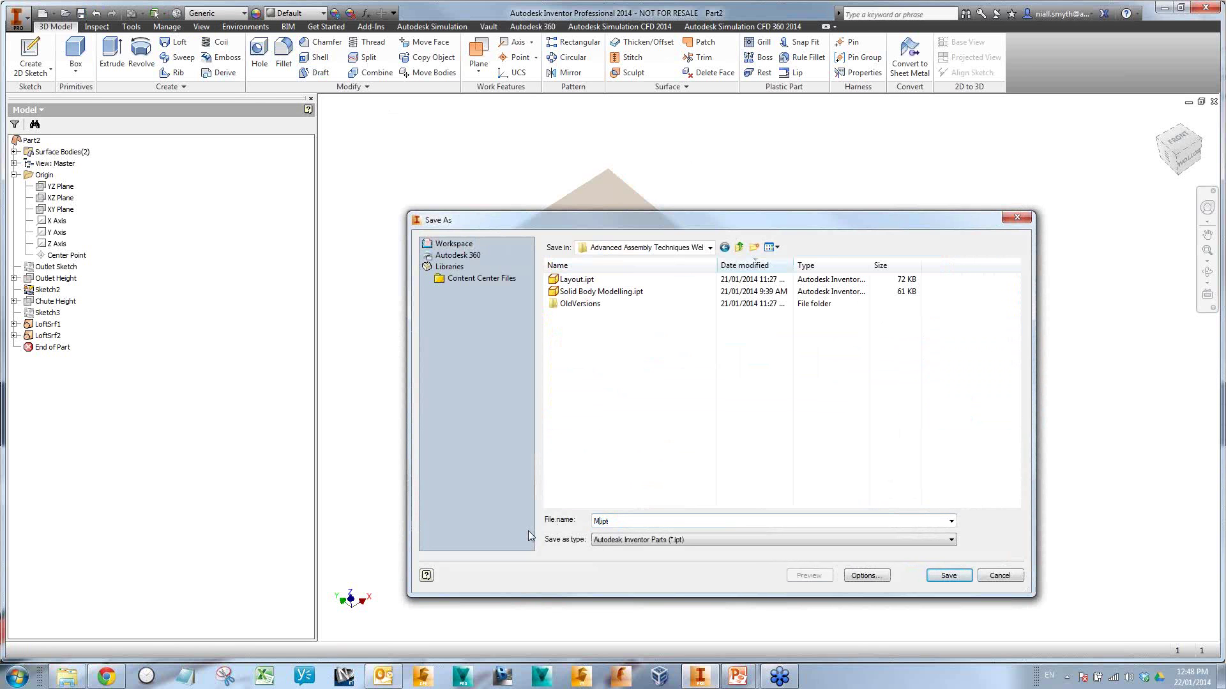
type("Sketch Chute")
left_click(949, 575)
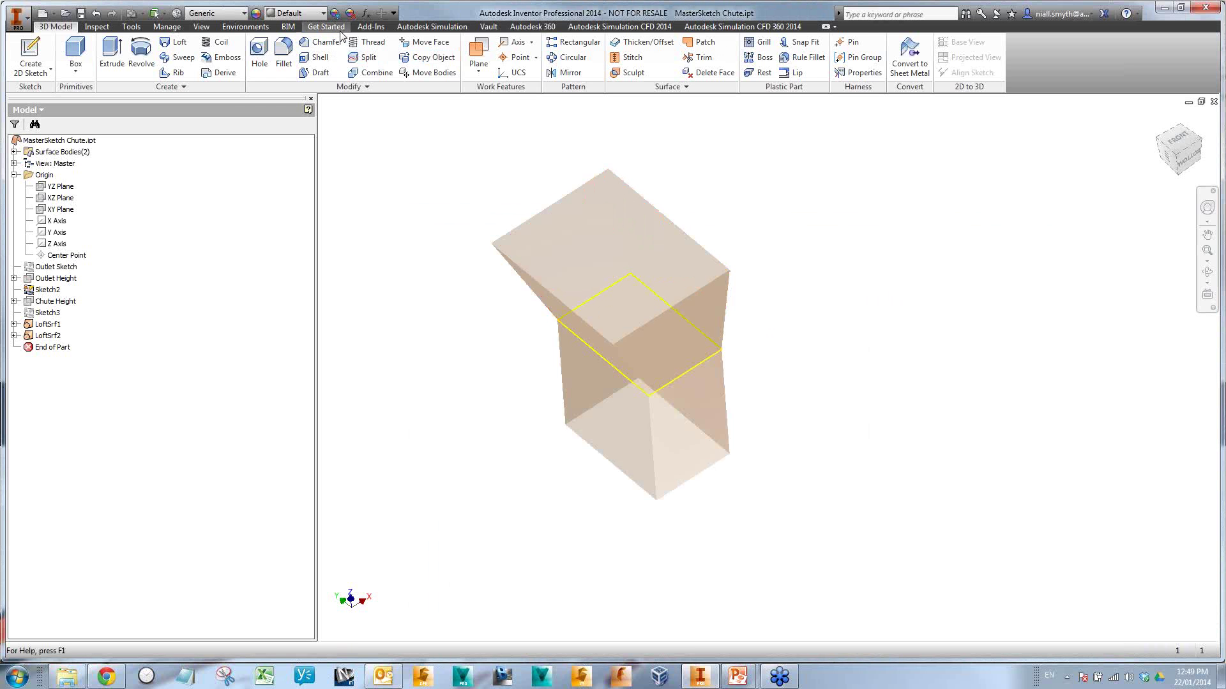
- Add a numeric user parameter FlangeLength of 250 mm, declining to open the Vault database
left_click(366, 14)
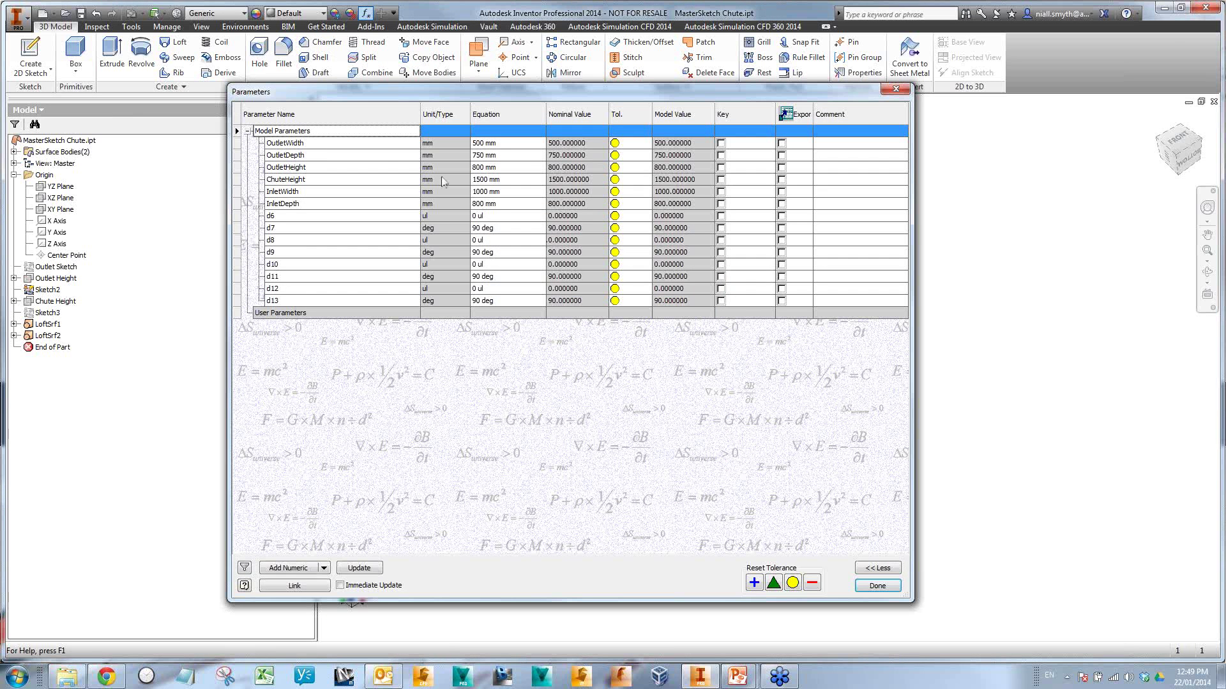
left_click(305, 568)
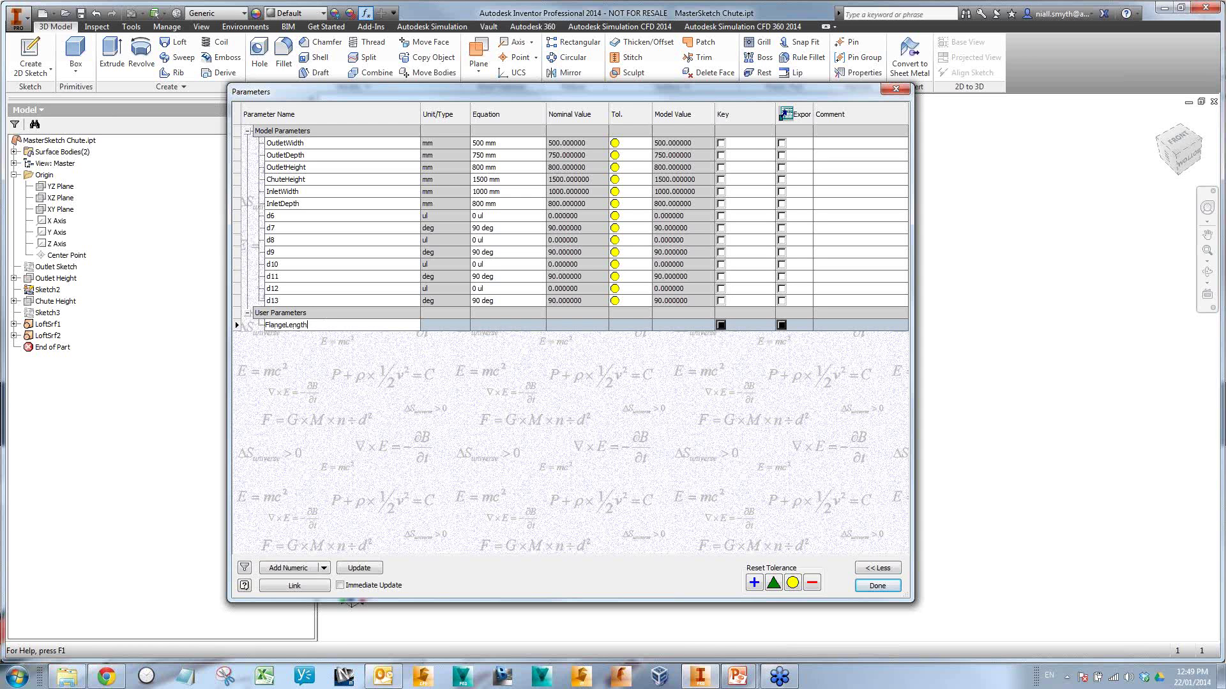
key("Return")
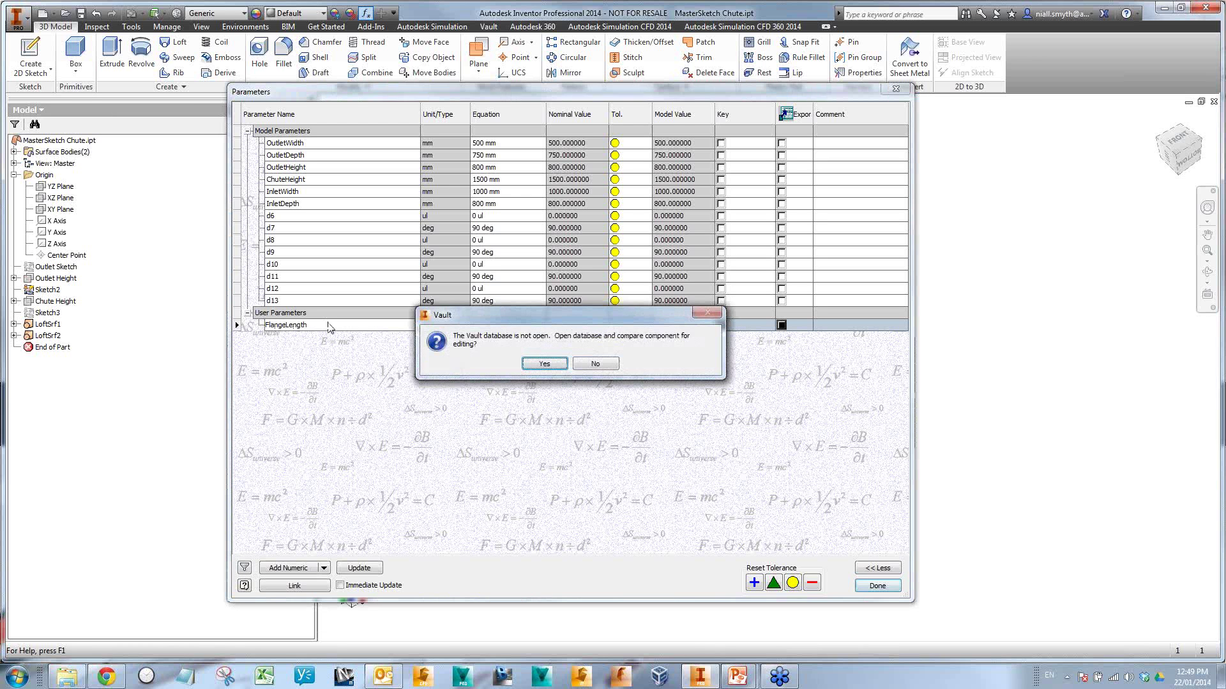
left_click(600, 367)
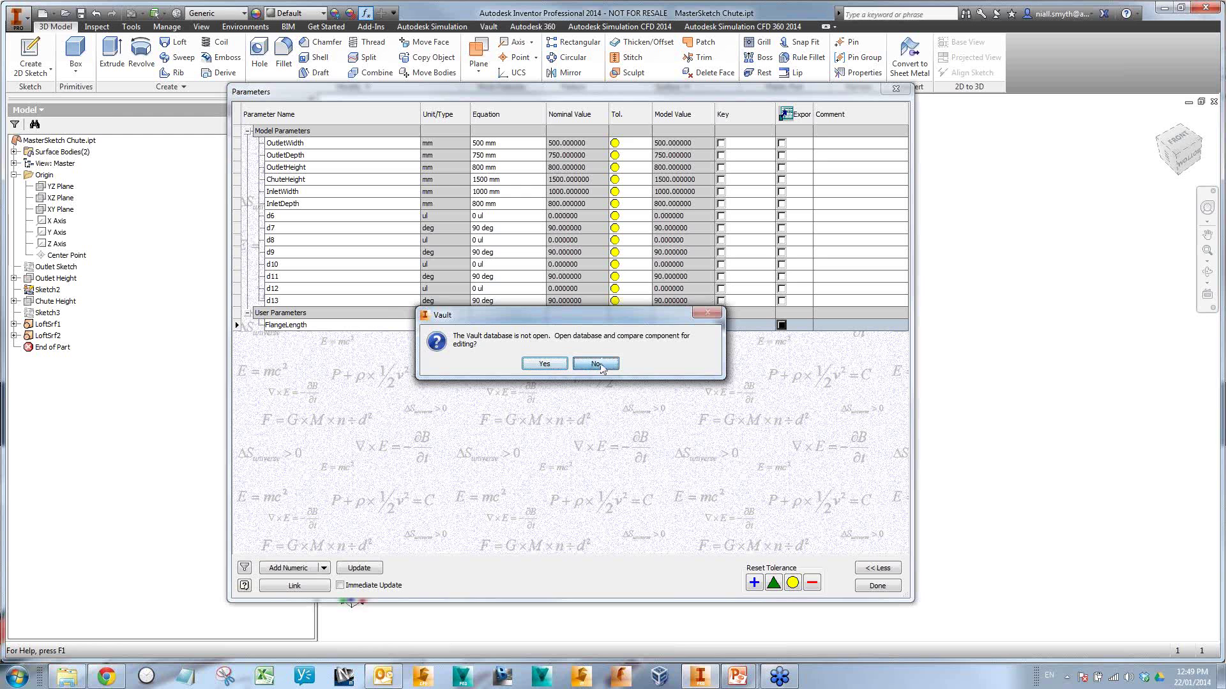
left_click(600, 368)
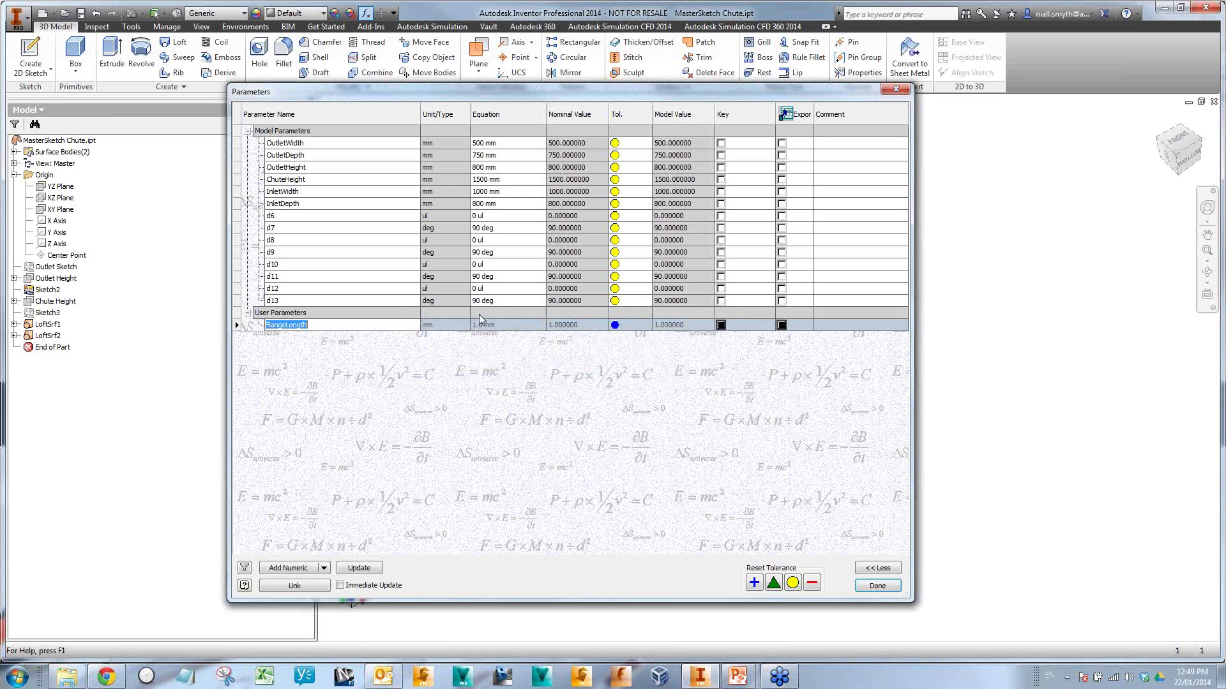
left_click(485, 322)
left_click_drag(485, 323, 470, 325)
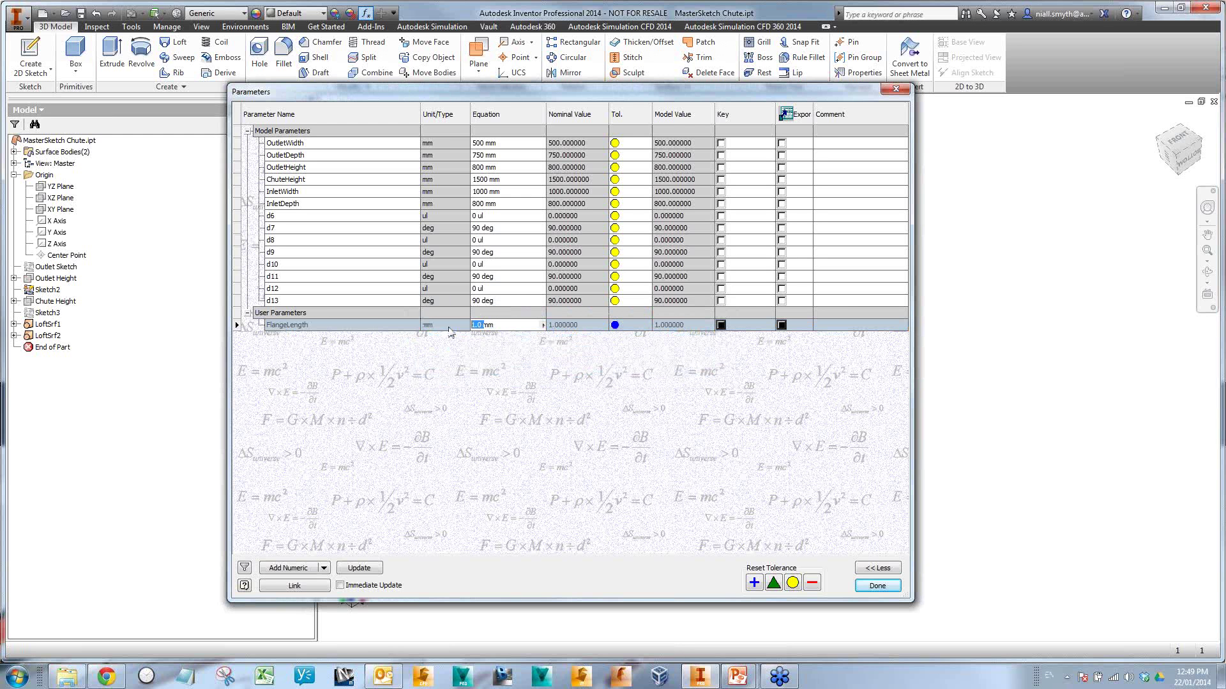
type("250")
key("Return")
- Add a numeric user parameter Assy_Thickness with a value of 5 mm
left_click(305, 568)
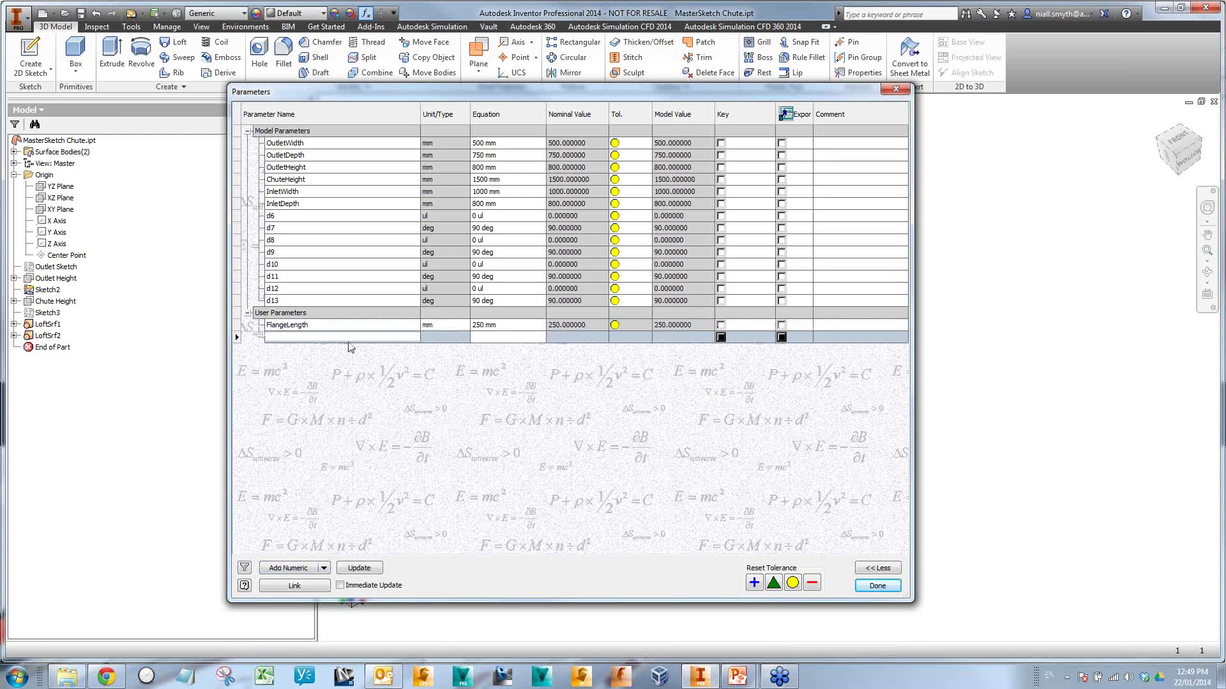
type("AssyThickne")
left_click(281, 337)
type("_")
left_click(507, 337)
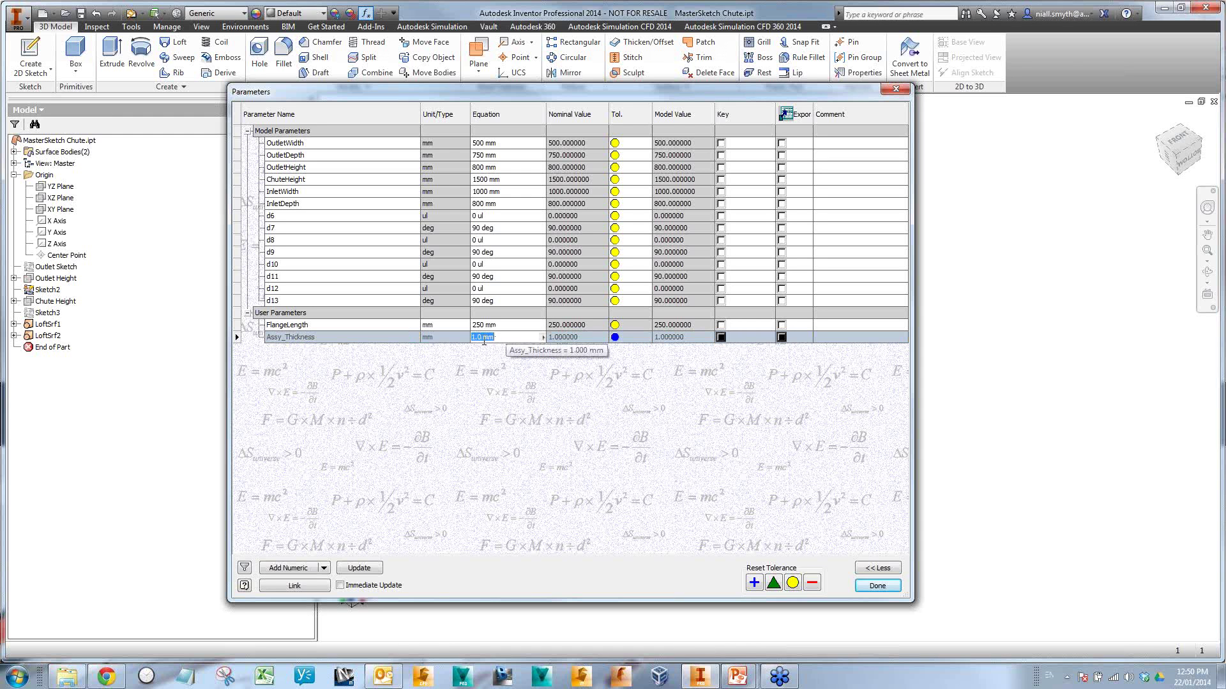
left_click_drag(484, 339, 467, 340)
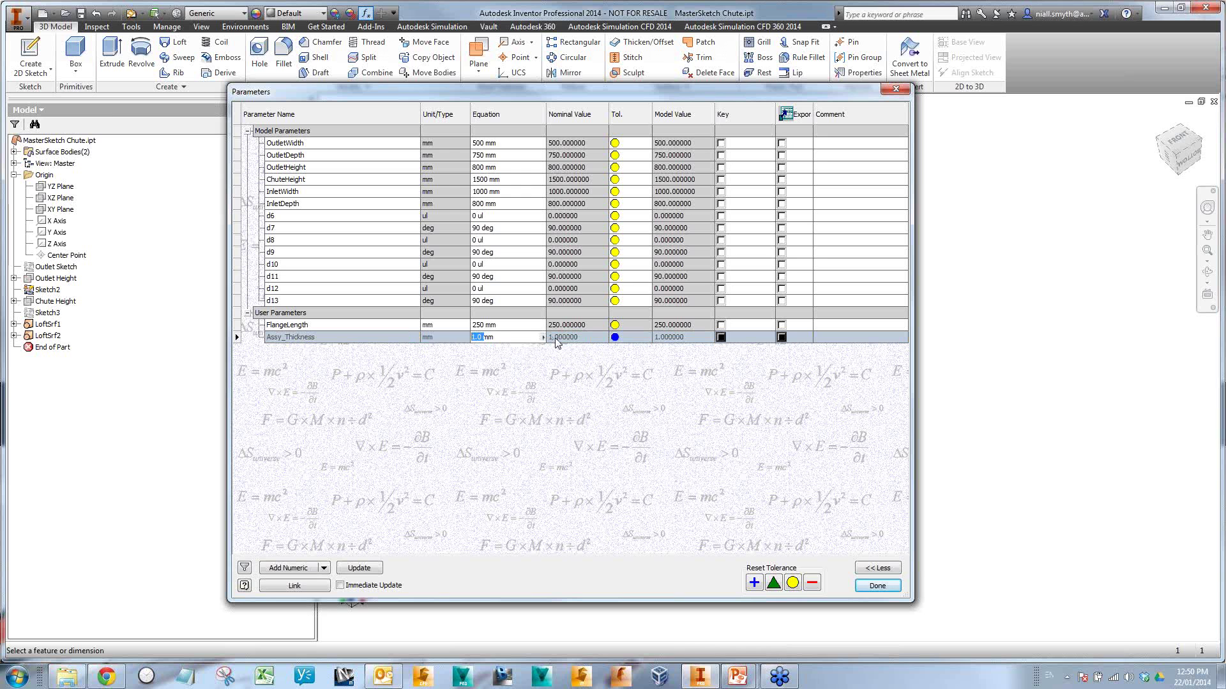
type("1")
type("5")
- Mark the Assy_Thickness and FlangeLength user parameters for export and finish editing the parameters
left_click(783, 339)
left_click(781, 325)
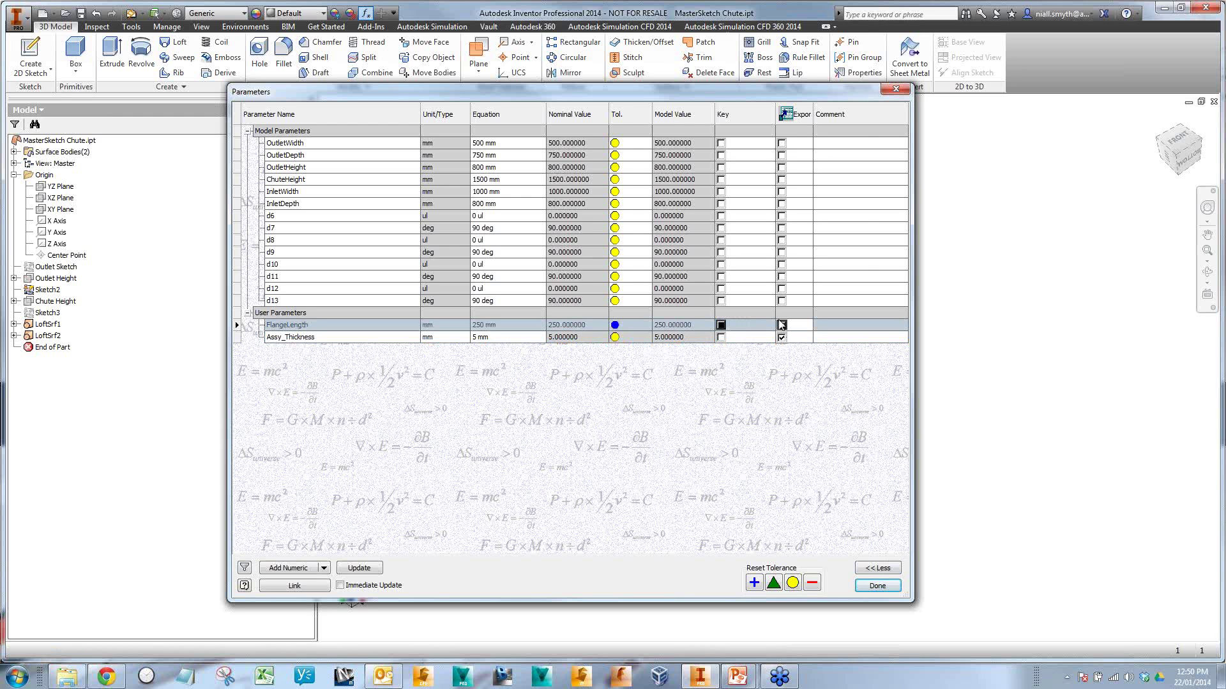
left_click_drag(813, 119, 867, 119)
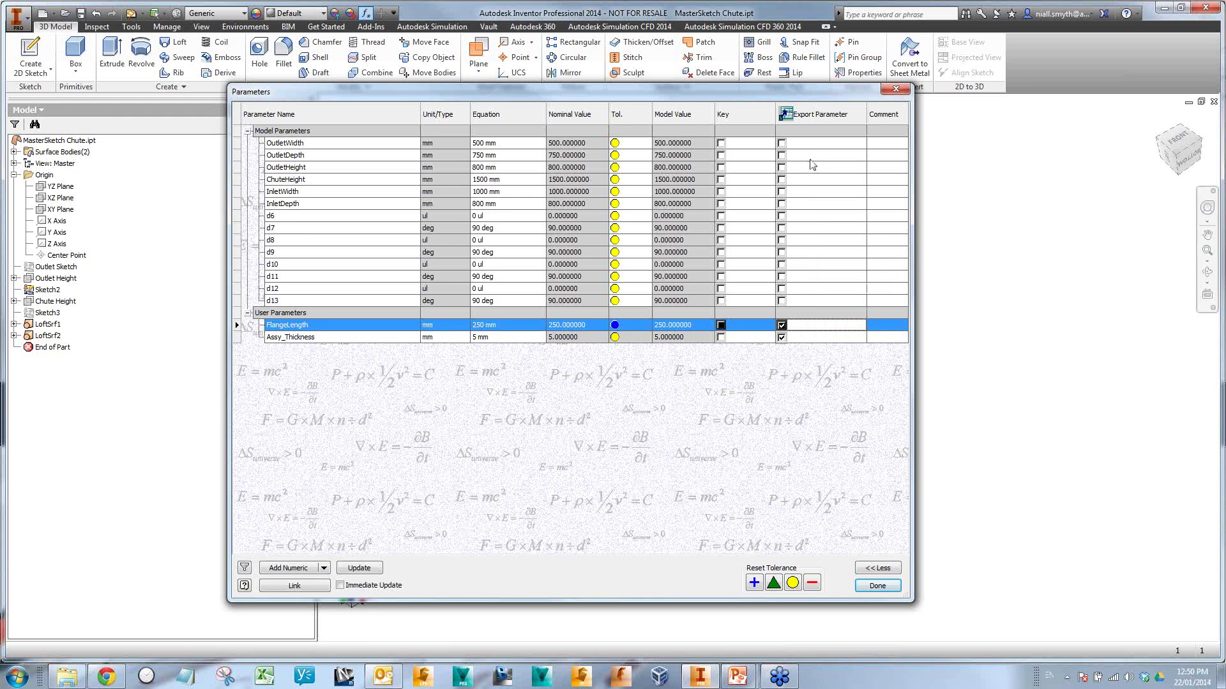
left_click(781, 326)
left_click(877, 593)
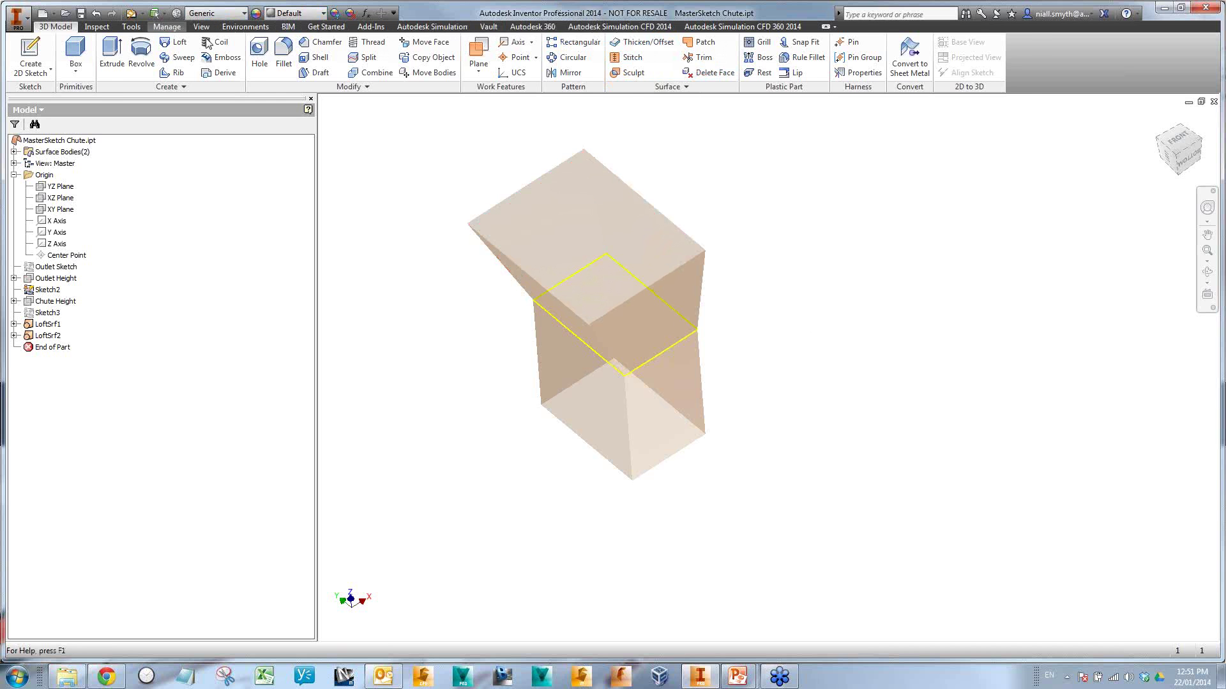
- Set up a Make Part operation named LeftSection with the Sheet Metal.ipt template and without placing it in a target assembly
left_click(166, 26)
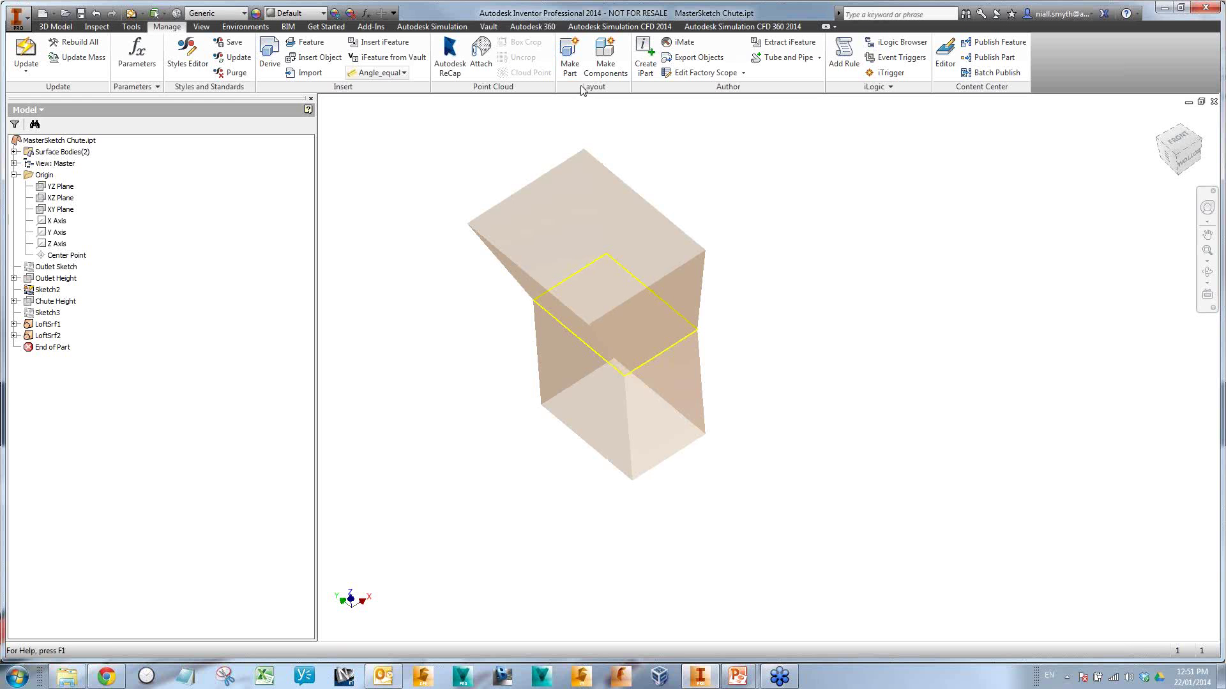
left_click(568, 67)
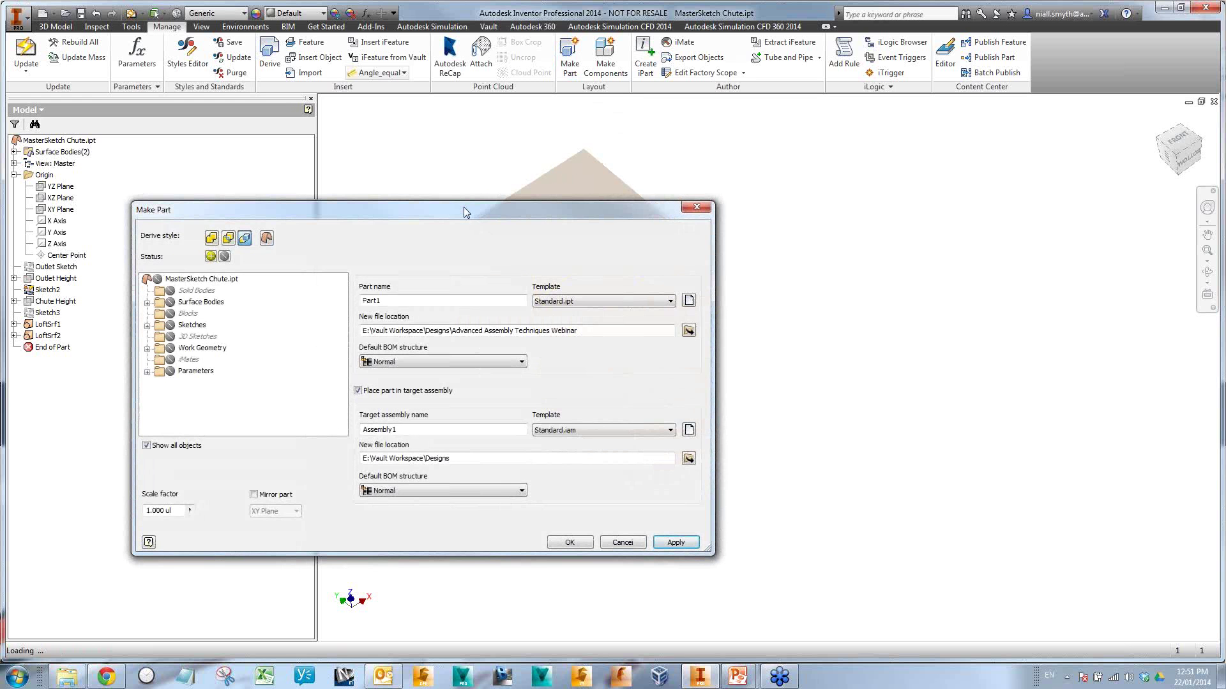
left_click_drag(459, 219, 436, 128)
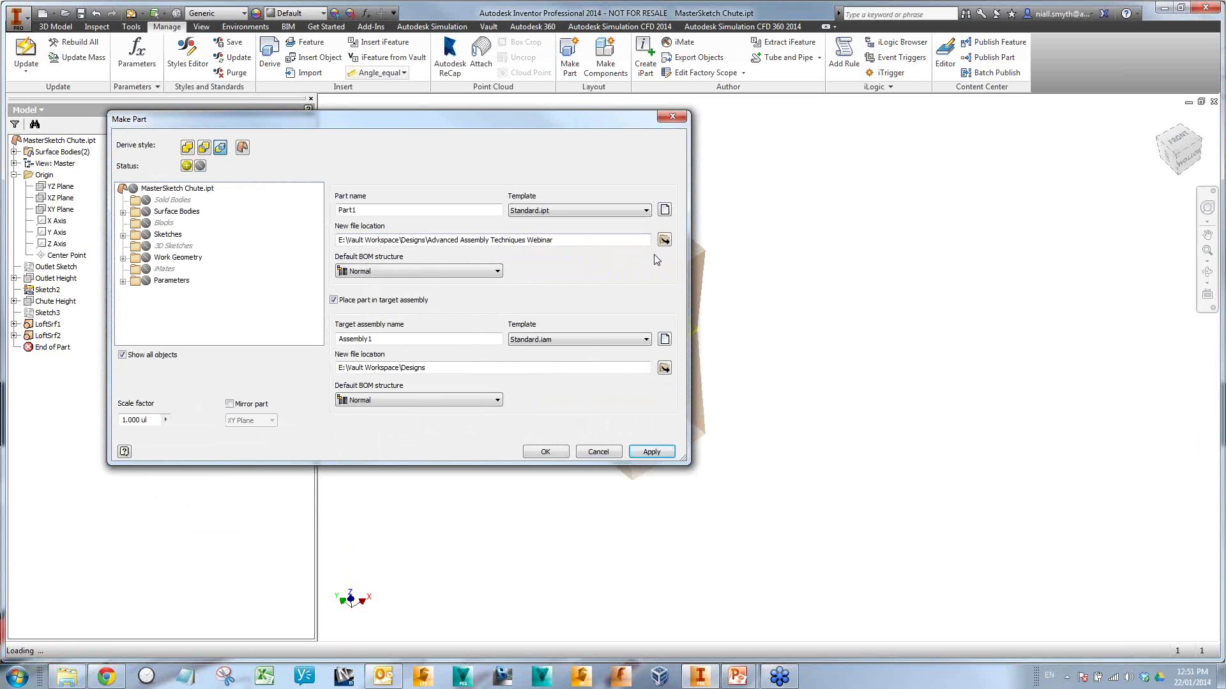
double_click(400, 210)
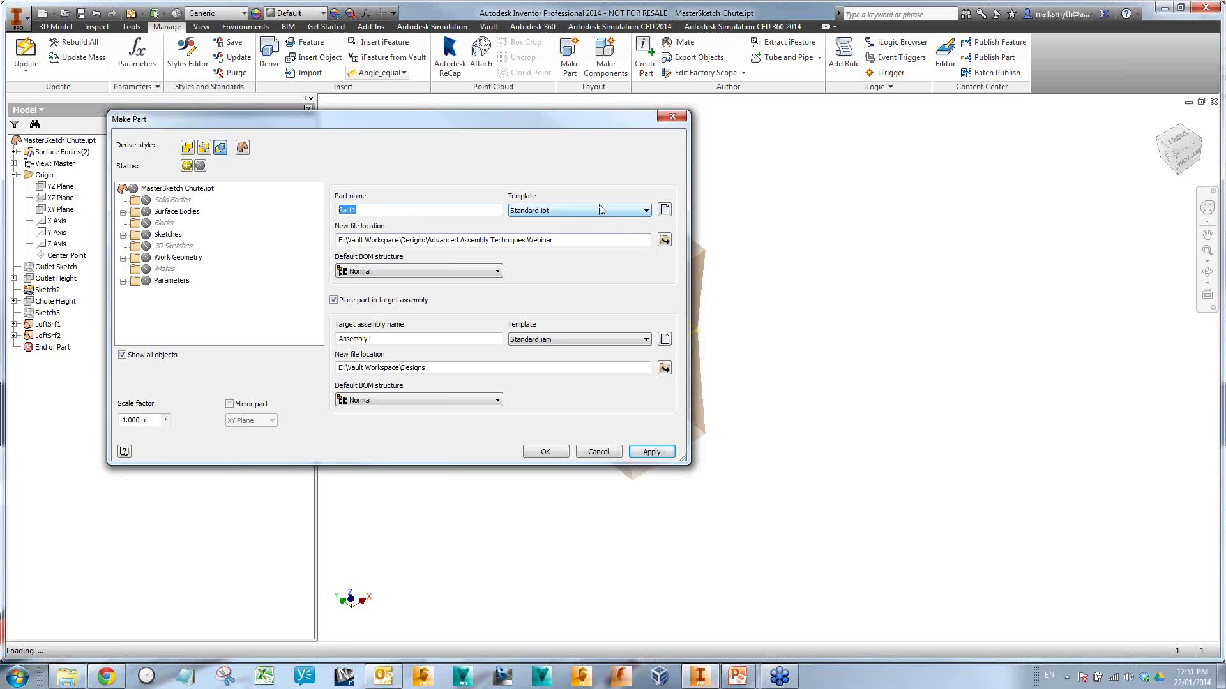
type("LeftSection")
left_click(646, 211)
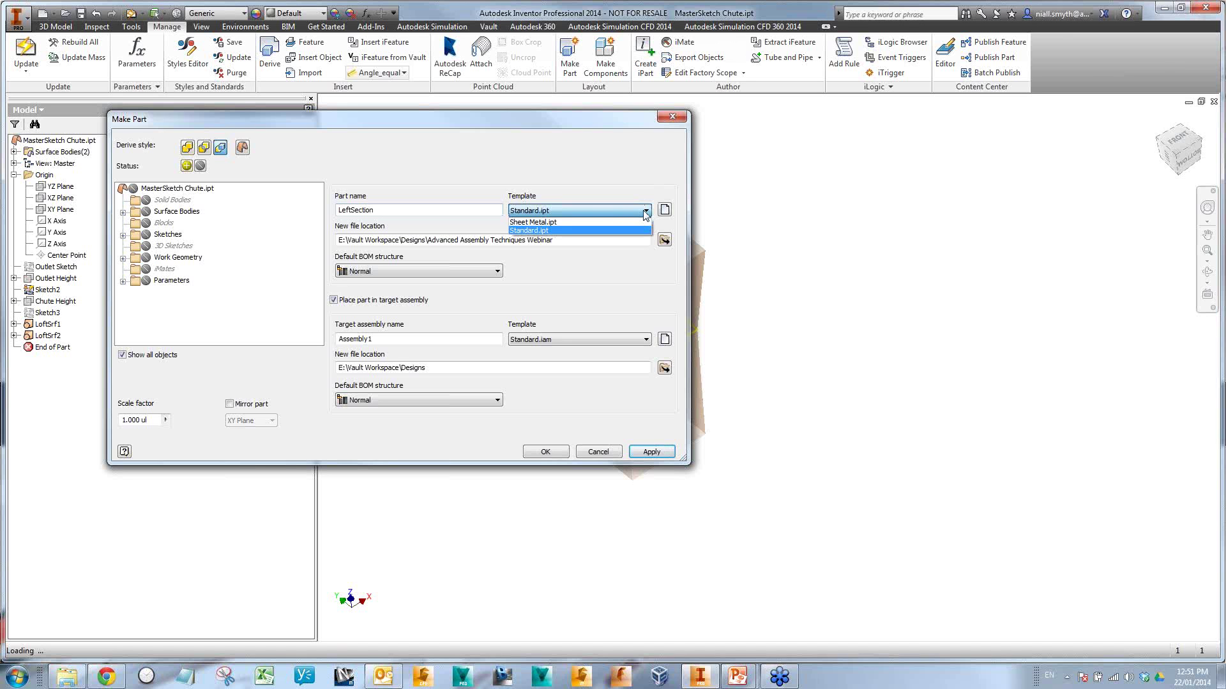
left_click(547, 223)
left_click(333, 302)
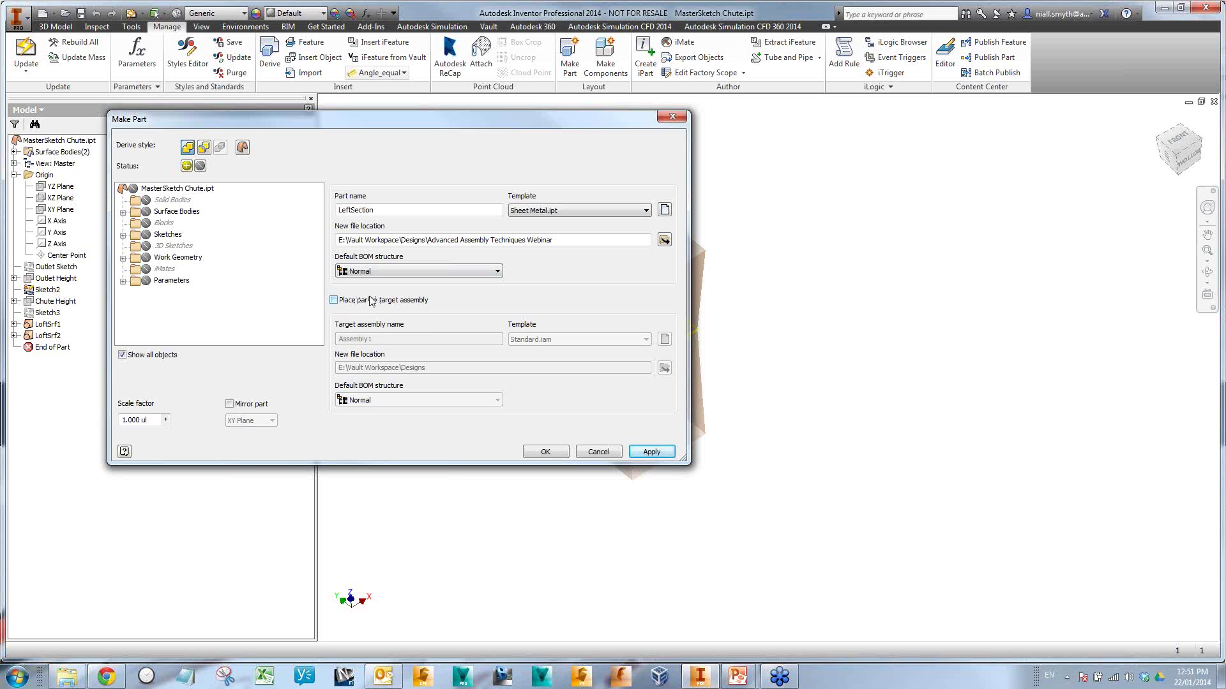
- Include surface bodies Srf1 and Srf2 in the derived part, accepting that the base component marks them for export
left_click(123, 212)
left_click(159, 223)
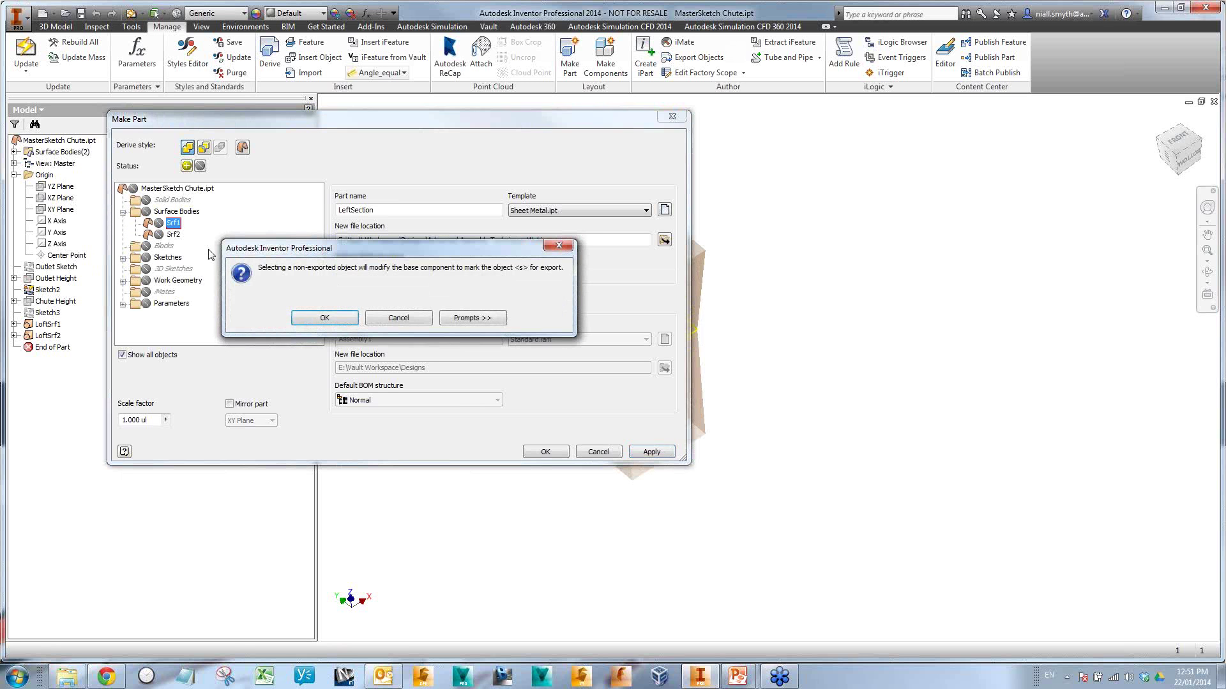
left_click(324, 318)
left_click(158, 236)
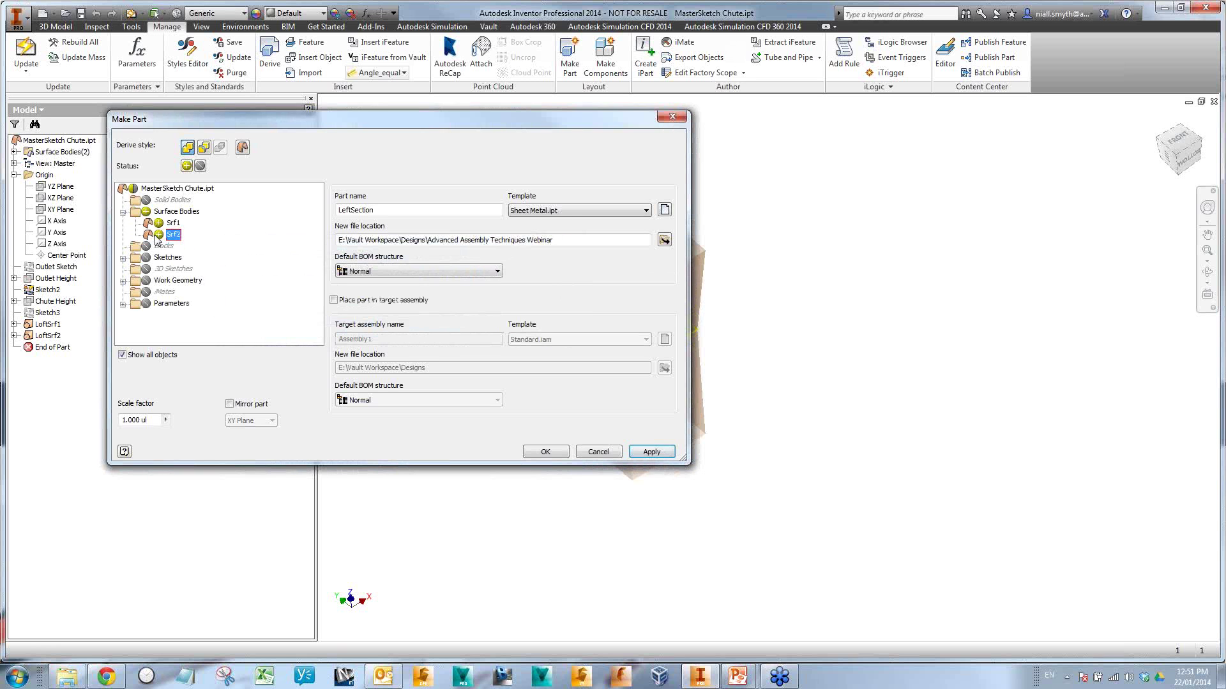
- Include the FlangeLength and Assy_Thickness user parameters in the derived part and create LeftSection
left_click(123, 305)
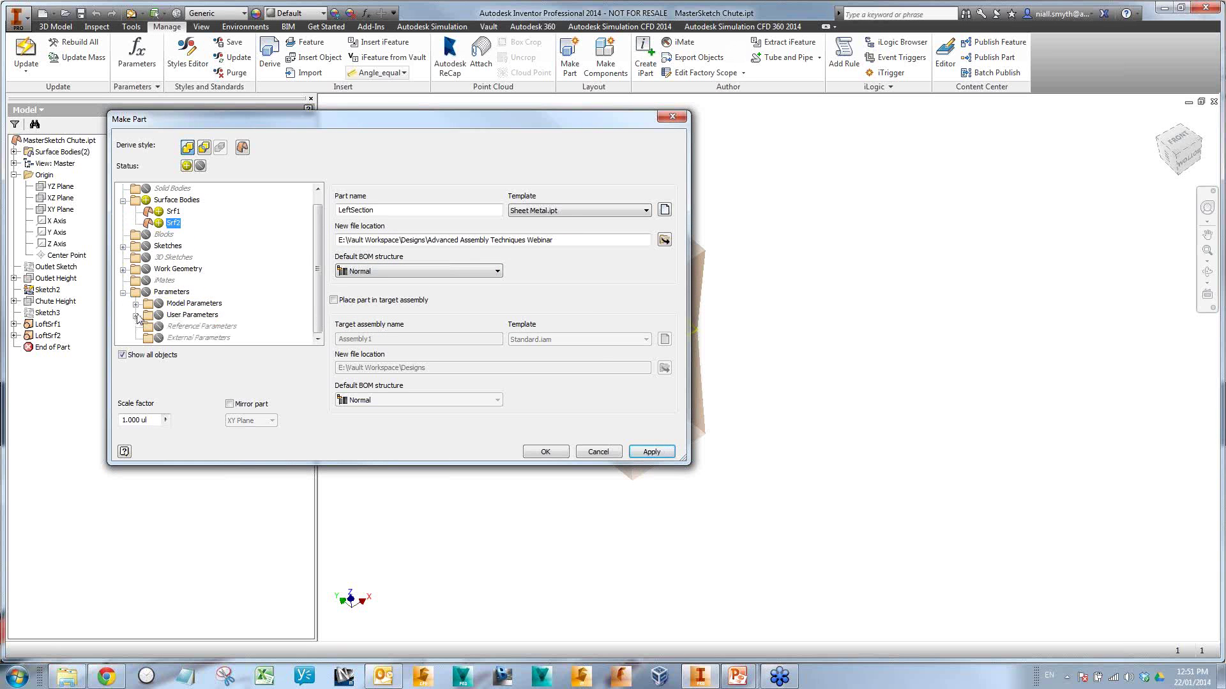
left_click(136, 315)
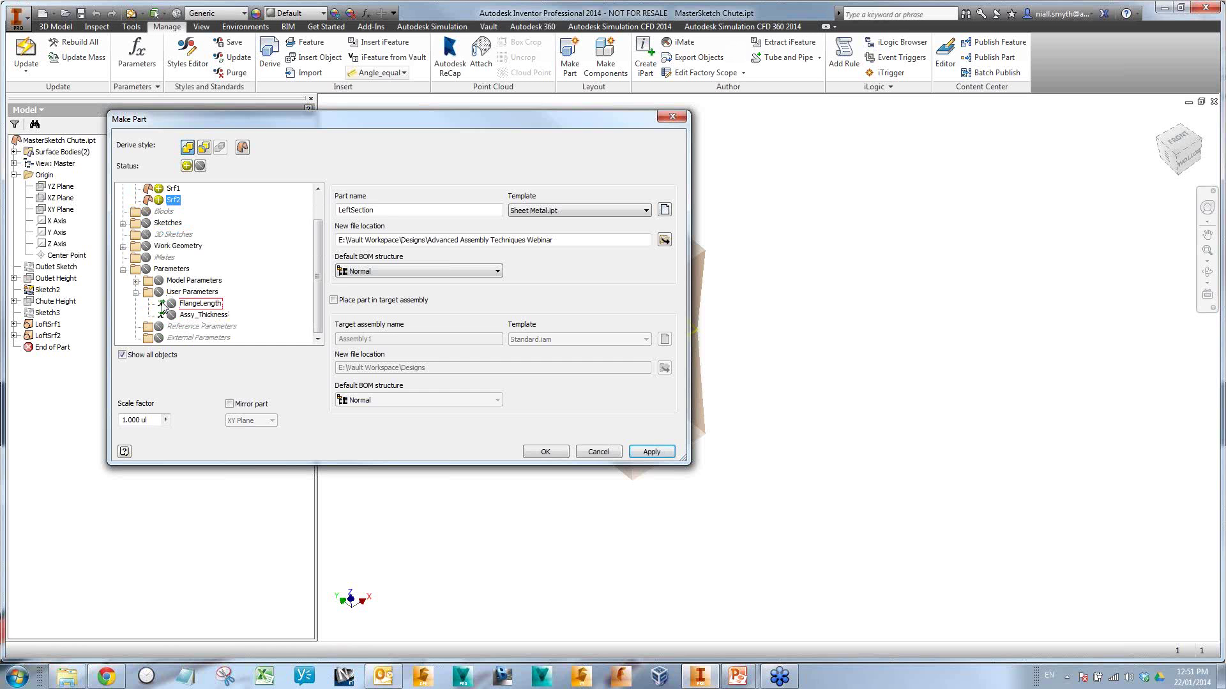
left_click(172, 304)
left_click(171, 315)
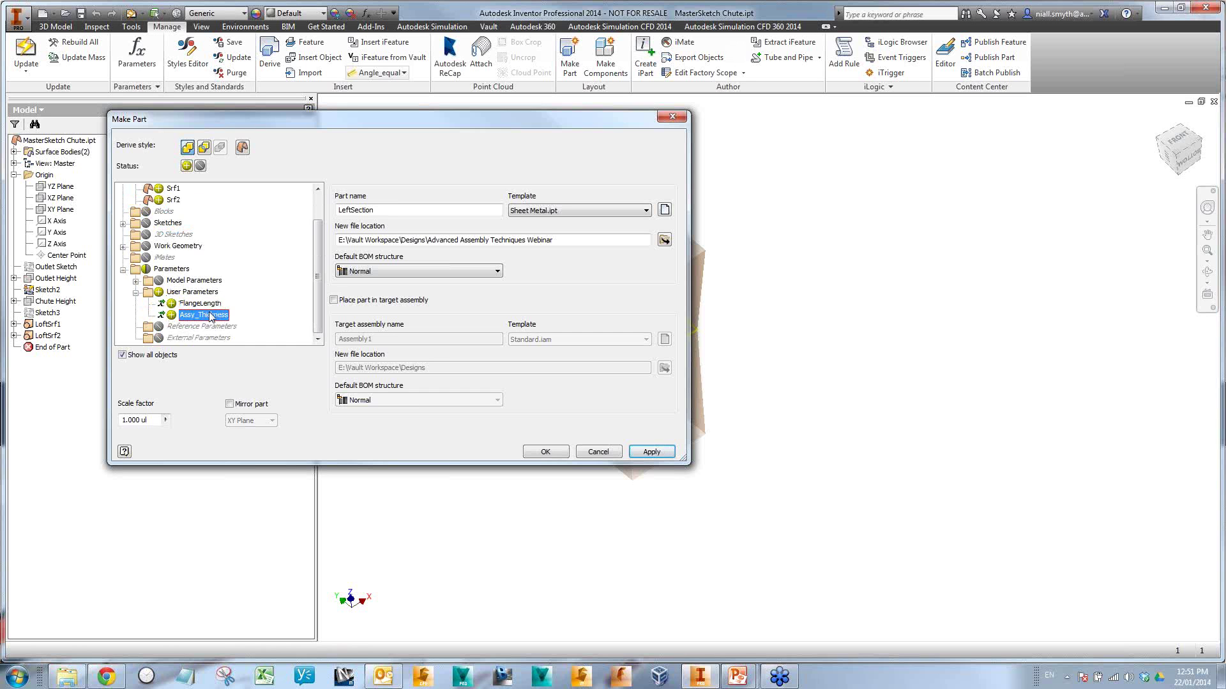
left_click(562, 454)
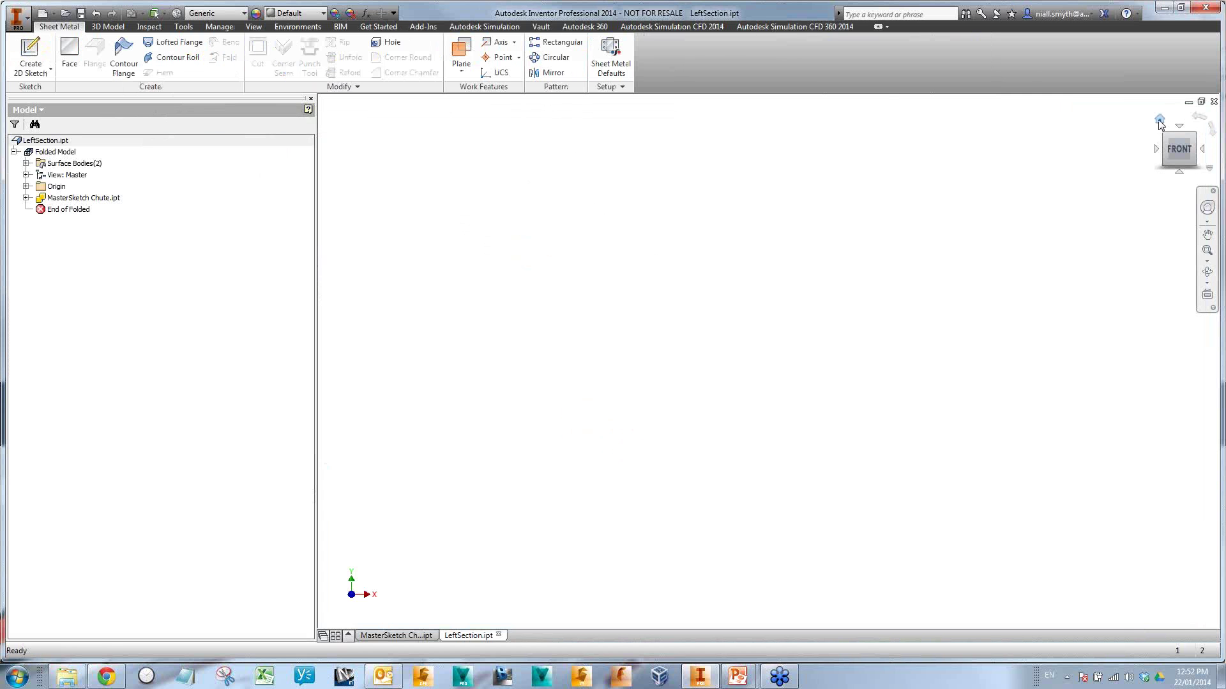
- Create a 2D sketch on the lower rectangular face of the chute's left side
left_click(1160, 119)
middle_click_drag(1001, 299, 1041, 365, "shift")
left_click(1185, 158)
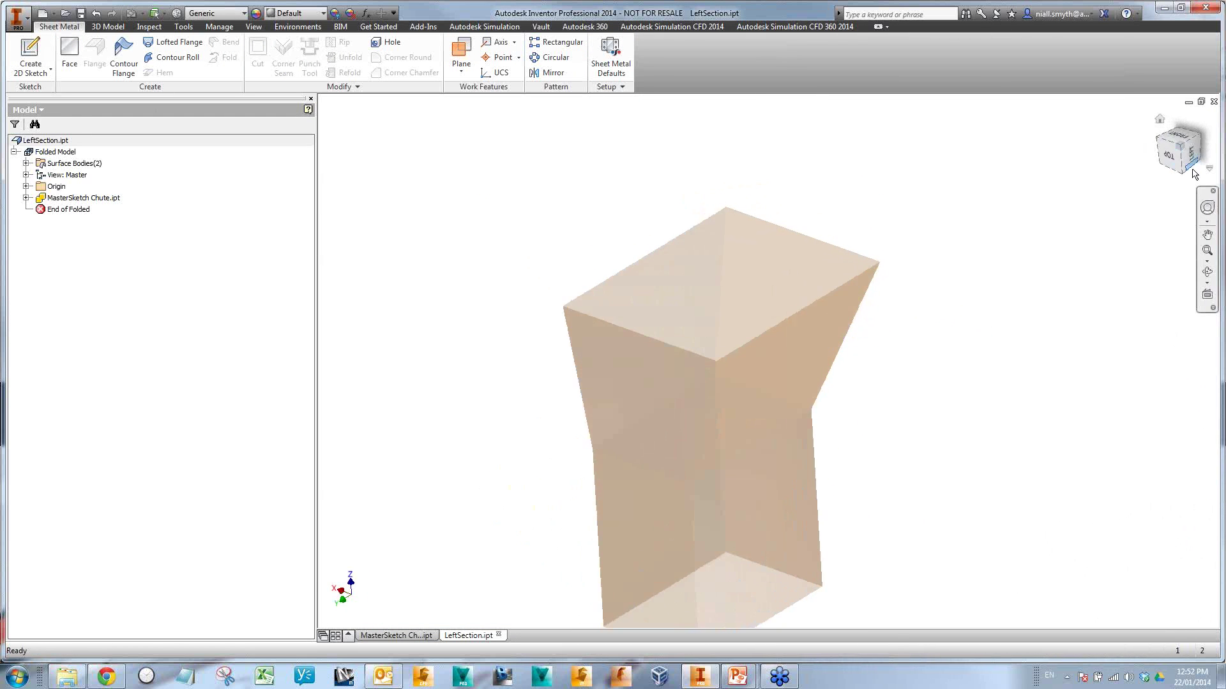
left_click(1192, 161)
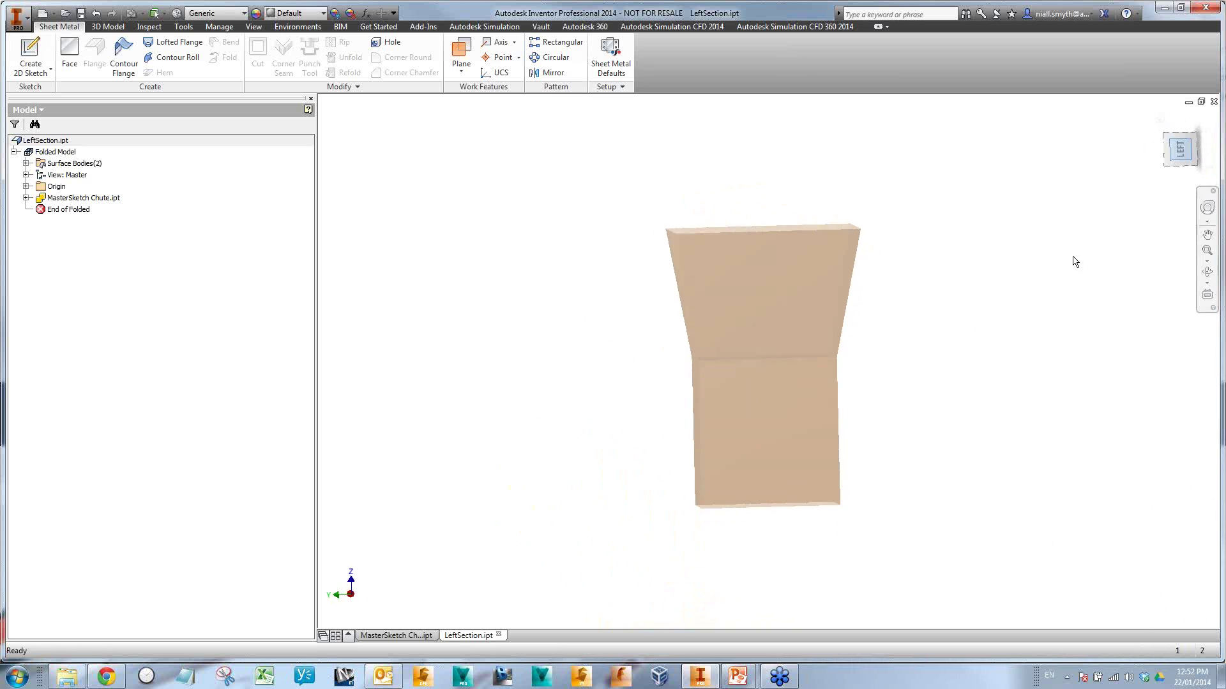
left_click(34, 64)
left_click(757, 461)
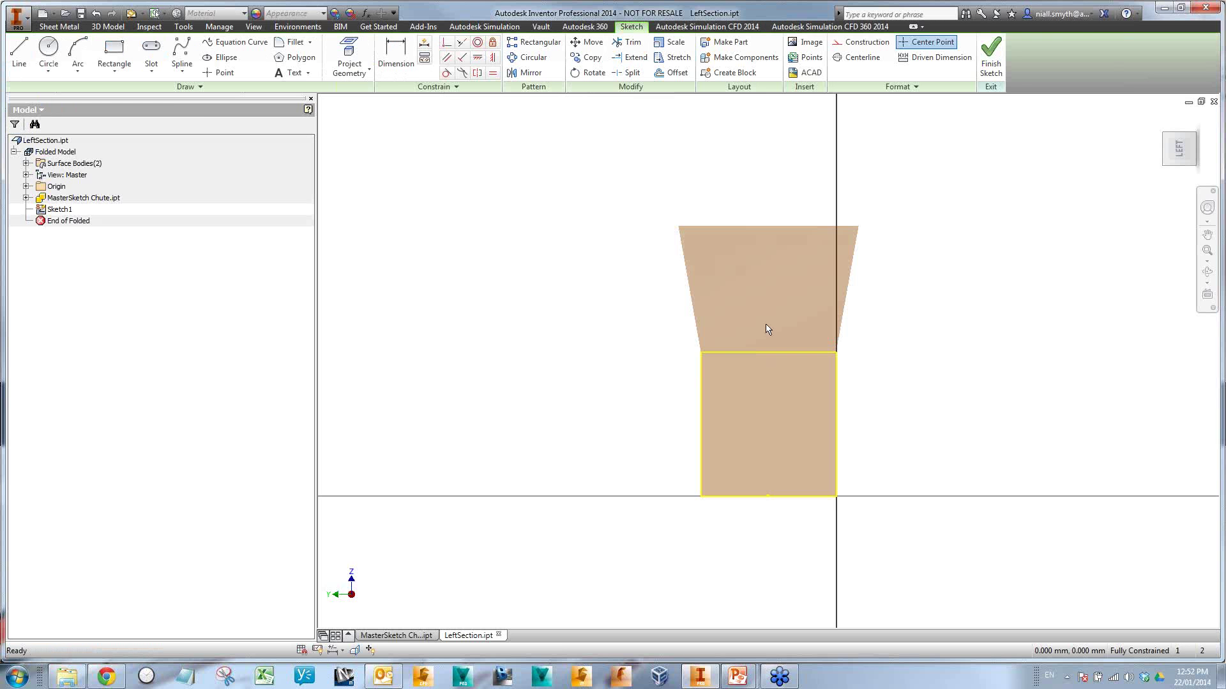
middle_click_drag(824, 349, 868, 357, "shift")
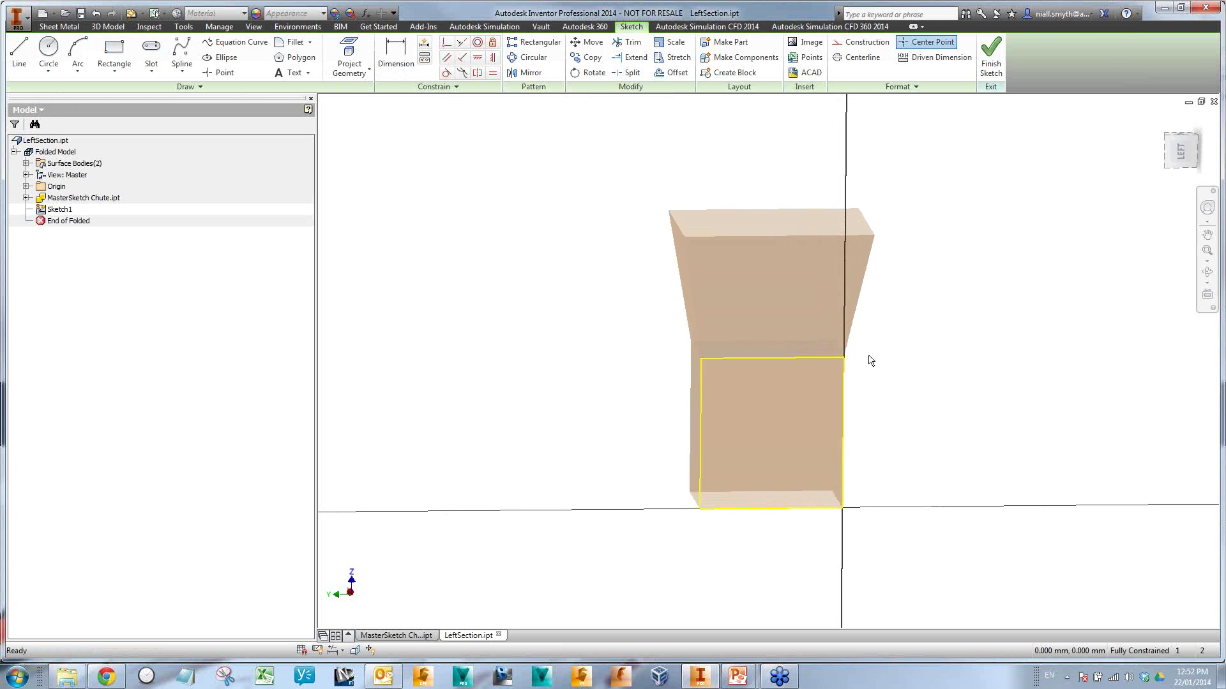
scroll(685, 422, "down", 1)
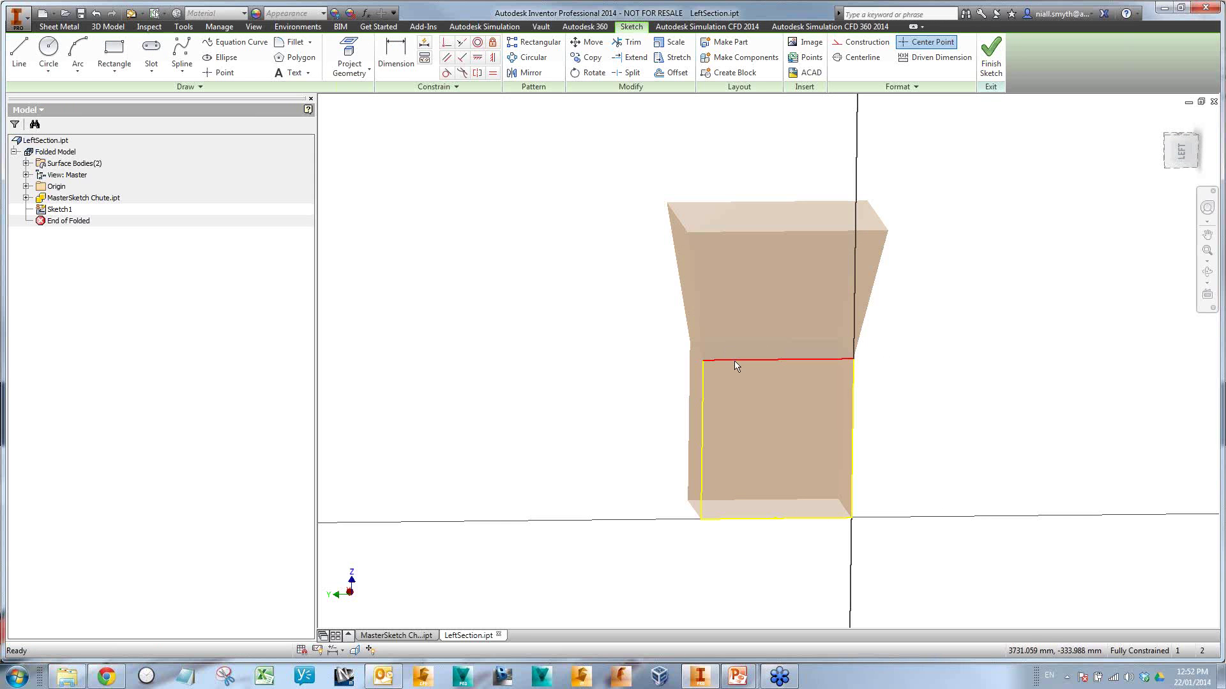
- Check the sketch application options for autoprojecting edges on sketch creation and edit
left_click(218, 26)
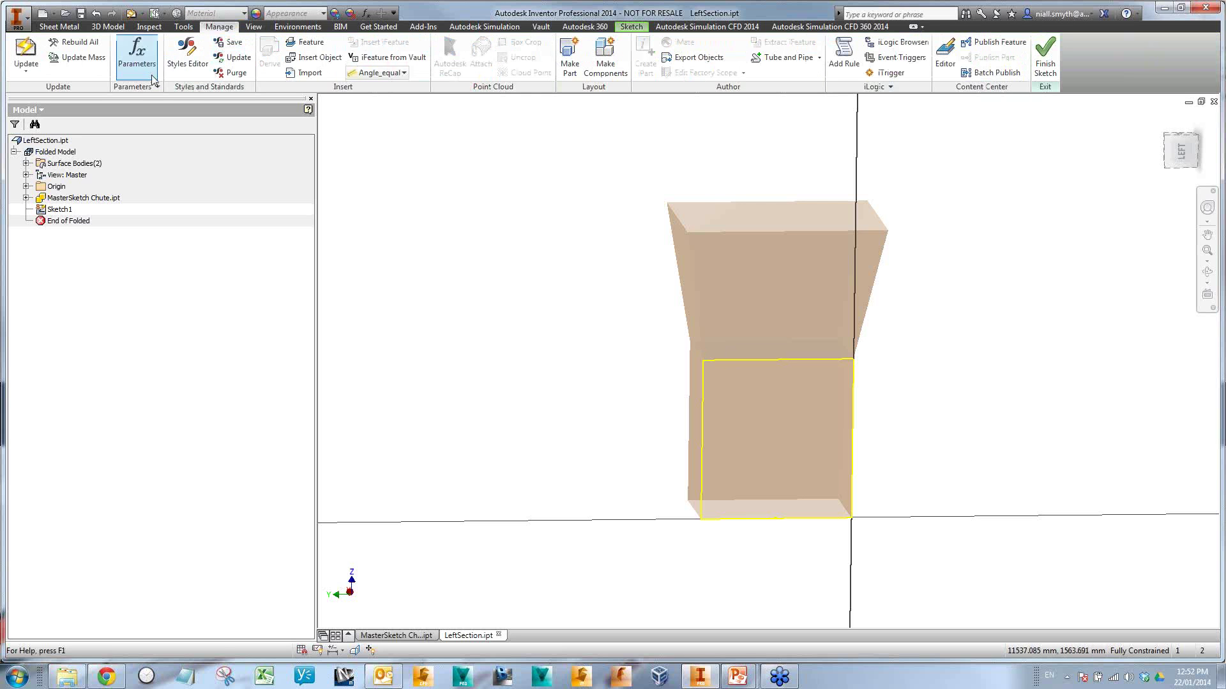
left_click(183, 26)
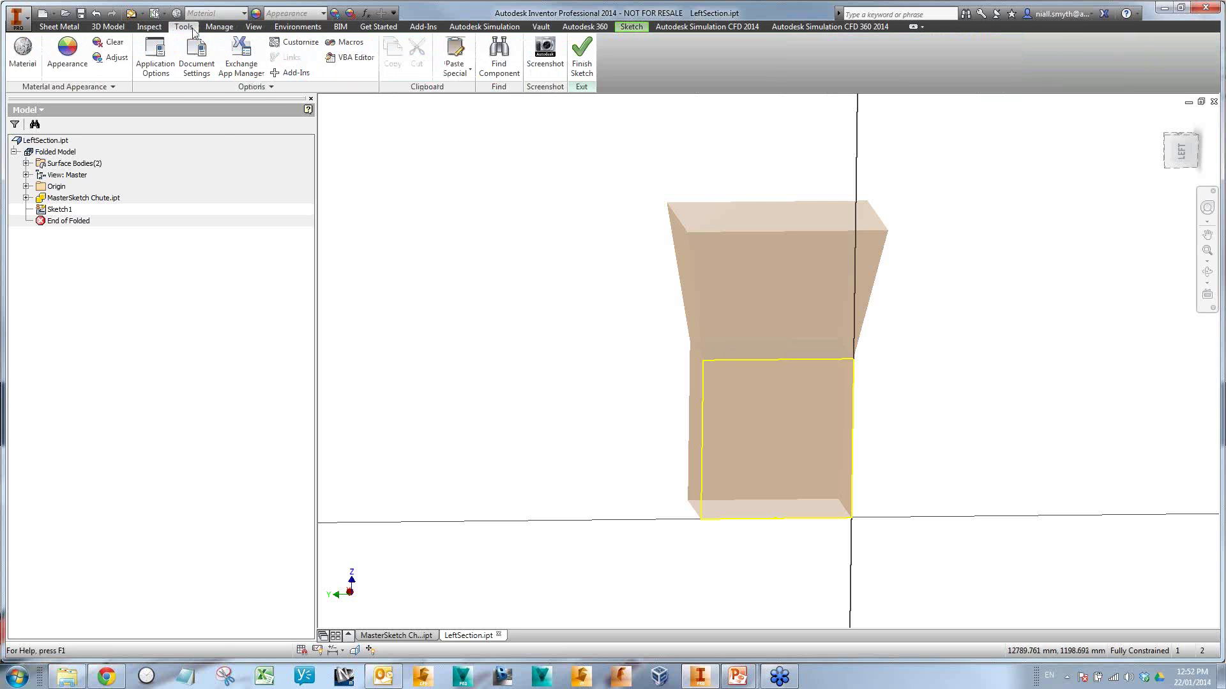
left_click(162, 71)
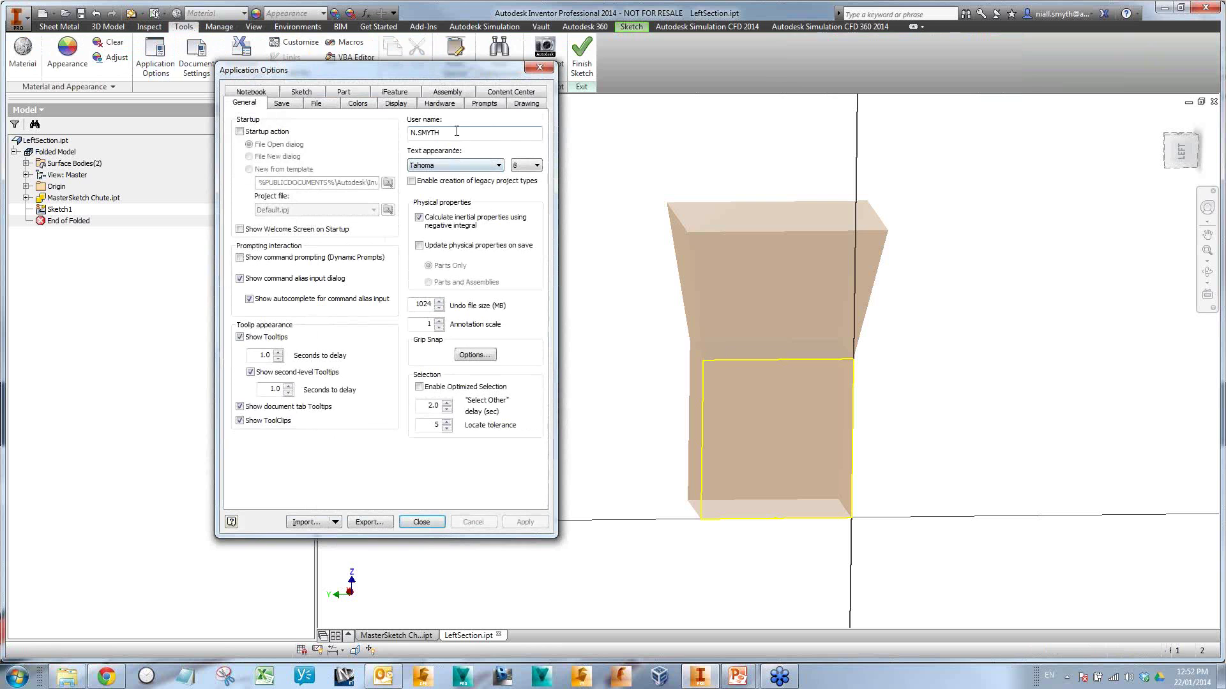
left_click(302, 92)
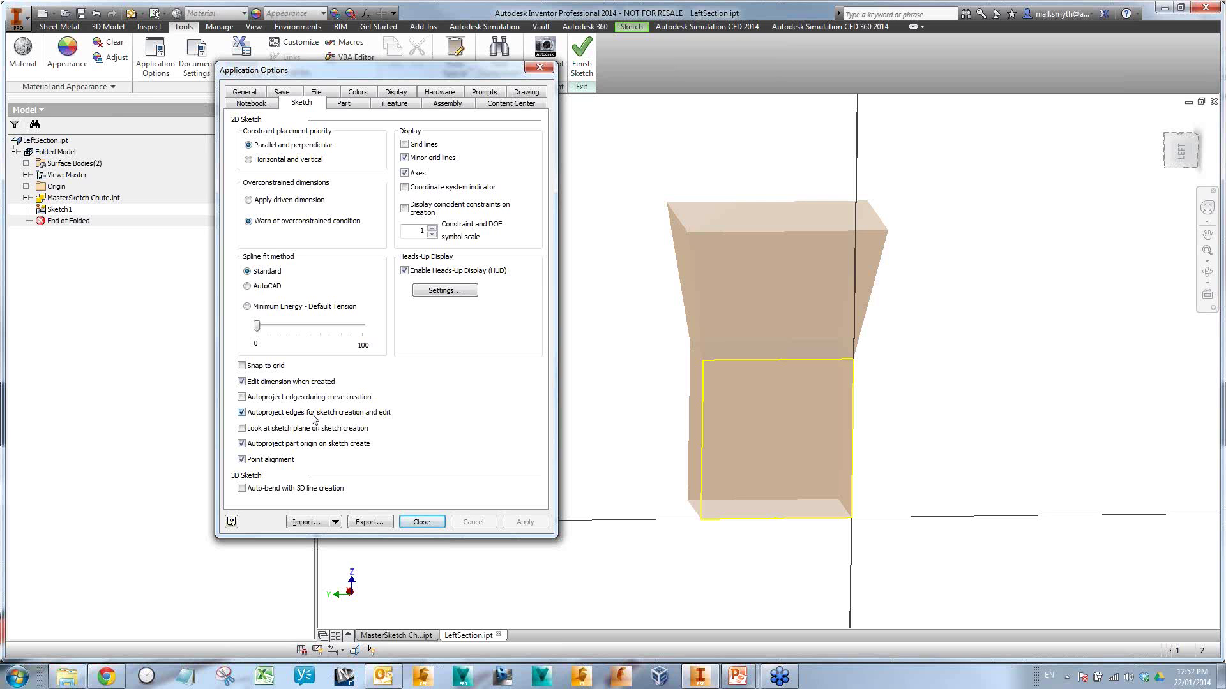
left_click(421, 522)
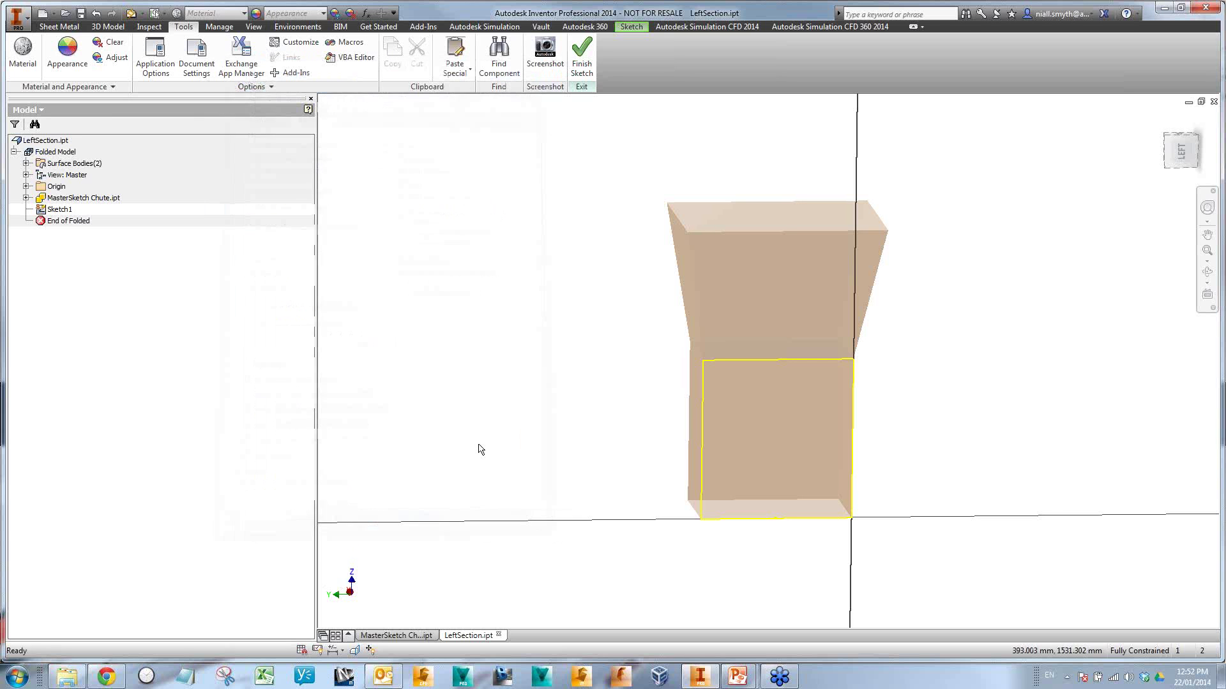
- Finish the lower sketch and create a second 2D sketch on the sloped upper left face, using its autoprojected edges
left_click(41, 26)
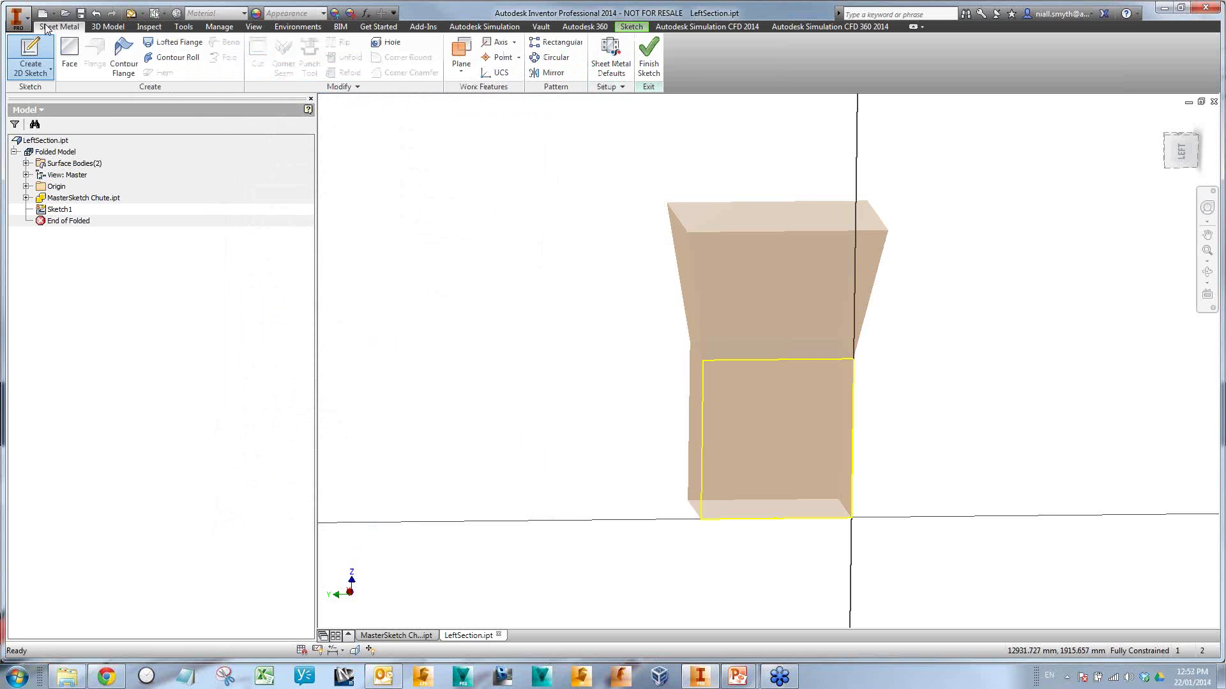
left_click(649, 58)
left_click(860, 296)
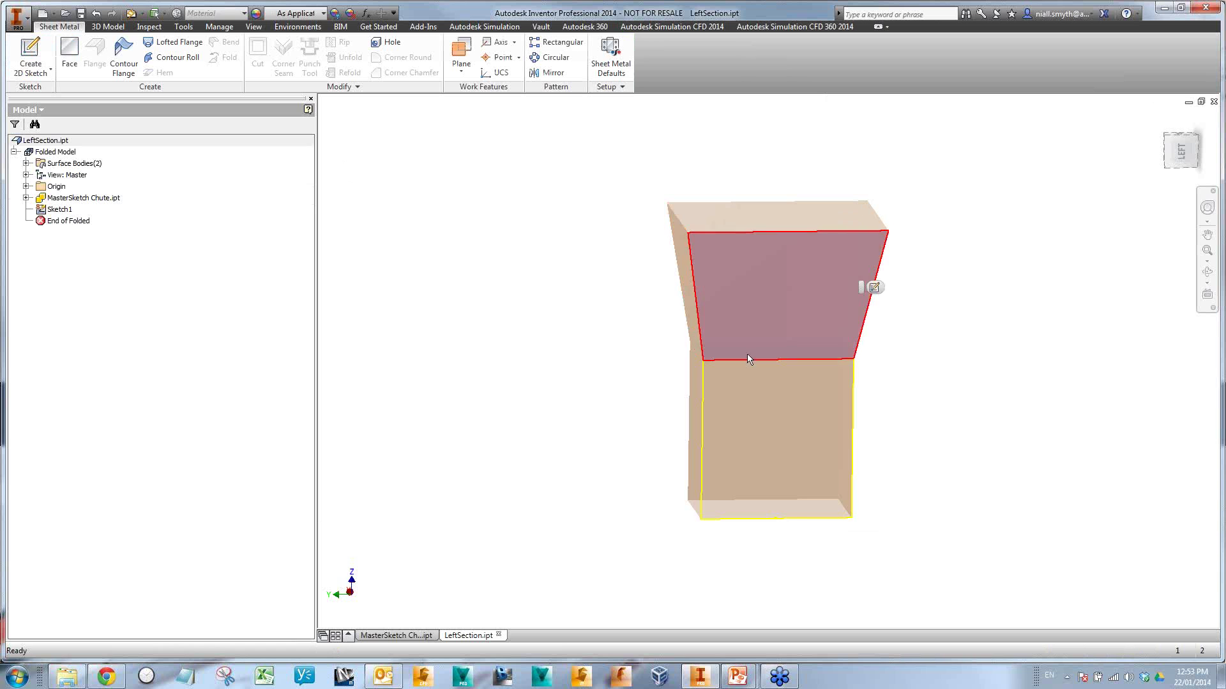
left_click(418, 266)
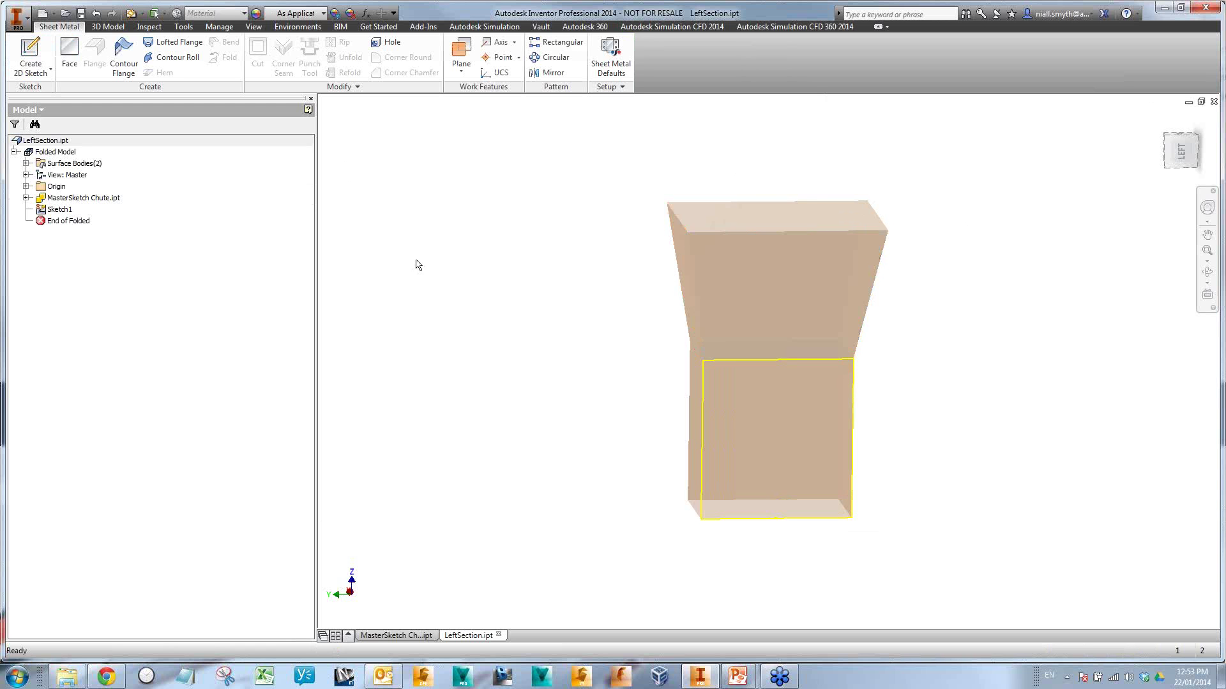
left_click(30, 55)
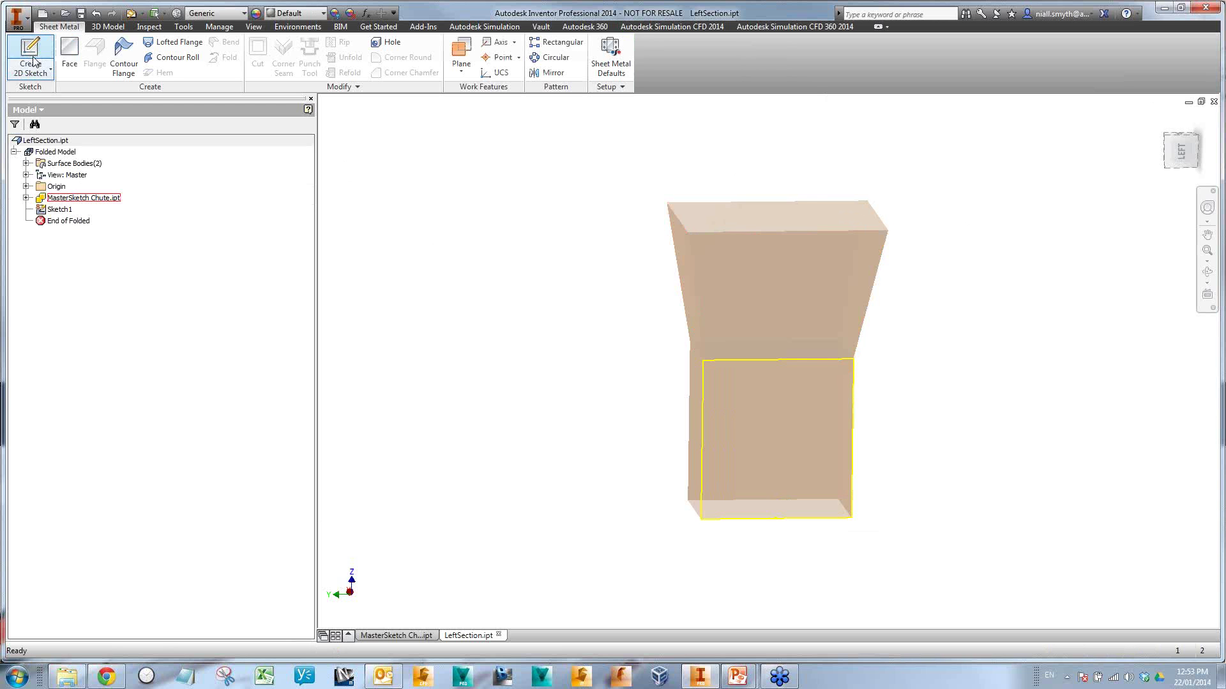
left_click(770, 261)
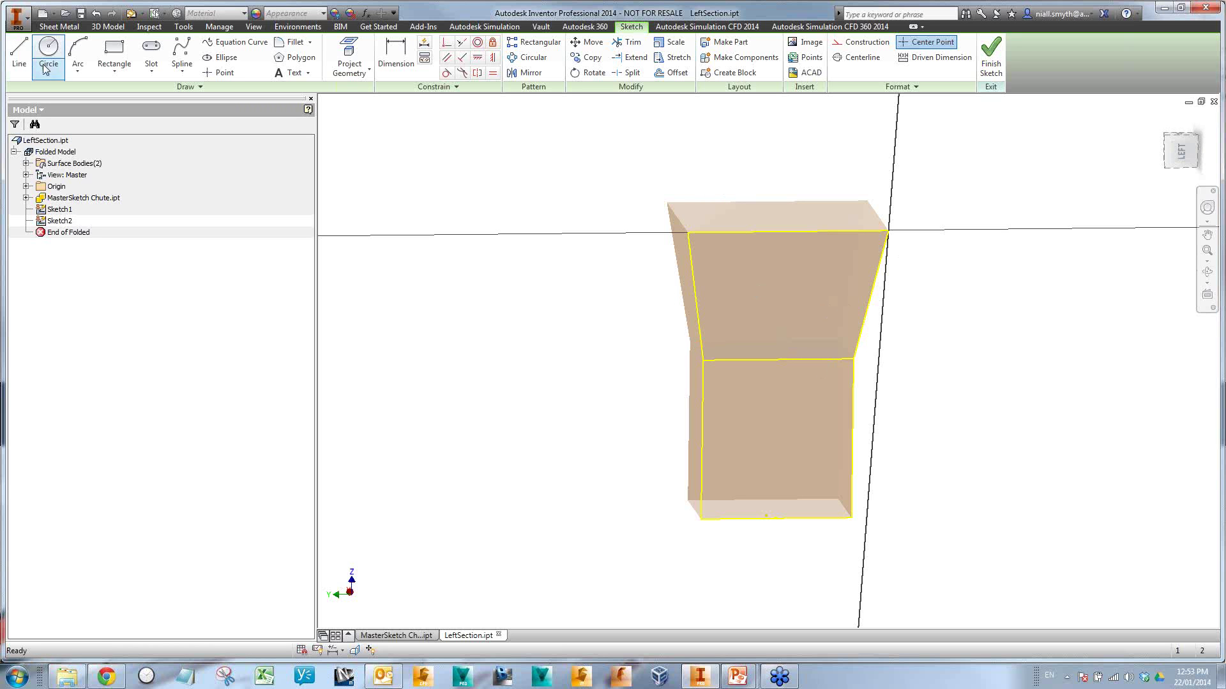
left_click(991, 57)
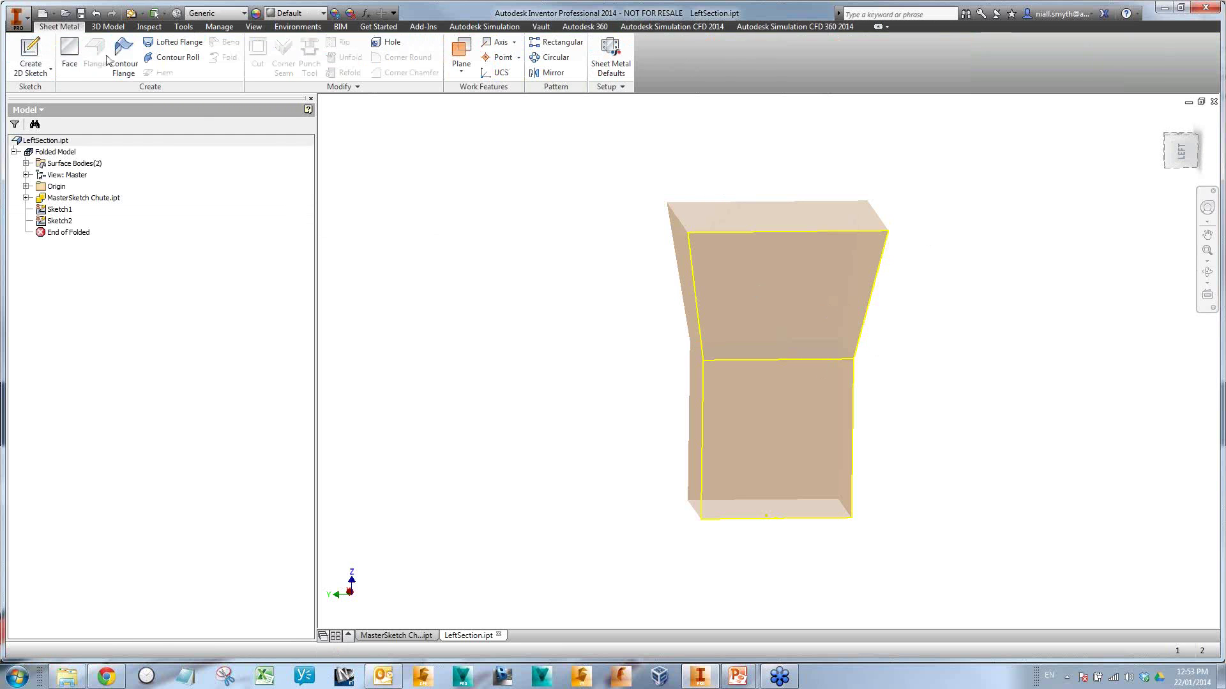
- Create a sheet metal Face from the lower rectangular profile, offset to the outside of the chute
left_click(67, 59)
left_click(840, 425)
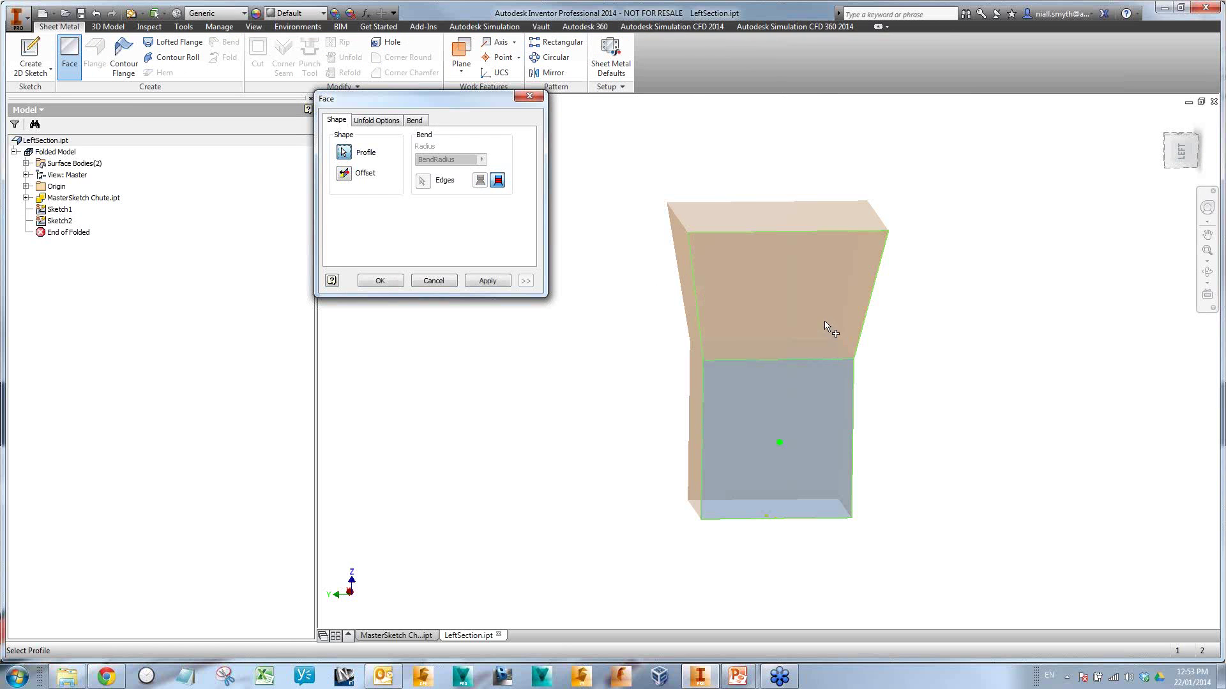
middle_click_drag(849, 487, 807, 386, "shift")
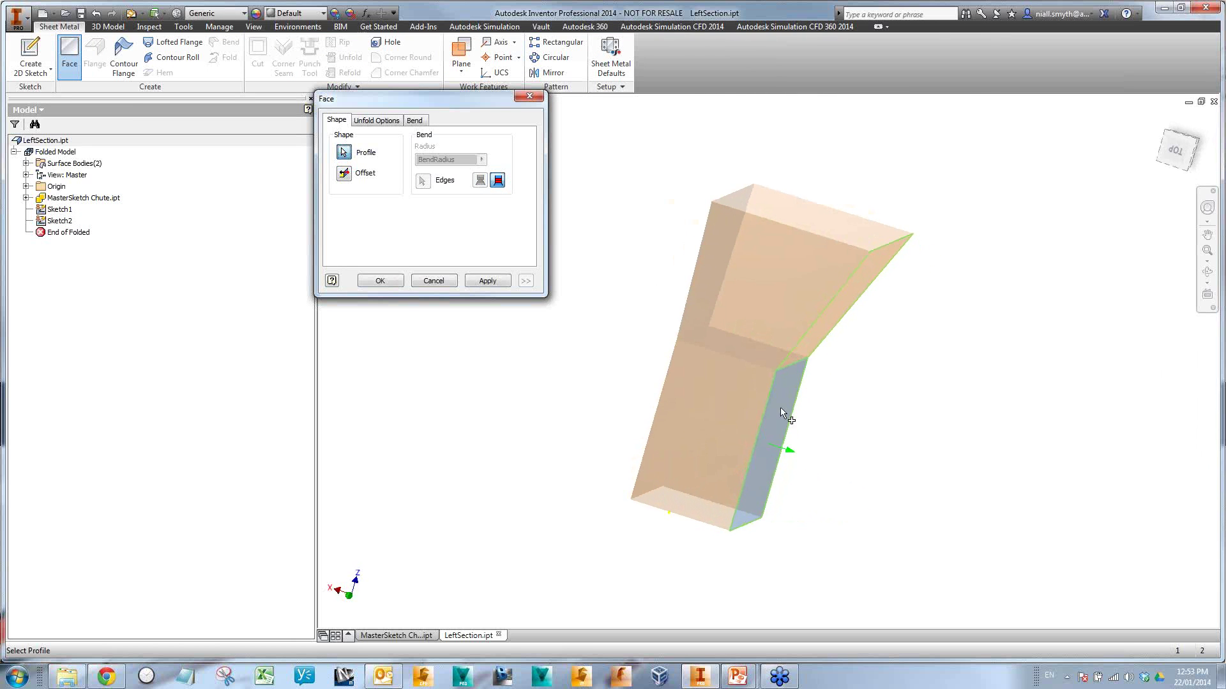
left_click(487, 281)
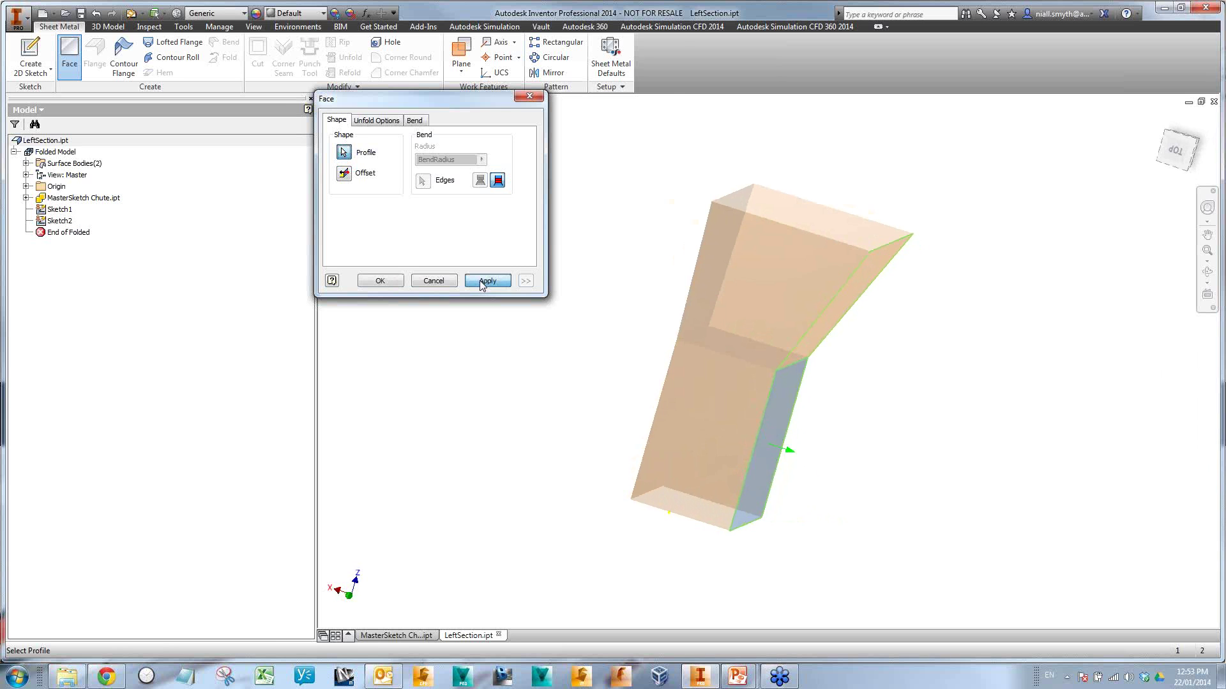
- Create a second sheet metal Face from the sloped upper profile, flipping its offset to the outside of the chute
left_click(839, 314)
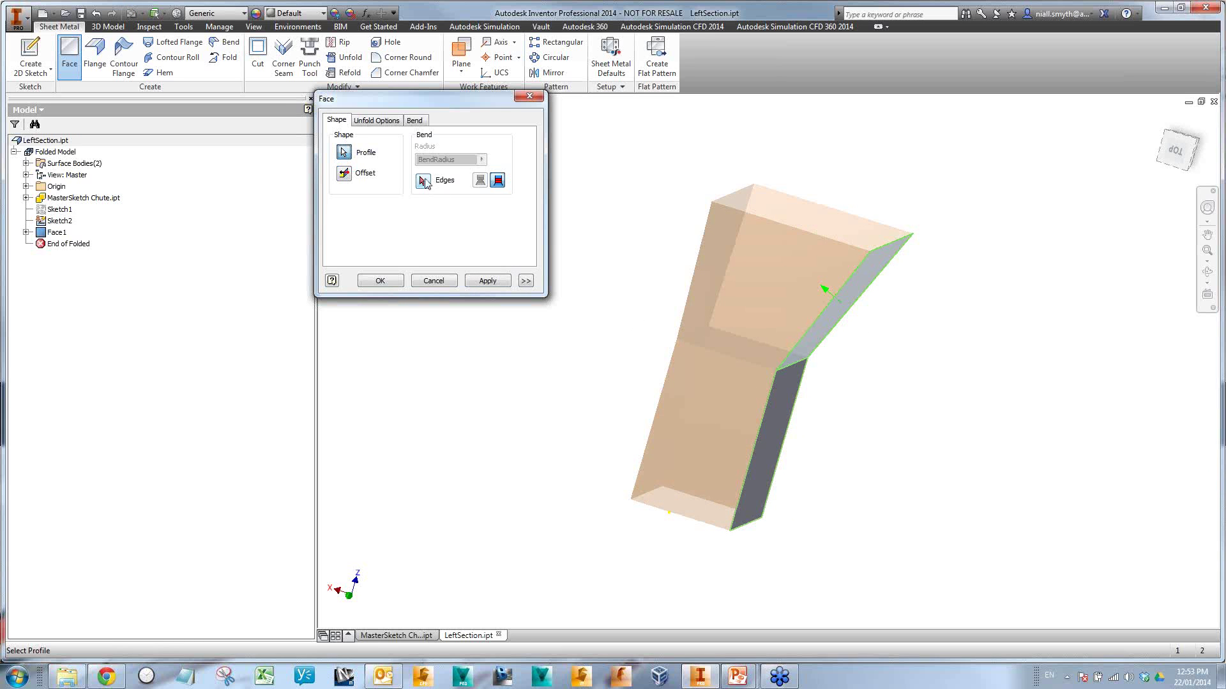
left_click(344, 174)
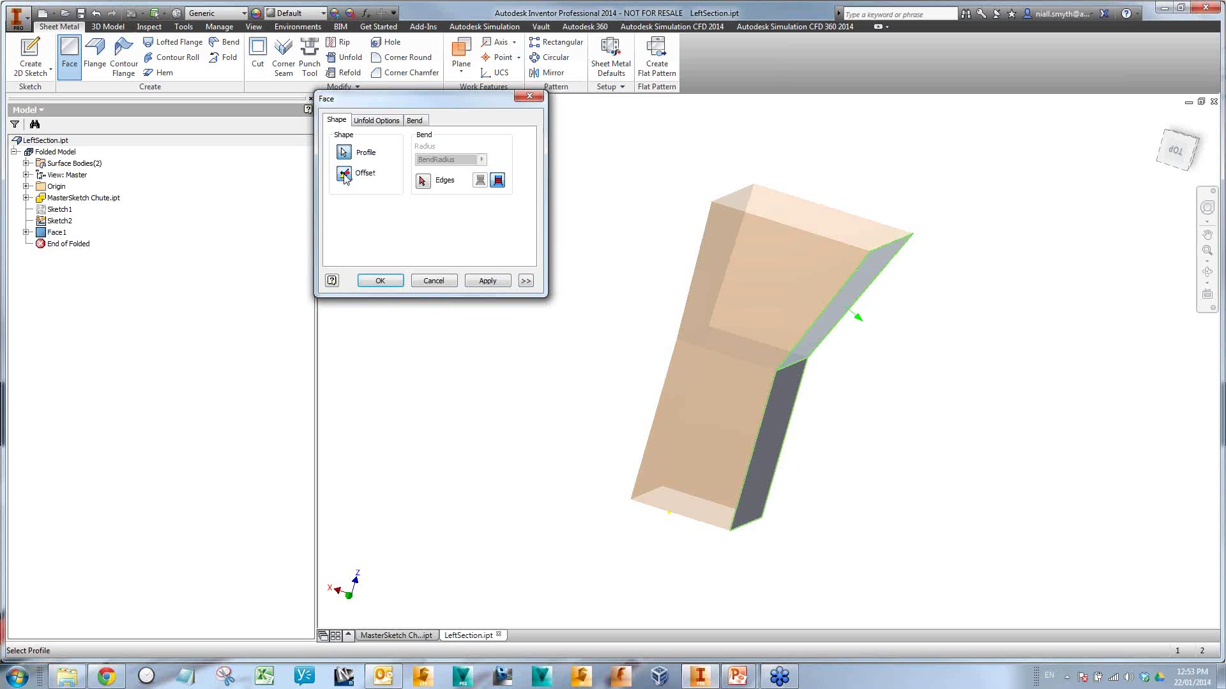
left_click(380, 281)
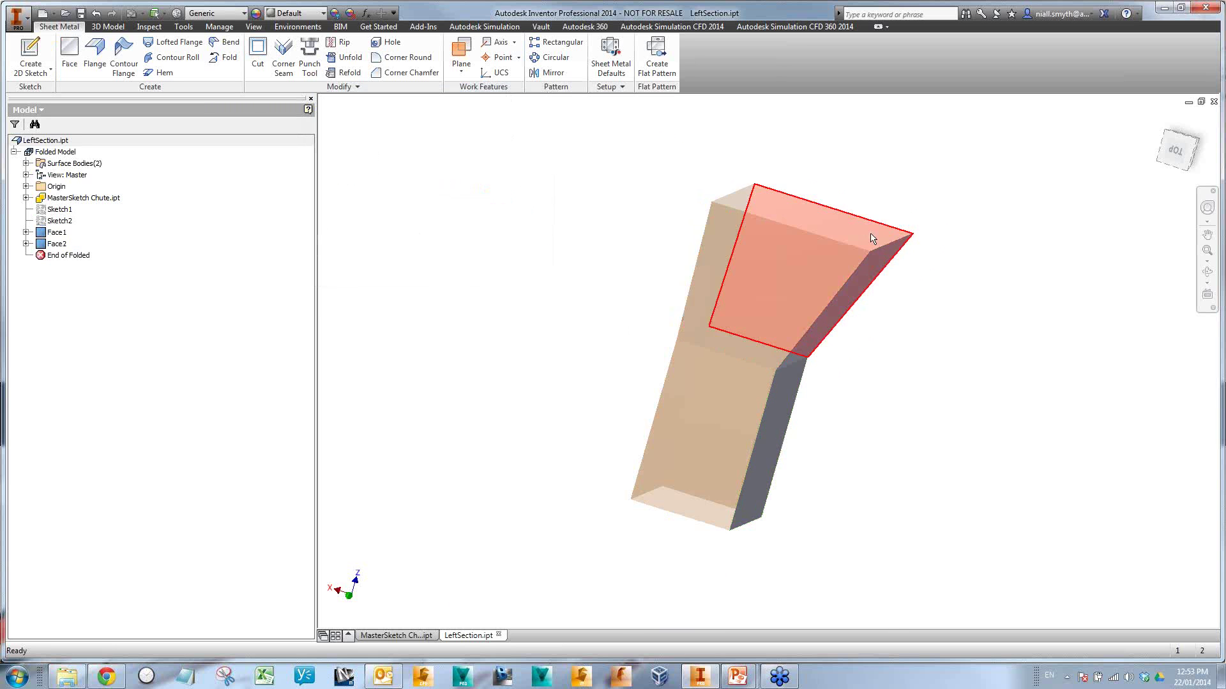
- Stop using the thickness from the sheet metal rule and set the part's thickness to the Assy_Thickness parameter
scroll(830, 289, "up", 5)
scroll(798, 280, "down", 6)
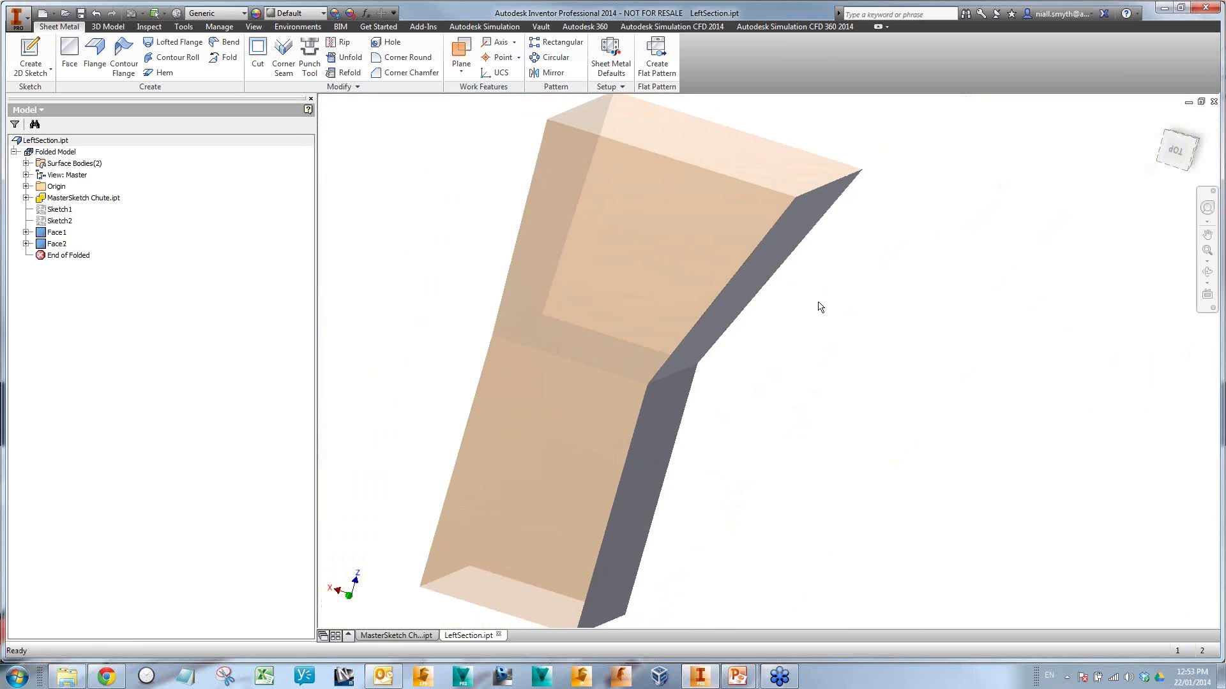
left_click(612, 67)
left_click(331, 161)
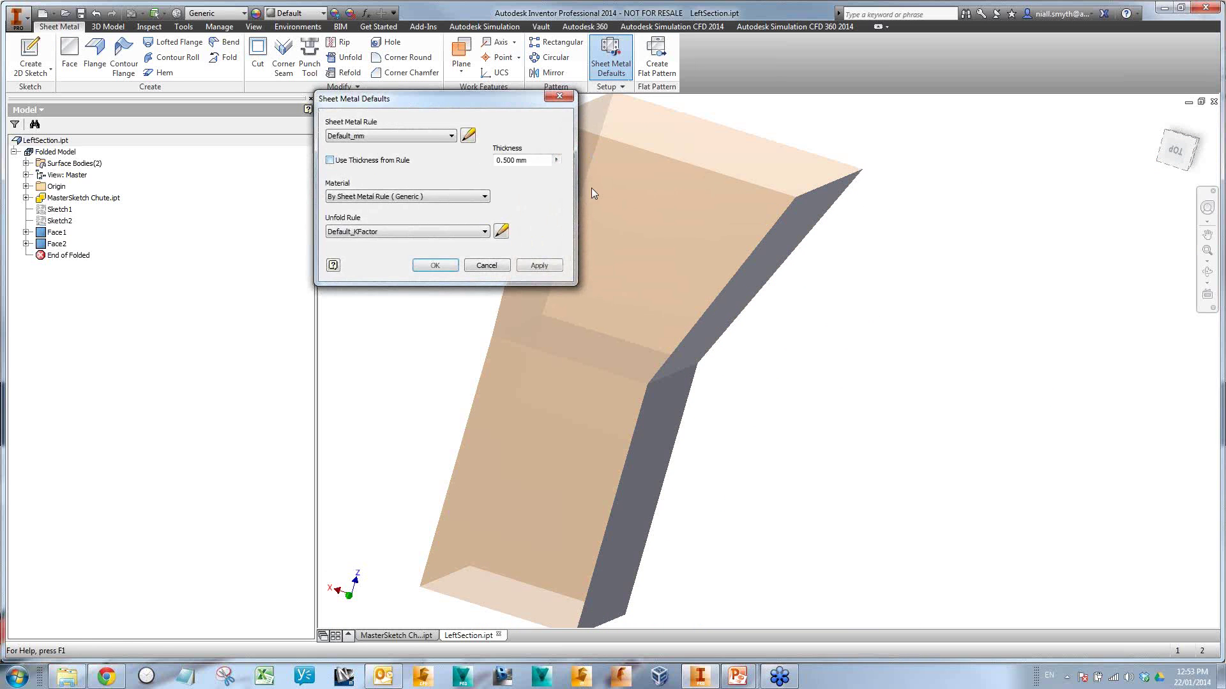
left_click(557, 161)
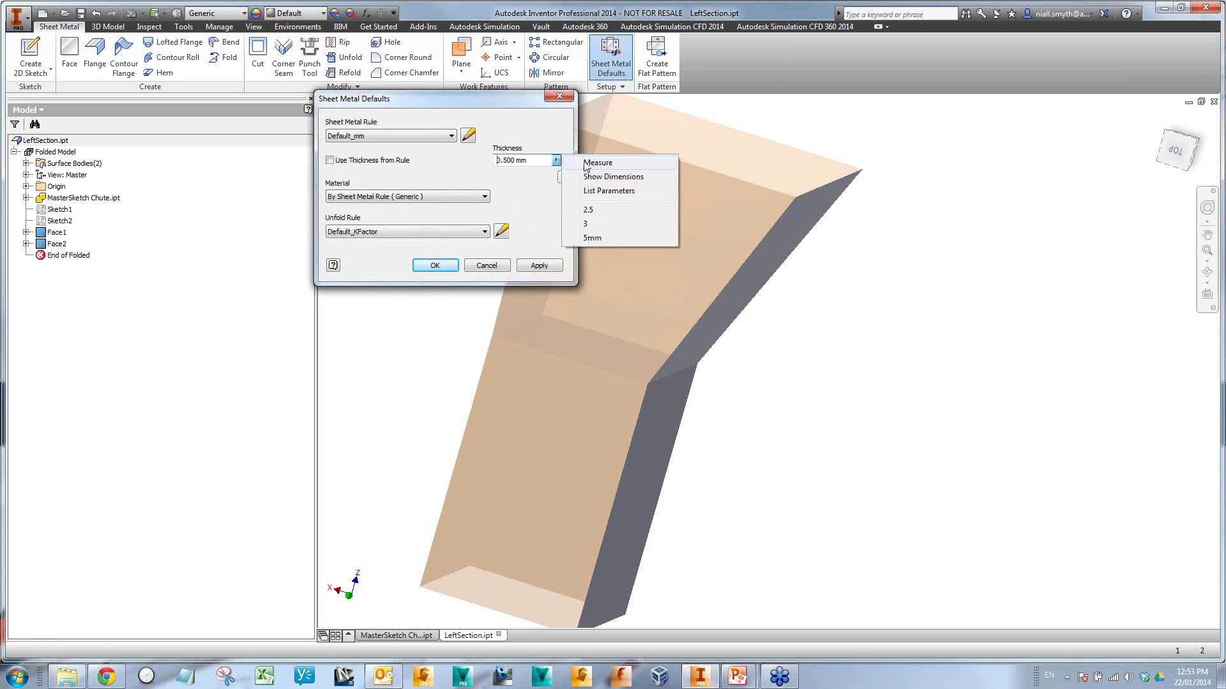
left_click(607, 191)
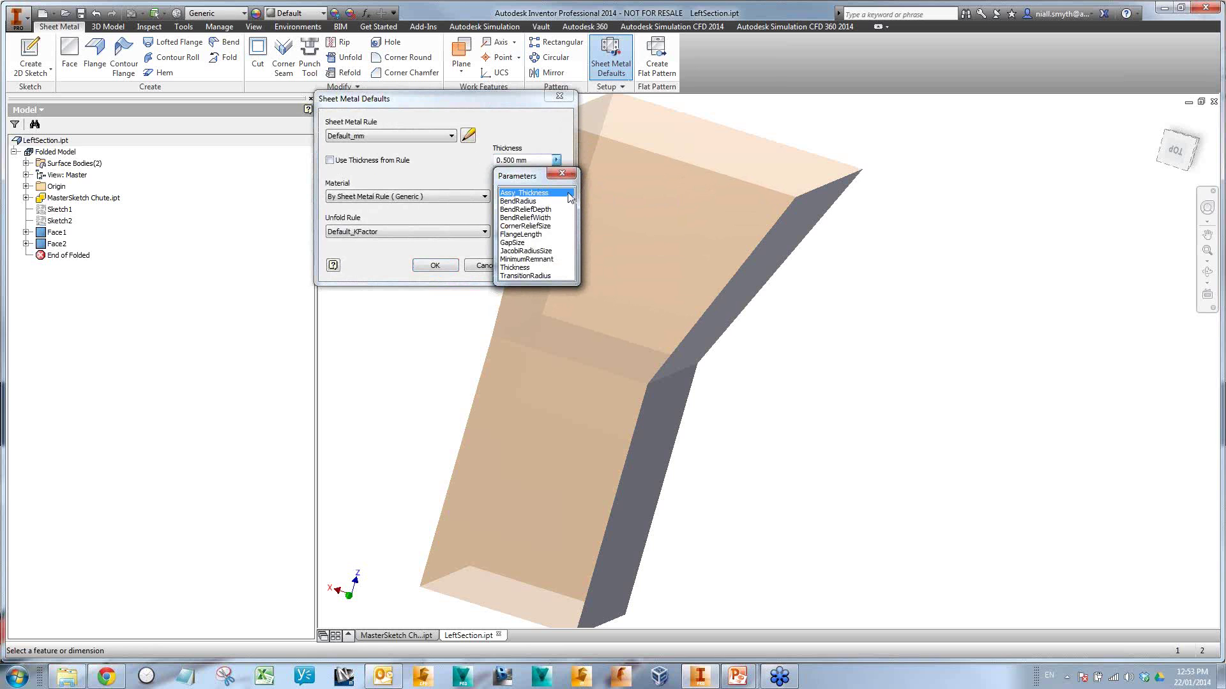
left_click(536, 193)
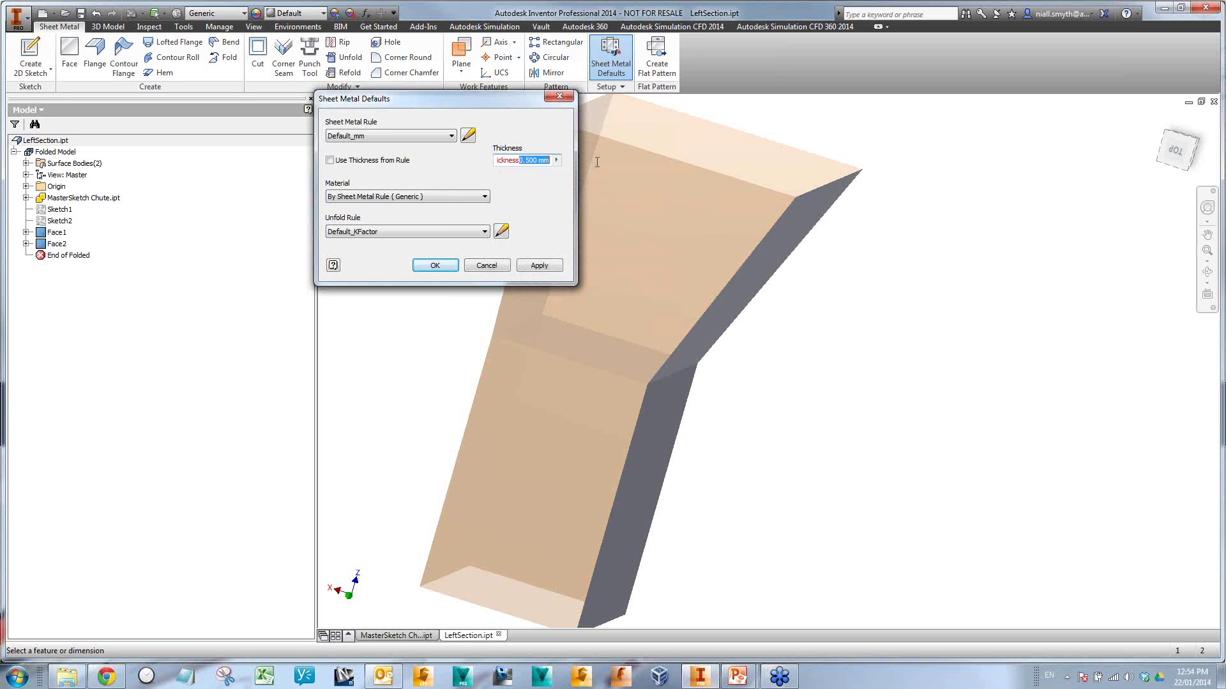
key("Delete")
double_click(527, 157)
left_click(434, 265)
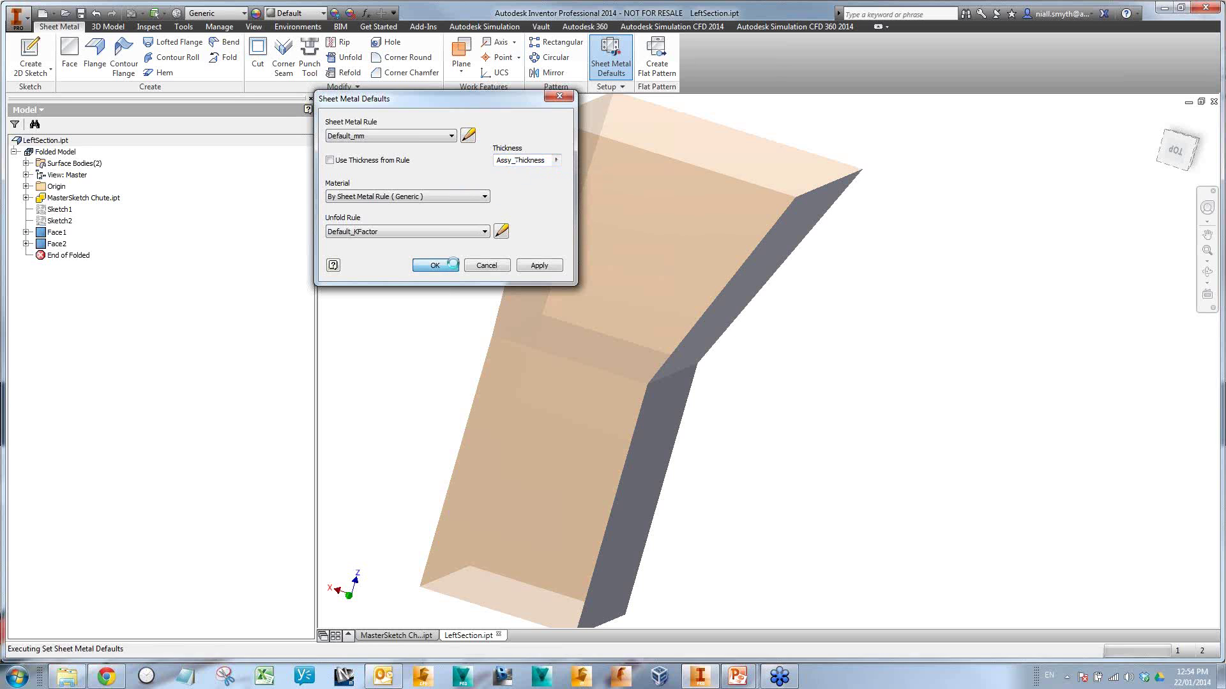
scroll(795, 203, "down", 5)
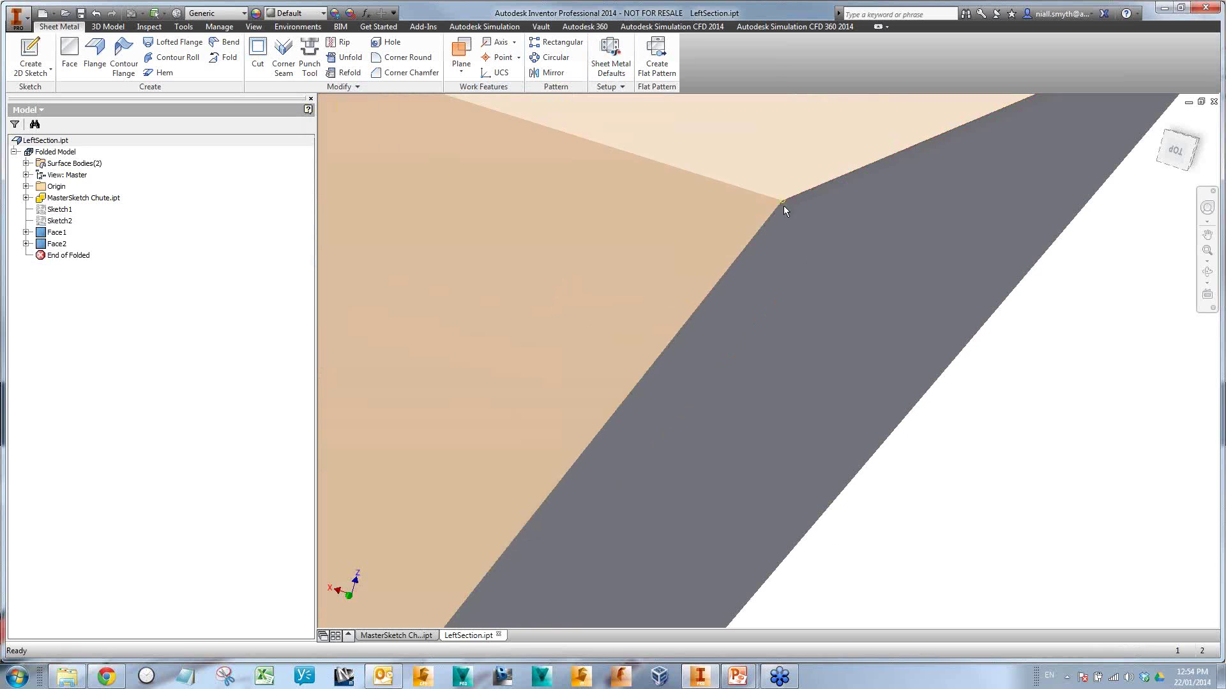
- Measure the sheet thickness between the two parallel edges along the upper face's border
right_click(1009, 363)
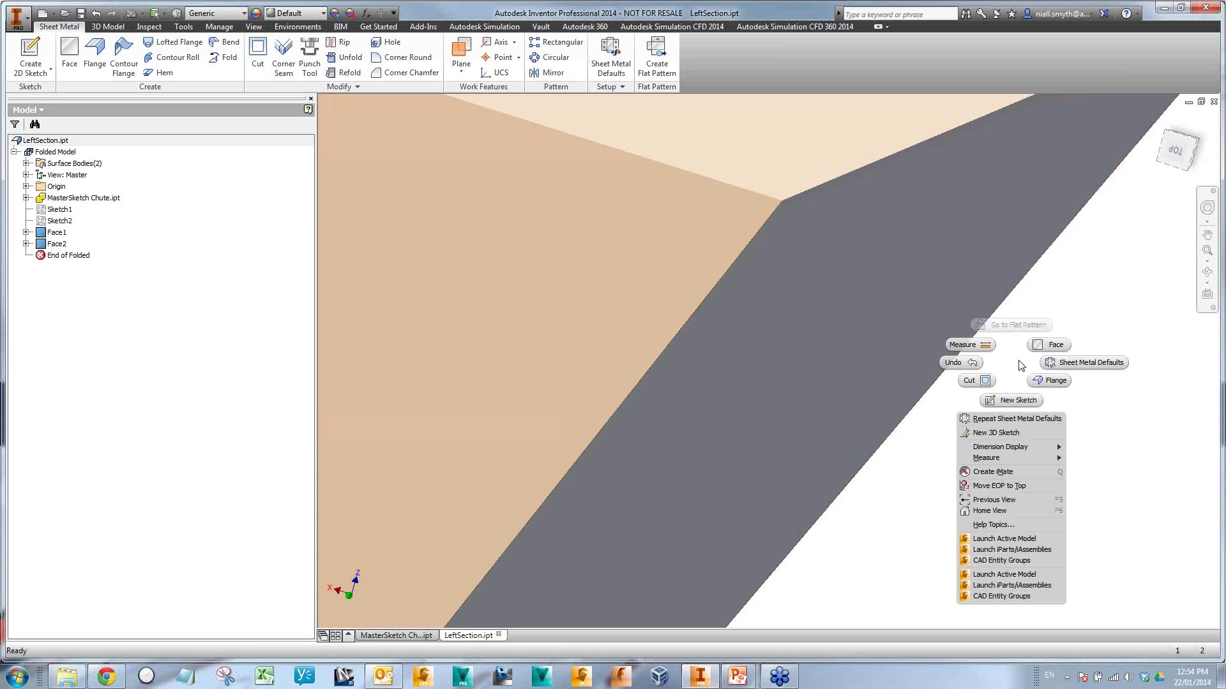
left_click(969, 348)
left_click(774, 232)
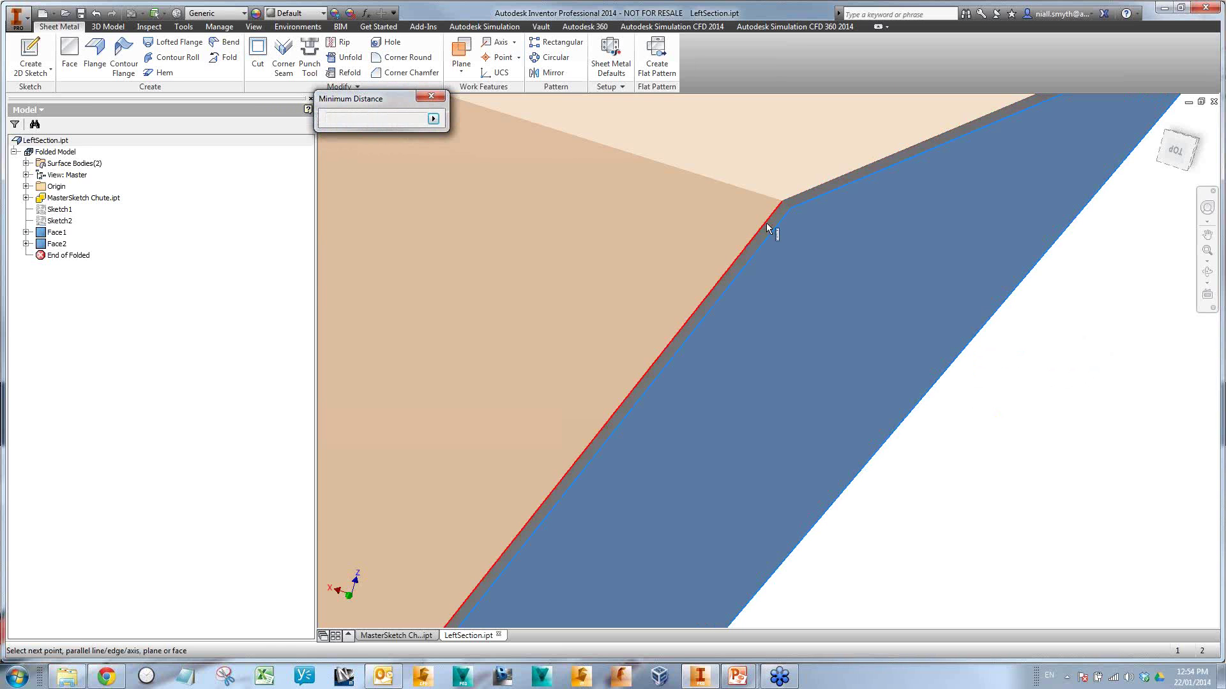
left_click(767, 223)
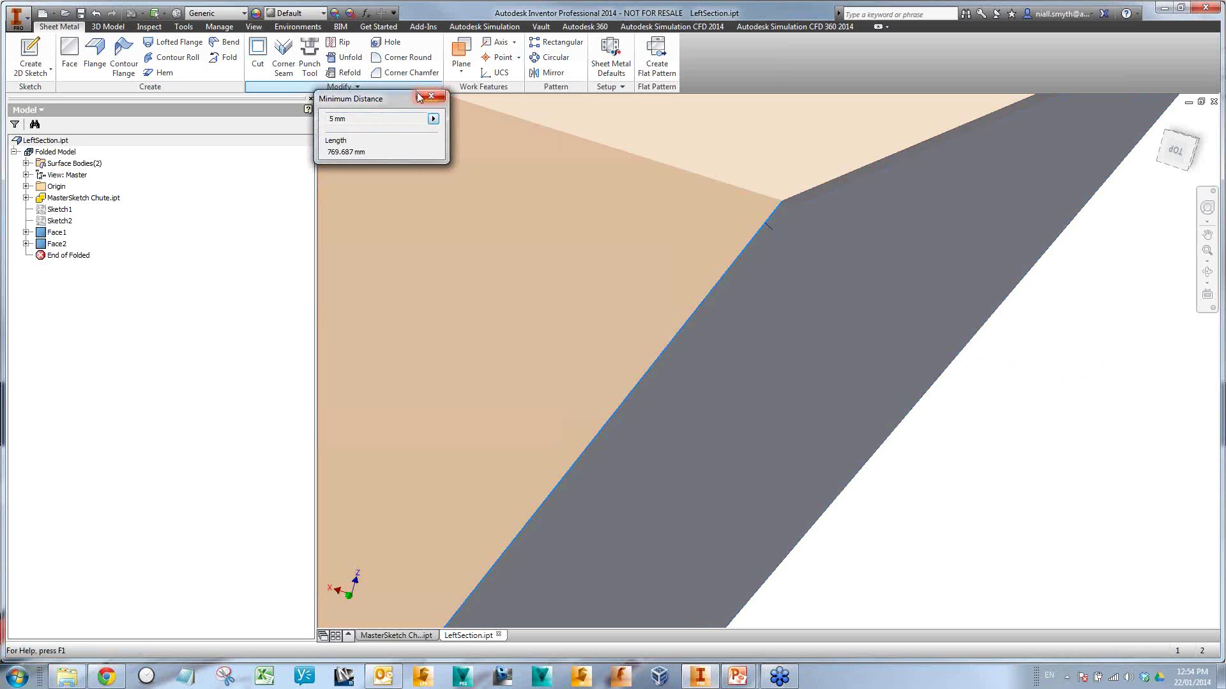
left_click(431, 96)
- Change the visual style so that the model's edges are displayed on the shaded faces
left_click(254, 27)
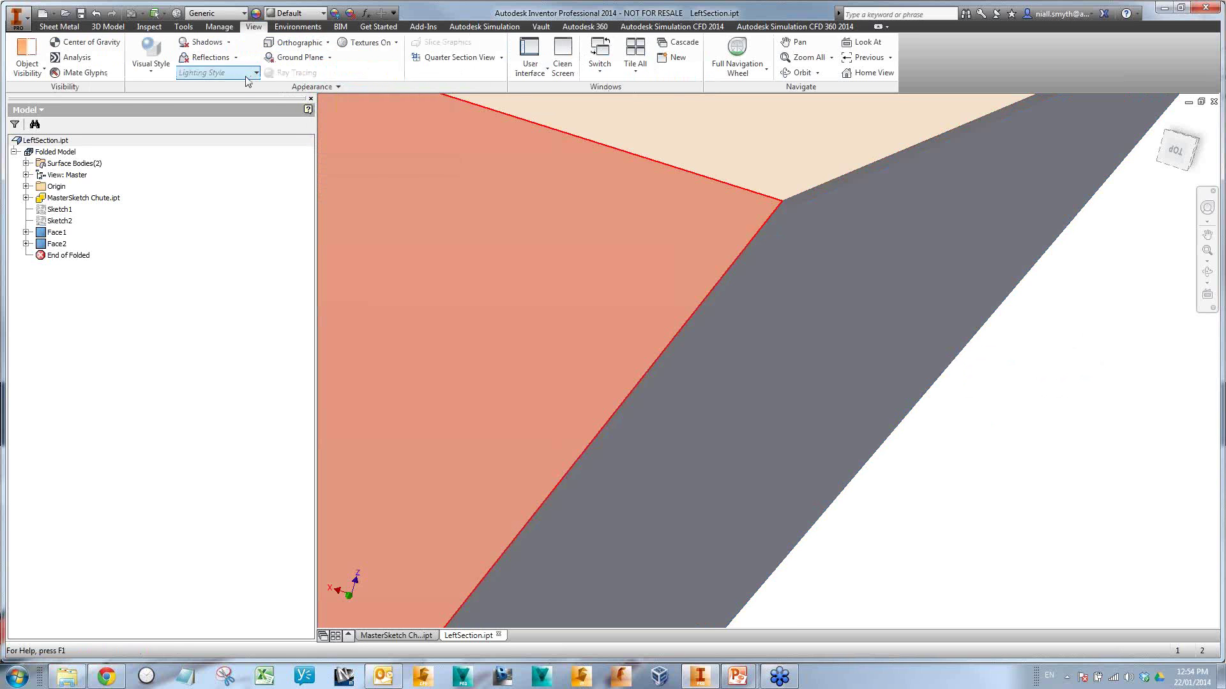
left_click(165, 67)
left_click(201, 149)
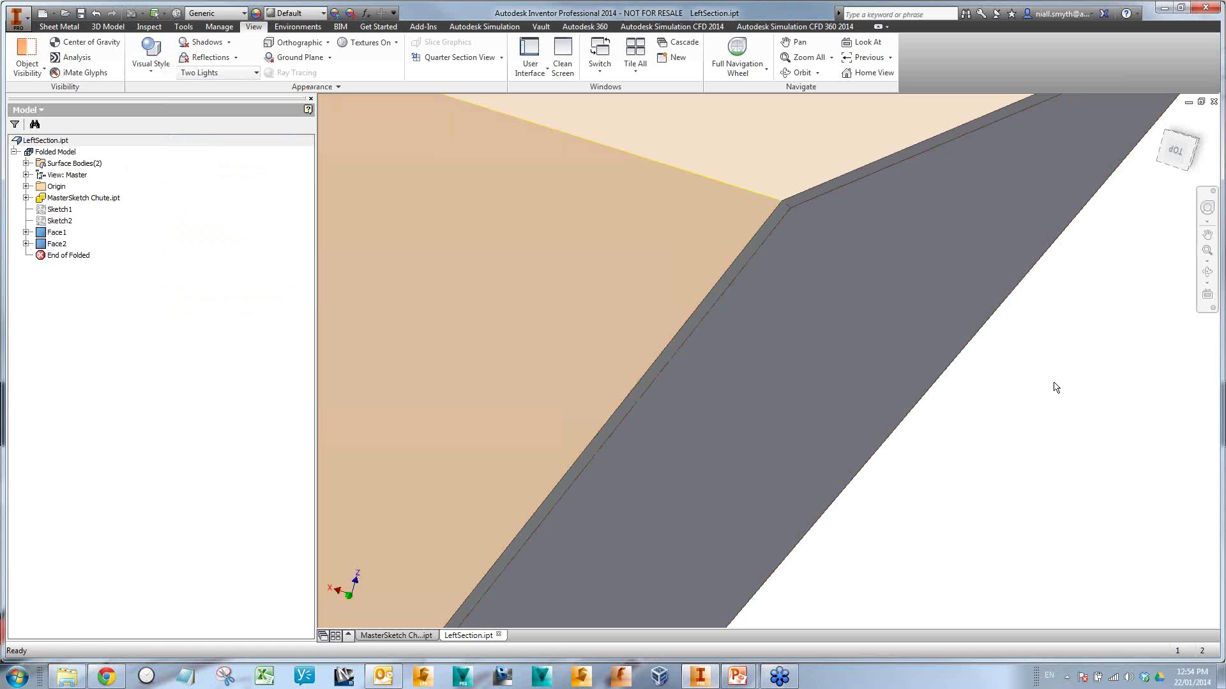
- Start a 90-degree Flange on the bottom outer edge of the lower face
scroll(911, 416, "up", 5)
middle_click_drag(935, 451, 811, 272)
scroll(811, 272, "up", 2)
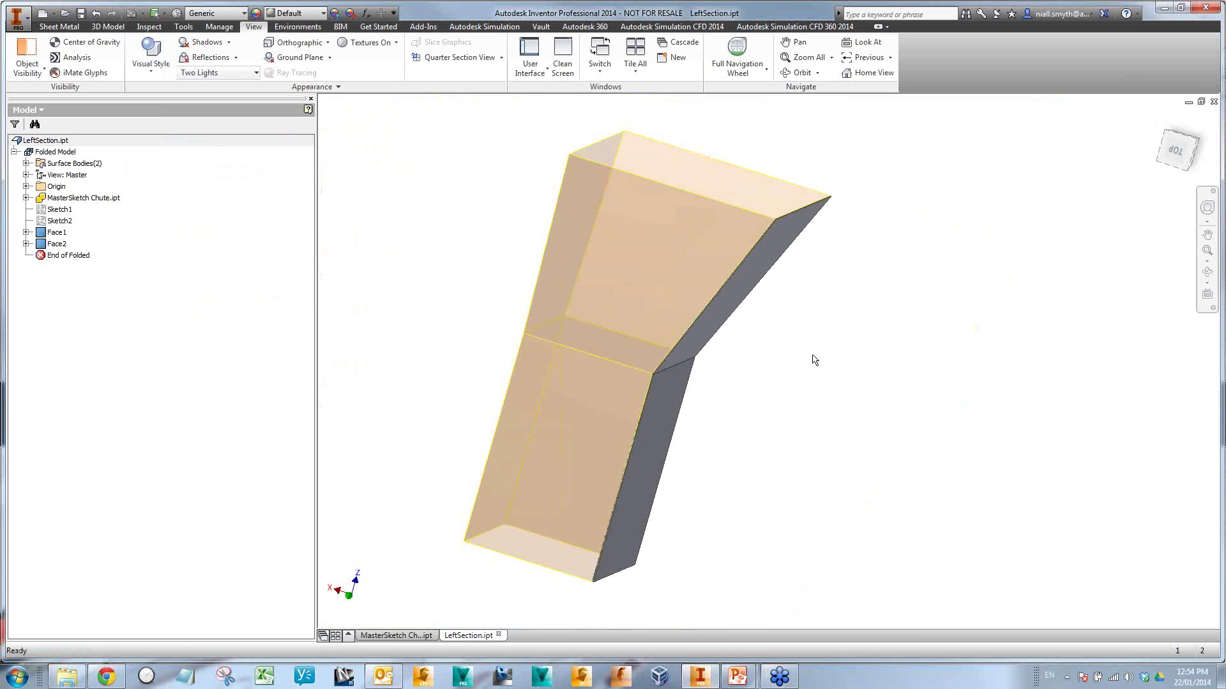
middle_click_drag(785, 389, 773, 385, "shift")
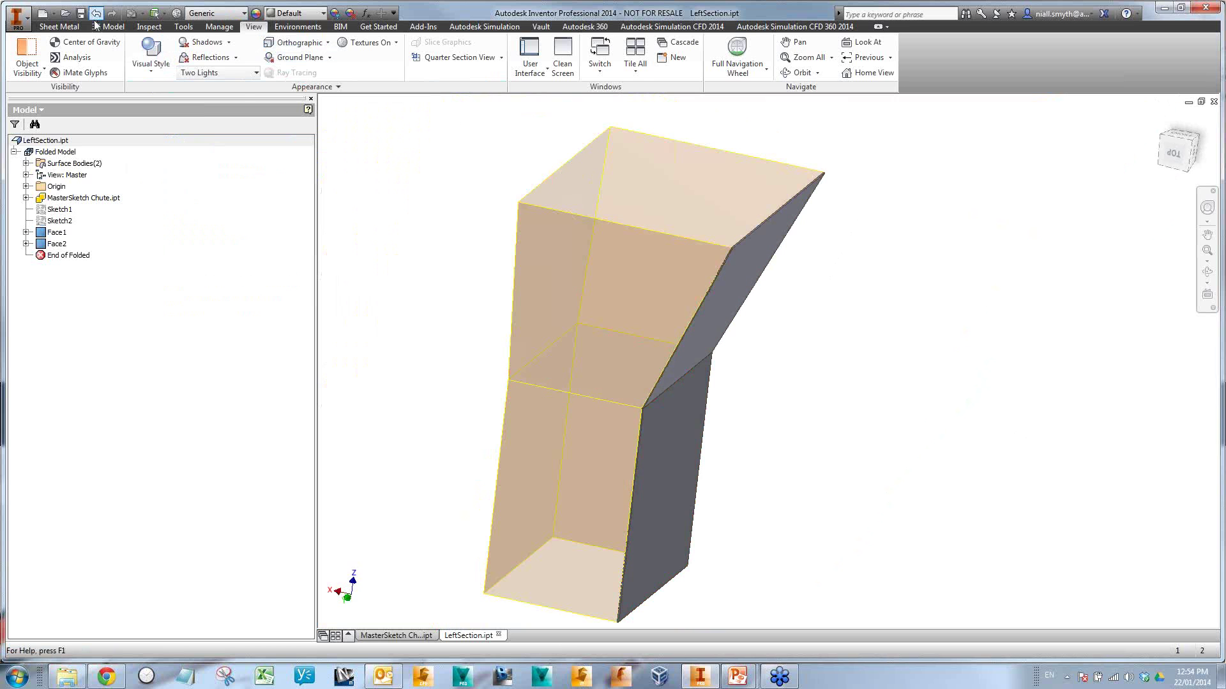
left_click(66, 28)
left_click(95, 51)
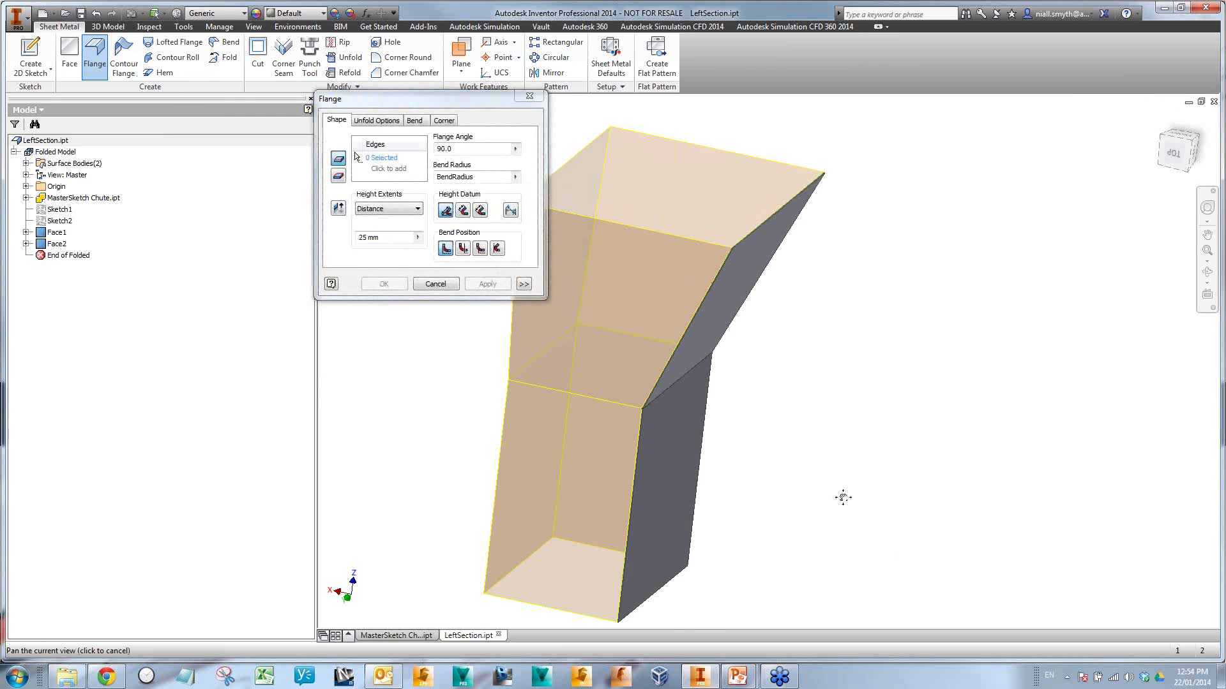
middle_click_drag(768, 579, 741, 442)
left_click(610, 478)
scroll(611, 480, "down", 5)
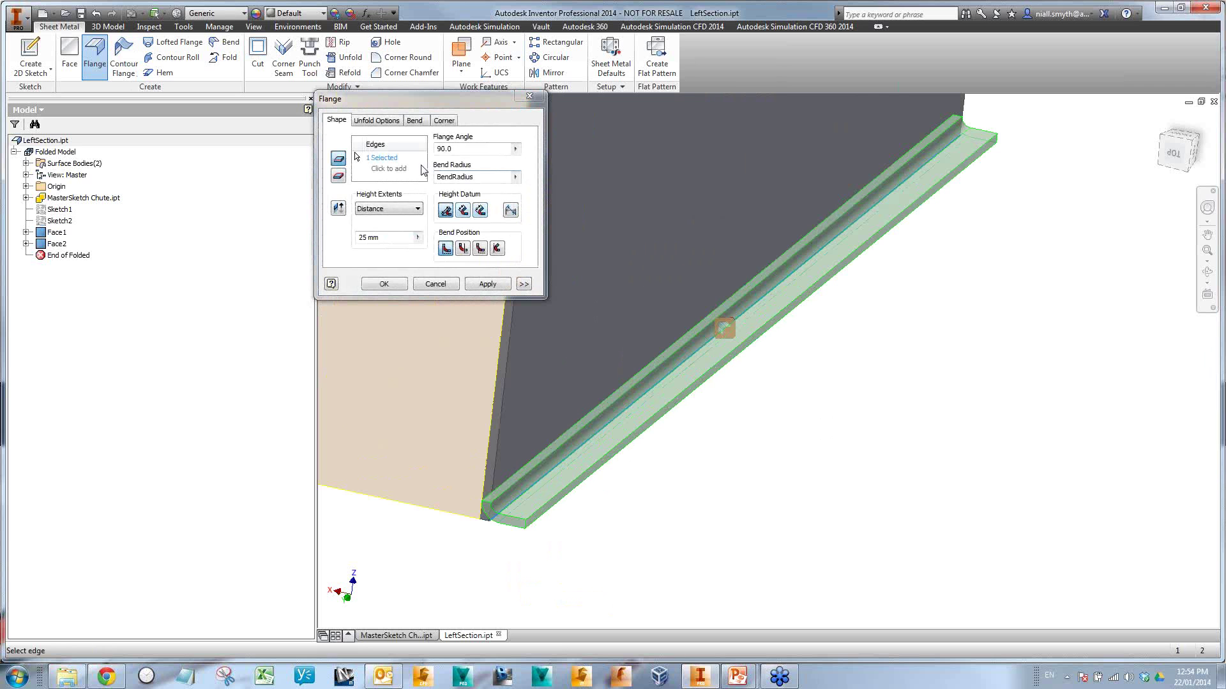
- Set the flange's height distance to the FlangeLength parameter and create the flange
left_click(418, 238)
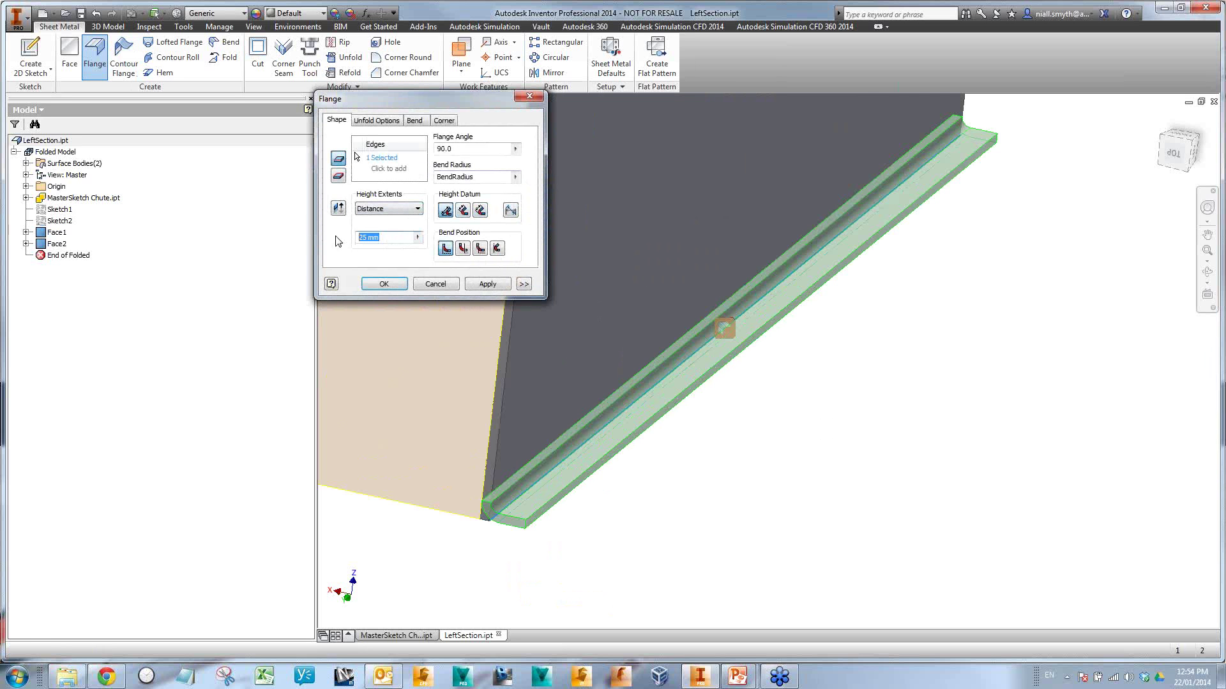
left_click(418, 237)
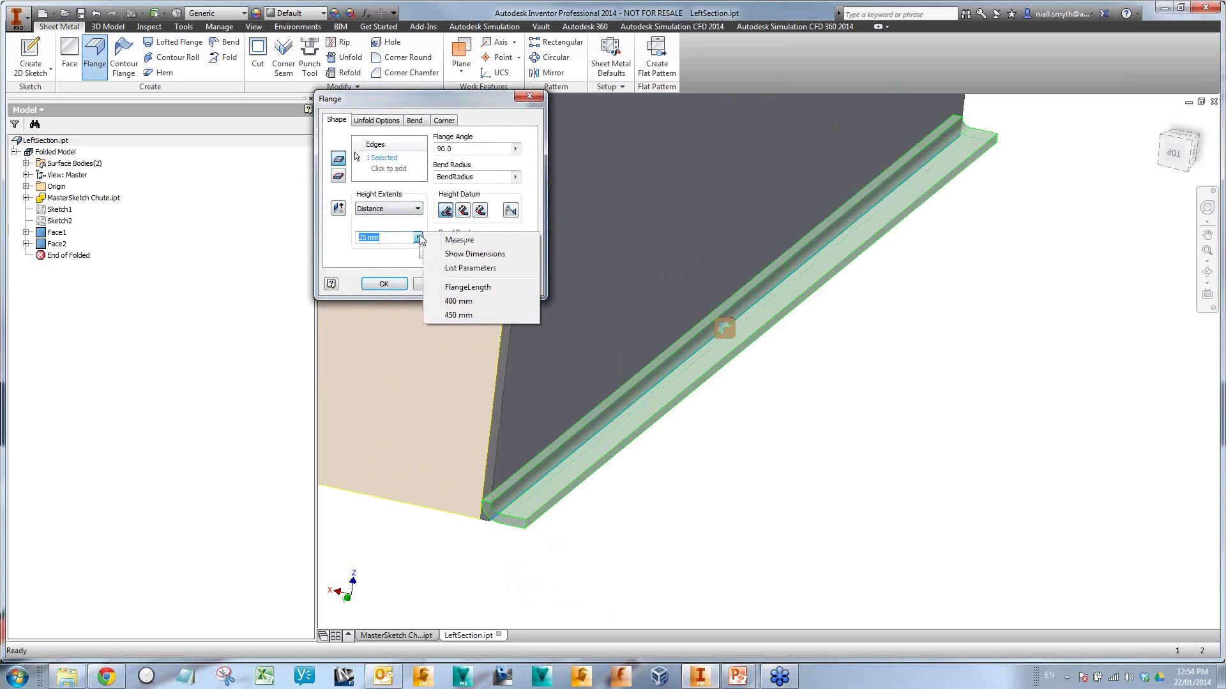
left_click(464, 268)
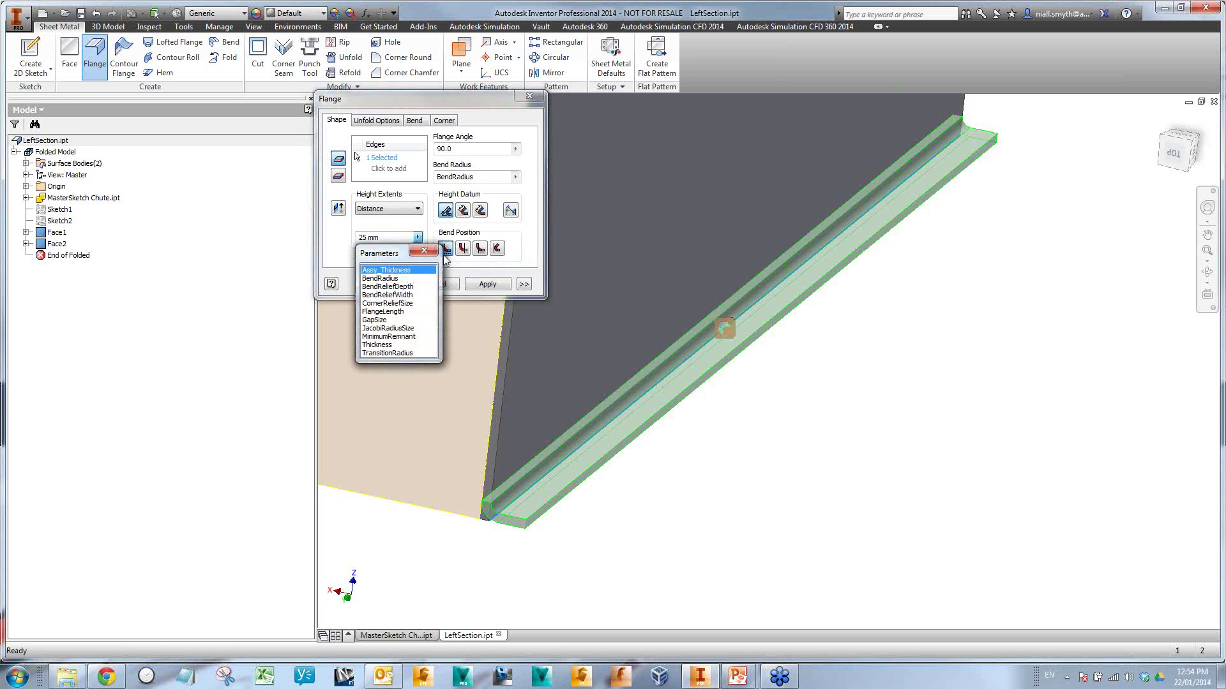
left_click(387, 312)
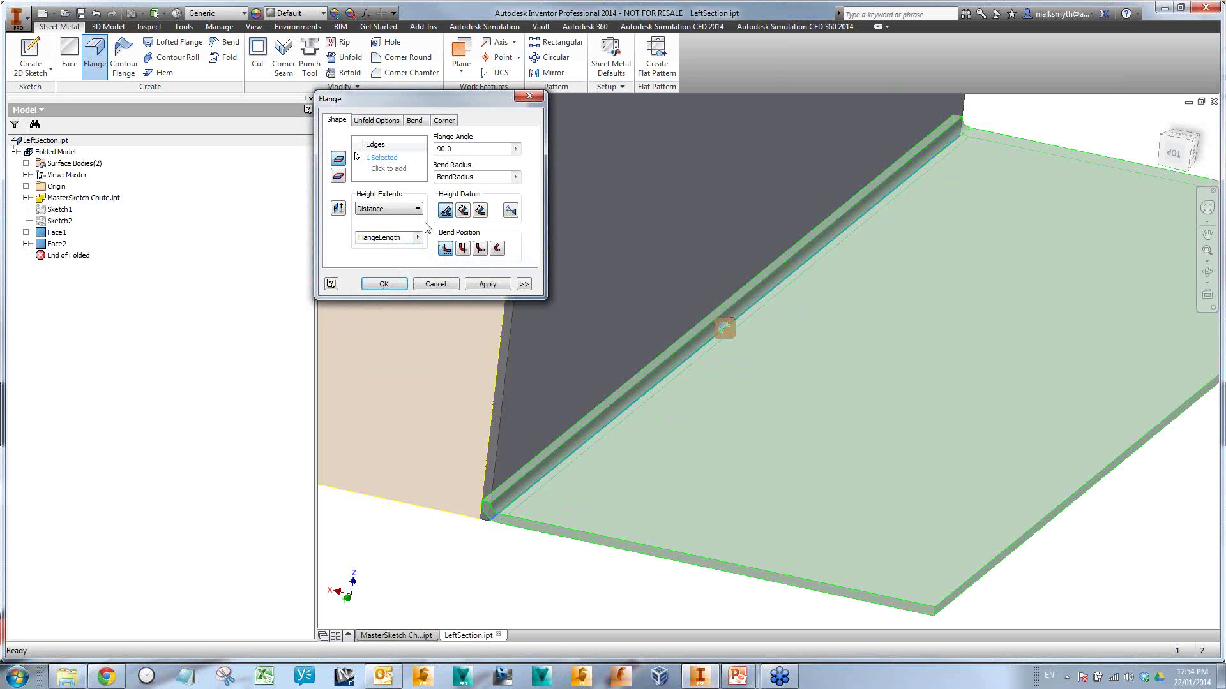
scroll(547, 357, "down", 3)
scroll(766, 396, "down", 2)
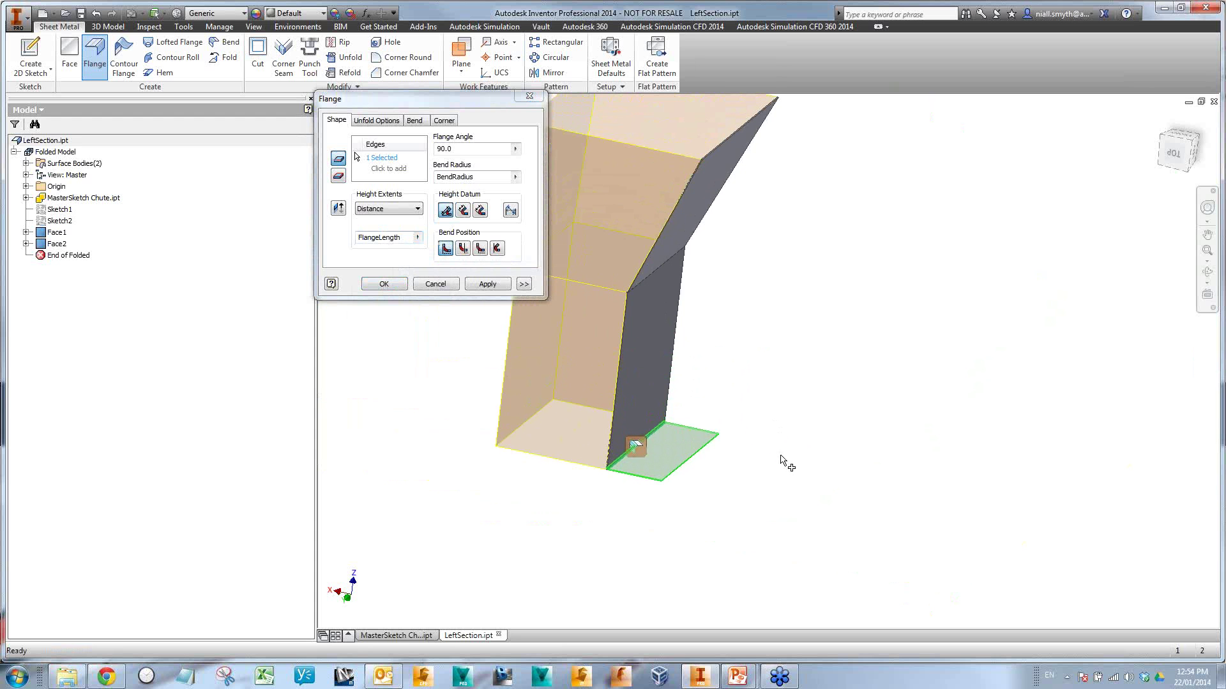
left_click(391, 284)
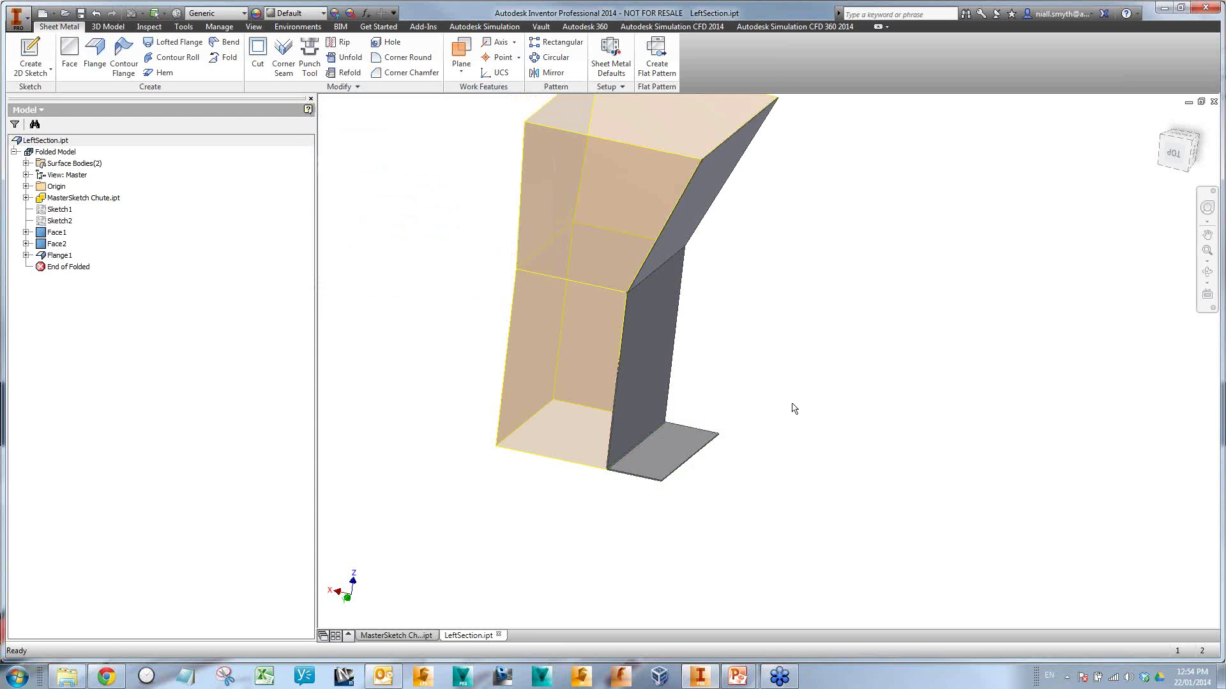
- Save the LeftSection part with its new bottom flange
scroll(840, 475, "down", 3)
middle_click_drag(817, 452, 1018, 428)
scroll(823, 447, "up", 3)
key("F5")
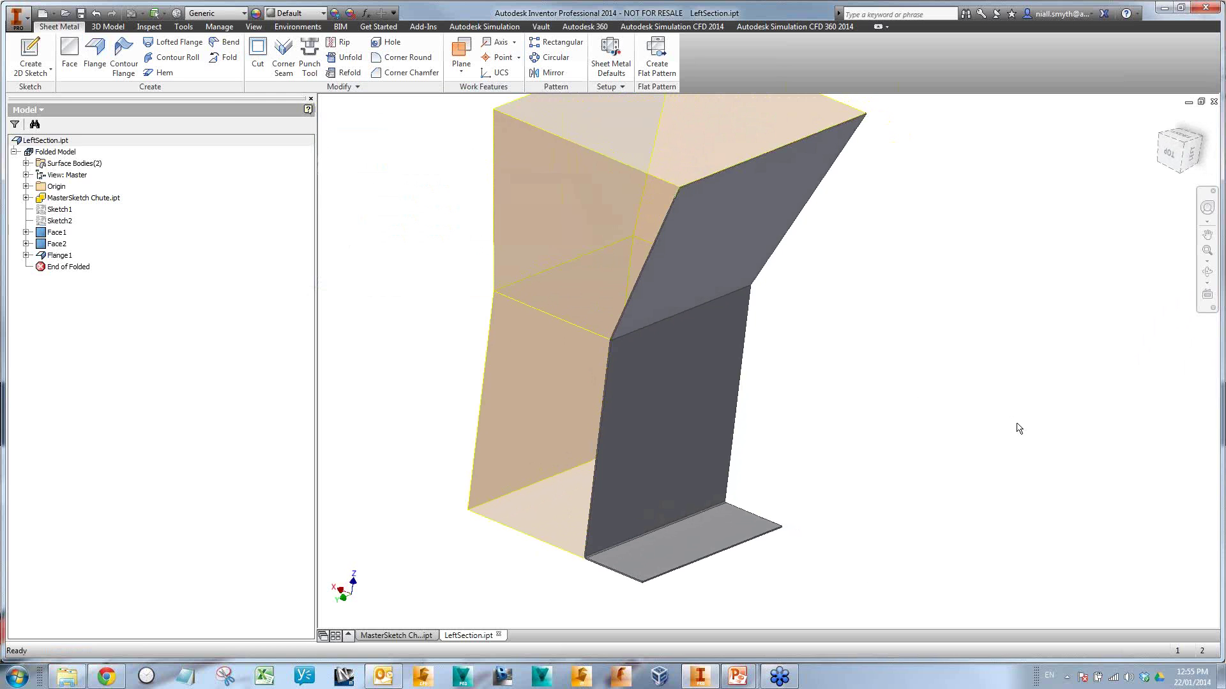
left_click(81, 13)
left_click(680, 293)
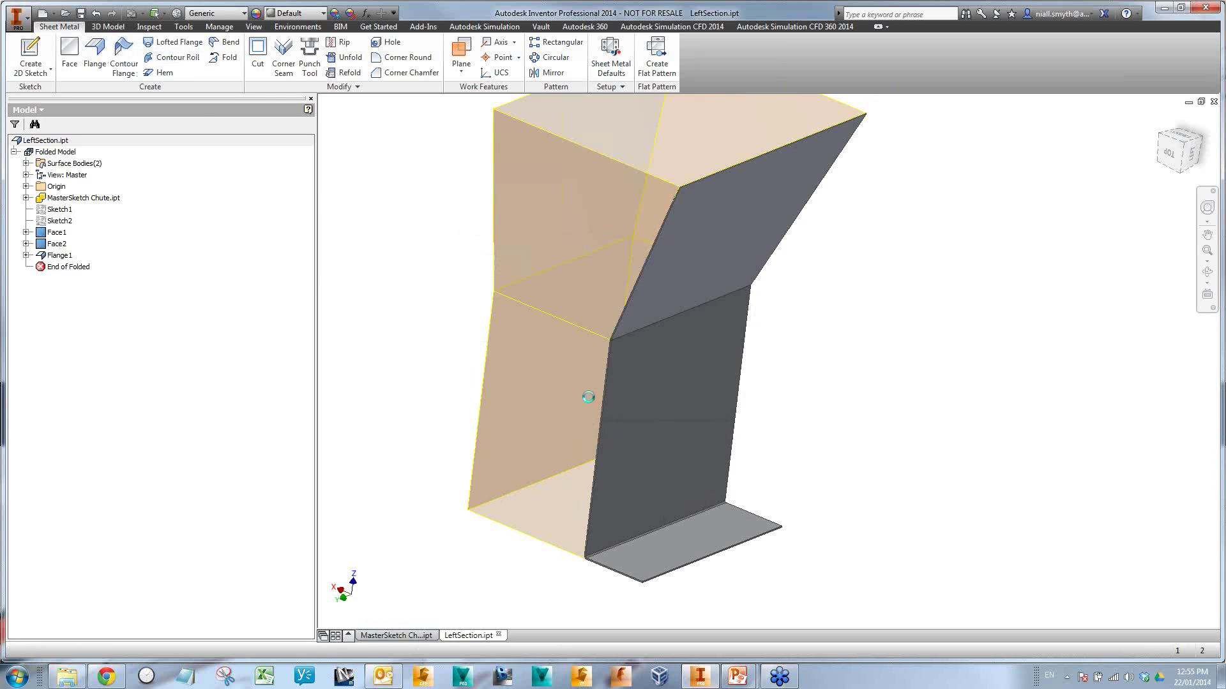
- Switch to the MasterSketch Chute part and start Make Part, including the surface bodies Srf1 and Srf2
left_click(402, 637)
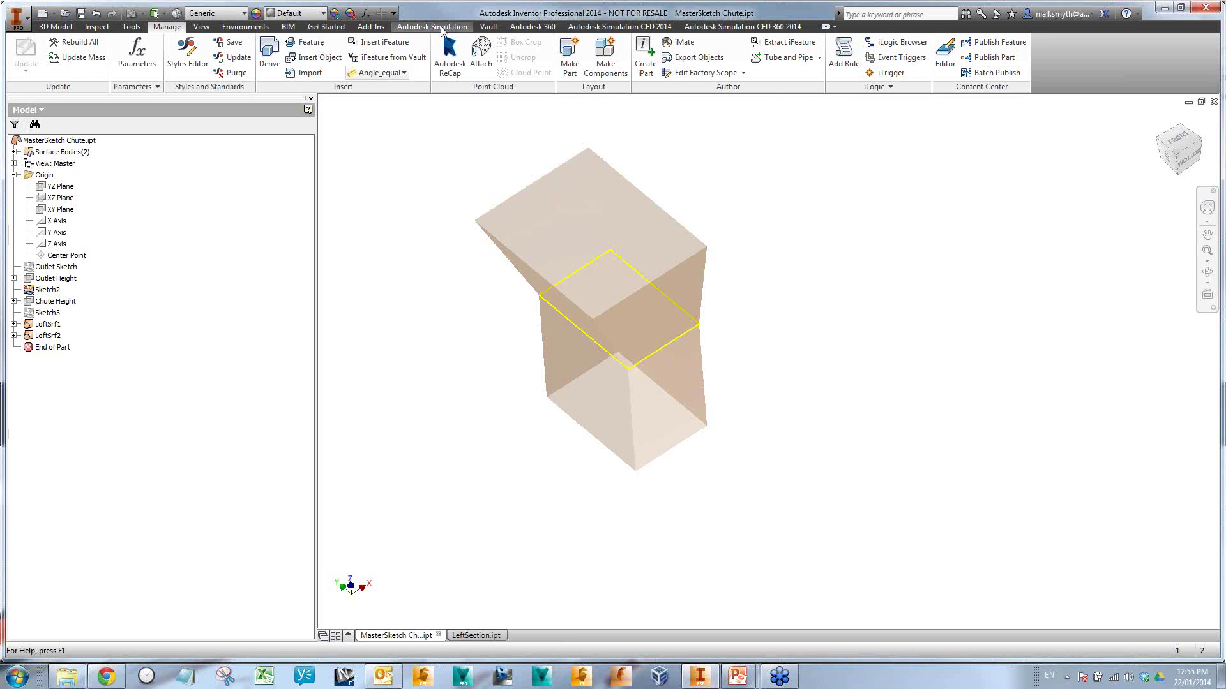
left_click(245, 26)
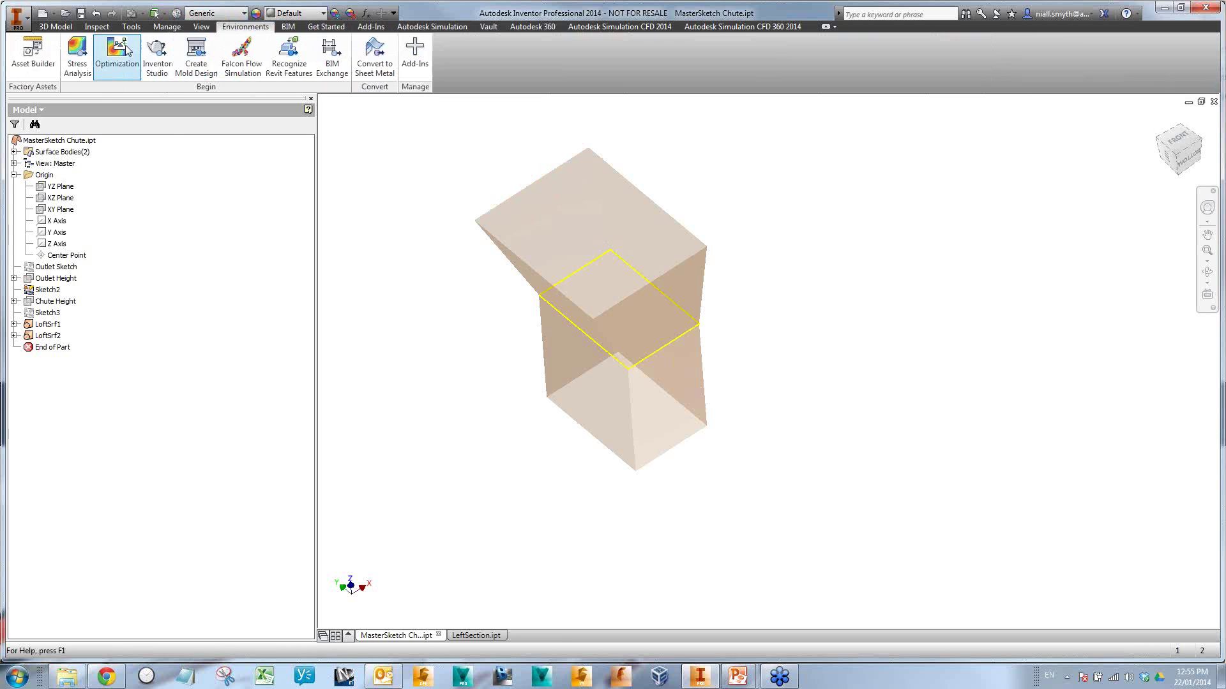
left_click(167, 27)
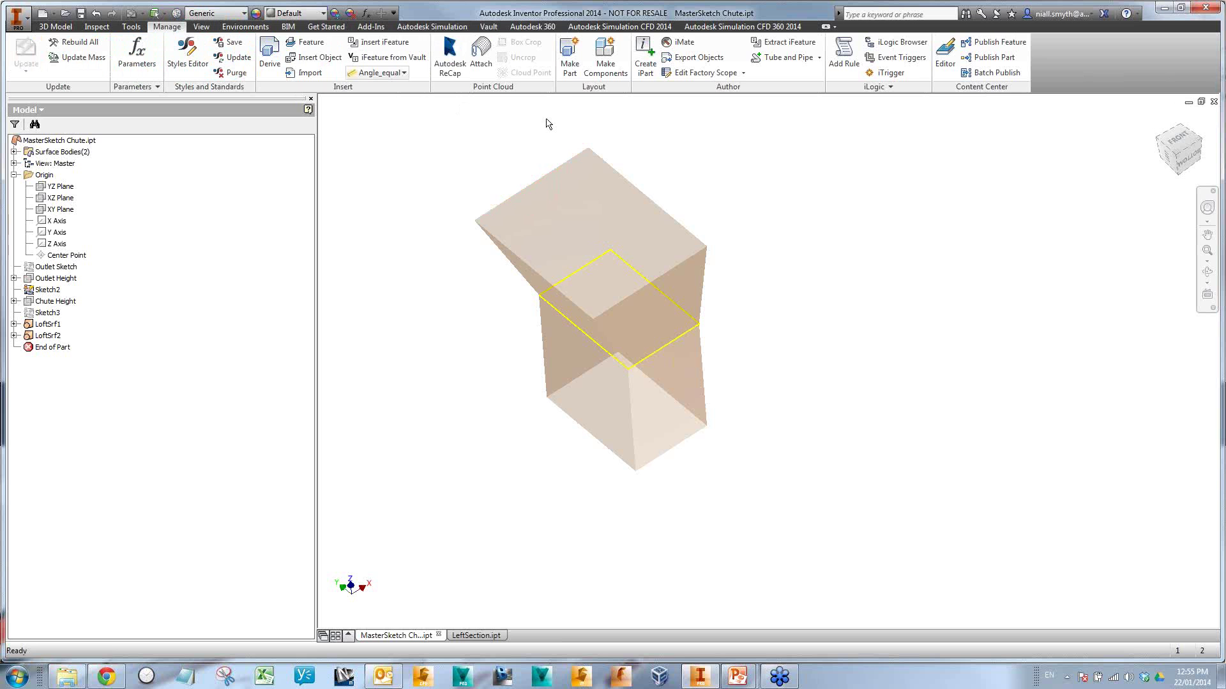
left_click(578, 64)
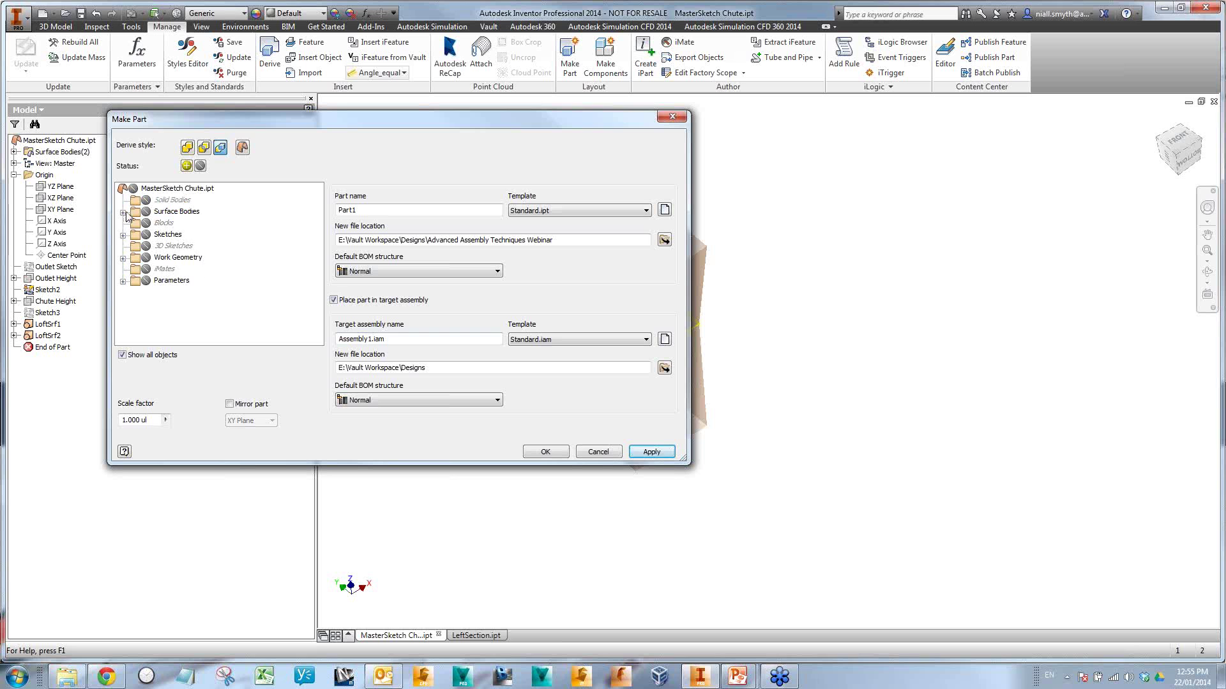
left_click(124, 212)
left_click(158, 223)
left_click(158, 235)
- Name the derived part Btm Section, use the Sheet Metal.ipt template and leave it out of a target assembly
double_click(385, 210)
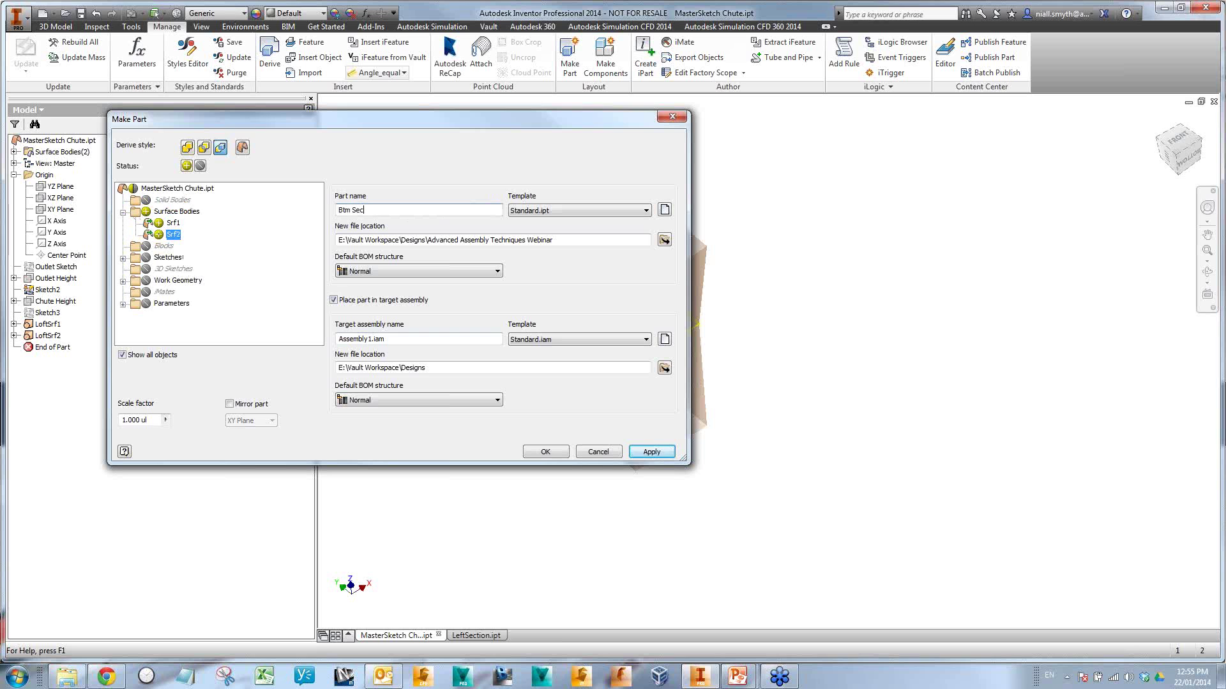
left_click(632, 211)
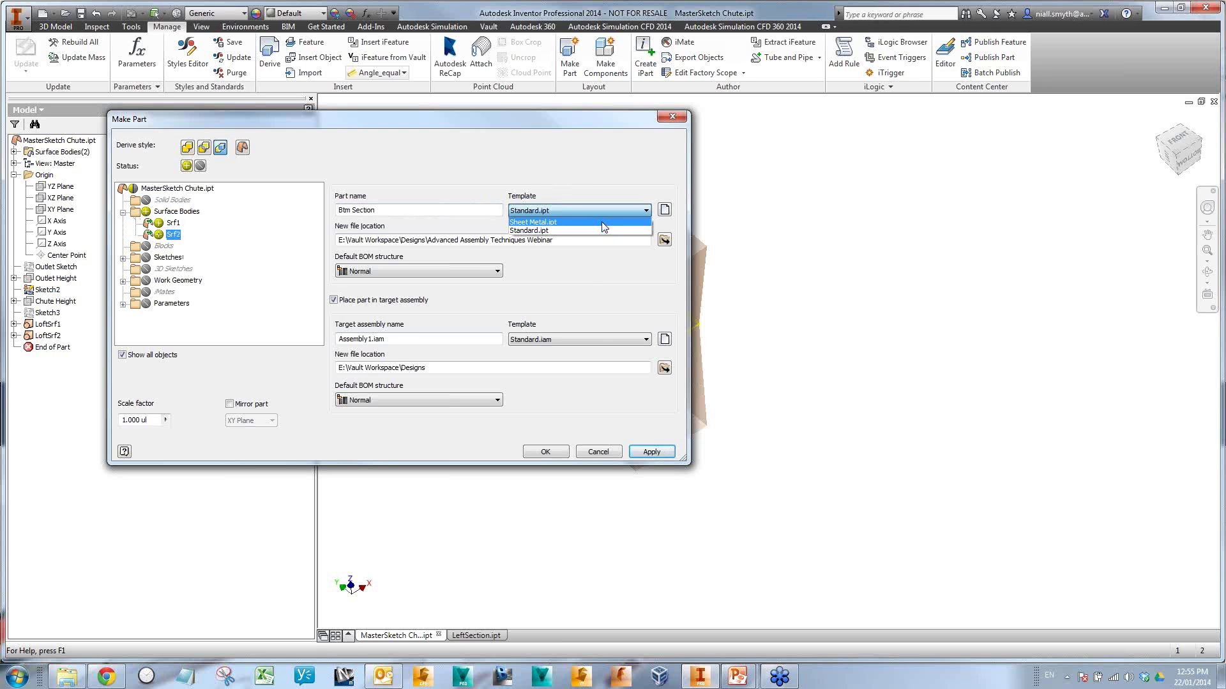
left_click(604, 223)
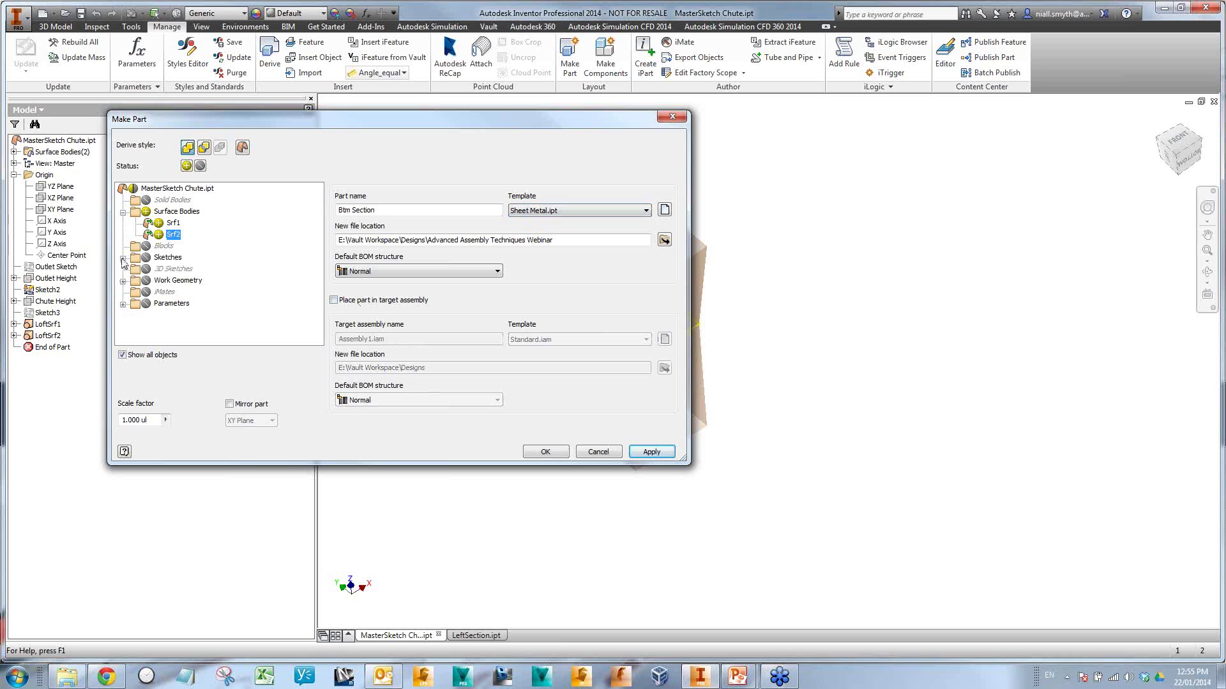
- Include the user parameters FlangeLength and Assy_Thickness in the derivation and create the part
left_click(123, 305)
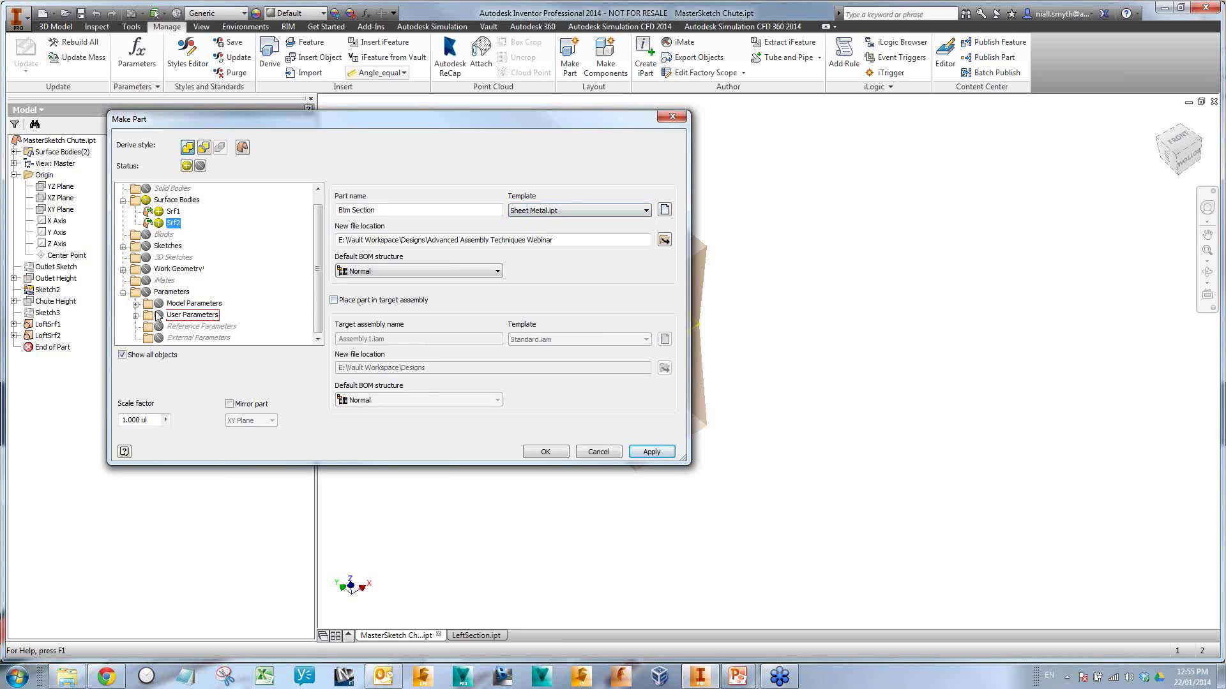
left_click(135, 315)
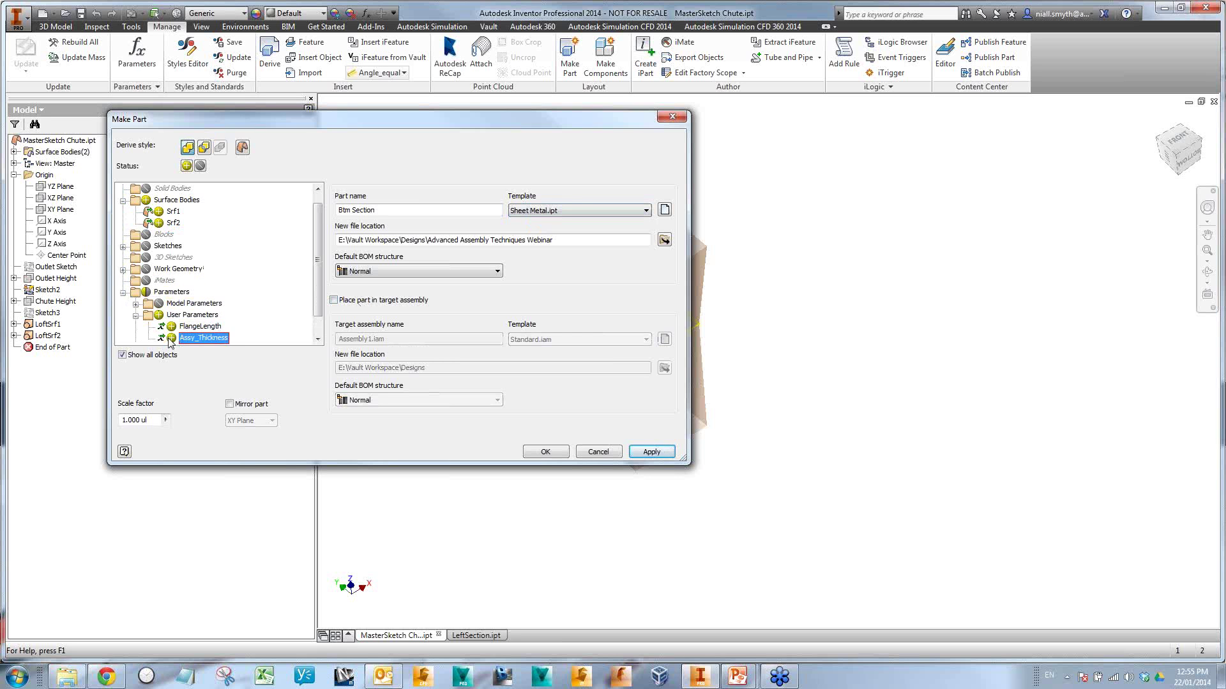
left_click(562, 452)
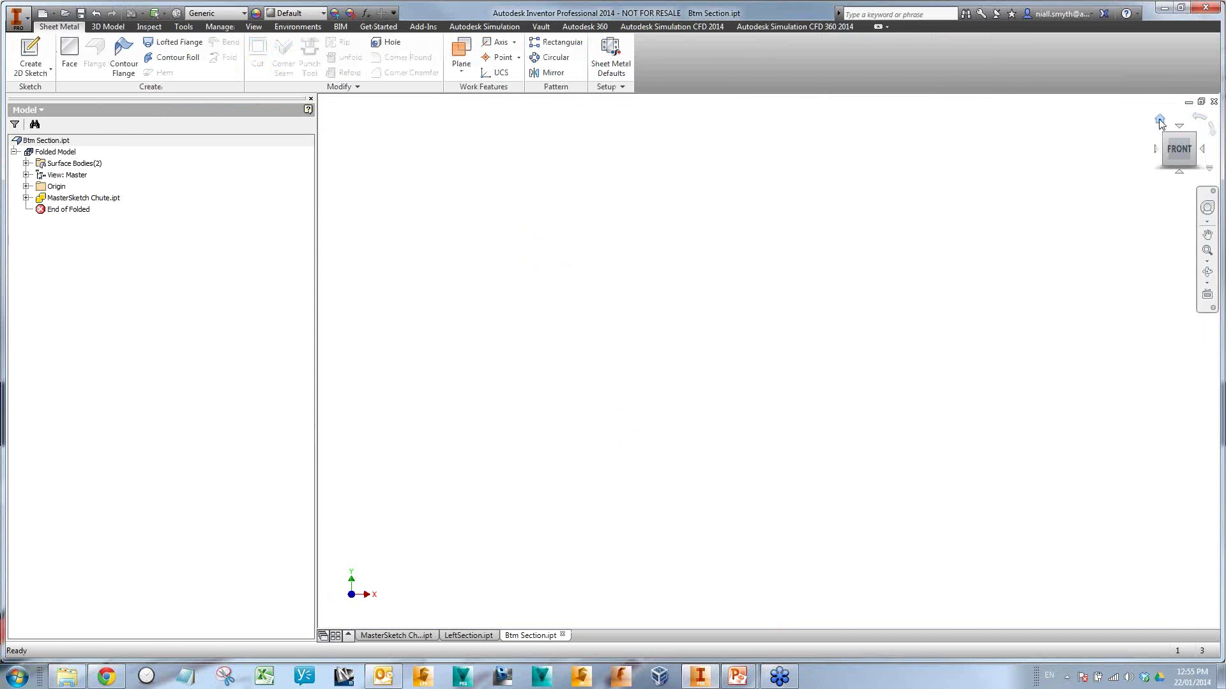
- Create separate 2D sketches on the chute's sloped upper underside and the lower surface adjoining it, using their autoprojected edges
middle_click_drag(1064, 271, 968, 248, "shift")
key("s")
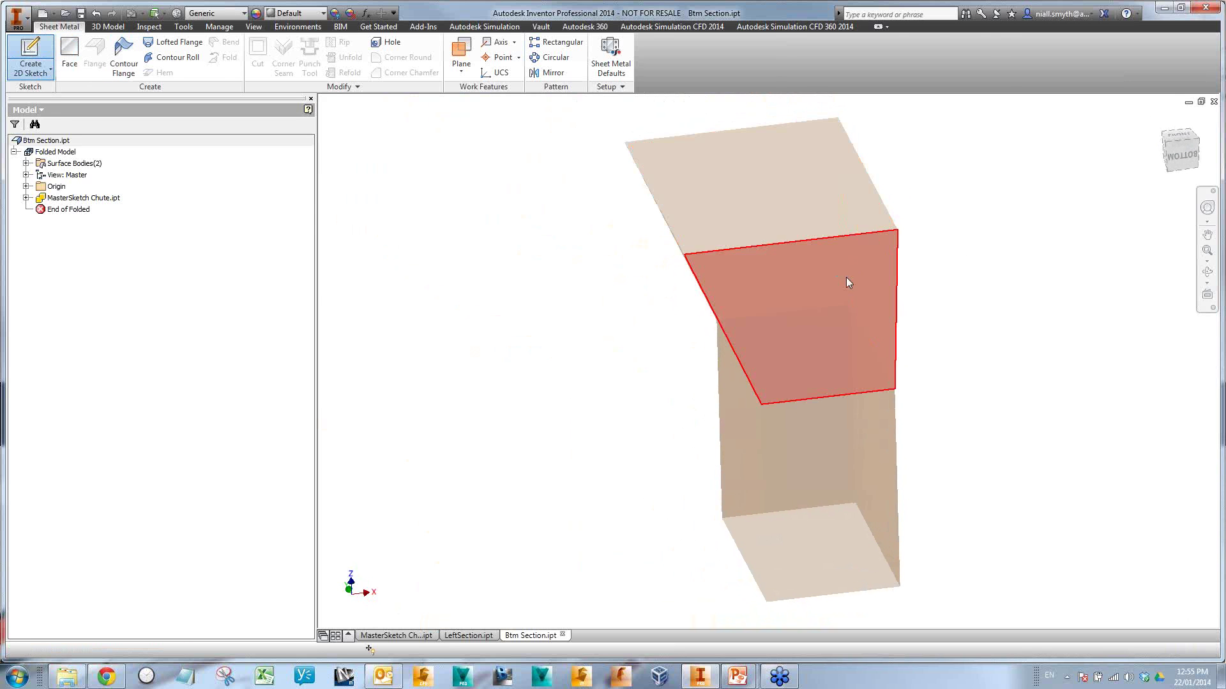
left_click(848, 283)
left_click(991, 51)
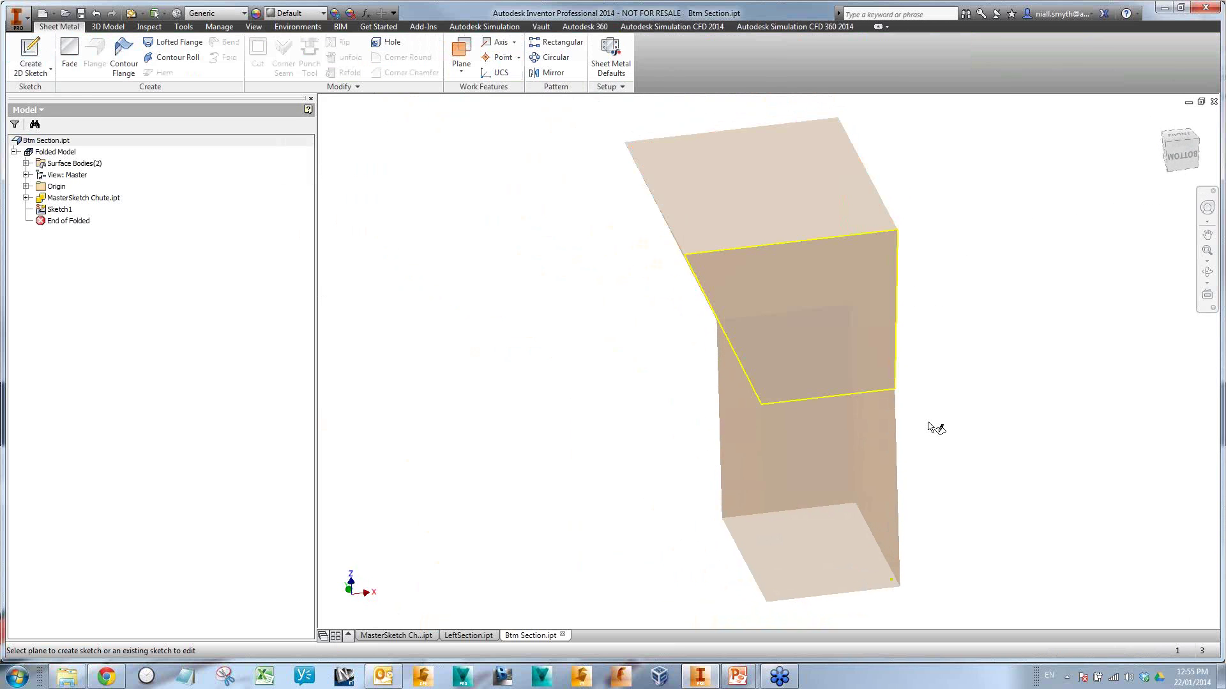
left_click(882, 440)
left_click(990, 61)
- Create sheet metal Faces from the lower rectangular profile and the sloped upper profile
key("f")
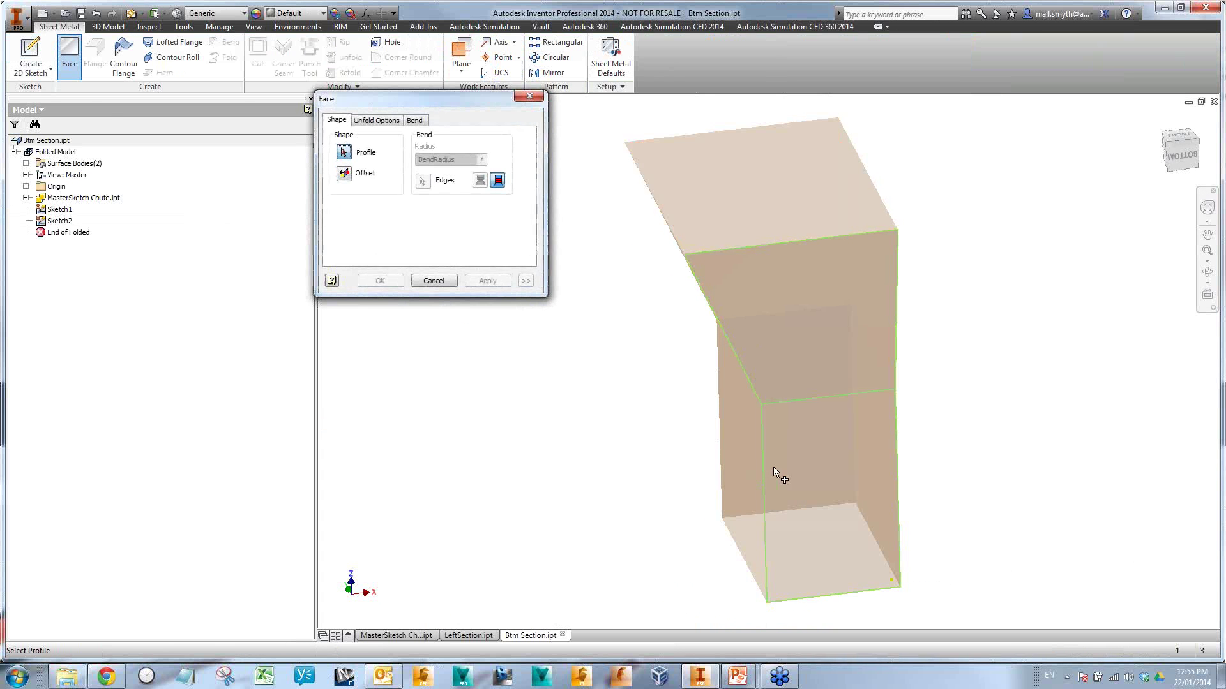
left_click(848, 469)
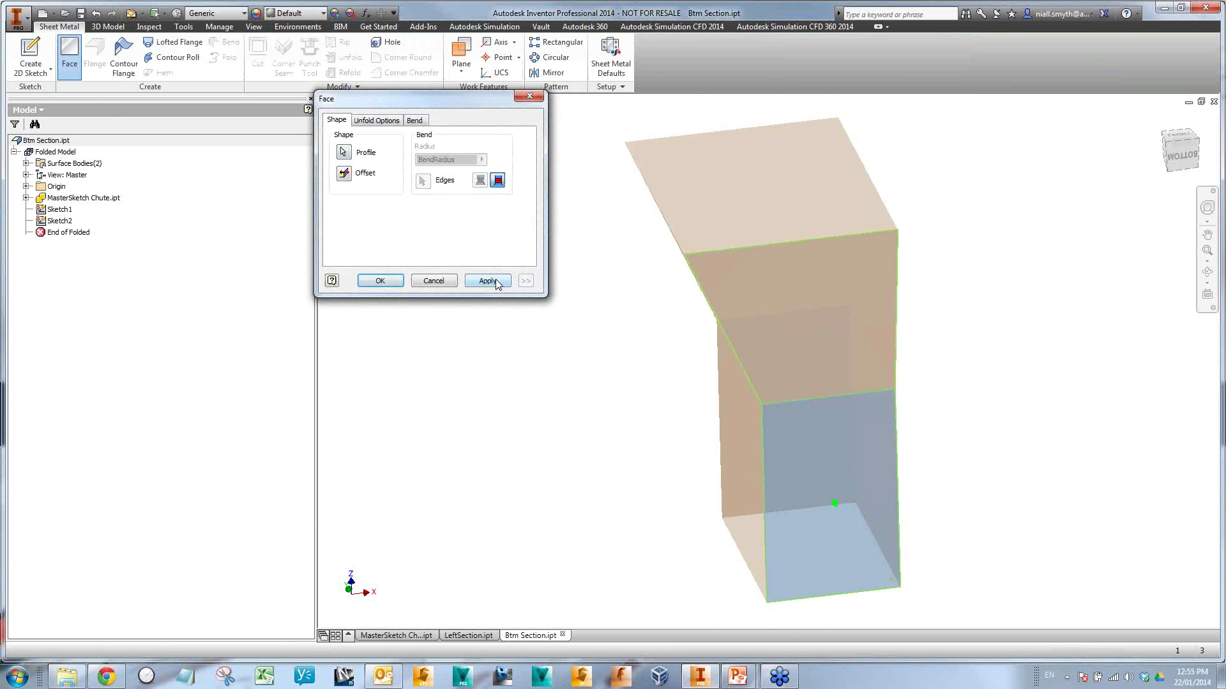
left_click(497, 283)
left_click(863, 332)
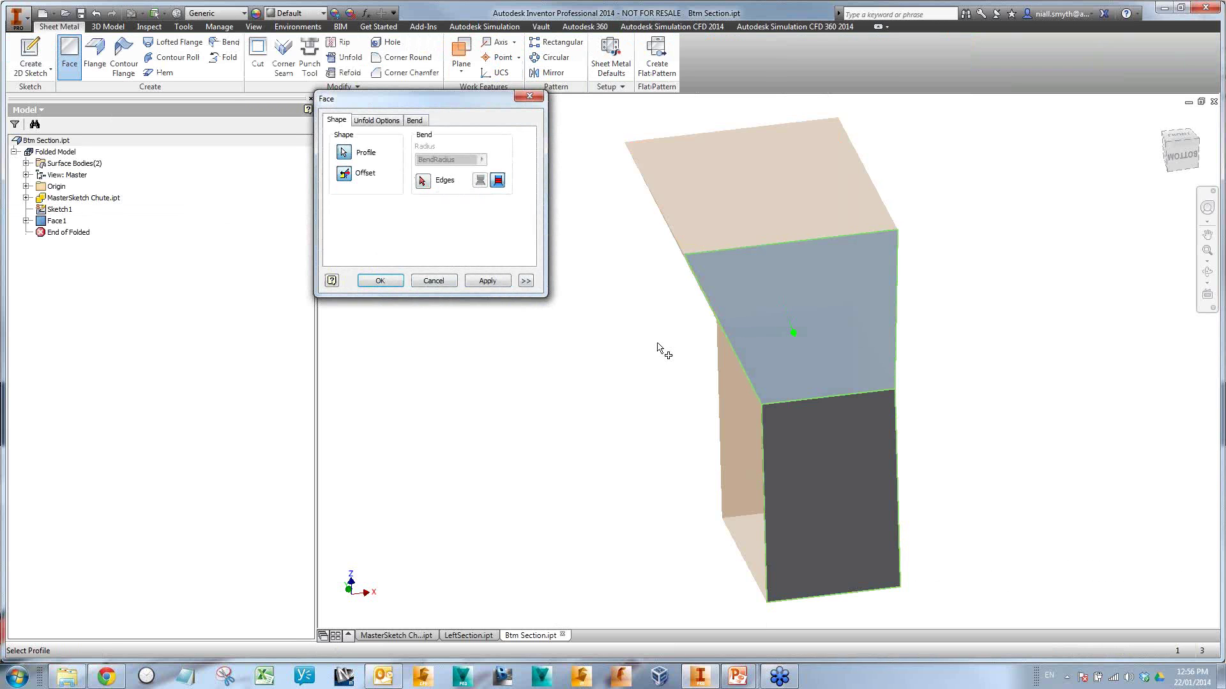
left_click(385, 283)
- Override the rule thickness in the Btm Section's sheet metal defaults with the Assy_Thickness parameter
left_click(611, 73)
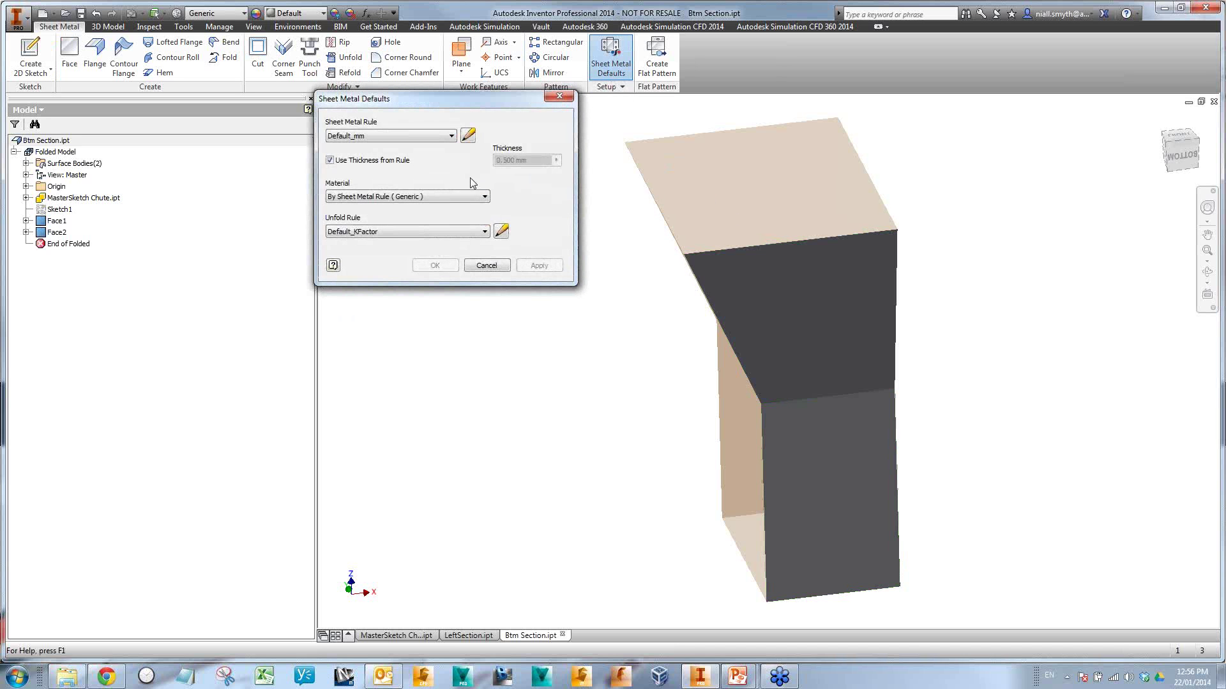
left_click(368, 161)
left_click(557, 160)
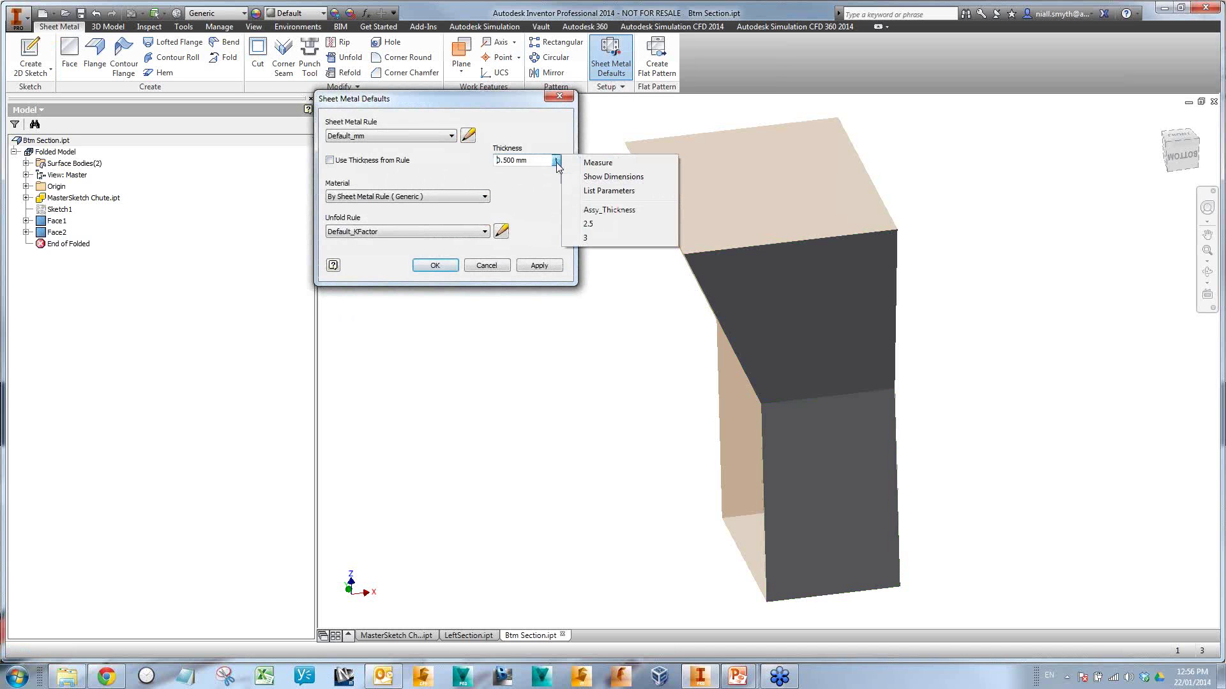
left_click(623, 209)
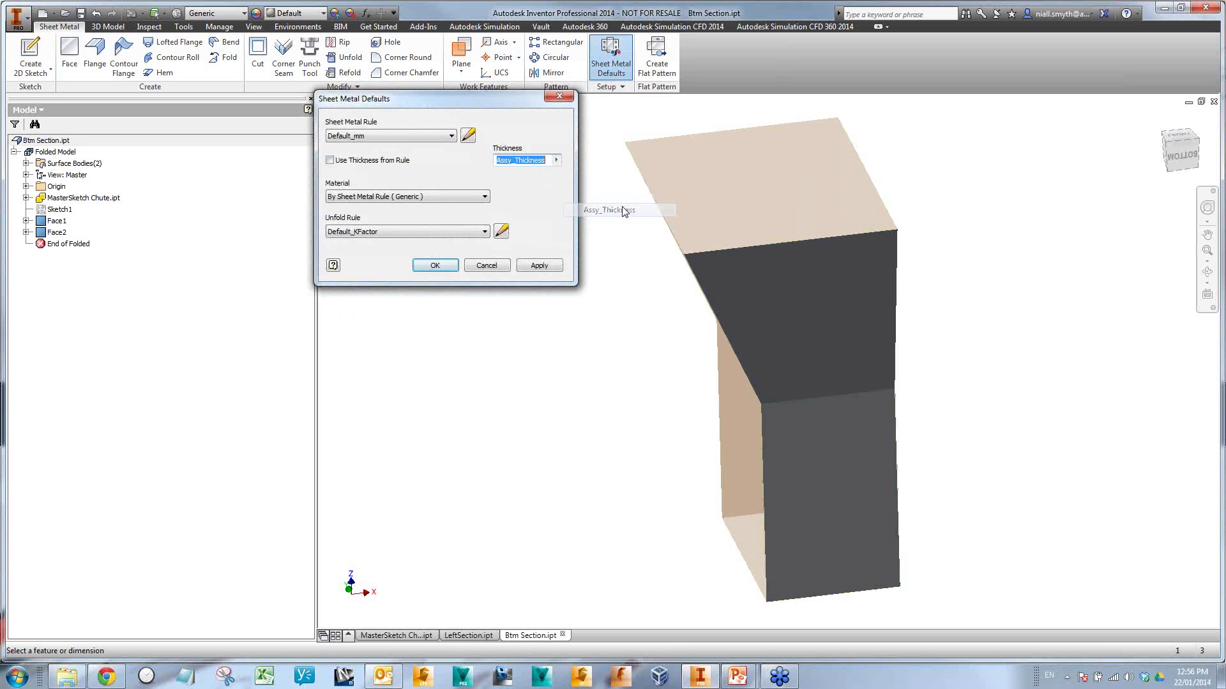
left_click(435, 265)
- Add a 90-degree flange with FlangeLength height along the Btm Section's lowest edge and save the part with its dependents
left_click(107, 74)
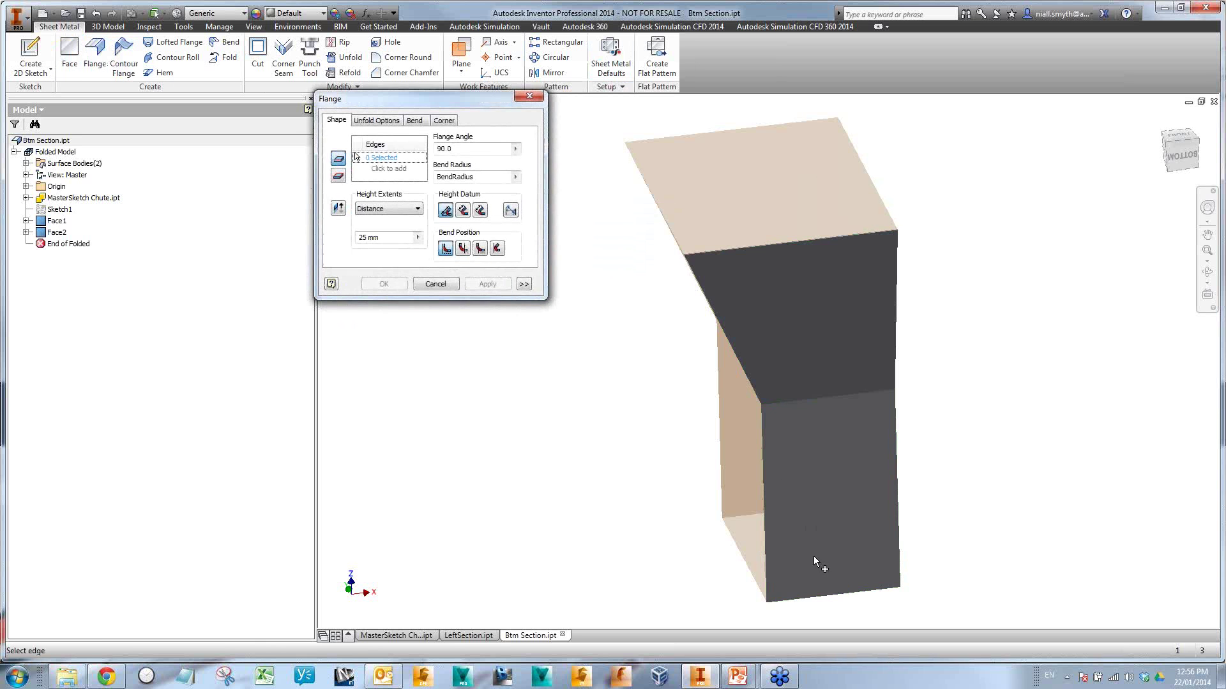
left_click(816, 595)
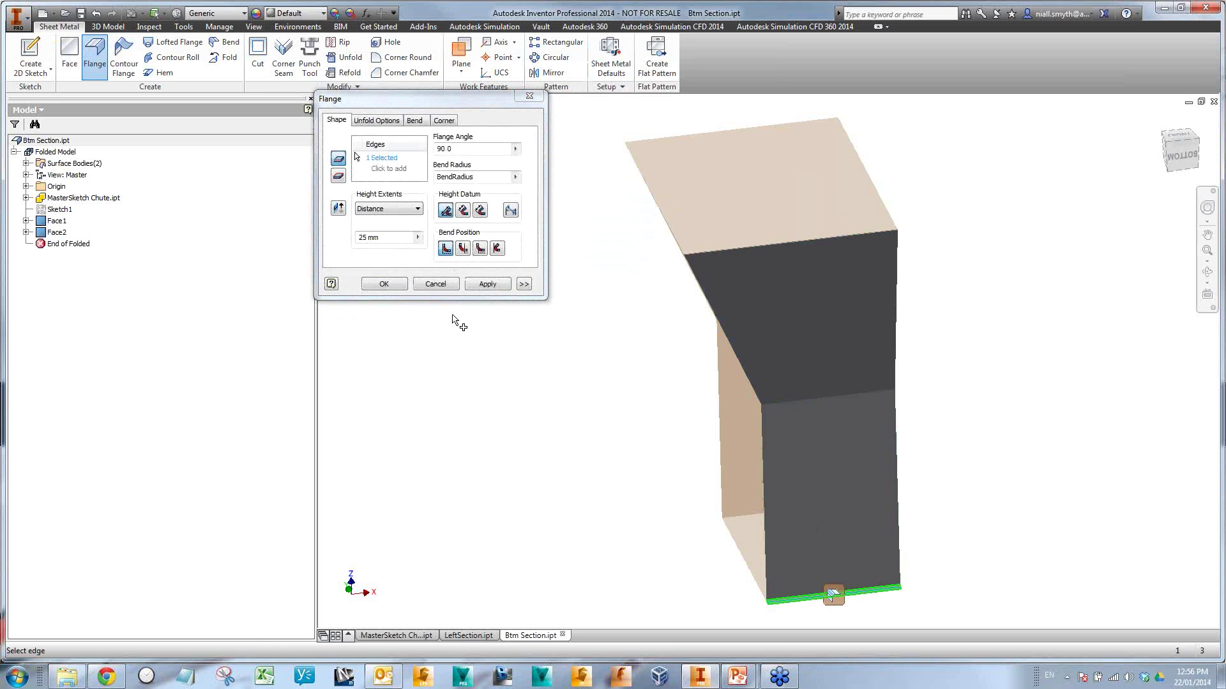
left_click(418, 238)
left_click(468, 287)
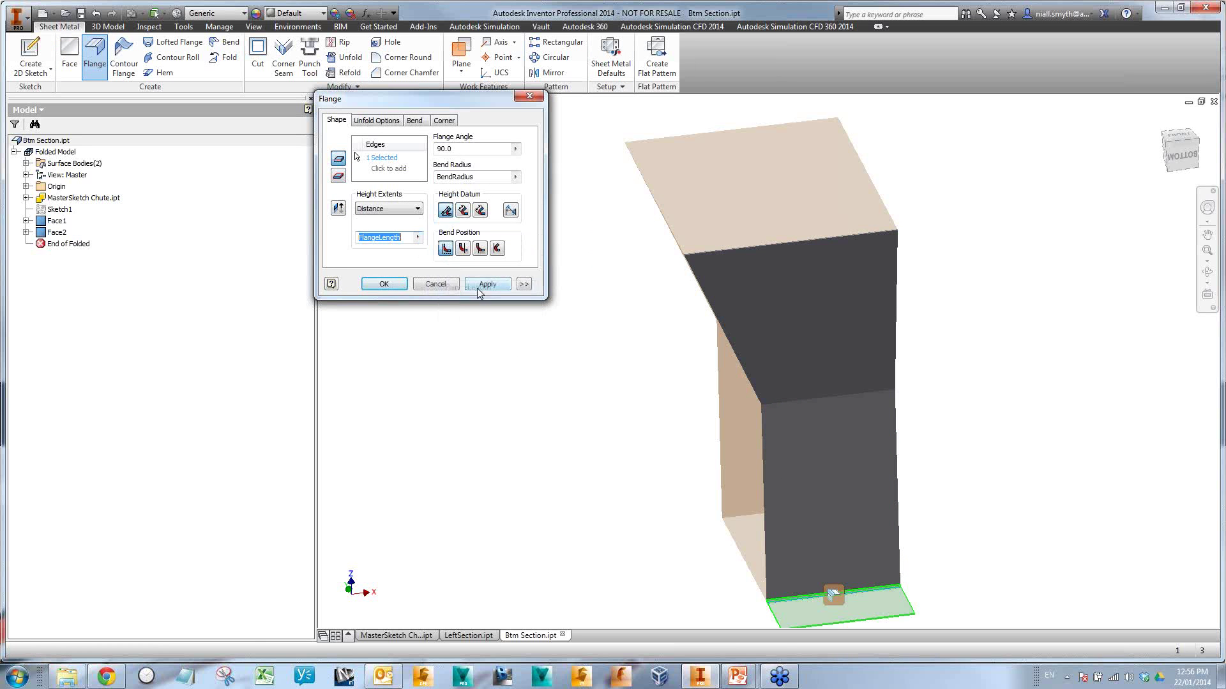
left_click(383, 284)
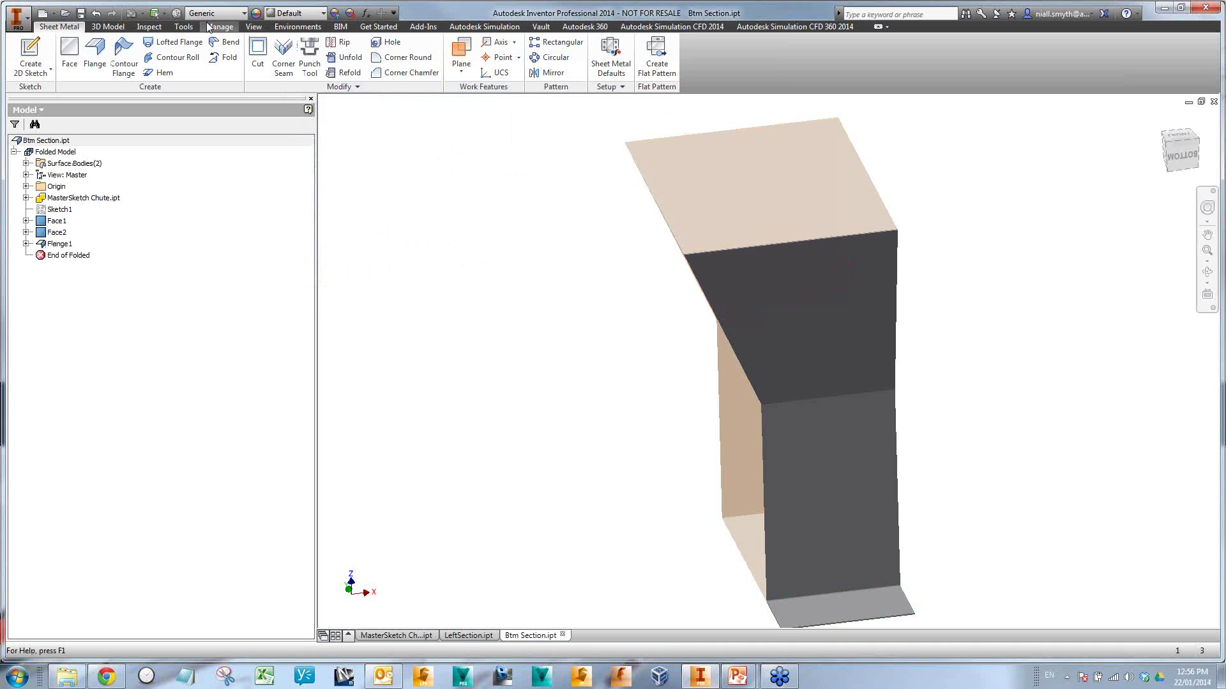
left_click(82, 13)
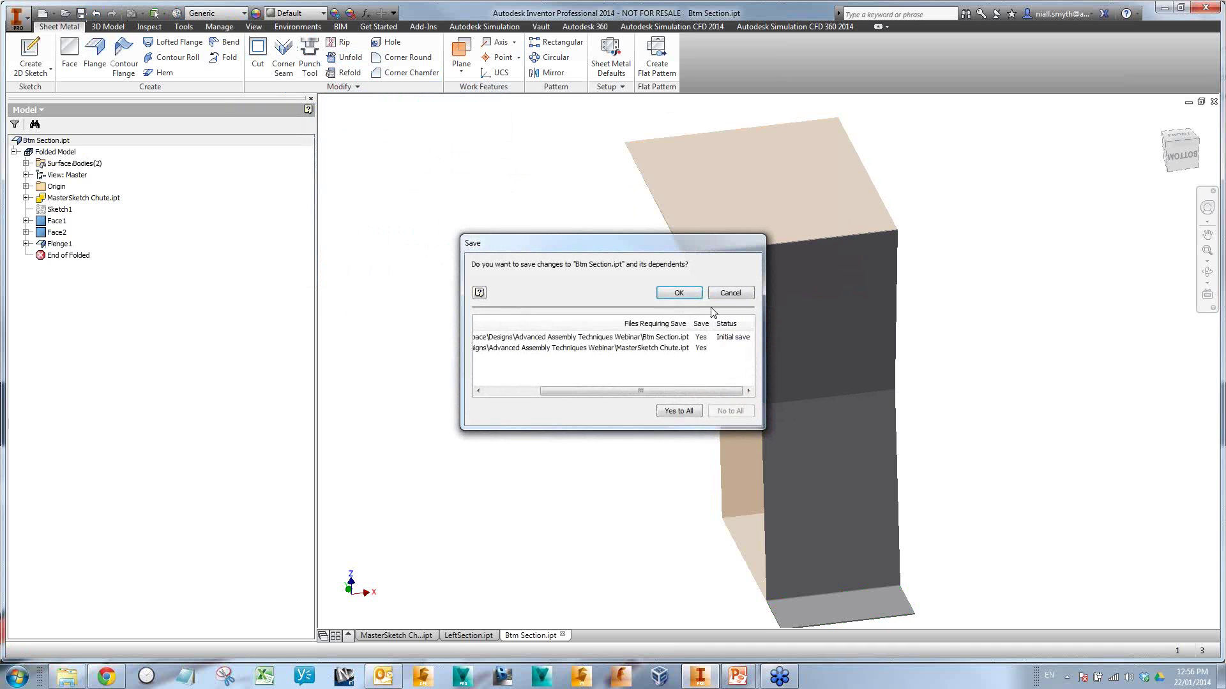
left_click(679, 293)
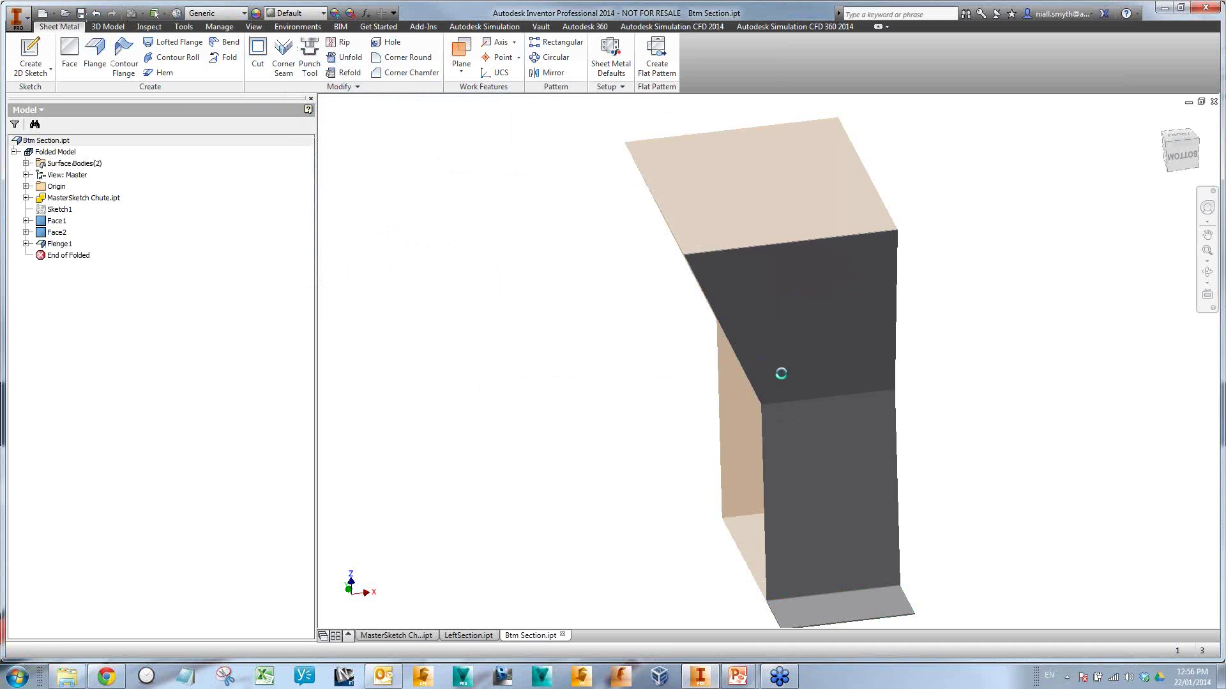
- Start deriving a part named Right Section from MasterSketch Chute, using the Sheet Metal.ipt template without a target assembly
left_click(411, 636)
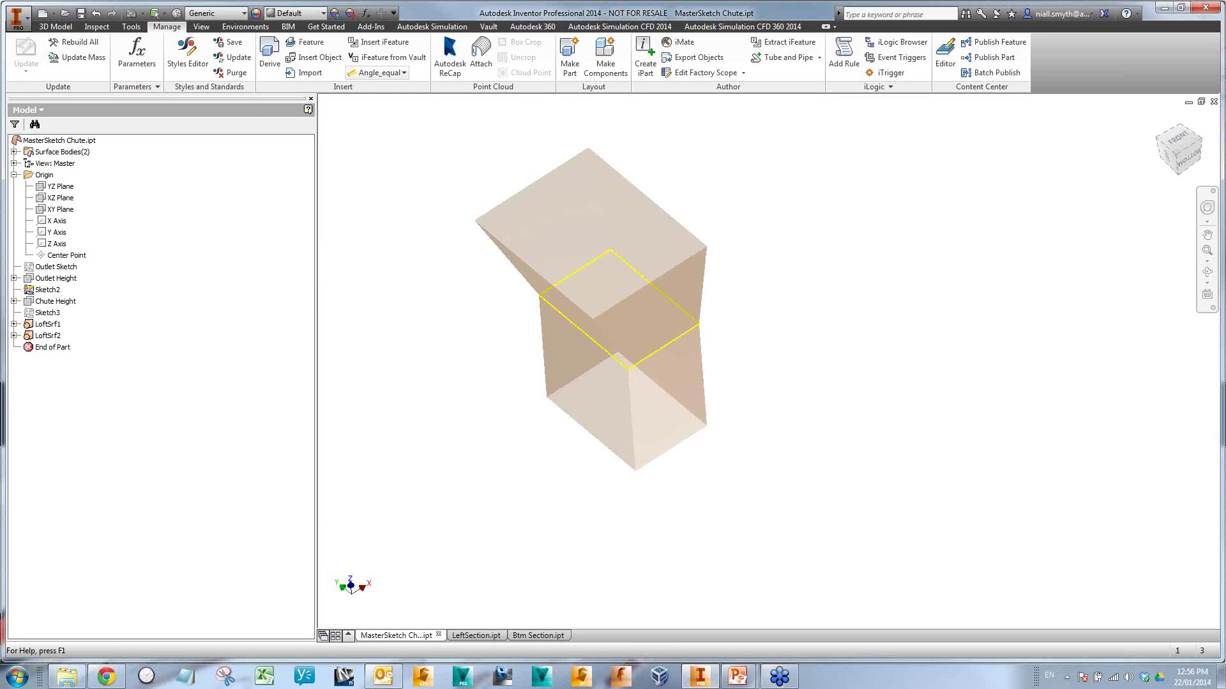
middle_click_drag(1140, 269, 1055, 297, "shift")
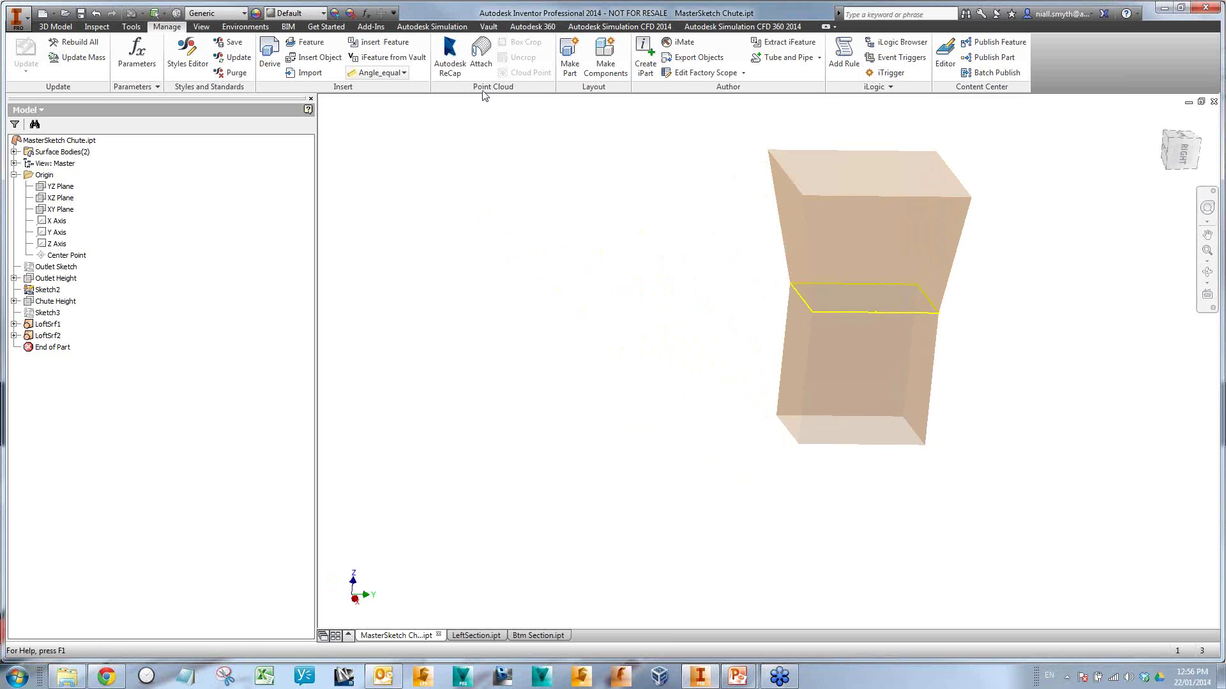
left_click(570, 57)
type("Right Section")
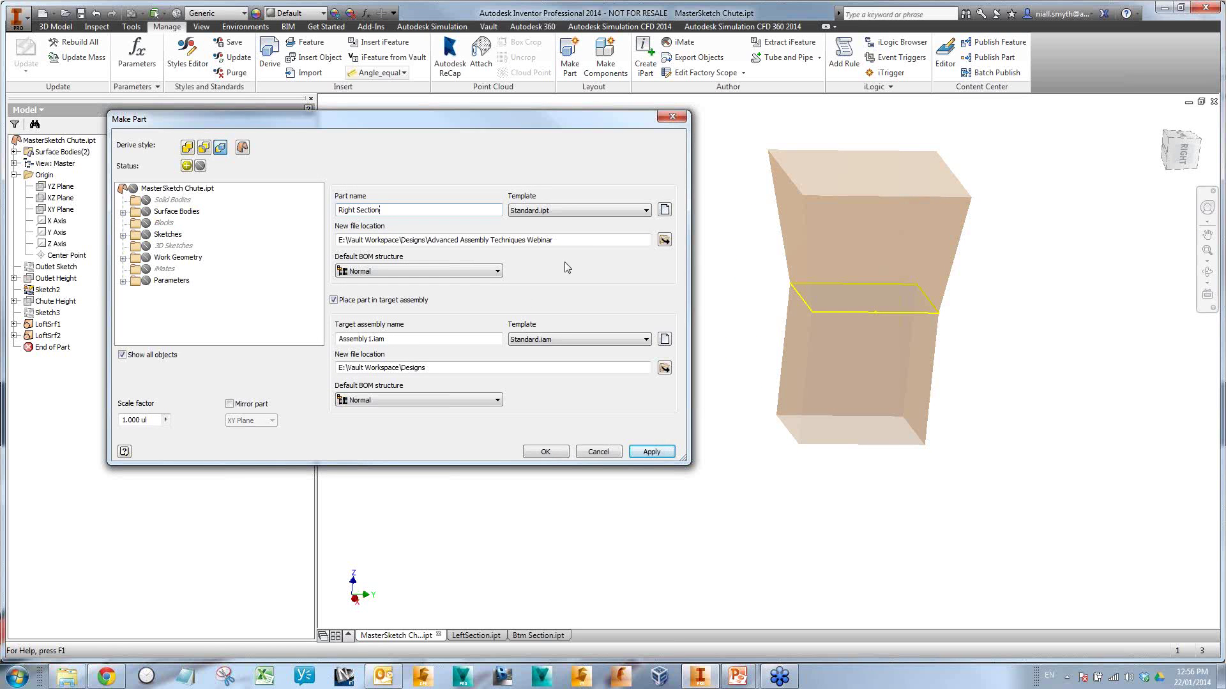
left_click(397, 301)
left_click(645, 210)
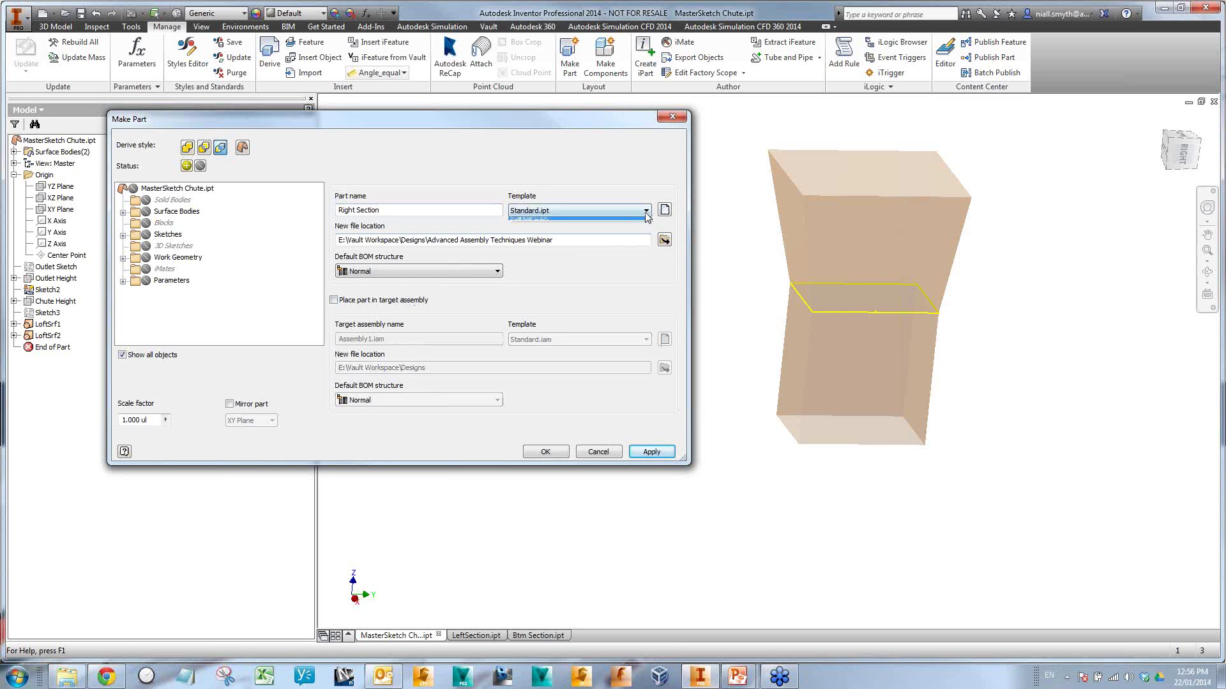
left_click(613, 222)
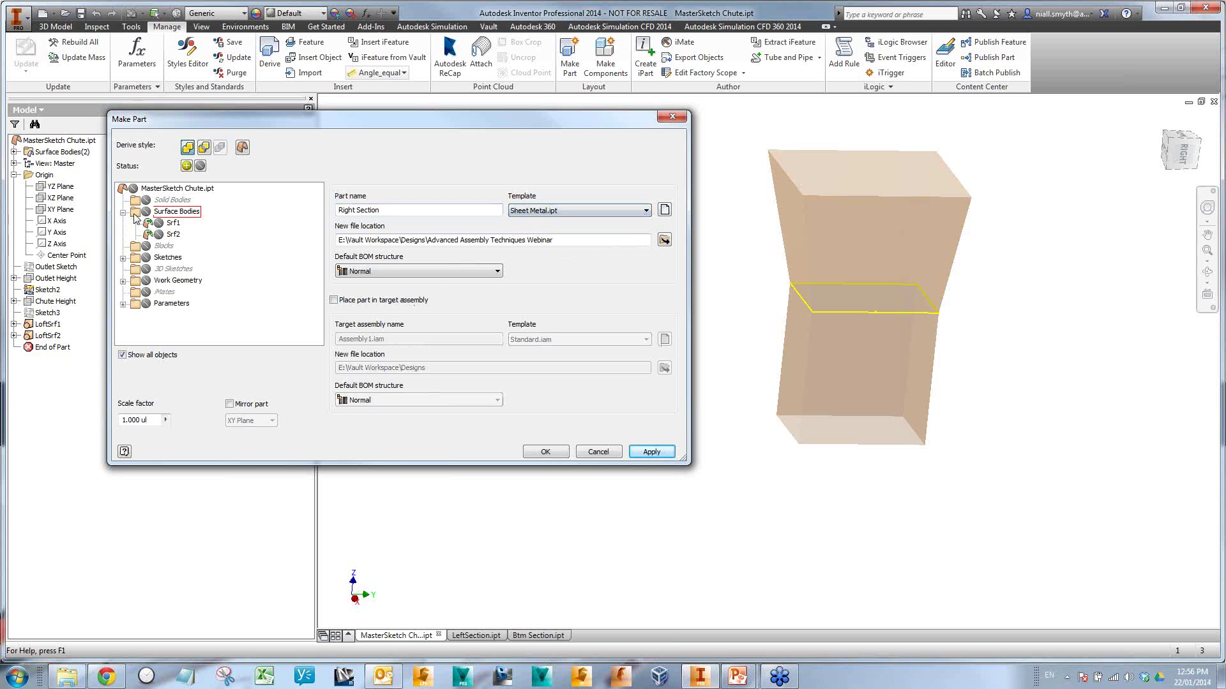
- Include surface bodies Srf1 and Srf2 plus the user parameters FlangeLength and Assy_Thickness, and create the Right Section part
left_click(123, 259)
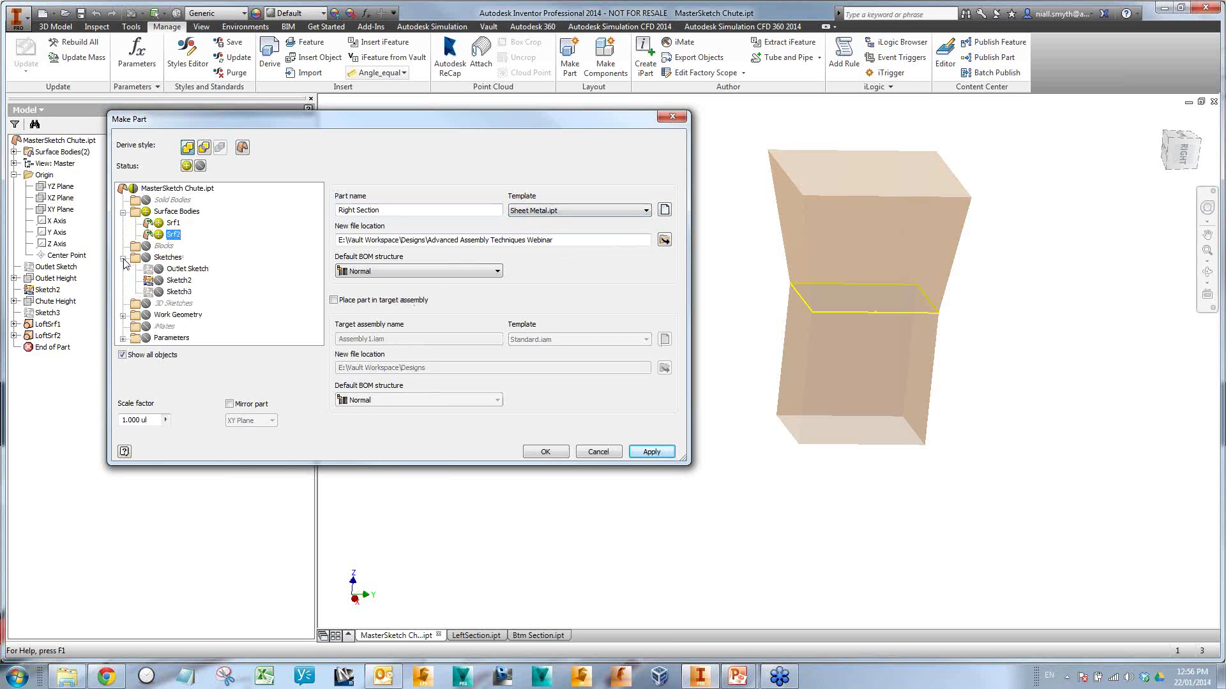
left_click(123, 338)
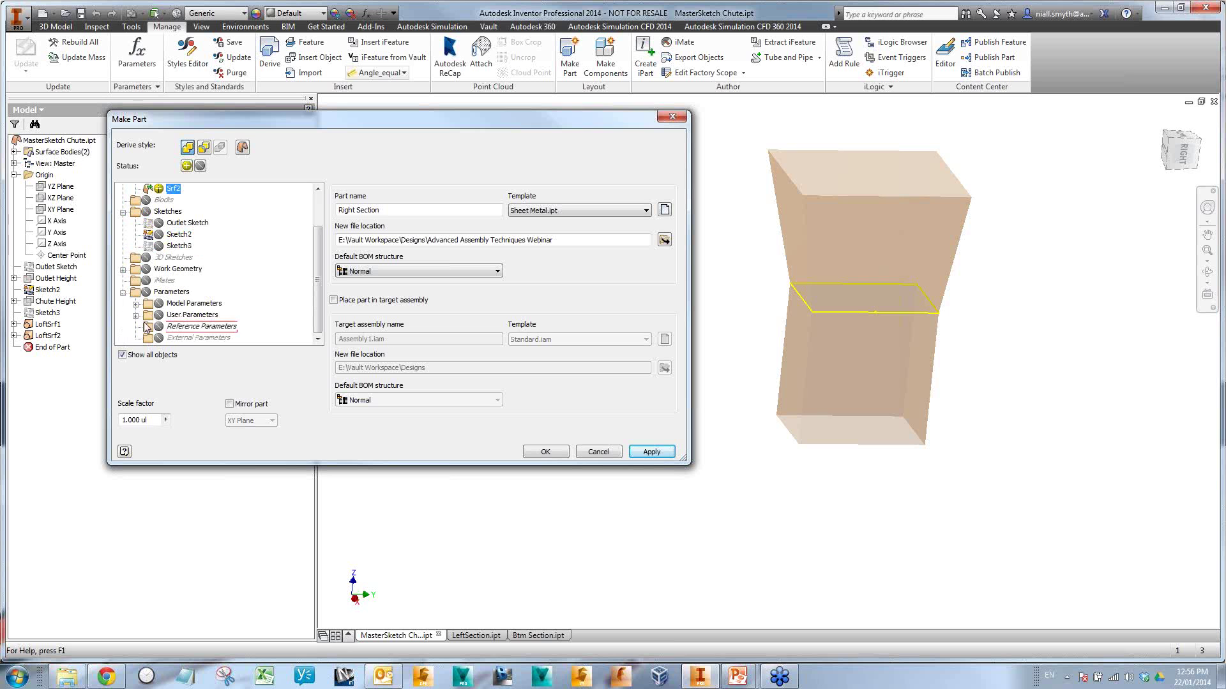
scroll(142, 309, "up", 1)
scroll(150, 338, "down", 1)
left_click(136, 316)
left_click(171, 327)
left_click(171, 339)
left_click(555, 452)
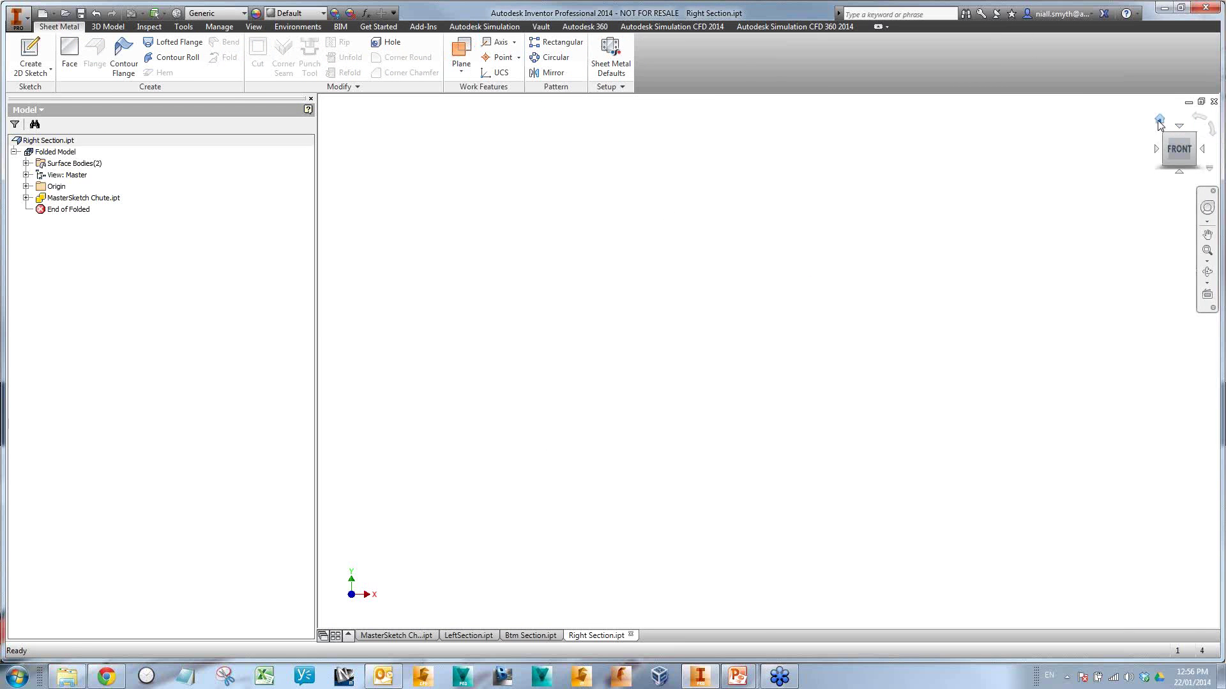
- Create separate 2D sketches on the lower and upper surfaces of the chute's right side, using their autoprojected edges
key("F6")
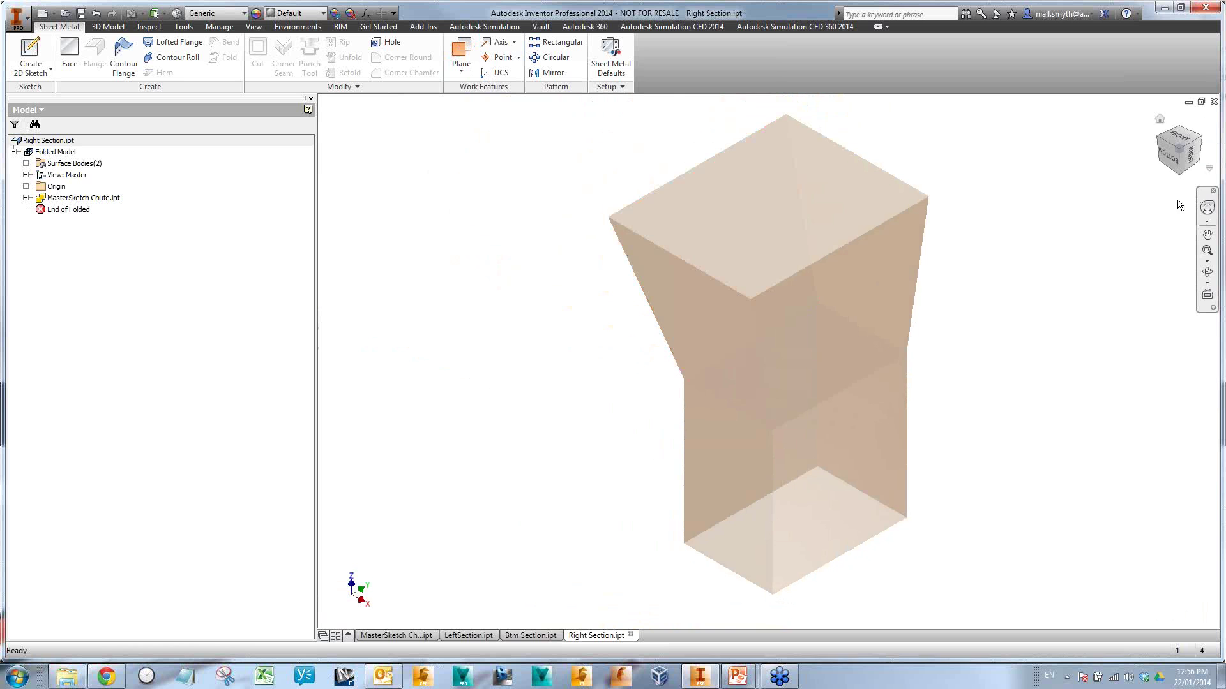
left_click(1187, 155)
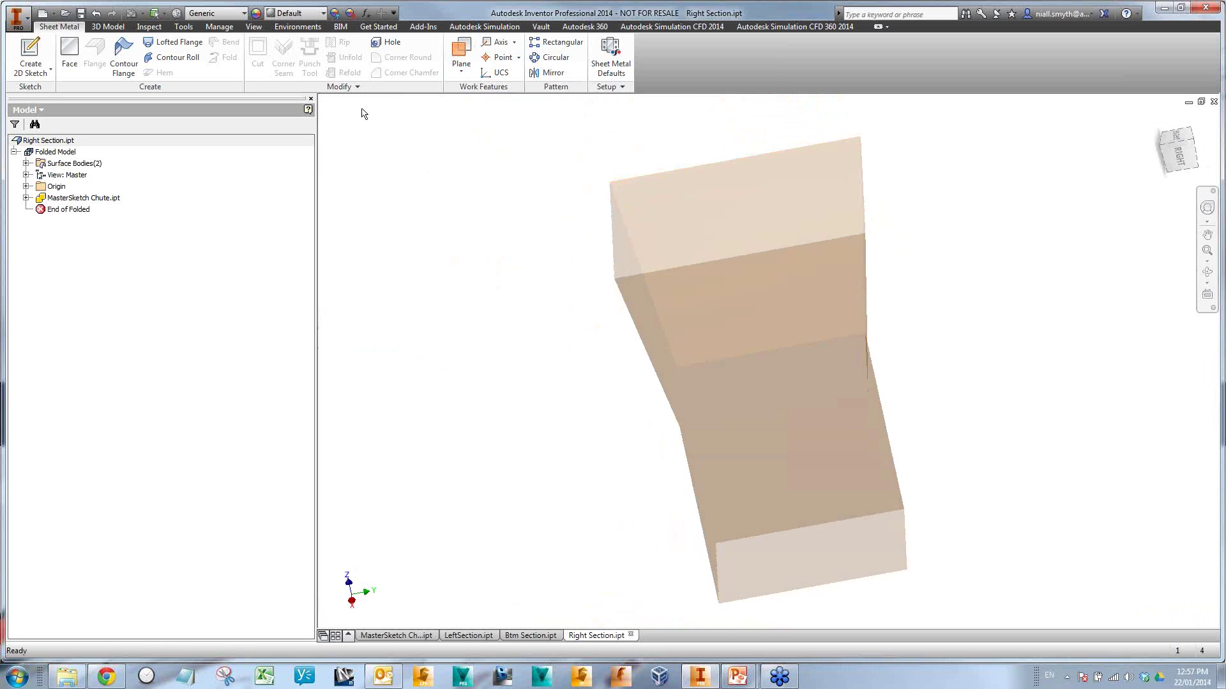
left_click(31, 54)
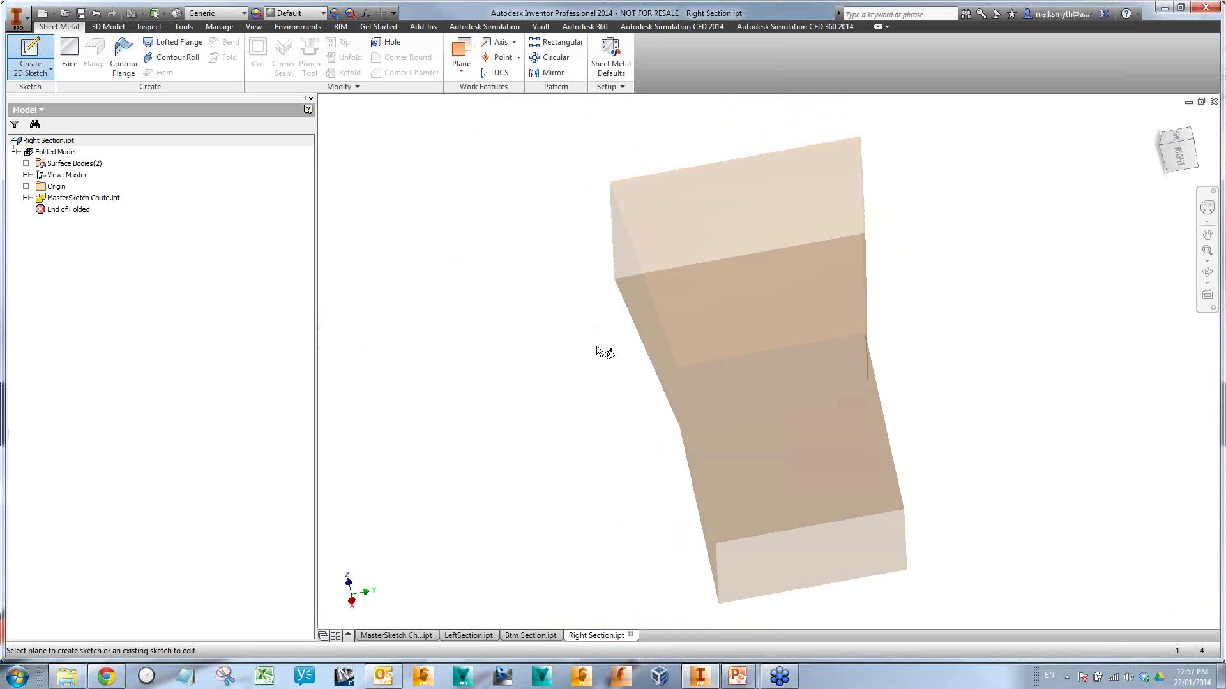
left_click(764, 487)
right_click(987, 261)
left_click(973, 295)
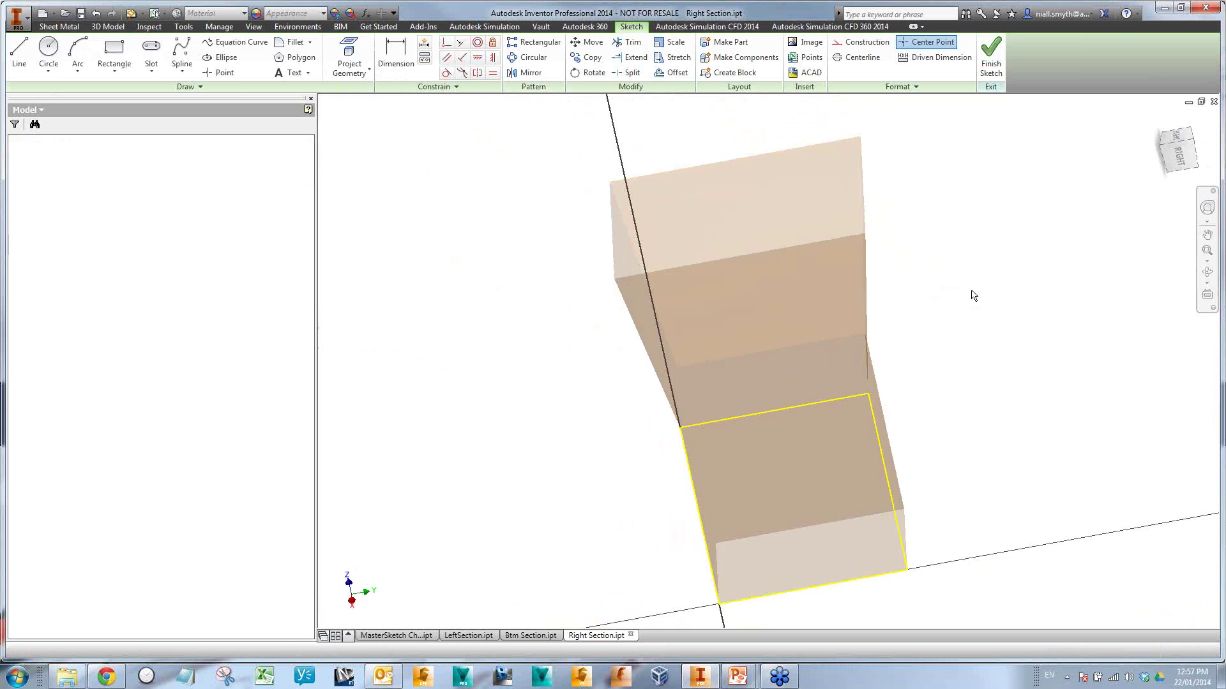
left_click(830, 324)
right_click(969, 341)
left_click(969, 376)
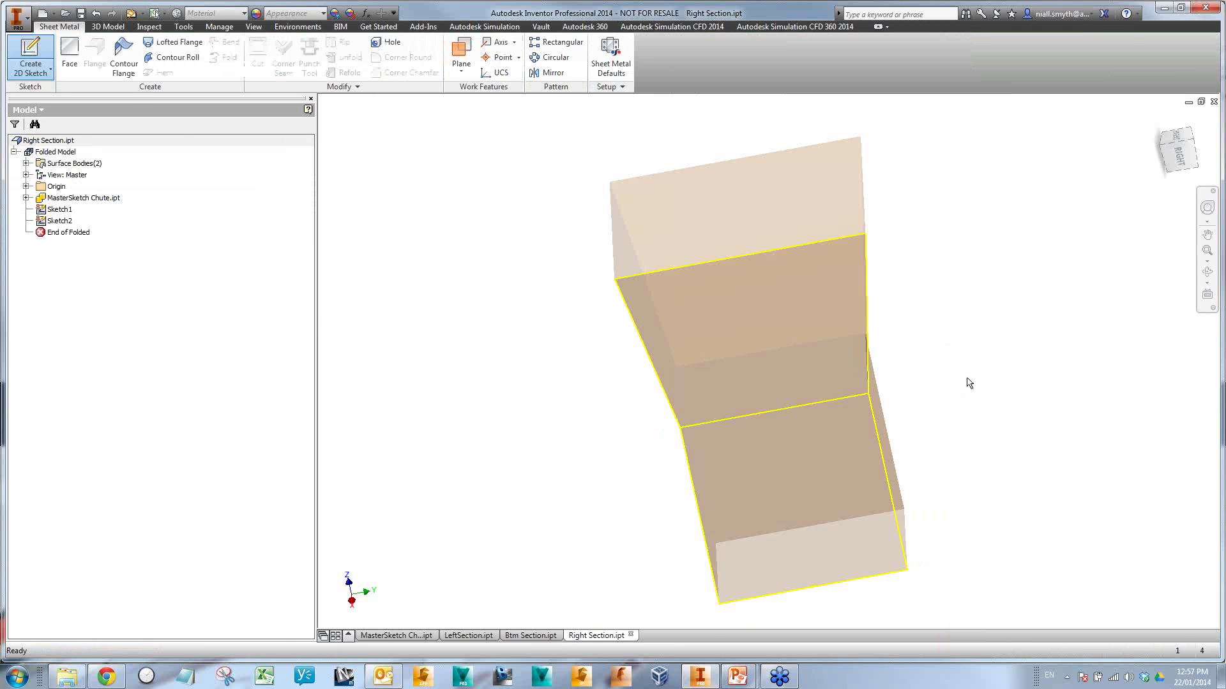
- Create sheet metal Faces from the Right Section's lower profile and its adjoining upper profile
left_click(66, 62)
left_click(804, 488)
left_click(486, 280)
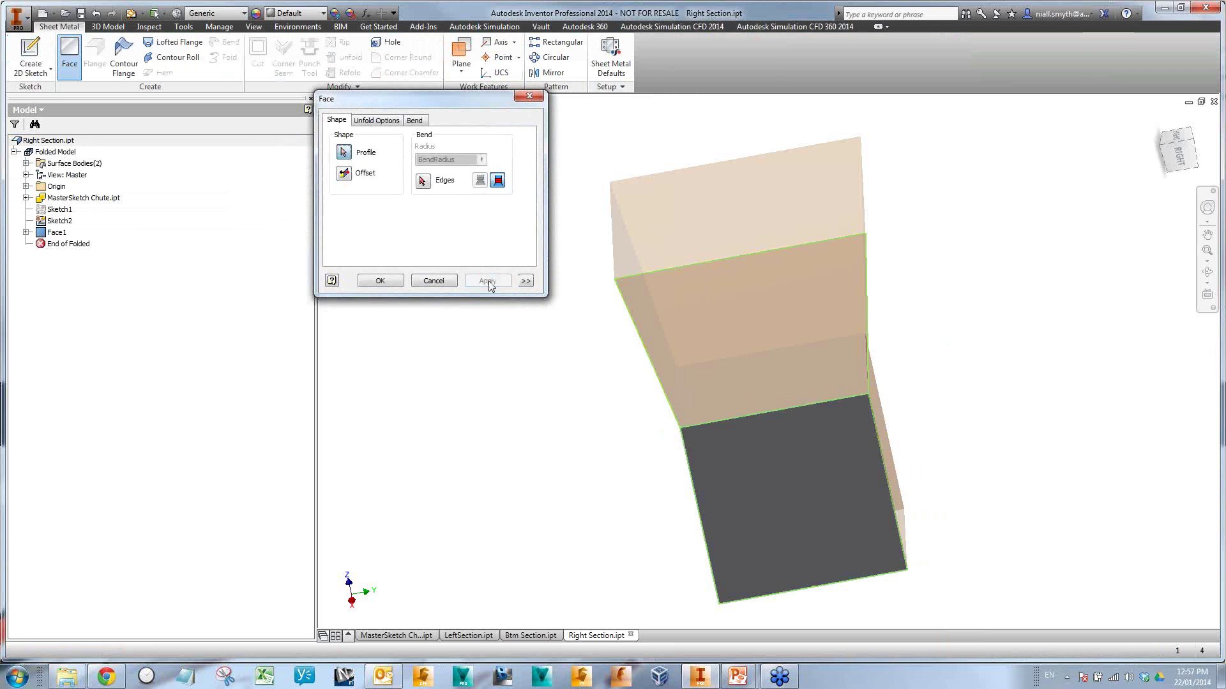
left_click(722, 377)
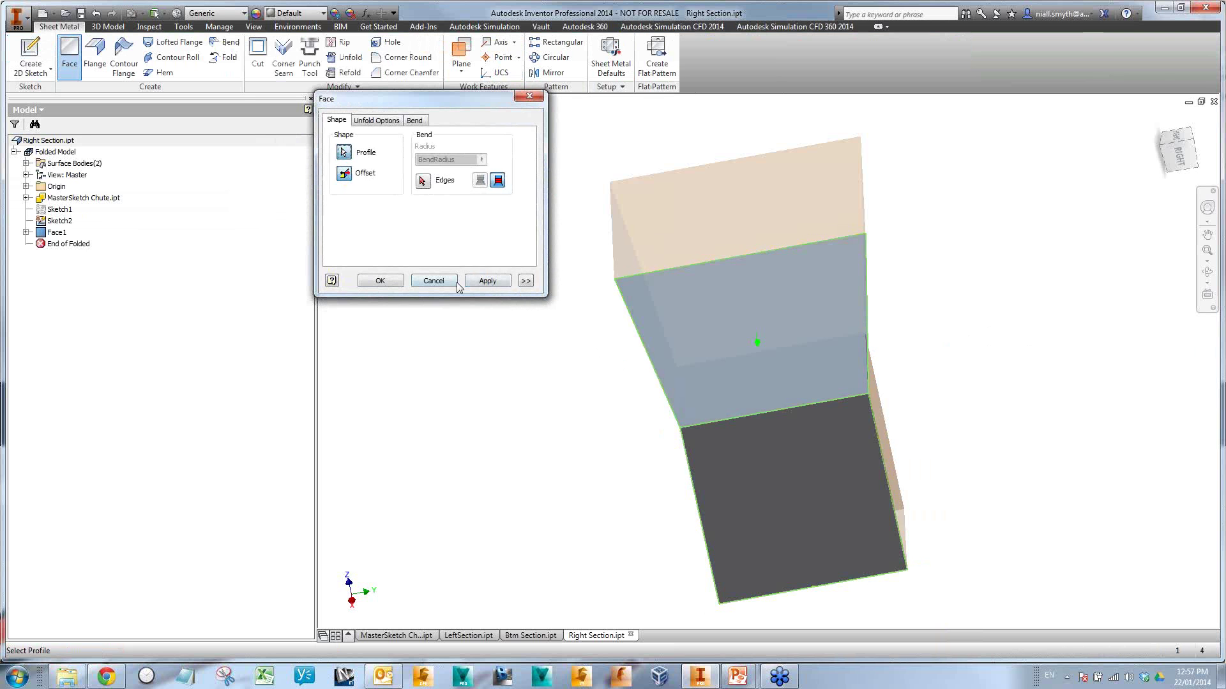
left_click(487, 280)
left_click(434, 281)
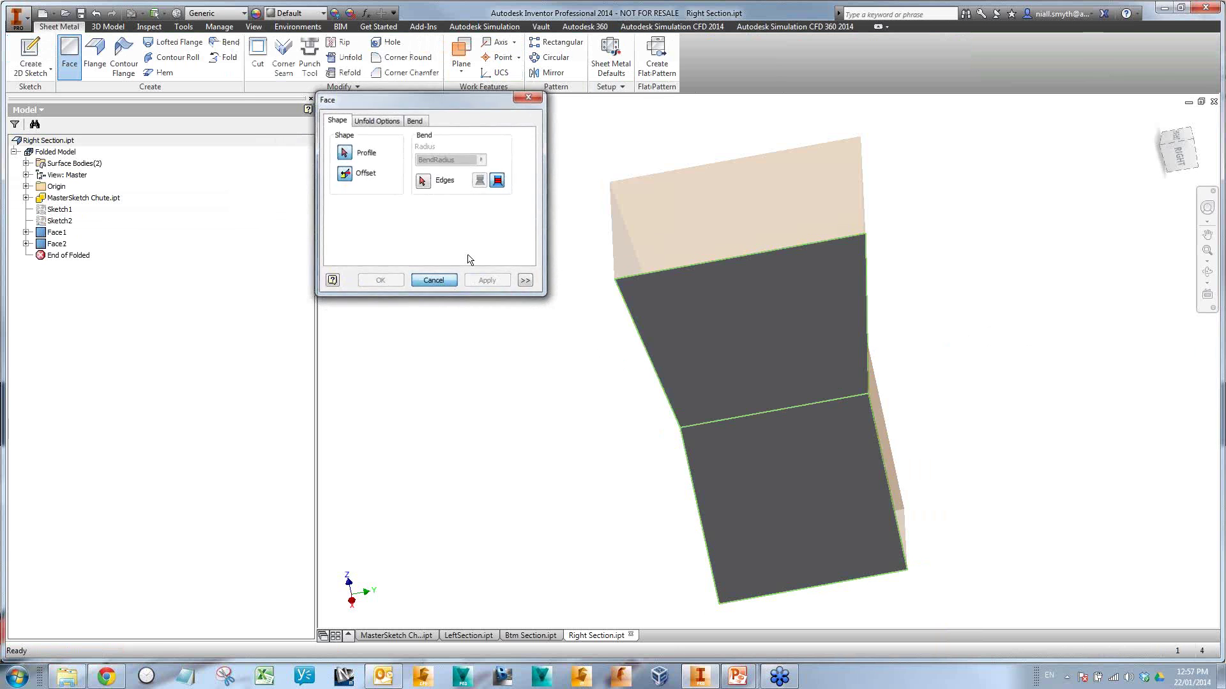
- Turn off the rule thickness for the Right Section and set its sheet metal thickness to Assy_Thickness
left_click(611, 69)
left_click(362, 165)
left_click(556, 160)
left_click(597, 210)
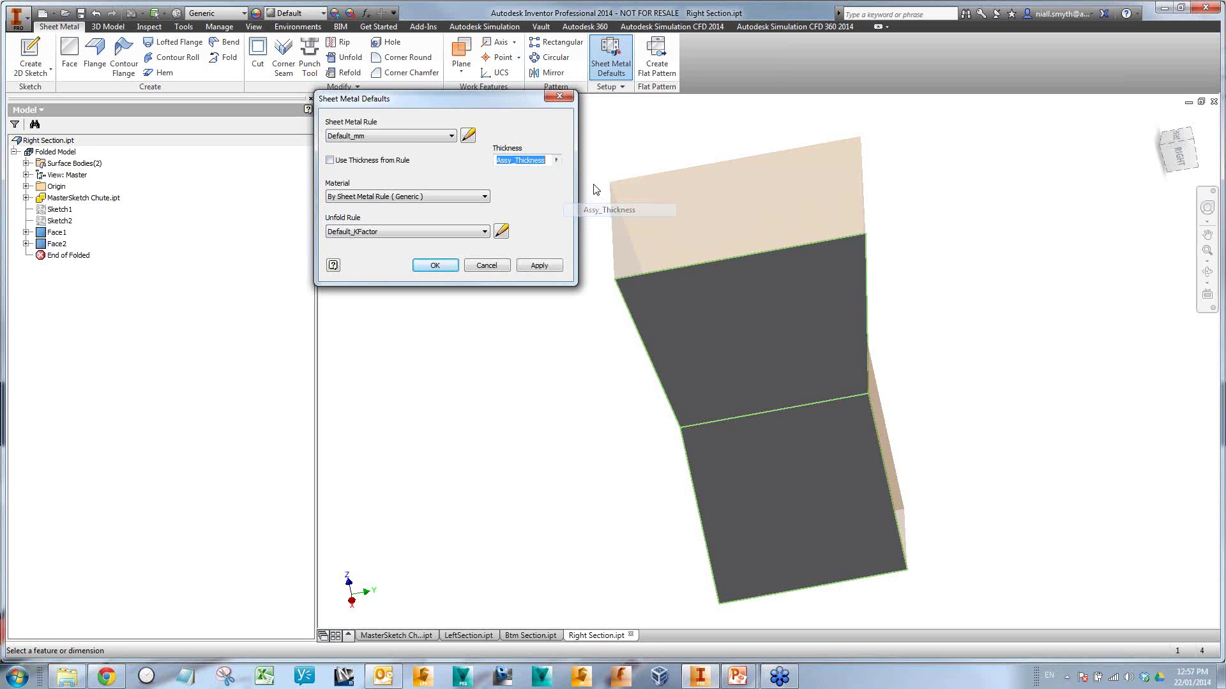
left_click(435, 266)
- Add a 90-degree flange with FlangeLength height along the Right Section's lowest edge and save the part with its dependents
left_click(94, 56)
left_click(821, 593)
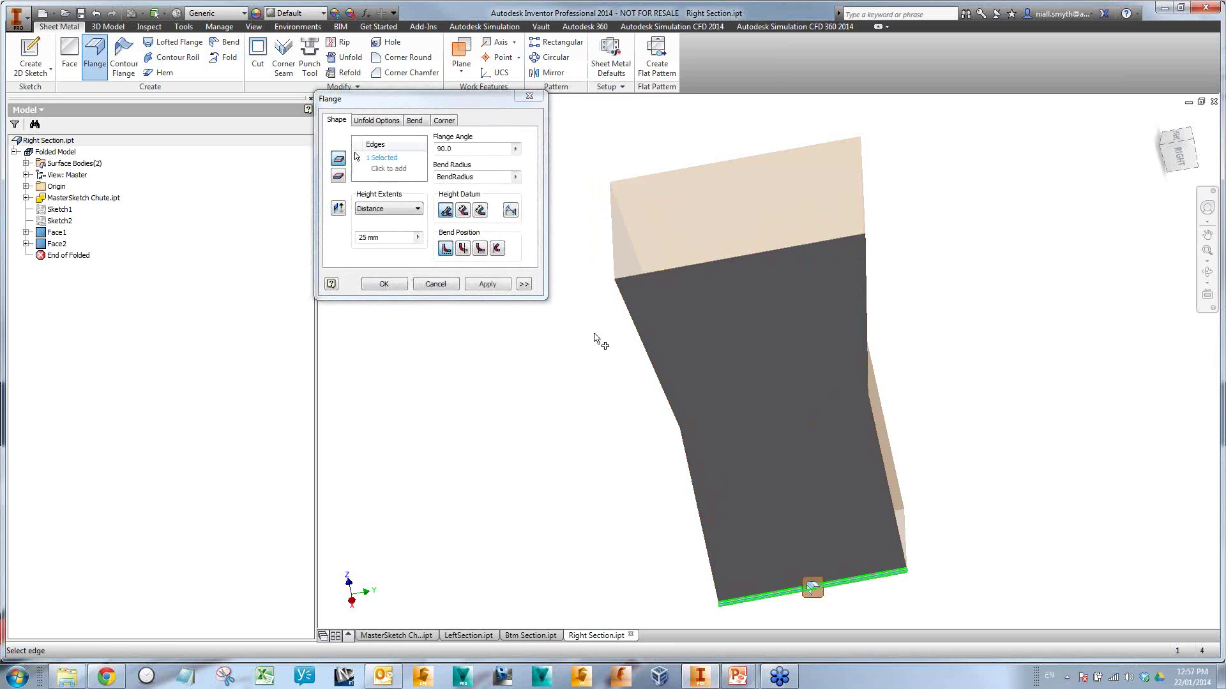
left_click(418, 238)
left_click(474, 286)
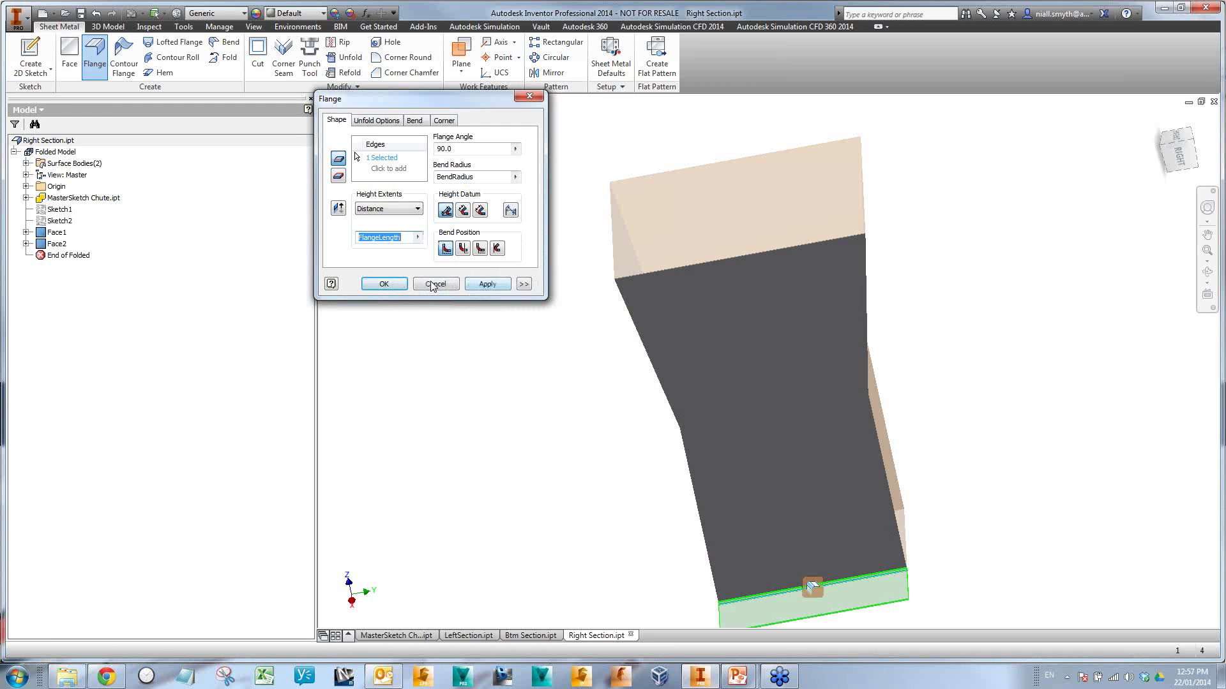
left_click(384, 284)
scroll(545, 361, "down", 2)
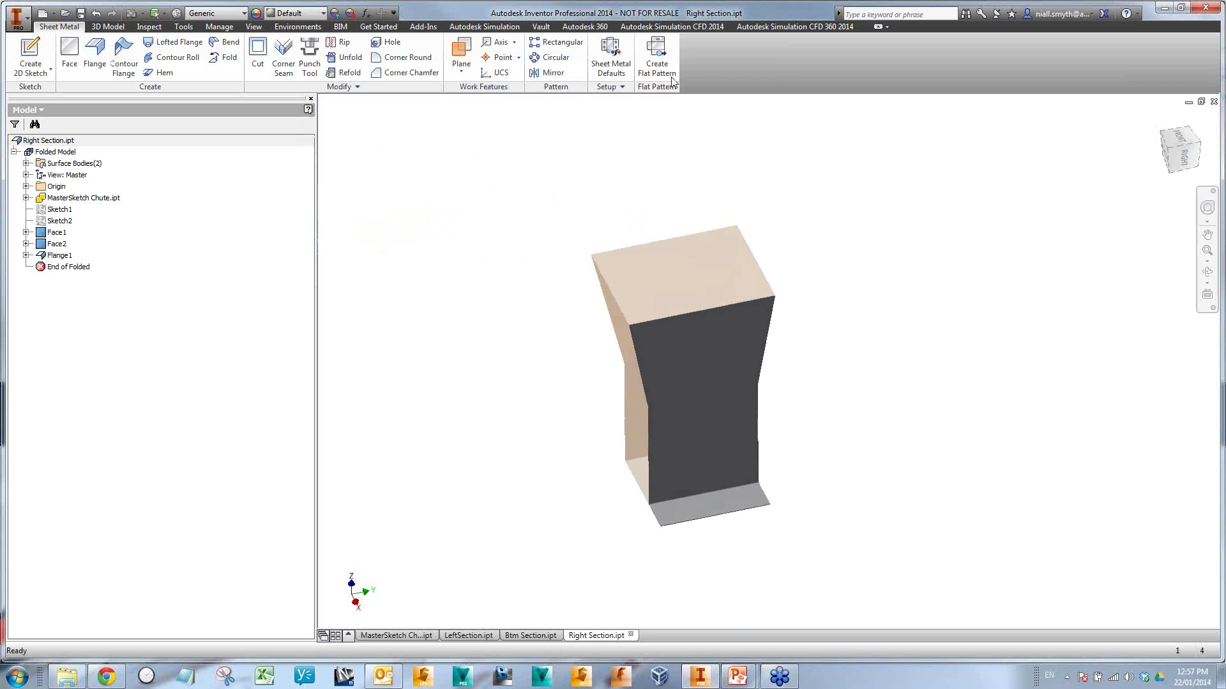
left_click(80, 12)
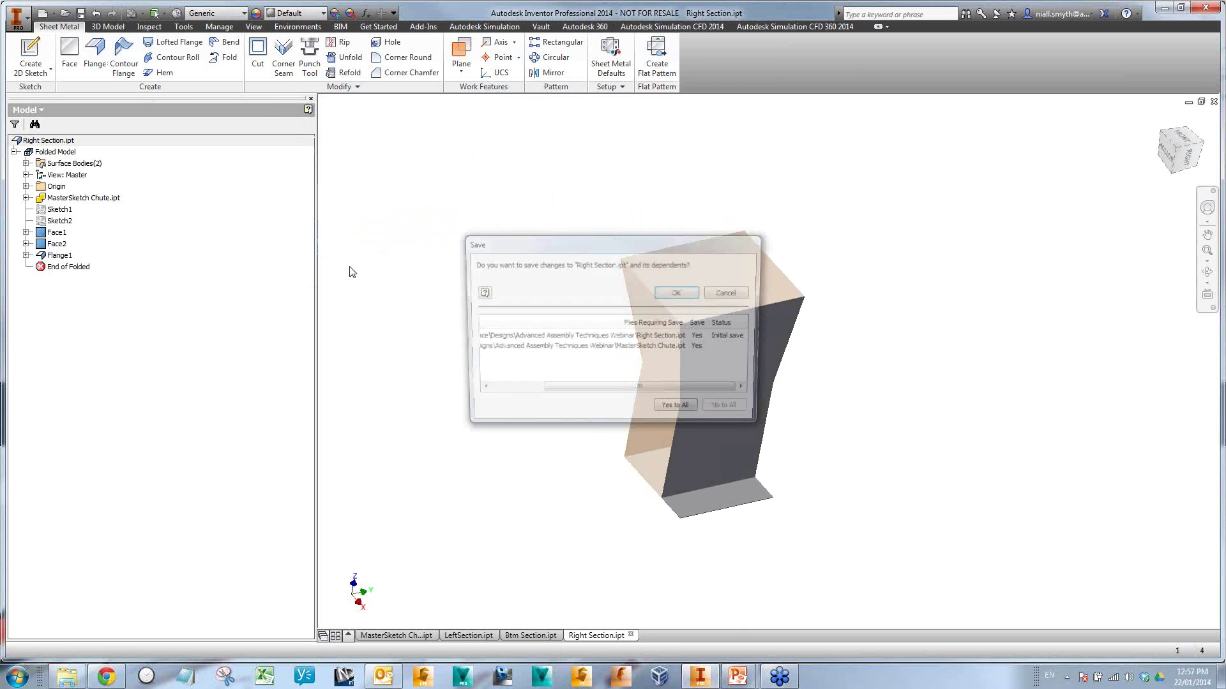
left_click(679, 292)
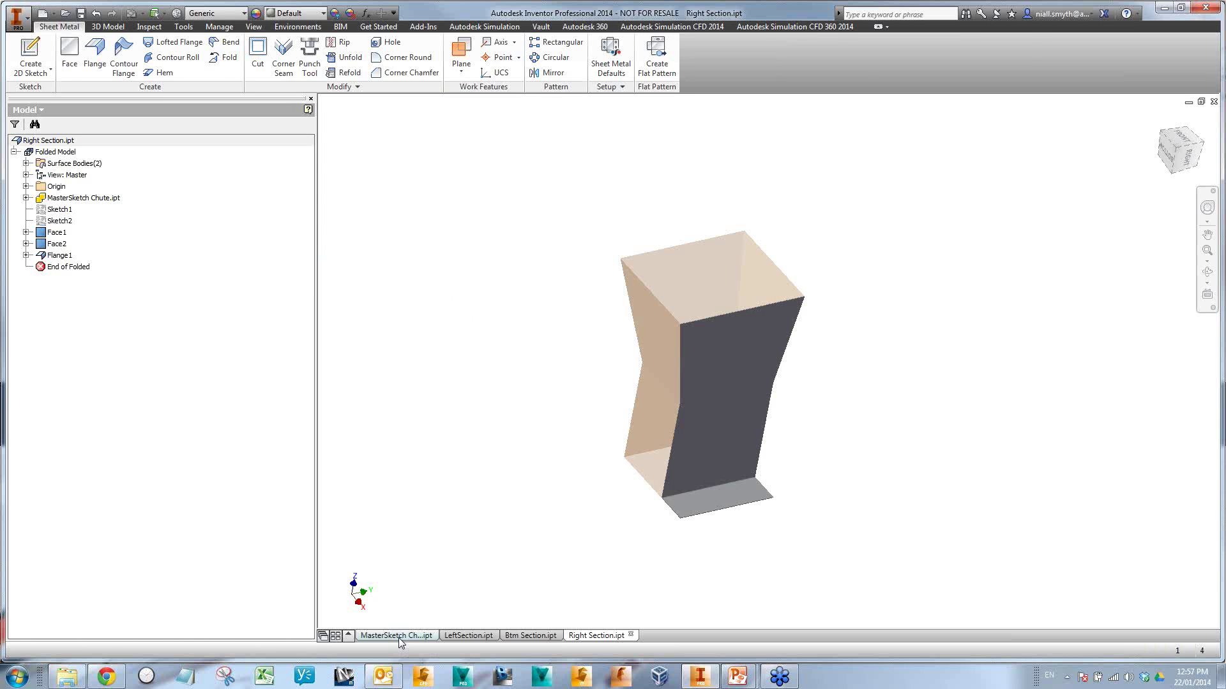
- Set up a derived part named Top Section from MasterSketch Chute using Sheet Metal.ipt, with Srf1 and Srf2 included and no target assembly
left_click(398, 636)
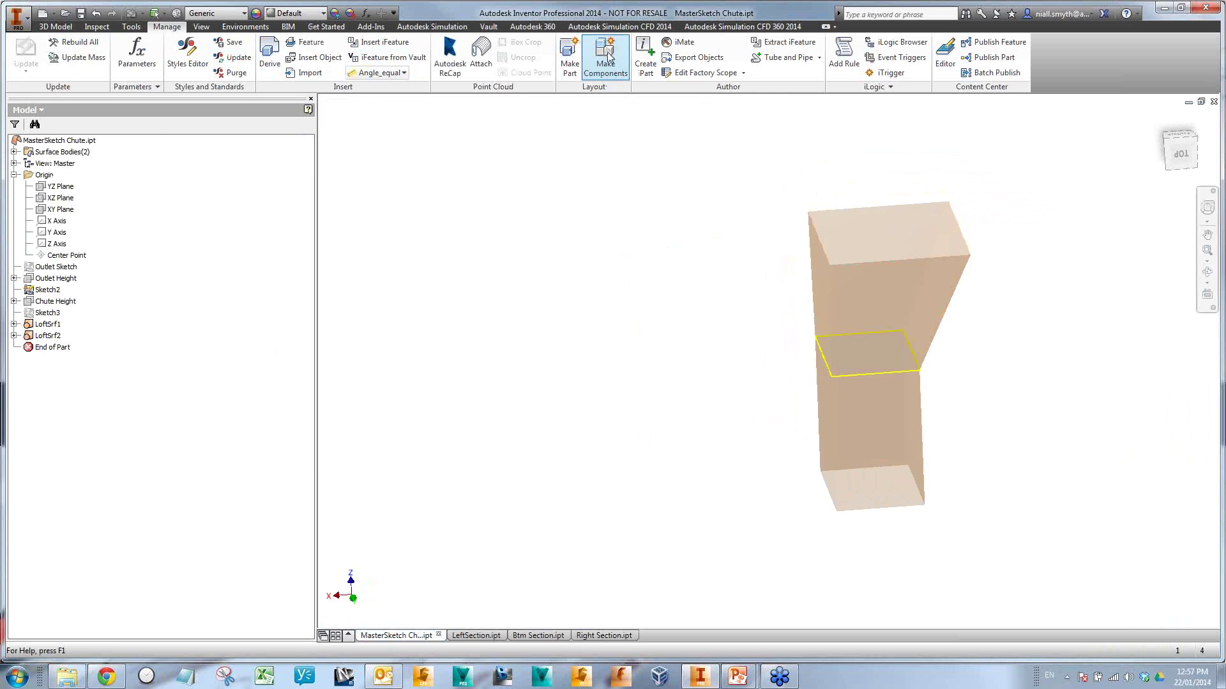
left_click(569, 57)
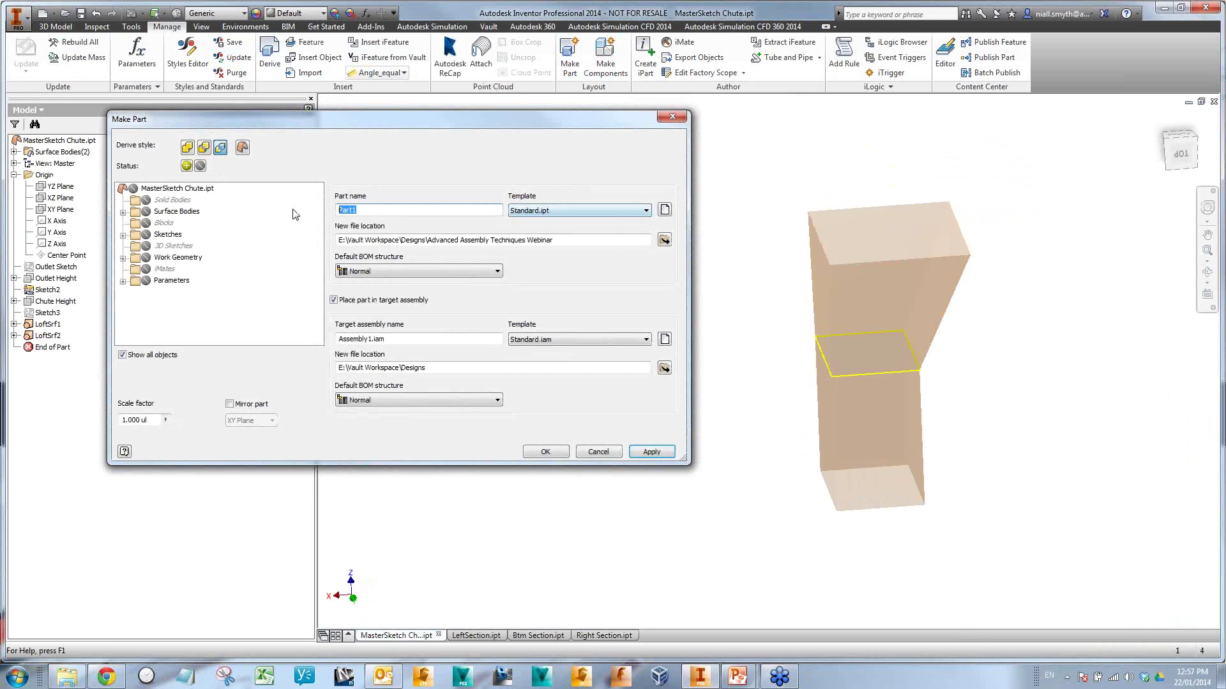
type("Top Section")
left_click(122, 213)
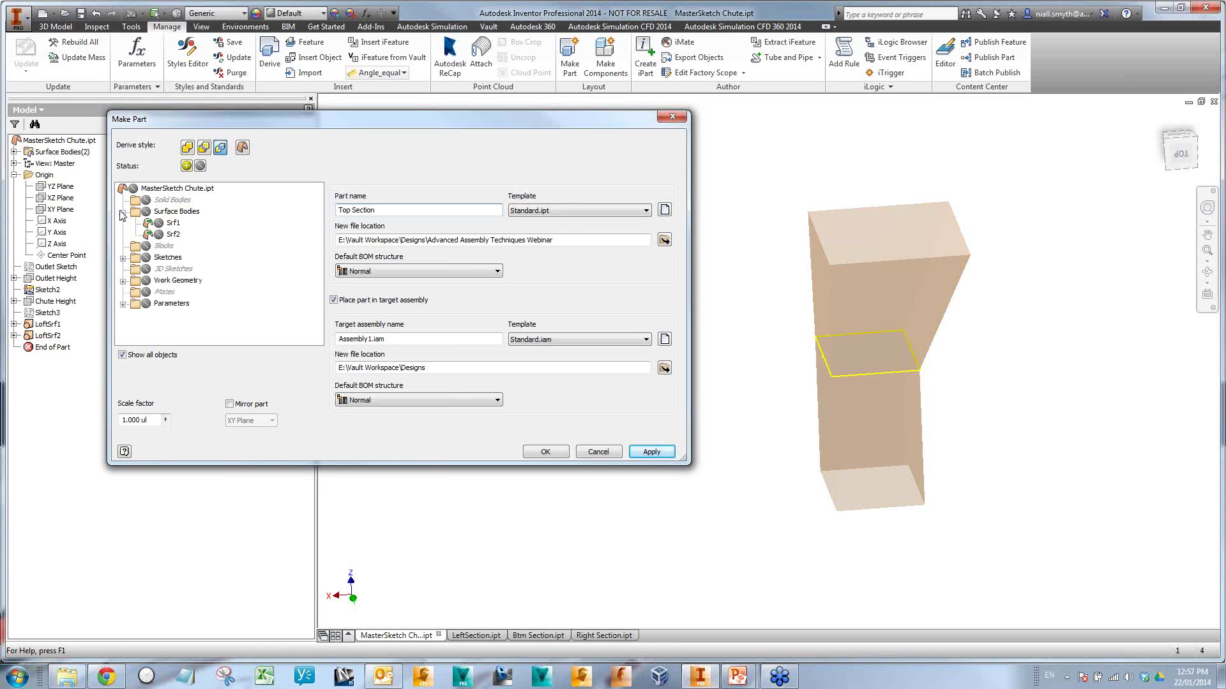
left_click(157, 224)
left_click(158, 235)
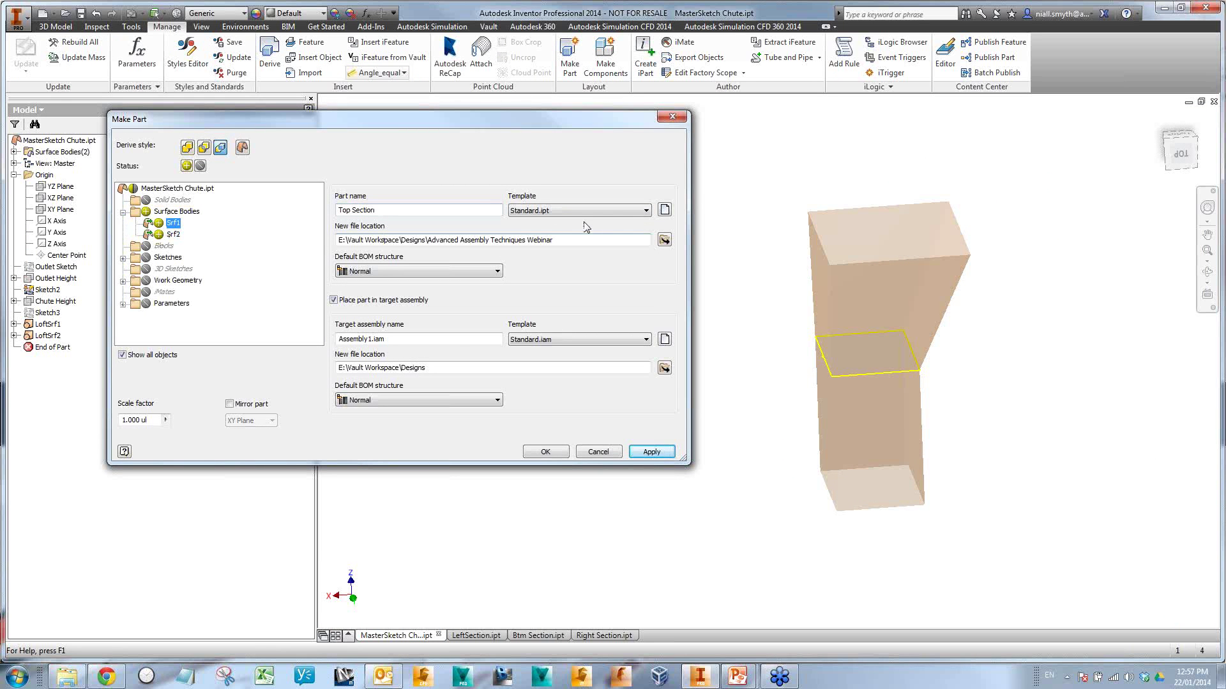
left_click(613, 211)
left_click(585, 224)
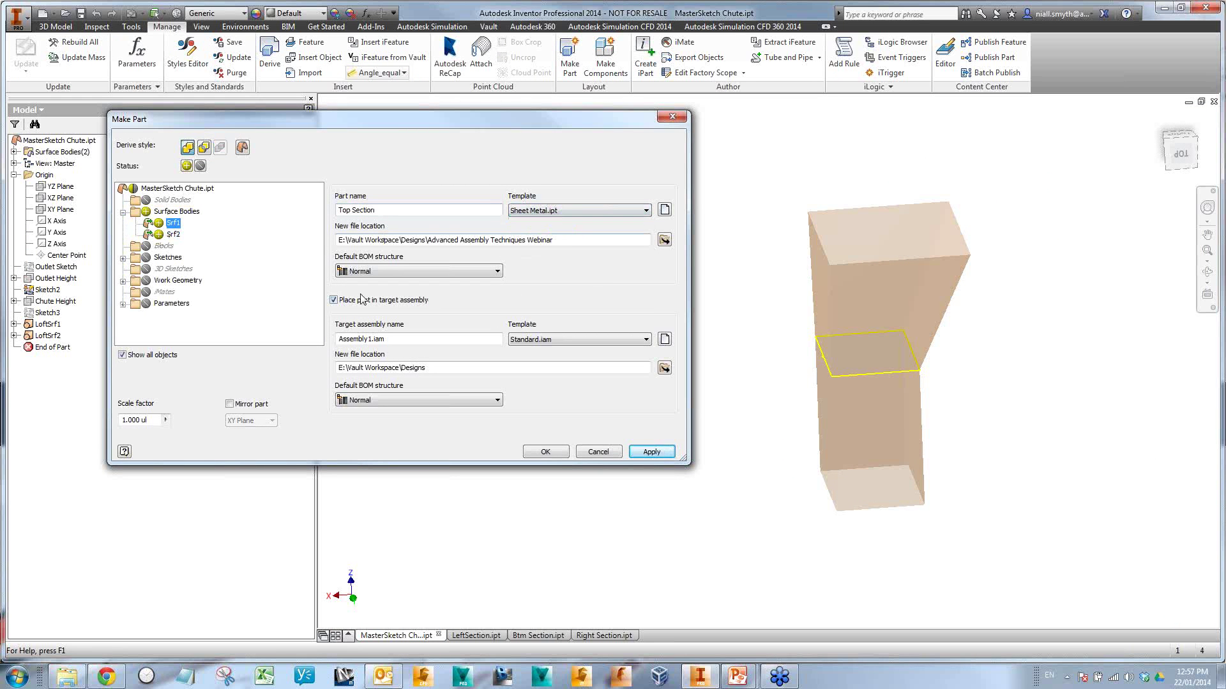
left_click(334, 301)
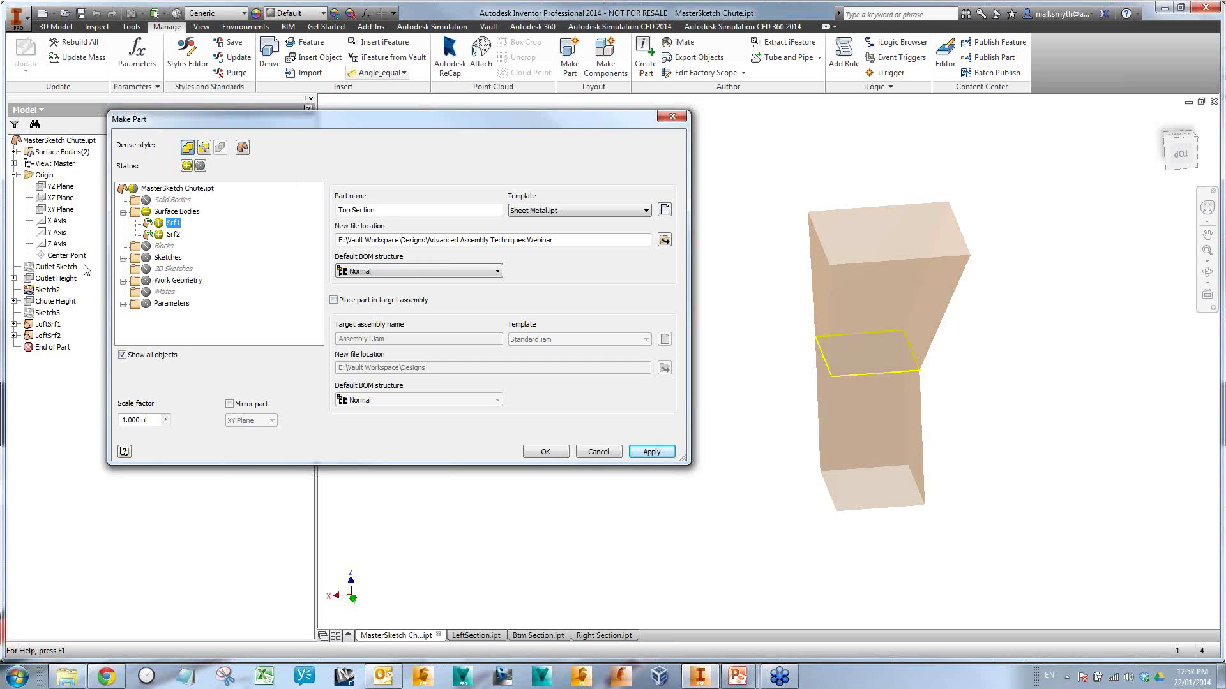
- Include the FlangeLength and Assy_Thickness user parameters in the derived Top Section and create the part
left_click(123, 258)
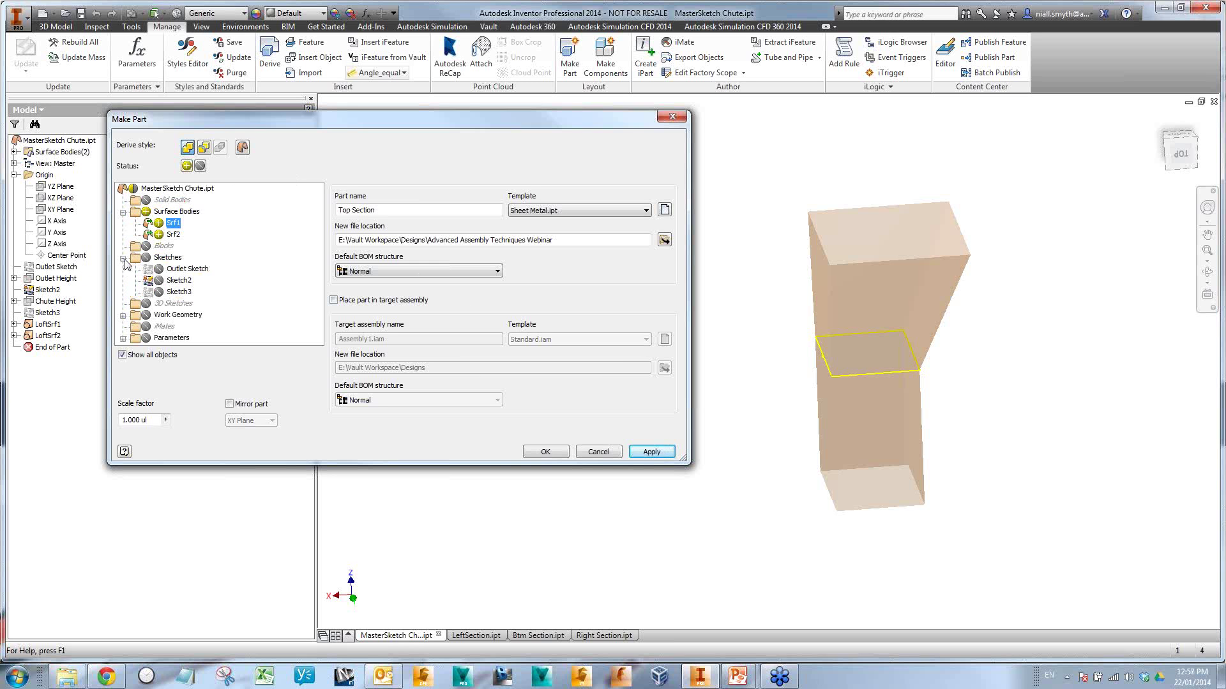
left_click(124, 258)
left_click(123, 303)
left_click(136, 315)
left_click(191, 326)
scroll(182, 322, "down", 1)
left_click(172, 304)
left_click(171, 315)
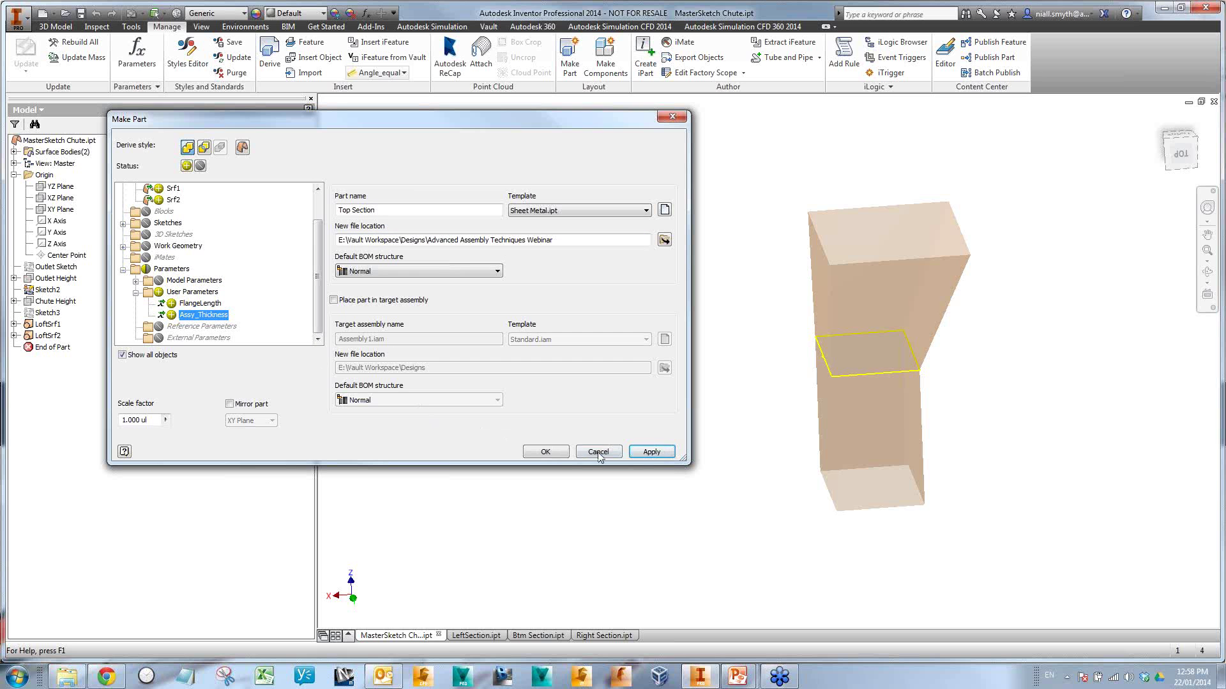
left_click(551, 454)
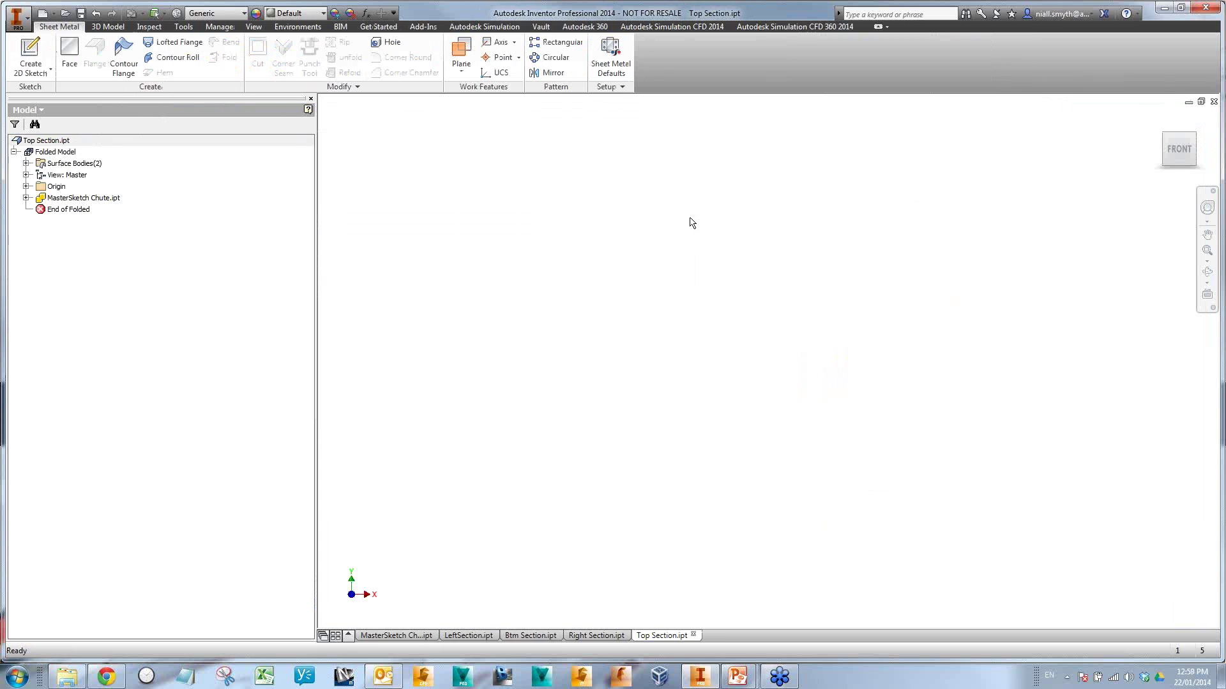
- Create separate 2D sketches on the lower and upper surfaces of the chute's +Y side, using their autoprojected edges
left_click(1173, 133)
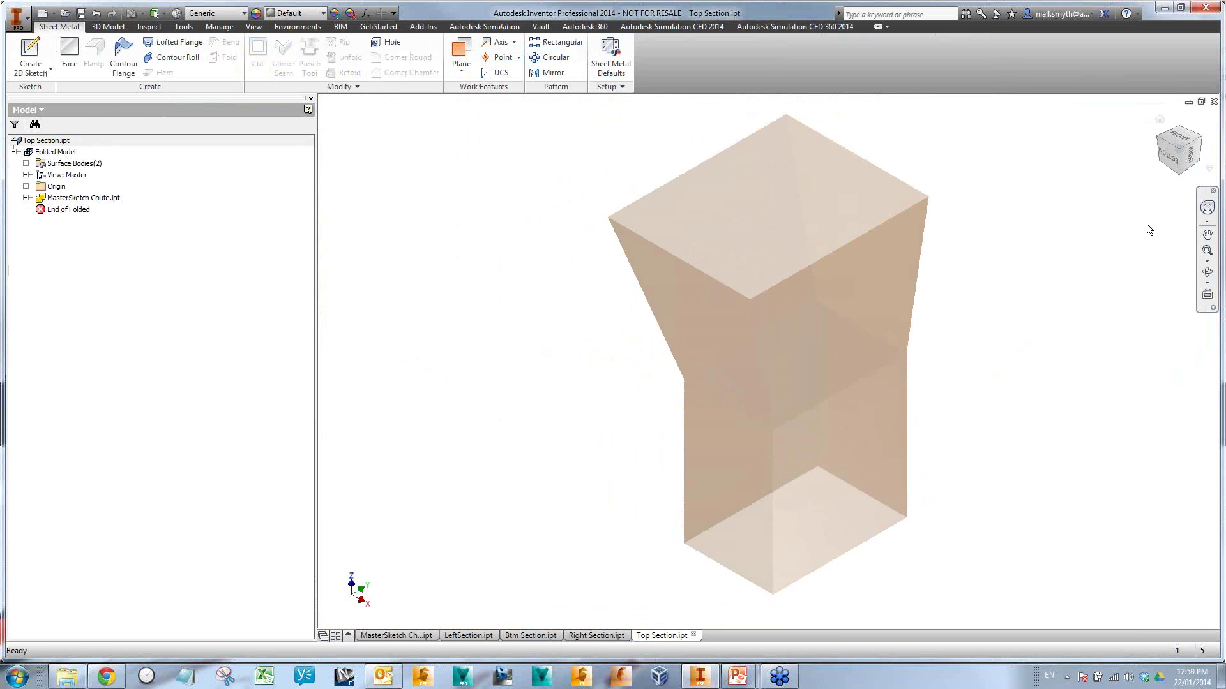
middle_click_drag(1147, 225, 1124, 235, "shift")
left_click(1184, 156)
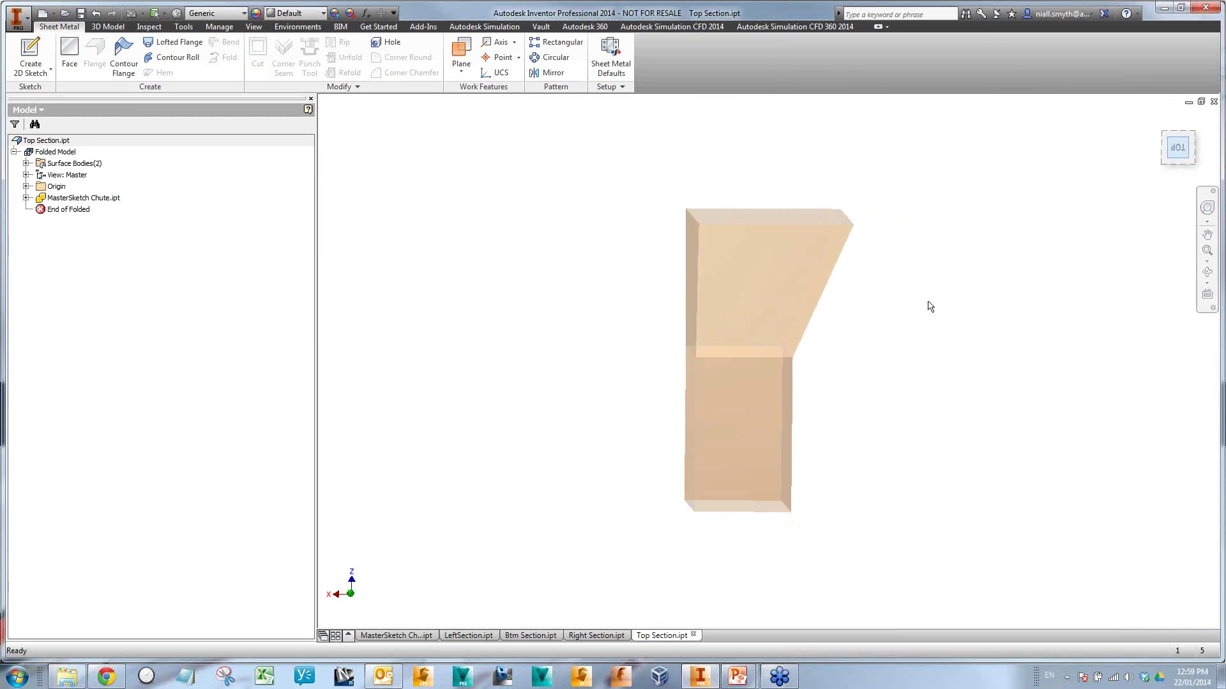
left_click(30, 57)
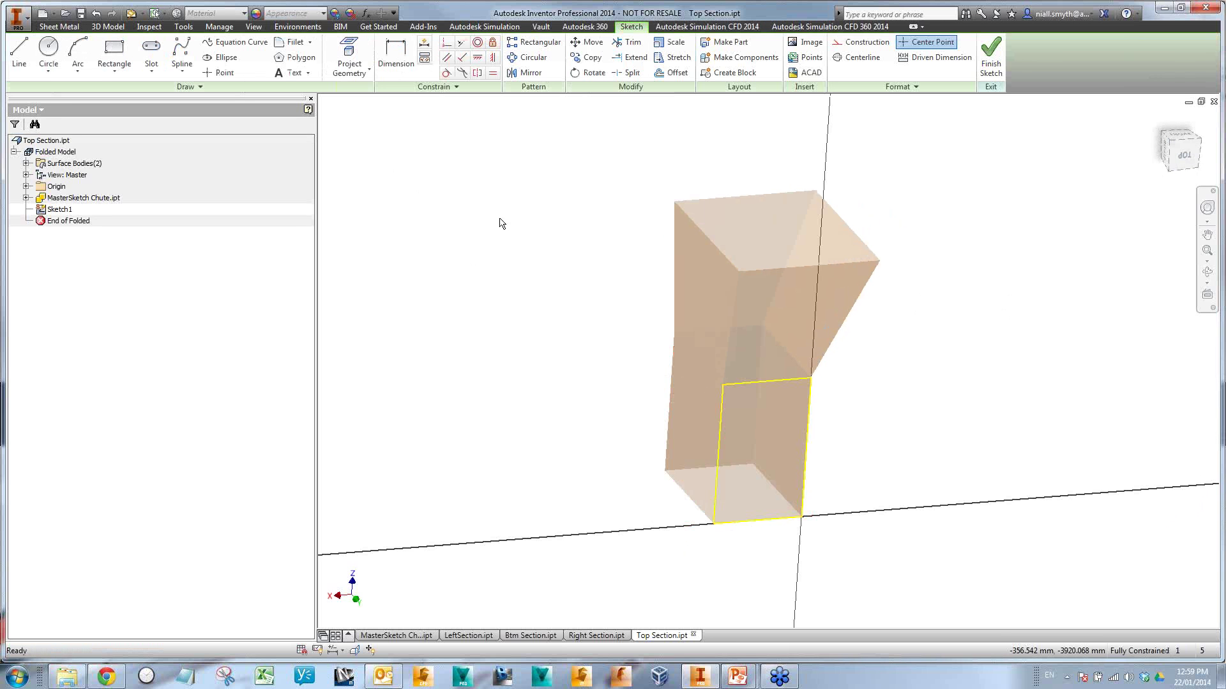
left_click(985, 74)
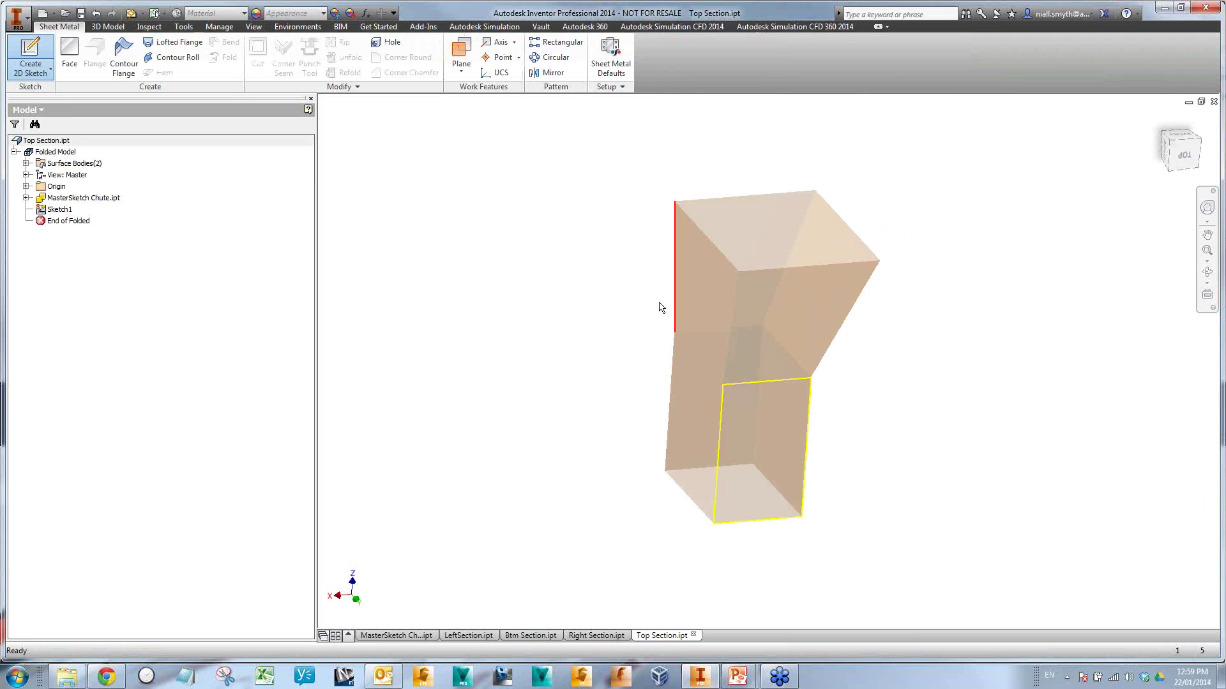
right_click(533, 319)
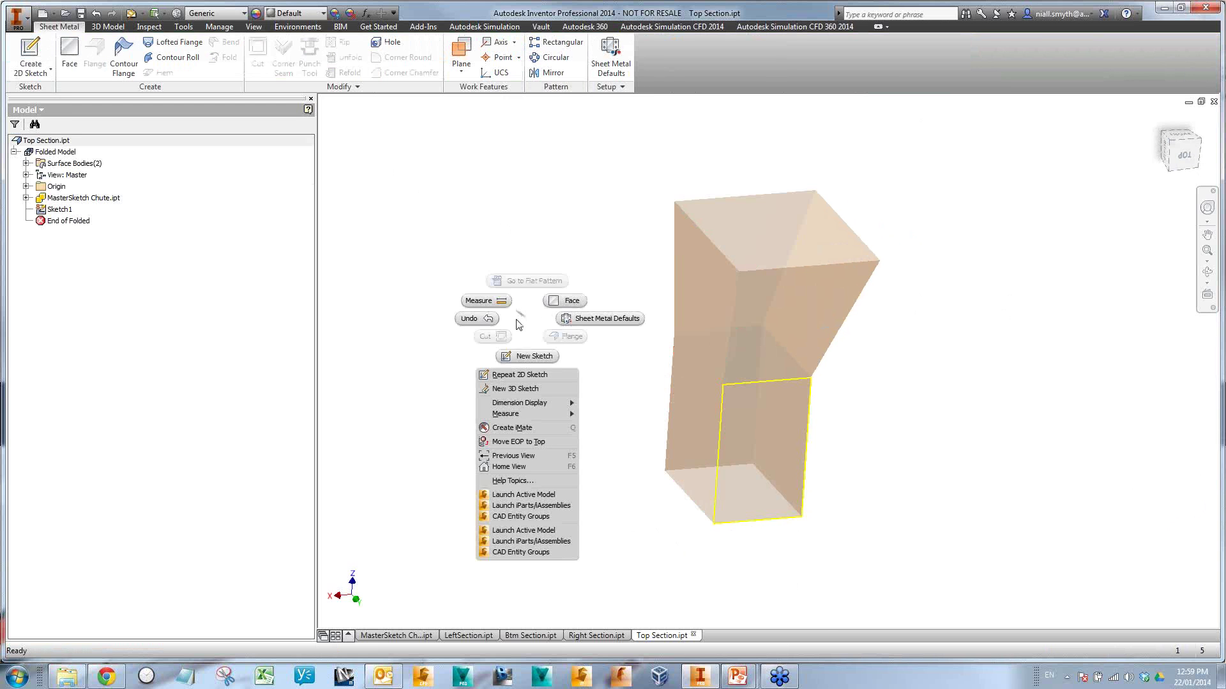
left_click(527, 356)
left_click(771, 335)
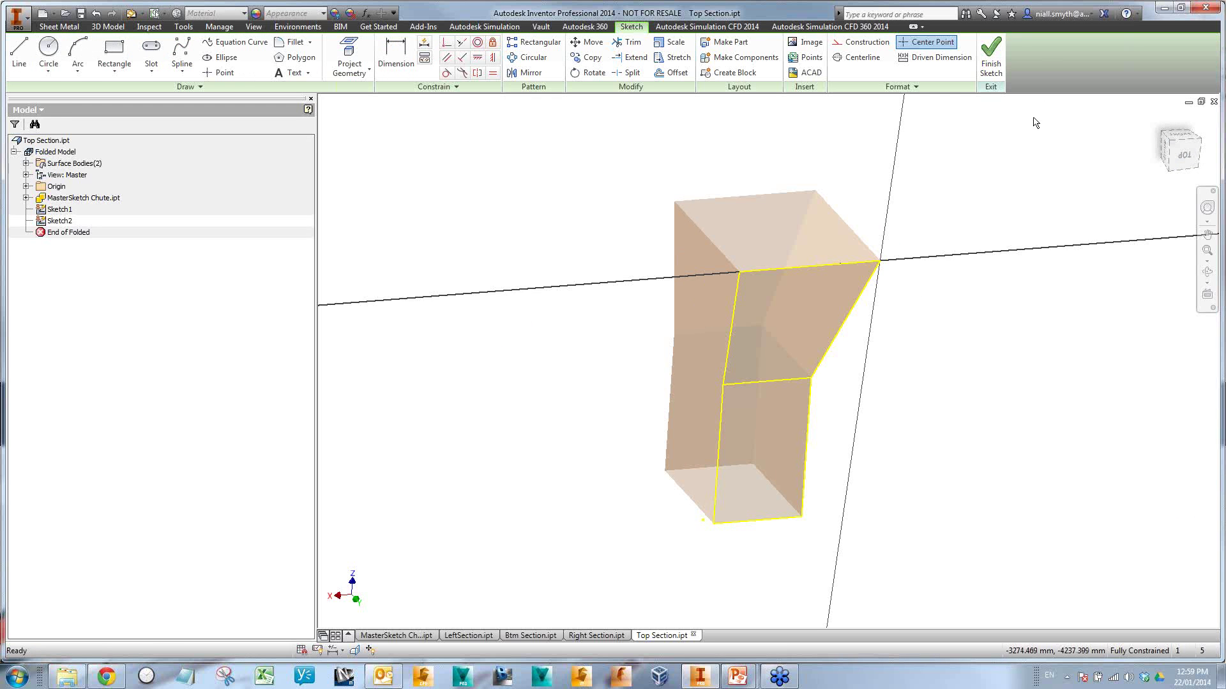
left_click(990, 61)
- Create sheet metal Faces from the Top Section's lower profile and its adjoining upper profile
left_click(70, 51)
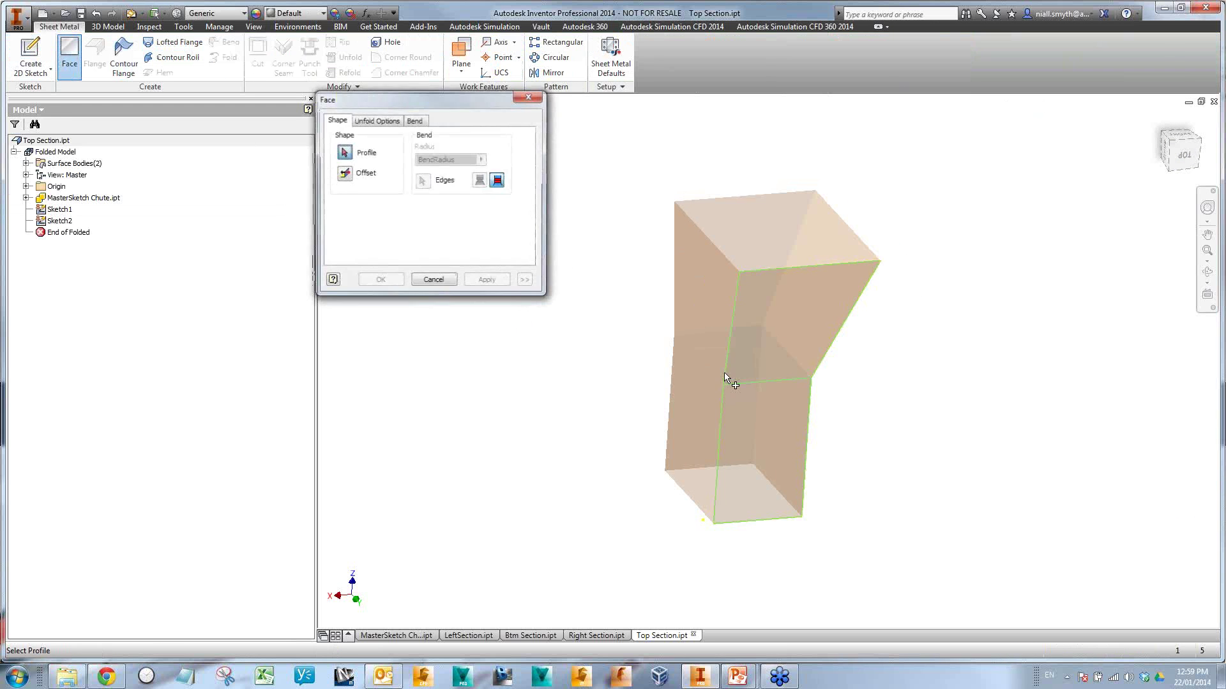
left_click(755, 426)
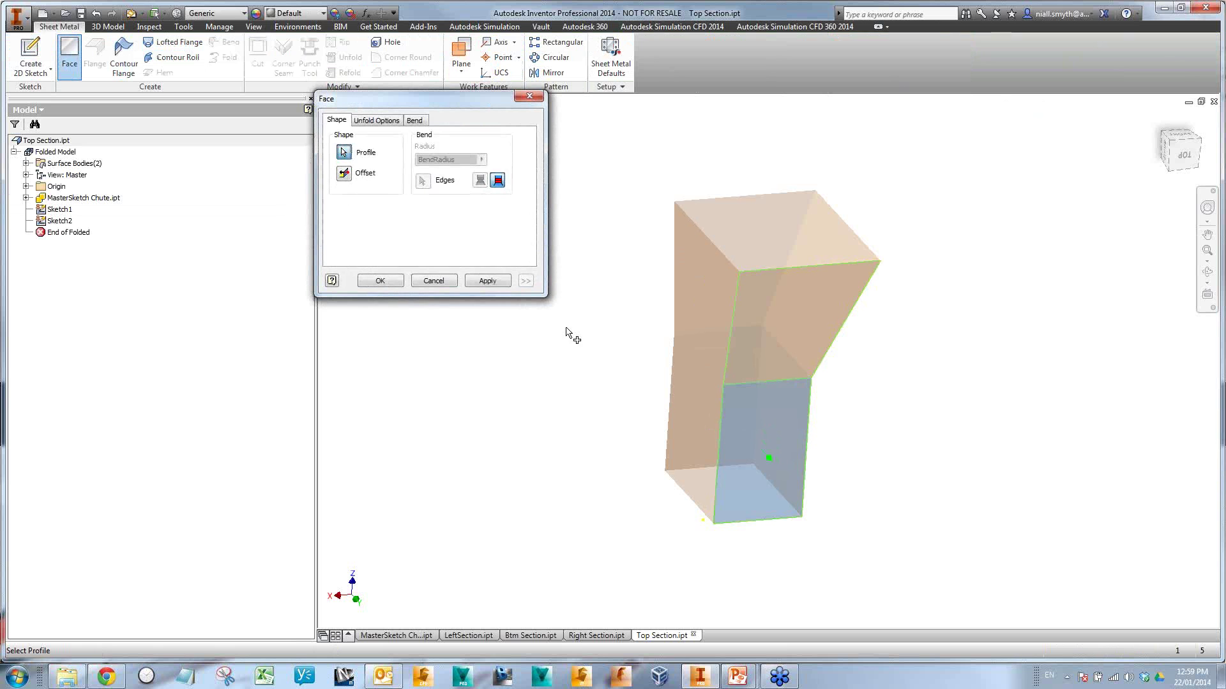
left_click(487, 281)
left_click(785, 325)
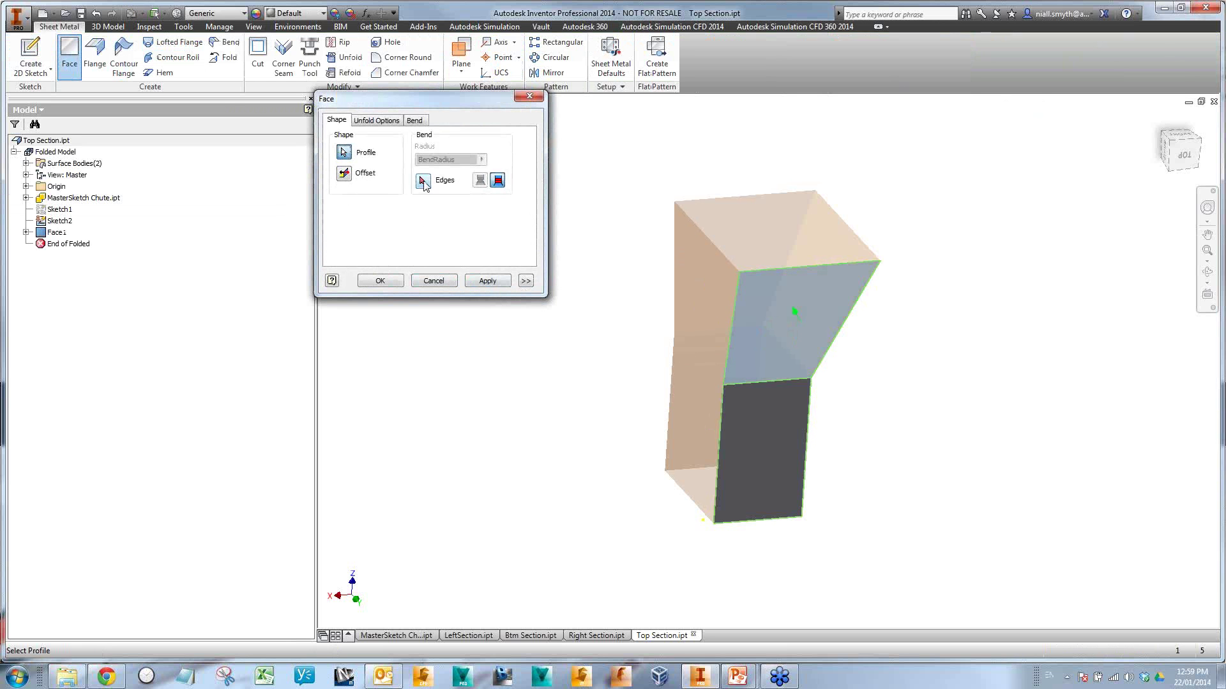
left_click(375, 280)
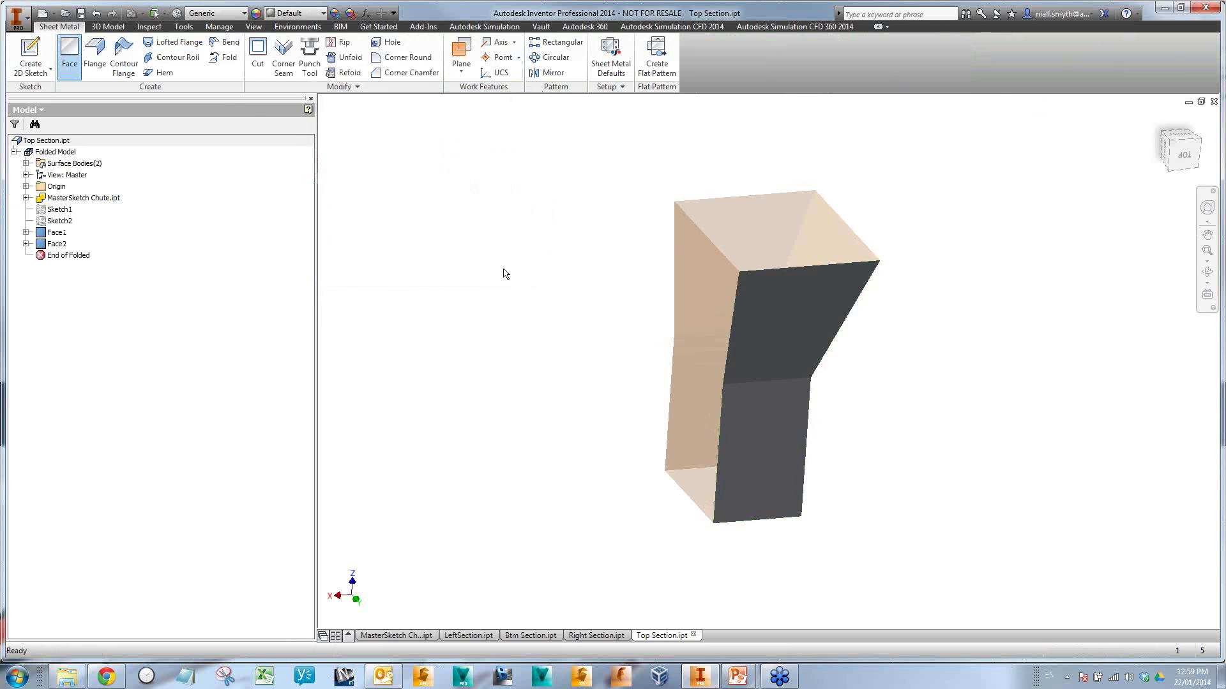
- Turn off the rule thickness for the Top Section and set its sheet metal thickness to Assy_Thickness
left_click(612, 61)
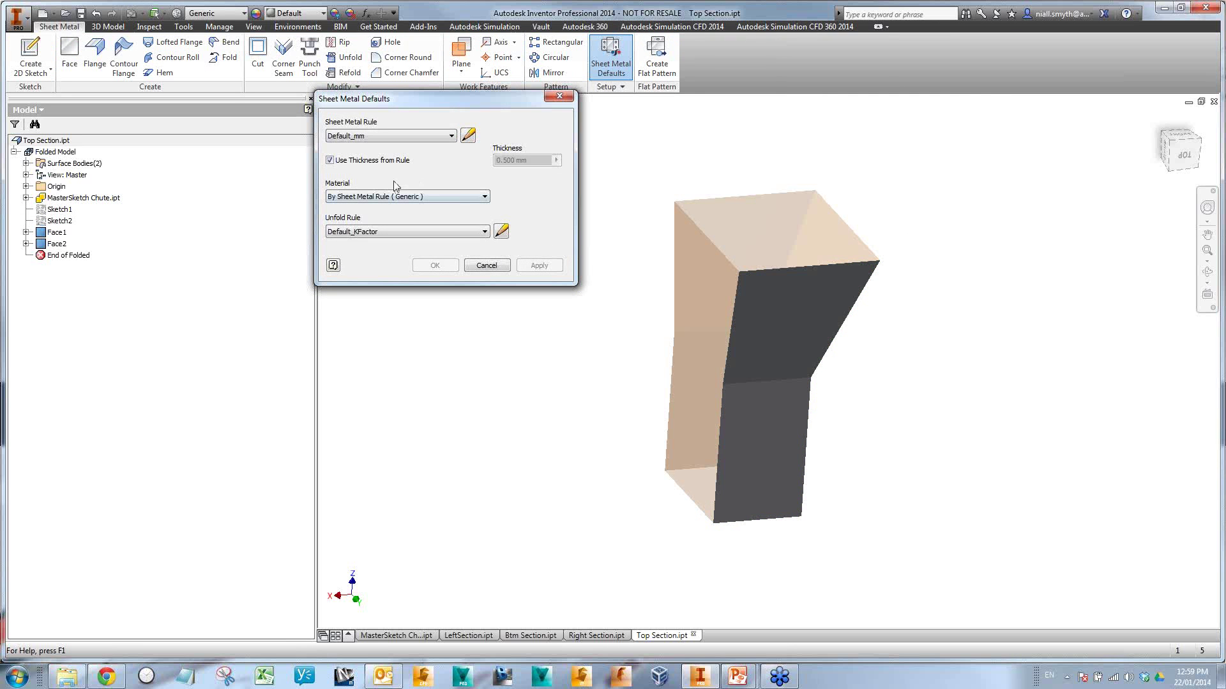
left_click(556, 160)
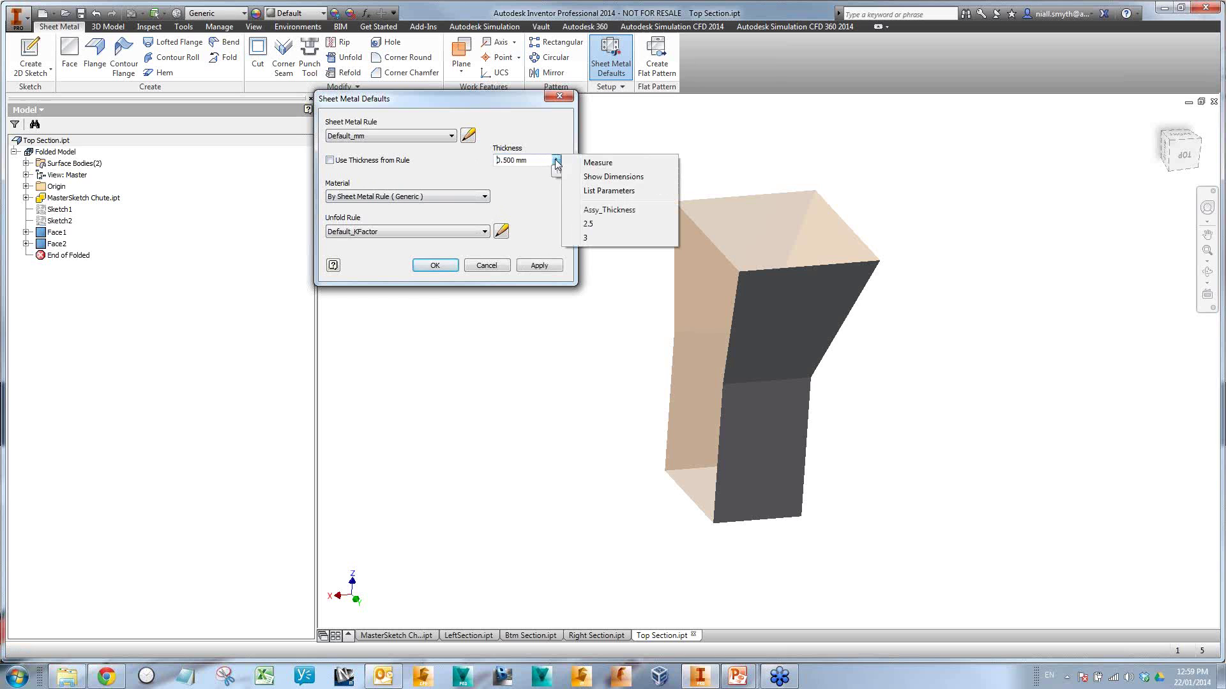
left_click(594, 212)
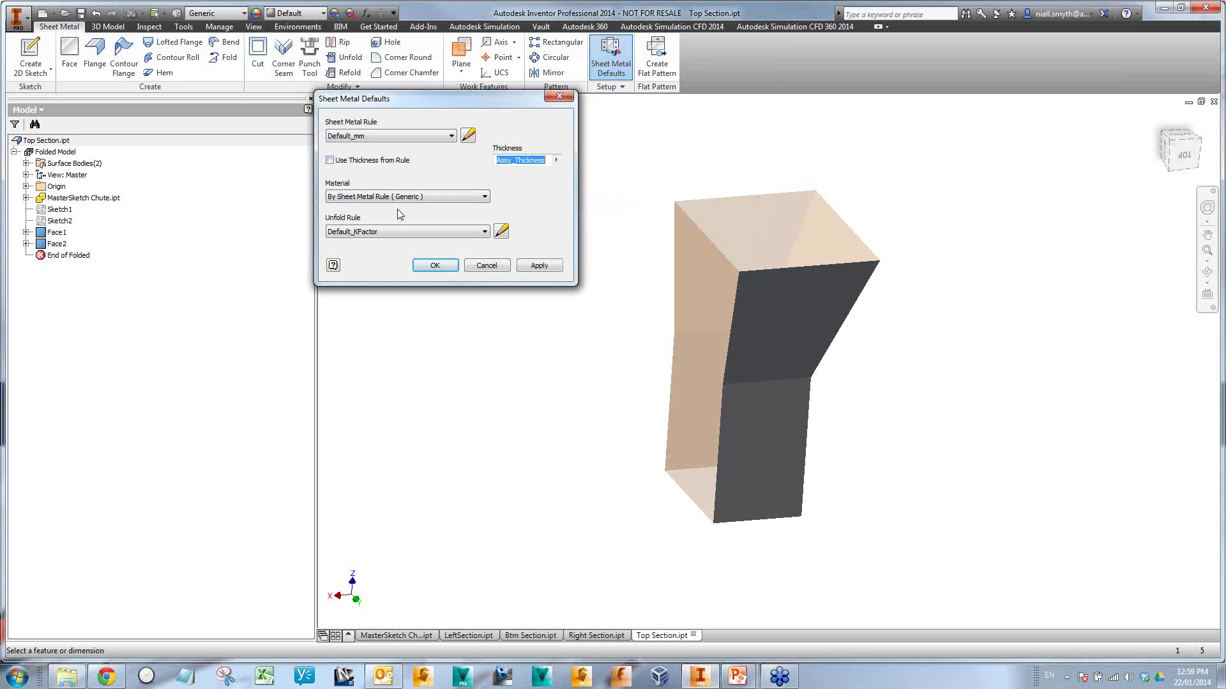
left_click(452, 268)
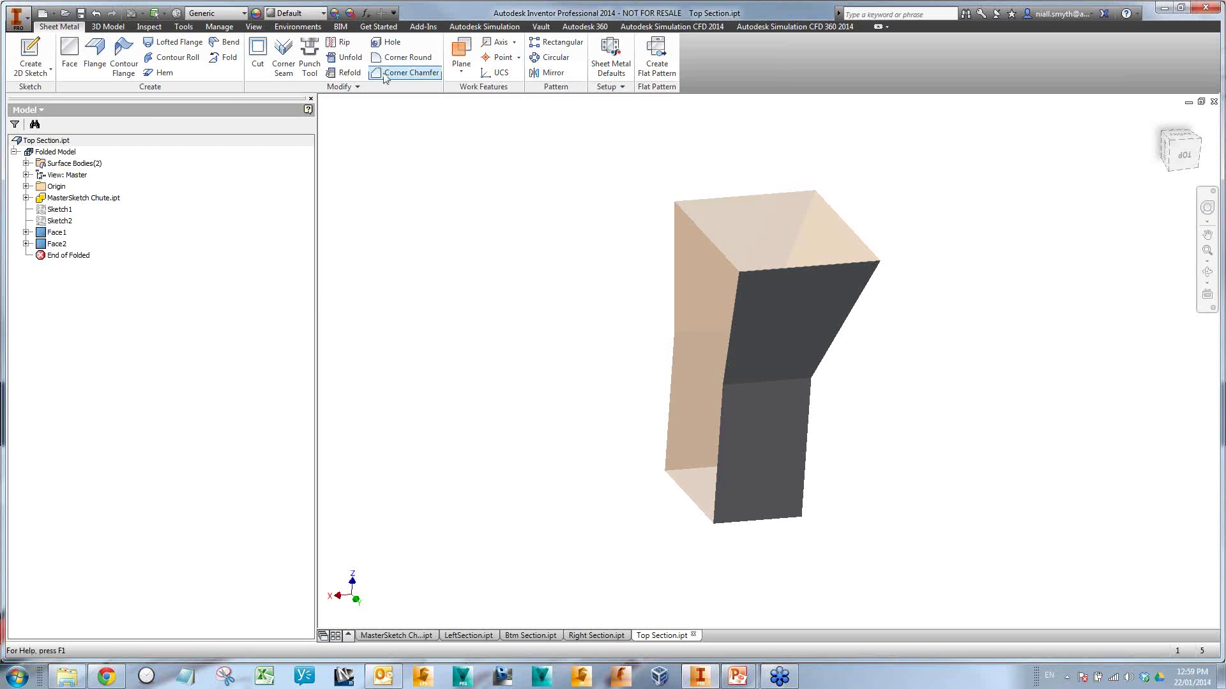
- Add a 90-degree flange with FlangeLength height along the Top Section's lowest edge and save the part with its dependents
left_click(96, 64)
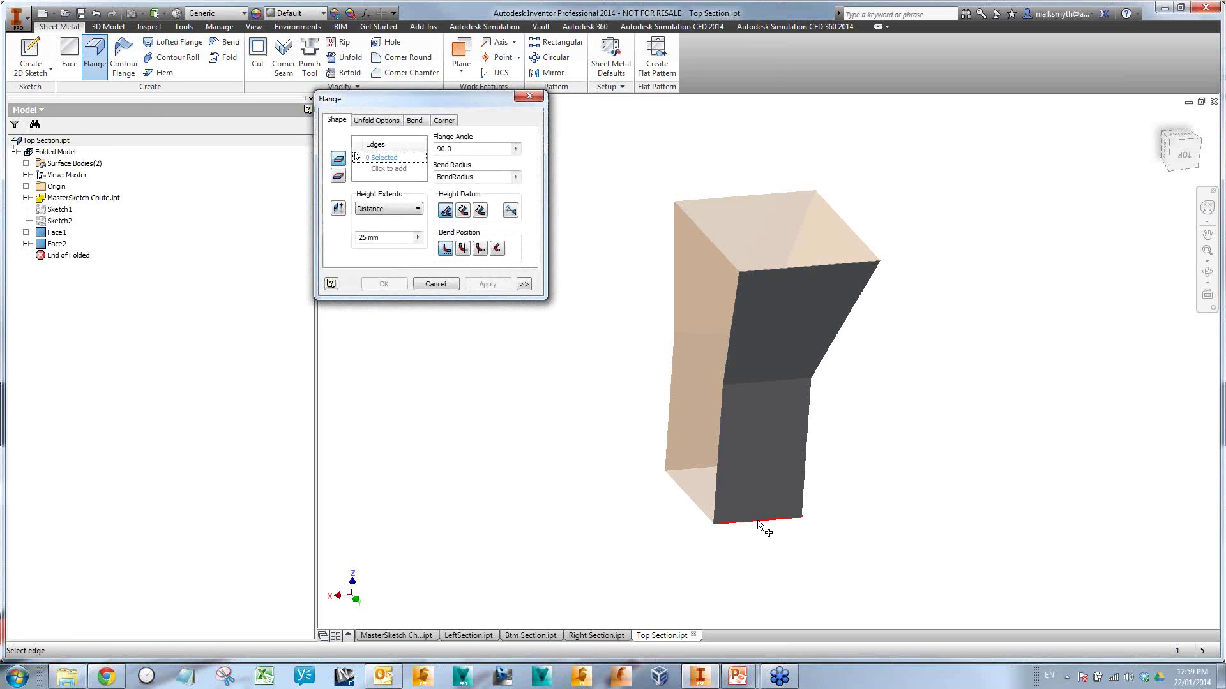
left_click(756, 521)
left_click(417, 238)
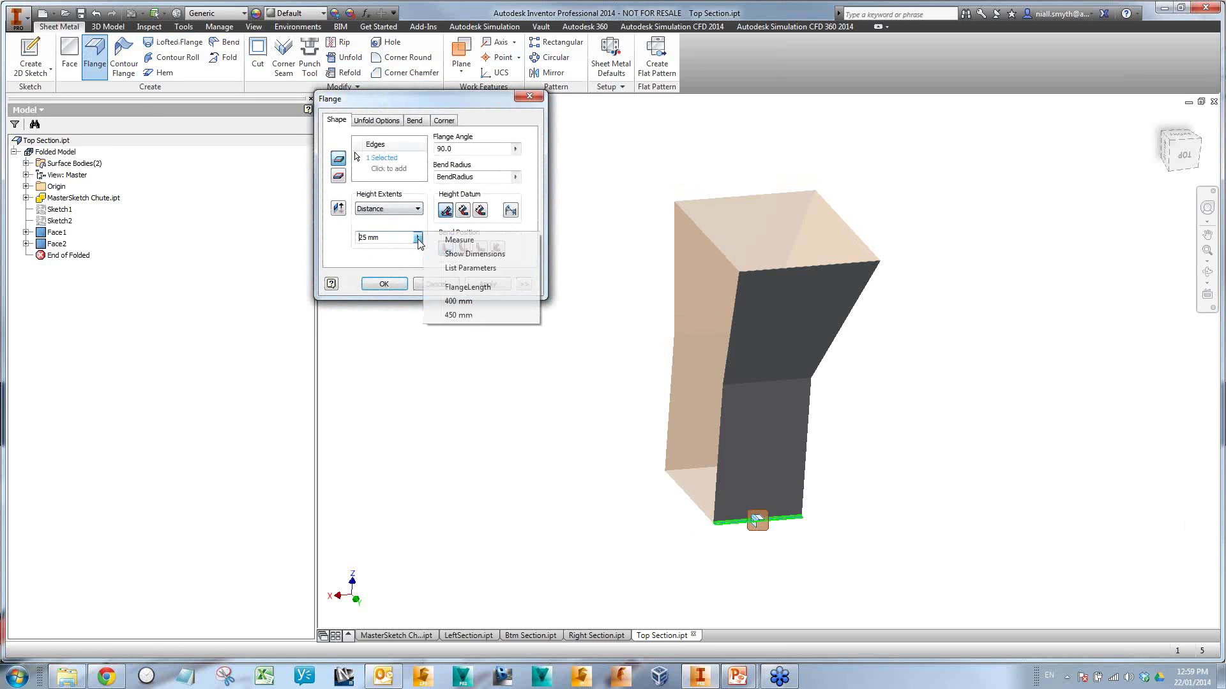
left_click(468, 287)
left_click(383, 283)
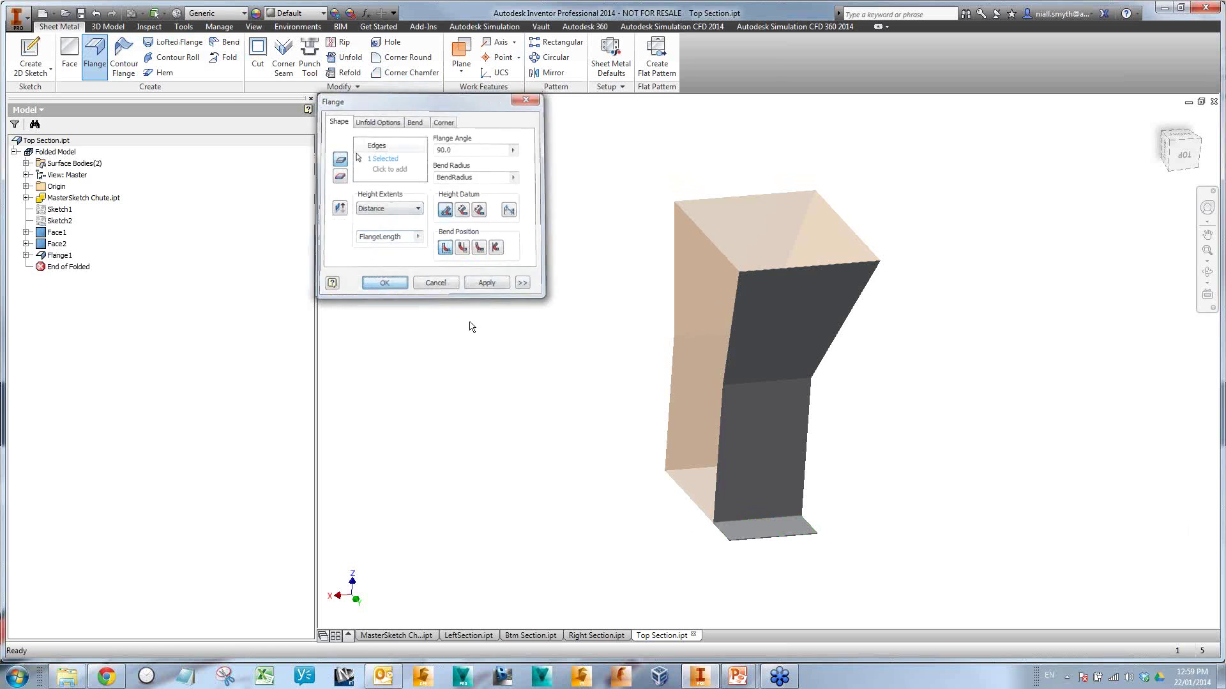
left_click(80, 13)
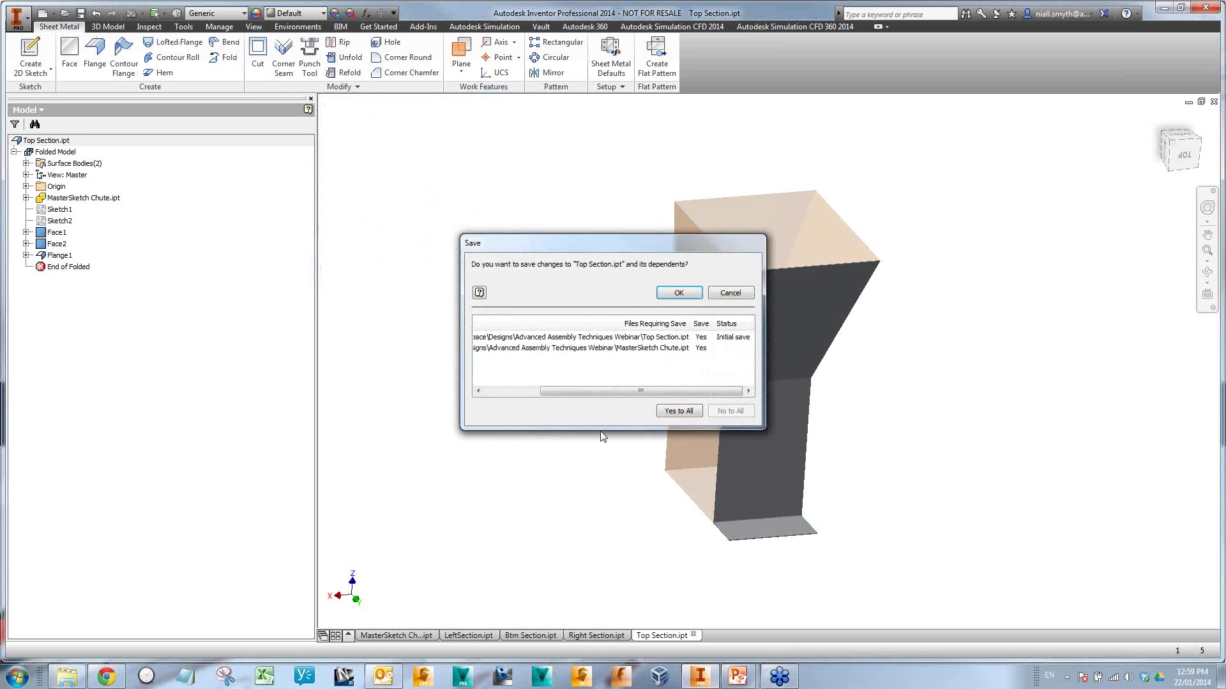
left_click(675, 291)
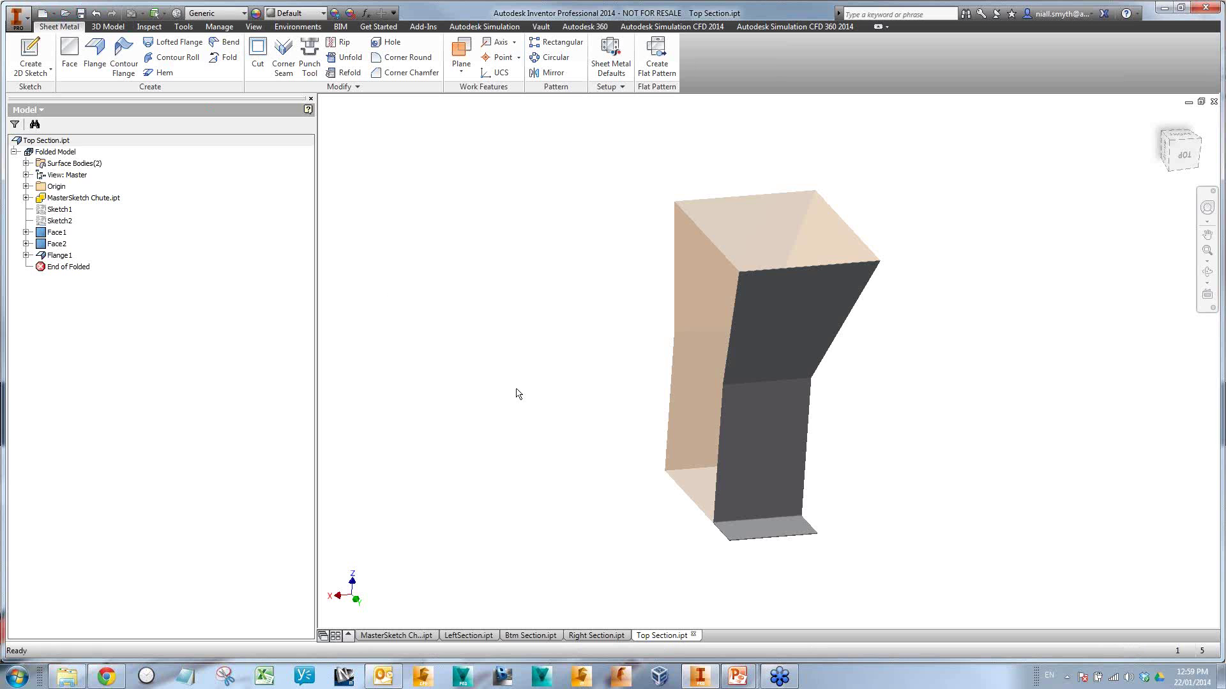
- Create a new assembly from Standard.iam and place one instance each of MasterSketch Chute, Top Section, Right Section, Btm Section and LeftSection
left_click(42, 13)
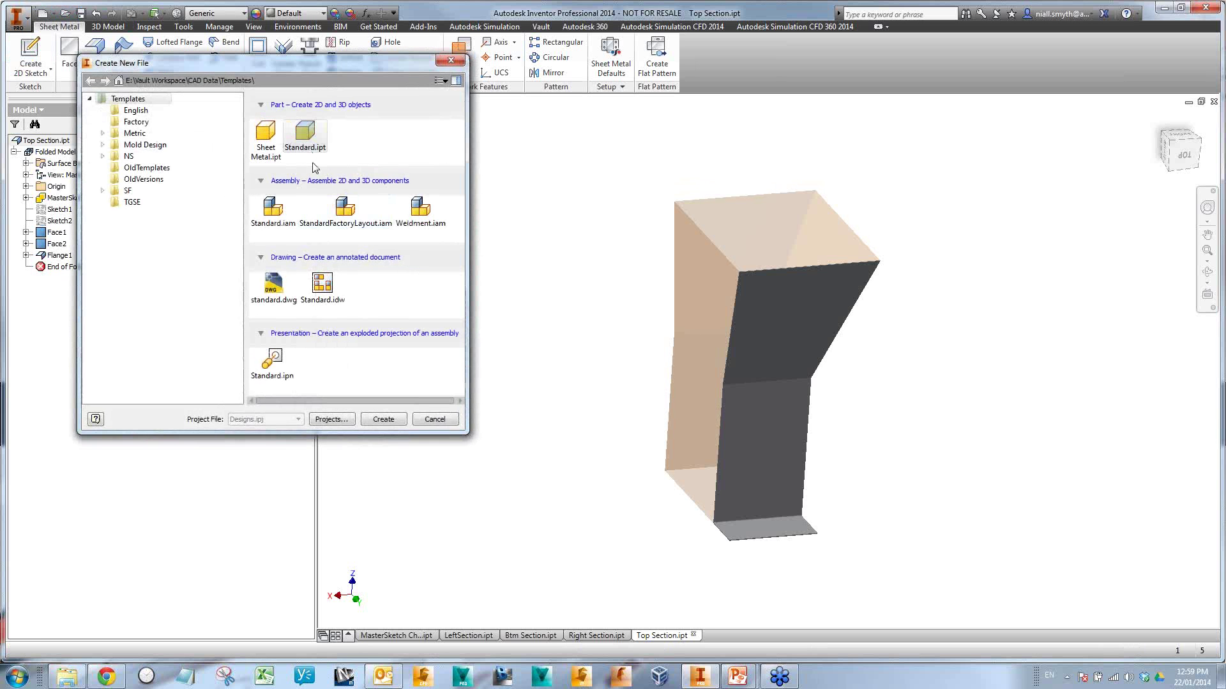
double_click(273, 210)
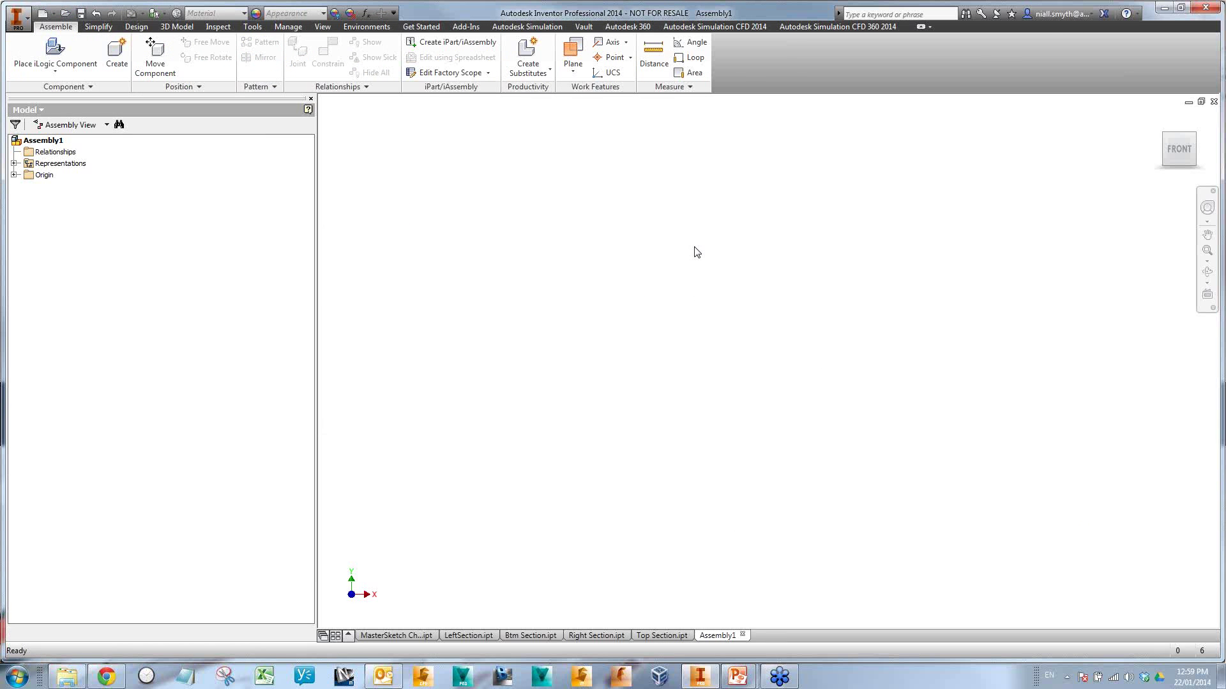
right_click(697, 252)
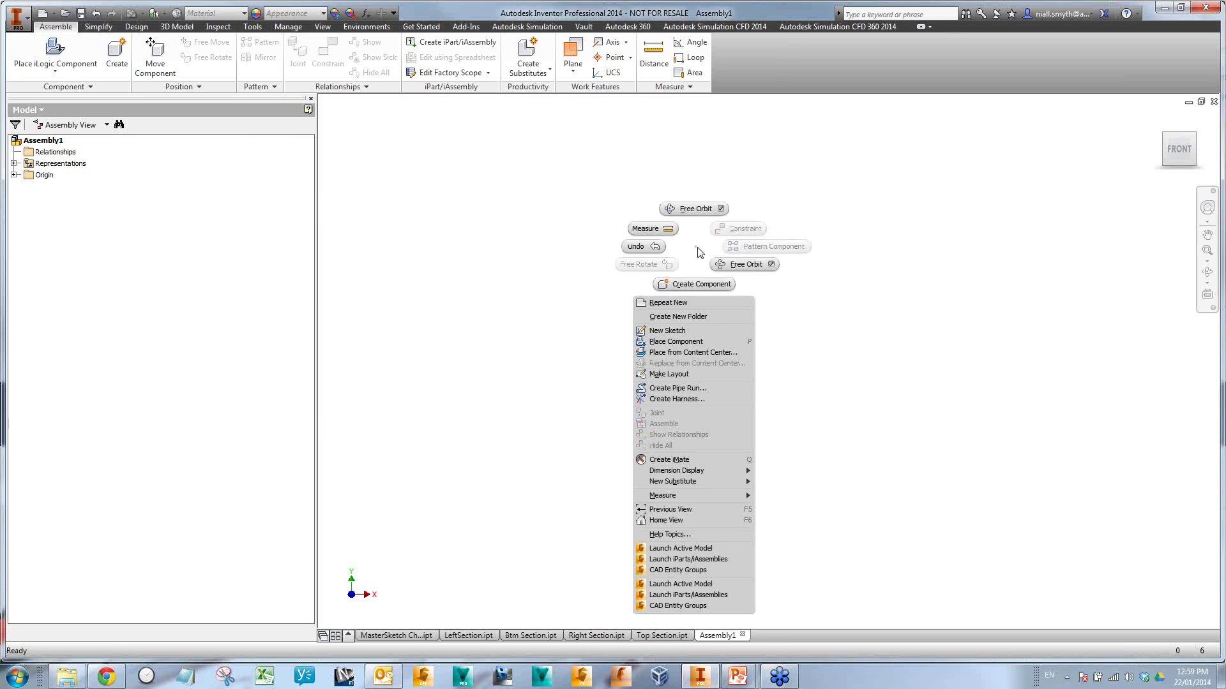
left_click(700, 344)
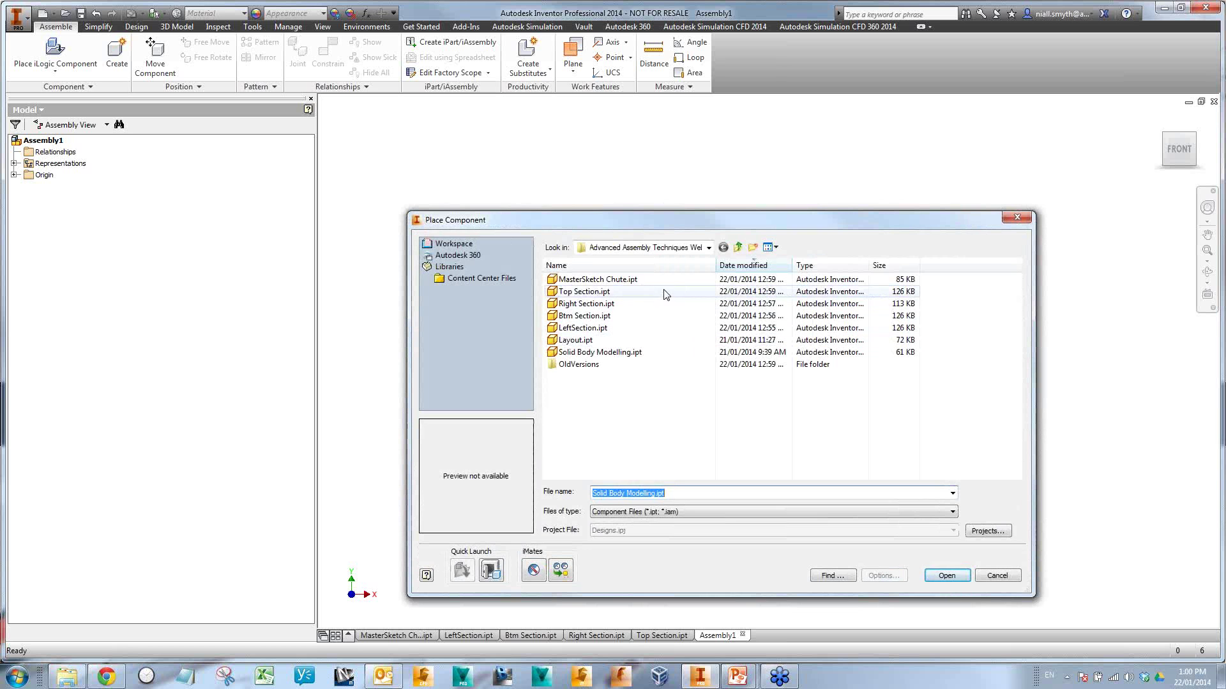
left_click(668, 279)
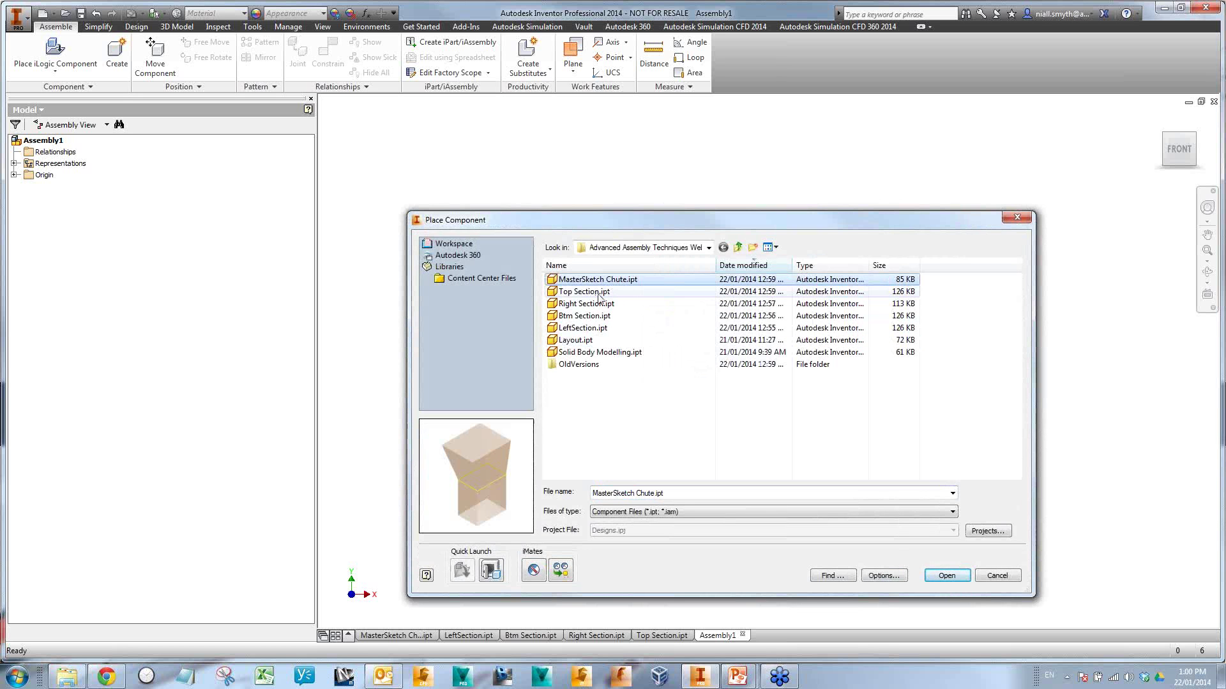
left_click(591, 292, "ctrl")
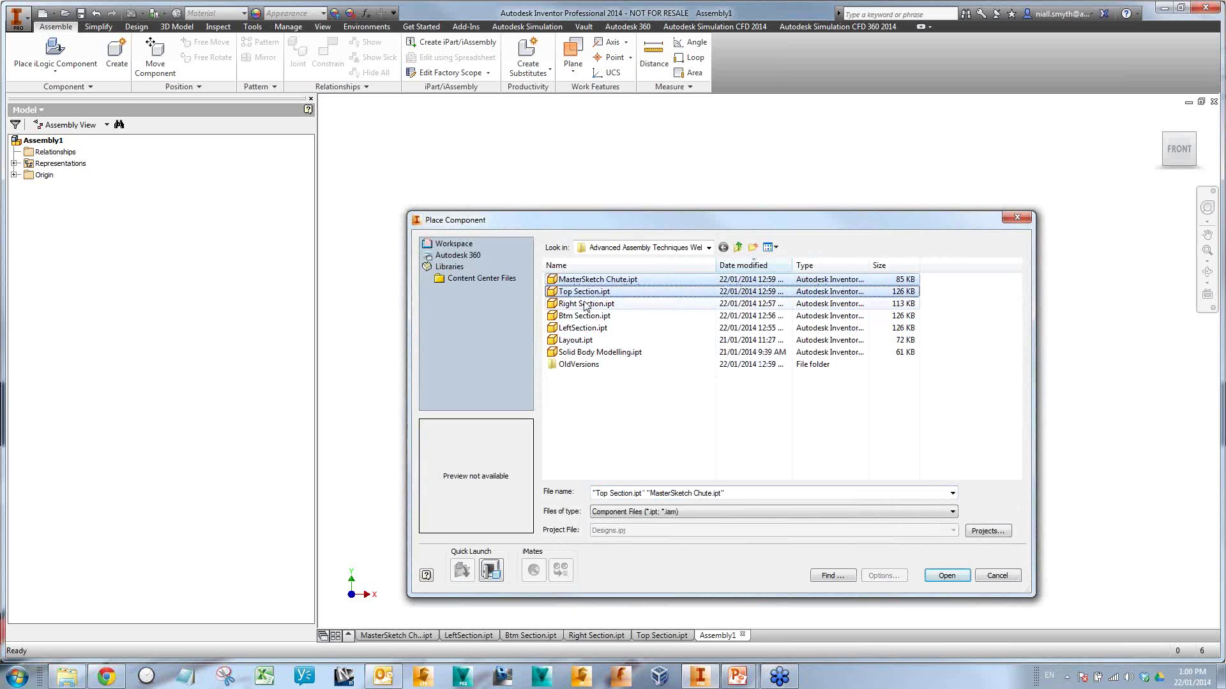
left_click(586, 304, "ctrl")
left_click(587, 316, "ctrl")
left_click(589, 329, "ctrl")
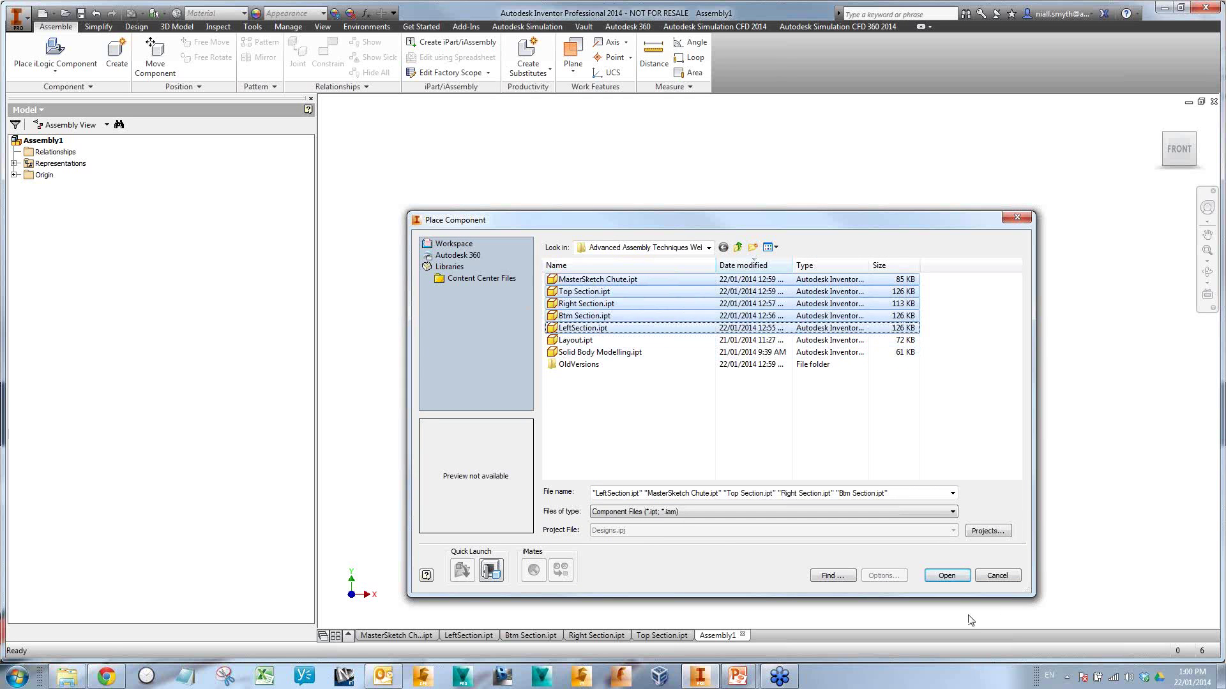
left_click(948, 580)
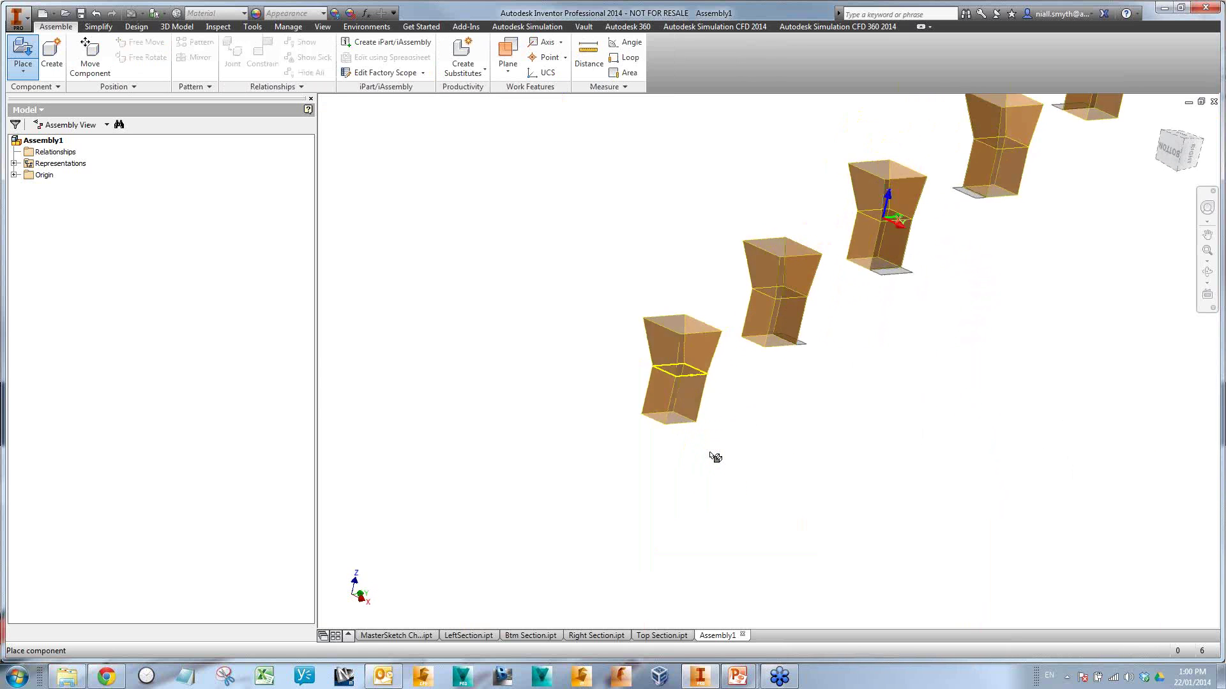
left_click(554, 488)
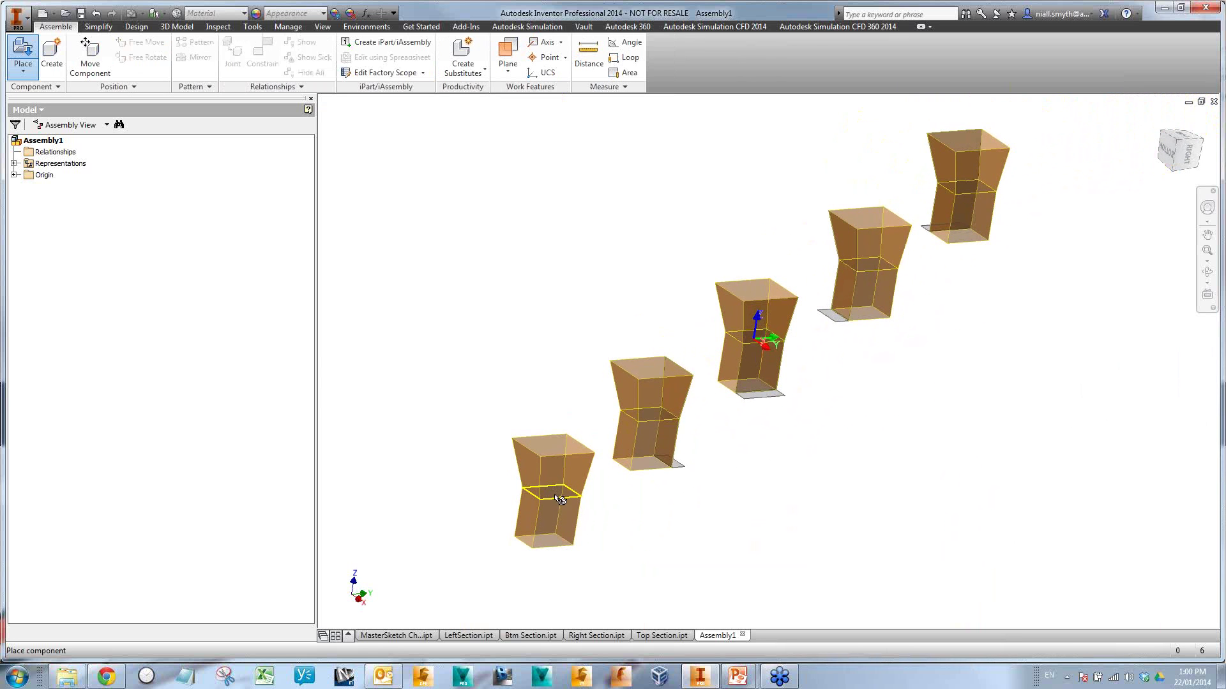
right_click(754, 492)
left_click(784, 492)
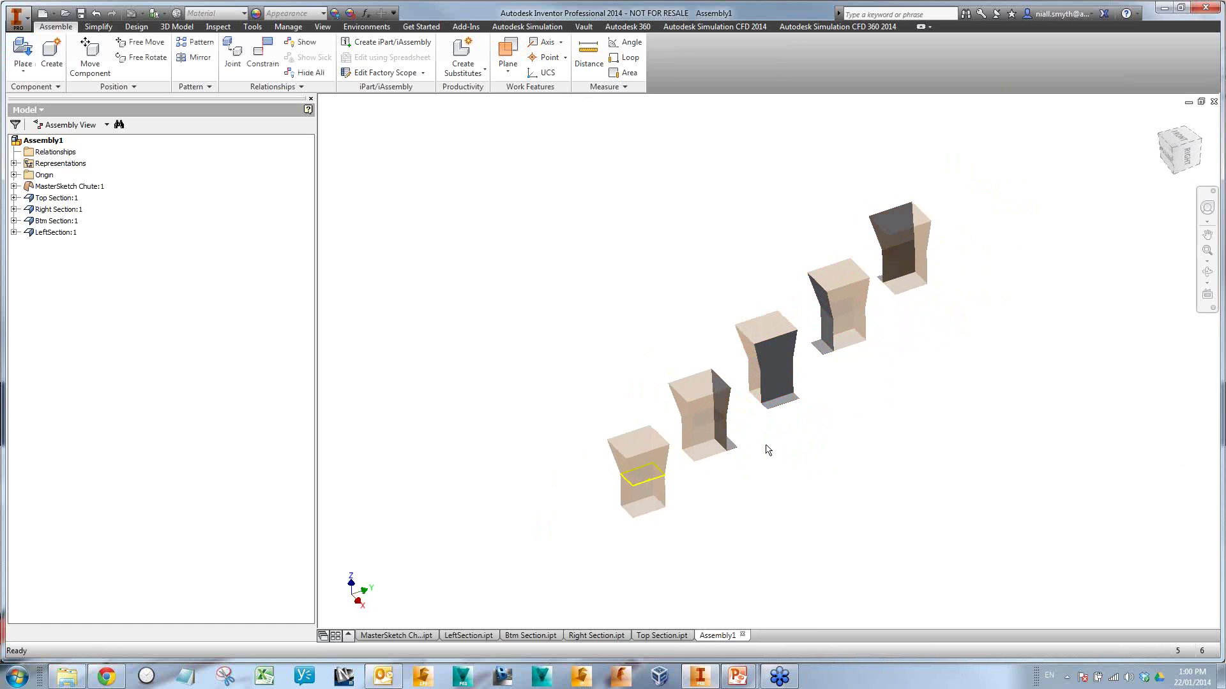
- In LeftSection.ipt, hide both surfaces derived from MasterSketch Chute and save the part
left_click(469, 635)
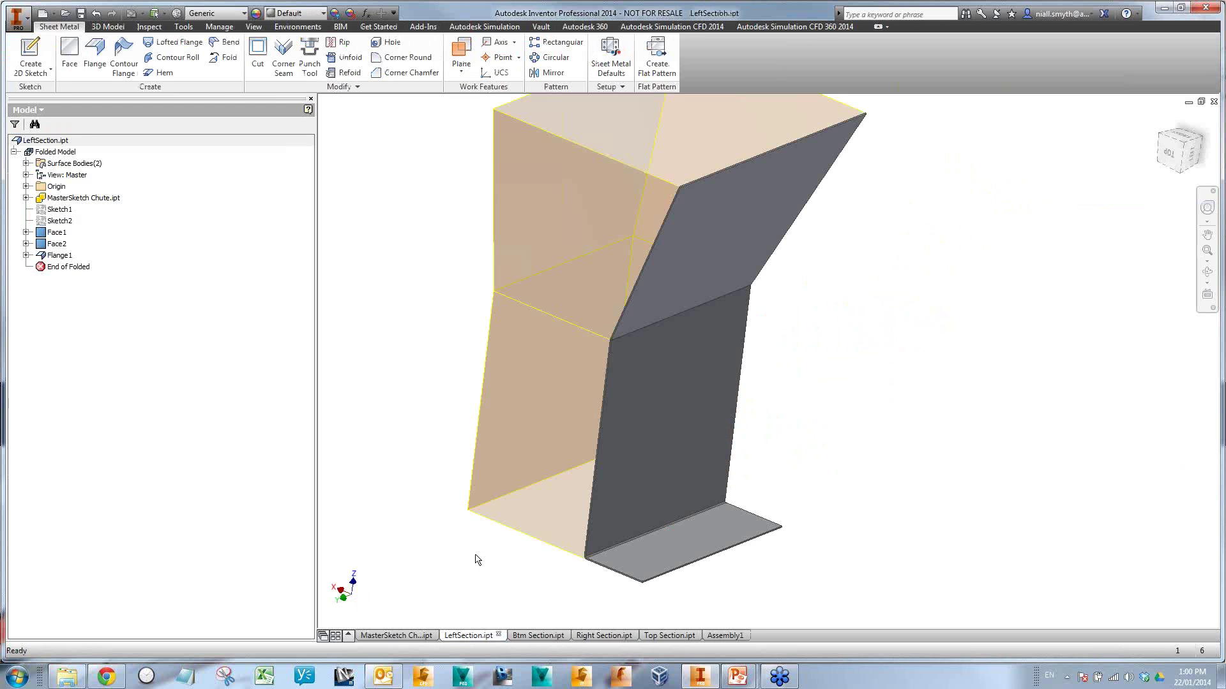
left_click(27, 197)
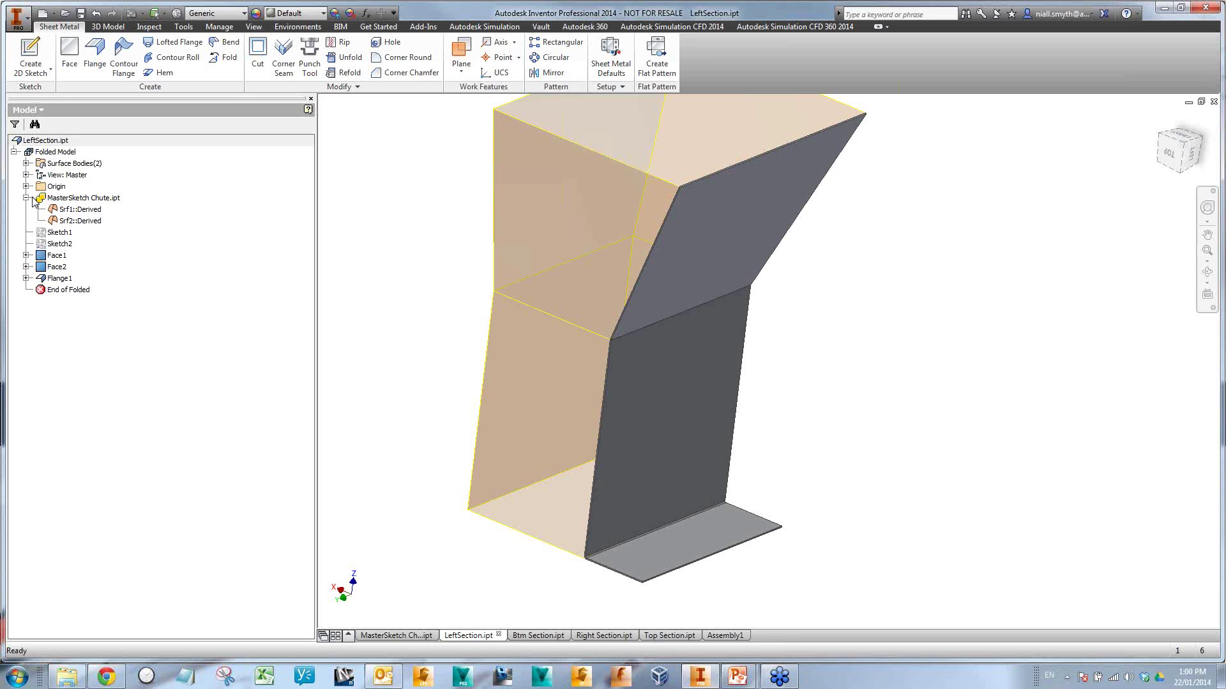
left_click(74, 199)
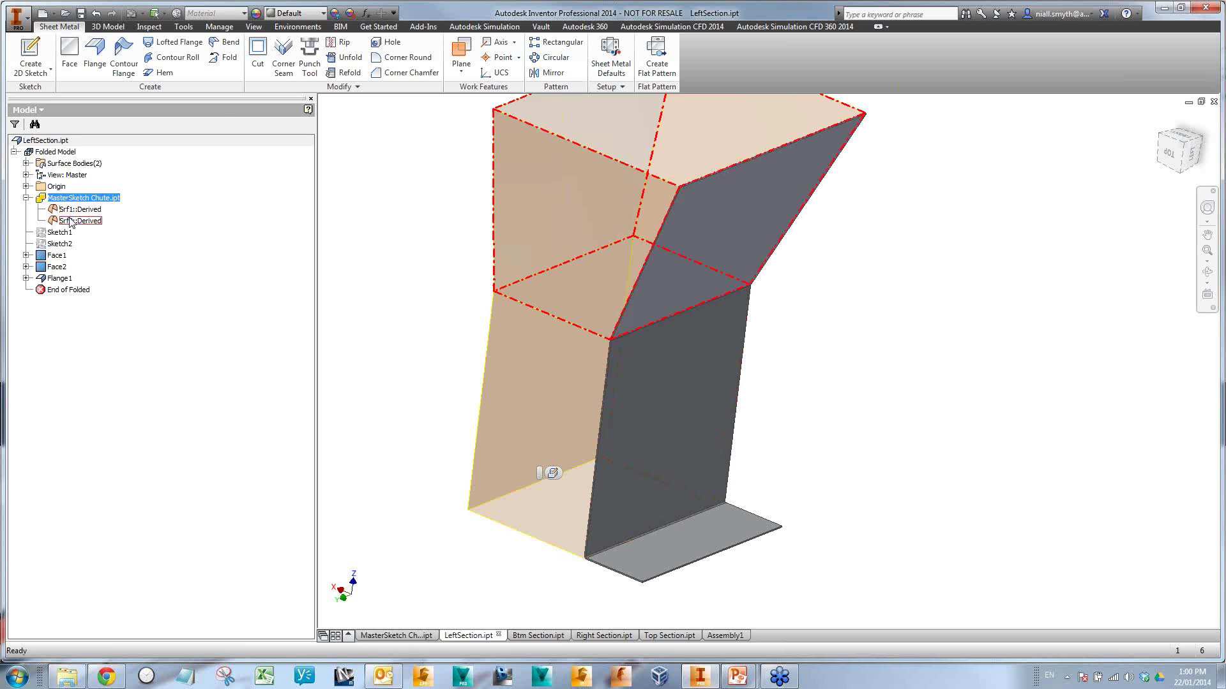
left_click(71, 209)
right_click(72, 210)
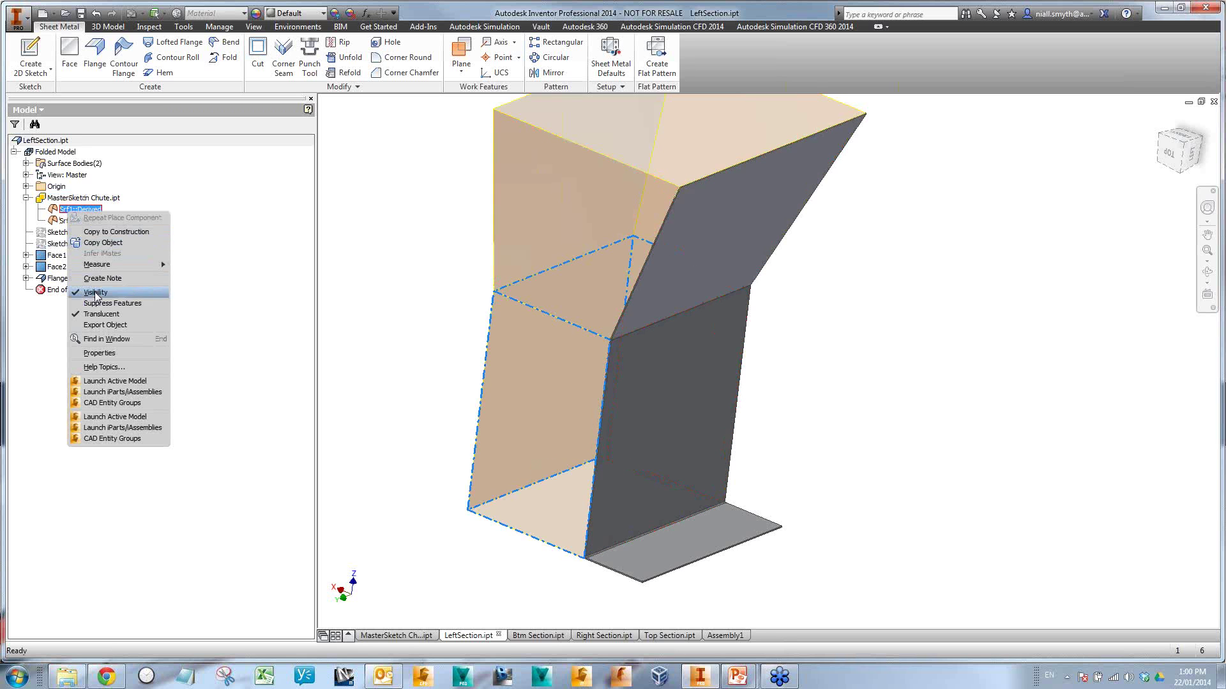
left_click(83, 295)
left_click(77, 220)
right_click(77, 221)
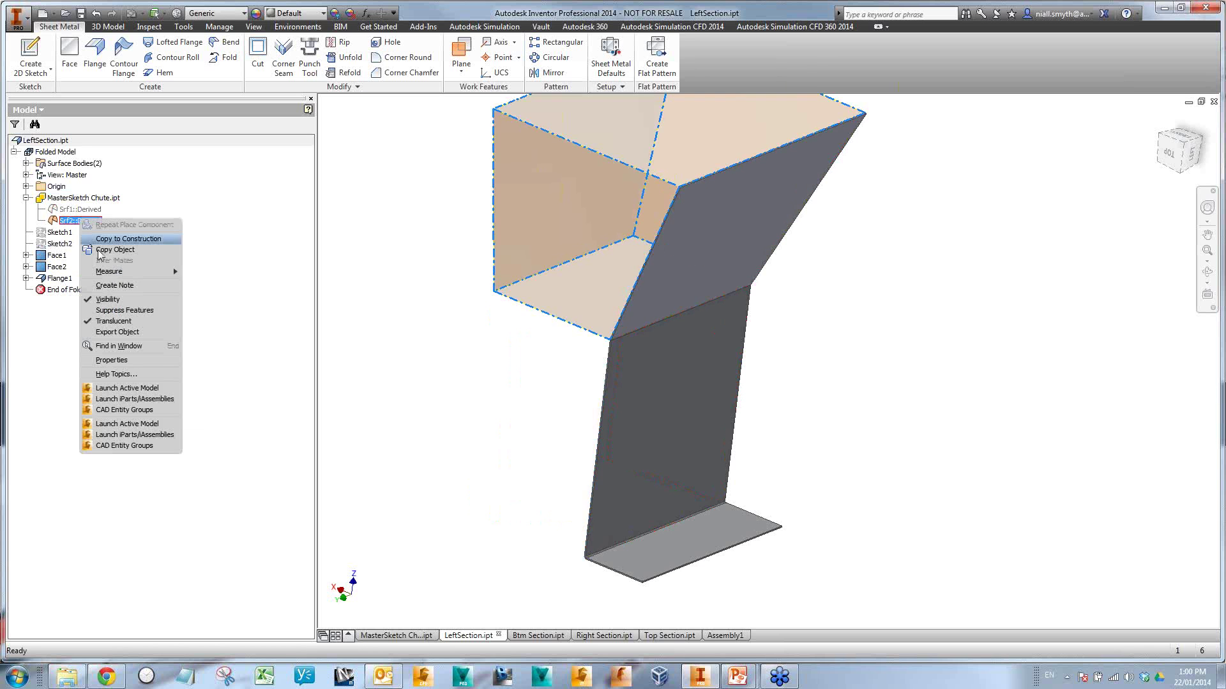
left_click(109, 302)
left_click(80, 12)
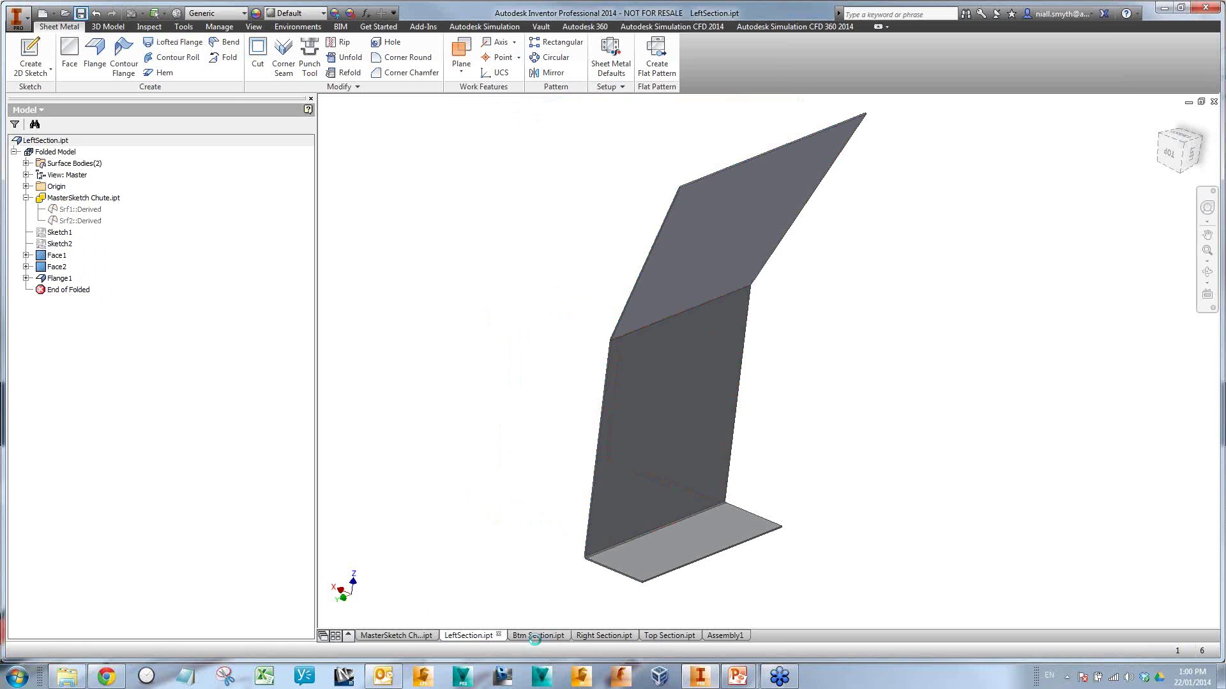
- In Btm Section.ipt, hide the two surfaces derived from MasterSketch Chute and save the part
left_click(538, 638)
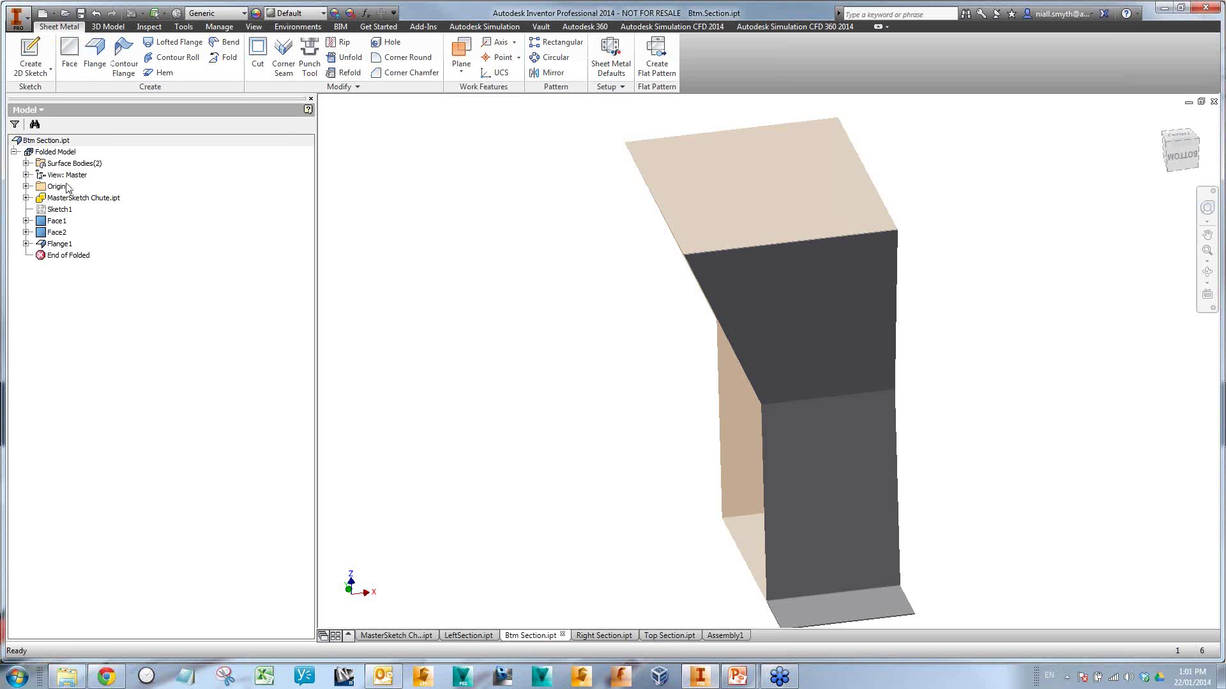
left_click(26, 198)
left_click(70, 209)
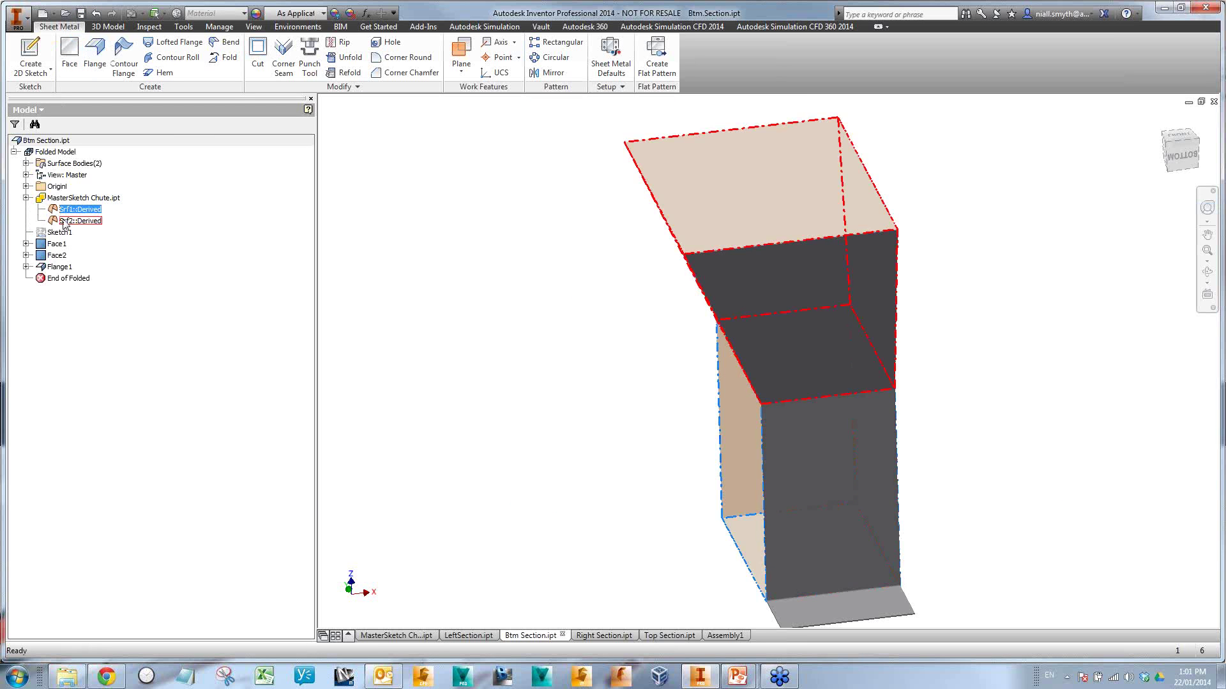
right_click(63, 218)
left_click(90, 299)
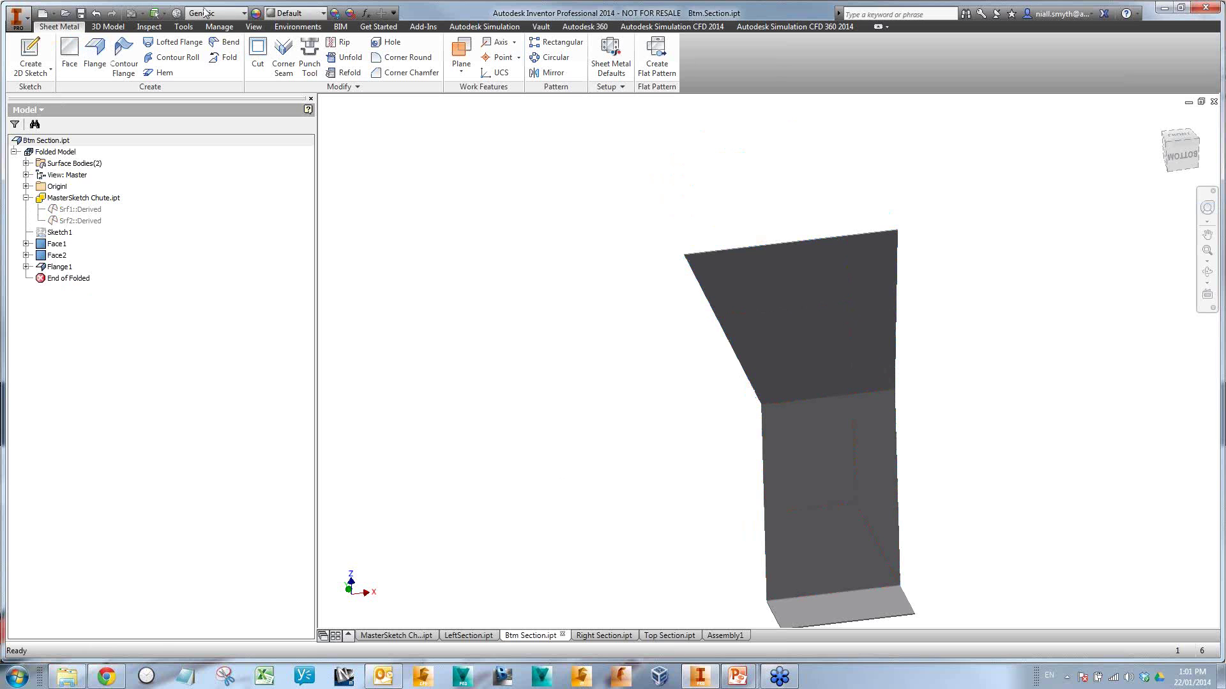
left_click(81, 13)
- In Right Section.ipt, hide the two surfaces derived from MasterSketch Chute
left_click(604, 635)
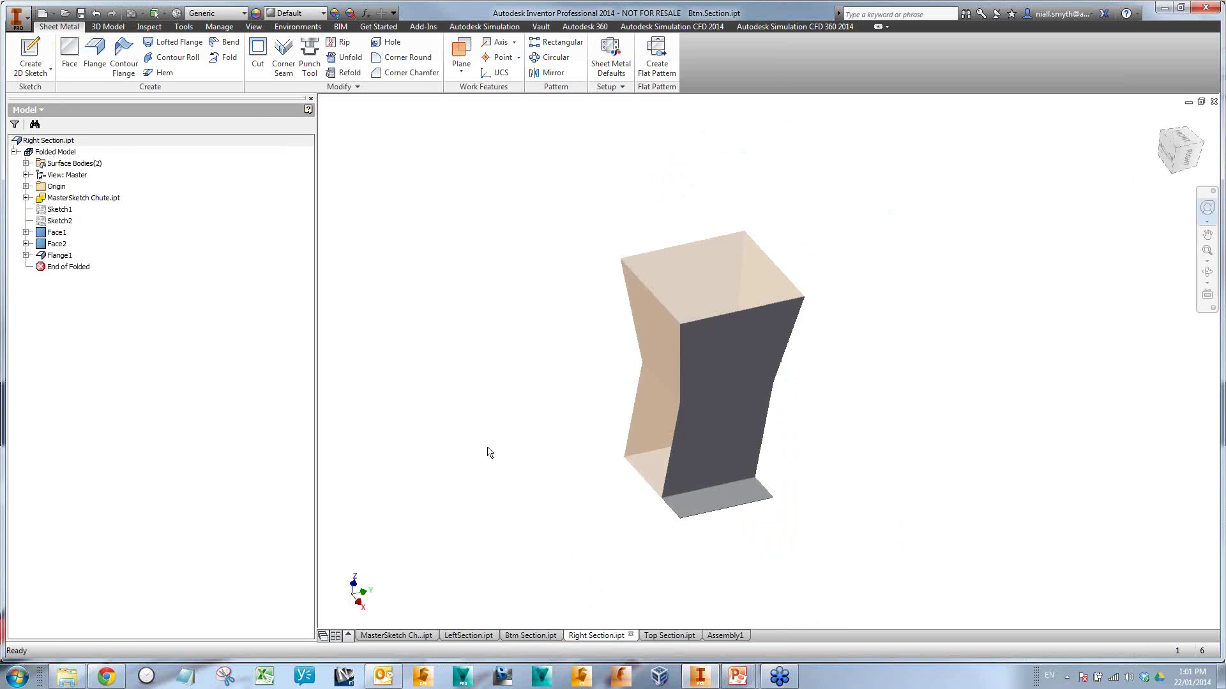
left_click(26, 198)
left_click(71, 209)
left_click(64, 221, "shift")
right_click(64, 222)
left_click(96, 297)
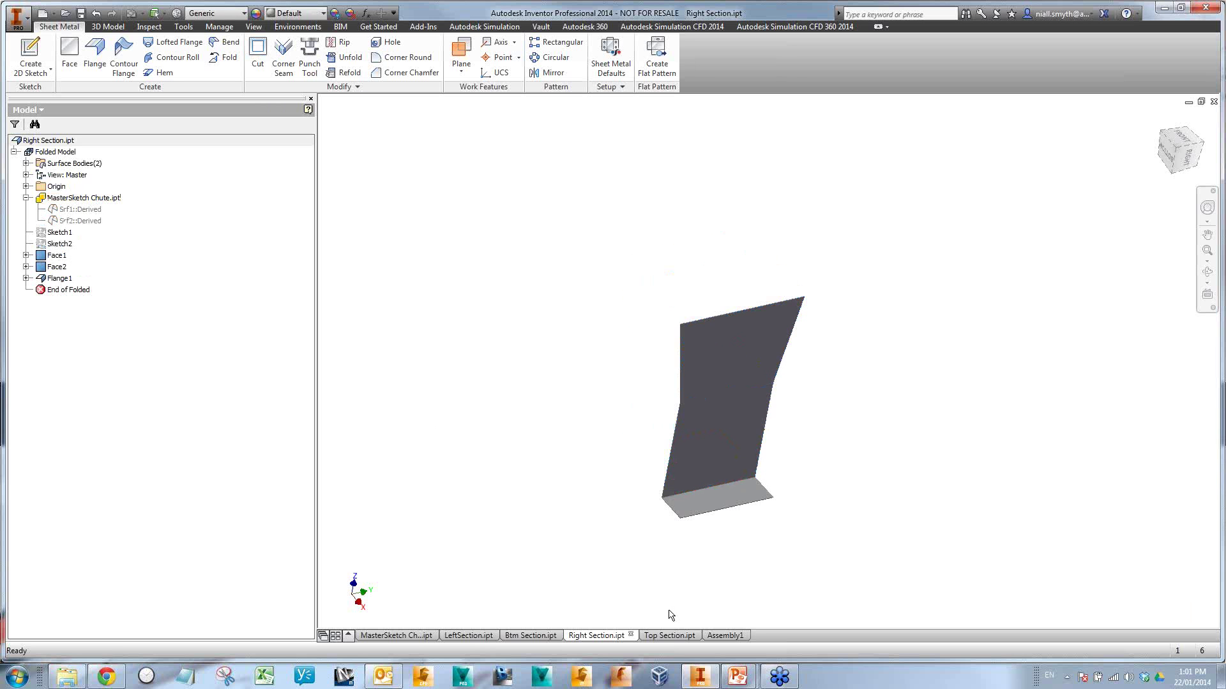
- In Top Section.ipt, hide the two surfaces derived from MasterSketch Chute, and return to Assembly1
left_click(666, 636)
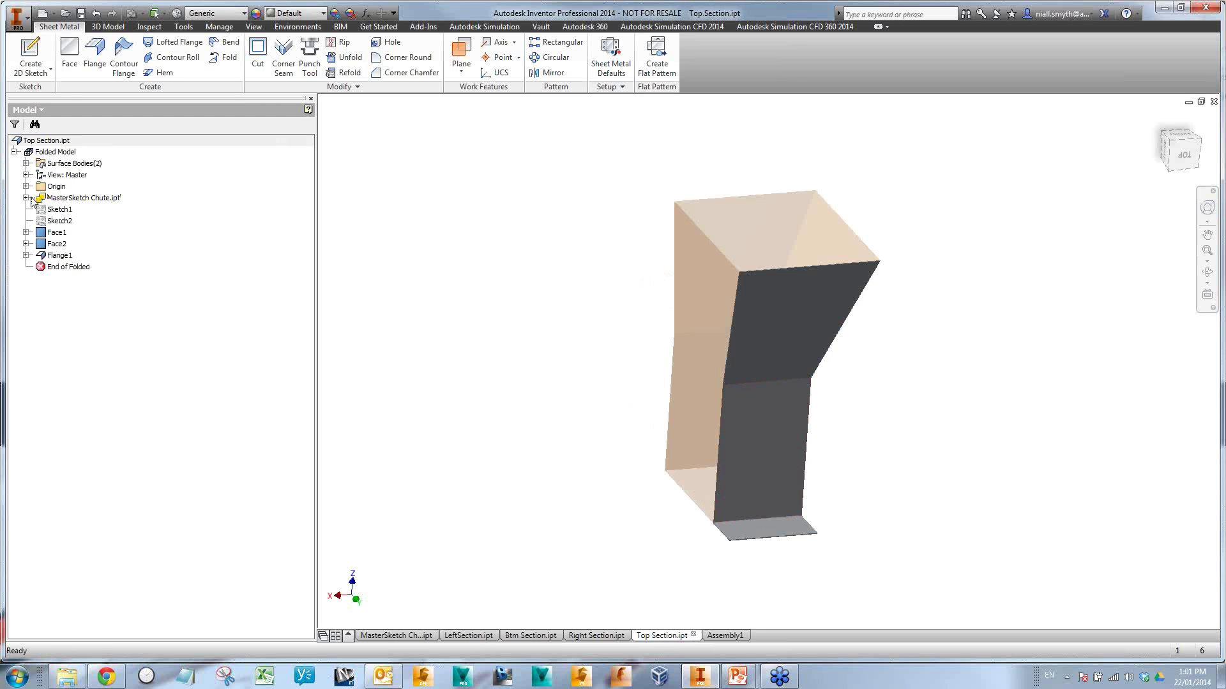
left_click(57, 210)
left_click(64, 222, "shift")
right_click(64, 222)
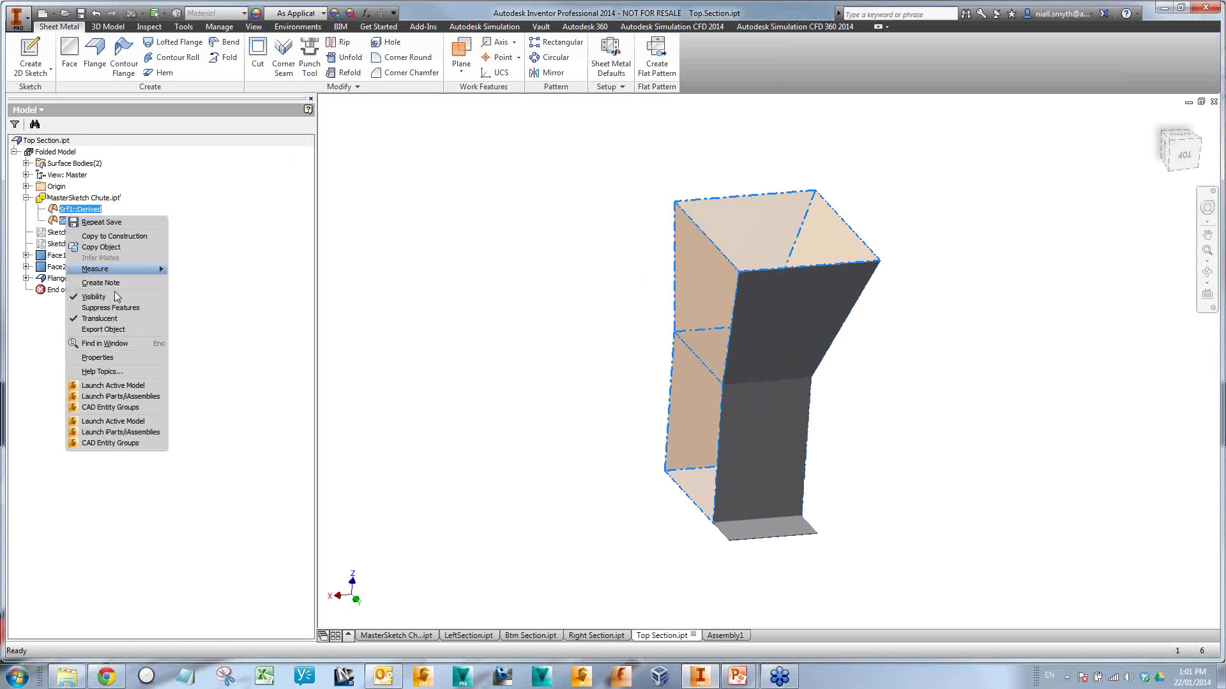
left_click(129, 298)
left_click(724, 636)
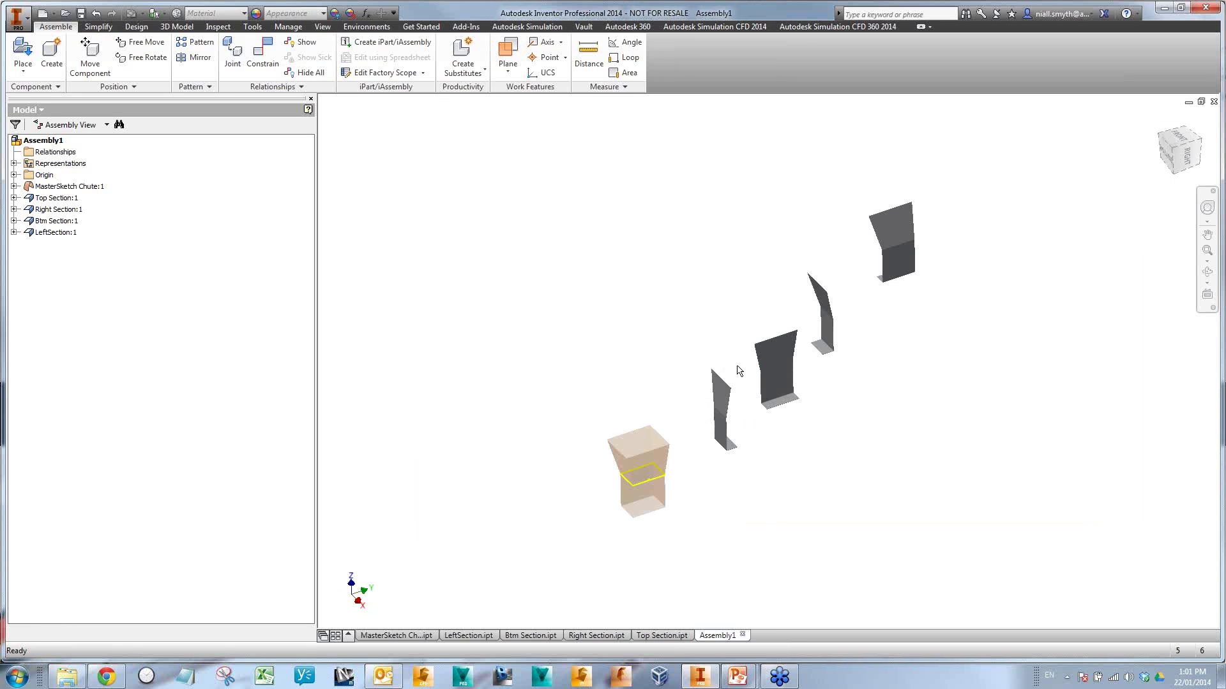
middle_click_drag(881, 343, 833, 347)
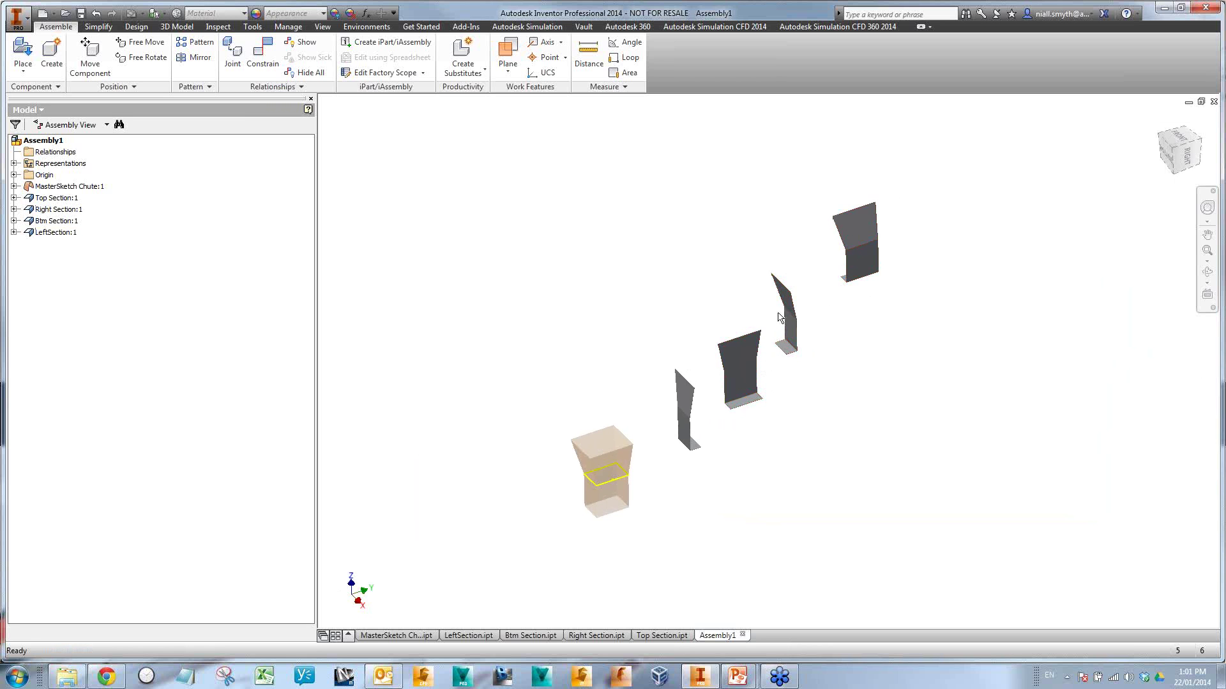
left_click(603, 489)
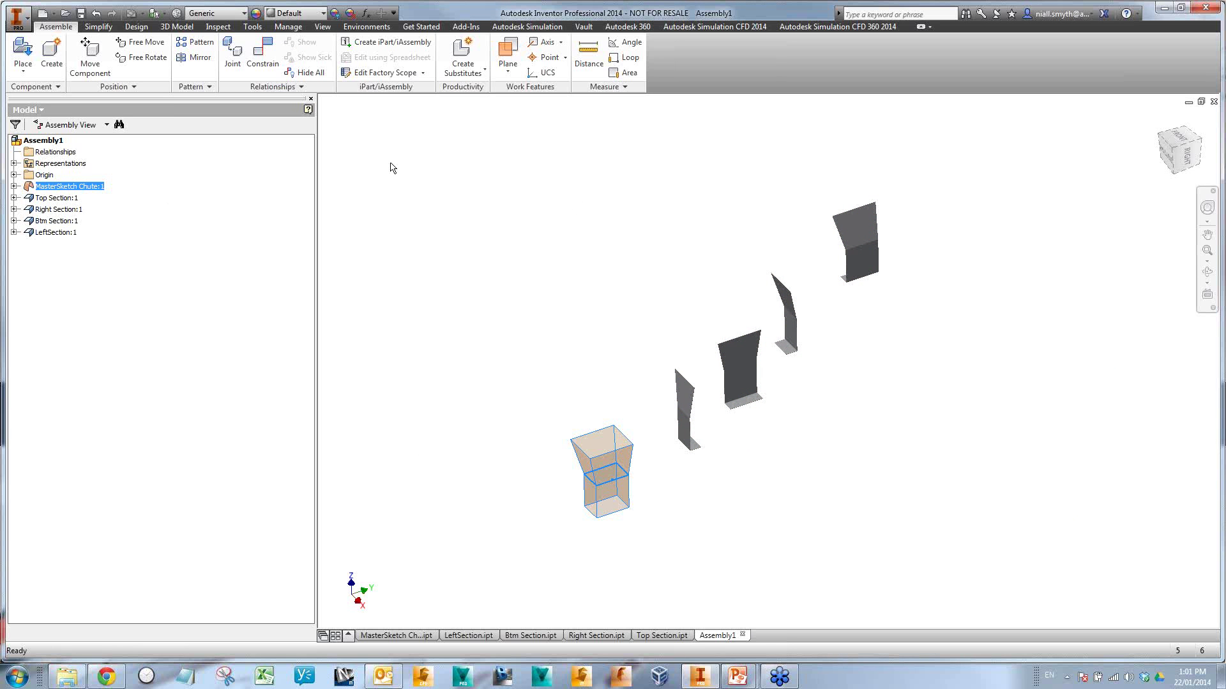
left_click(58, 209)
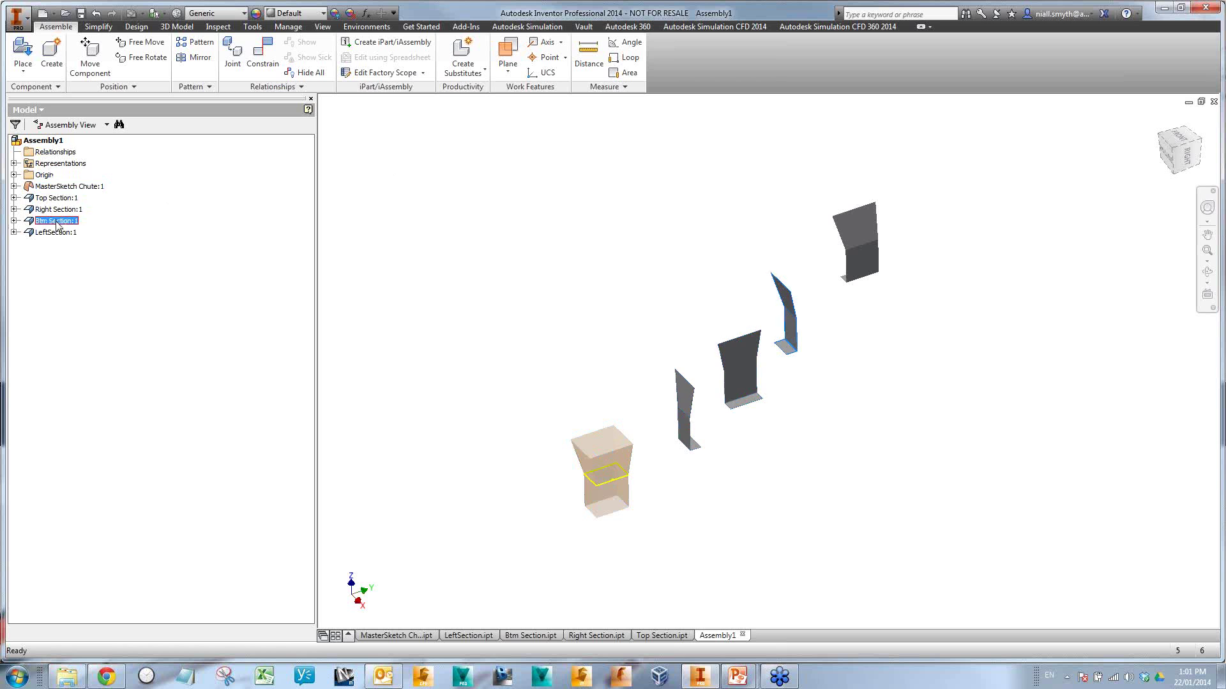
left_click(57, 198)
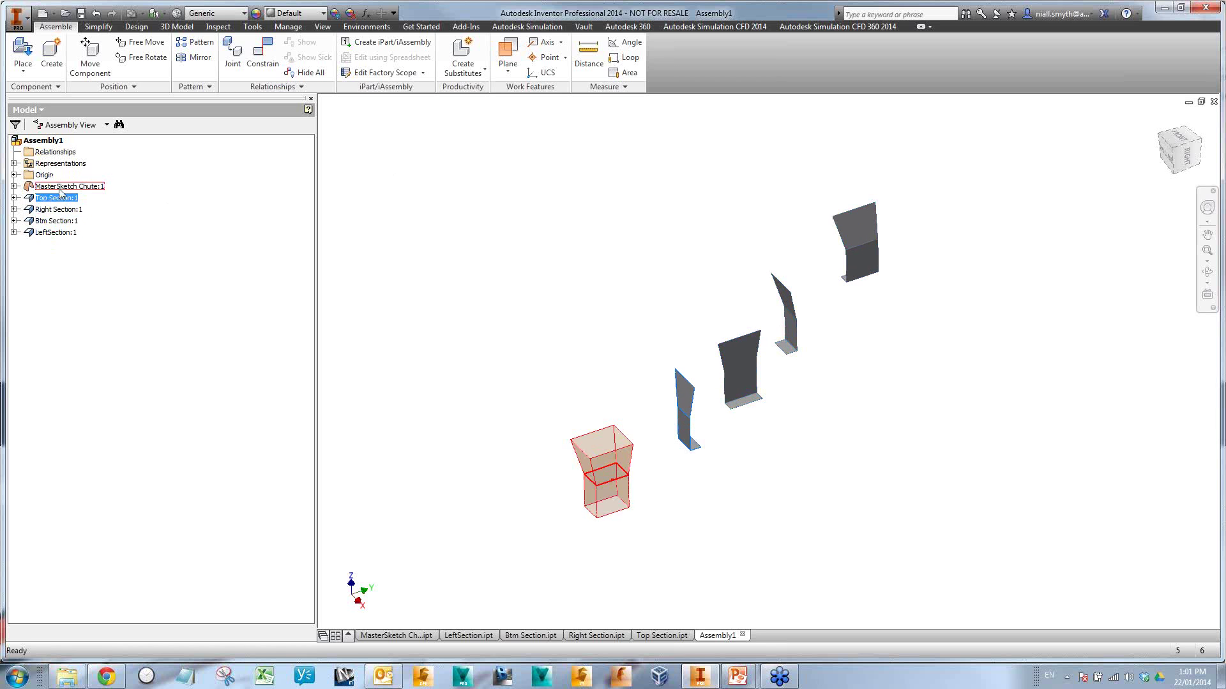
left_click(59, 189)
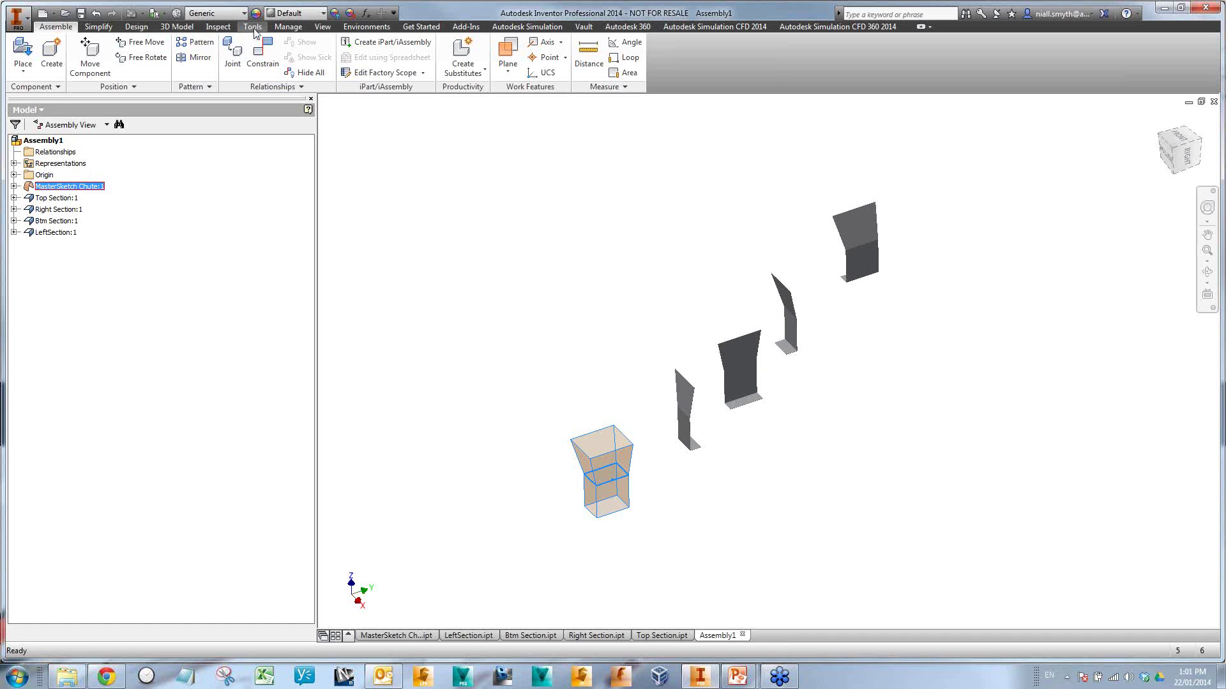
- Set the BOM structure of MasterSketch Chute to Reference in the assembly's bill of materials
left_click(287, 27)
left_click(130, 59)
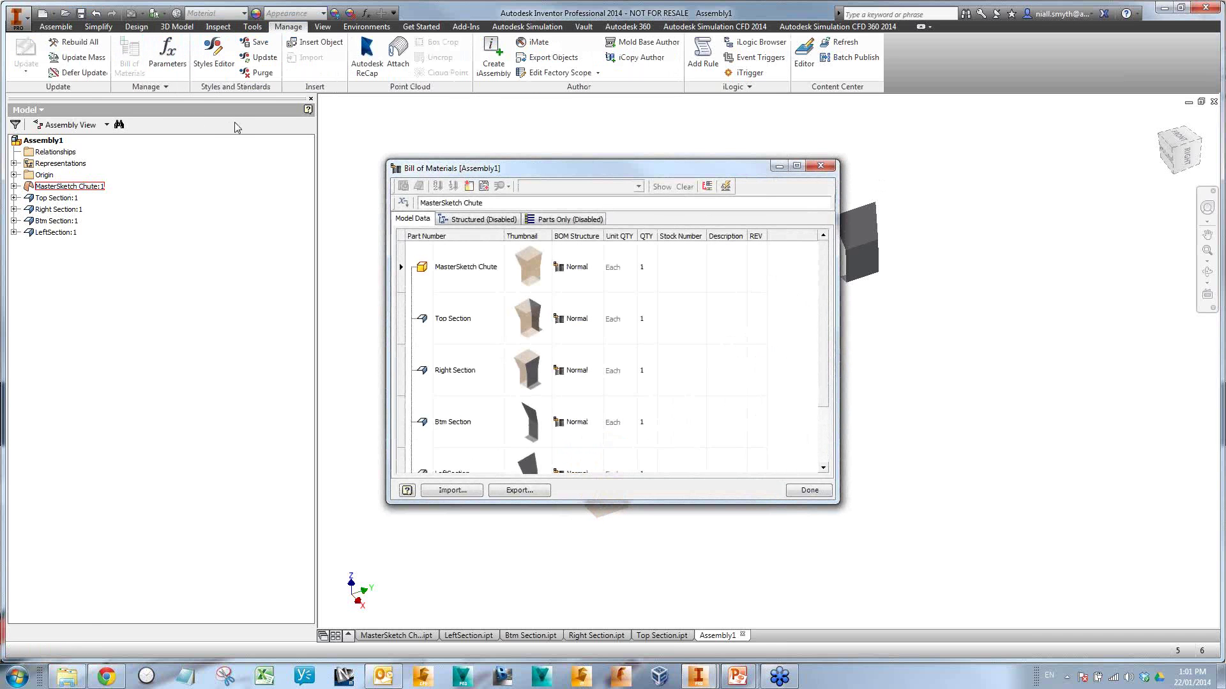
left_click(572, 264)
left_click(579, 264)
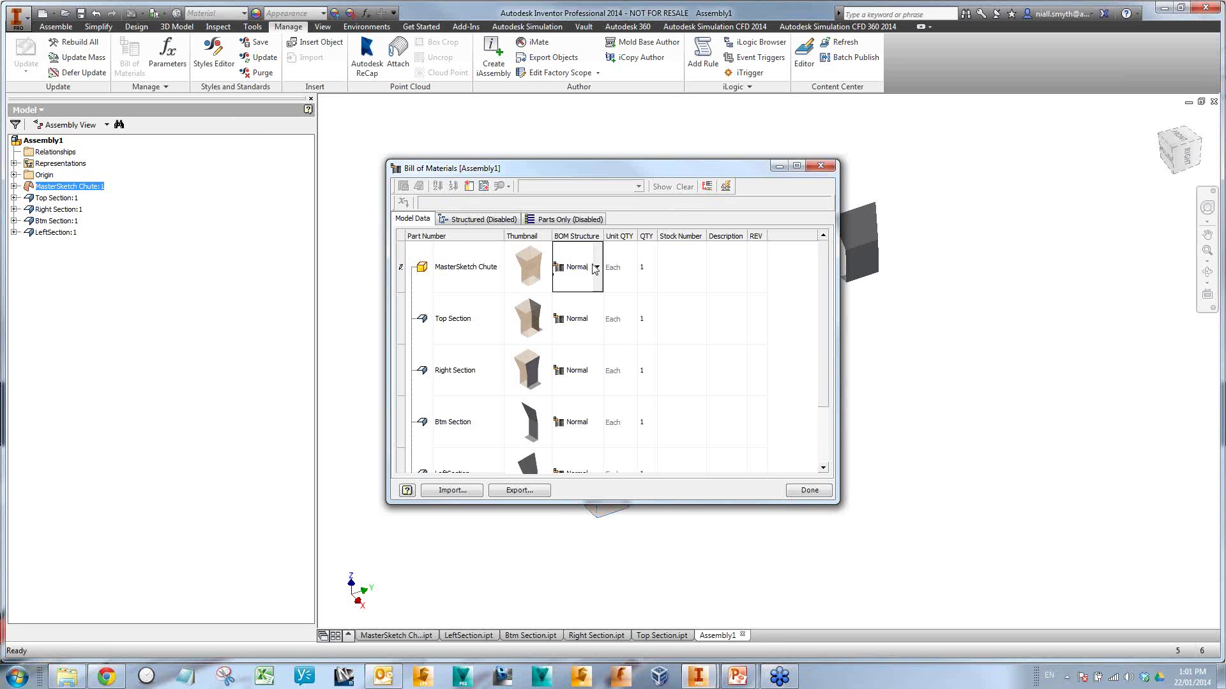
left_click(598, 268)
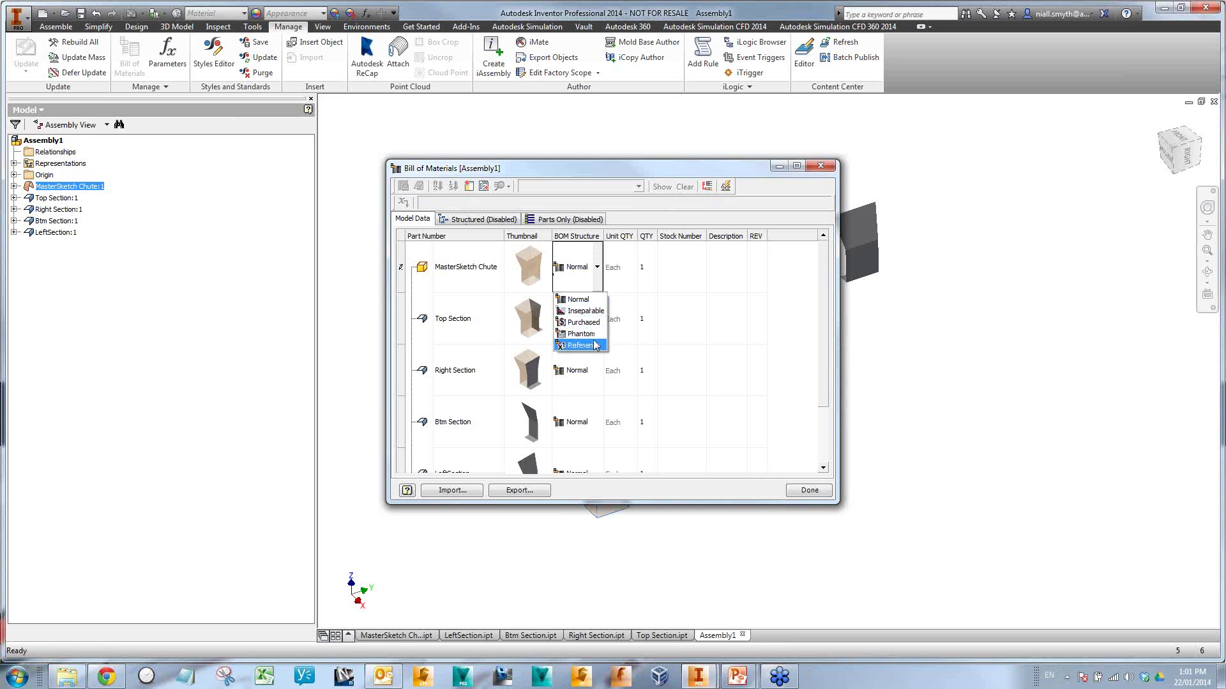
left_click(596, 345)
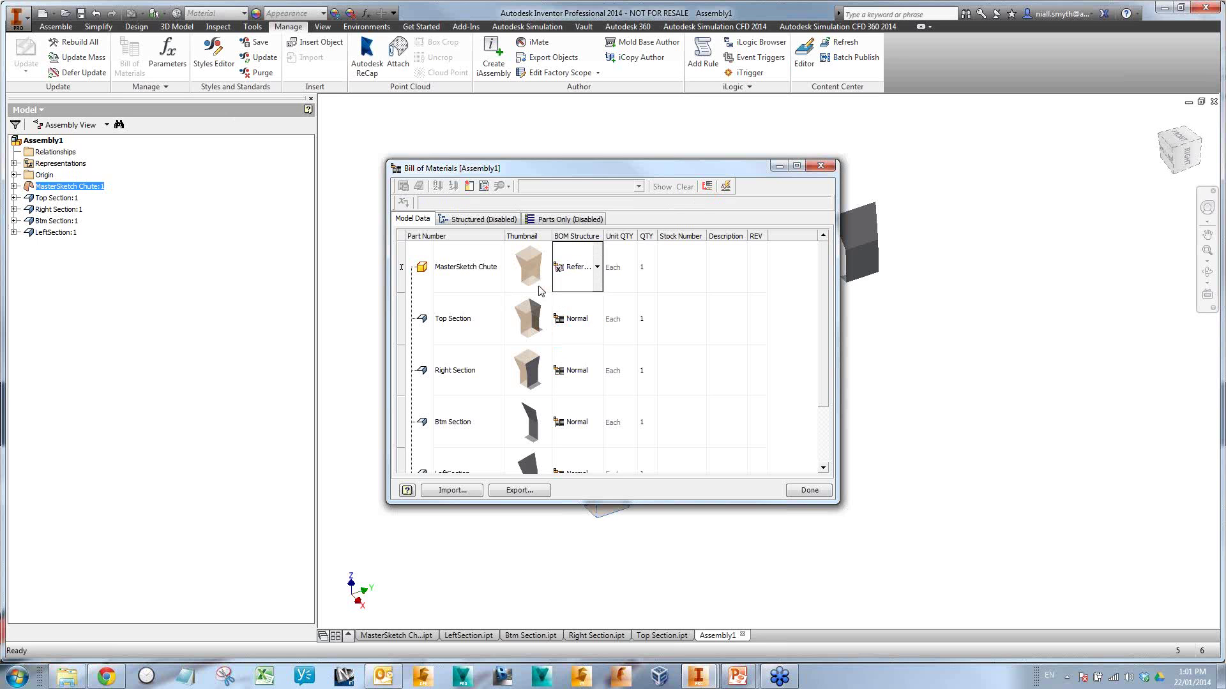
left_click(809, 492)
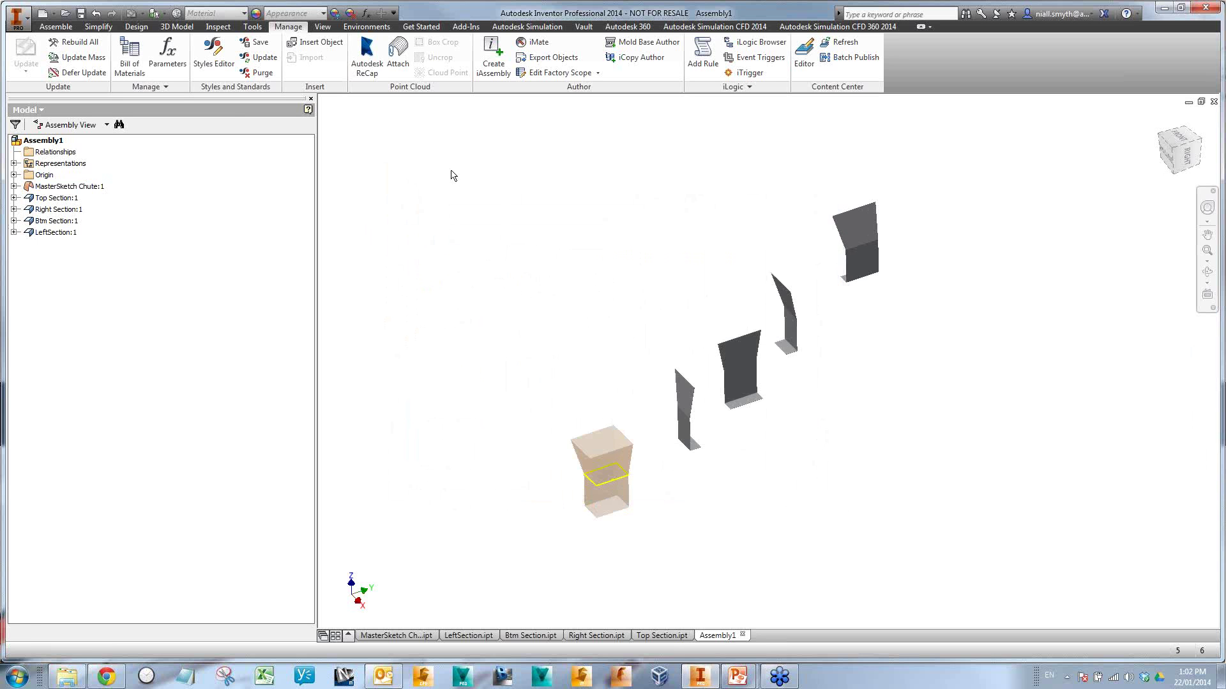
- Use Ground and Root Component to fix MasterSketch Chute, Top Section and Right Section at the assembly origin
left_click(56, 26)
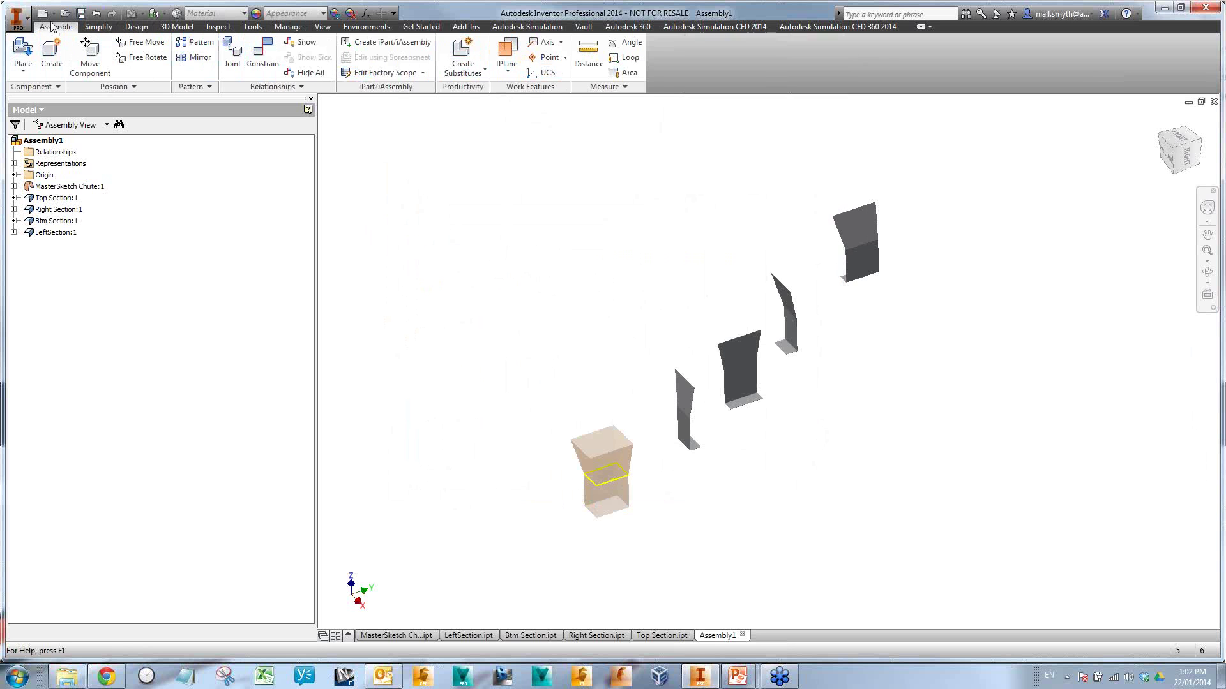
left_click(481, 73)
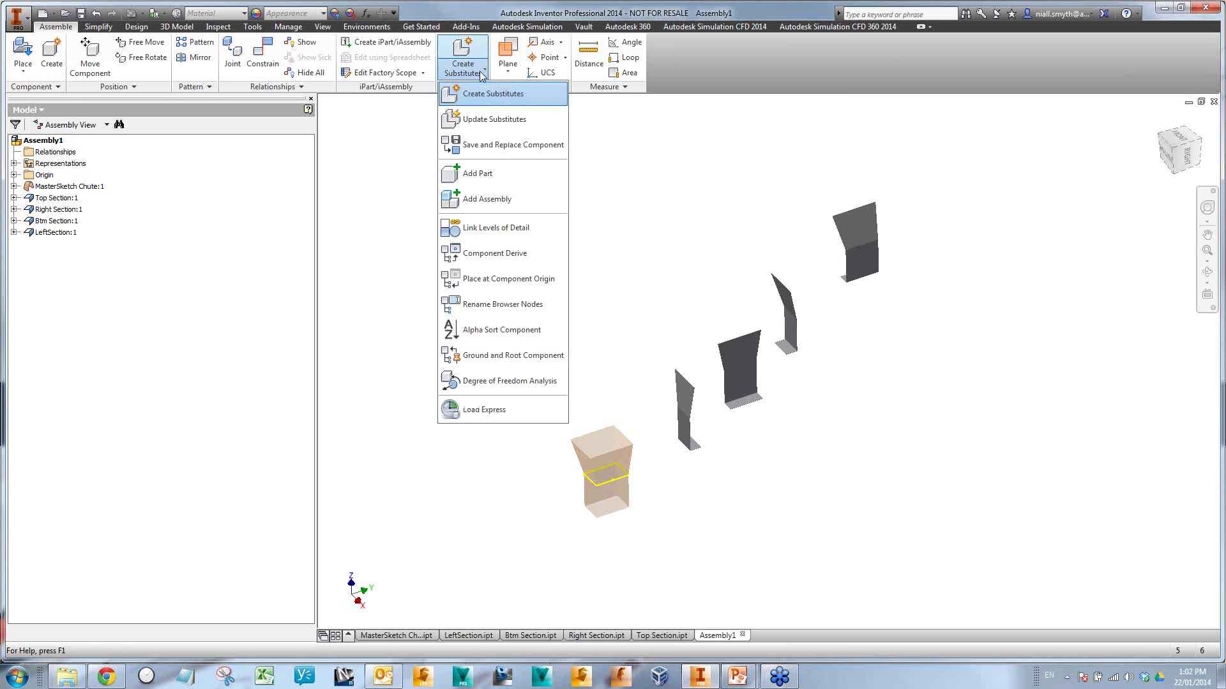
left_click(521, 369)
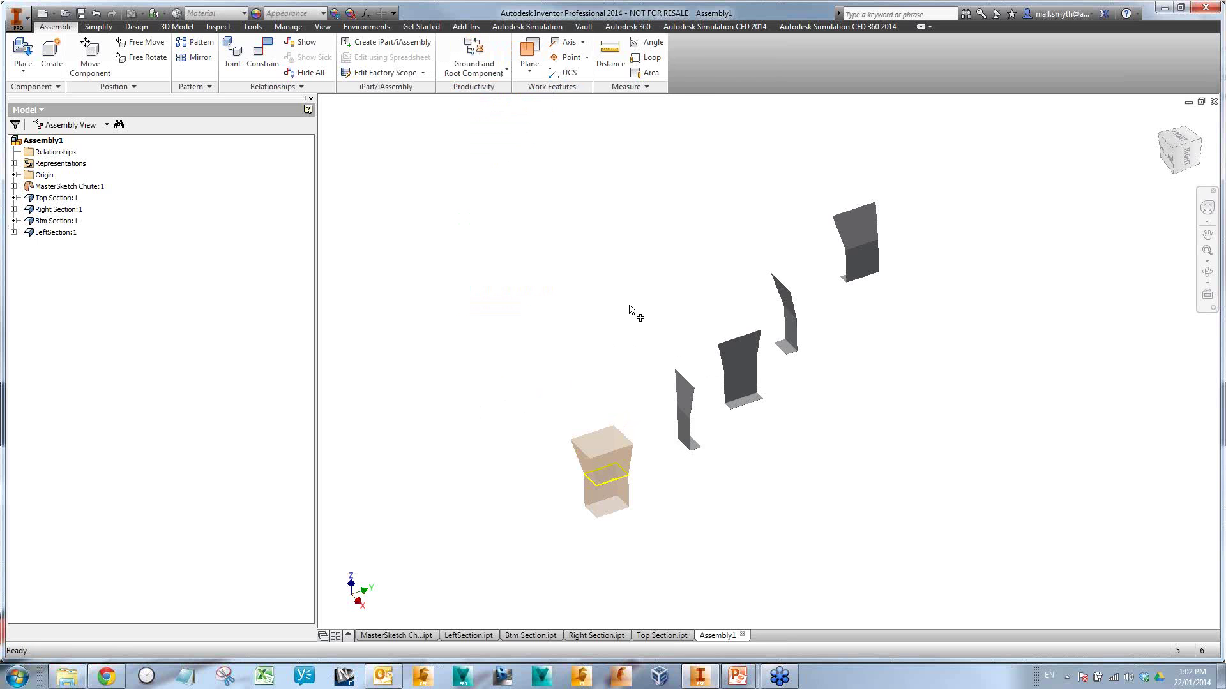
left_click(607, 487)
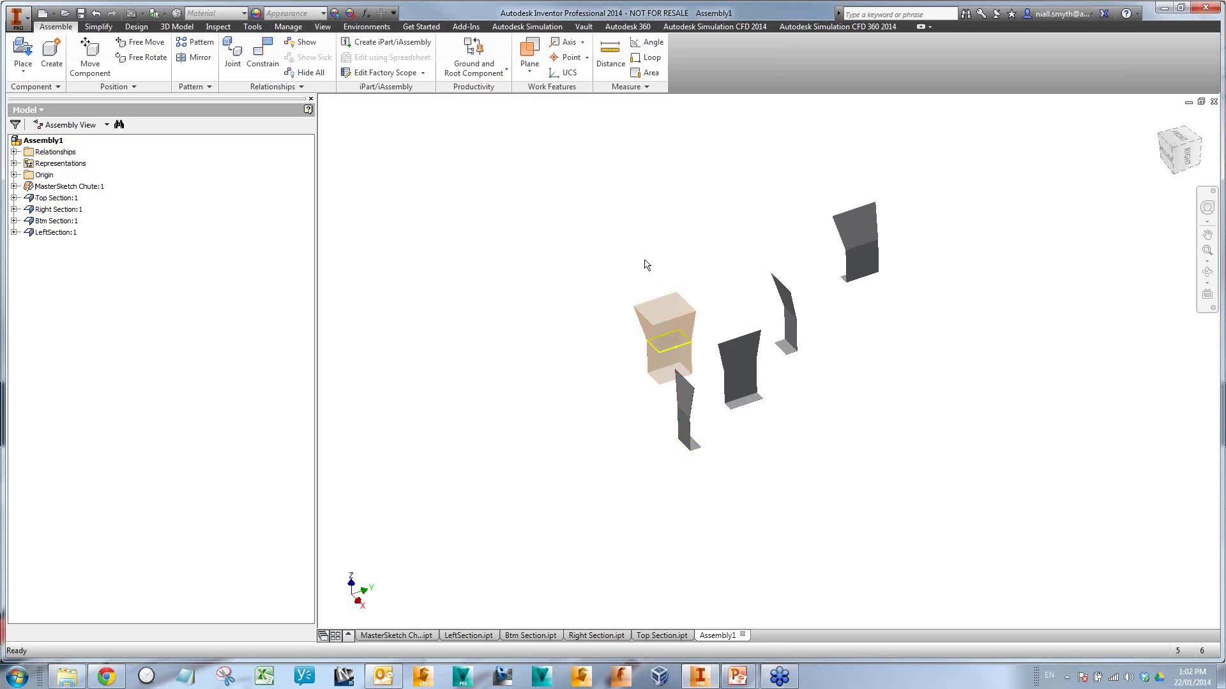
left_click(474, 56)
left_click(681, 397)
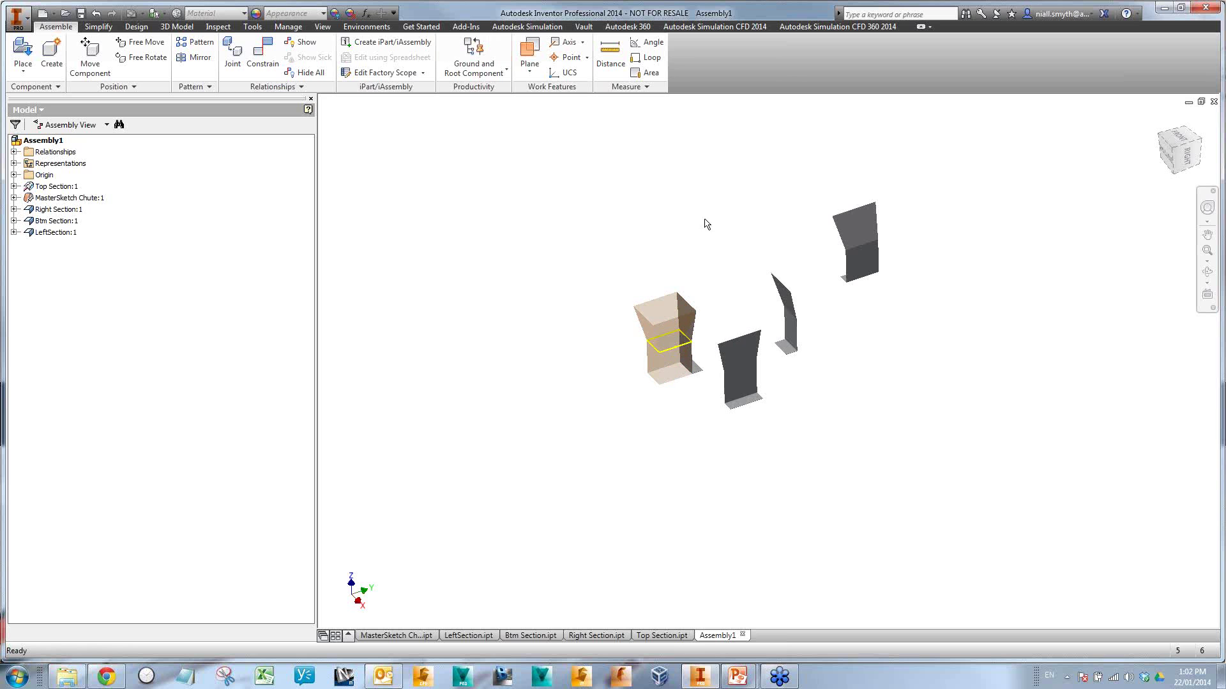
left_click(750, 370)
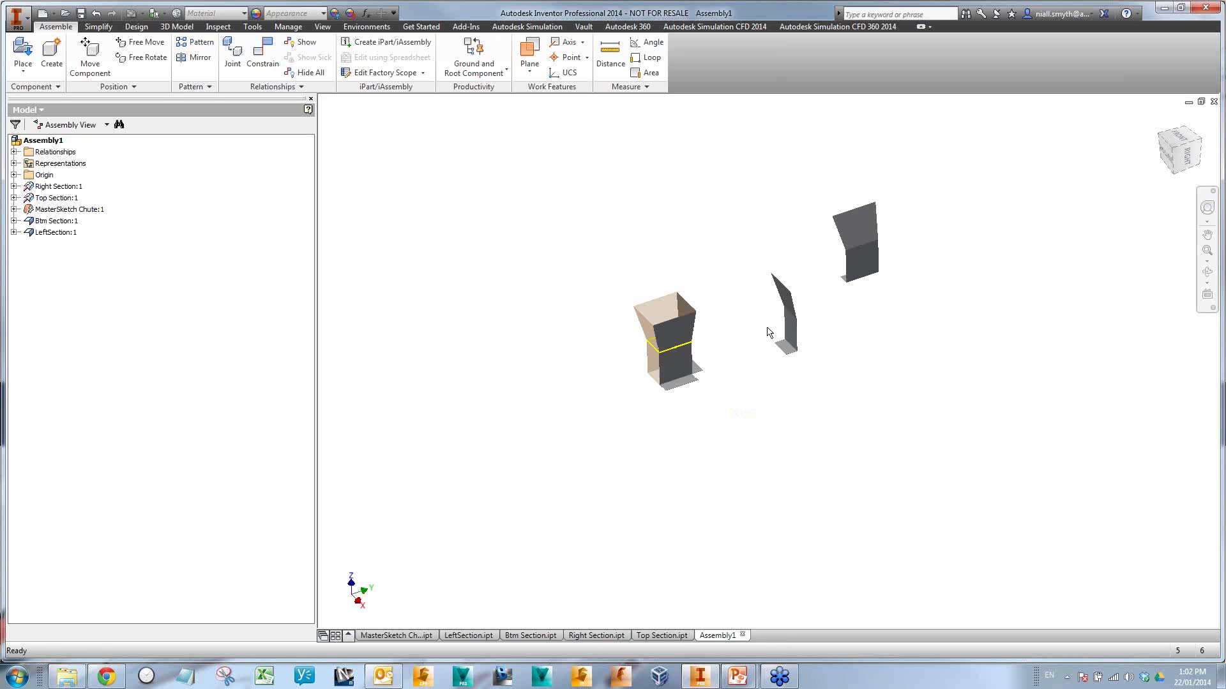
- Ground the Btm Section and LeftSection parts at the assembly origin with Ground and Root Component
left_click(784, 316)
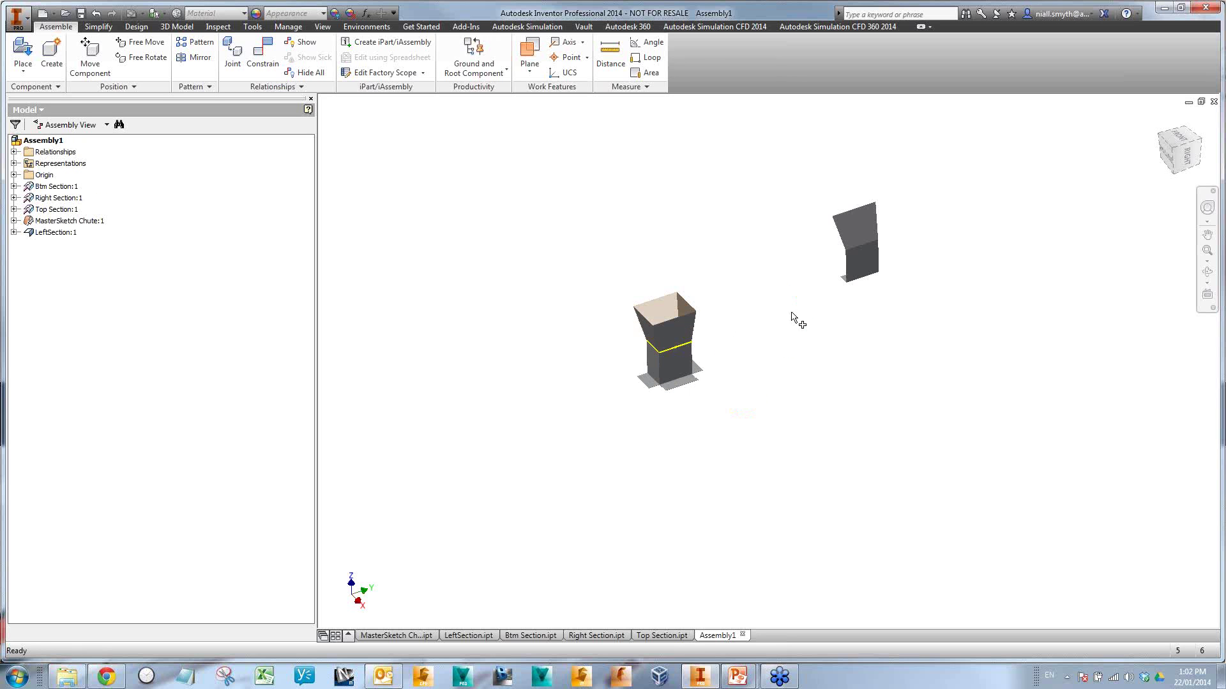
left_click(856, 260)
middle_click_drag(706, 430, 827, 427, "shift")
scroll(639, 320, "down", 7)
scroll(734, 307, "up", 2)
middle_click_drag(813, 362, 690, 391, "shift")
- Hide the MasterSketch Chute component and move it above the section parts in the model tree
right_click(45, 234)
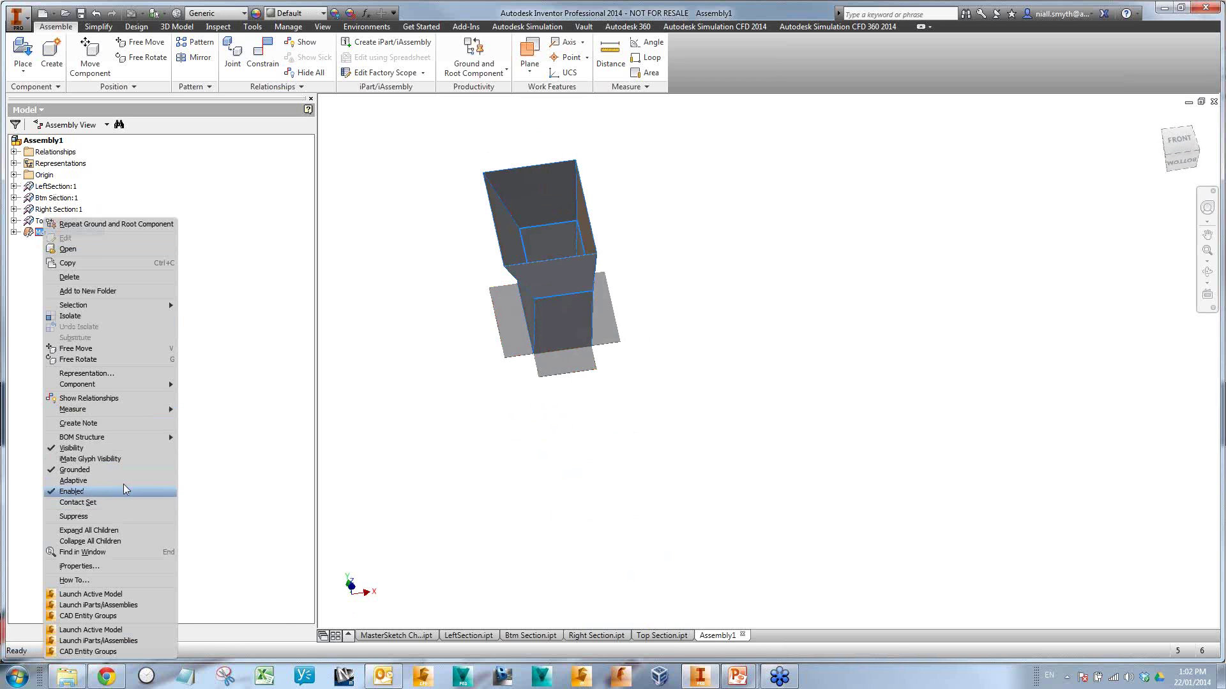
left_click(118, 450)
left_click(43, 233)
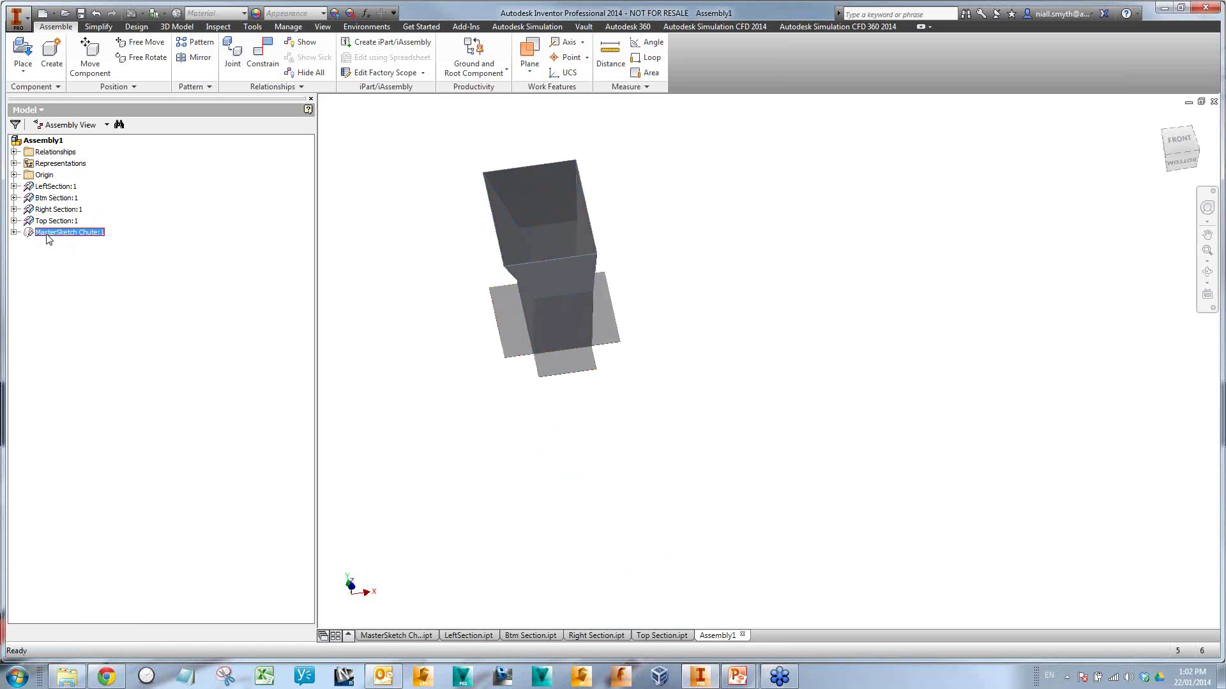
left_click_drag(30, 233, 38, 187)
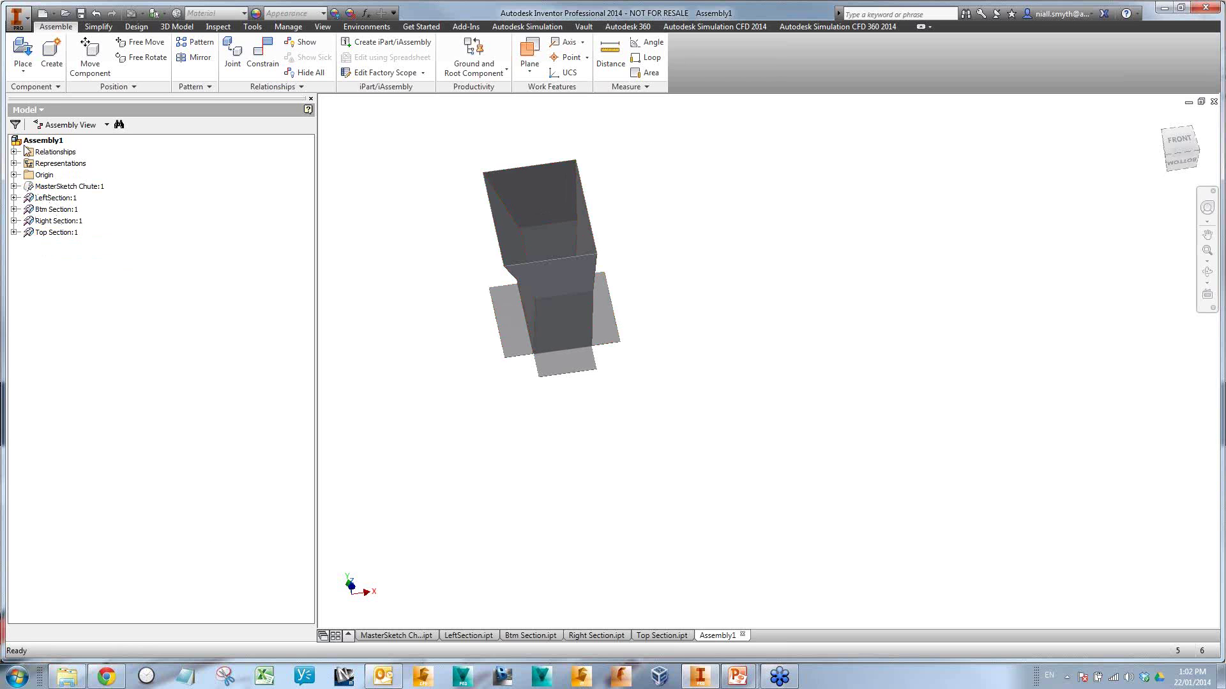
- Save the assembly as Chute Assy together with its dependent files
left_click(81, 13)
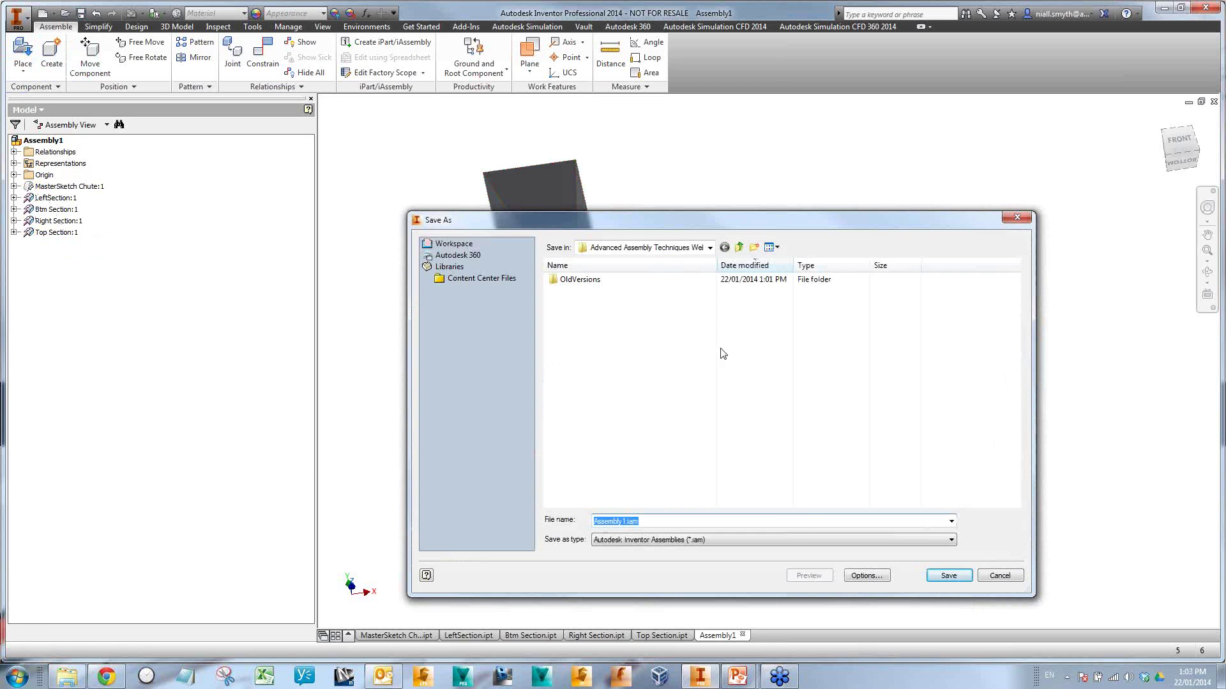
double_click(625, 523)
type("Chute Assy")
left_click(946, 577)
left_click(674, 297)
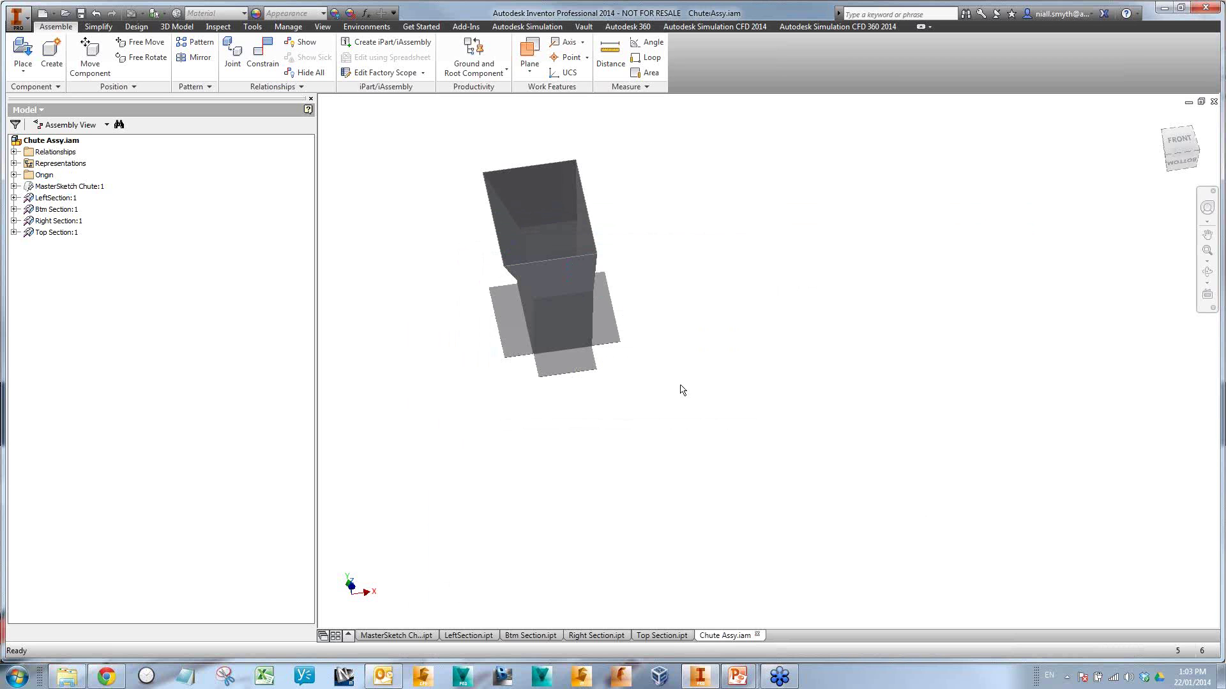
- Set the FlangeLength user parameter to 100 mm in MasterSketch Chute.ipt
middle_click_drag(651, 408, 625, 393, "shift")
scroll(652, 423, "up", 4)
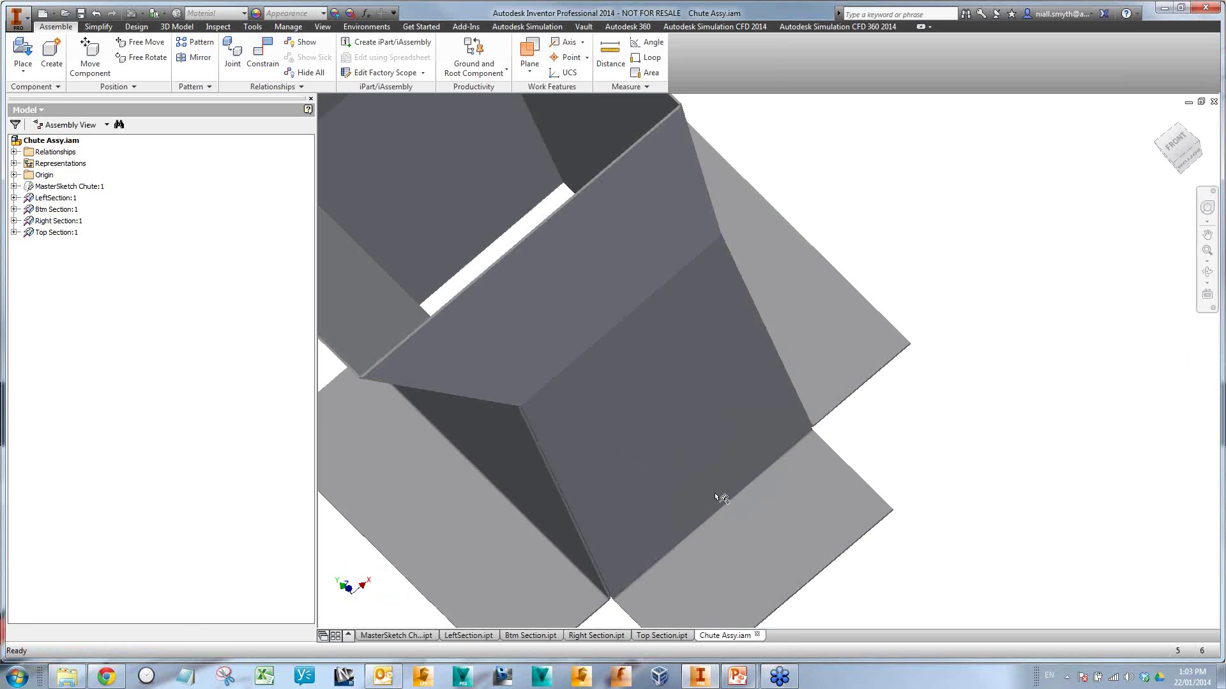
scroll(744, 518, "down", 3)
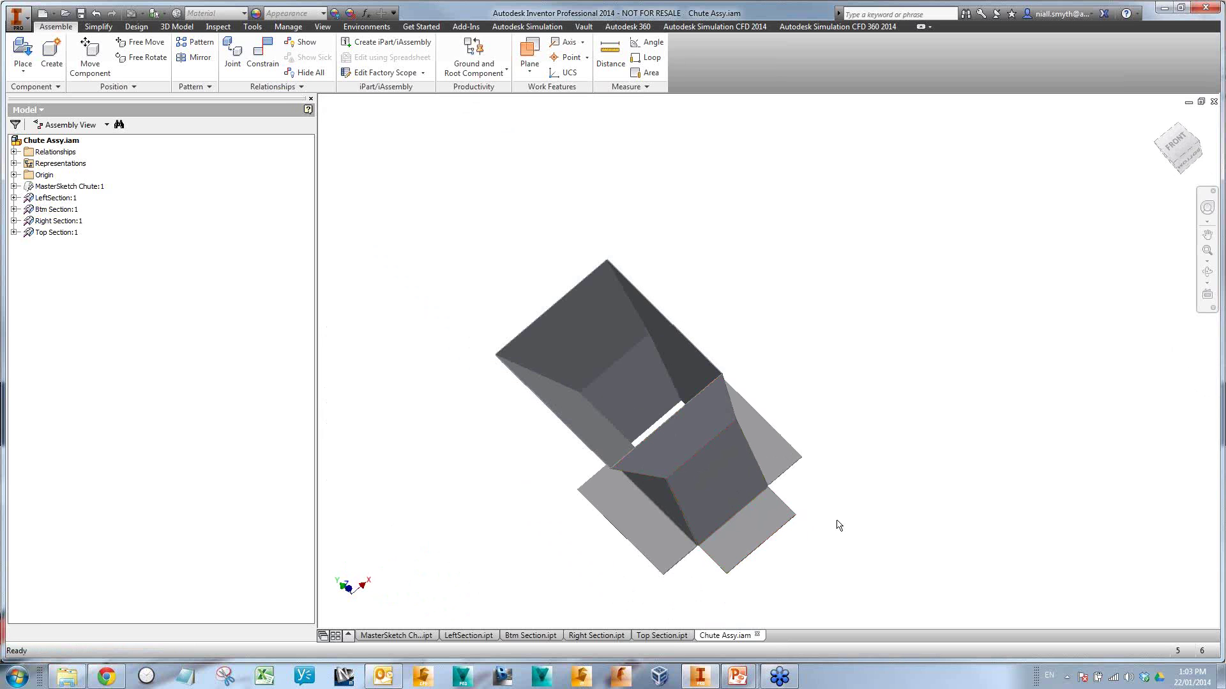
left_click(409, 638)
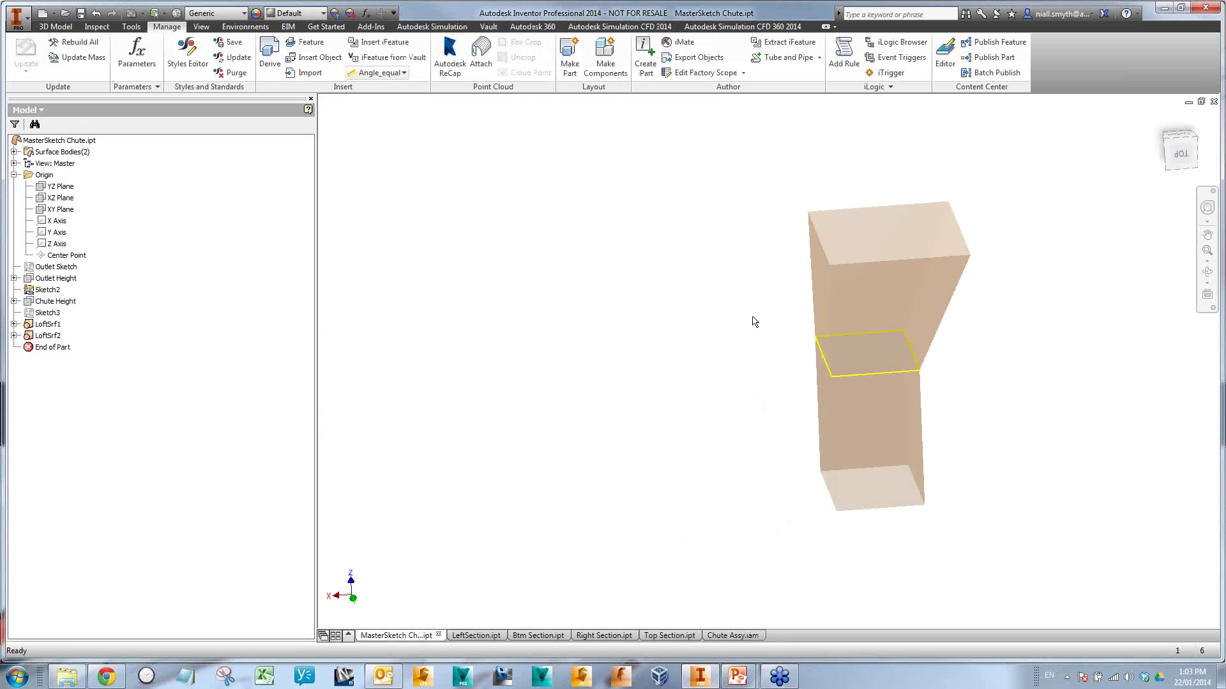
middle_click_drag(709, 493, 624, 495, "shift")
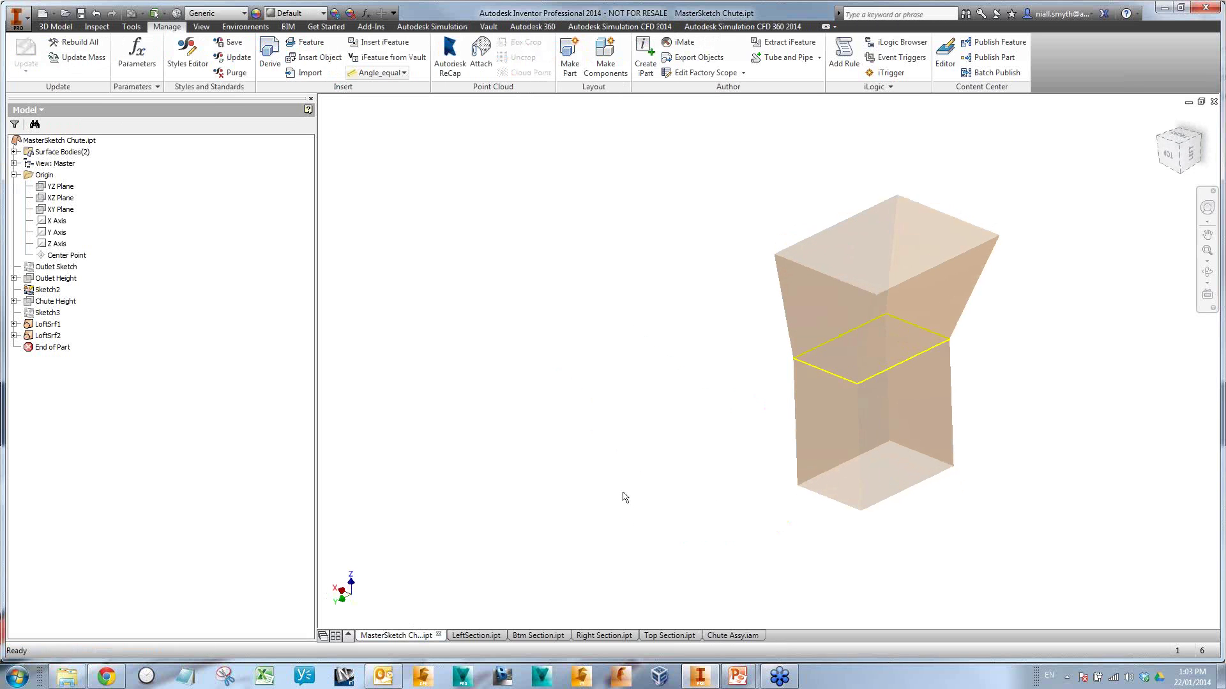
left_click(365, 14)
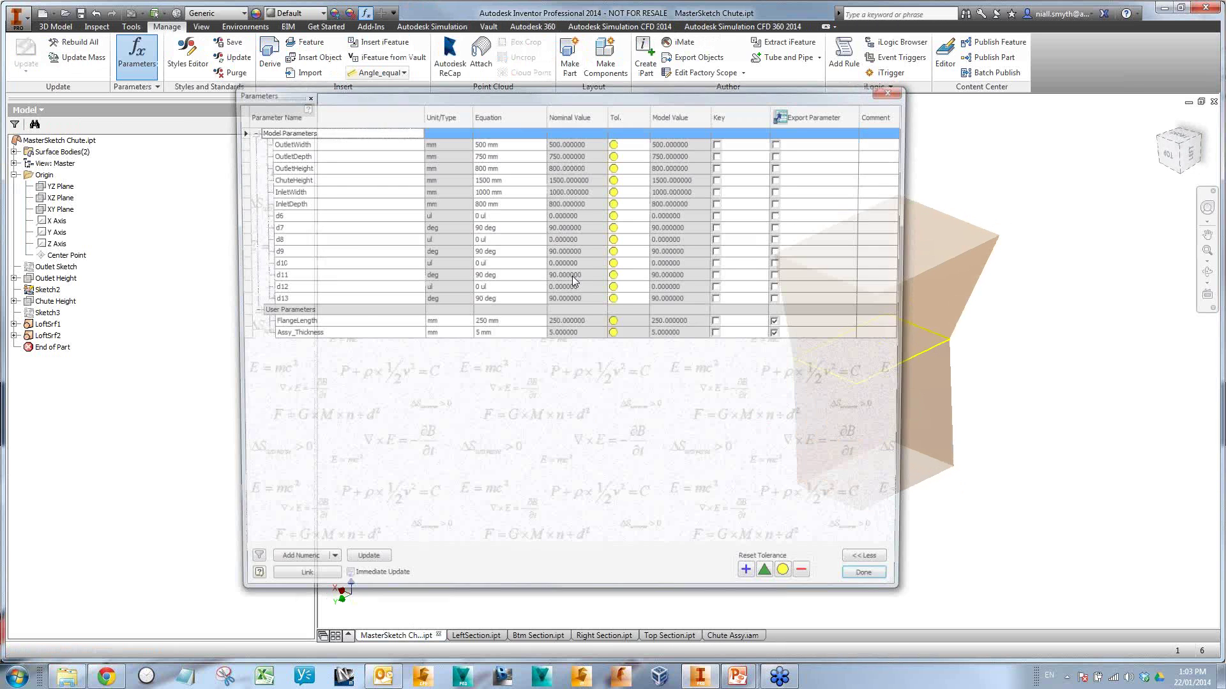
left_click(504, 329)
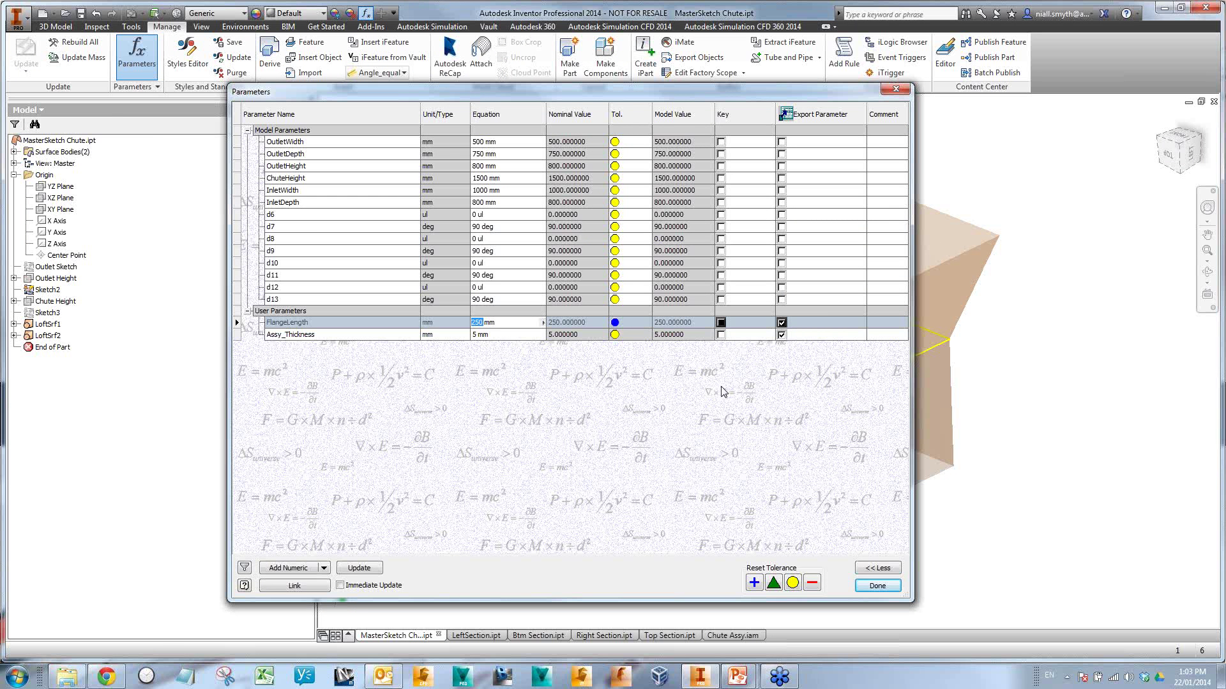
type("10")
left_click(882, 588)
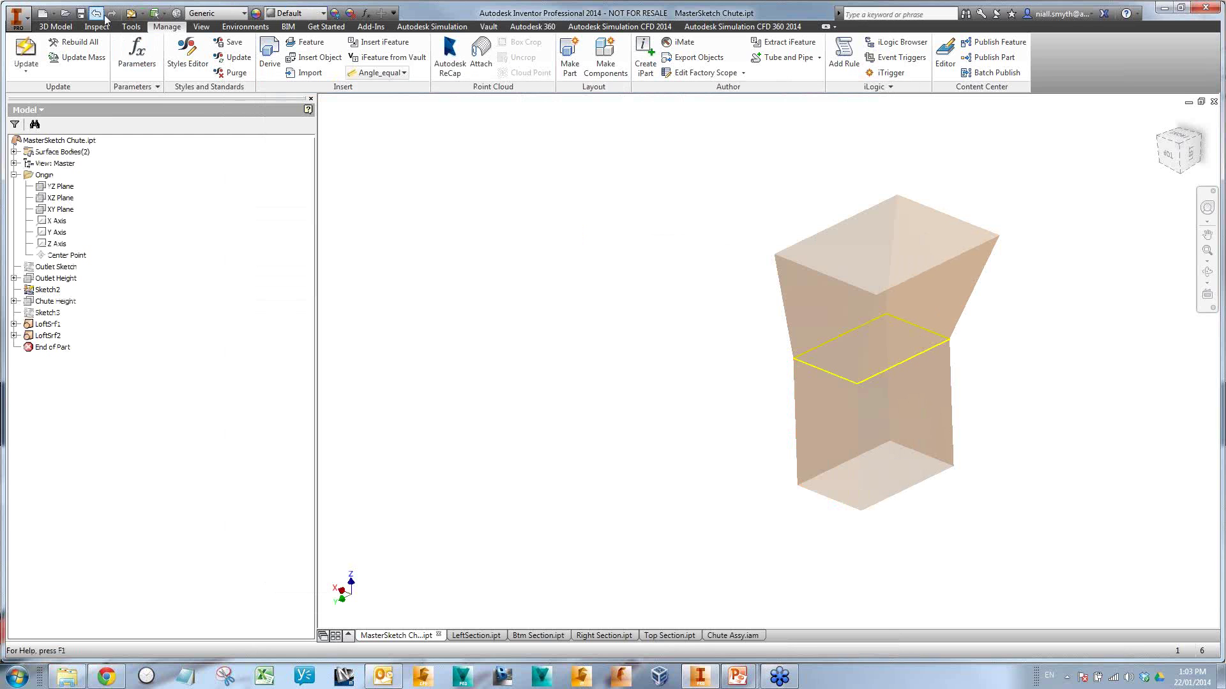
- Update Chute Assy.iam with the changed flange length and inspect the flanges around the chute outlet
left_click(738, 636)
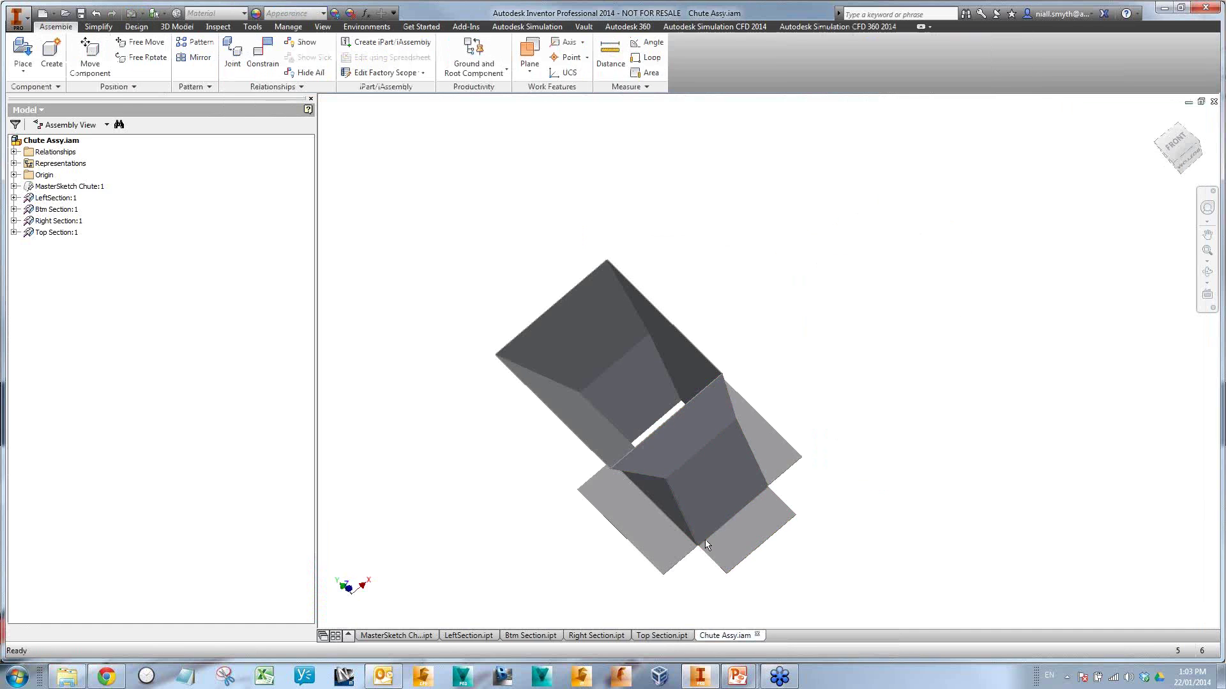
left_click(130, 15)
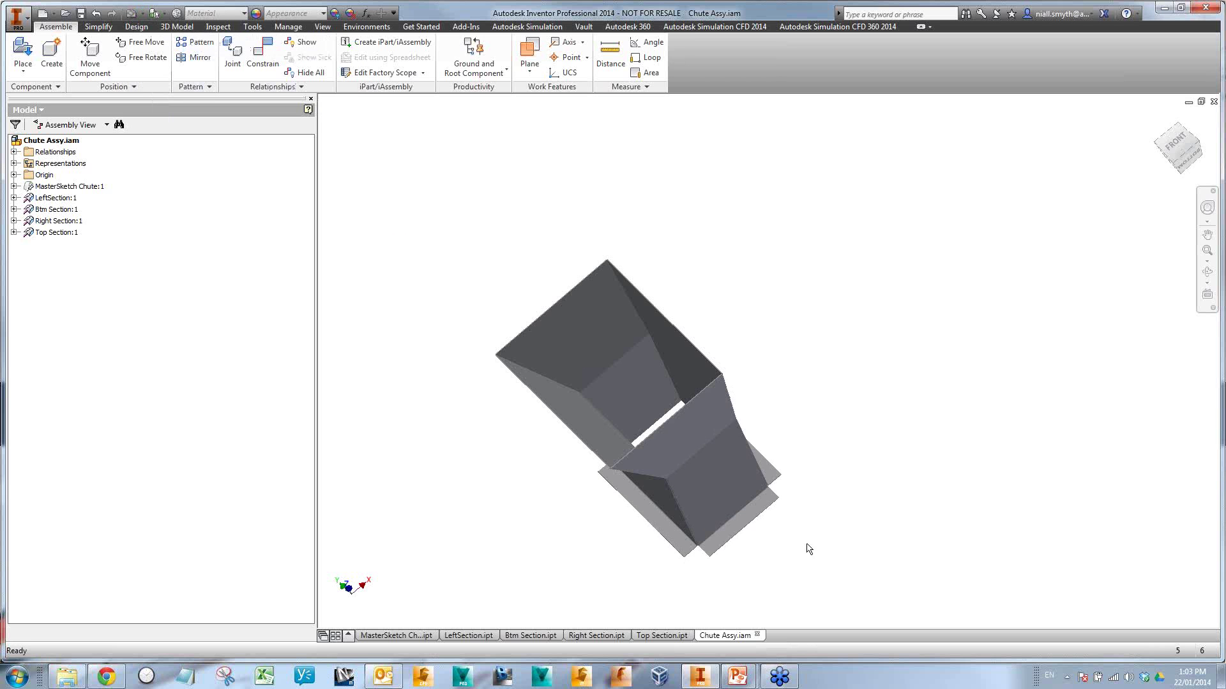
key("F4")
left_click_drag(813, 562, 832, 539)
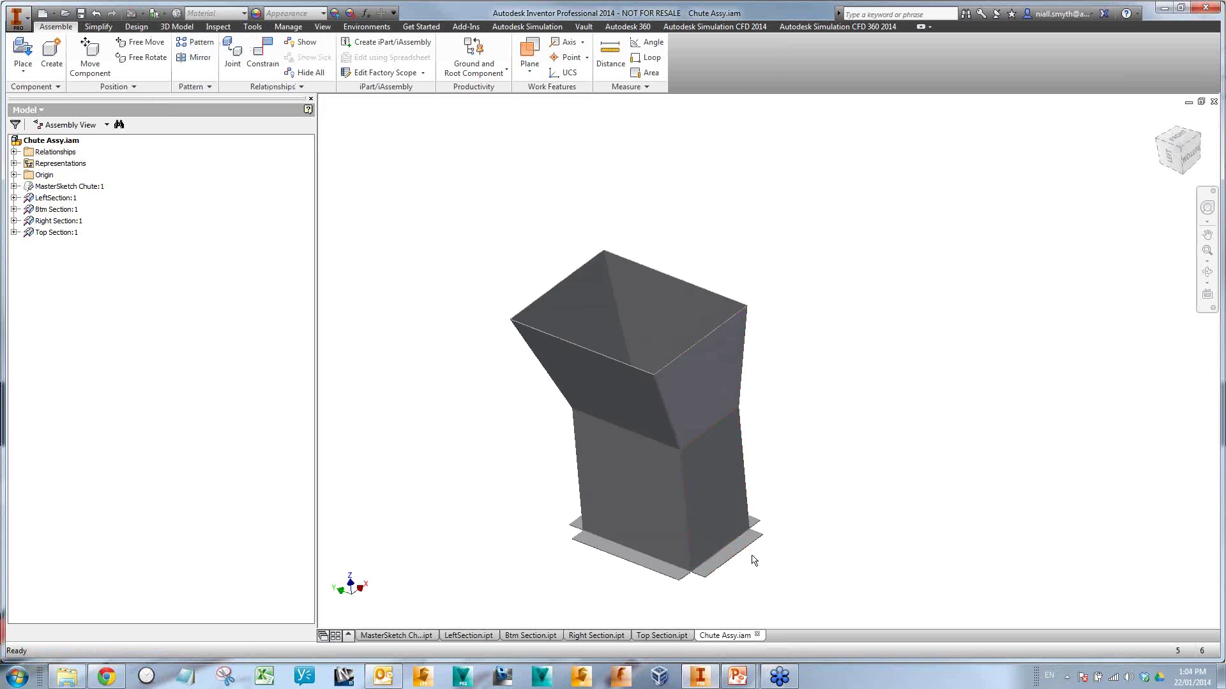
scroll(753, 561, "down", 3)
key("Escape")
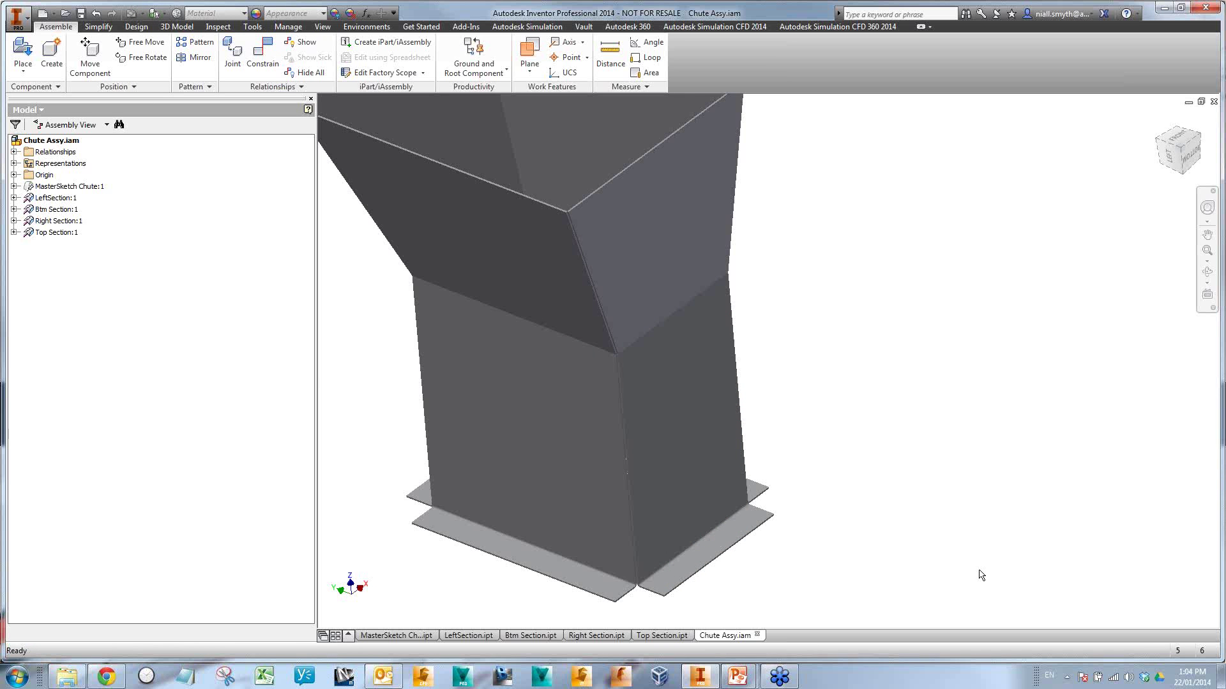
scroll(883, 487, "up", 3)
key("F4")
left_click_drag(862, 483, 867, 519)
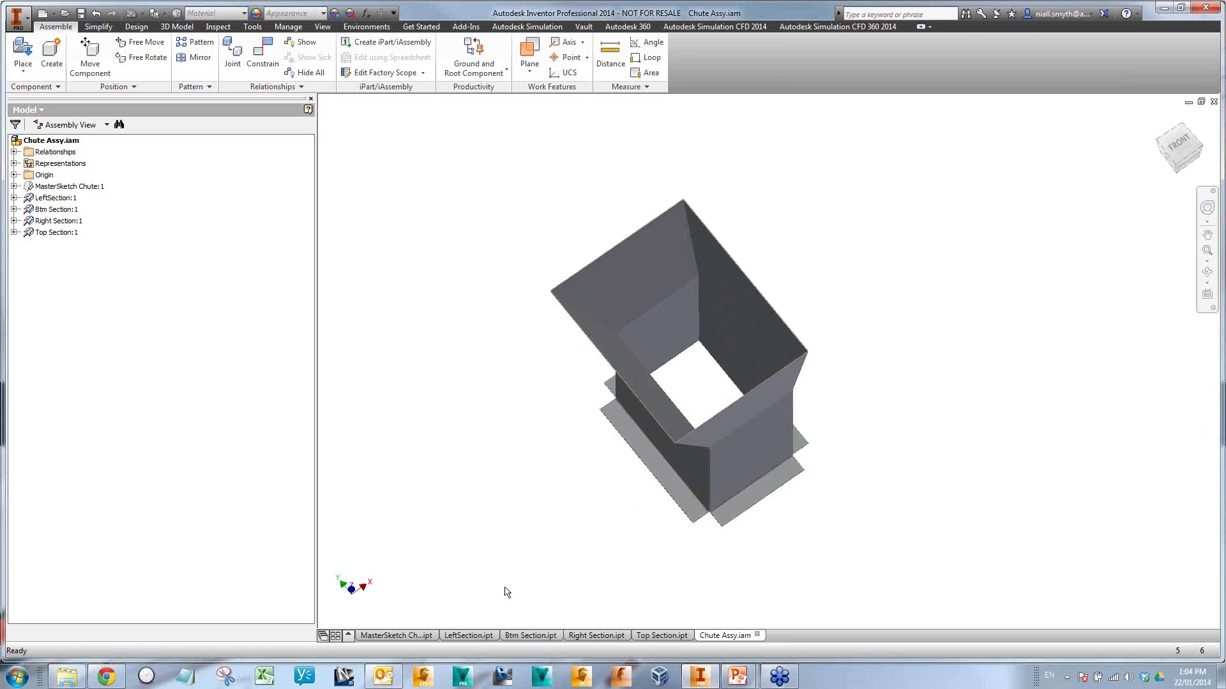
- In the parameters of MasterSketch Chute.ipt, set InletWidth to 1500 mm and InletDepth to 600 mm
left_click(408, 636)
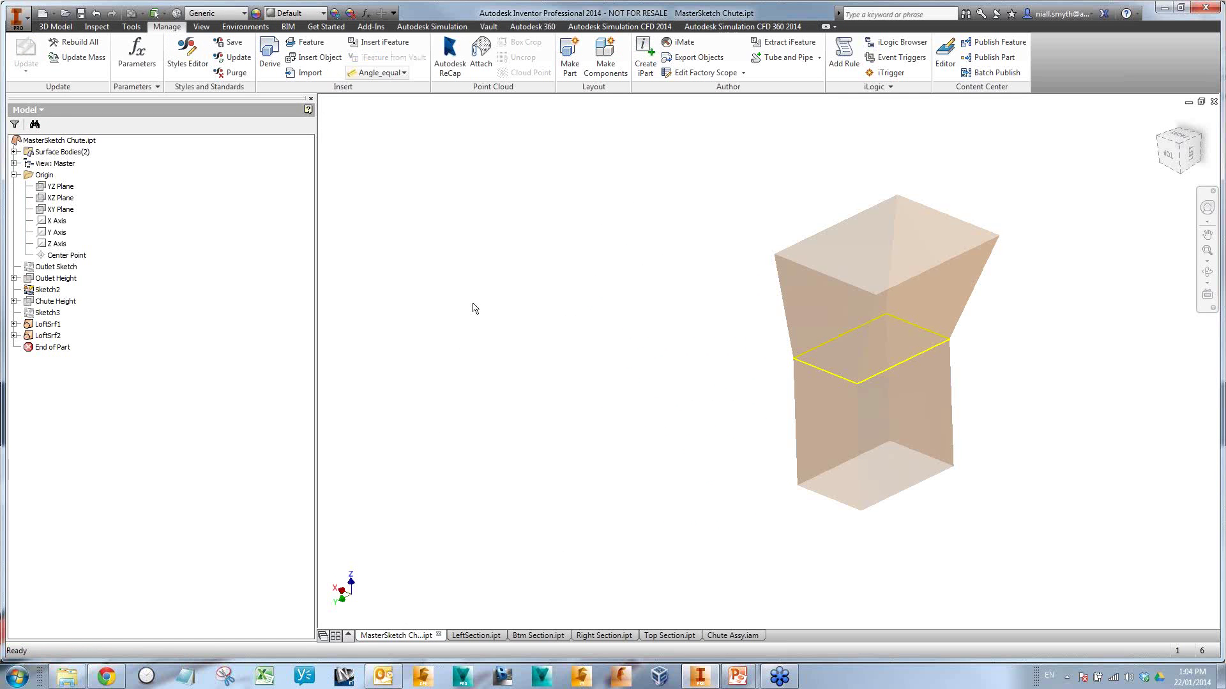
left_click(42, 280)
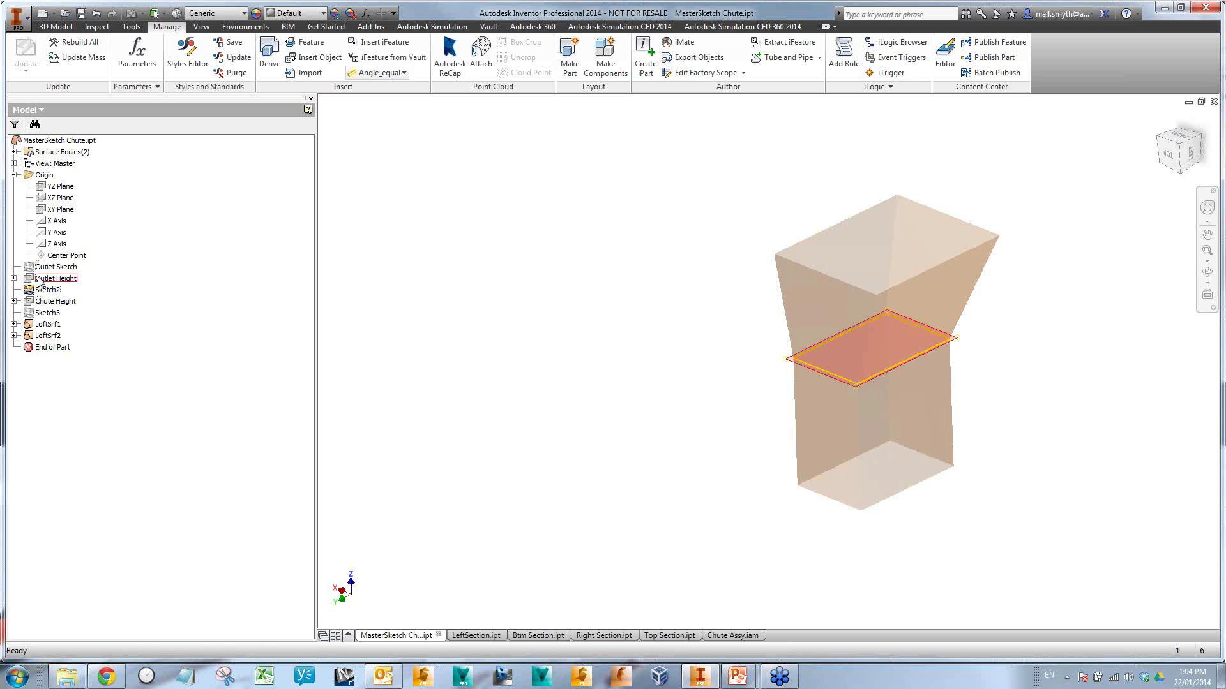
left_click(369, 13)
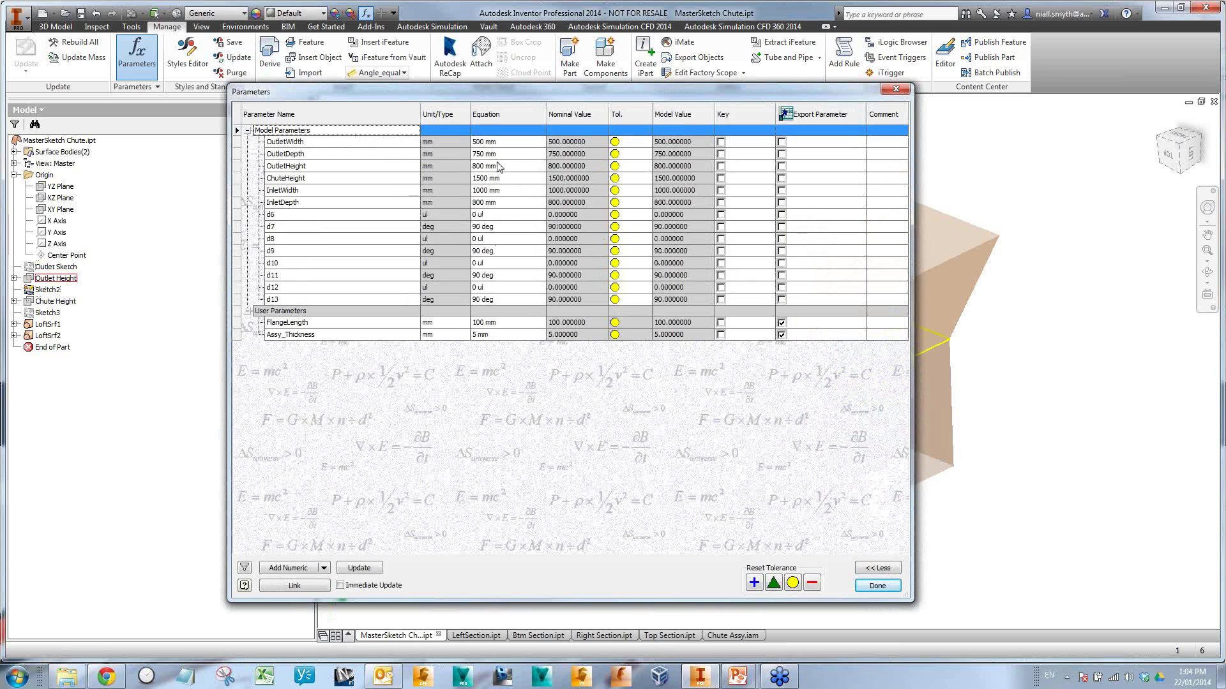
left_click(487, 191)
type("1500")
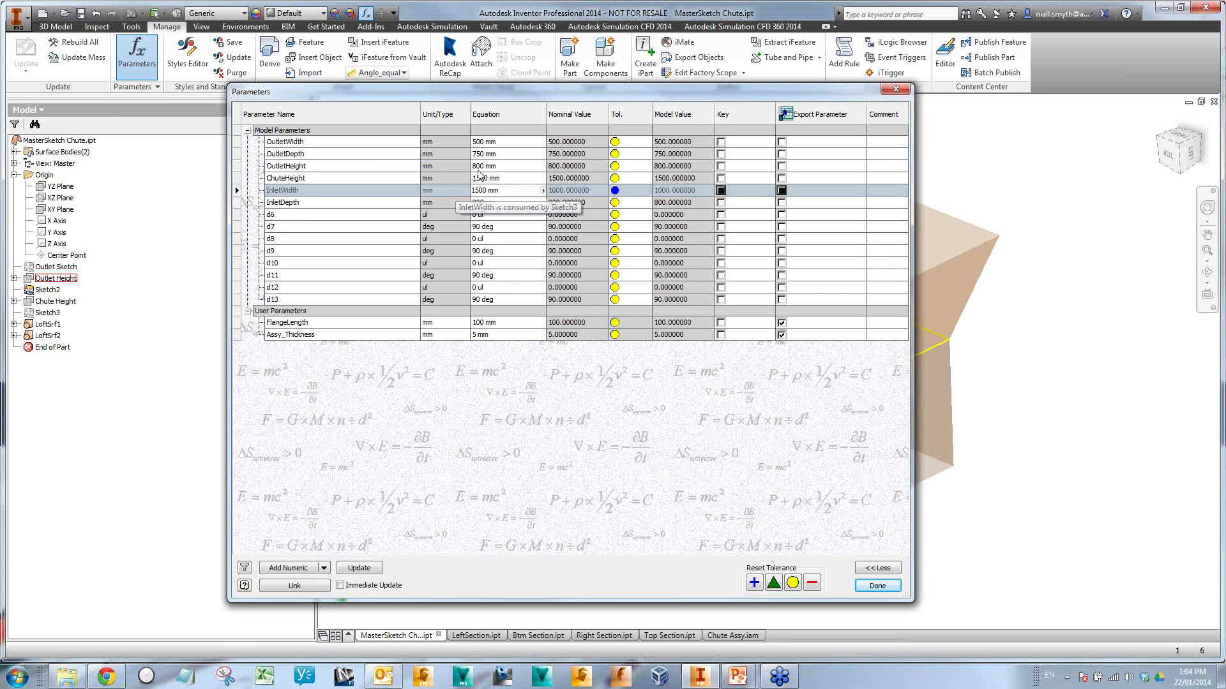
left_click(483, 203)
type("60")
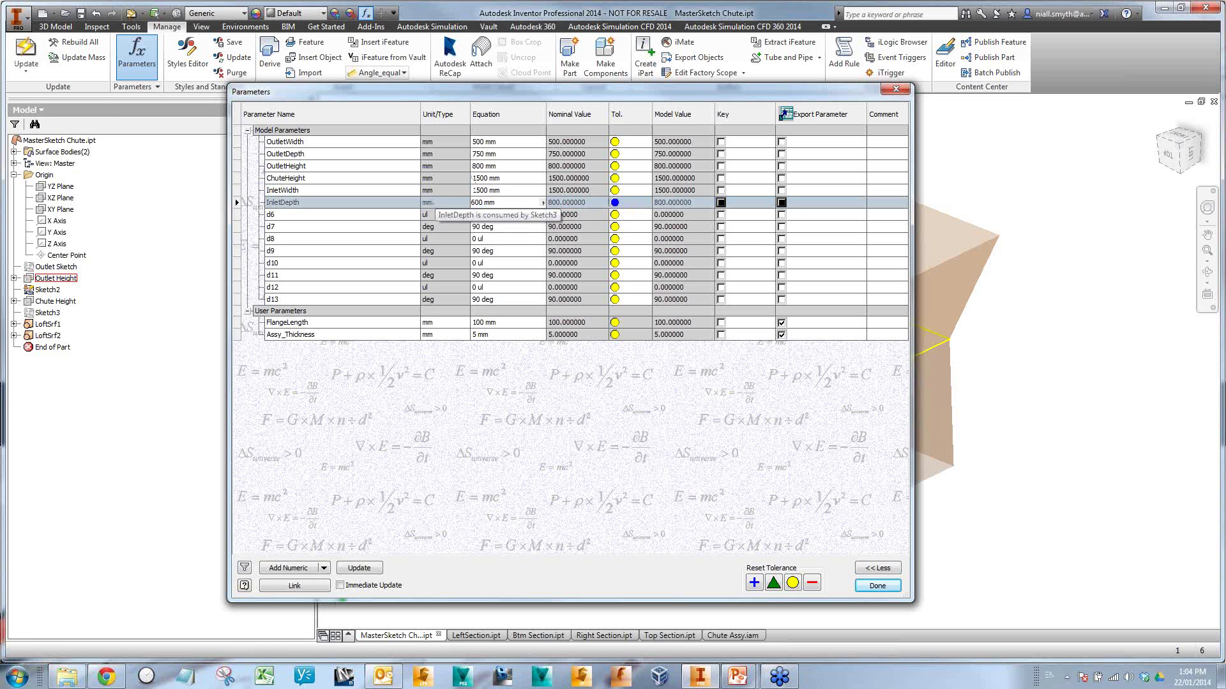
- Set the ChuteHeight parameter to 1200 mm and OutletHeight to 900 mm
left_click(483, 178)
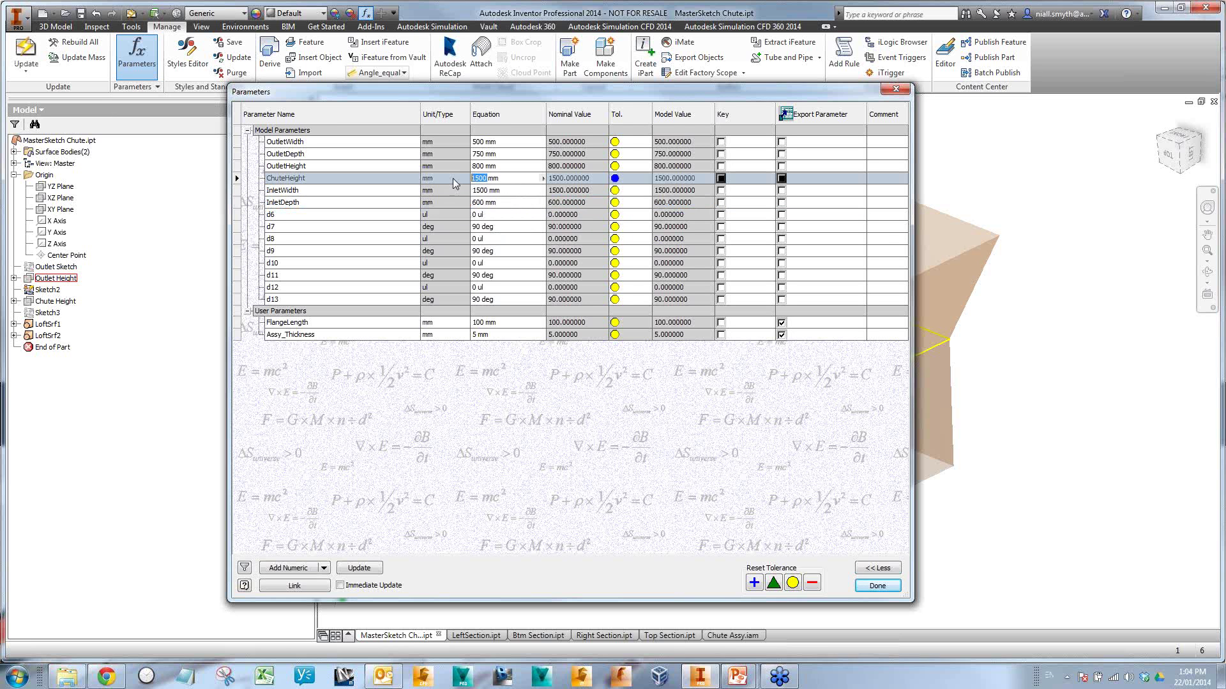
type("1200")
left_click(483, 167)
type("90")
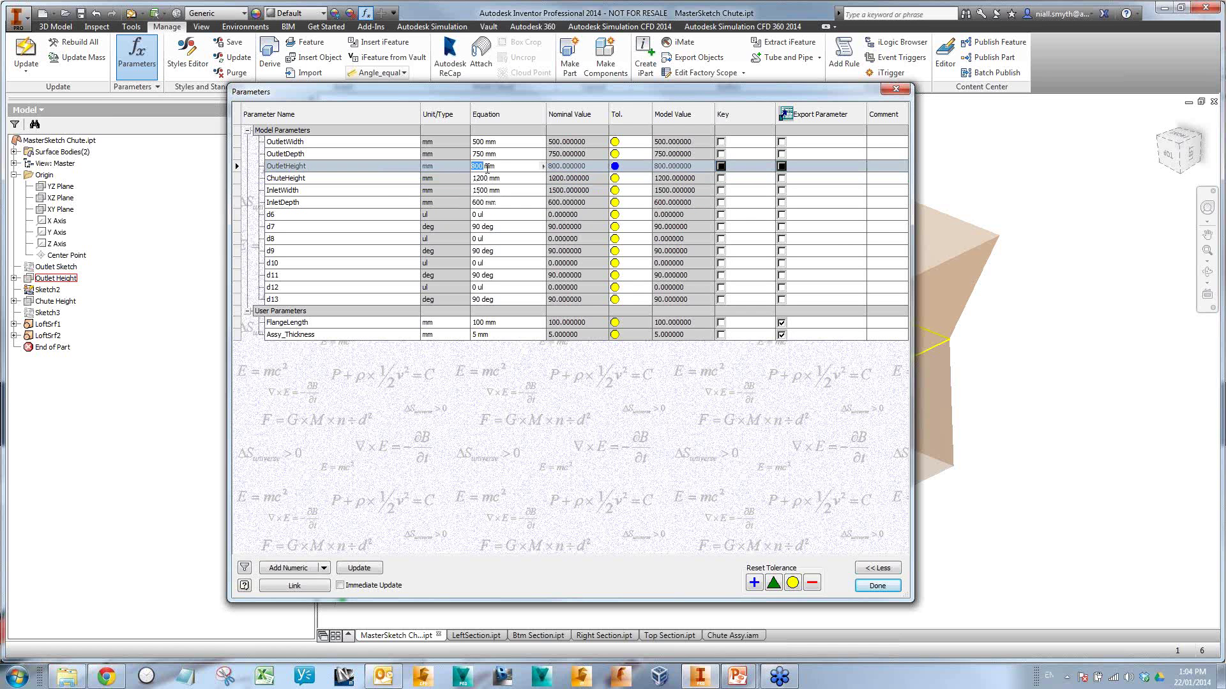
type("0")
- Set the OutletDepth parameter to 500 mm and OutletWidth to 350 mm
left_click(485, 154)
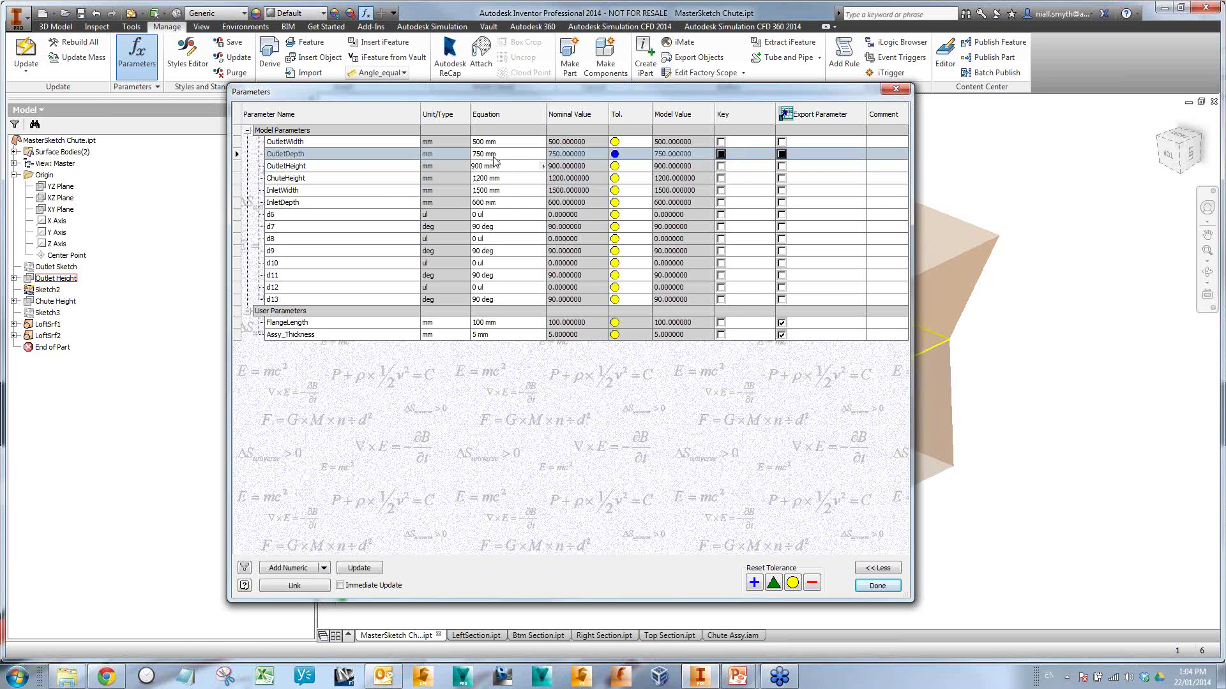
left_click(487, 143)
left_click(483, 154)
left_click_drag(484, 154, 453, 154)
type("500")
key("Up")
type("3")
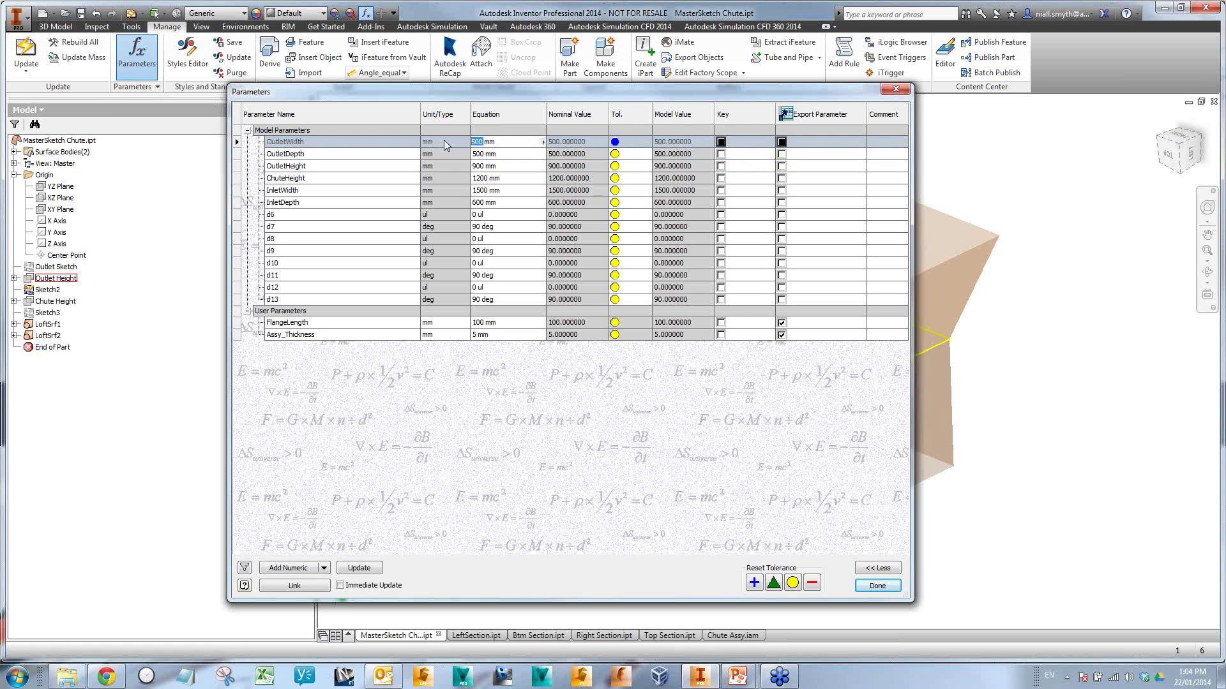
type("50")
- Set the Assy_Thickness parameter to 6 mm and update the master sketch part
left_click(489, 334)
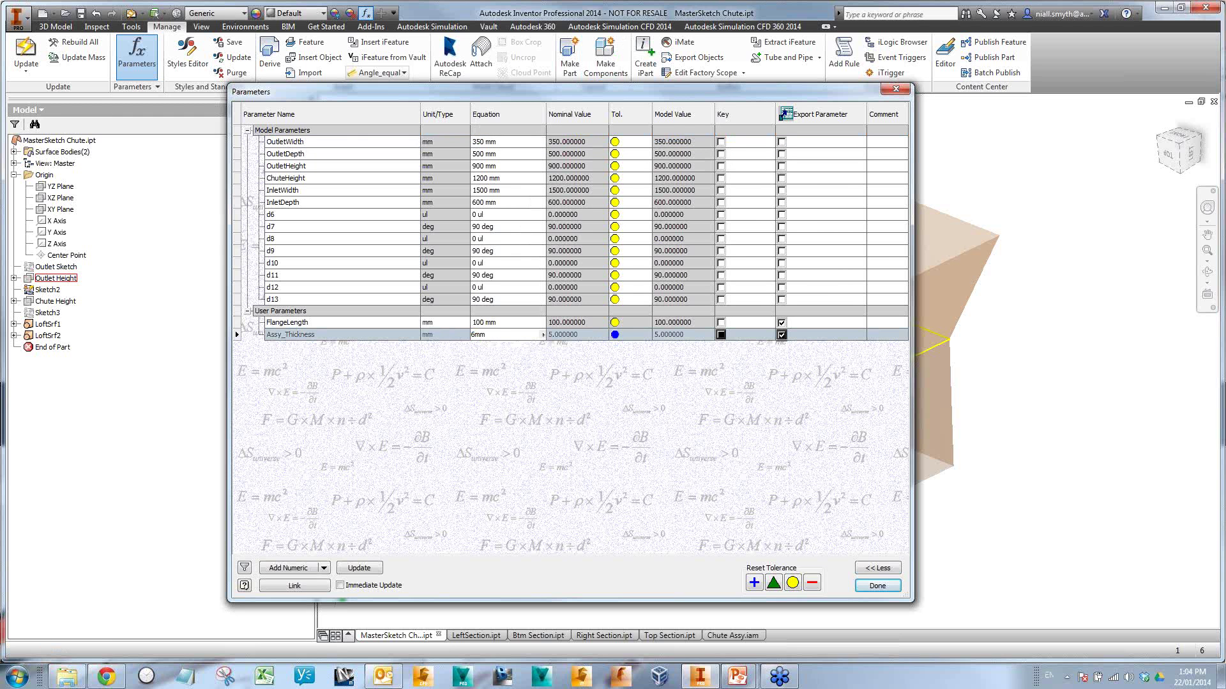
left_click(877, 585)
left_click(174, 14)
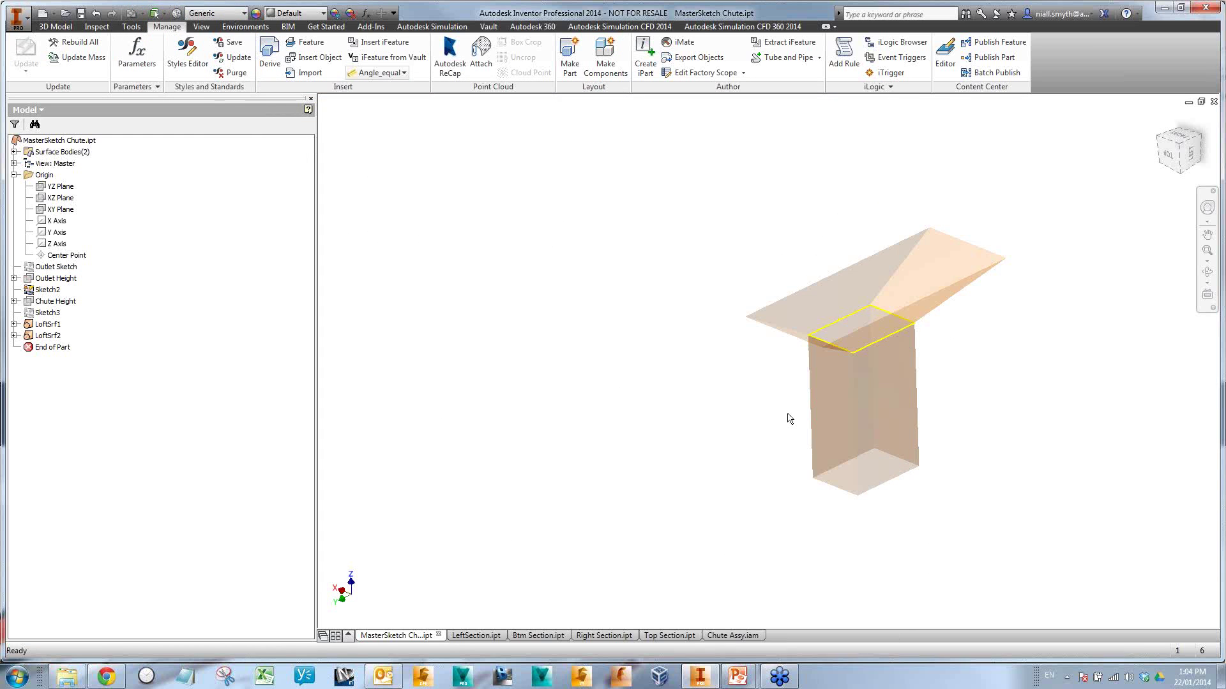
middle_click_drag(786, 418, 907, 408, "shift")
- Update Chute Assy.iam to rebuild the chute from the changed master parameters and view the result
left_click(732, 635)
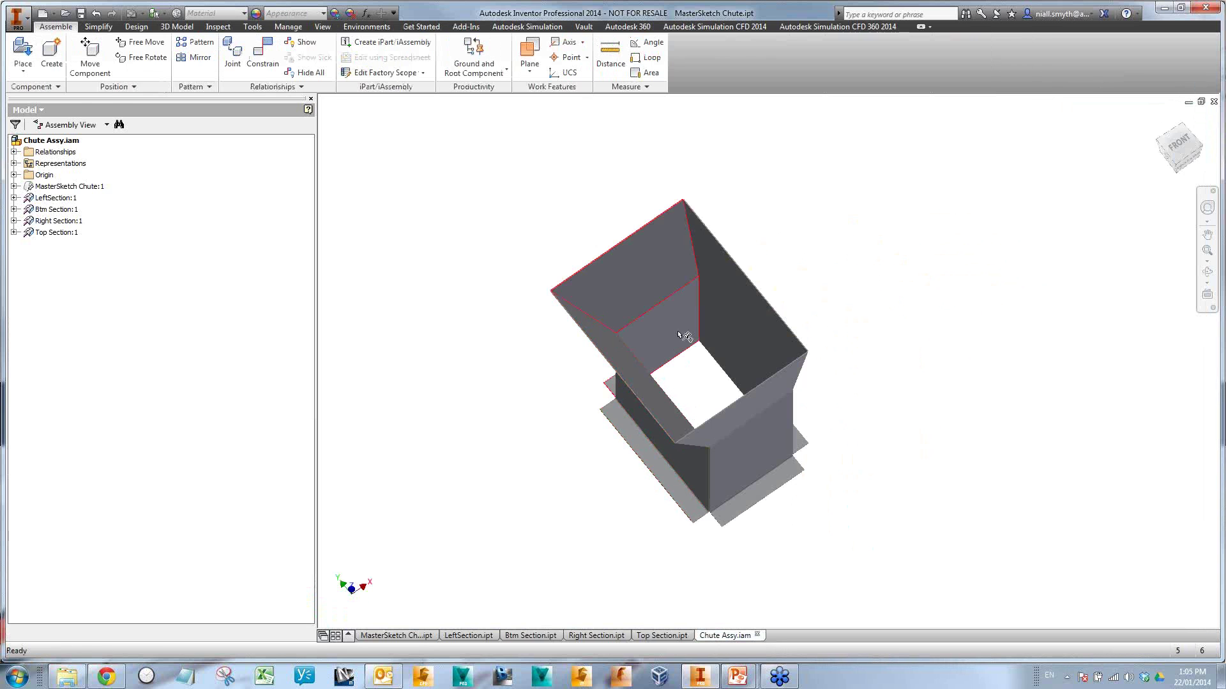
left_click(131, 13)
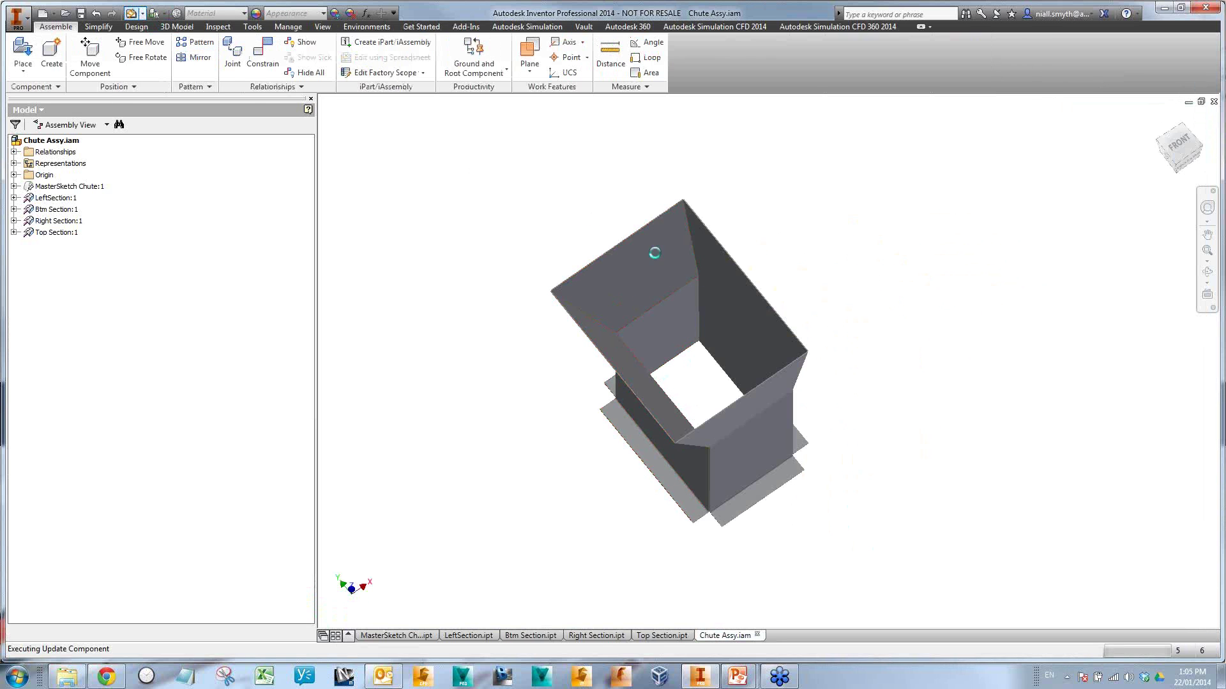
middle_click_drag(730, 309, 886, 372, "shift")
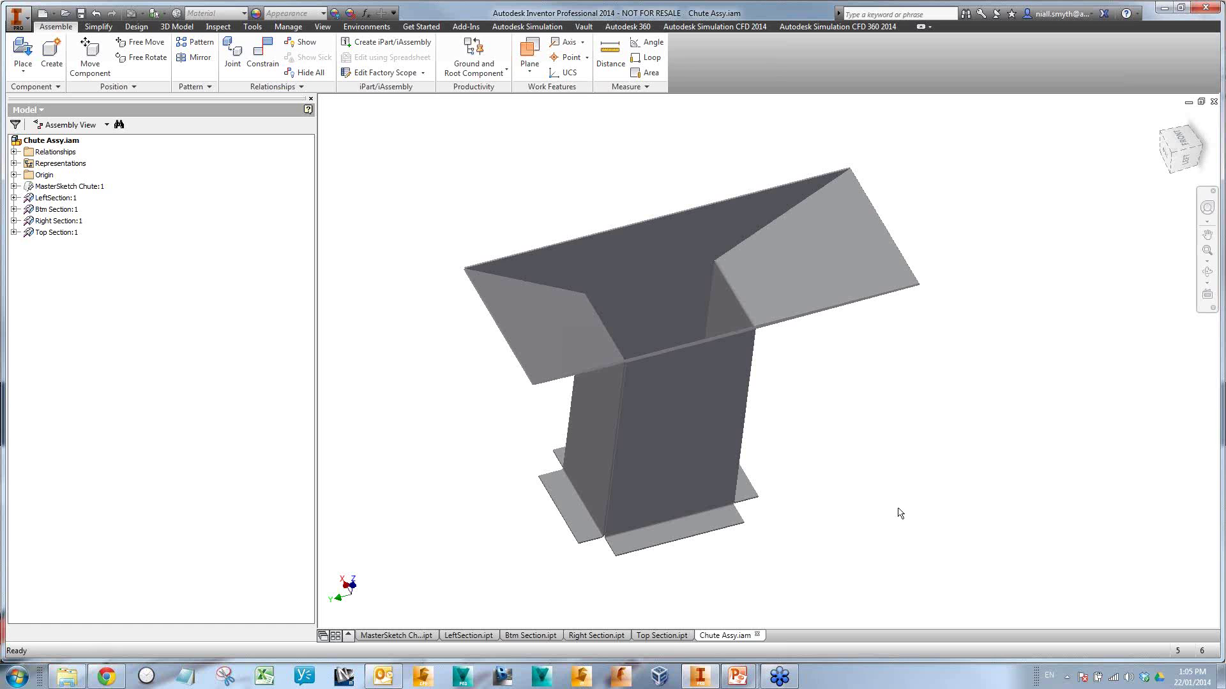
- Open the part file Solid Body Modelling.ipt from the project folder
left_click(66, 13)
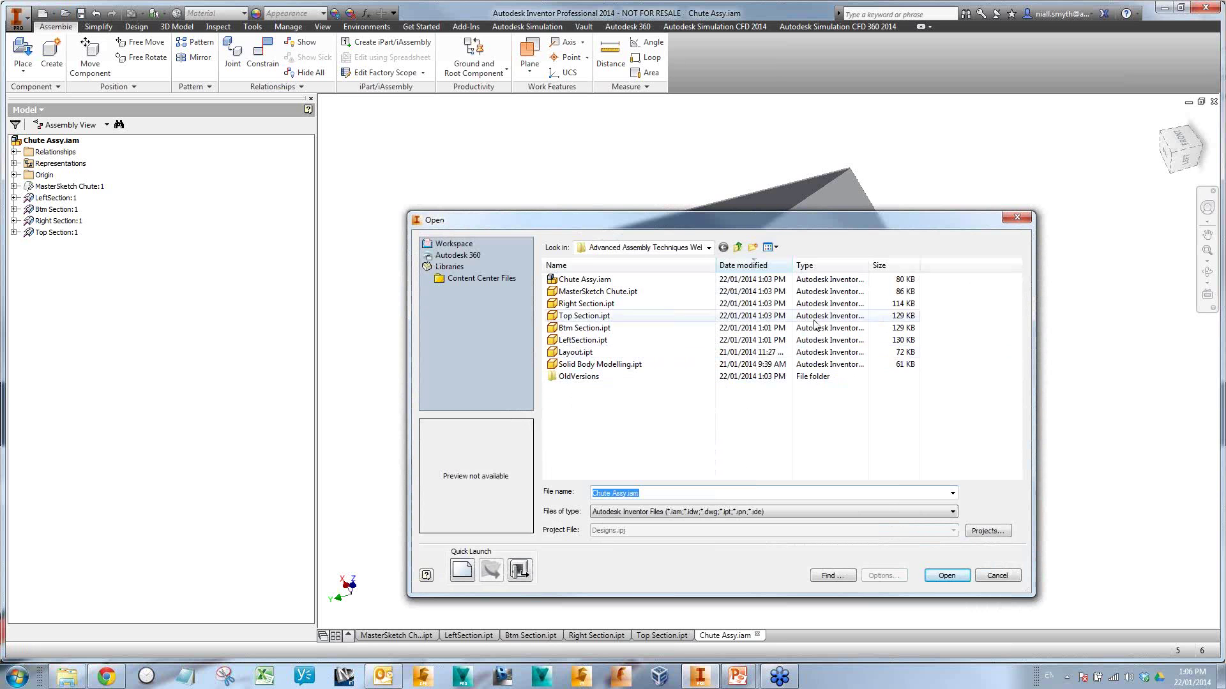
left_click(617, 366)
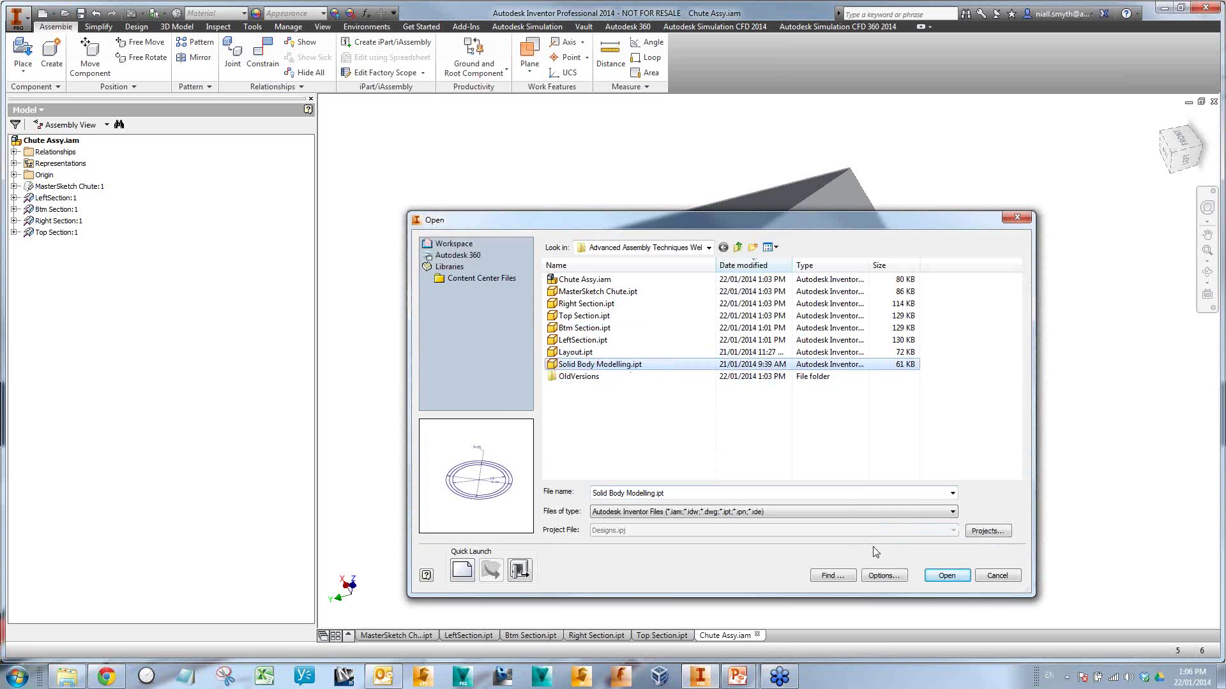
left_click(946, 576)
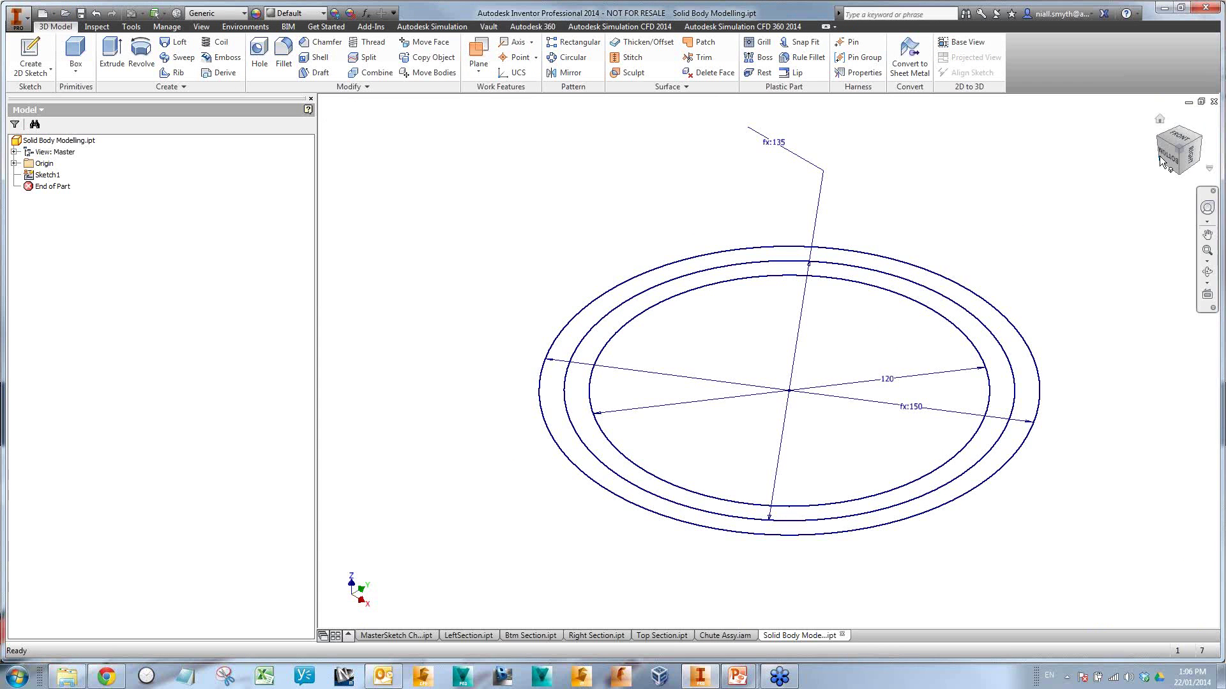
- Open Sketch1, which holds the three concentric circles, for editing
left_click(1179, 139)
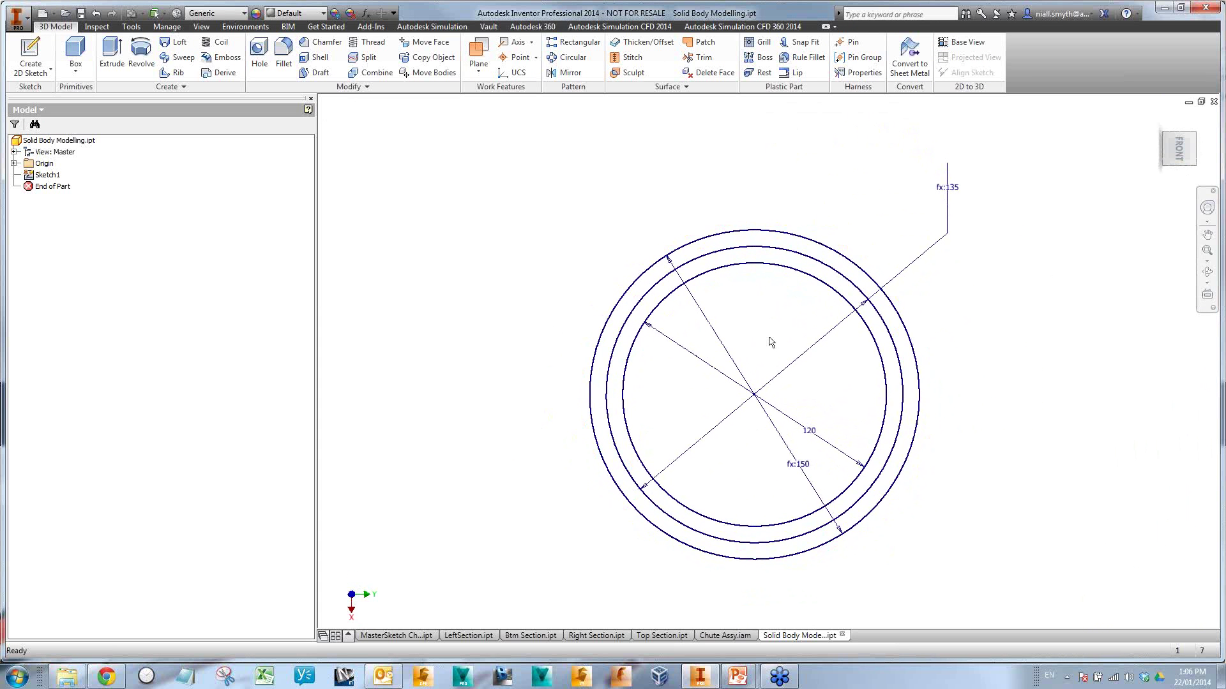
double_click(39, 176)
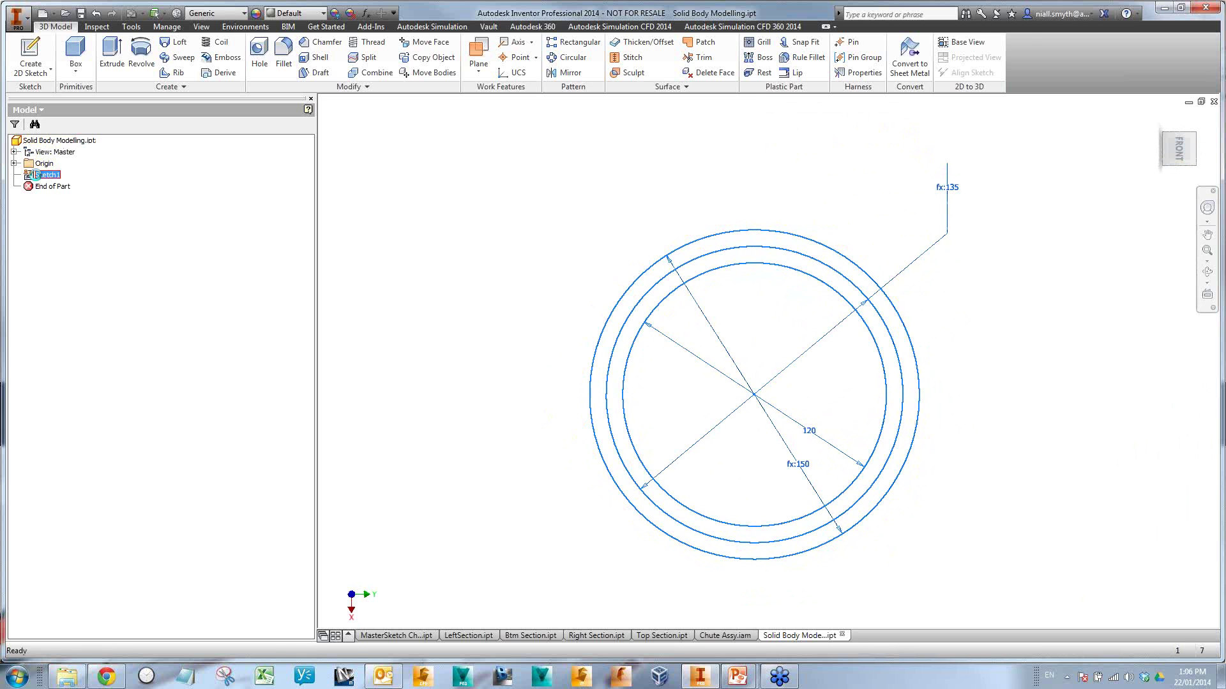
middle_click_drag(1032, 320, 990, 293)
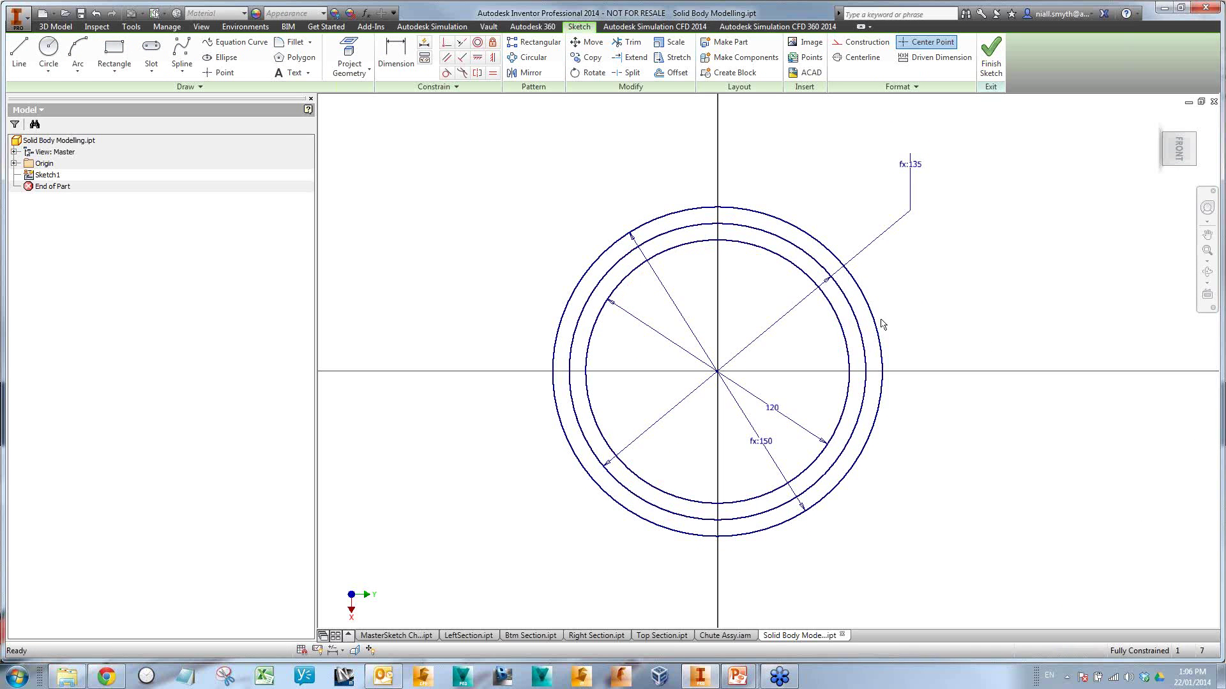
- Check the value of the inner circle's ID dimension and the expression of the middle circle's PCD dimension
double_click(771, 407)
left_click_drag(815, 427, 1035, 280)
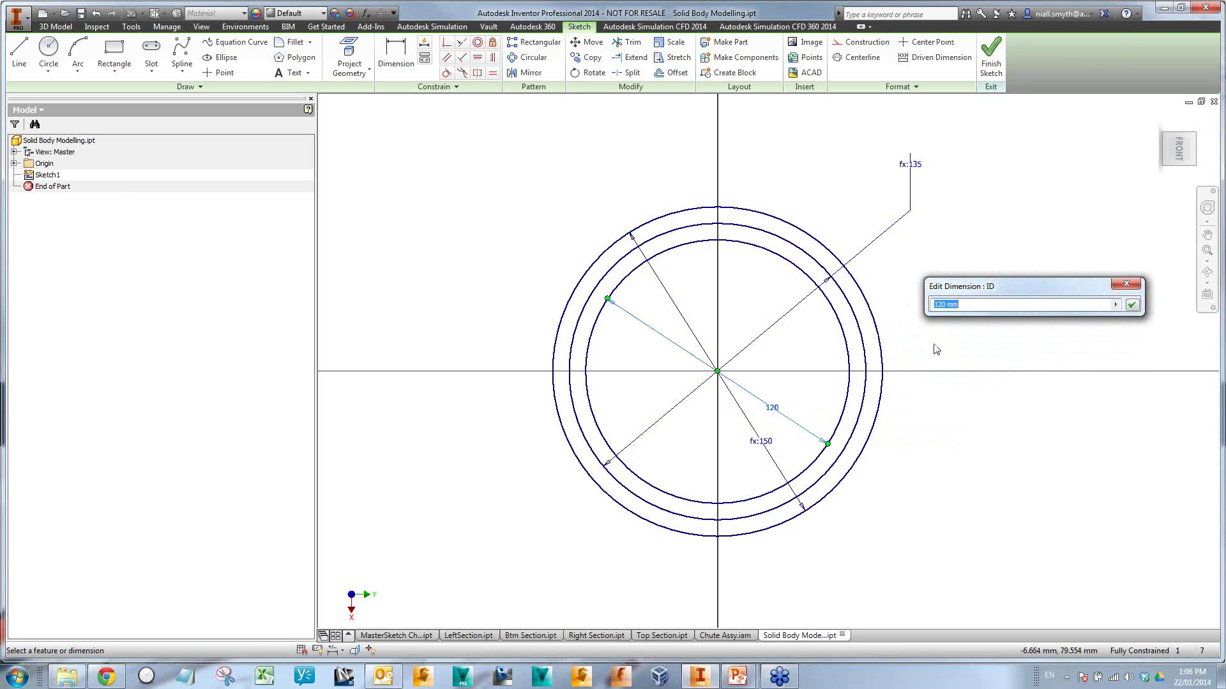
left_click(976, 306)
left_click(1135, 307)
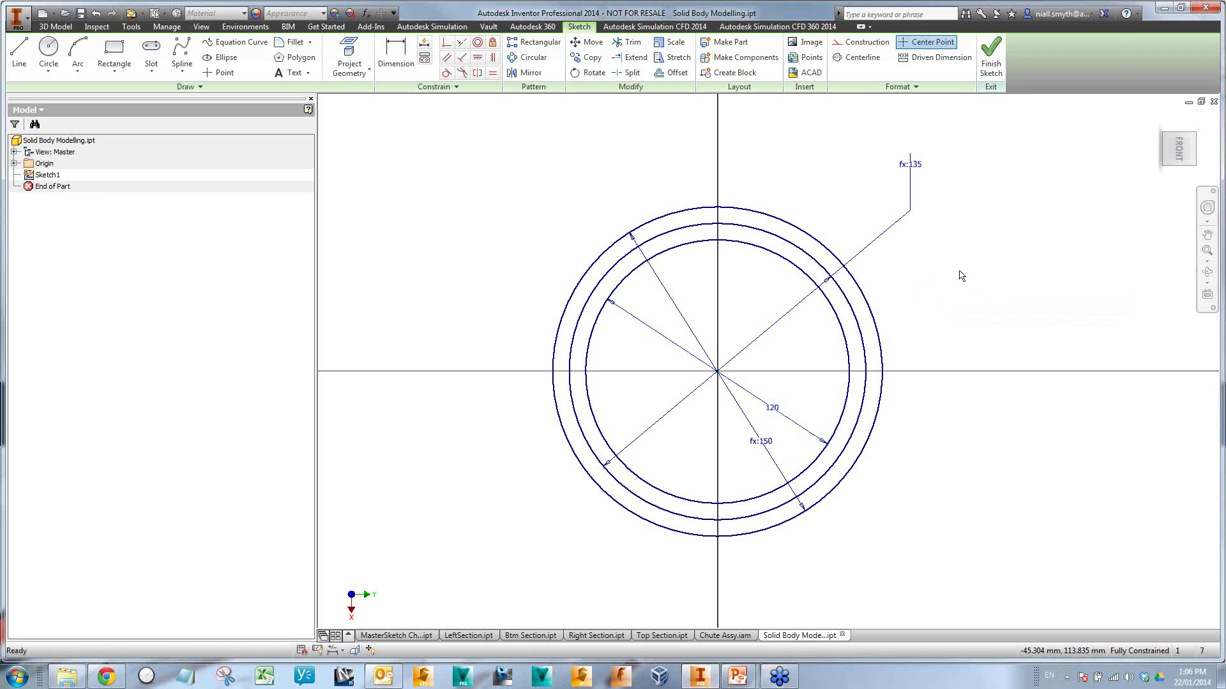
double_click(819, 293)
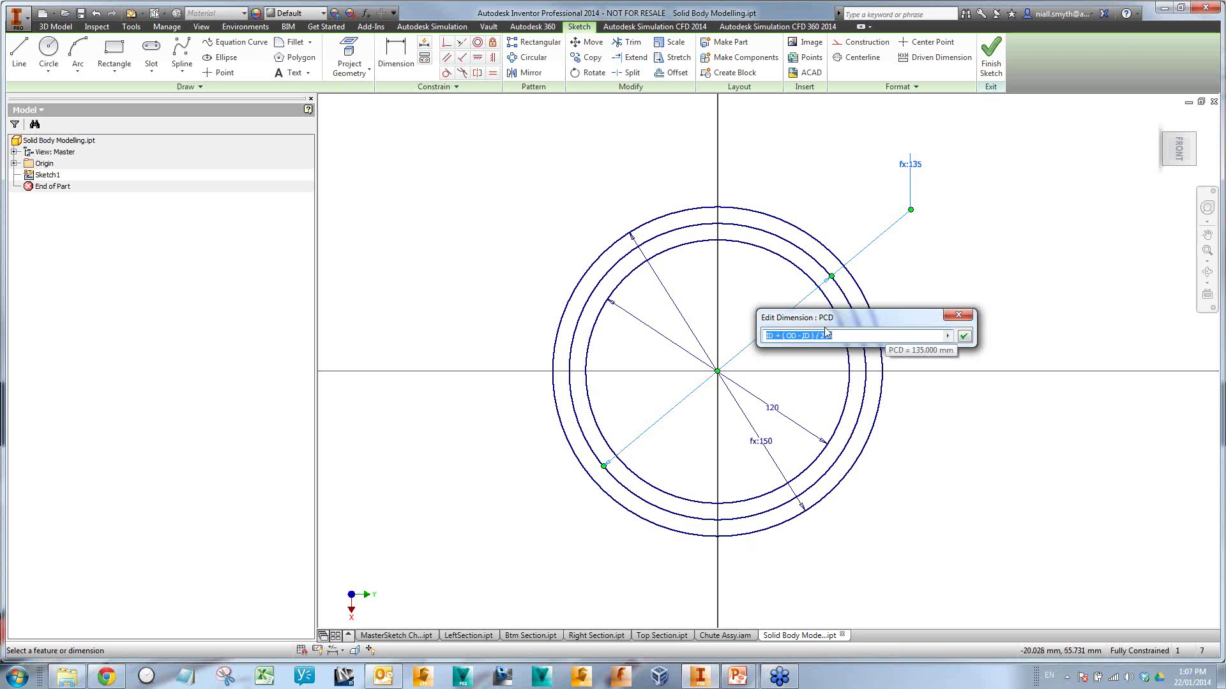
mouse_move(783, 336)
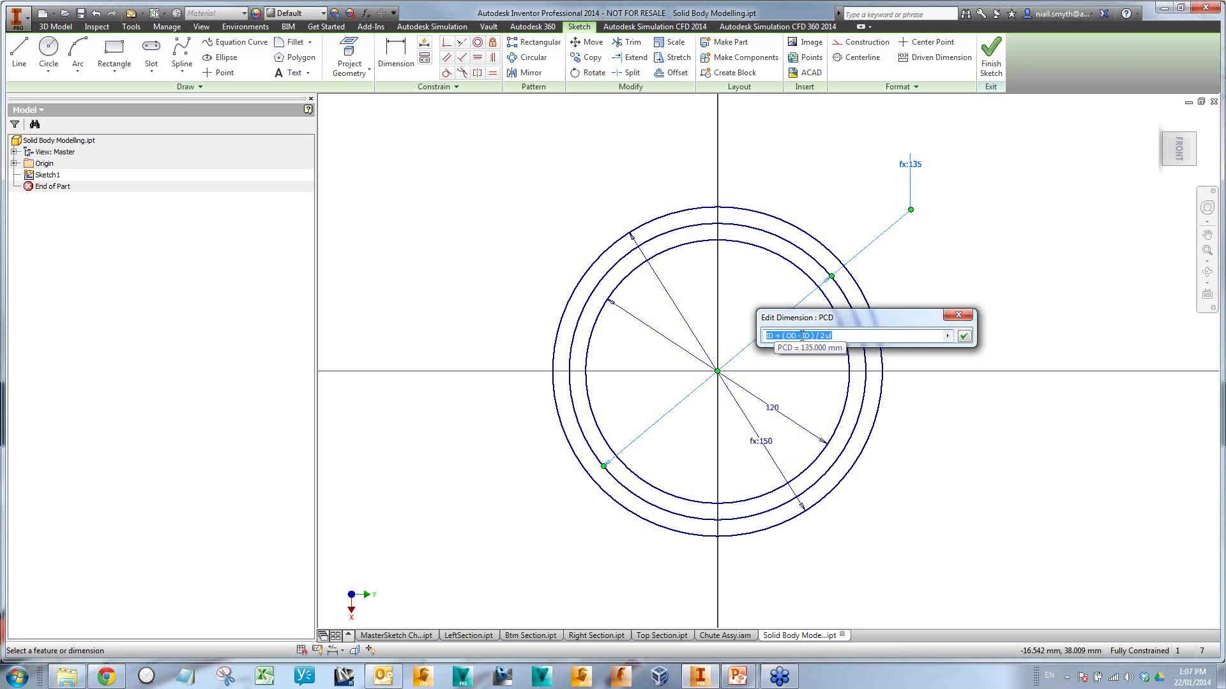
left_click(959, 317)
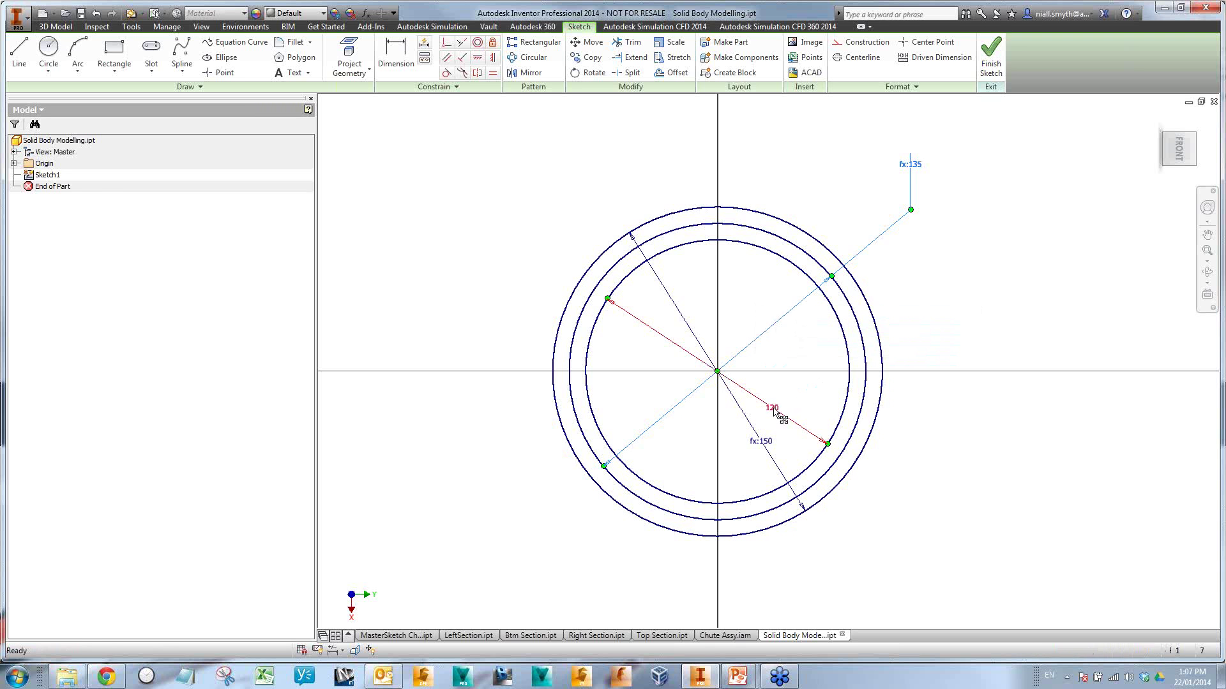
- Test the linked circles by setting the ID dimension to 60 mm and back to 120 mm
double_click(774, 410)
type("60")
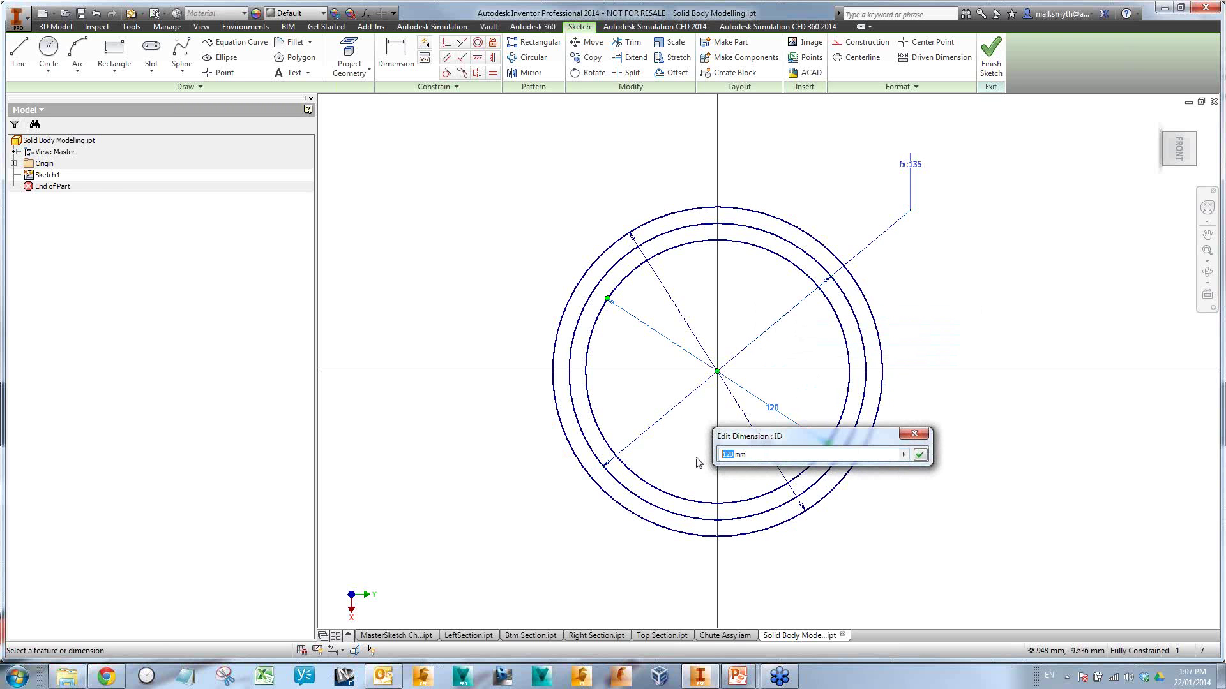
key("Return")
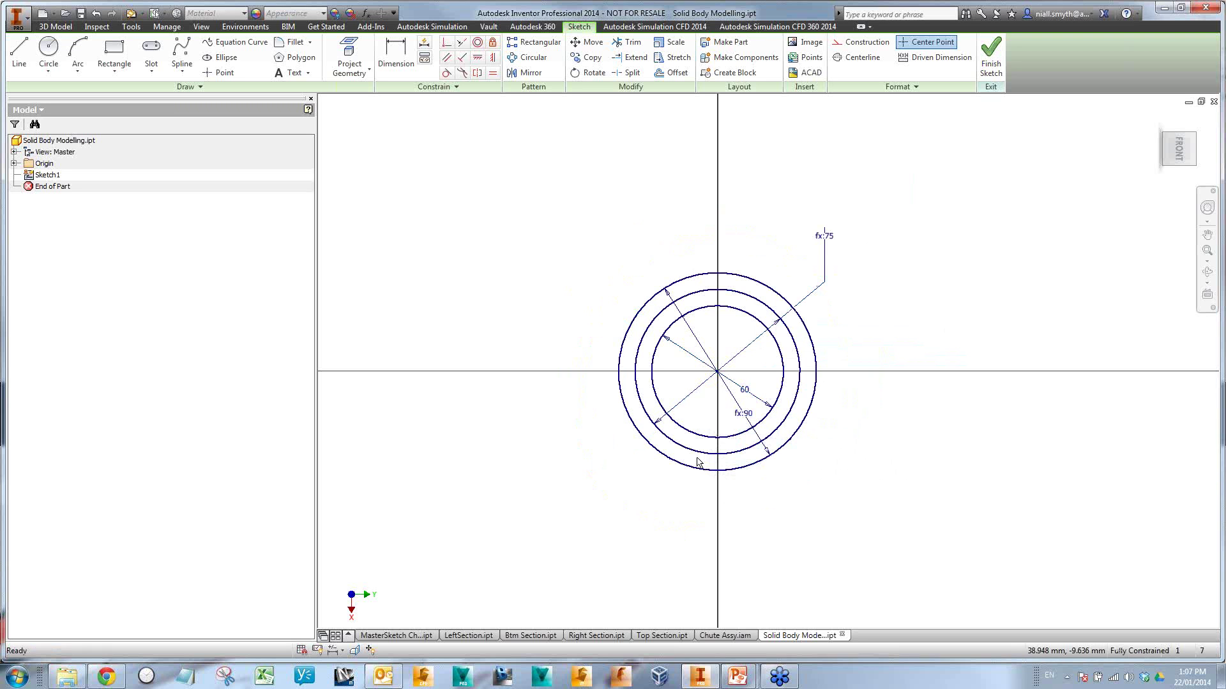
double_click(742, 396)
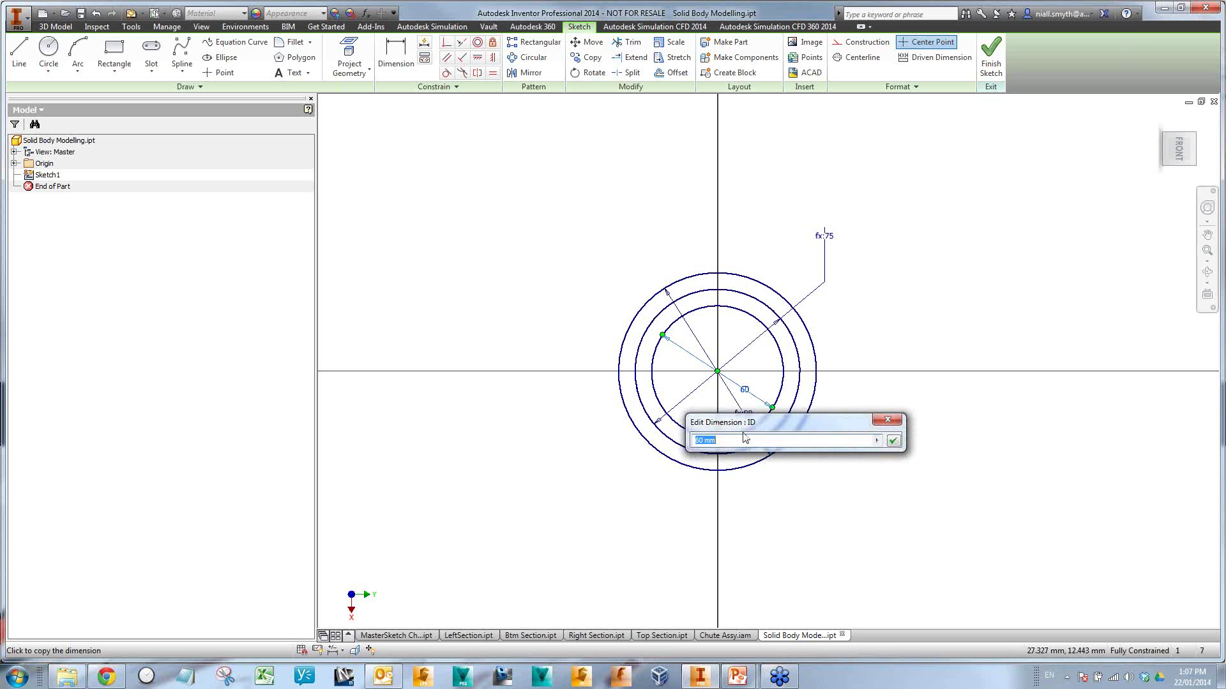
type("120")
key("Return")
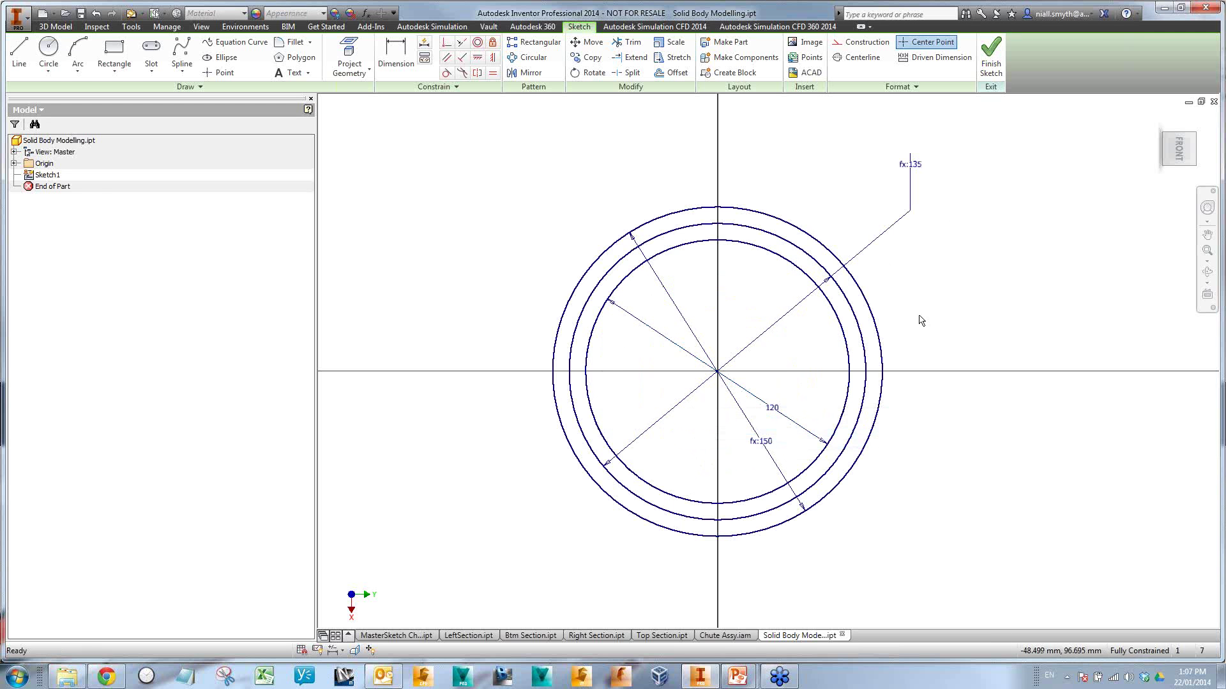
- Examine the expression that drives the outer circle's OD dimension
double_click(779, 448)
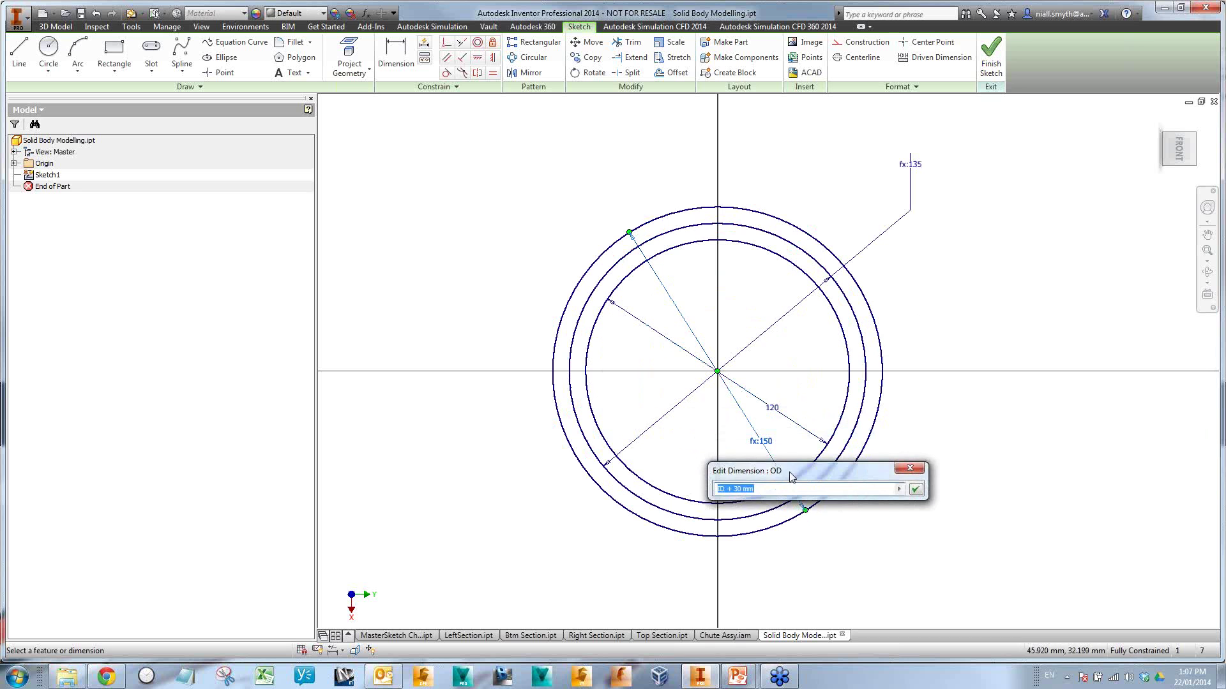
left_click_drag(791, 478, 993, 357)
left_click(967, 366)
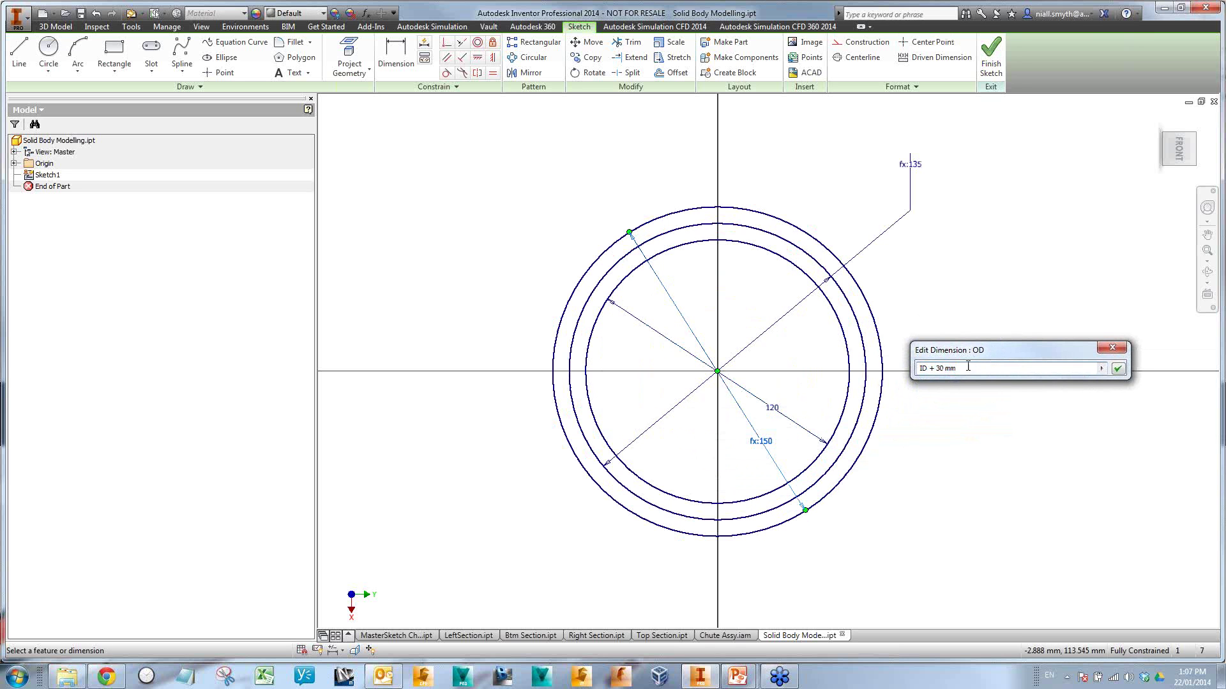
left_click_drag(940, 374, 891, 374)
left_click(929, 373)
left_click(1118, 369)
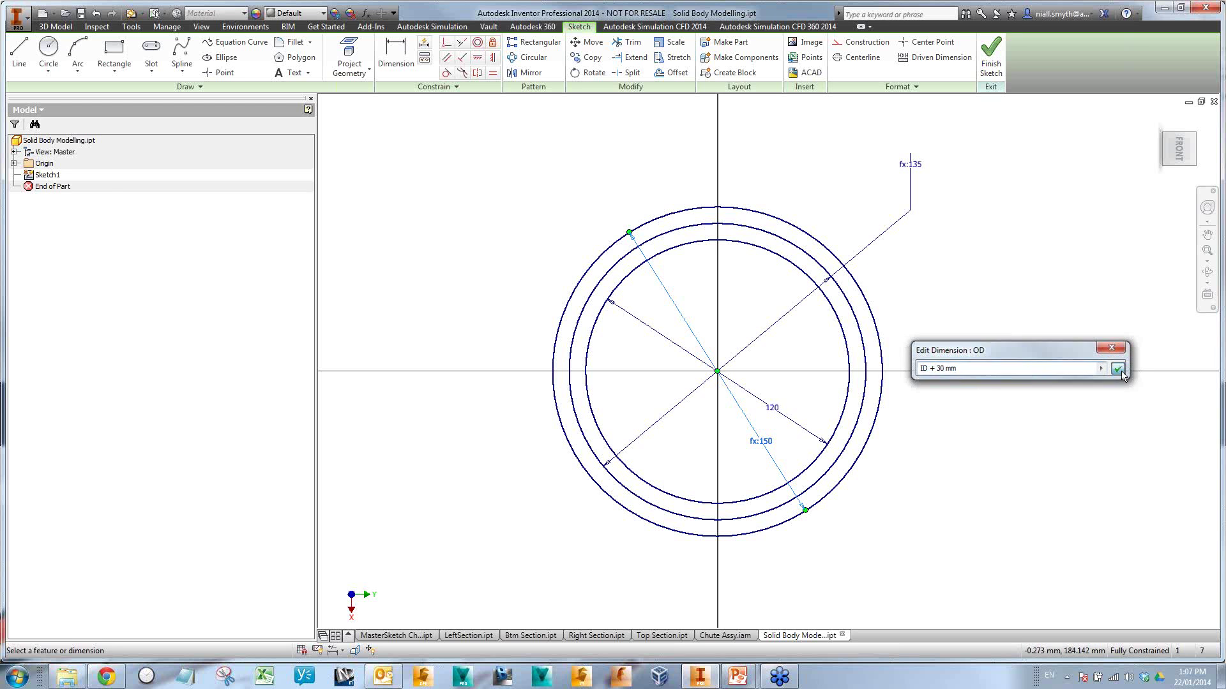
- Set the sketch's dimension display to show parameter names
right_click(971, 293)
mouse_move(988, 456)
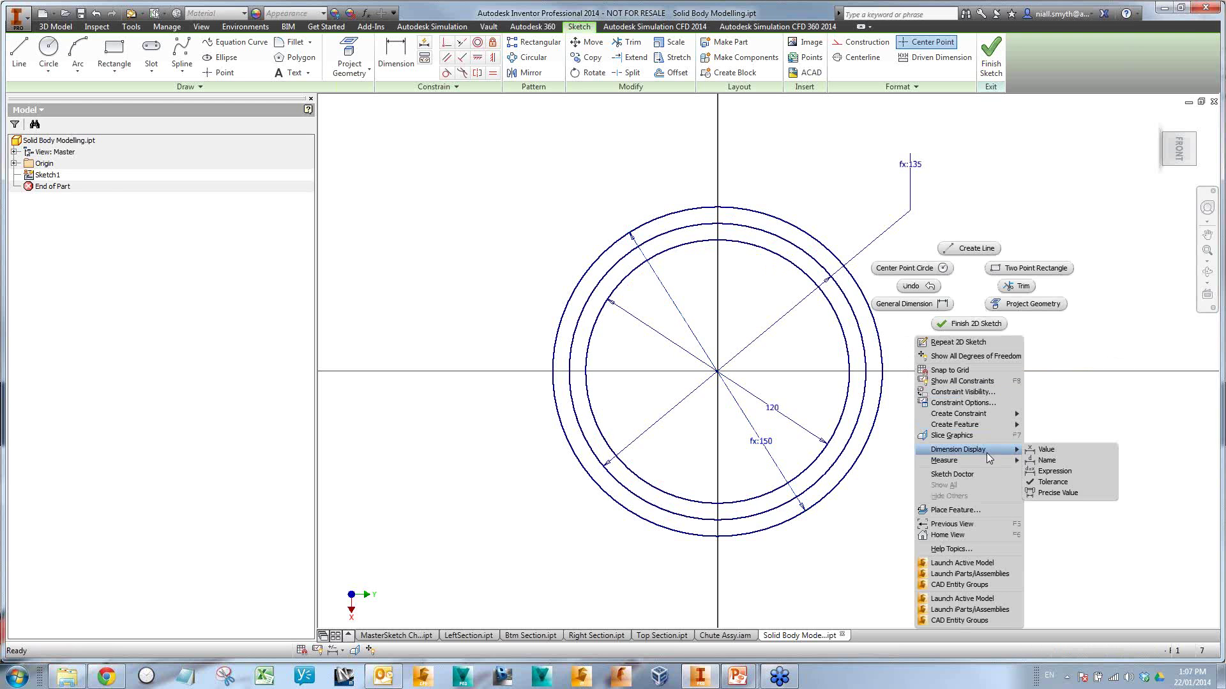
left_click(1069, 455)
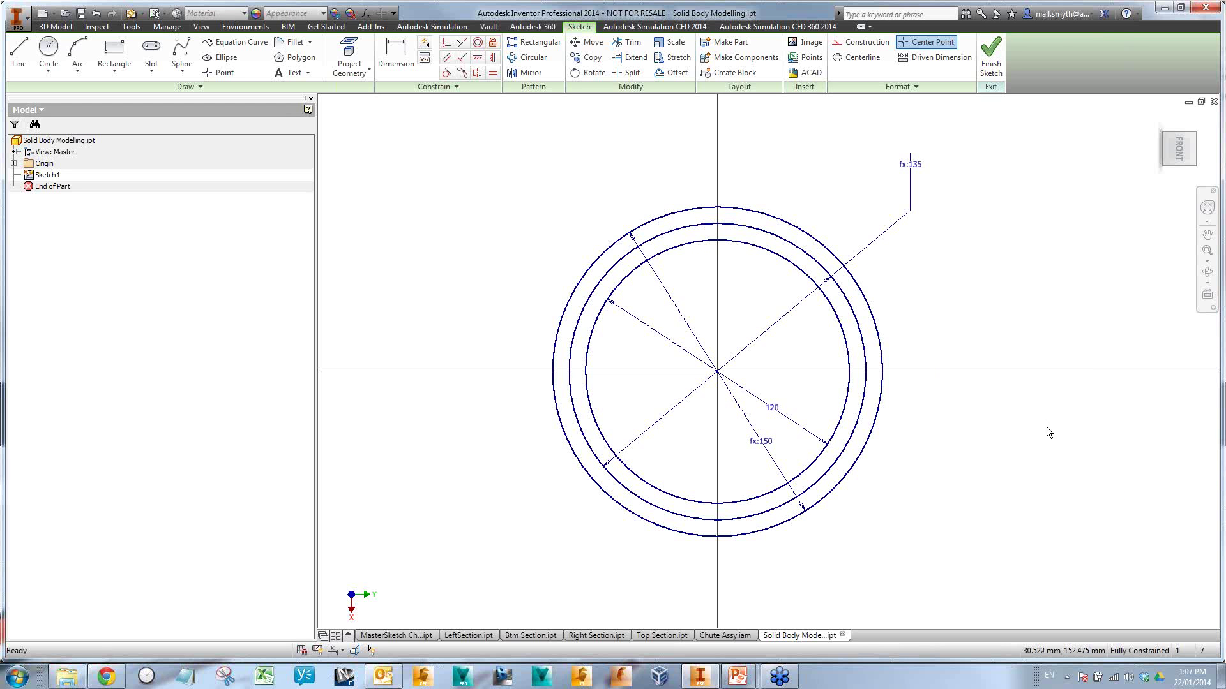
right_click(948, 352)
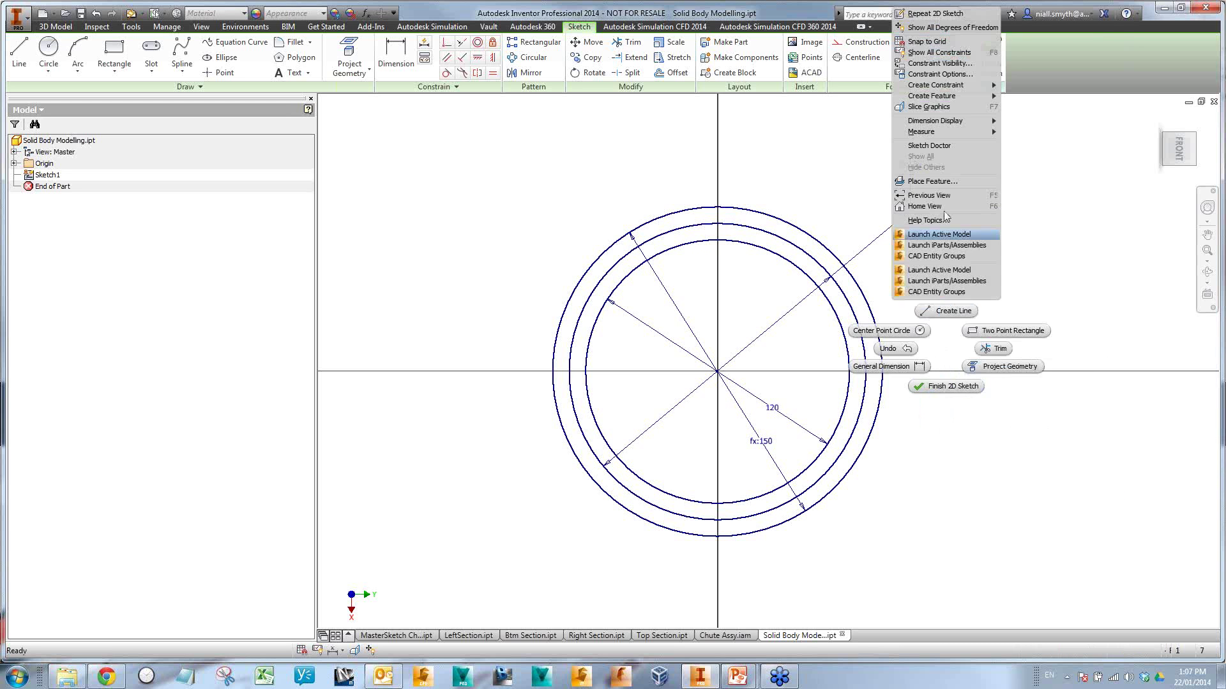
mouse_move(952, 124)
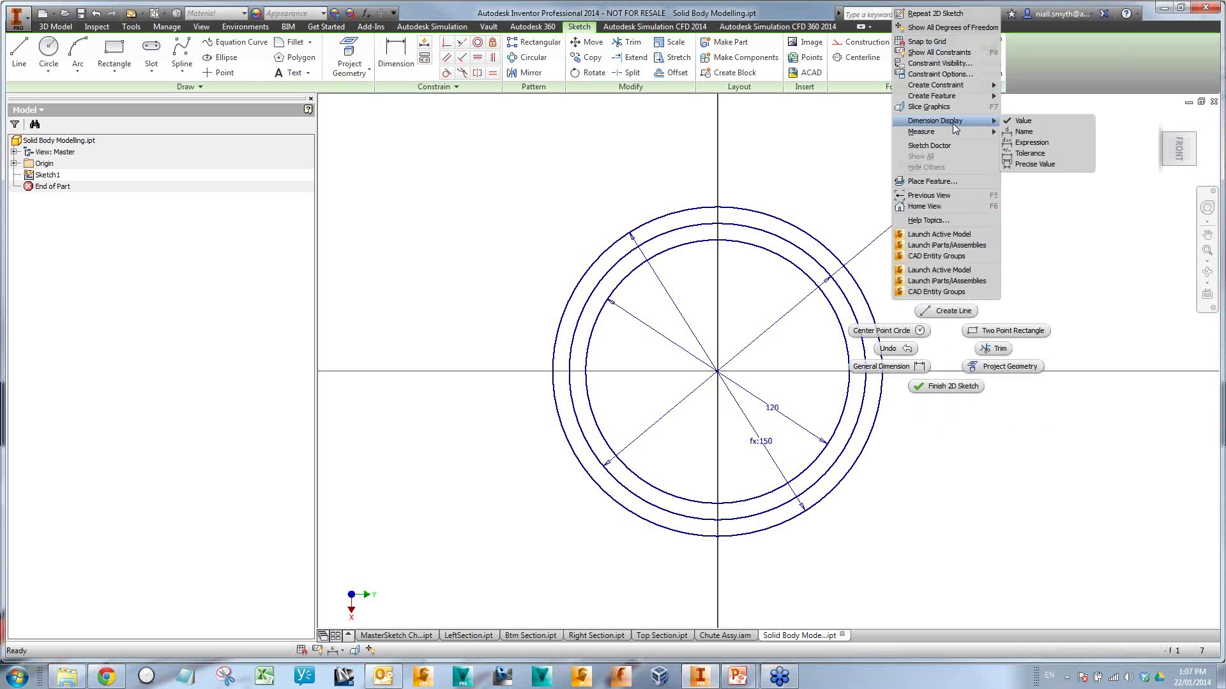
left_click(1043, 143)
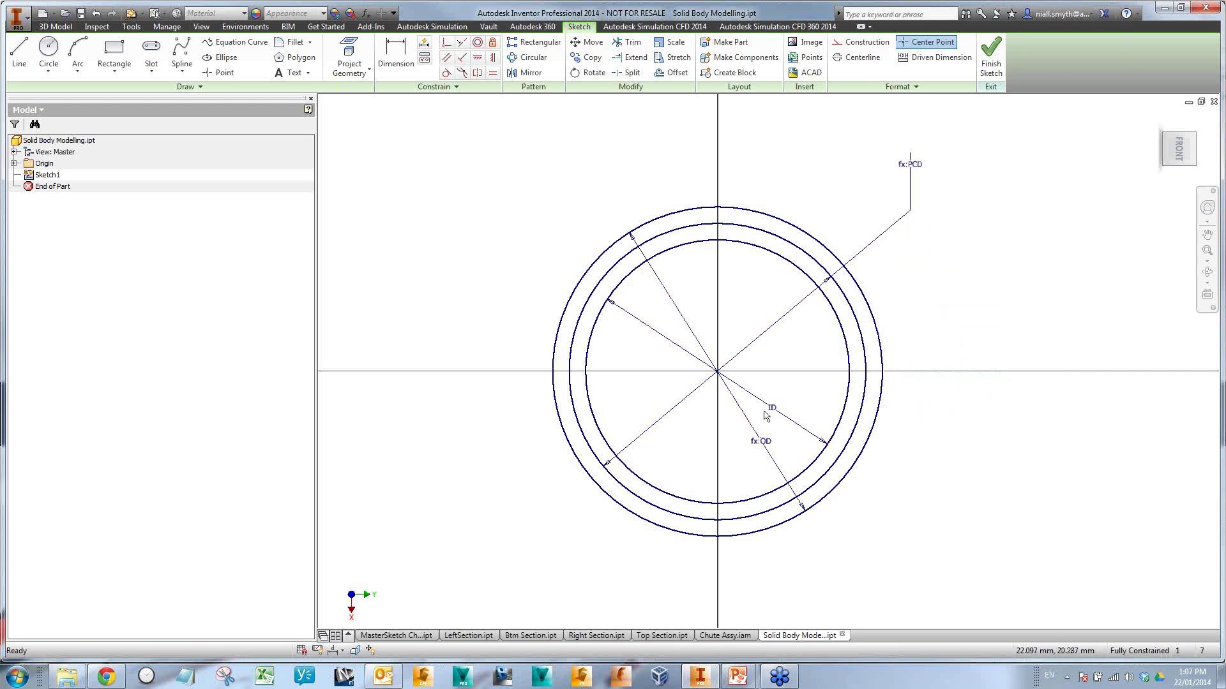
- Review the PCD expression in its dimension and in the Parameters table
double_click(913, 171)
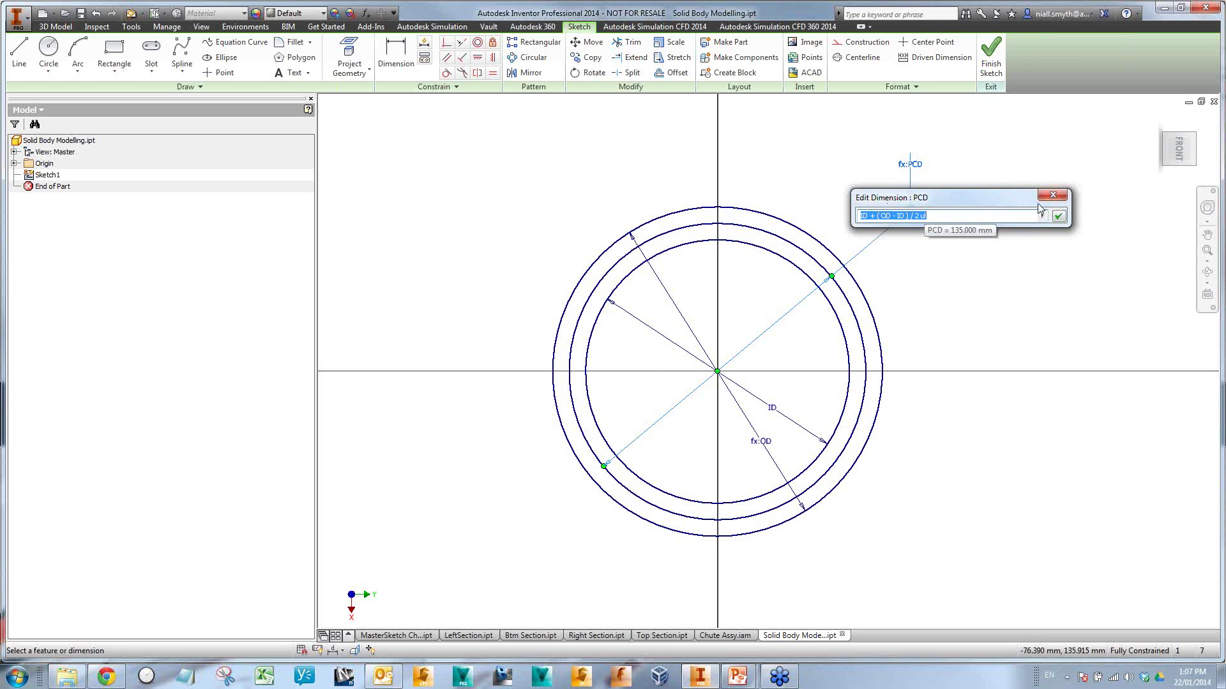
left_click(1059, 215)
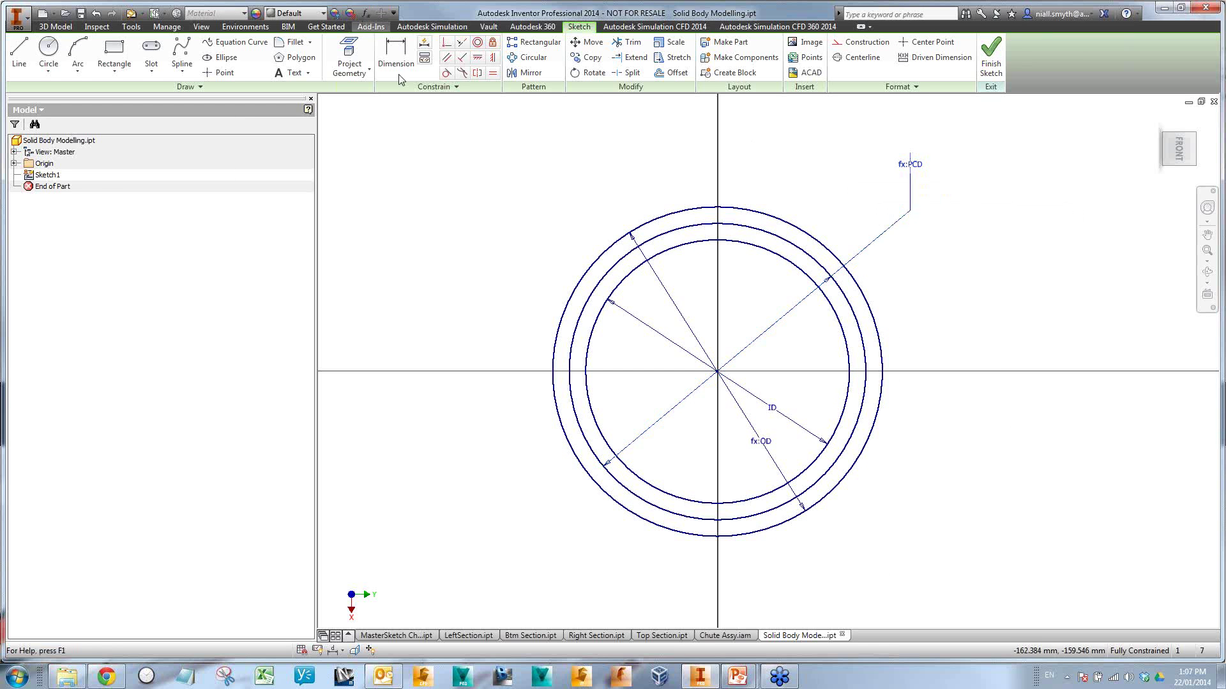
left_click(366, 13)
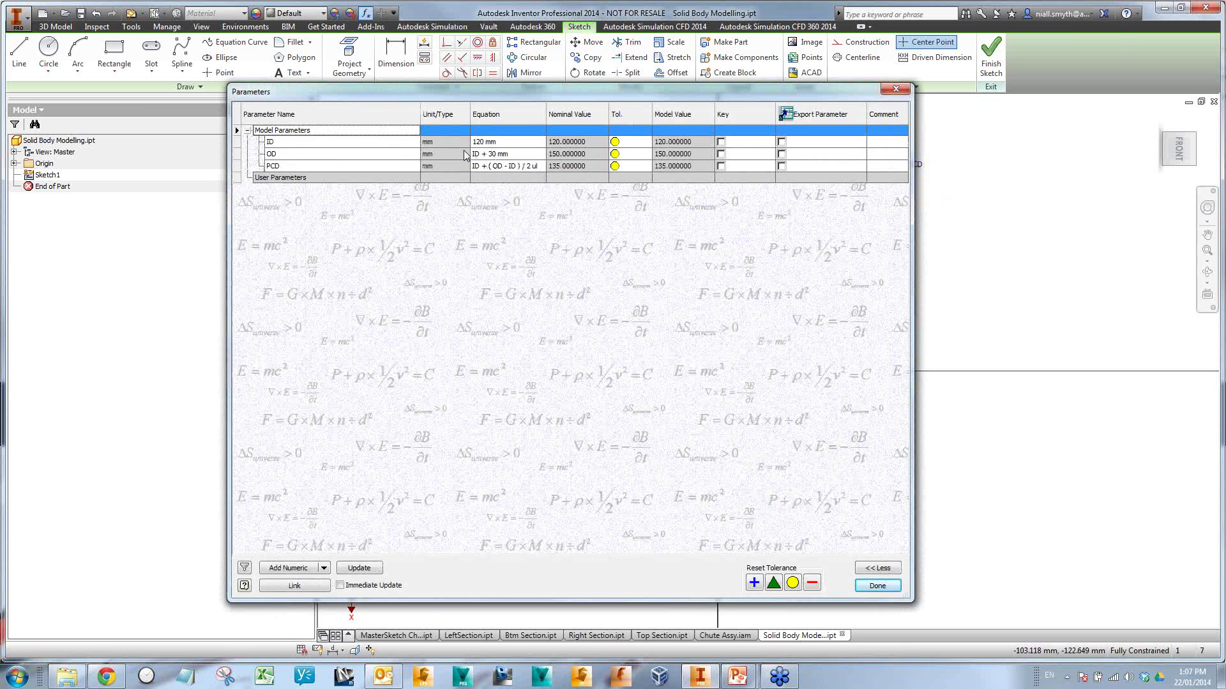
left_click(503, 165)
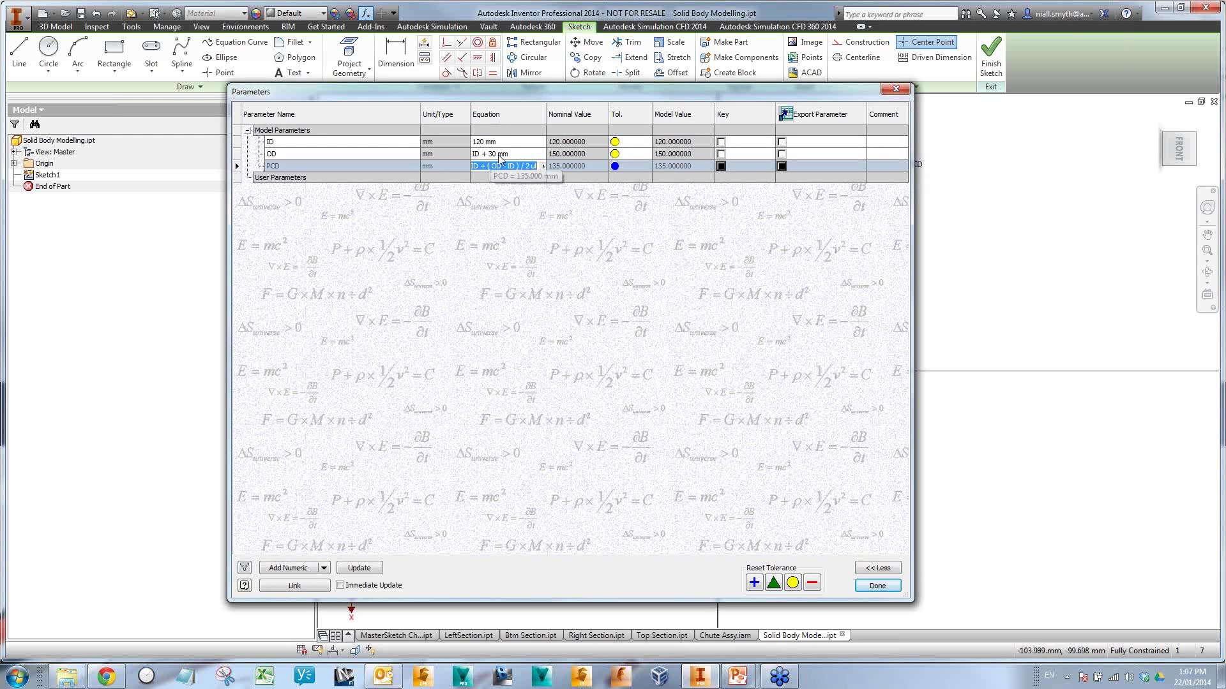
left_click(896, 89)
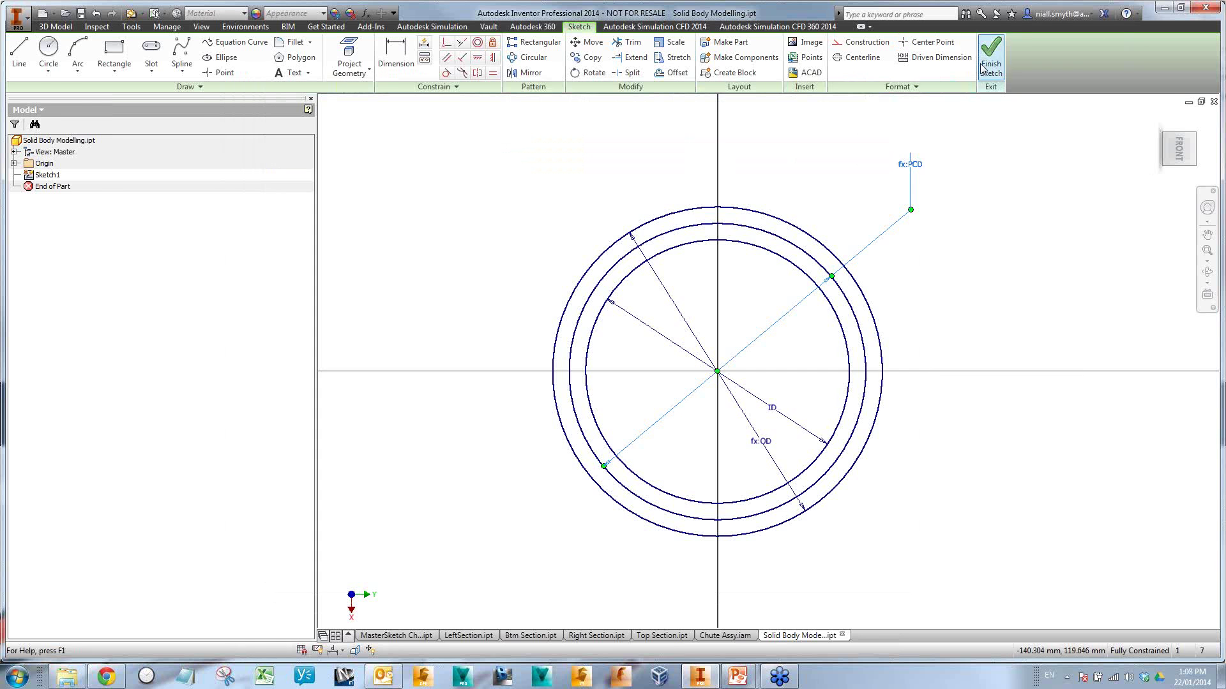
- Finish the sketch and extrude all regions within the outer circle 10 mm as one solid disc
left_click(991, 64)
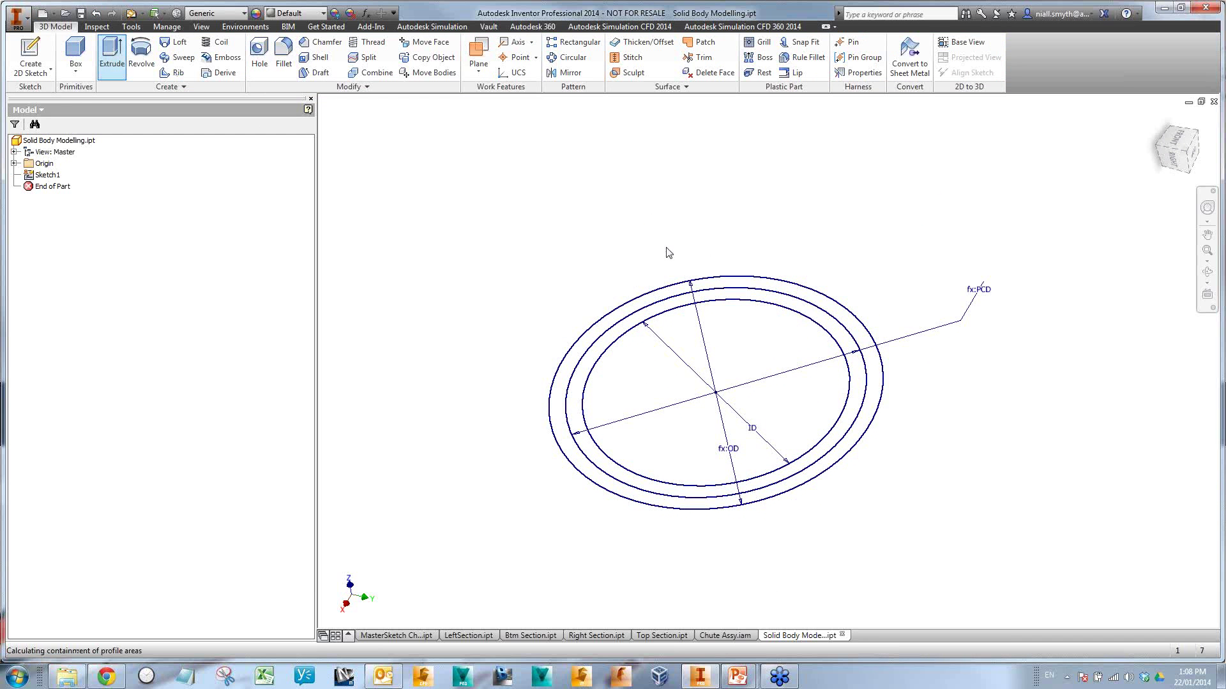
left_click(810, 330)
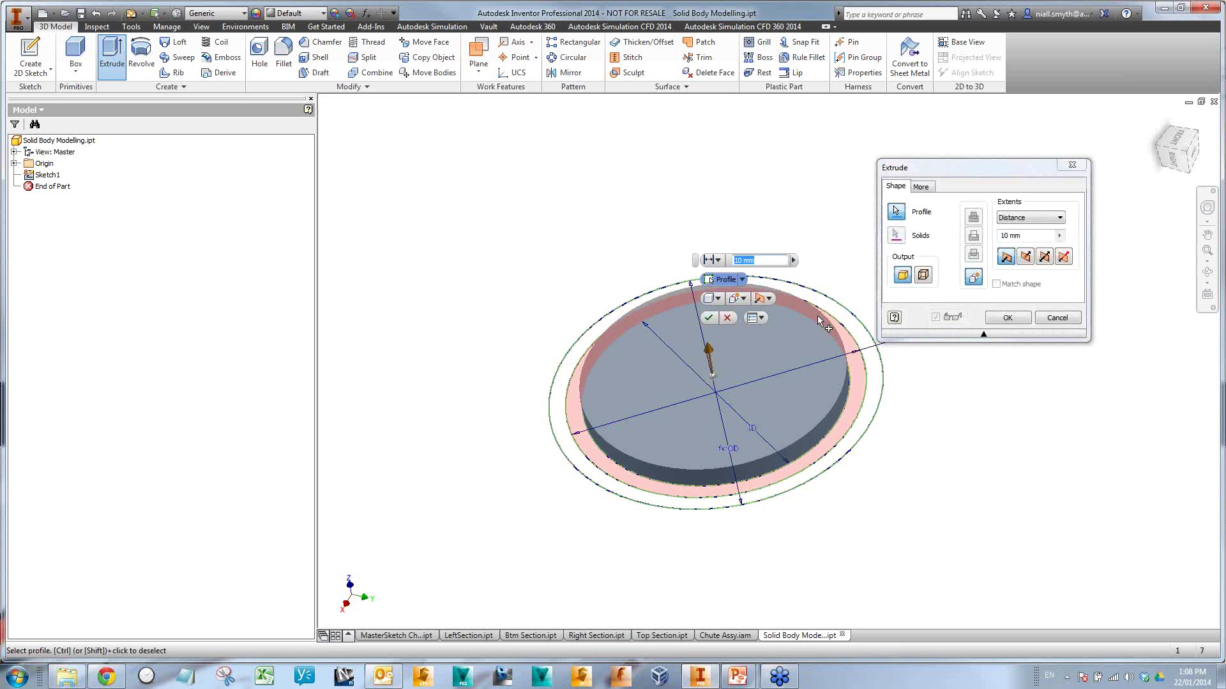
left_click(817, 315)
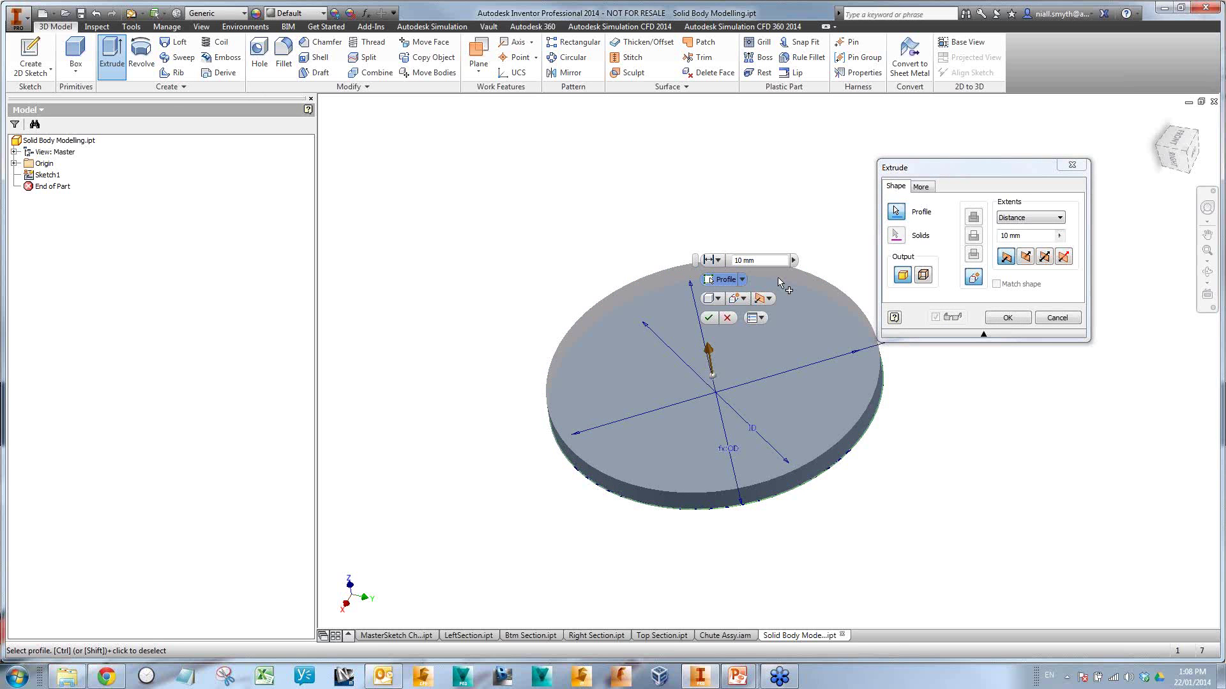
left_click(1009, 319)
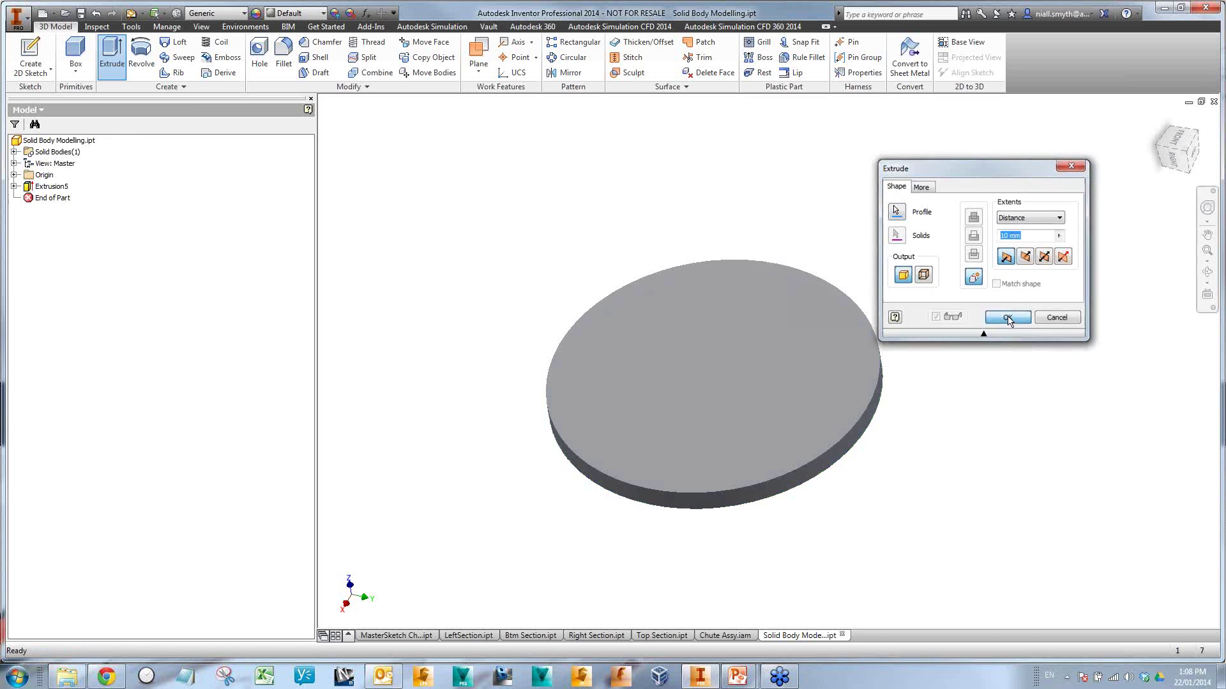
- Turn on the visibility of Sketch1 under the disc's extrusion
left_click(15, 187)
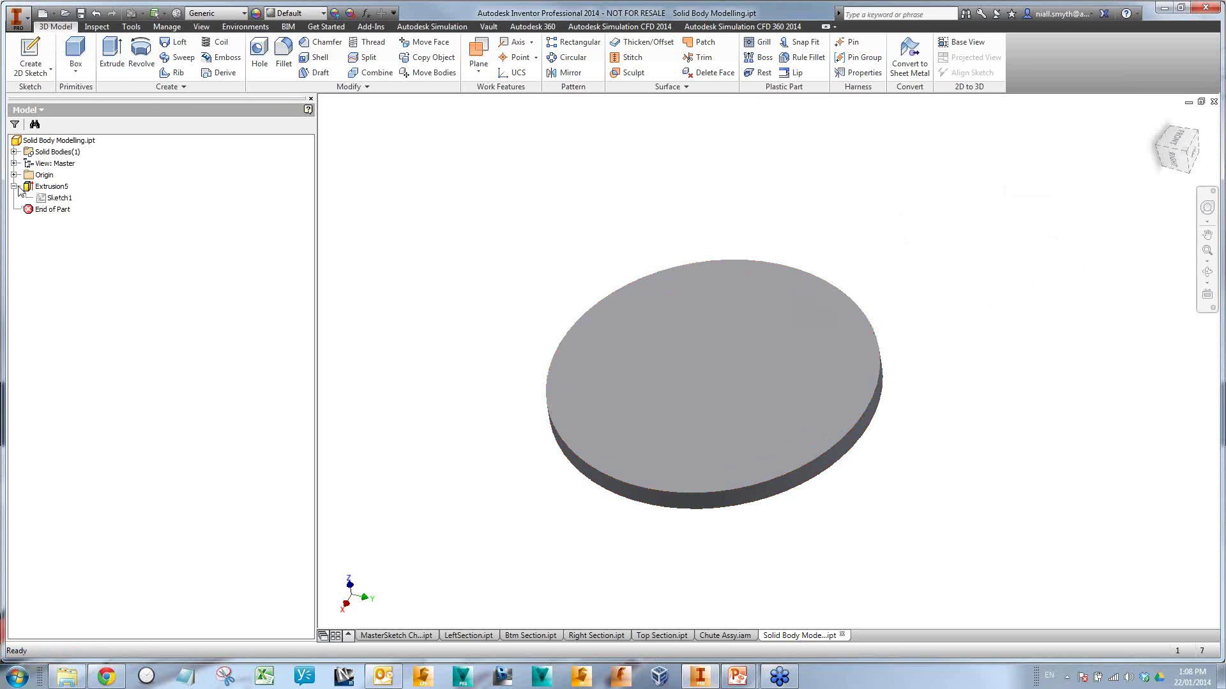
right_click(60, 198)
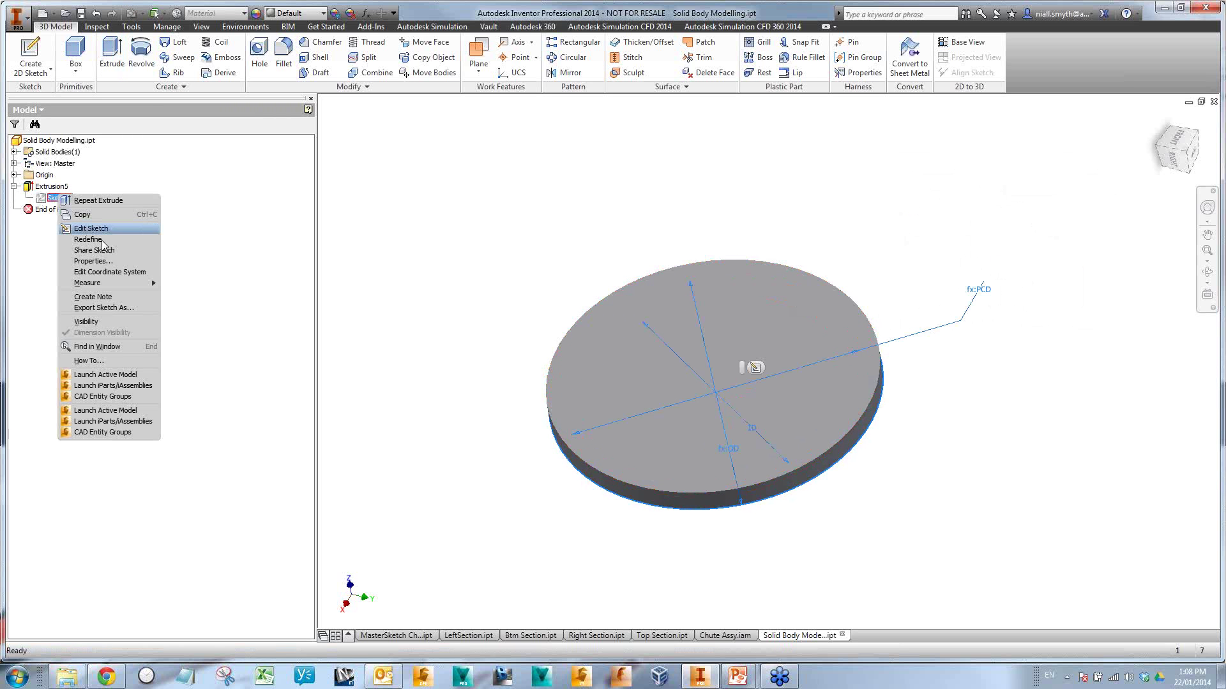
left_click(115, 322)
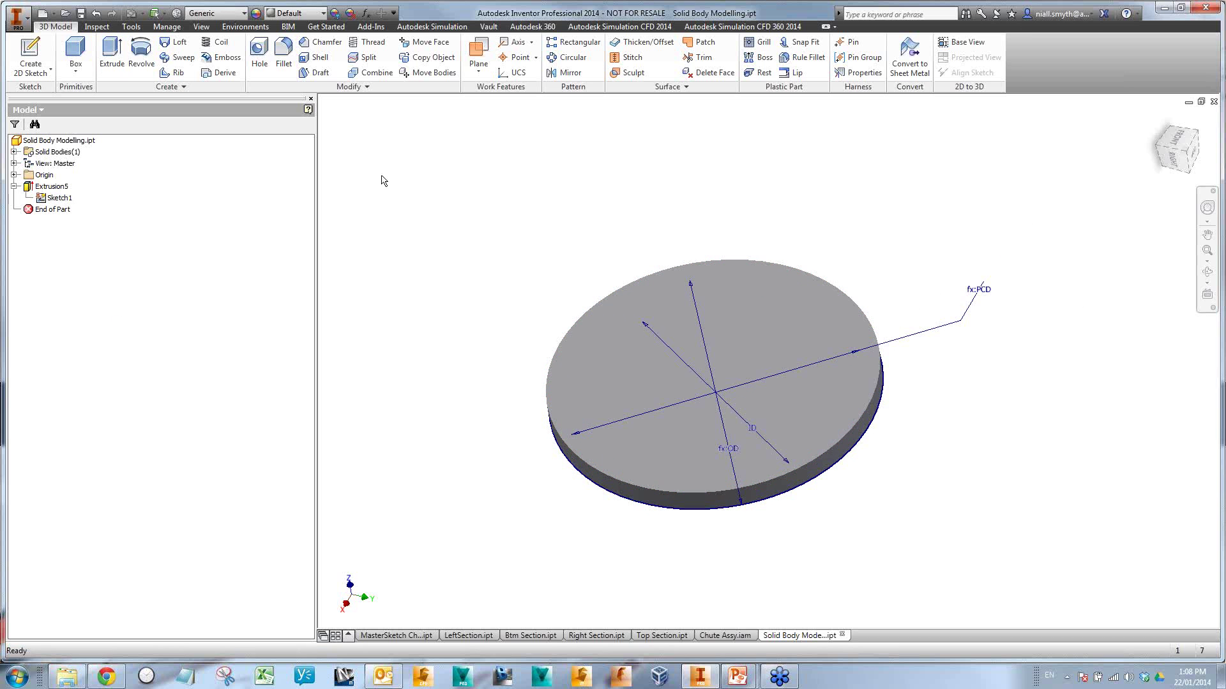
- Start a sketch on the disc's top face and project the ID circle from Sketch1 into it
left_click(30, 56)
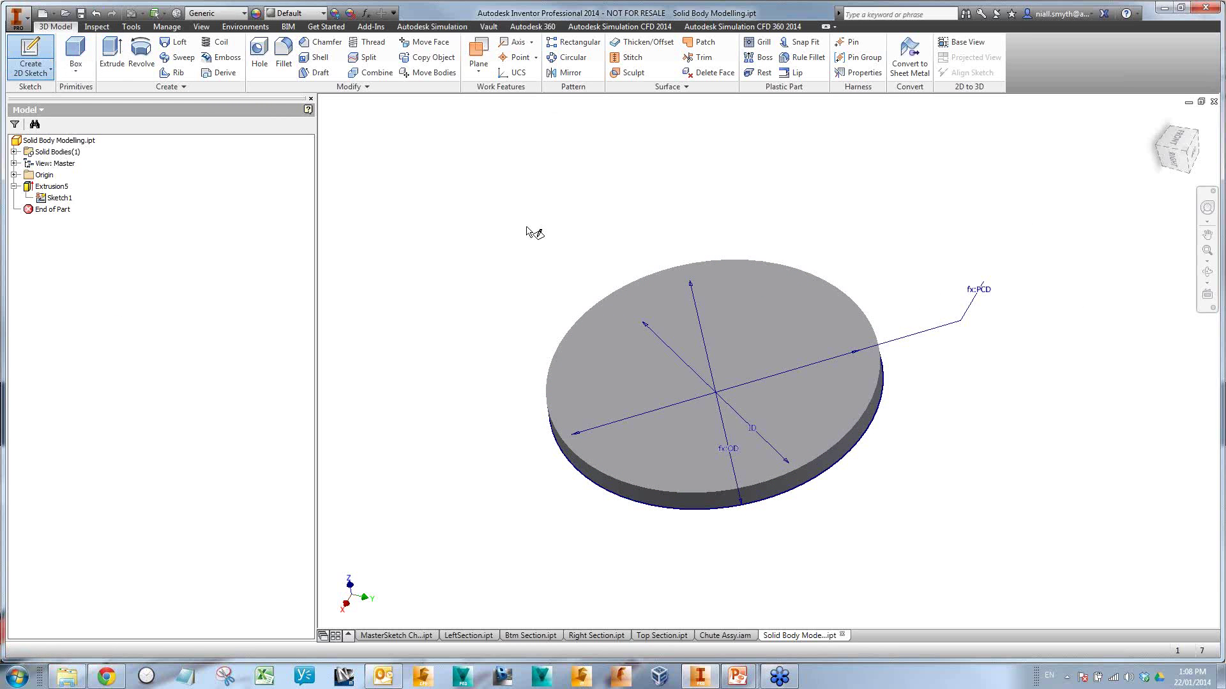
left_click(777, 314)
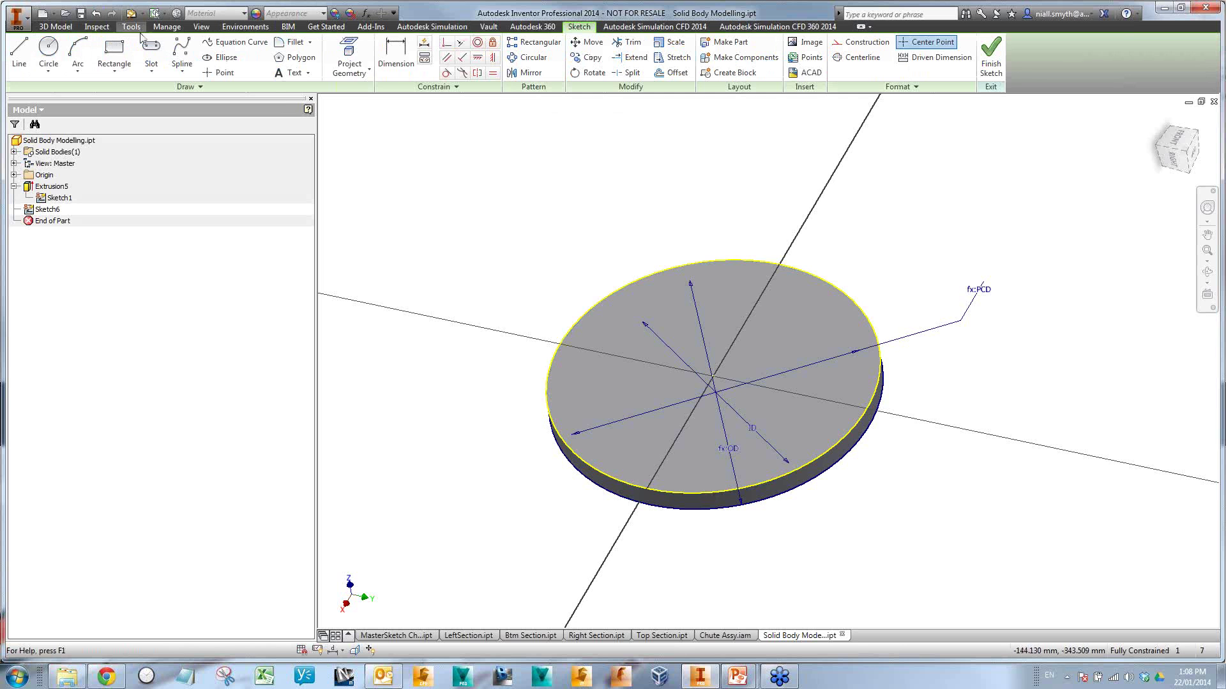
middle_click_drag(866, 478, 859, 410, "shift")
left_click(846, 346)
left_click(859, 411)
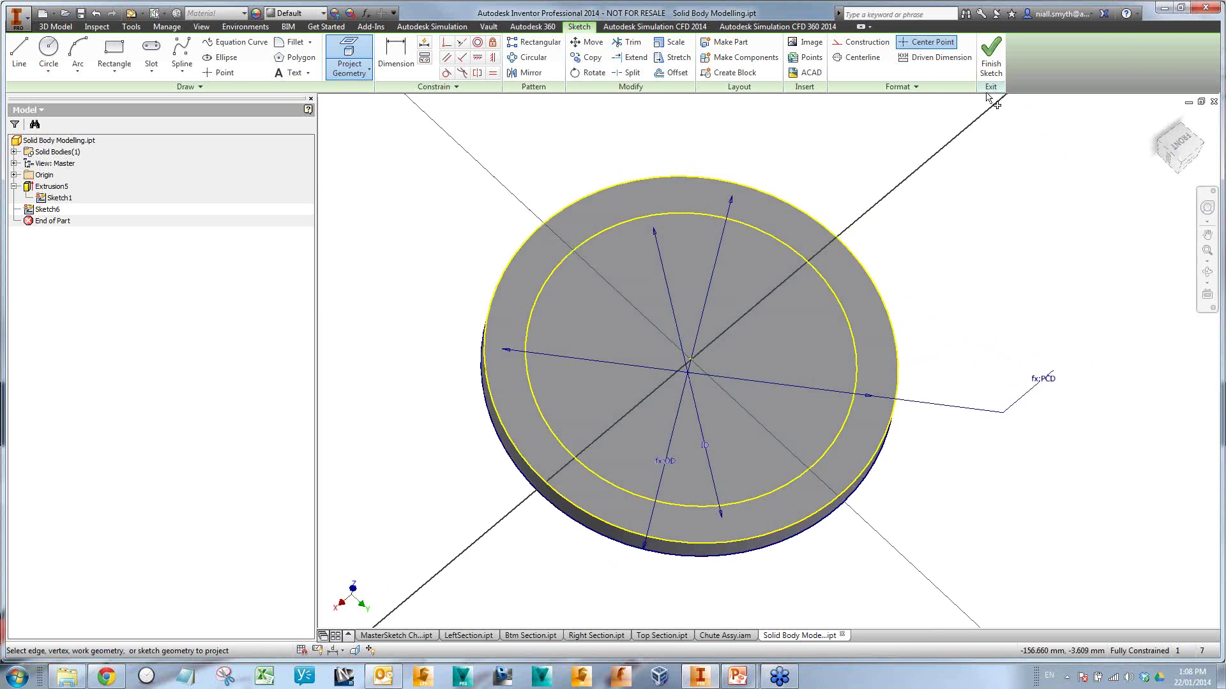
- Finish the sketch and set up a joined extrusion of the ring between the two circles, pulled up to about 117 mm
left_click(991, 58)
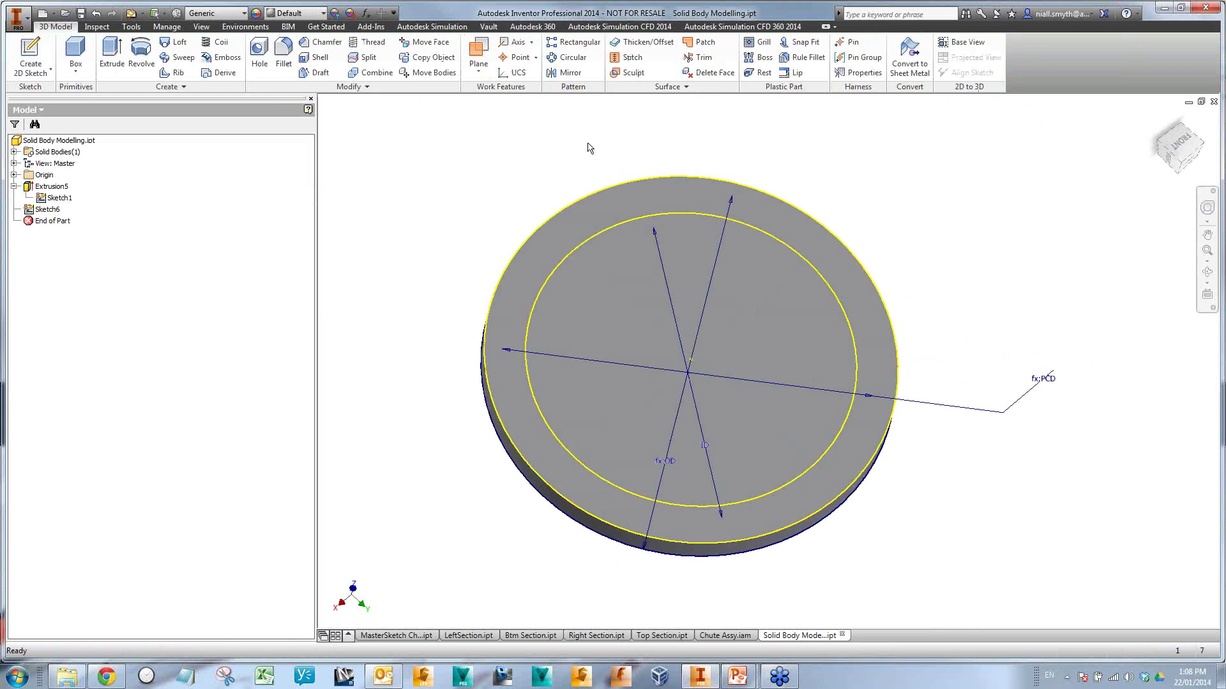
left_click(111, 55)
left_click(778, 205)
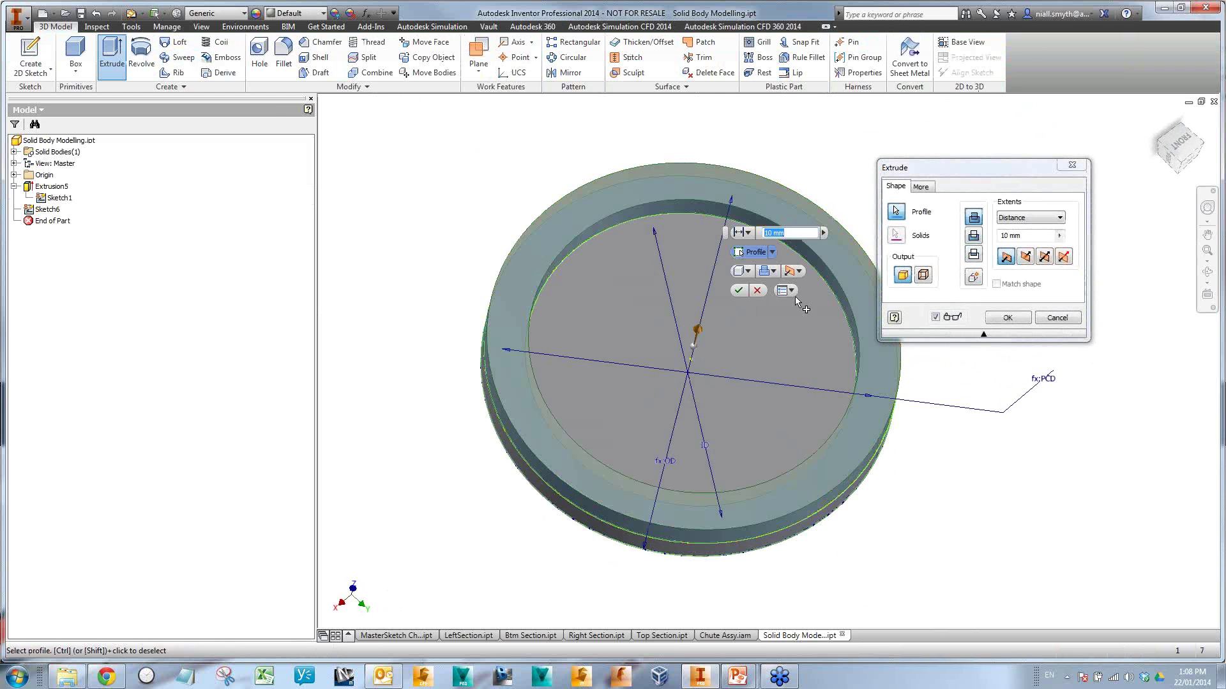
scroll(669, 396, "down", 3)
scroll(666, 339, "down", 3)
middle_click_drag(666, 359, 664, 339, "shift")
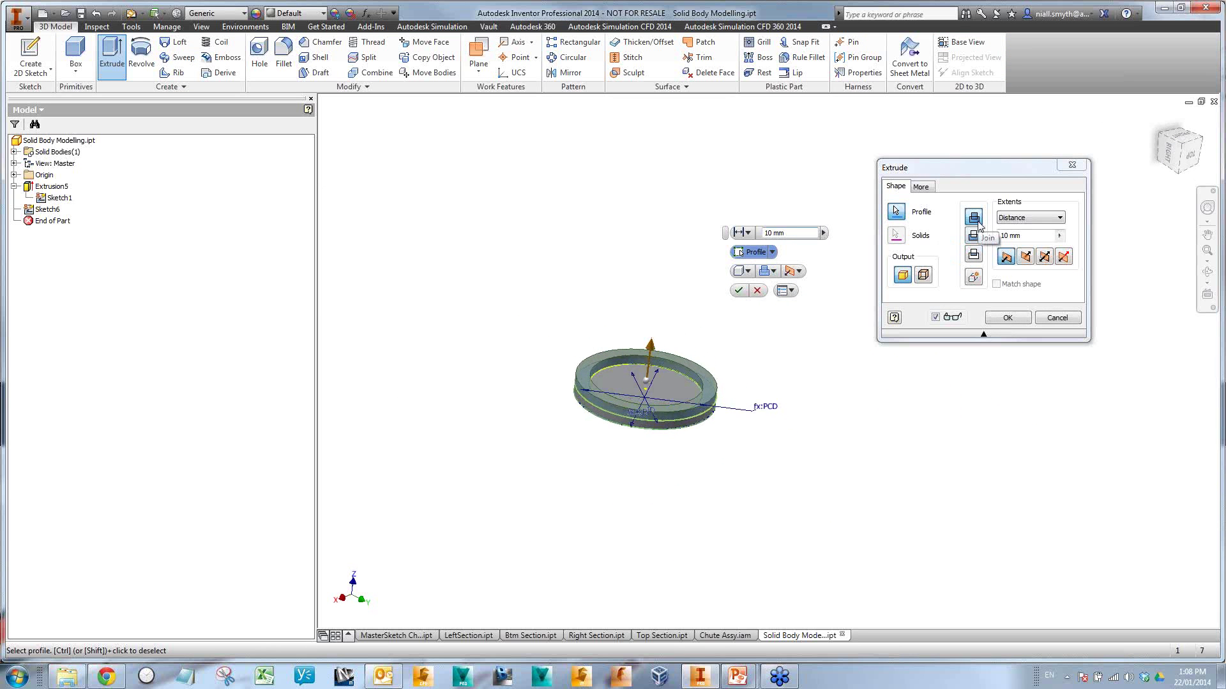
left_click_drag(646, 351, 657, 258)
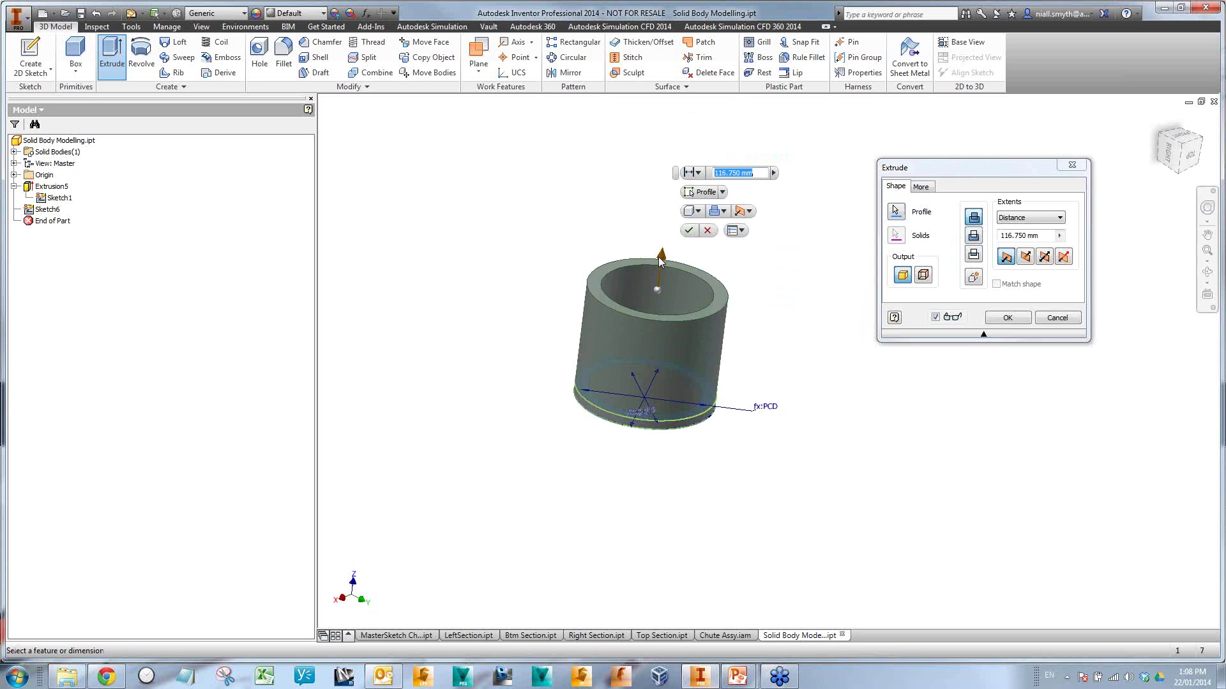
- Set the ring's extrusion distance to the named parameter equation Heigth=OD and create the tube
left_click(1044, 236)
left_click_drag(1044, 236, 966, 235)
type("Hel")
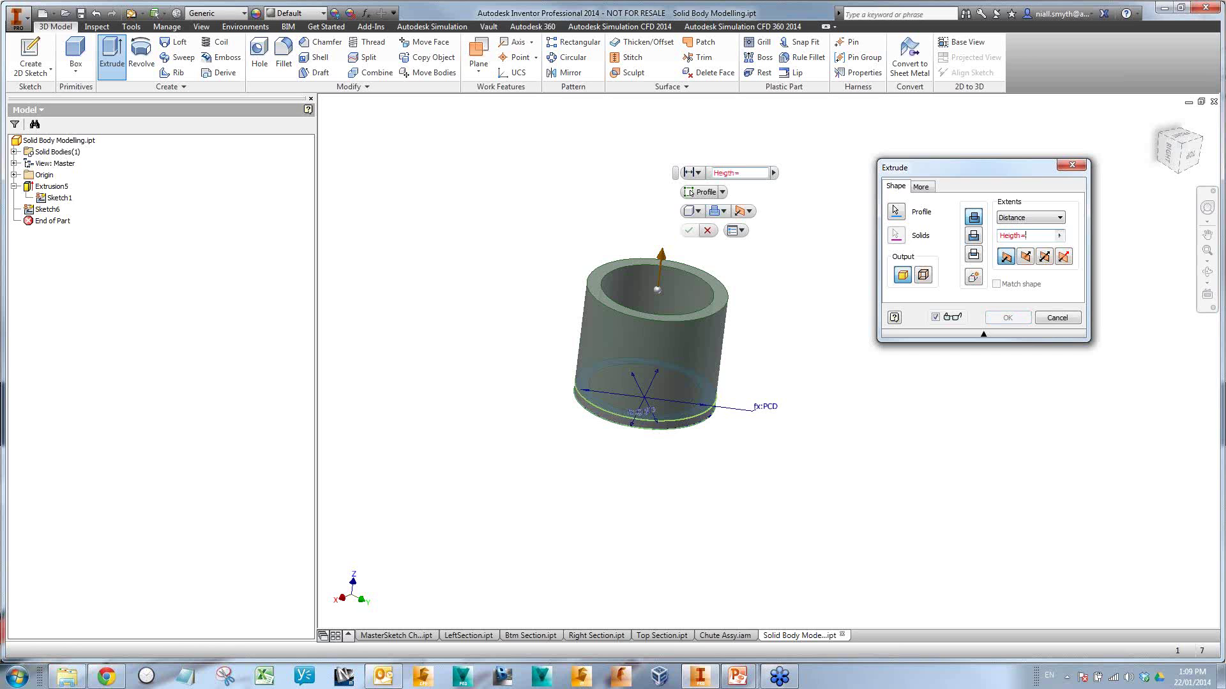
type("gth=OD")
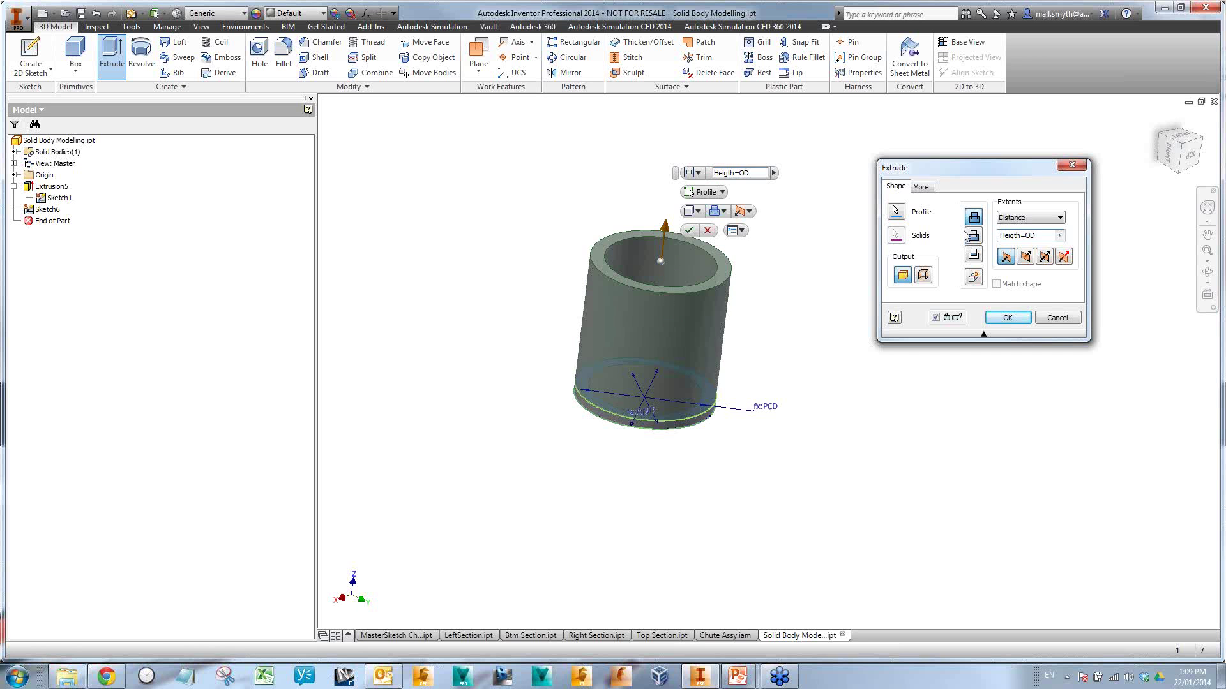
left_click(988, 316)
- Create a 2D sketch on the tube's top rim face with its projected edges and finish it
middle_click_drag(839, 401, 784, 483)
scroll(766, 451, "up", 5)
scroll(759, 446, "down", 6)
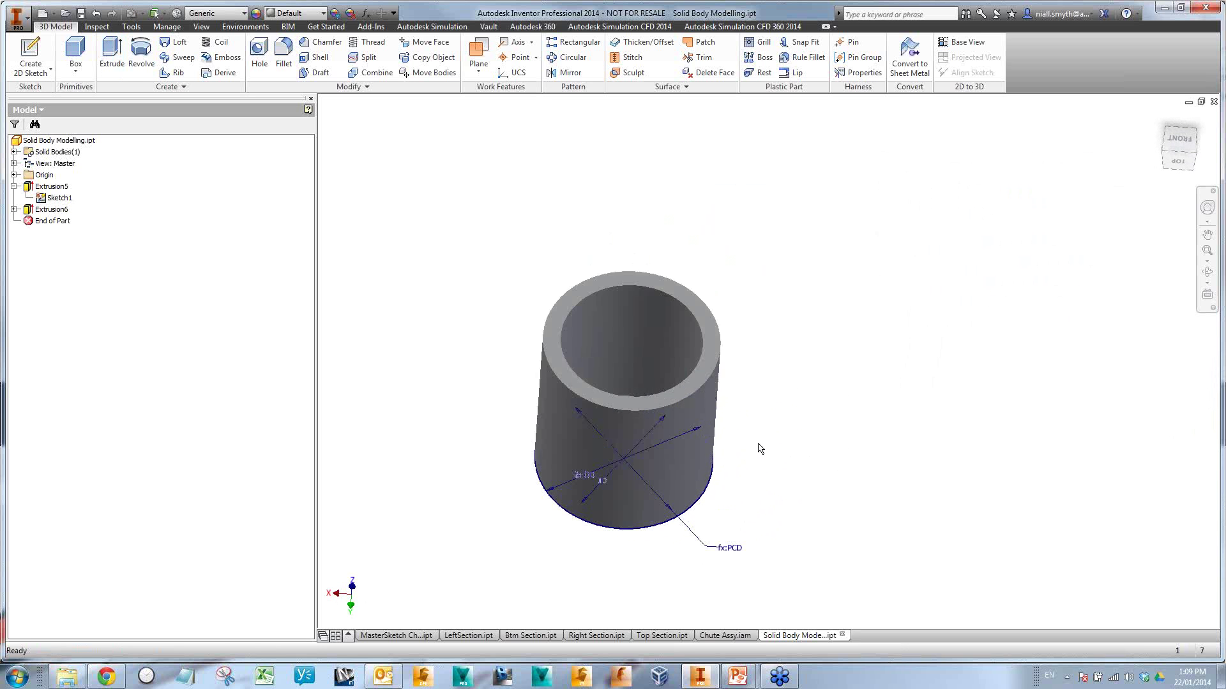
mouse_move(791, 429)
middle_mouse_down("shift")
mouse_move(782, 463)
mouse_move(802, 413)
middle_mouse_up("shift")
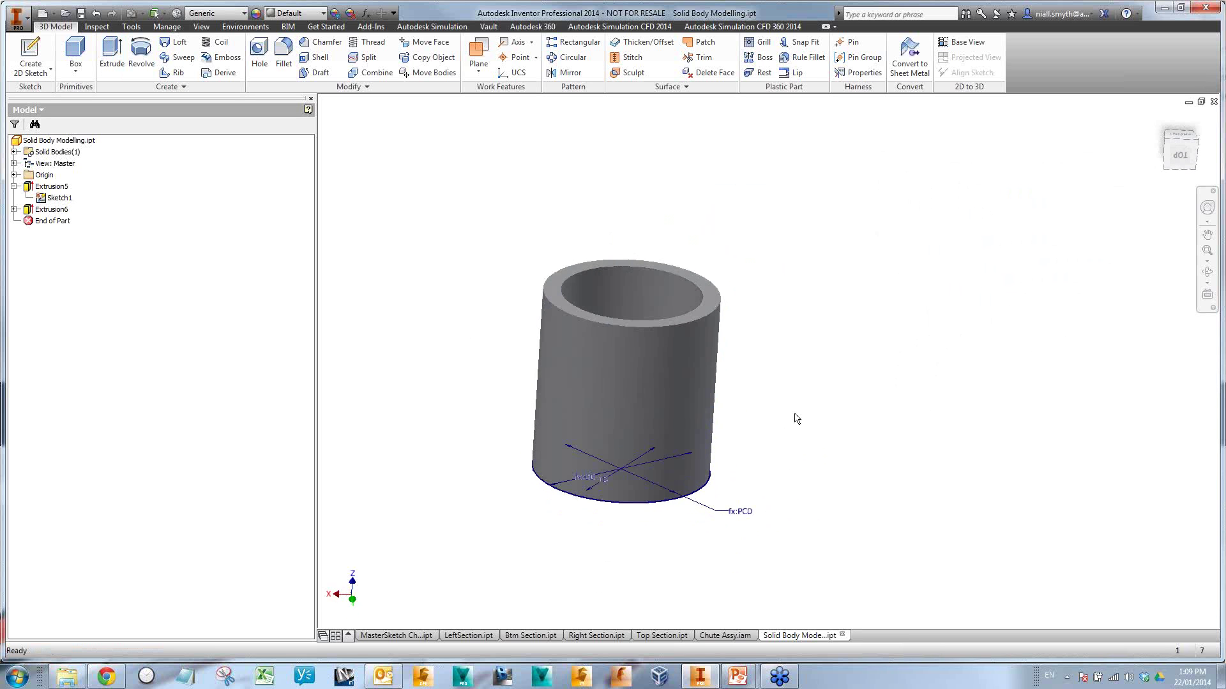
left_click(31, 70)
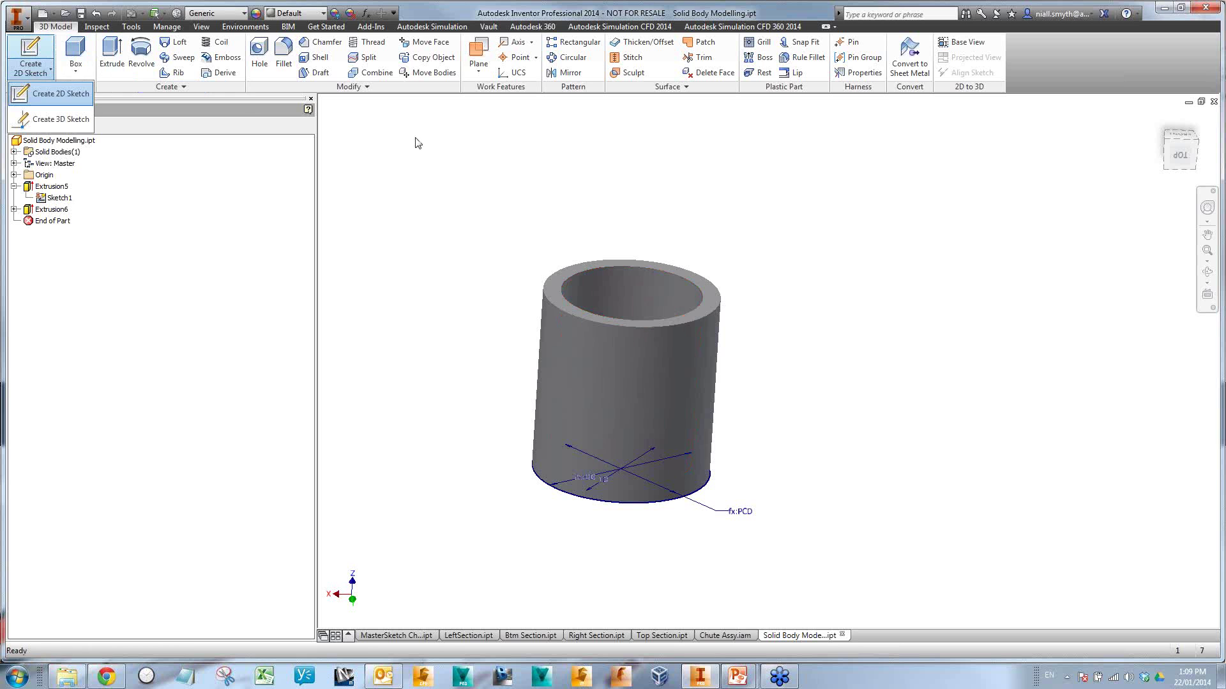
left_click(59, 94)
left_click(709, 295)
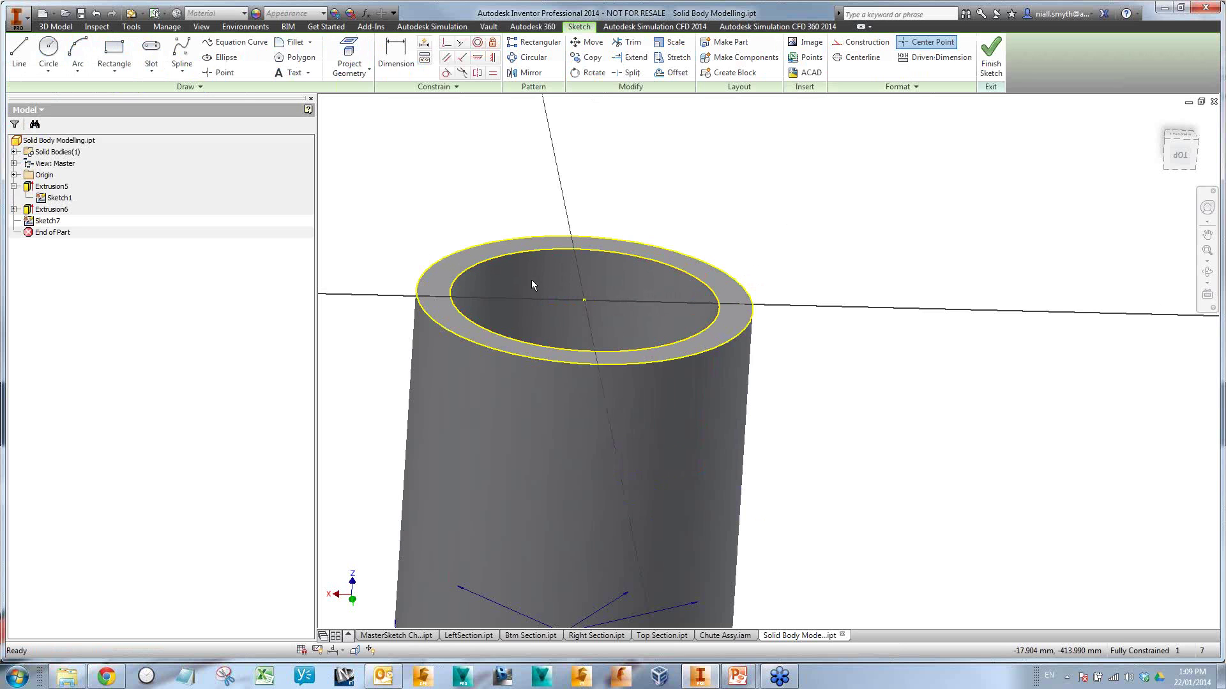
left_click(991, 56)
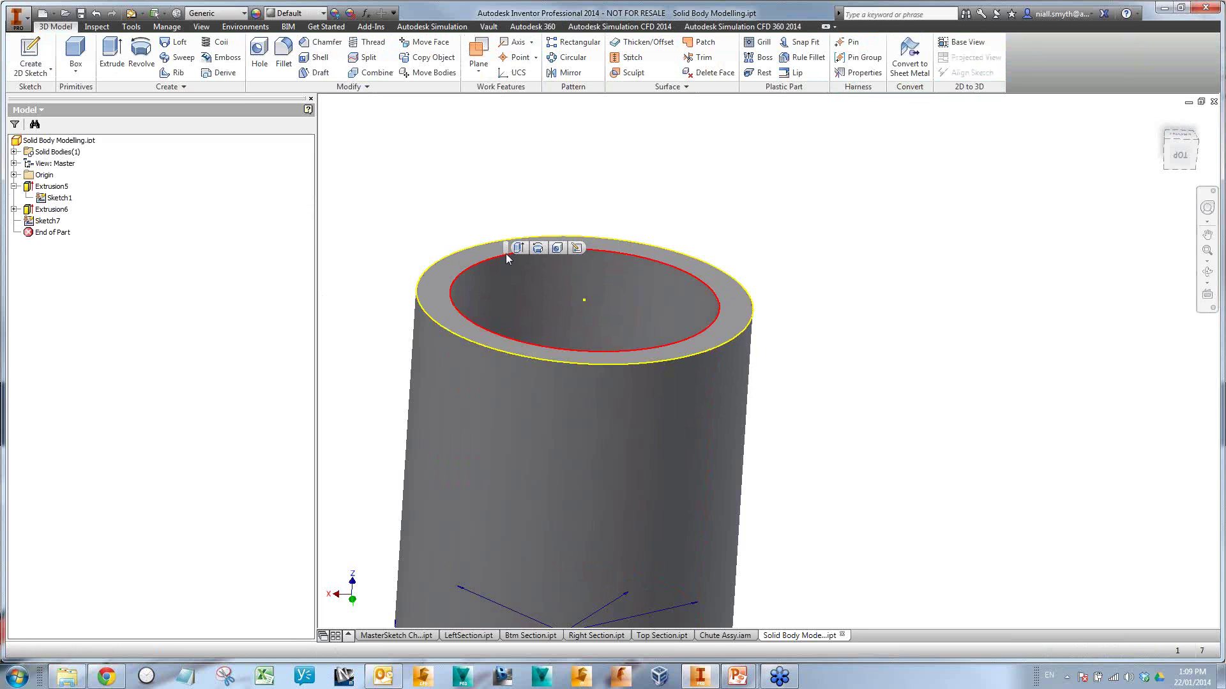
- Extrude the rim's ring profile 10 mm upward as a new solid
key("e")
left_click(521, 248)
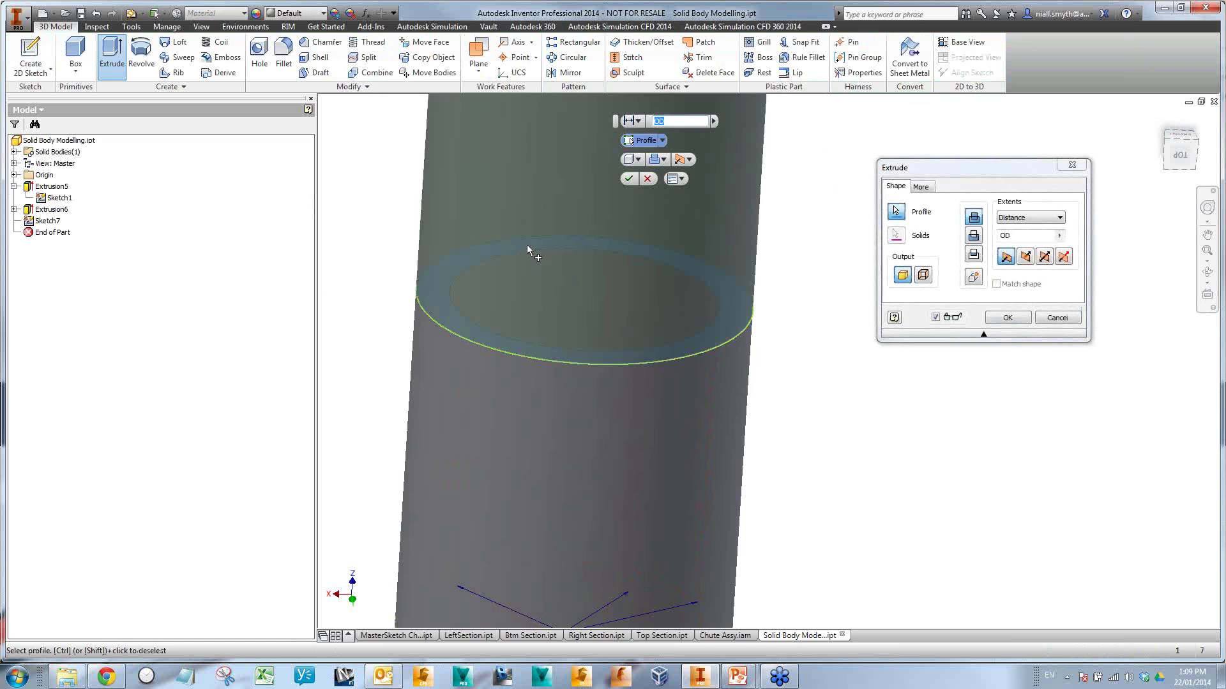
type("10")
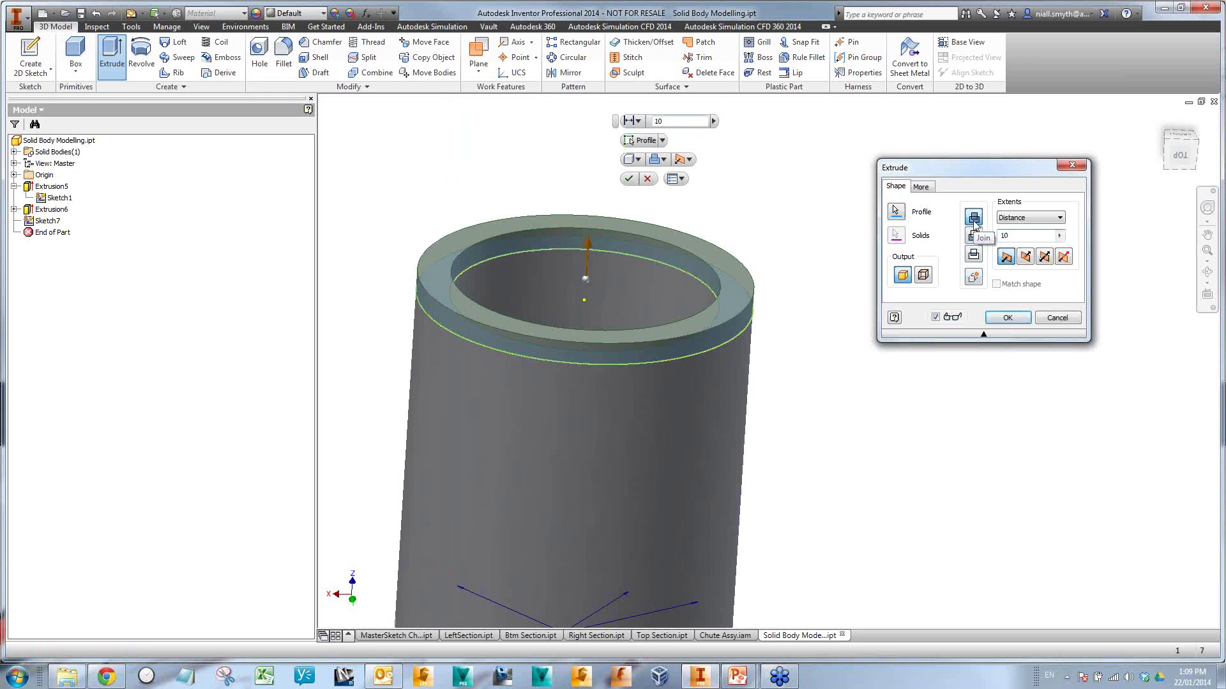
left_click(973, 278)
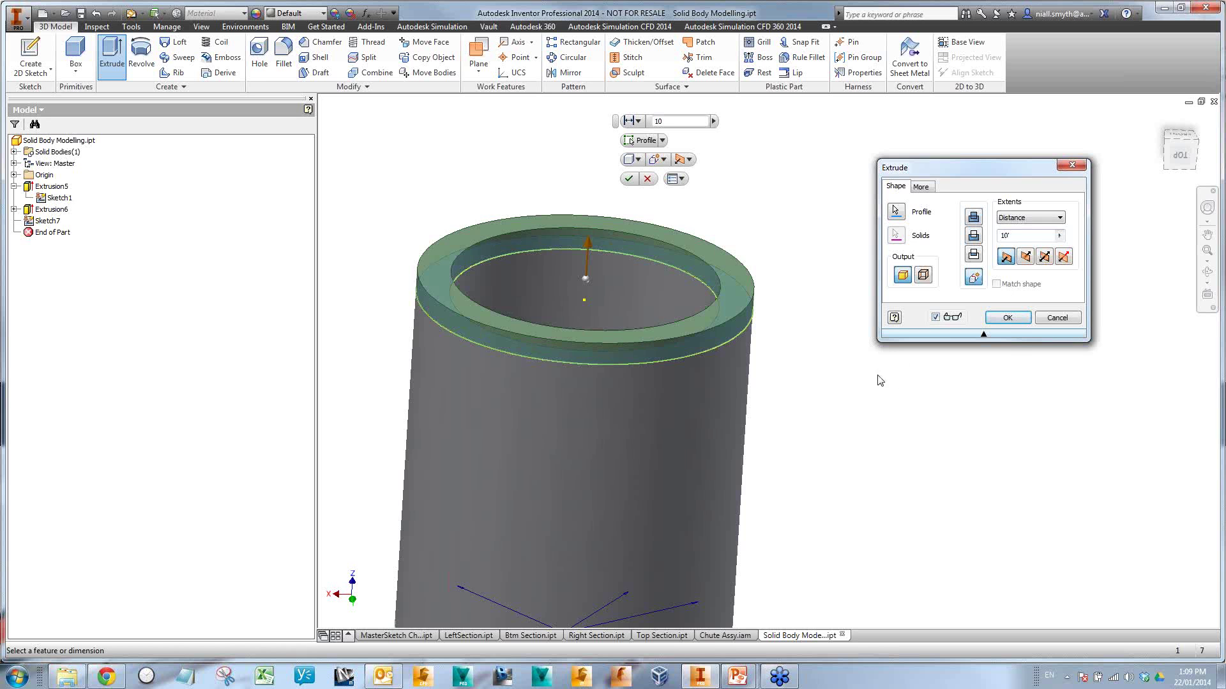
left_click(1009, 322)
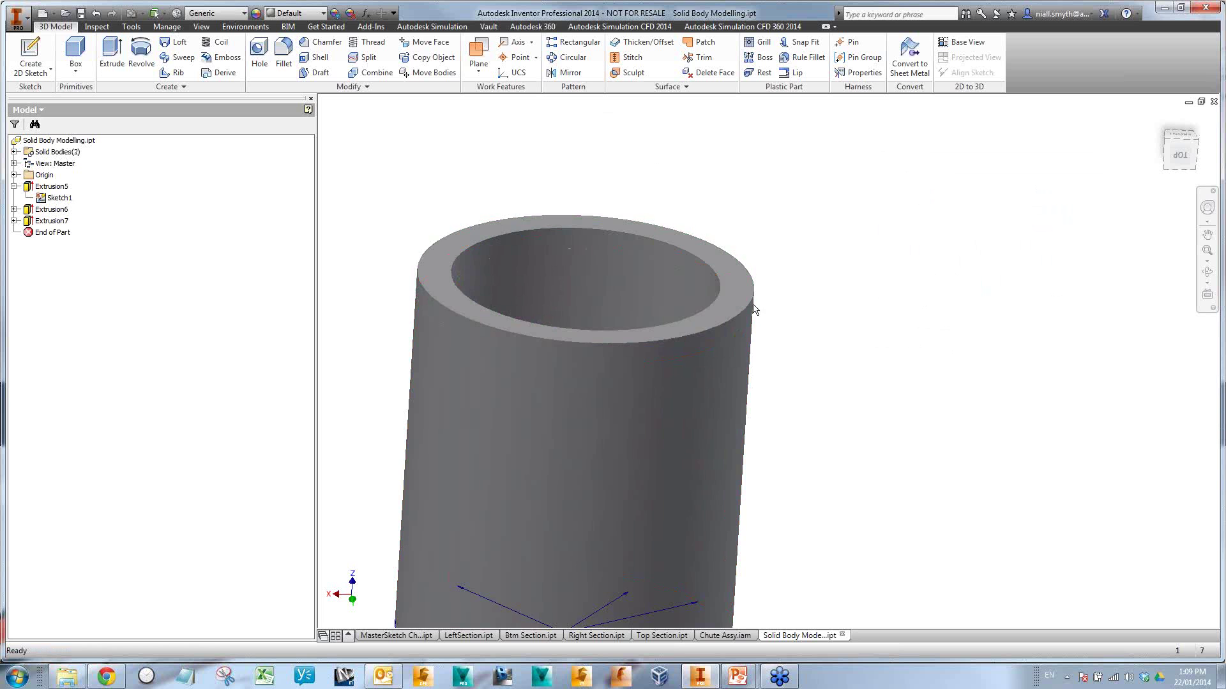
- Set the visual style to Shaded with Edges and view the whole tube
left_click(201, 26)
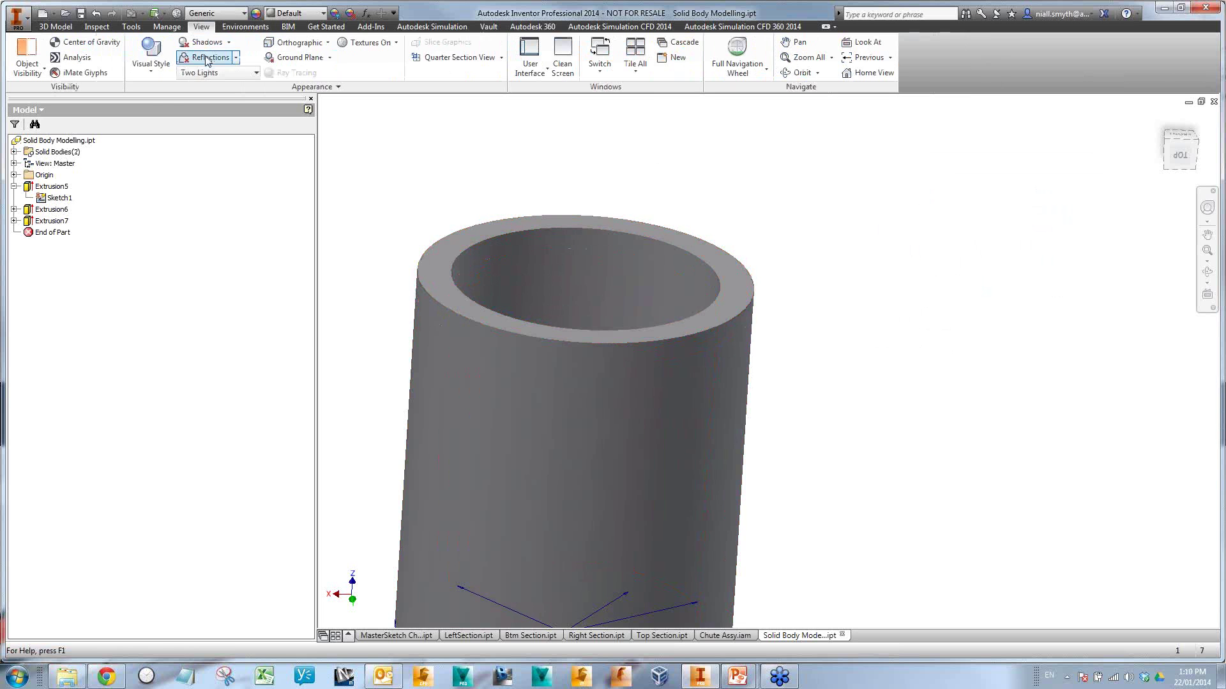
left_click(151, 56)
left_click(173, 141)
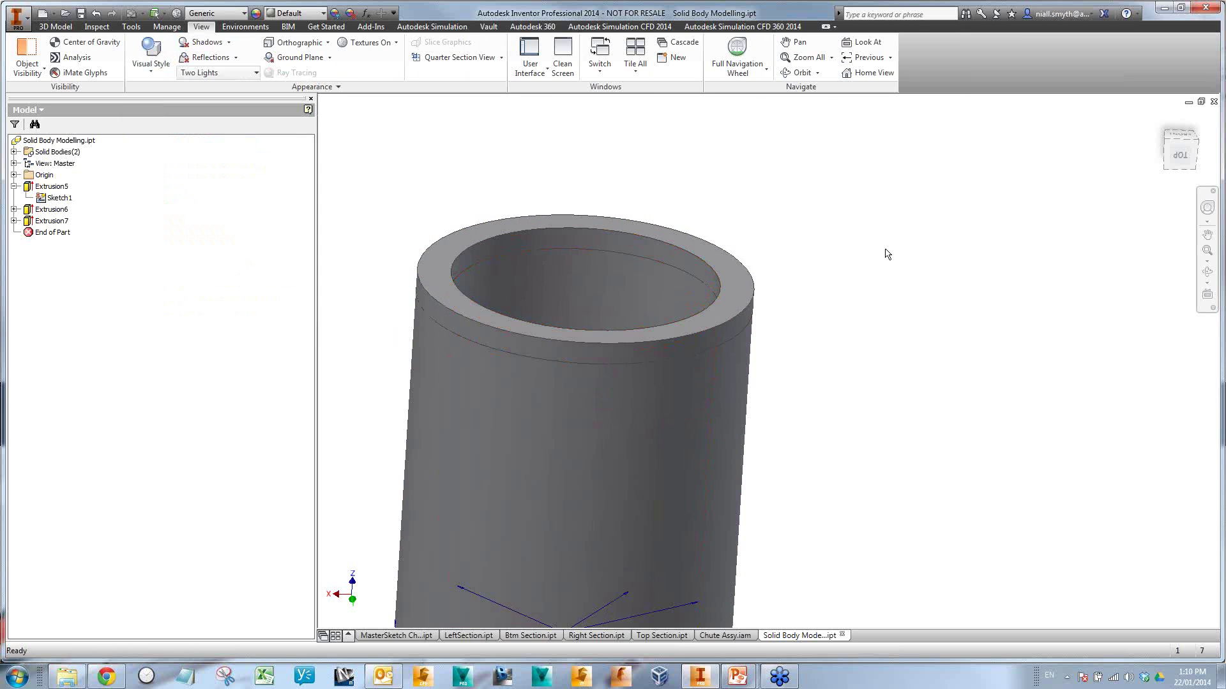
scroll(836, 293, "up", 4)
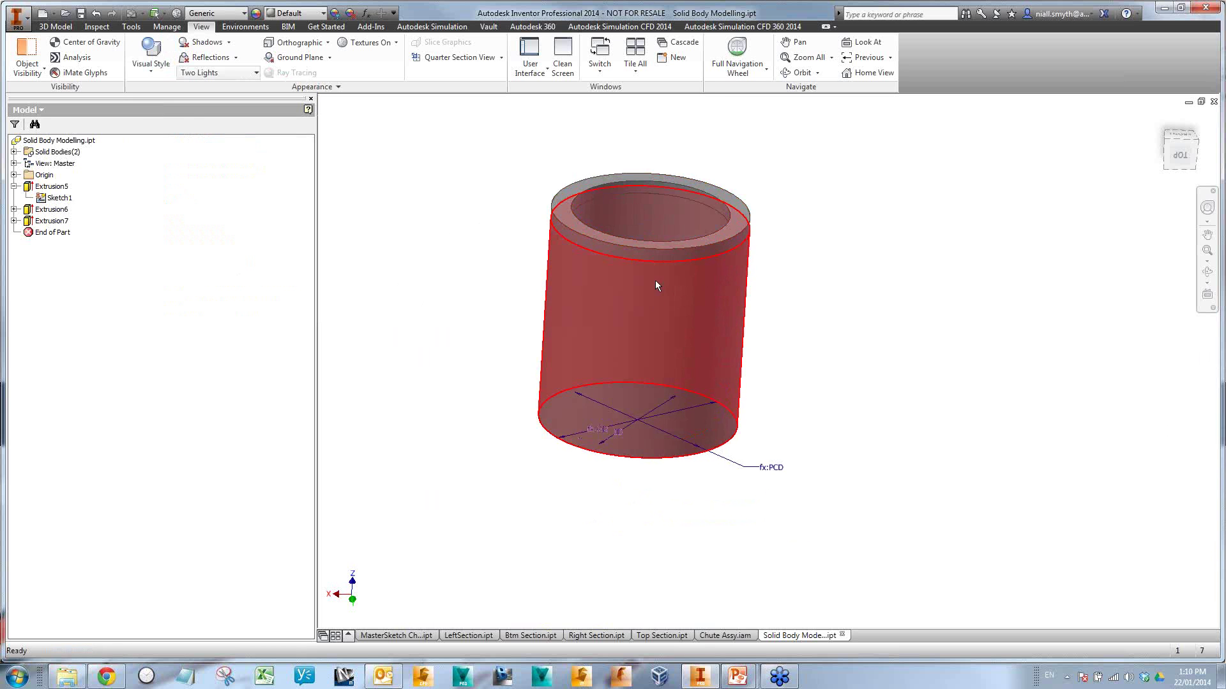
- Rename the tube's solid body Base and the thin ring's solid body Gasket
left_click(14, 152)
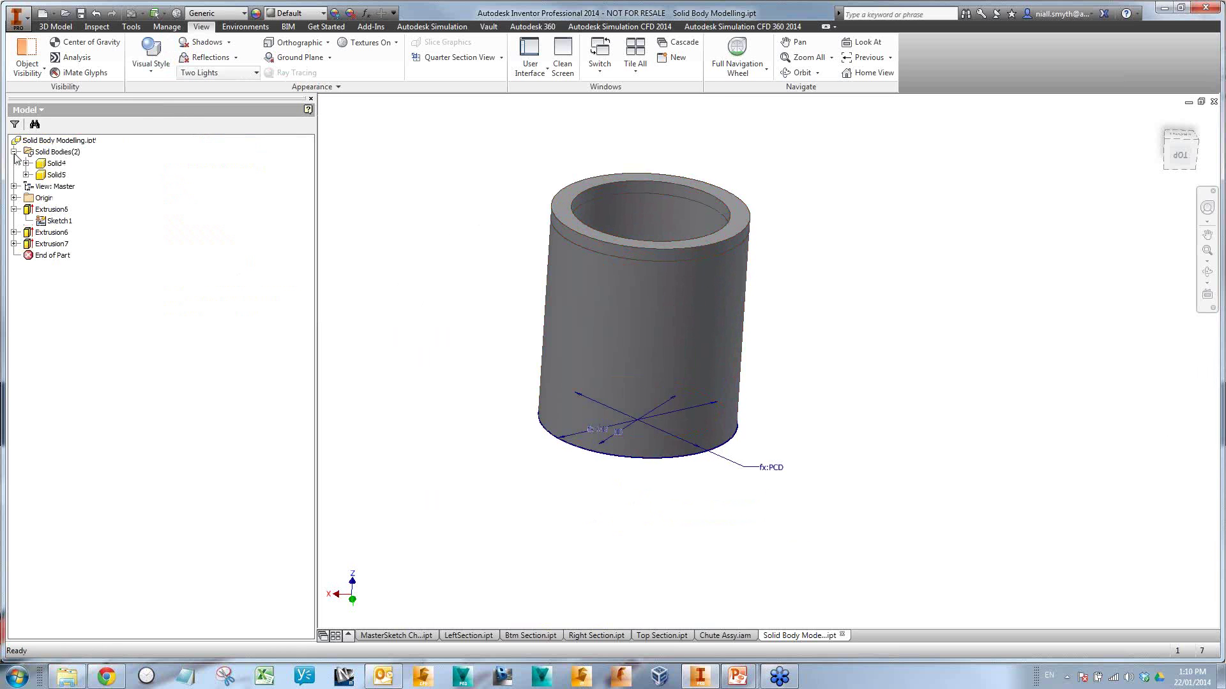
left_click(56, 164)
type("Base")
double_click(65, 177)
- Set the Gasket body's appearance to Black in its body properties
right_click(54, 175)
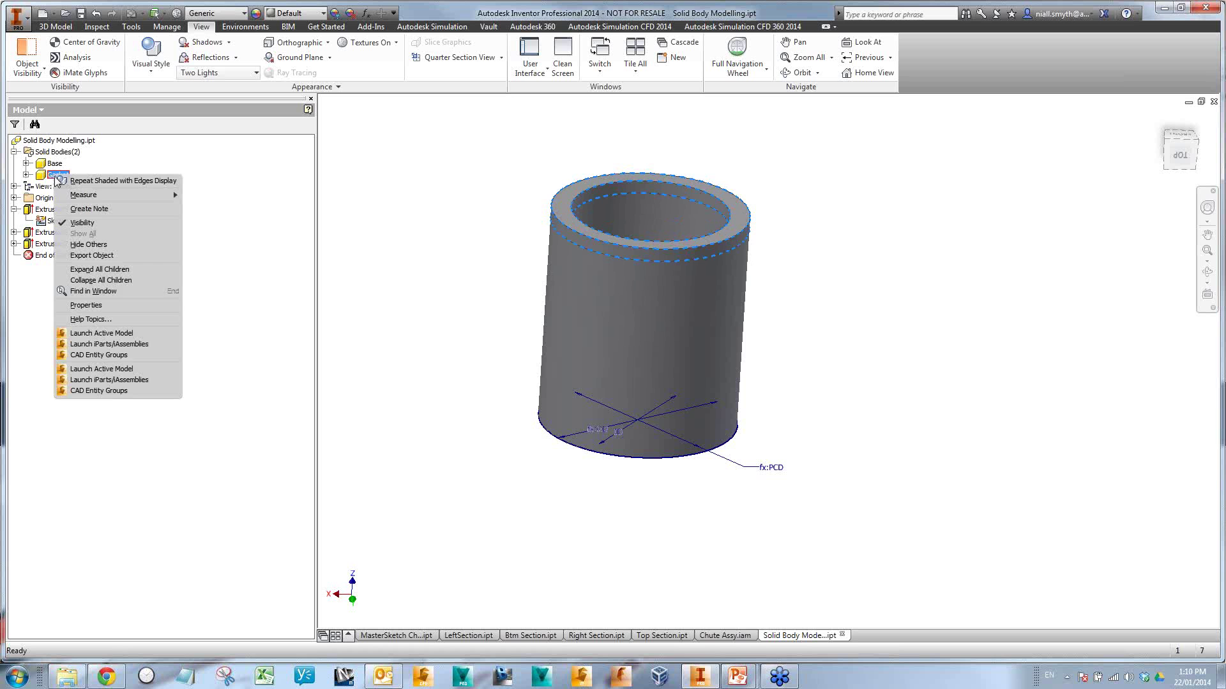
left_click(111, 306)
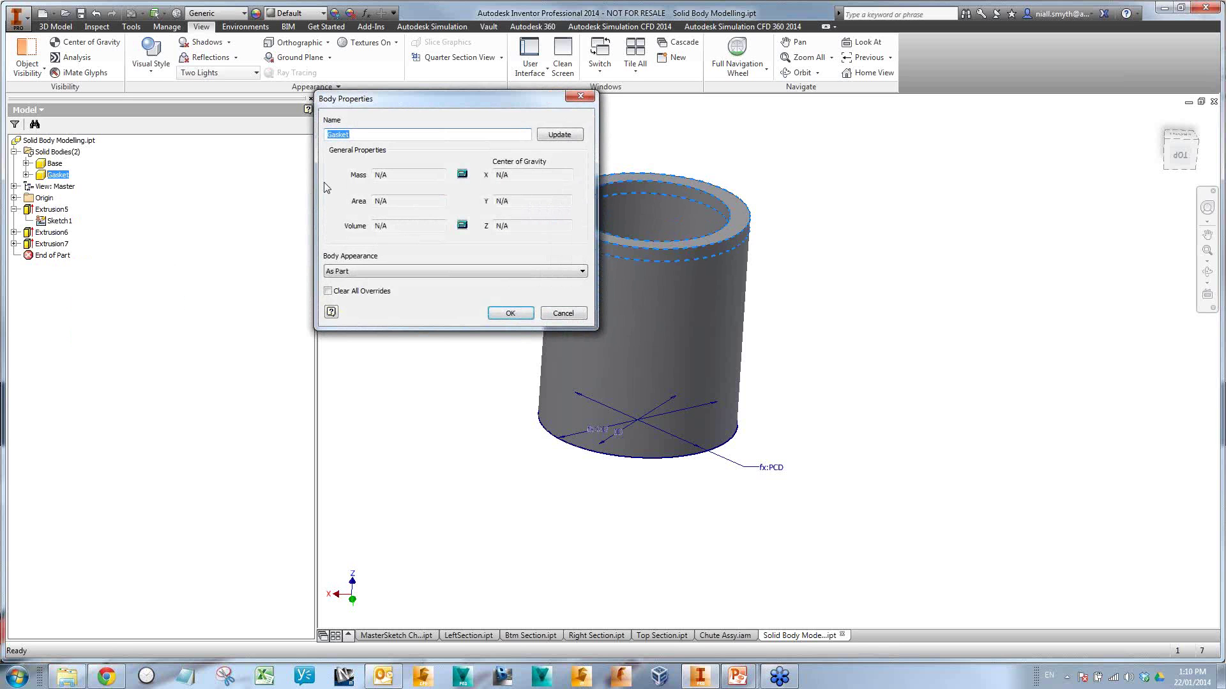
left_click(552, 273)
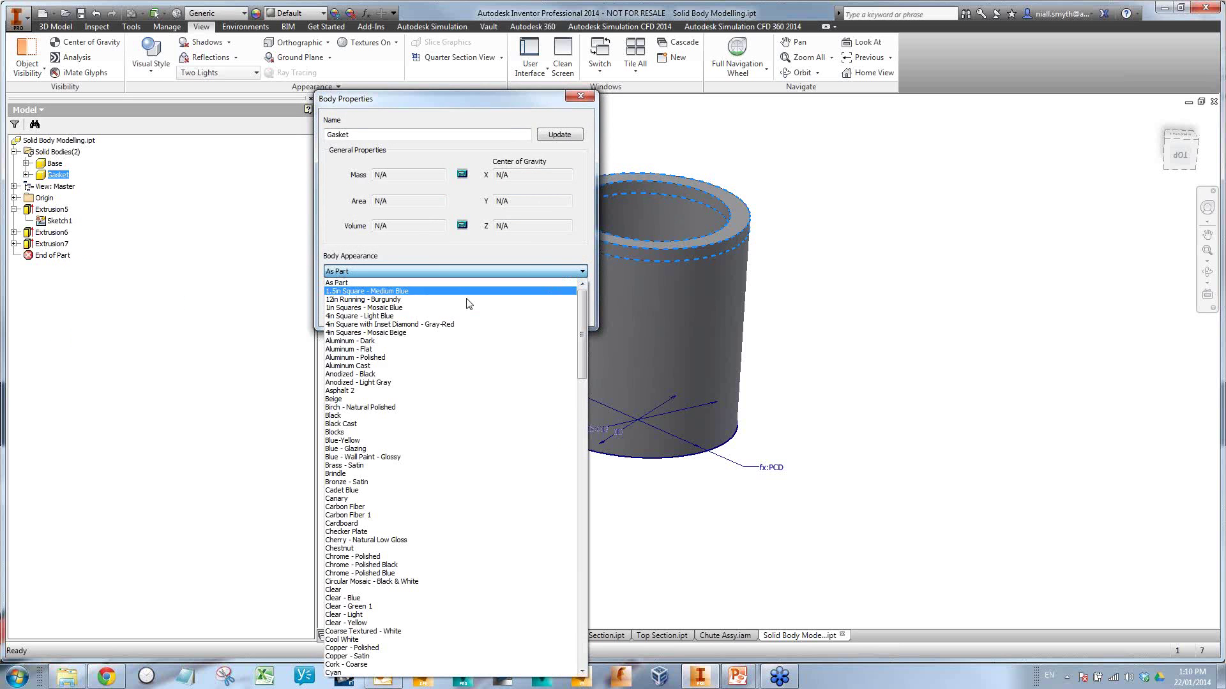
left_click(404, 417)
left_click(511, 317)
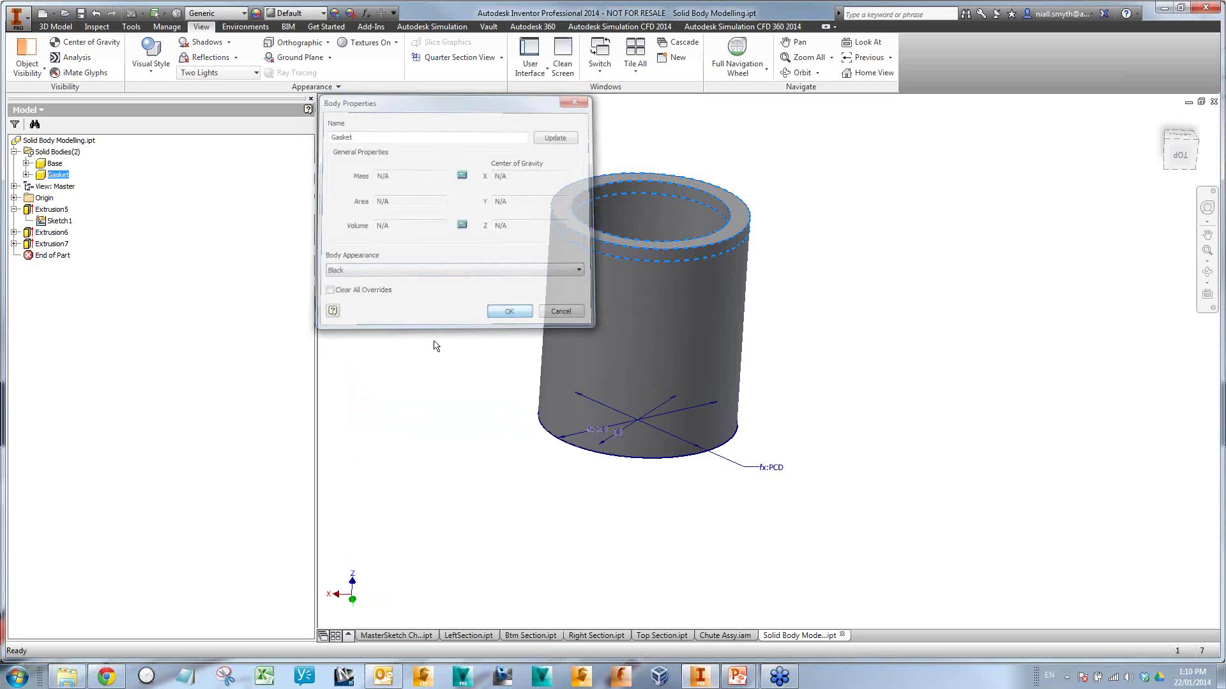
middle_click_drag(863, 385, 808, 462)
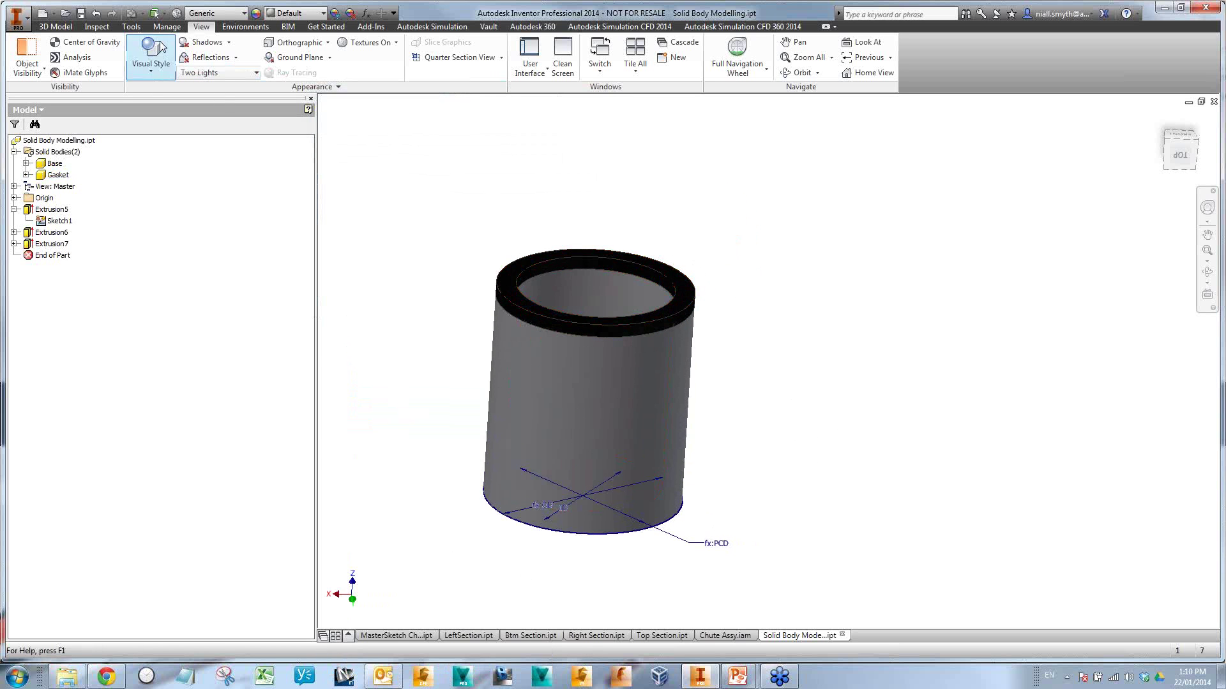
- Create a 2D sketch on the gasket's top face with its projected edges and finish it
left_click(49, 28)
left_click(30, 54)
left_click(676, 277)
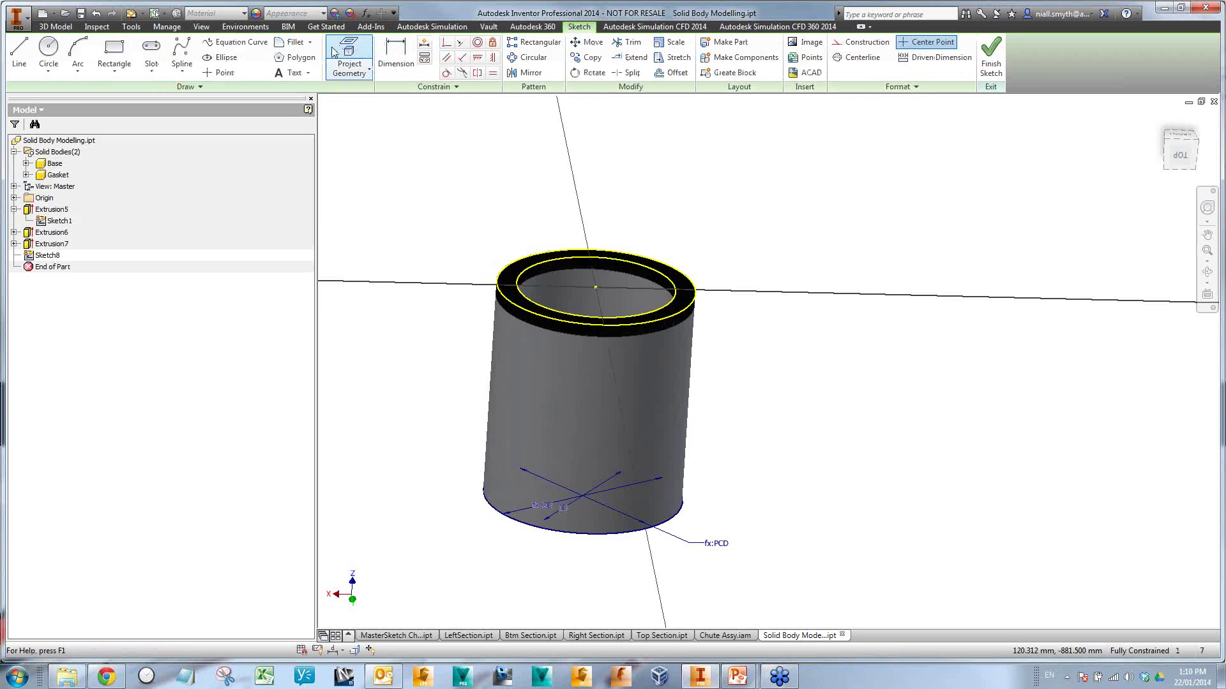
left_click(991, 56)
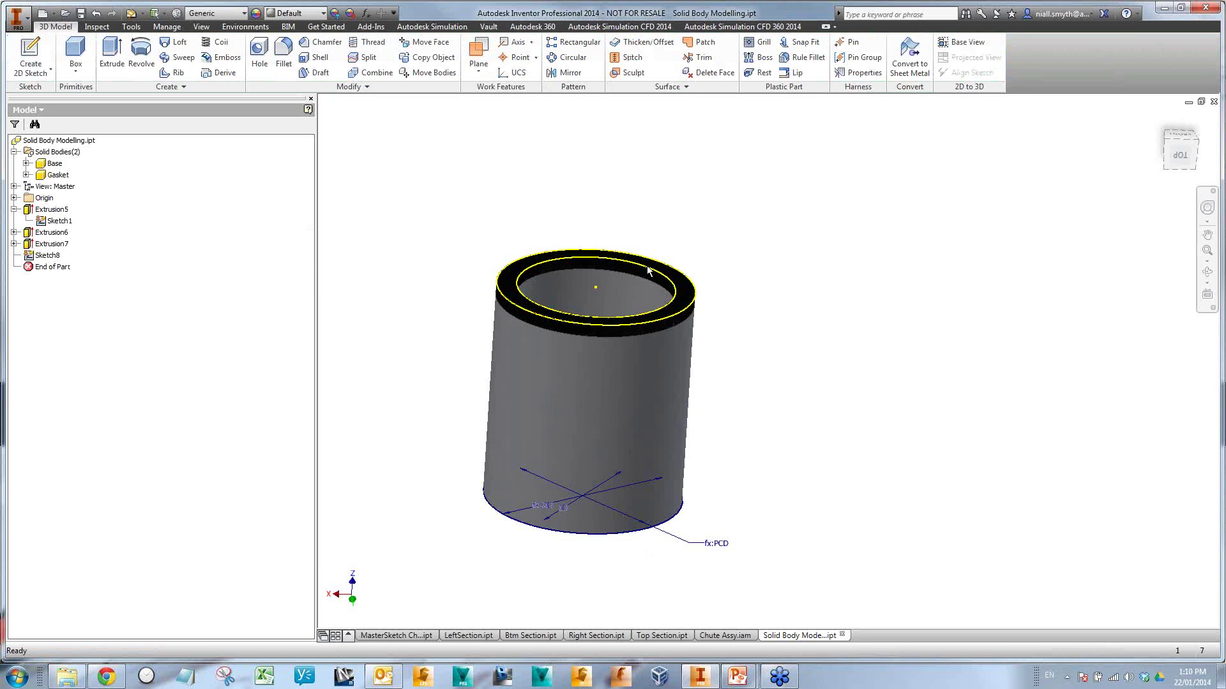
- Extrude the ring and inner circle regions above the gasket 10 mm as a new solid
left_click(112, 56)
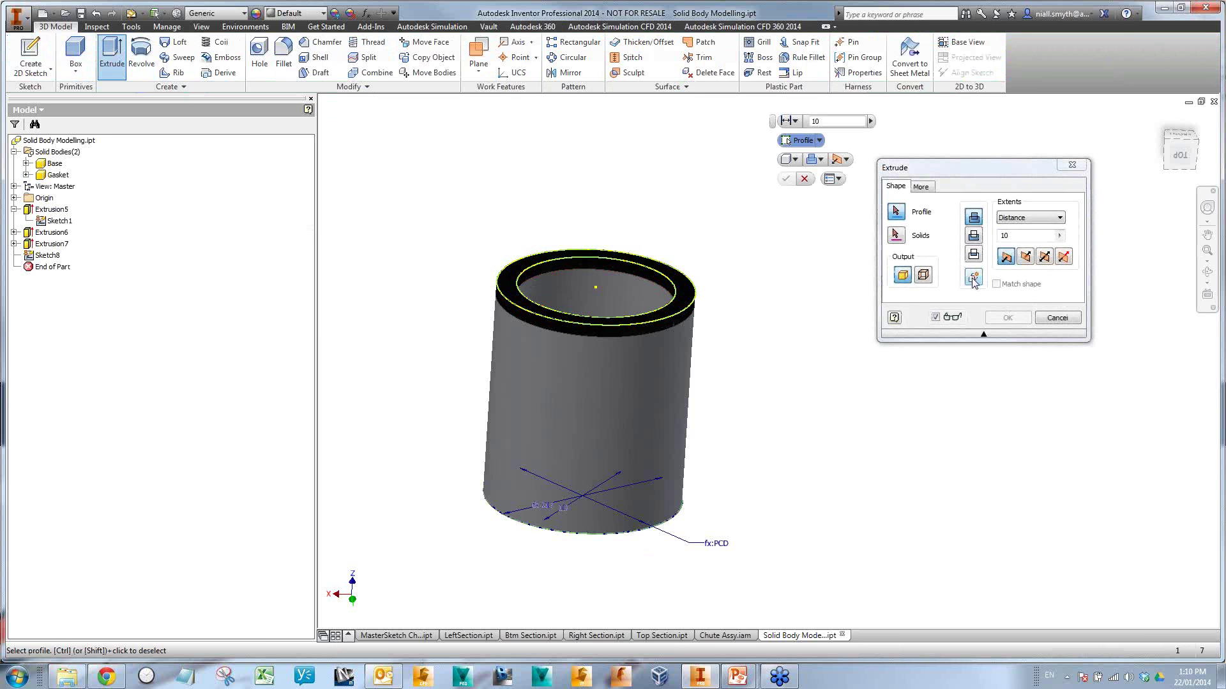
left_click(974, 279)
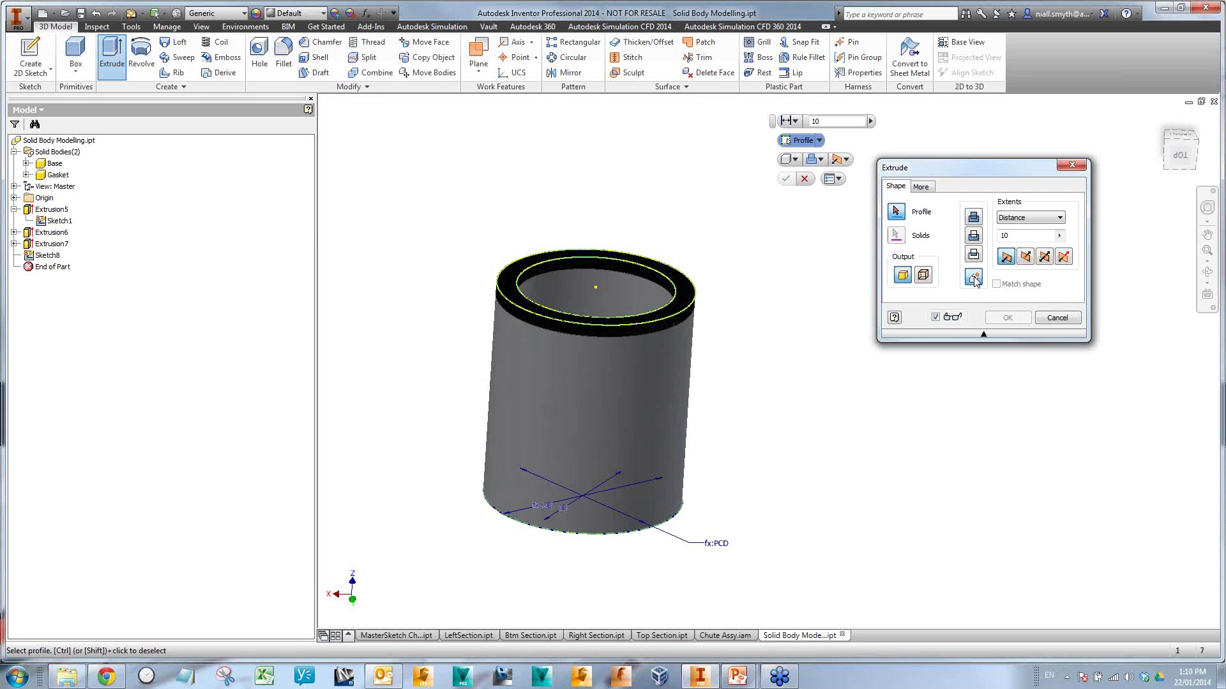
left_click(683, 287)
left_click(638, 273)
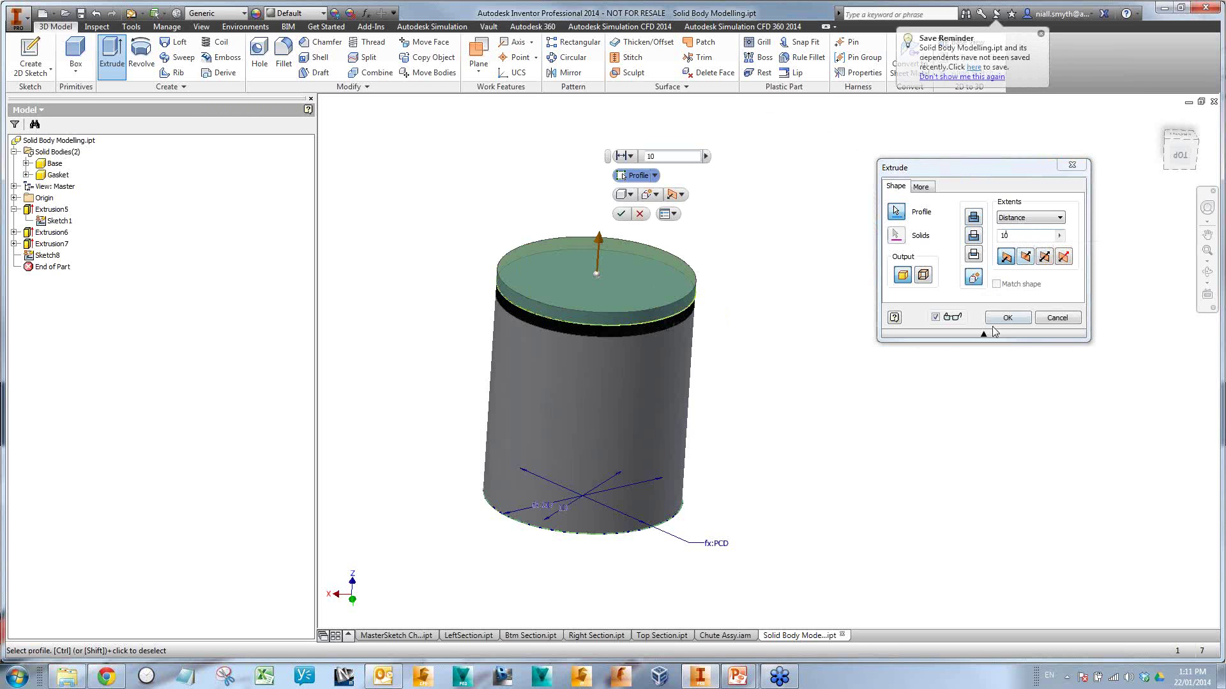
left_click(1009, 318)
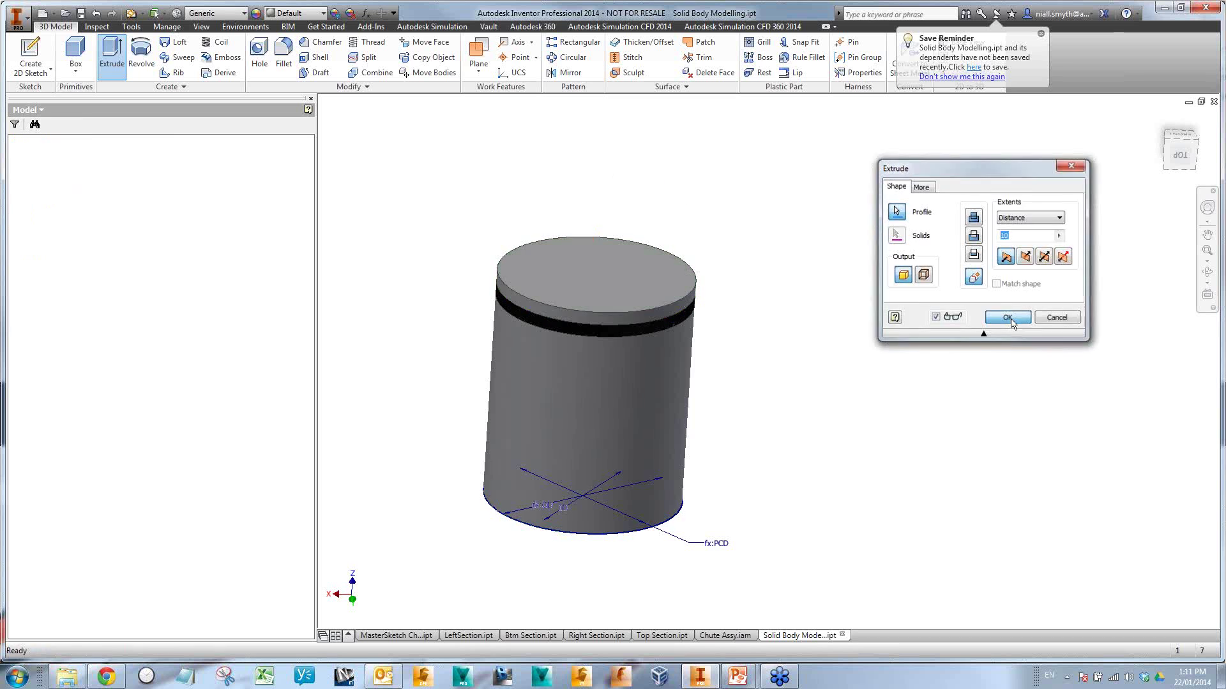
- Rename the lid's new solid body Top
double_click(56, 187)
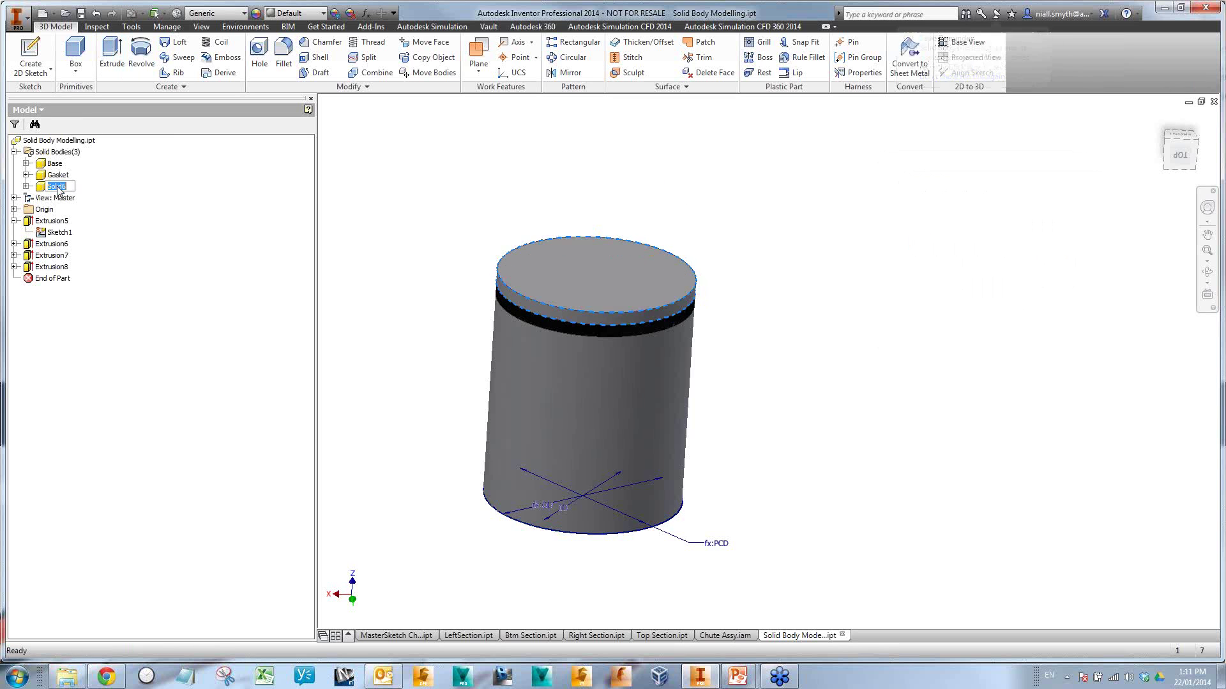
type("T")
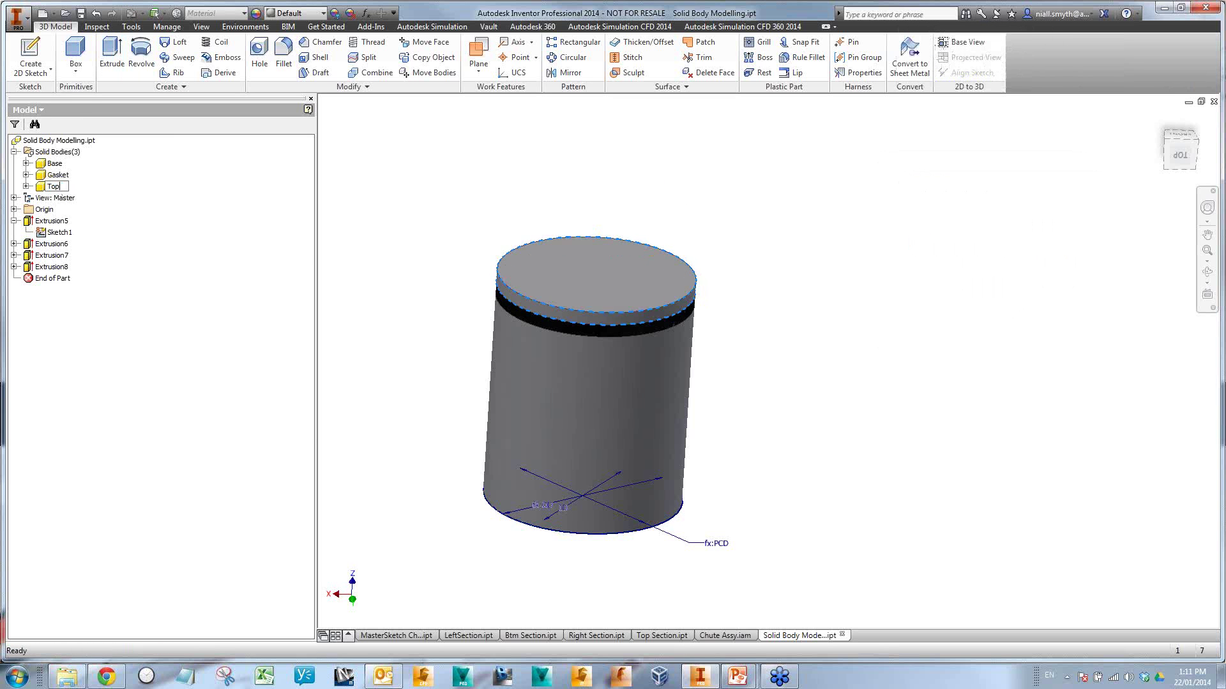
type("op")
key("Return")
- Start a 2D sketch on the lid's top face and project the PCD circle from Sketch1 into it
middle_click_drag(798, 391, 853, 410)
scroll(658, 324, "up", 3)
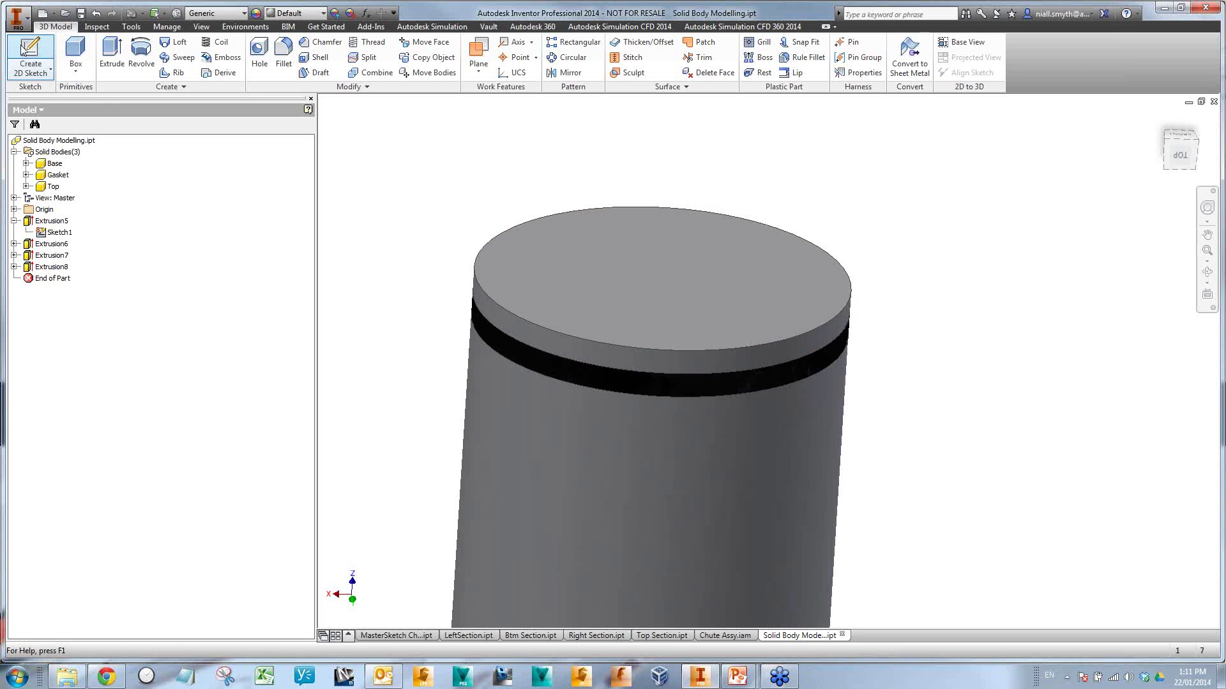
left_click(36, 54)
left_click(769, 252)
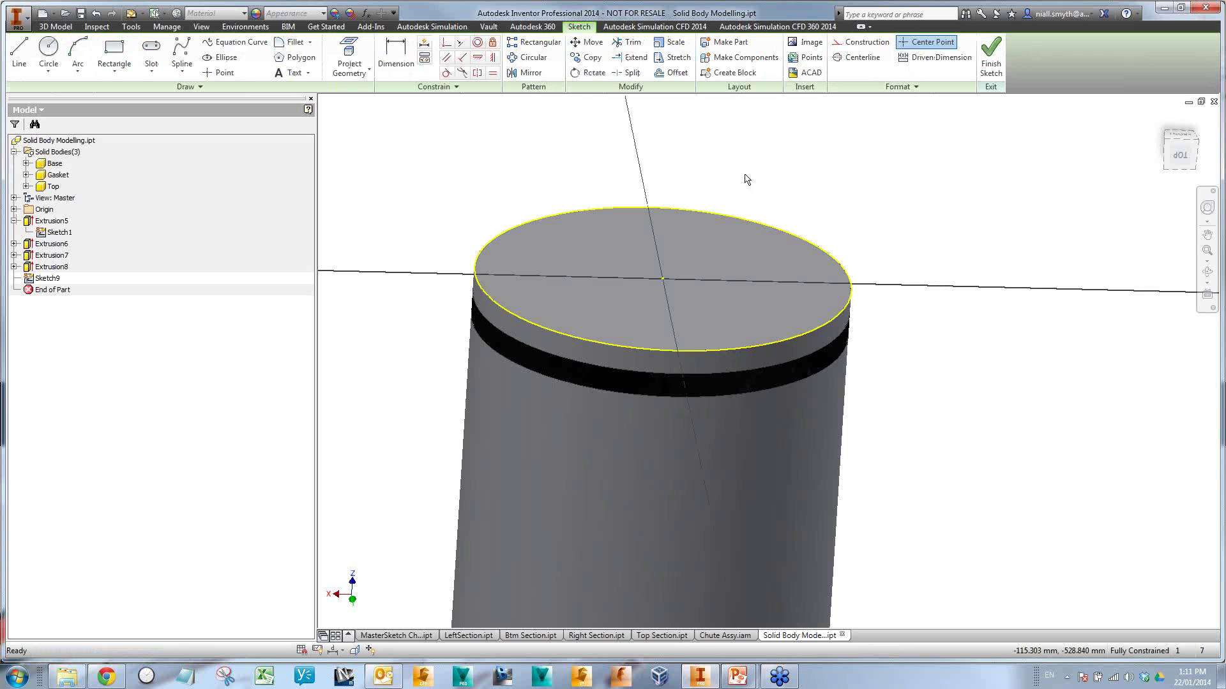
left_click(359, 70)
middle_click_drag(744, 442, 809, 494, "shift")
middle_click_drag(785, 386, 952, 423, "shift")
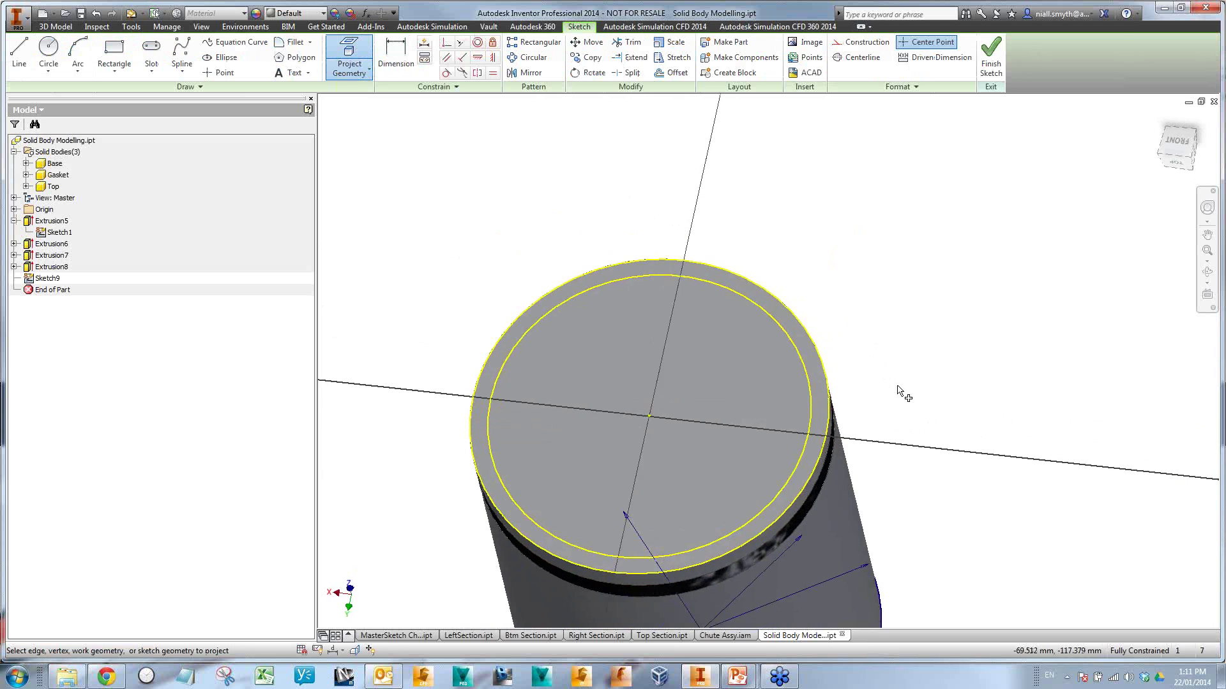
- Place a sketch point on the projected PCD circle on the lid's top face and finish the sketch
left_click(218, 72)
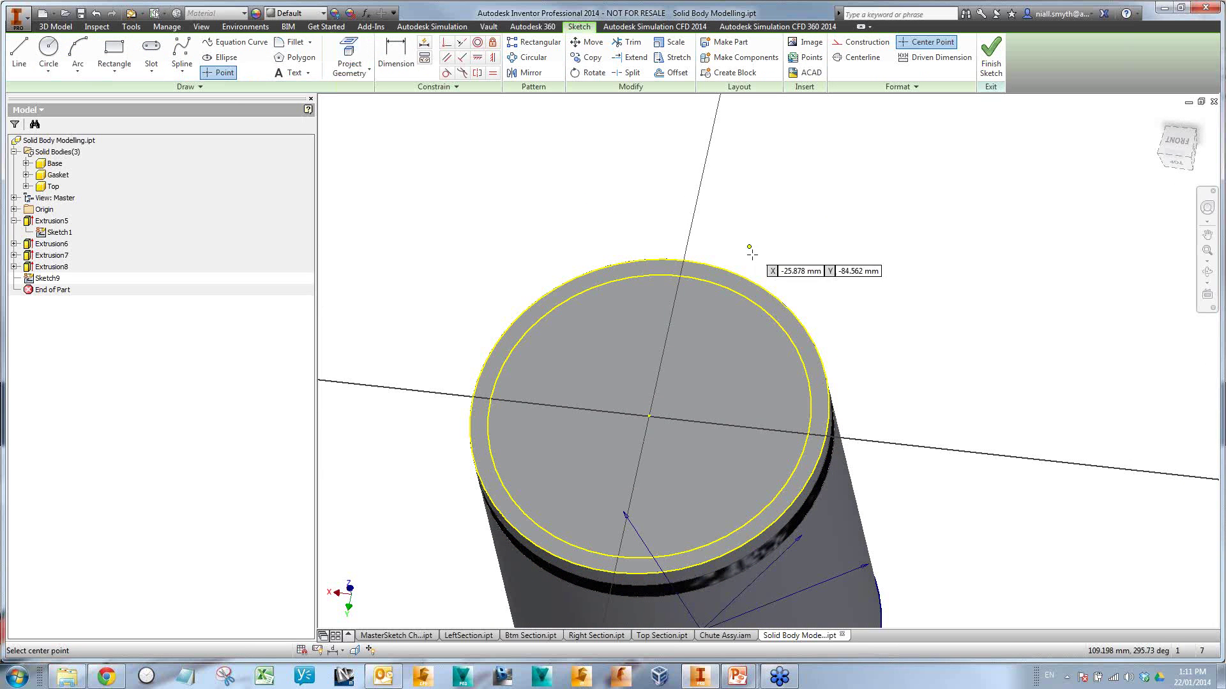
left_click(677, 276)
middle_click_drag(896, 268, 926, 234)
left_click(990, 64)
middle_click_drag(947, 307, 935, 276)
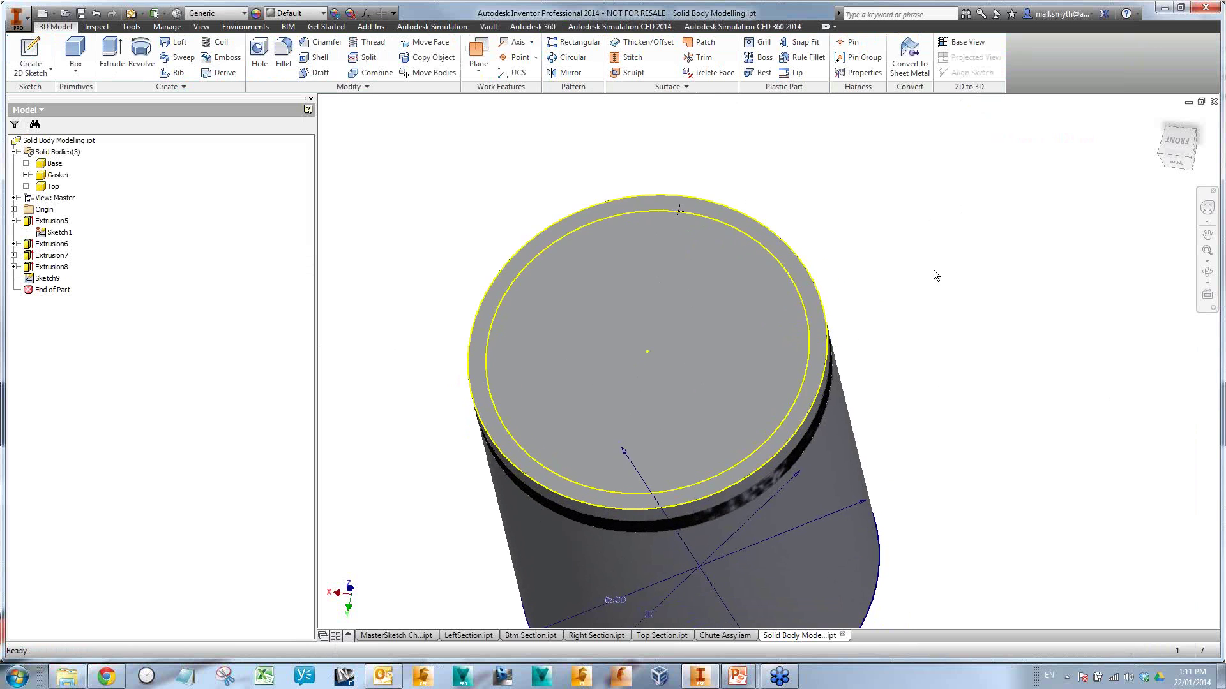
- Start a hole centred on the sketched PCD point and include the solids beneath the lid in the cut
left_click(260, 52)
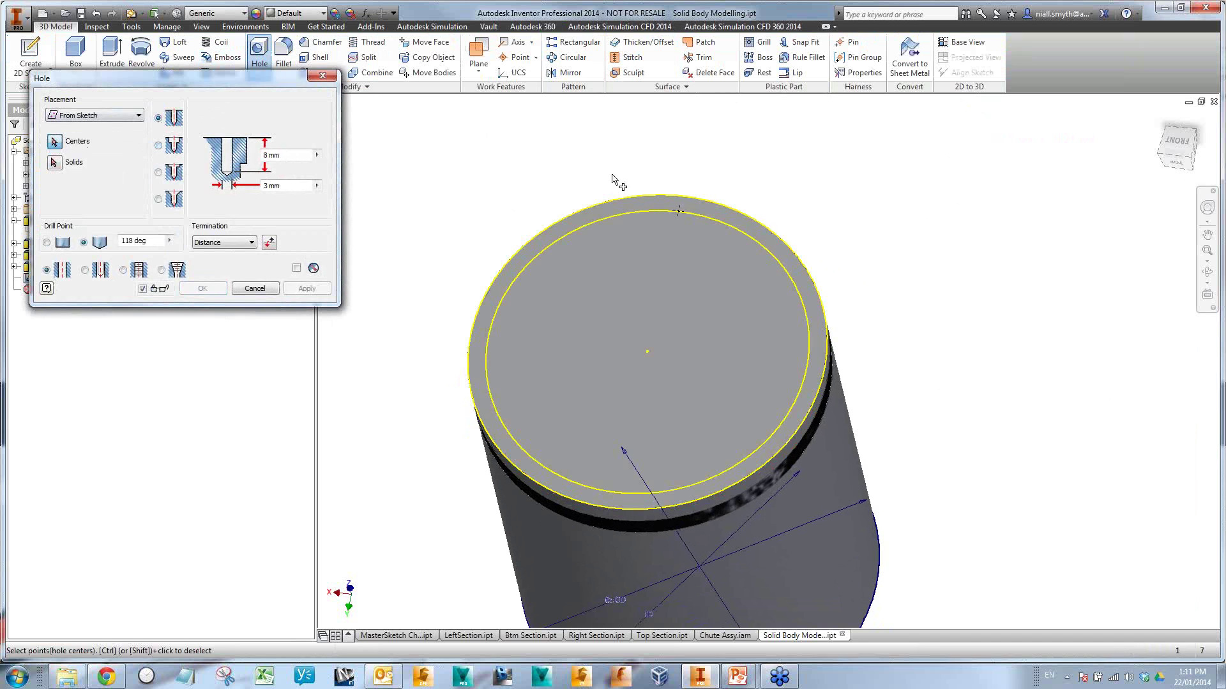
left_click(678, 211)
left_click(62, 168)
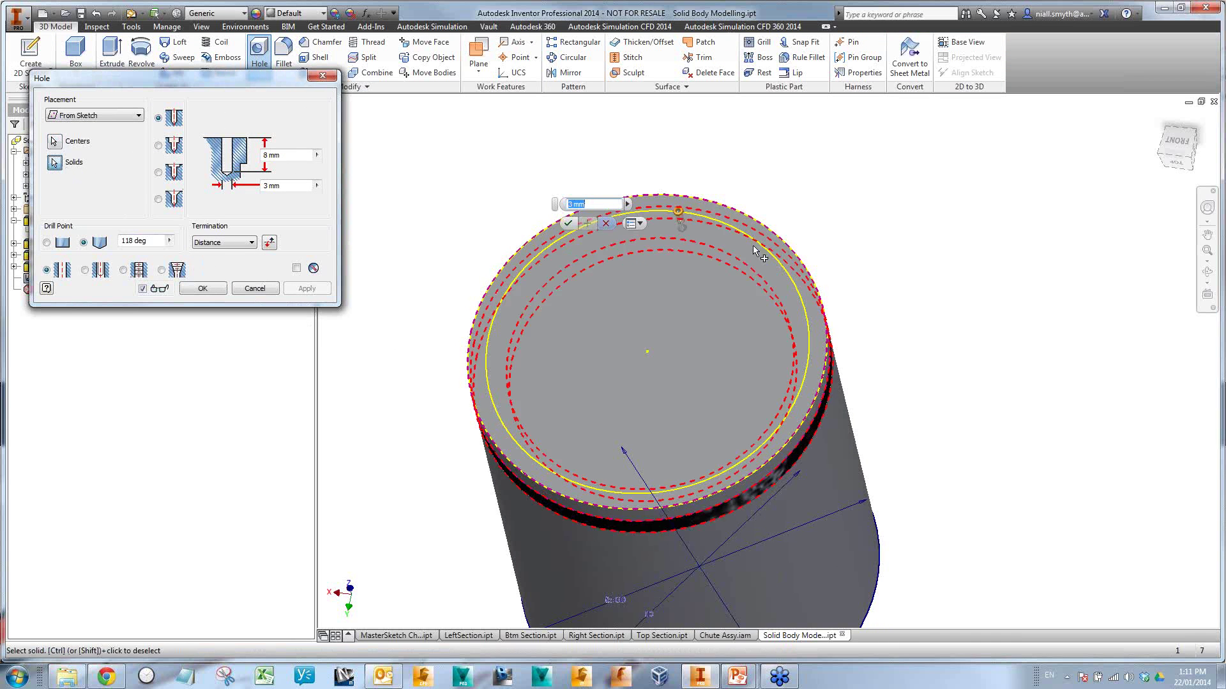
left_click(791, 310)
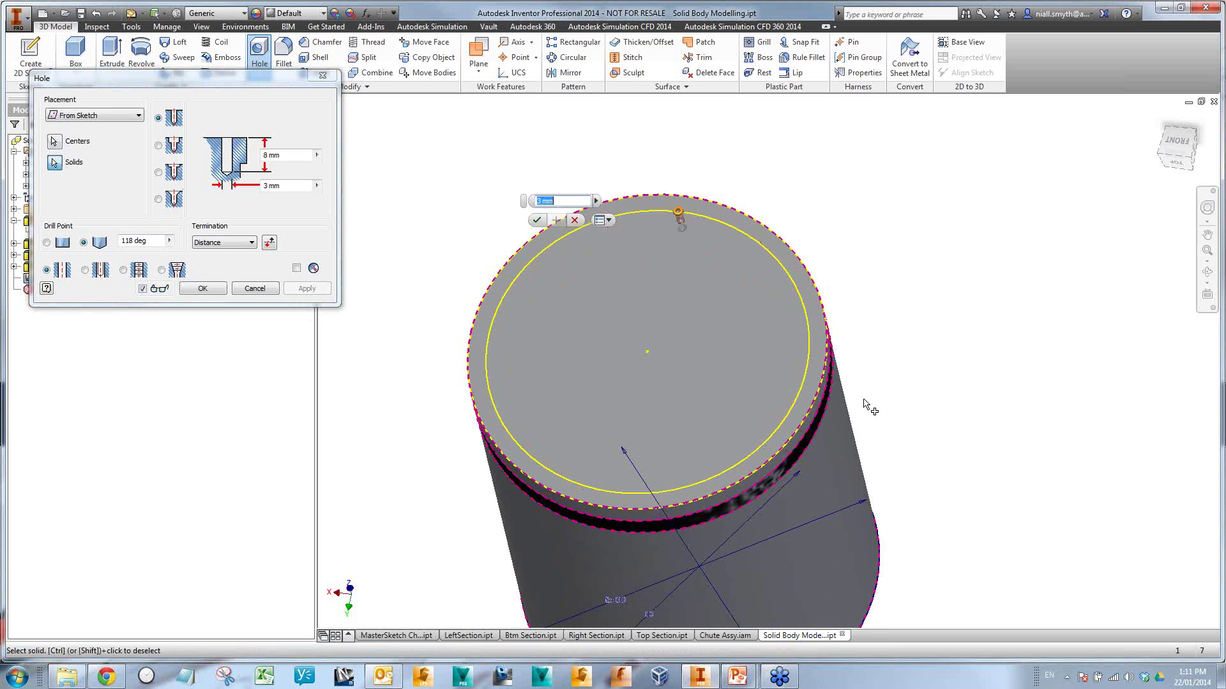
scroll(870, 399, "down", 3)
middle_click_drag(874, 400, 932, 393, "shift")
scroll(931, 394, "up", 3)
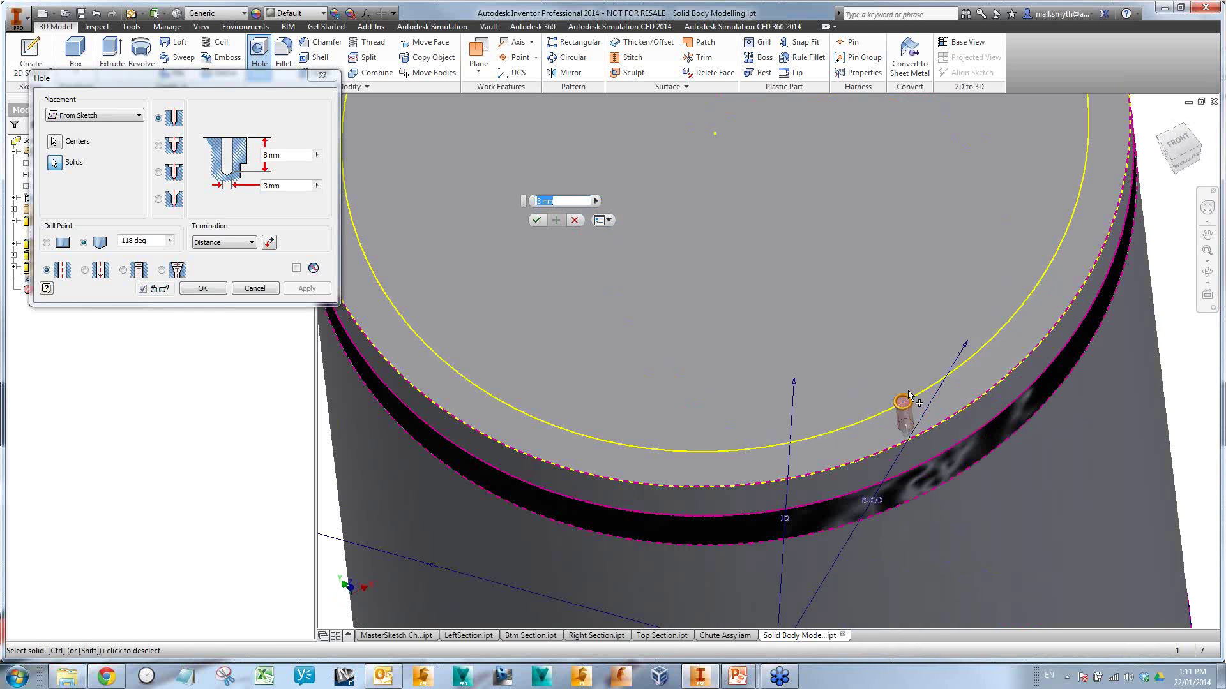
- Change the hole to a counterbore type and set its hole diameter to 9.5 mm
type("5")
key("Return")
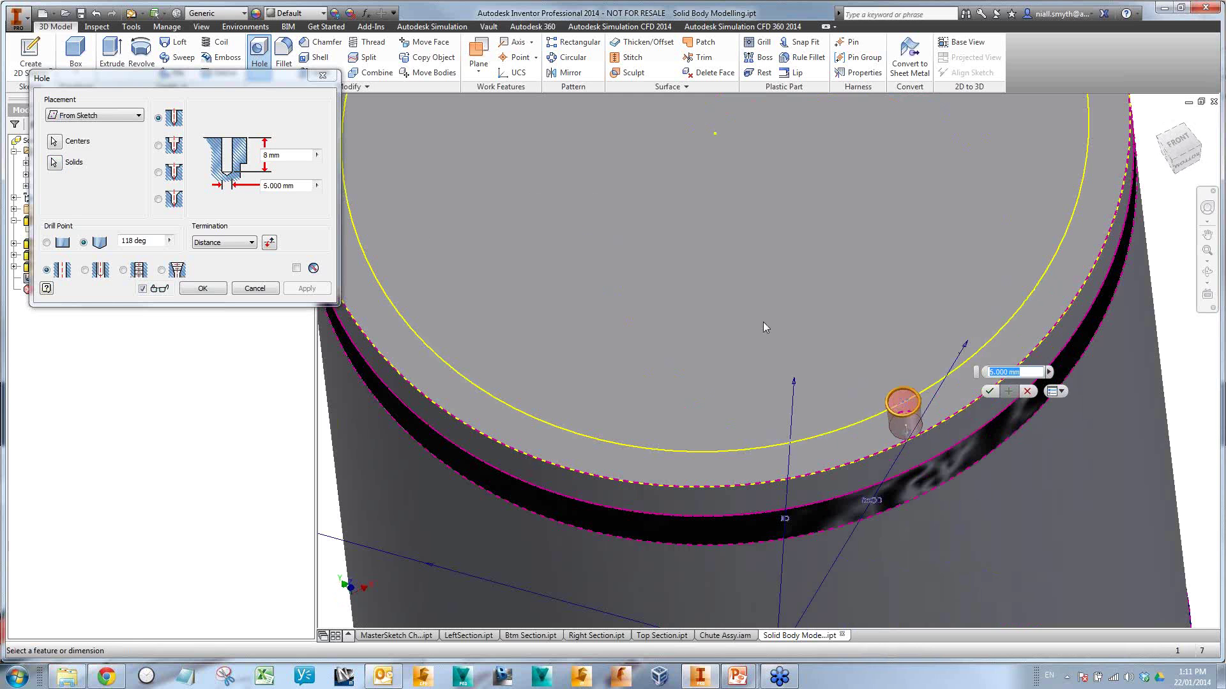
left_click(159, 146)
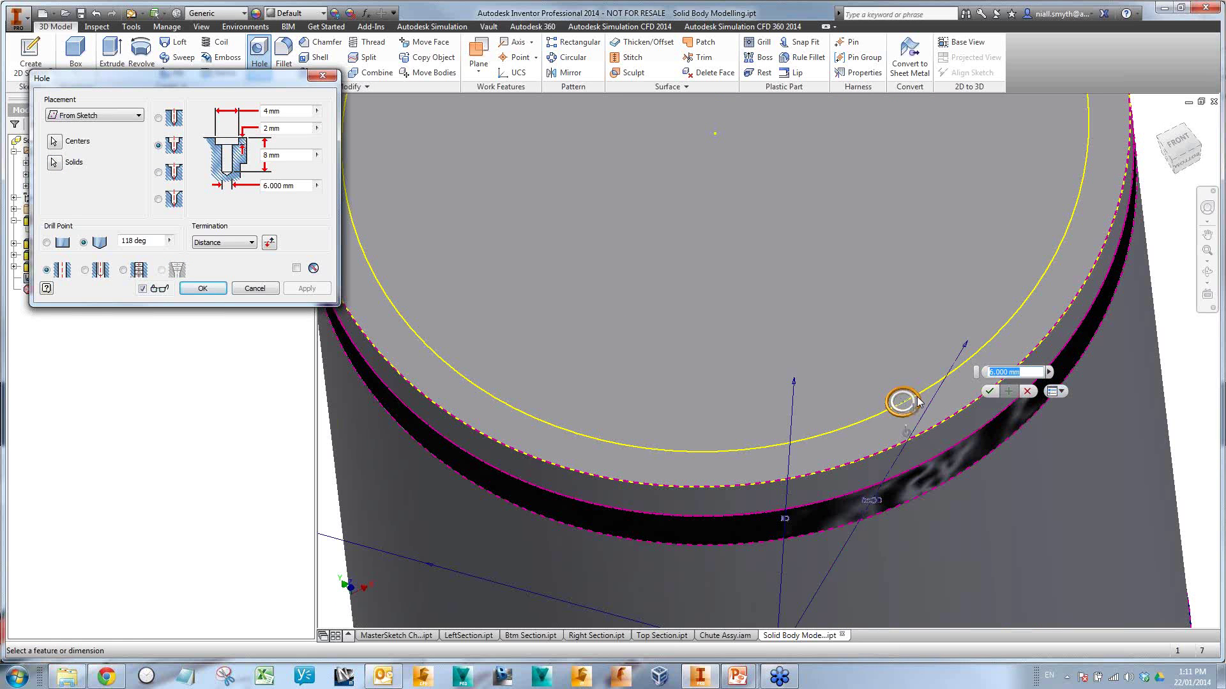
type("9.5")
key("Return")
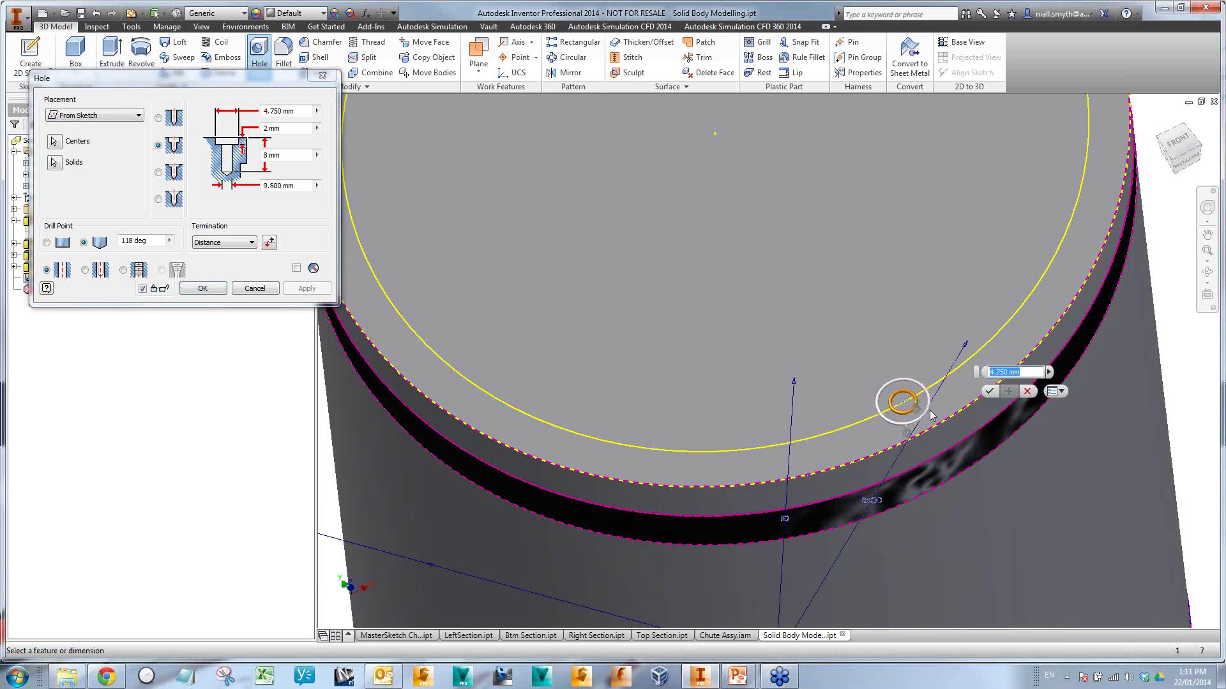
- Stretch the hole depth to 35.75 mm and the counterbore depth to 5.25 mm in the model preview
scroll(925, 405, "up", 4)
middle_click_drag(941, 428, 907, 401, "shift")
left_click_drag(902, 405, 924, 476)
middle_click_drag(925, 474, 921, 428, "shift")
left_click_drag(913, 431, 914, 439)
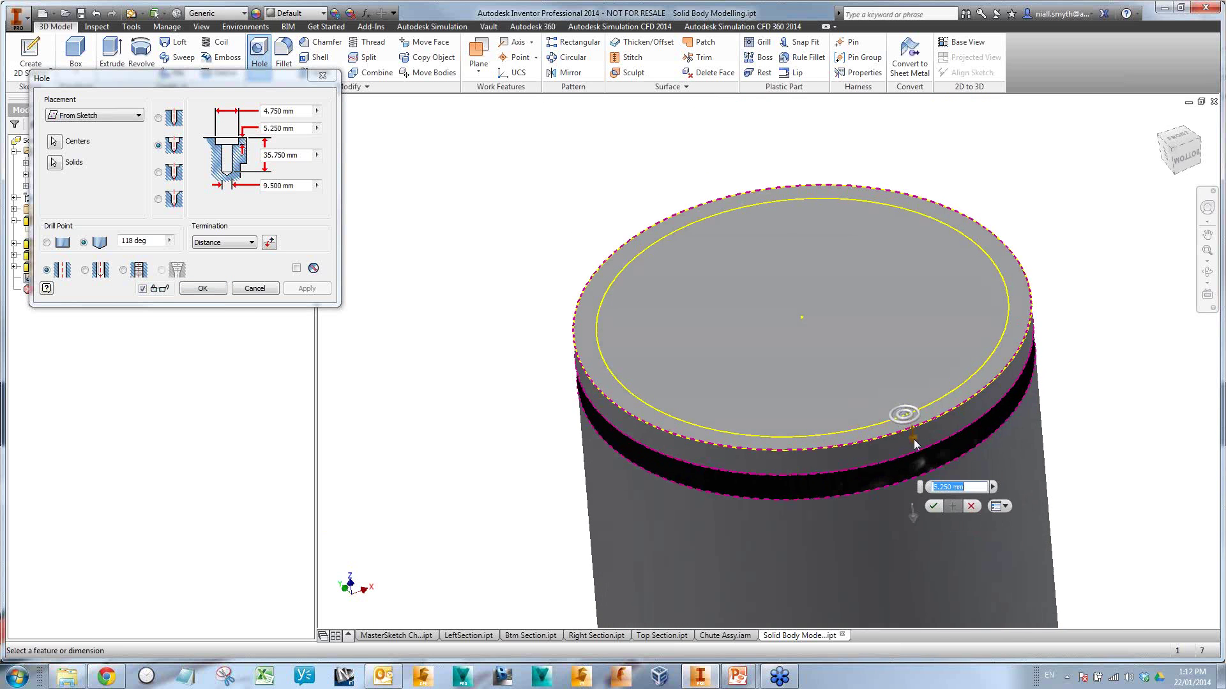
- Try to create the hole with a 35.75 mm counterbore depth and a 23 mm hole depth
middle_click_drag(915, 444, 914, 439, "shift")
left_click_drag(913, 441, 923, 541)
middle_click_drag(923, 541, 912, 369, "shift")
left_click_drag(912, 369, 906, 332)
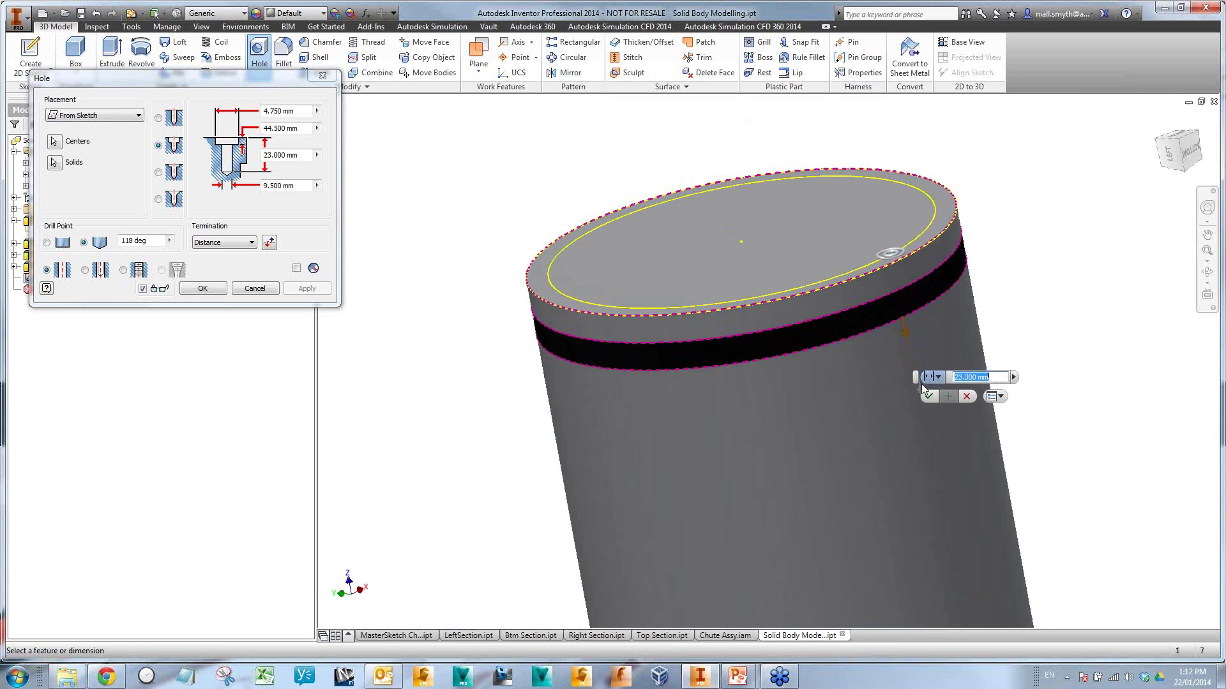
left_click_drag(920, 390, 905, 367)
mouse_move(905, 367)
middle_mouse_down("shift")
mouse_move(917, 371)
mouse_move(902, 363)
middle_mouse_up("shift")
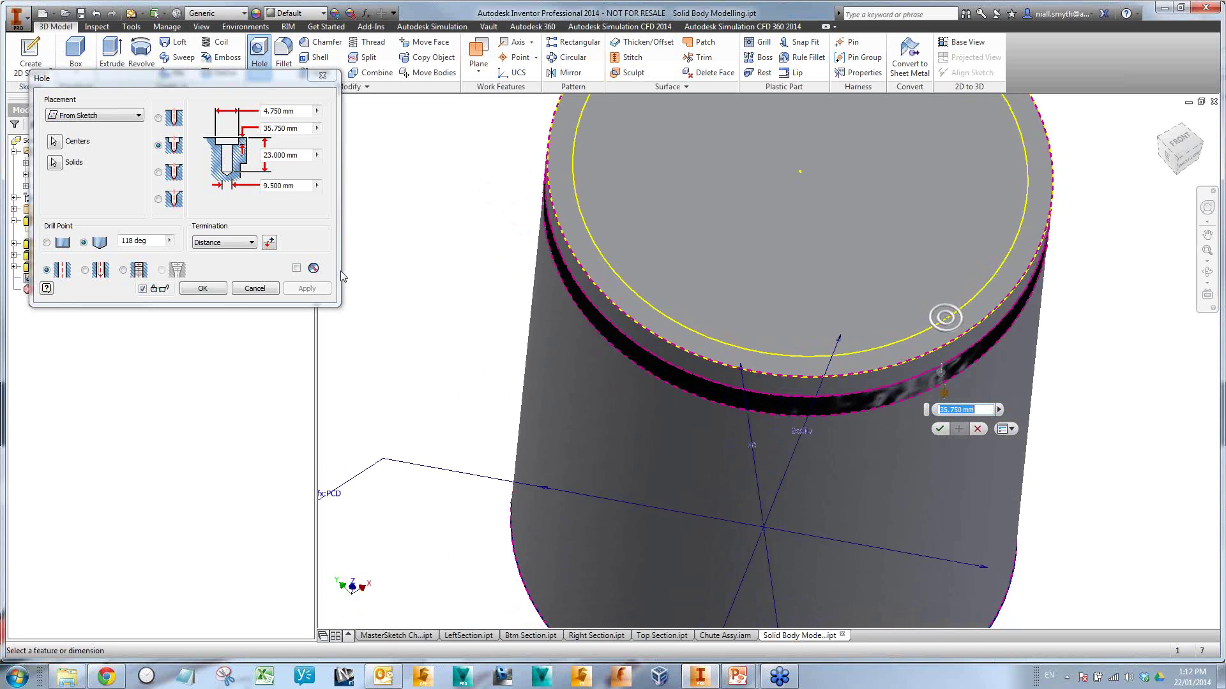
left_click(202, 289)
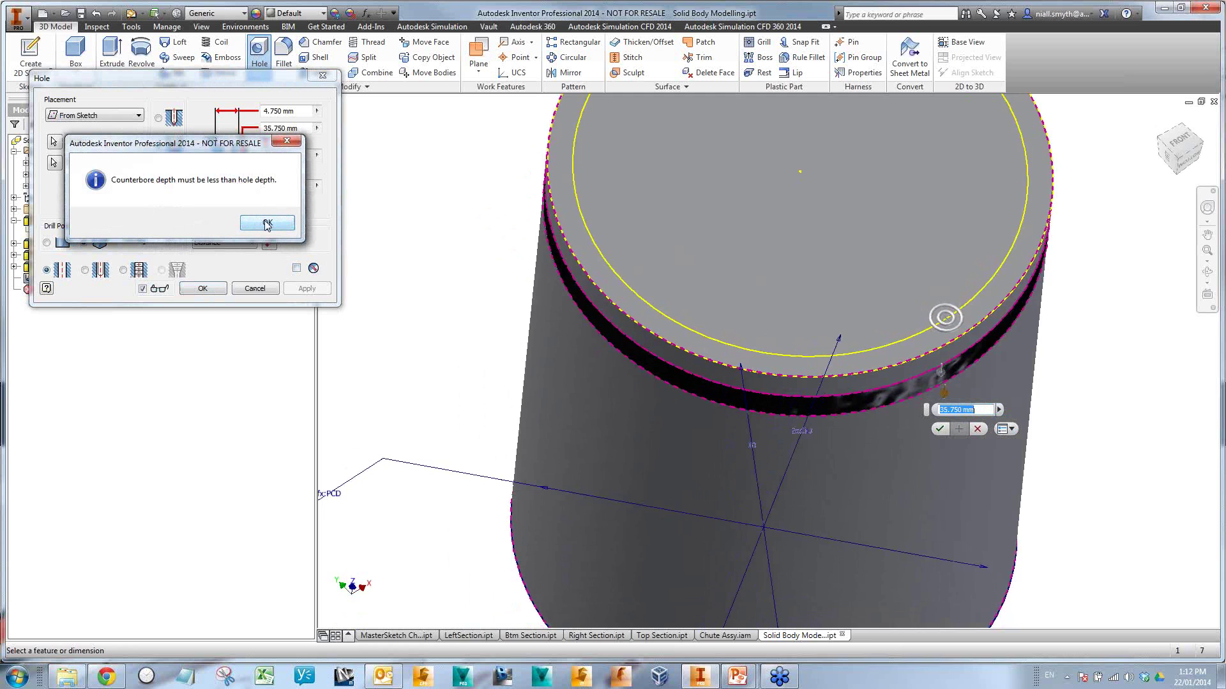
middle_click_drag(792, 281, 938, 388, "shift")
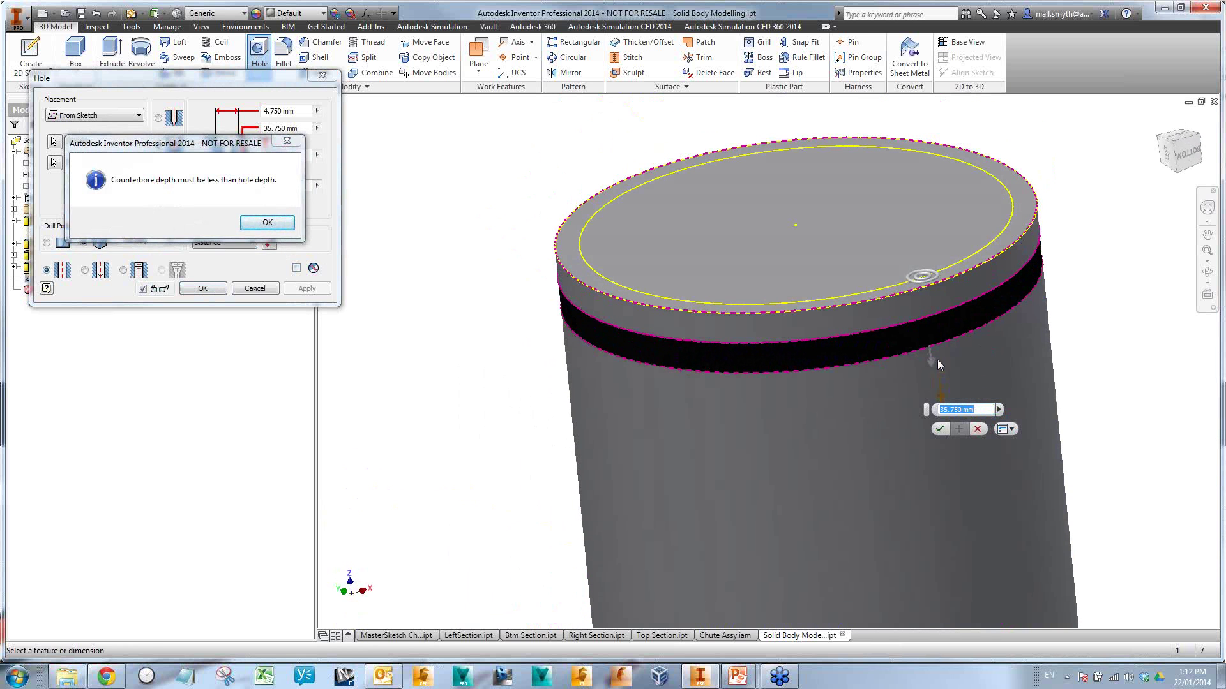
key("Return")
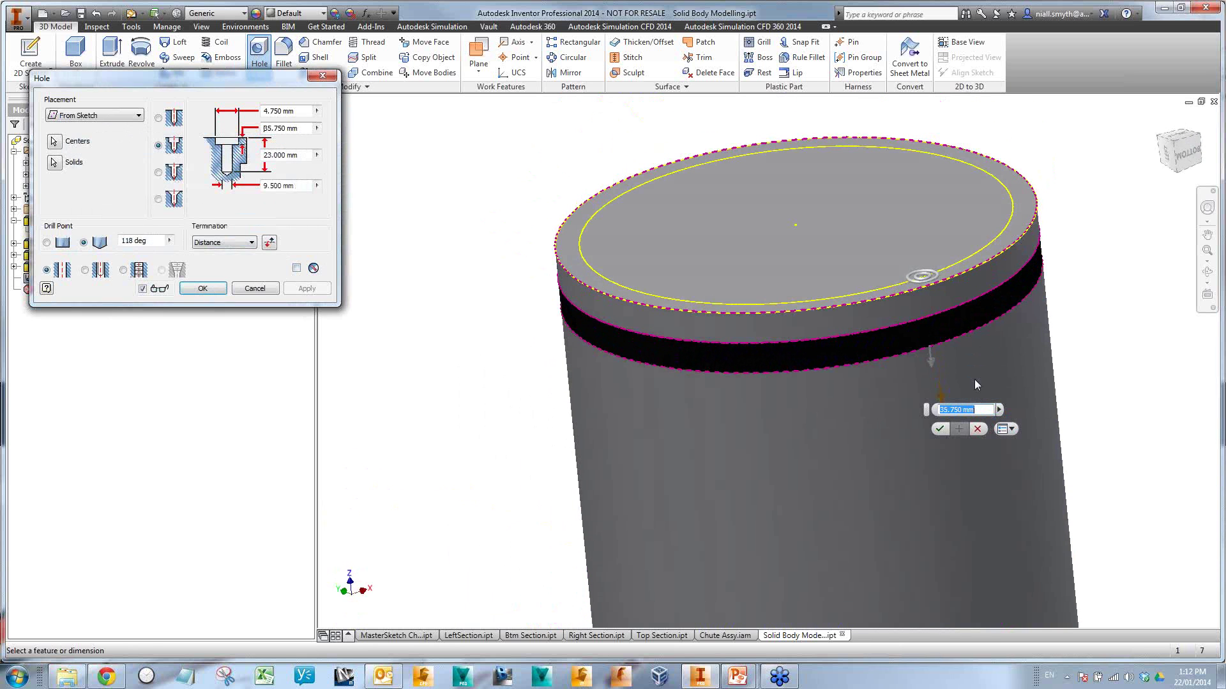
- Reduce the counterbore depth to 3.25 mm and try to create the hole
left_click_drag(943, 401, 928, 304)
middle_click_drag(928, 304, 399, 196, "shift")
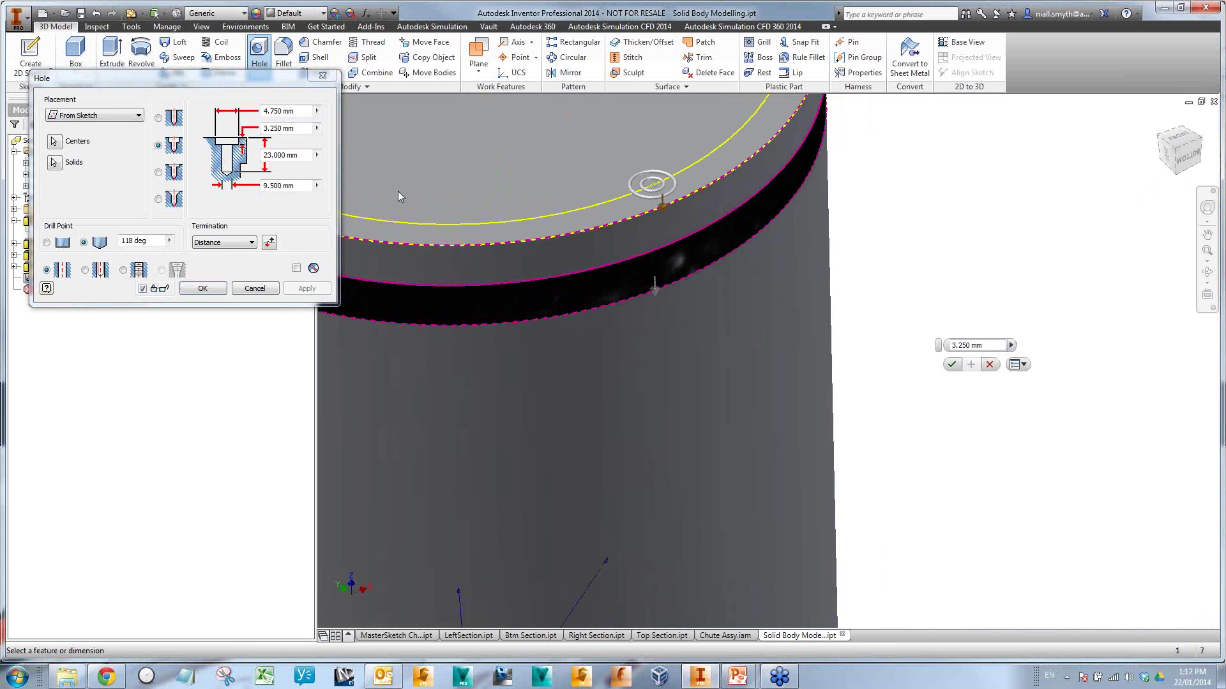
left_click(203, 289)
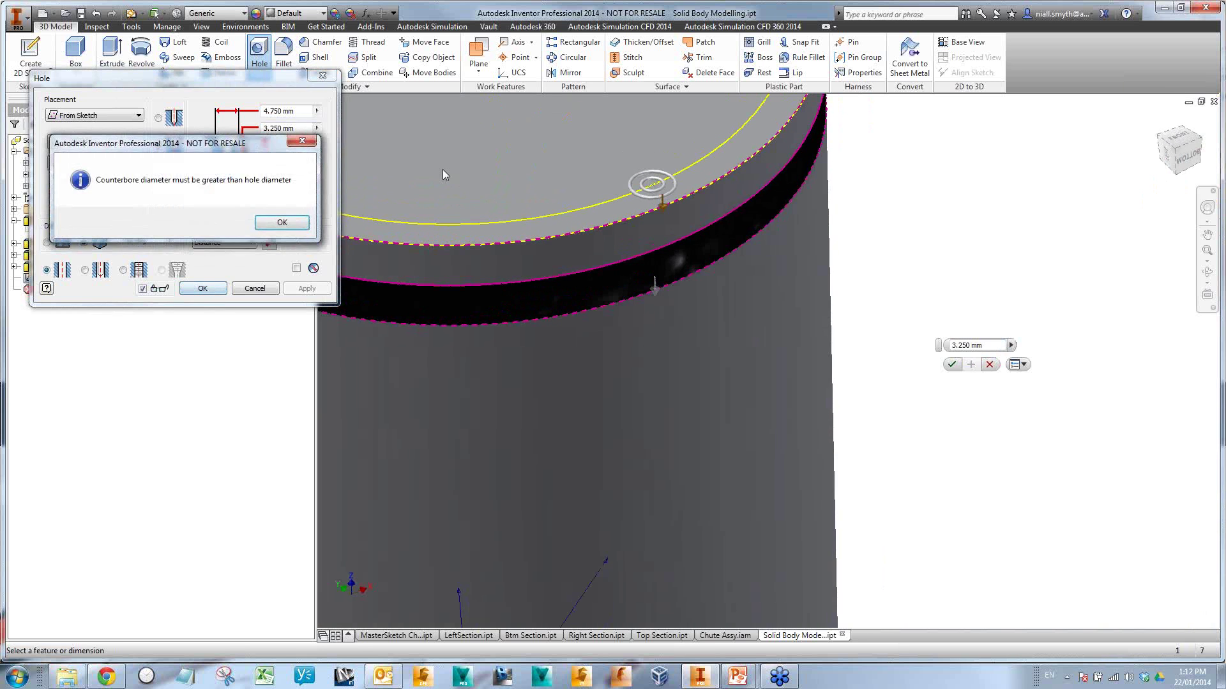
left_click(281, 222)
left_click(255, 288)
- Extend the depth of the hole at the PCD point to 38 mm and try to create it
left_click(653, 184)
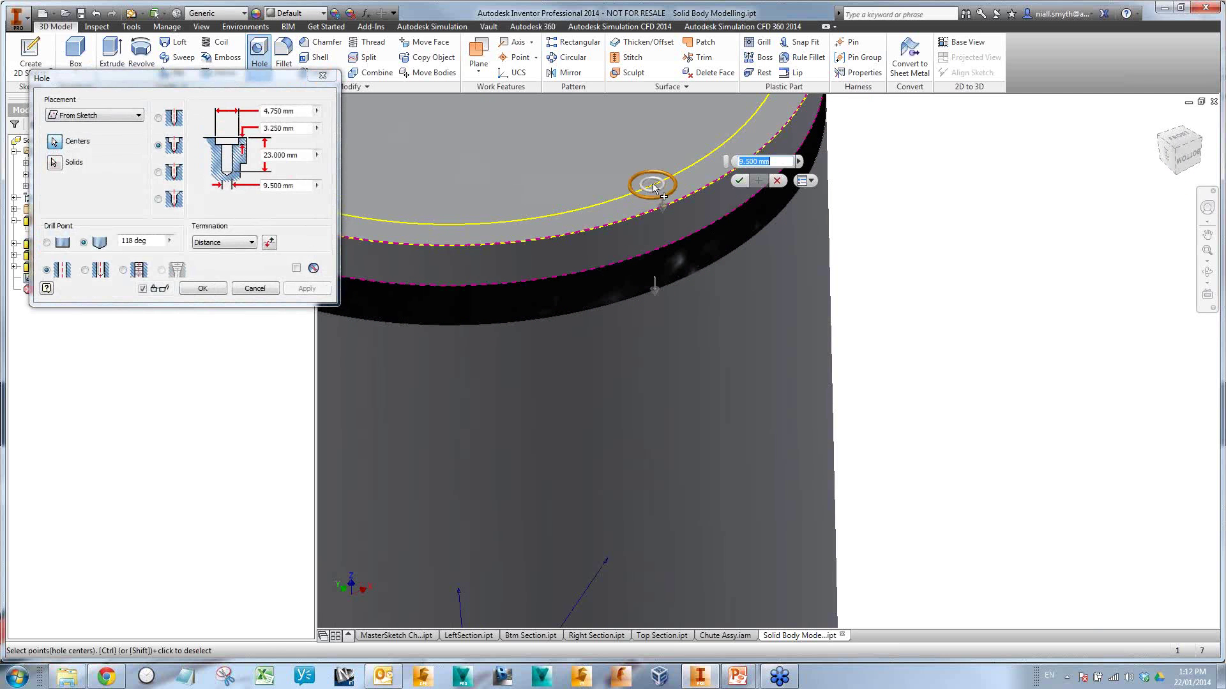
middle_click_drag(695, 180, 683, 224, "shift")
left_click_drag(670, 309, 684, 365)
middle_click_drag(684, 366, 682, 351, "shift")
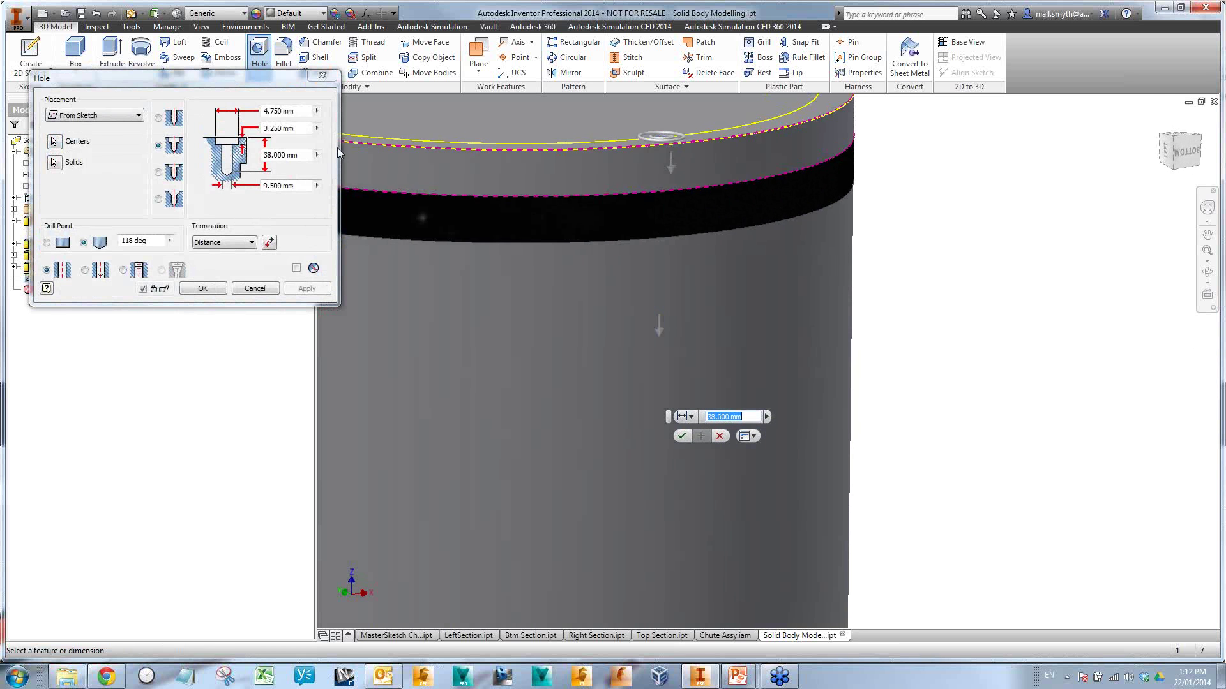
left_click(203, 289)
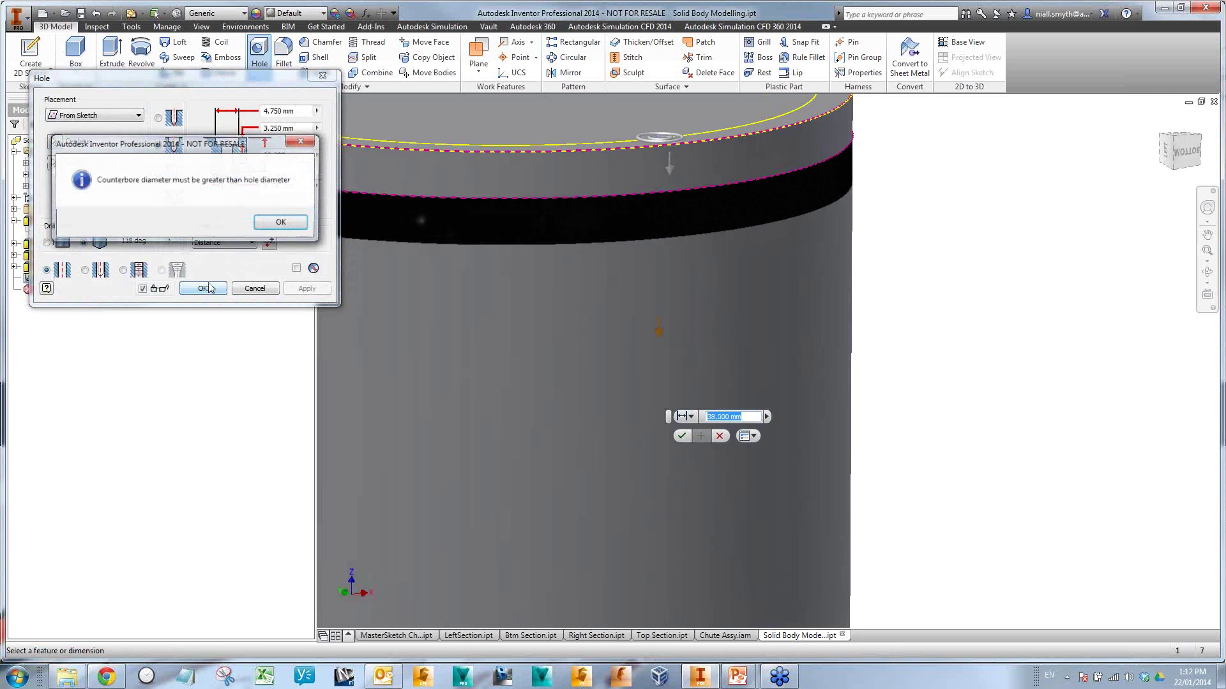
left_click(274, 225)
- Enlarge the counterbore diameter to 5.5 mm and make the hole tapped with an ANSI Metric M Profile M10x1.5 thread
middle_click_drag(502, 144, 599, 233, "shift")
left_click_drag(615, 229, 615, 232)
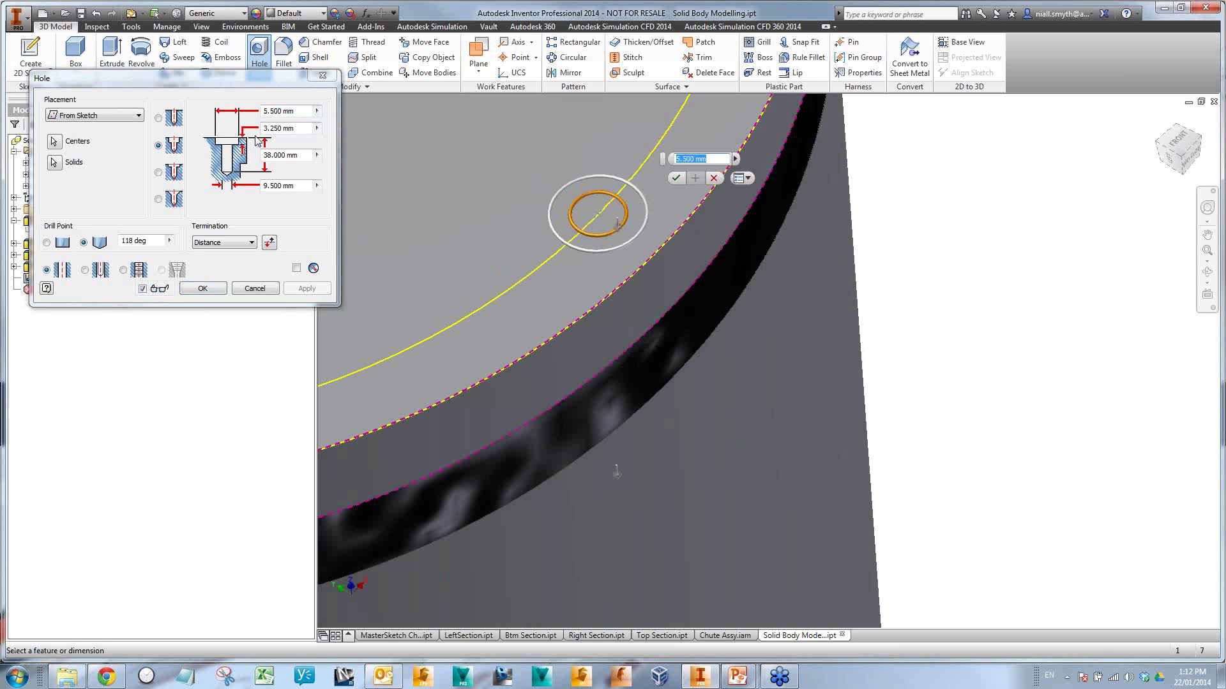
left_click(127, 271)
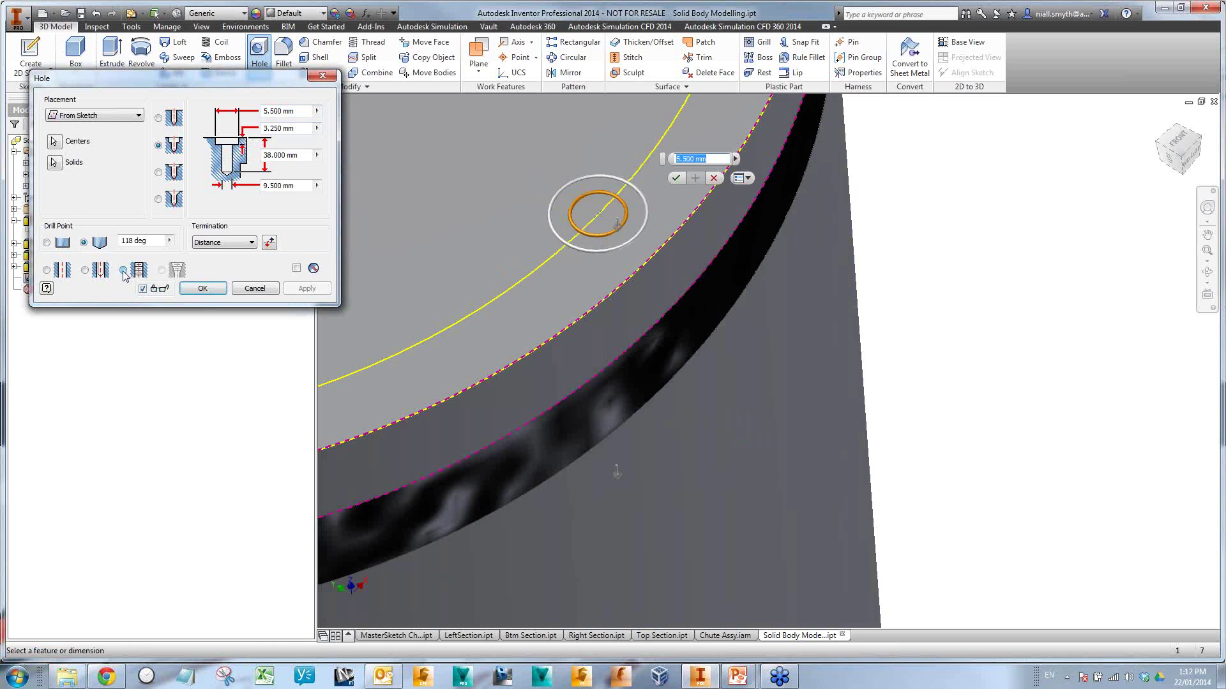
left_click(170, 332)
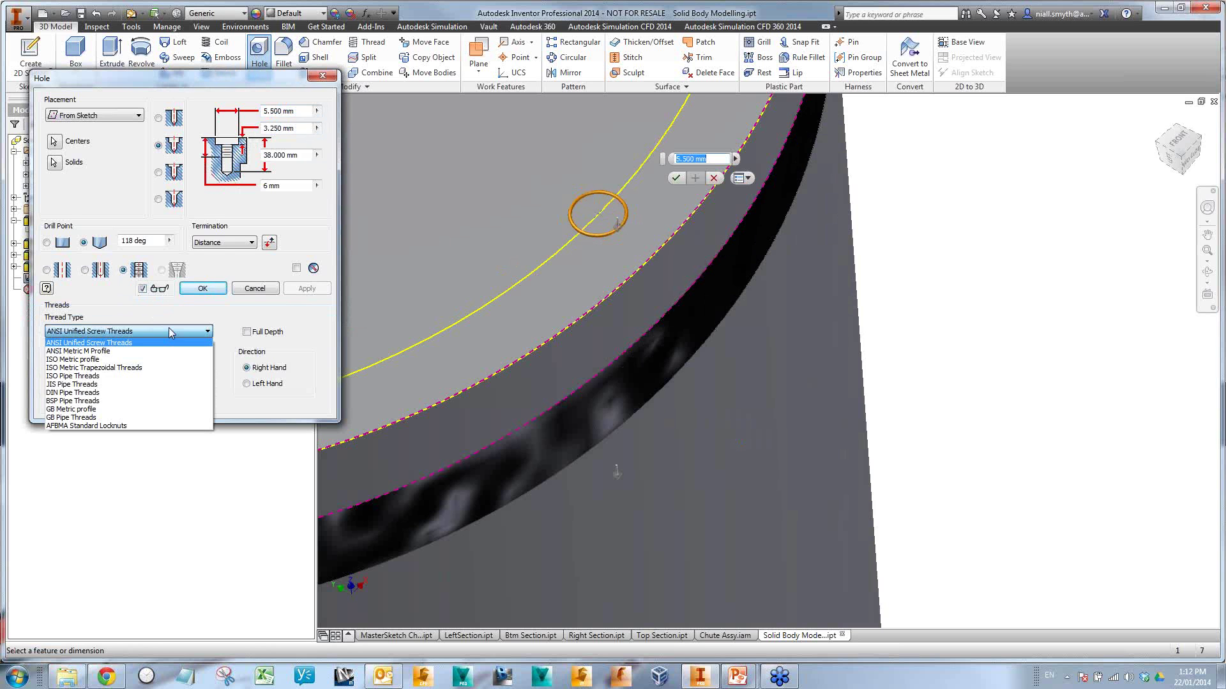
left_click(137, 352)
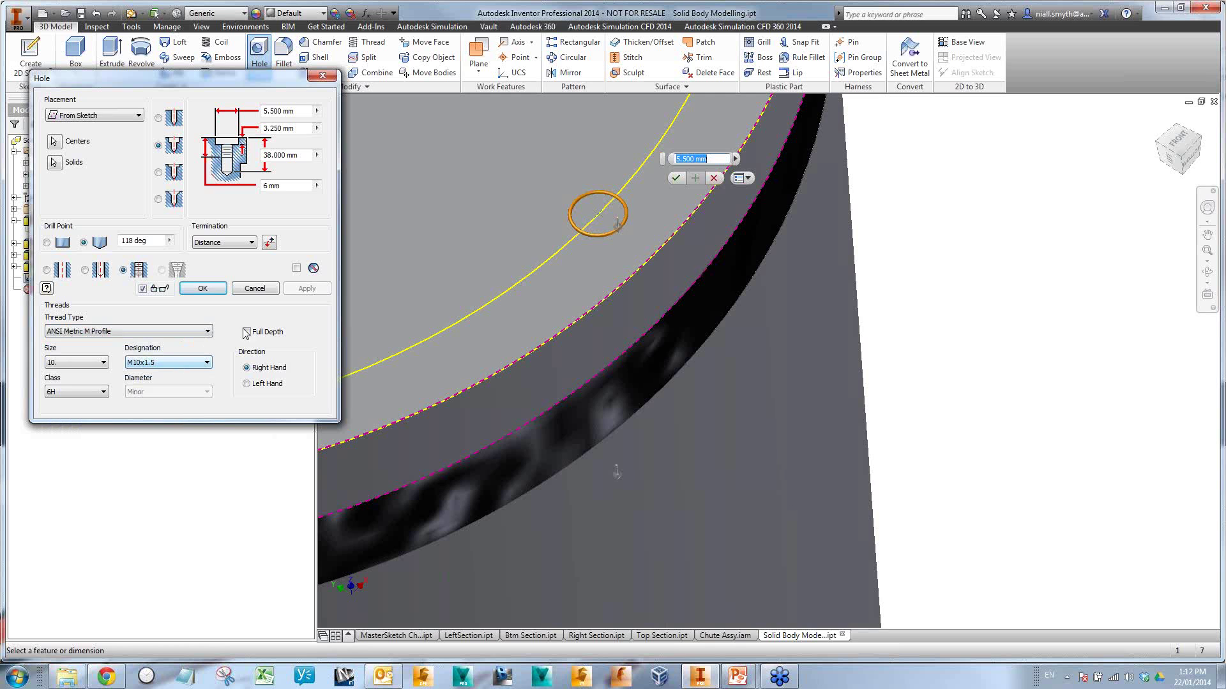
scroll(701, 293, "down", 3)
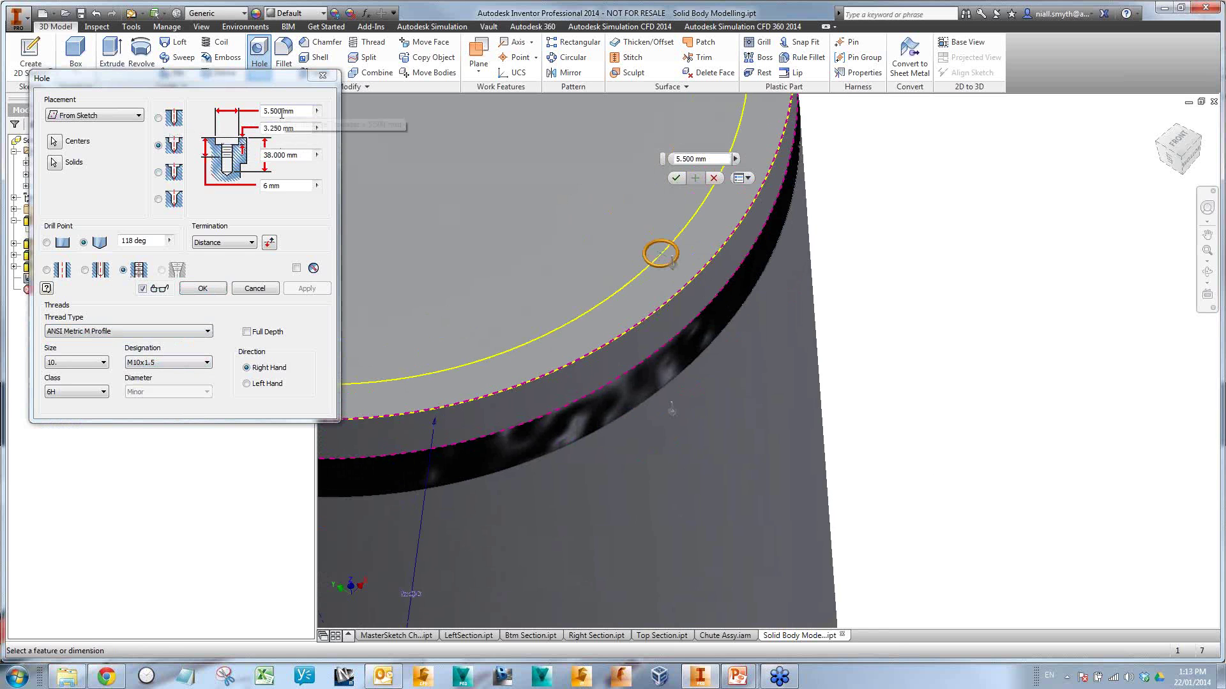
- Set the tapped hole's counterbore diameter to 13 mm
left_click_drag(282, 113, 250, 112)
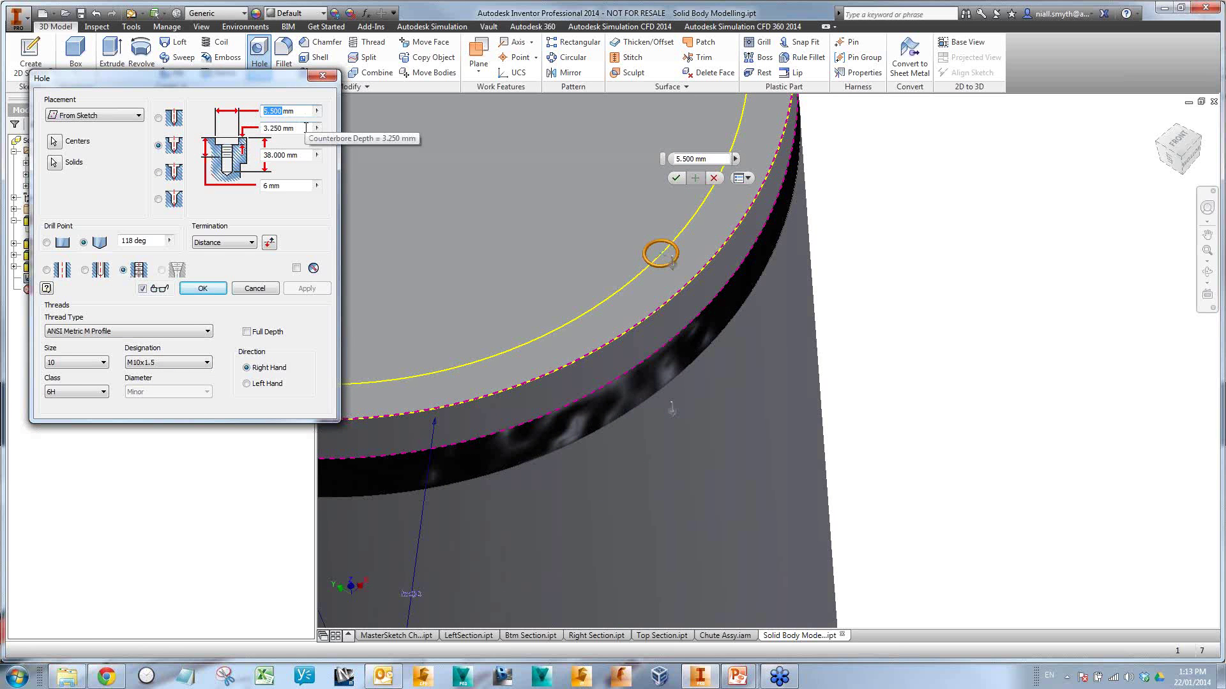
type("13")
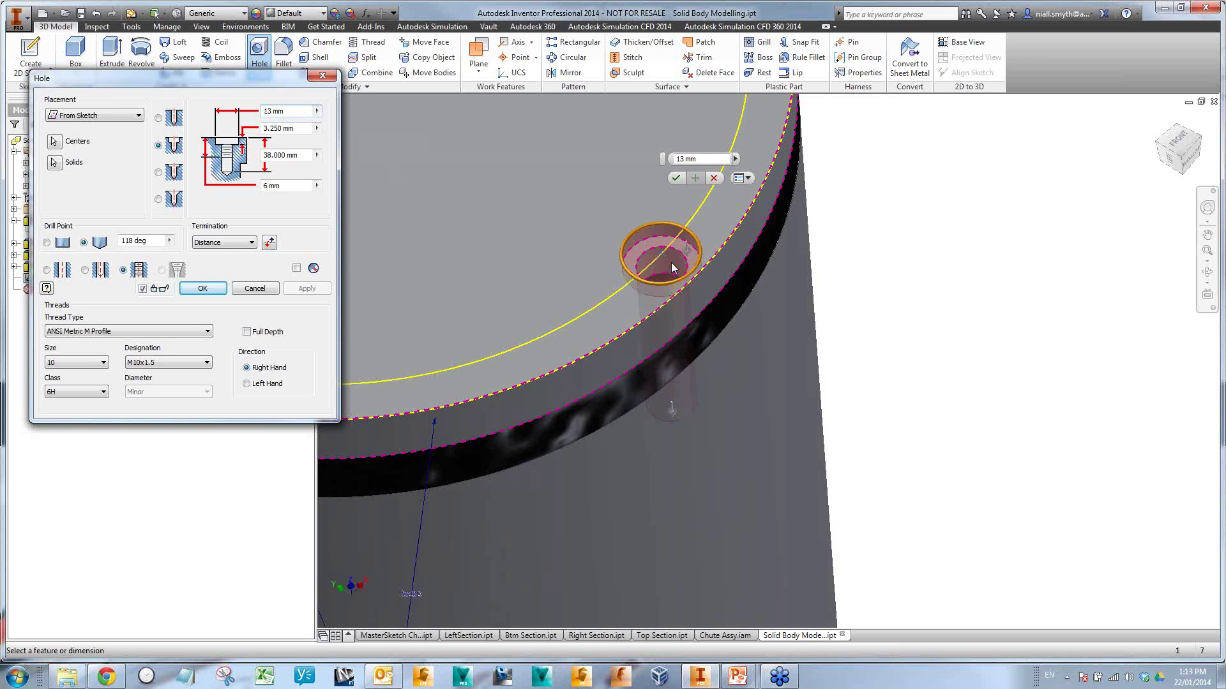
left_click(272, 128)
left_click(274, 153)
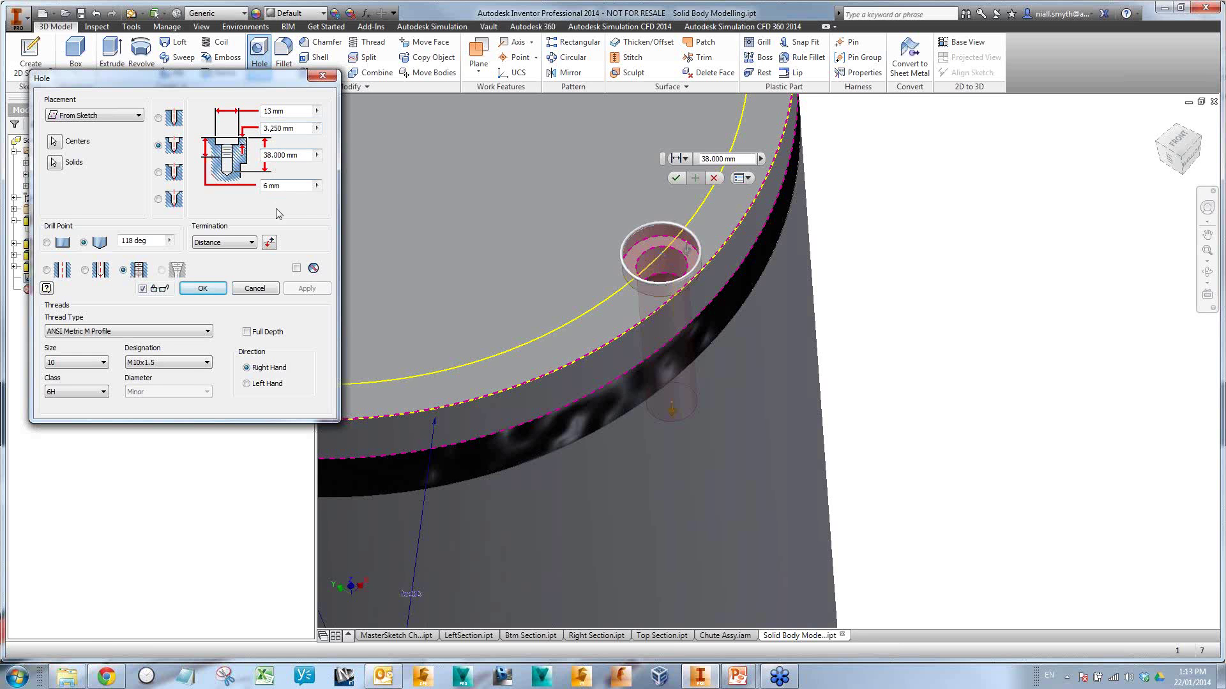
- Set the thread depth to 38 mm and create the counterbored tapped hole
middle_click_drag(723, 424, 473, 251, "shift")
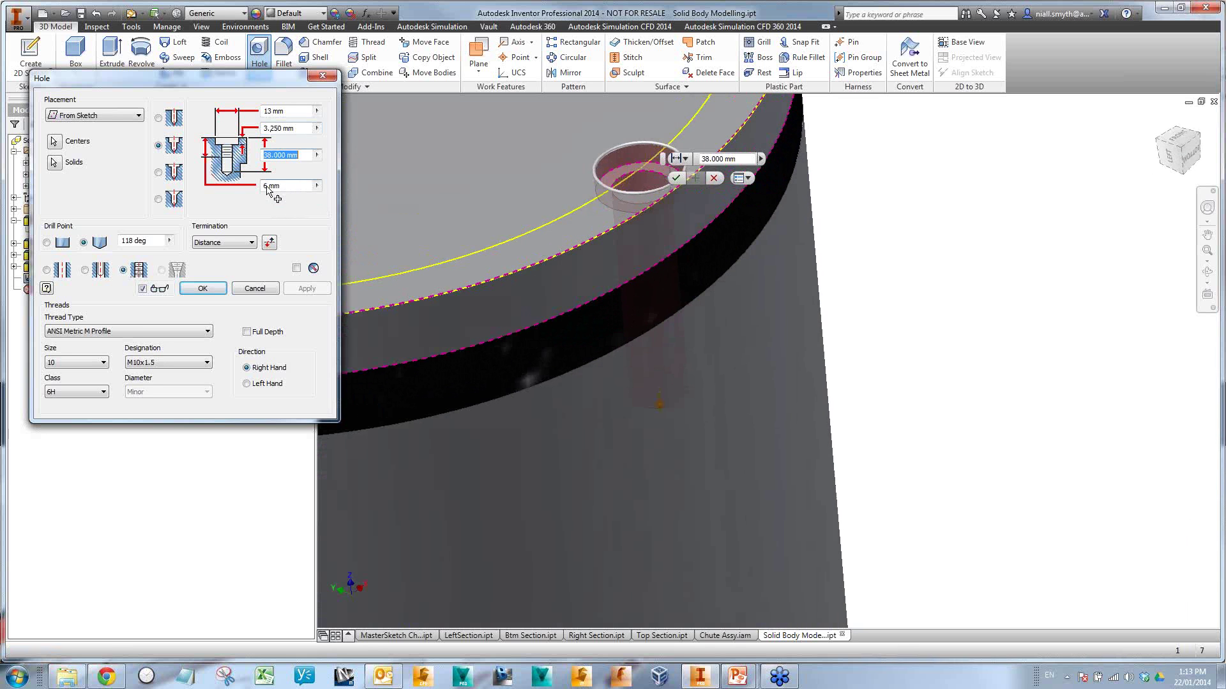
left_click(267, 187)
left_click_drag(268, 187, 259, 190)
type("38")
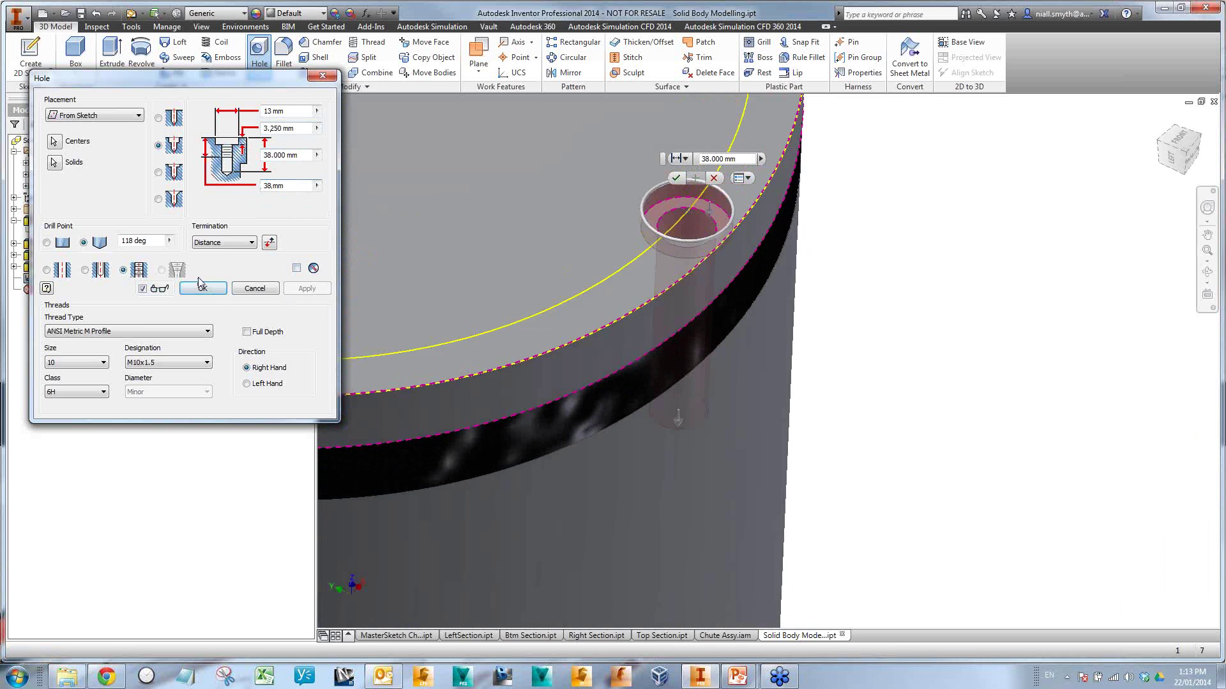
left_click(203, 288)
scroll(534, 257, "down", 5)
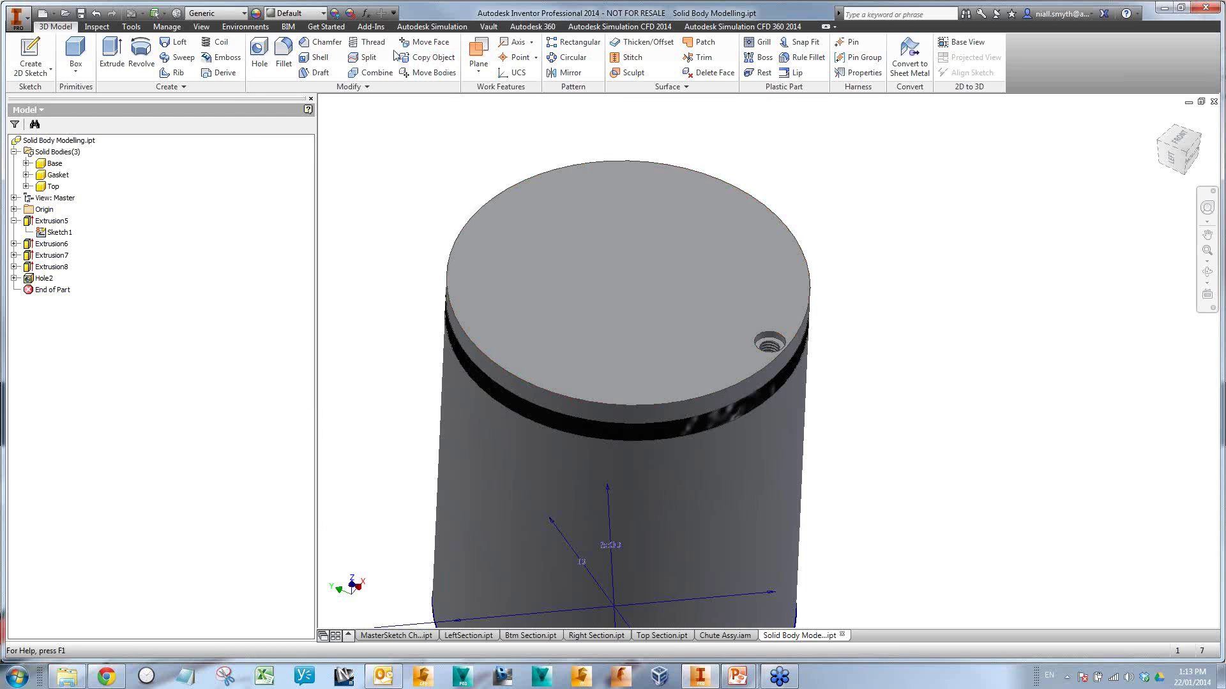
- Create a circular pattern of the tapped hole on the Top solid, with 6 occurrences over 360 degrees about the cylinder's axis
left_click(567, 57)
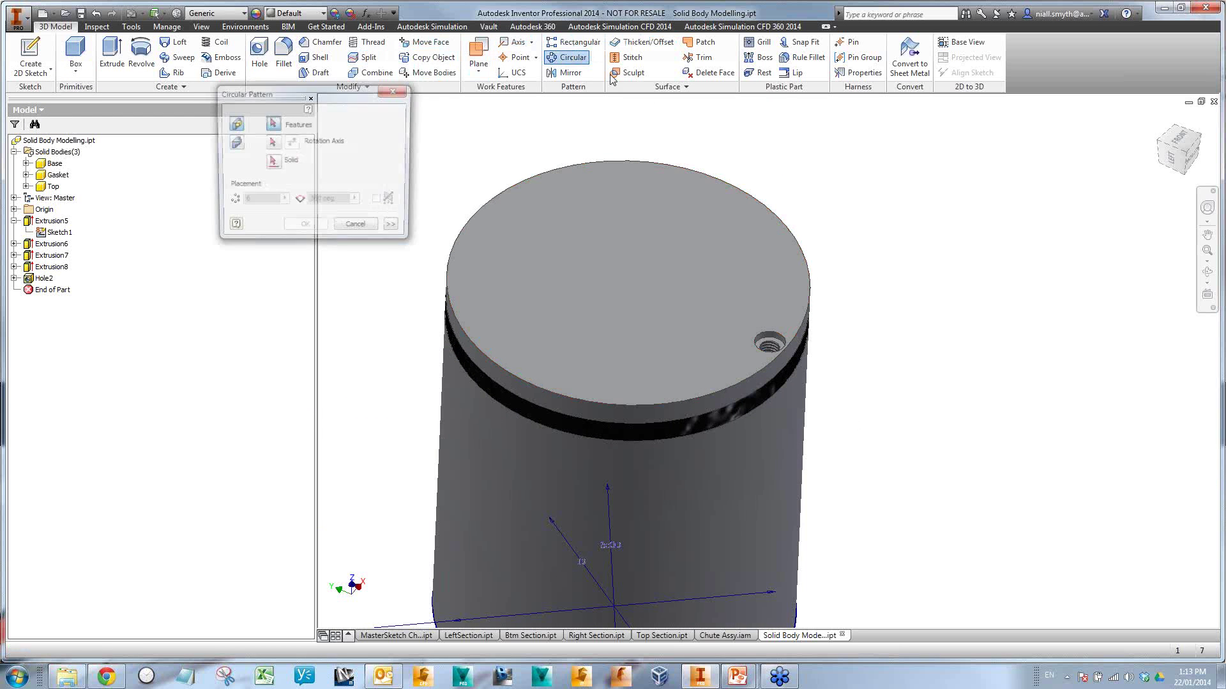
left_click(769, 348)
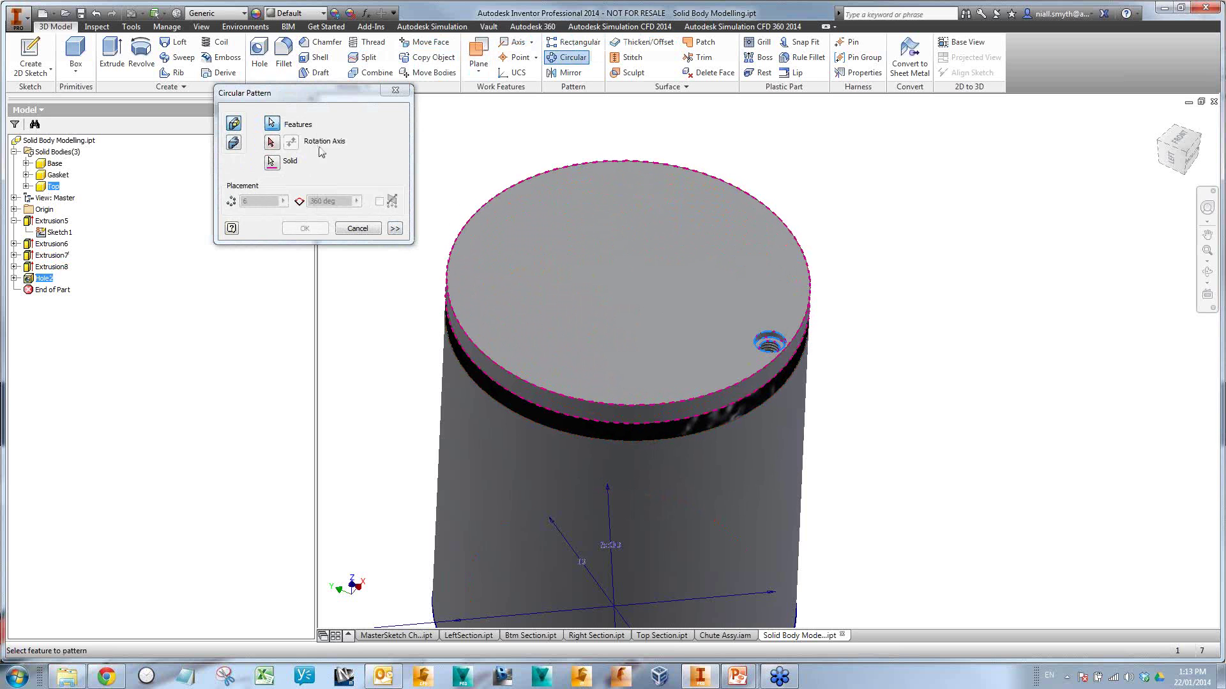
left_click(271, 142)
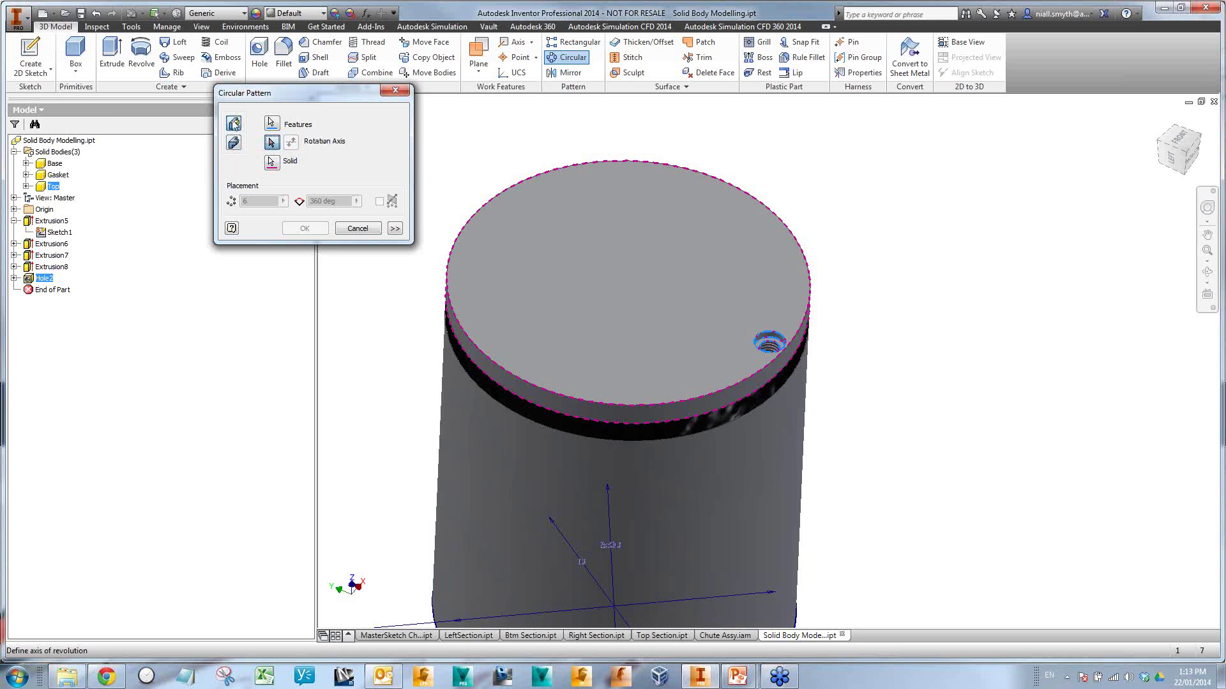
left_click(724, 256)
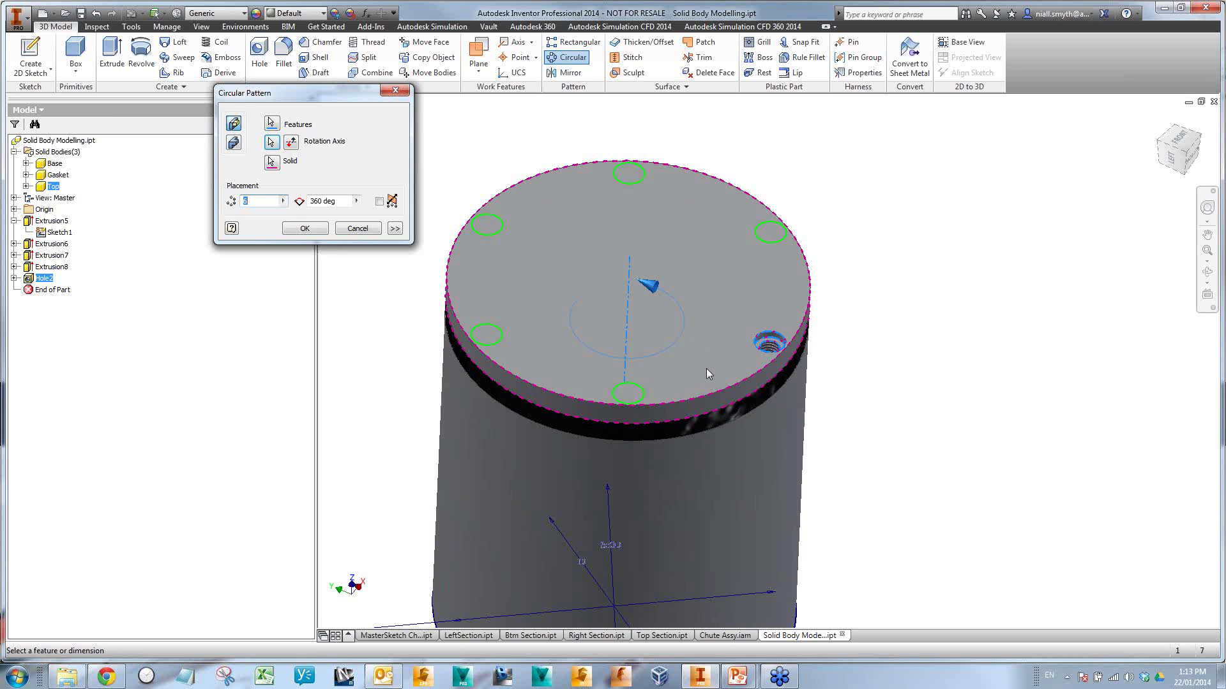
left_click(306, 231)
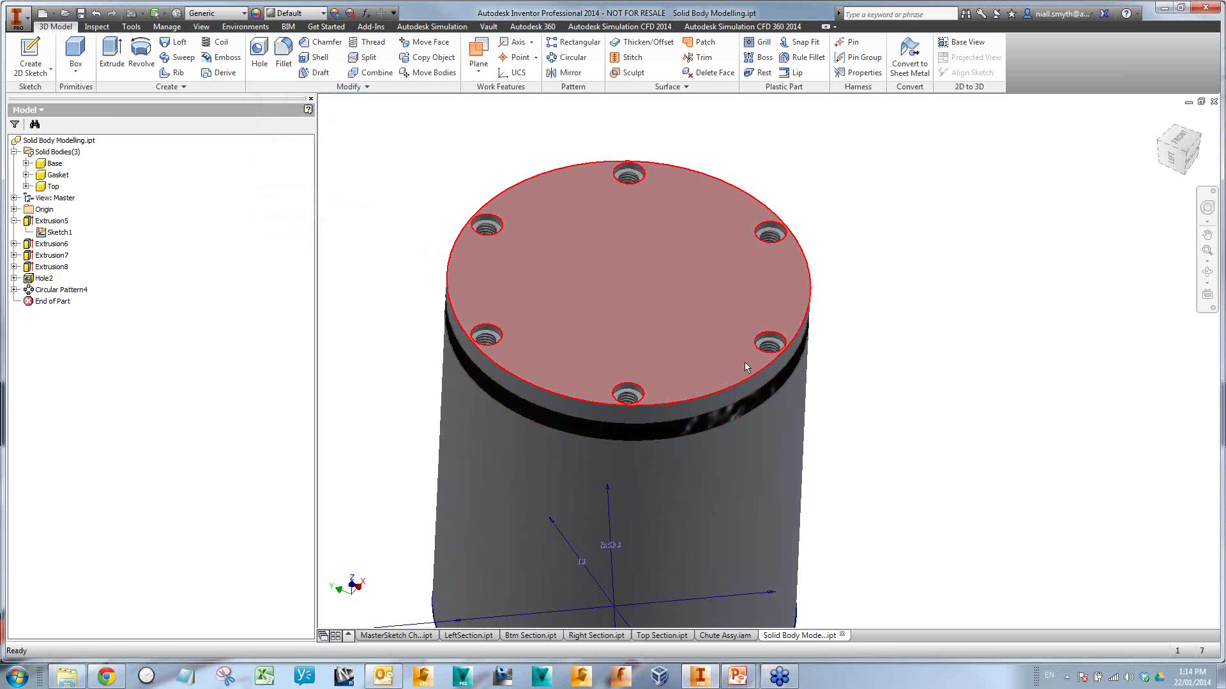
- Pattern the same tapped hole through the Gasket solid, with 6 occurrences over 360 degrees about the cylinder's axis
left_click(568, 57)
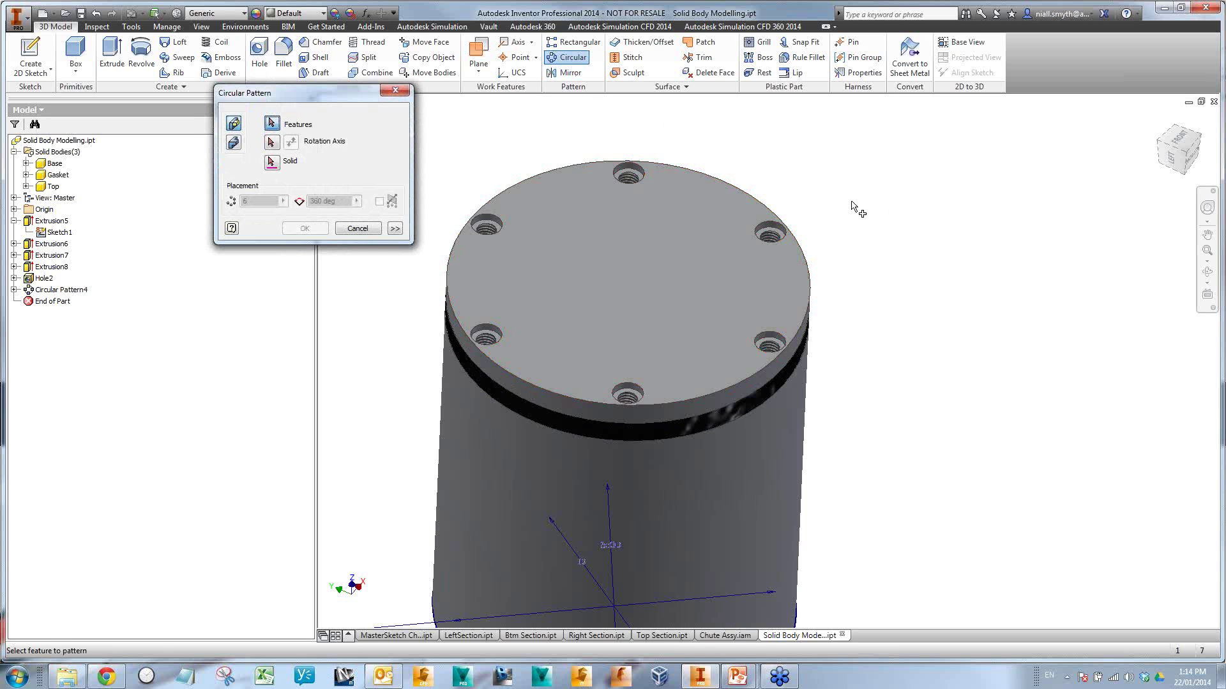
left_click(769, 348)
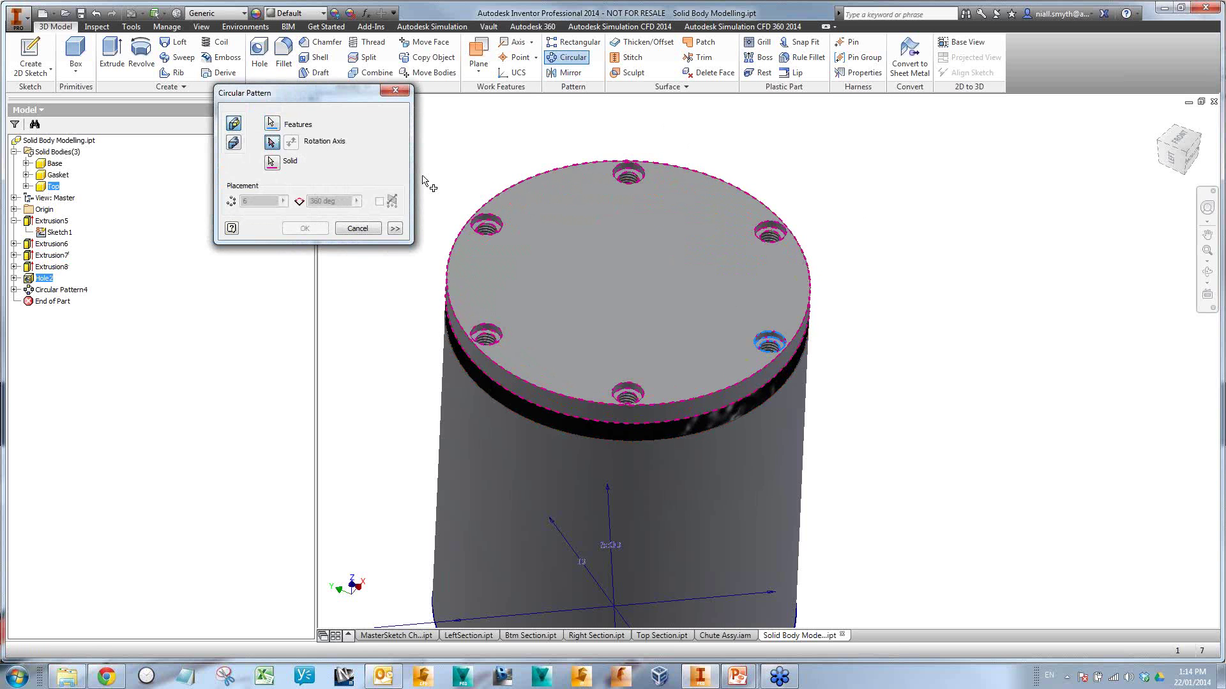
left_click(713, 374)
left_click(272, 161)
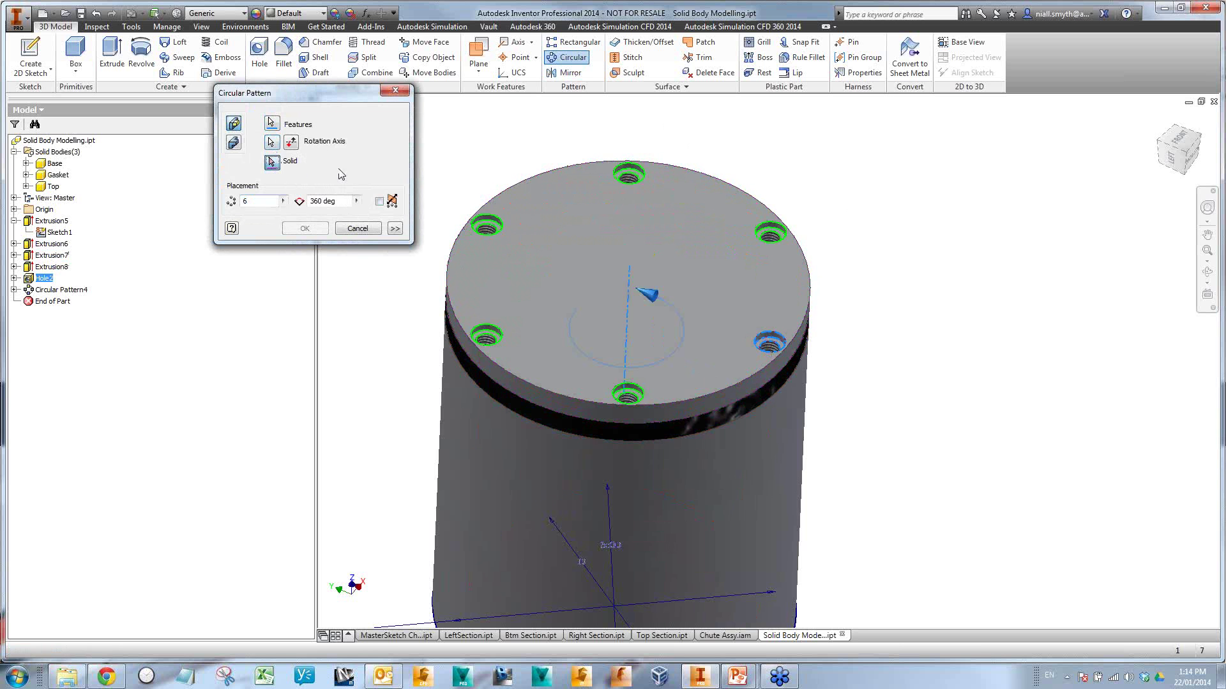
left_click(672, 430)
left_click(305, 228)
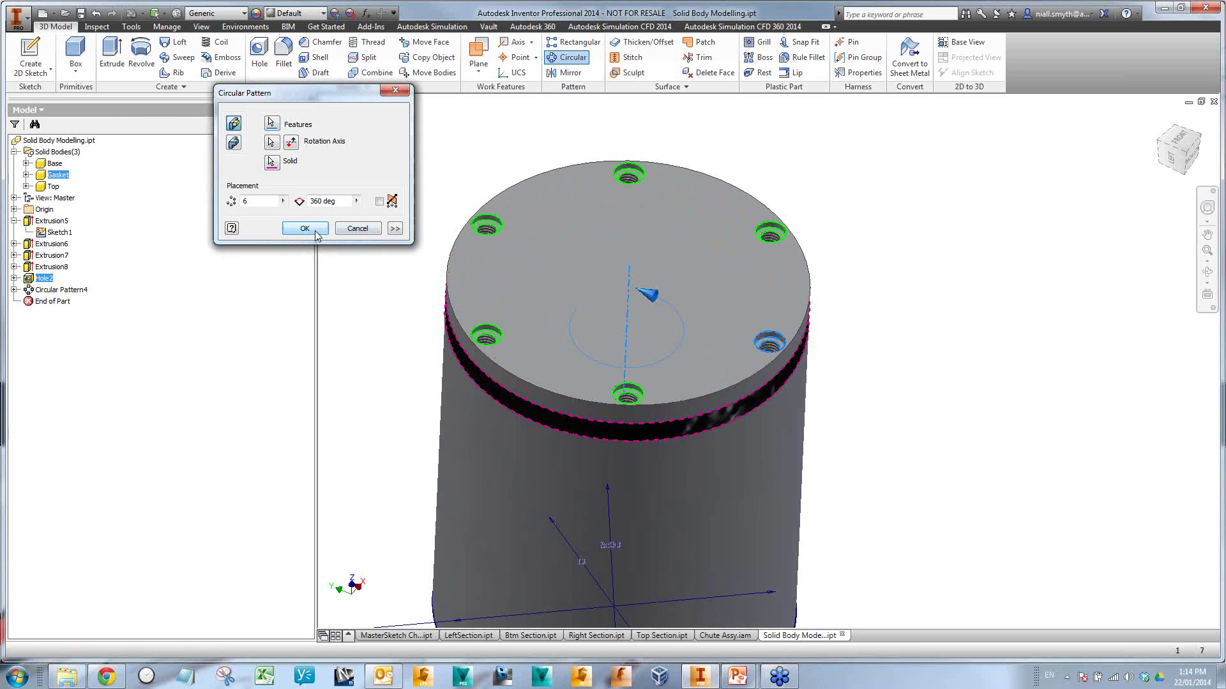
- Pattern the original tapped hole into the Base solid, with 6 occurrences over 360 degrees about the cylinder's axis
left_click(568, 57)
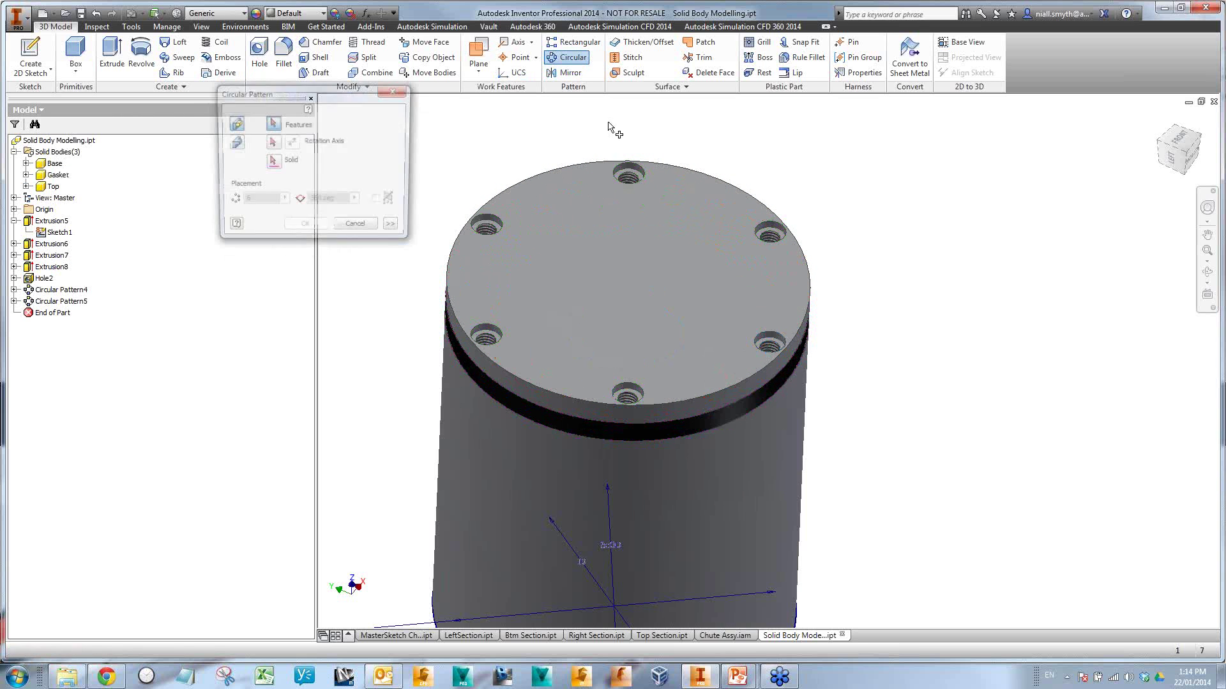
left_click(769, 342)
left_click(271, 144)
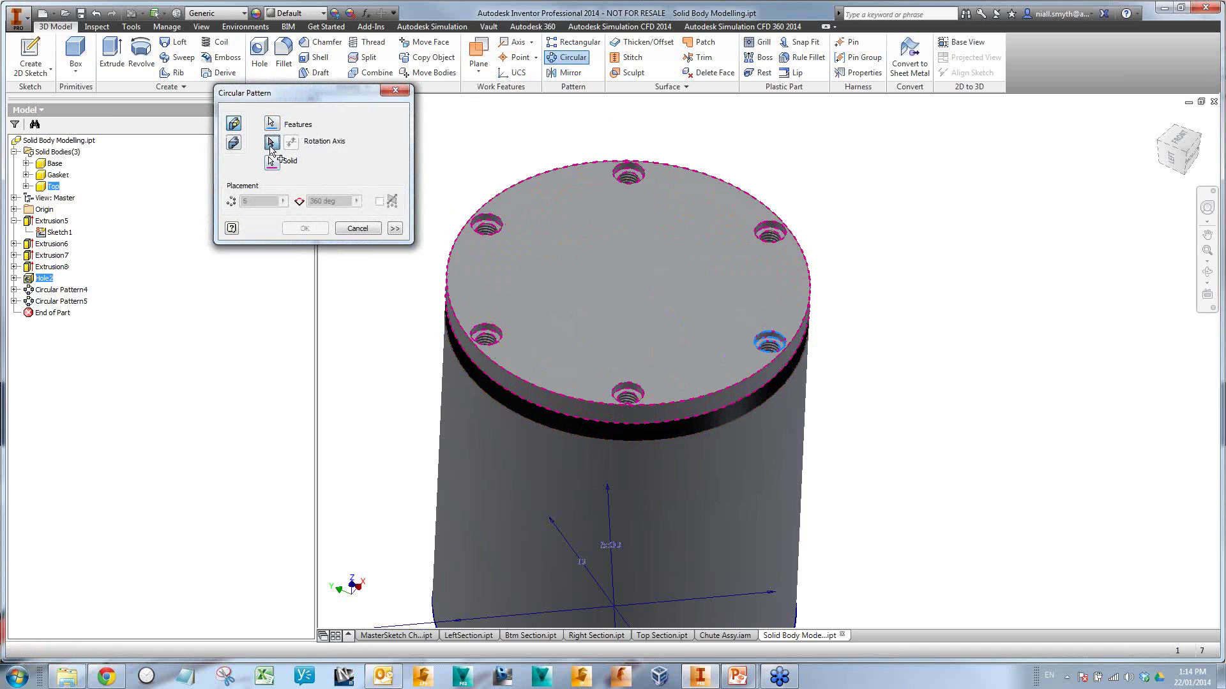
left_click(492, 363)
left_click(272, 161)
left_click(713, 497)
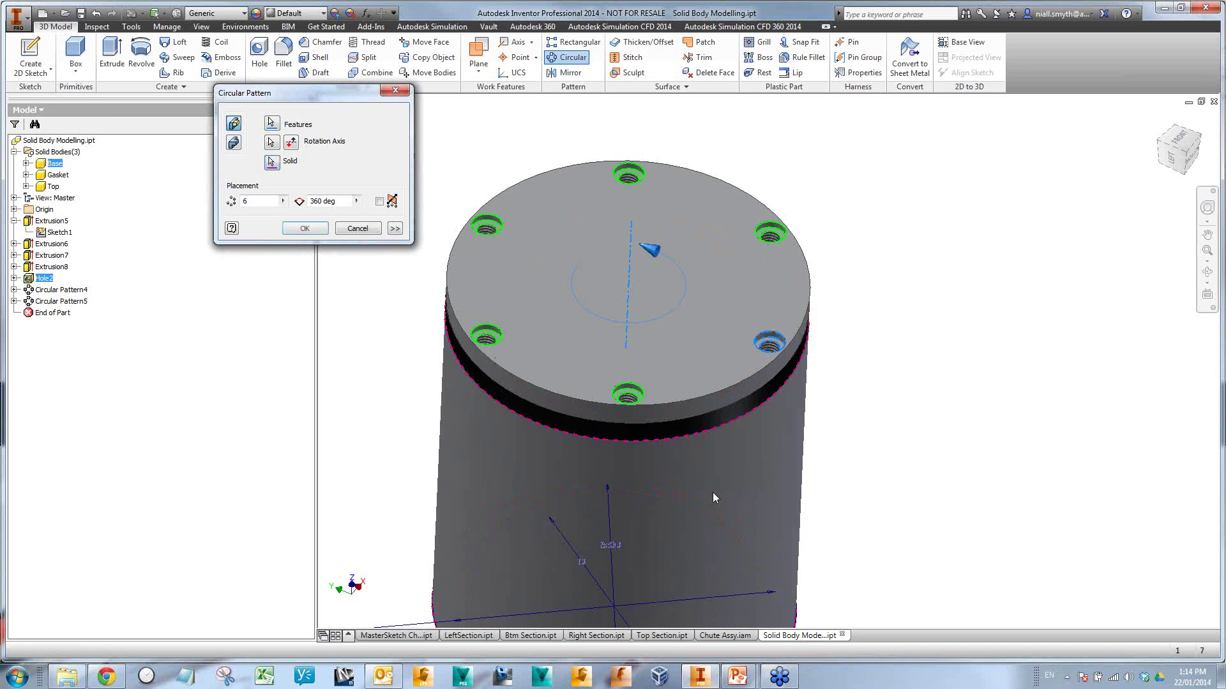
scroll(826, 355, "down", 1)
middle_click_drag(826, 355, 806, 277)
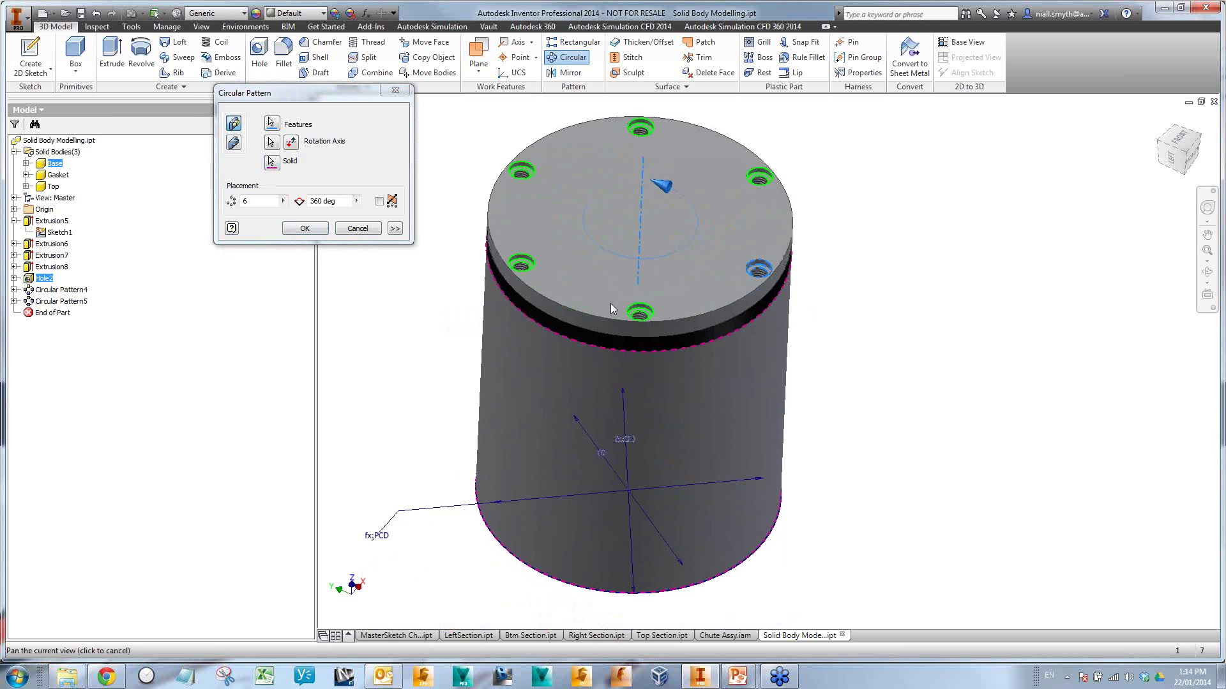
left_click(314, 228)
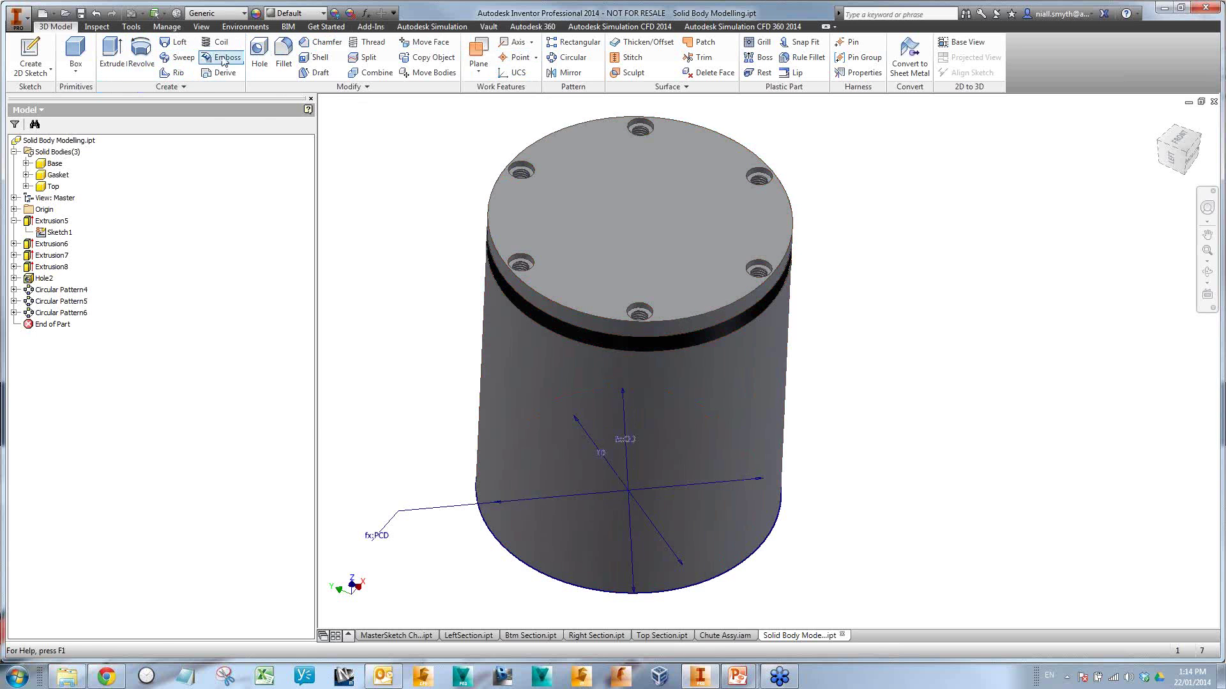
- Add a concentric counterbored M10x1.5 tapped hole, 38 mm deep with a 13 mm counterbore, at the centre of the Top solid's upper face
left_click(259, 56)
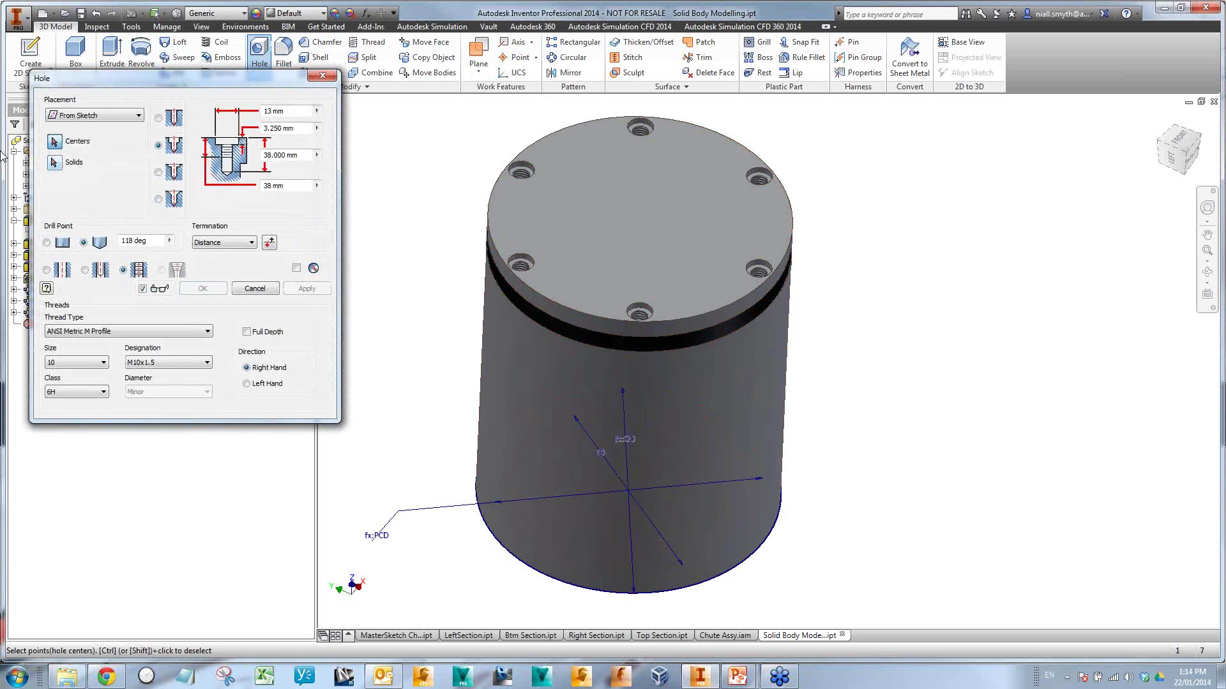
left_click(99, 115)
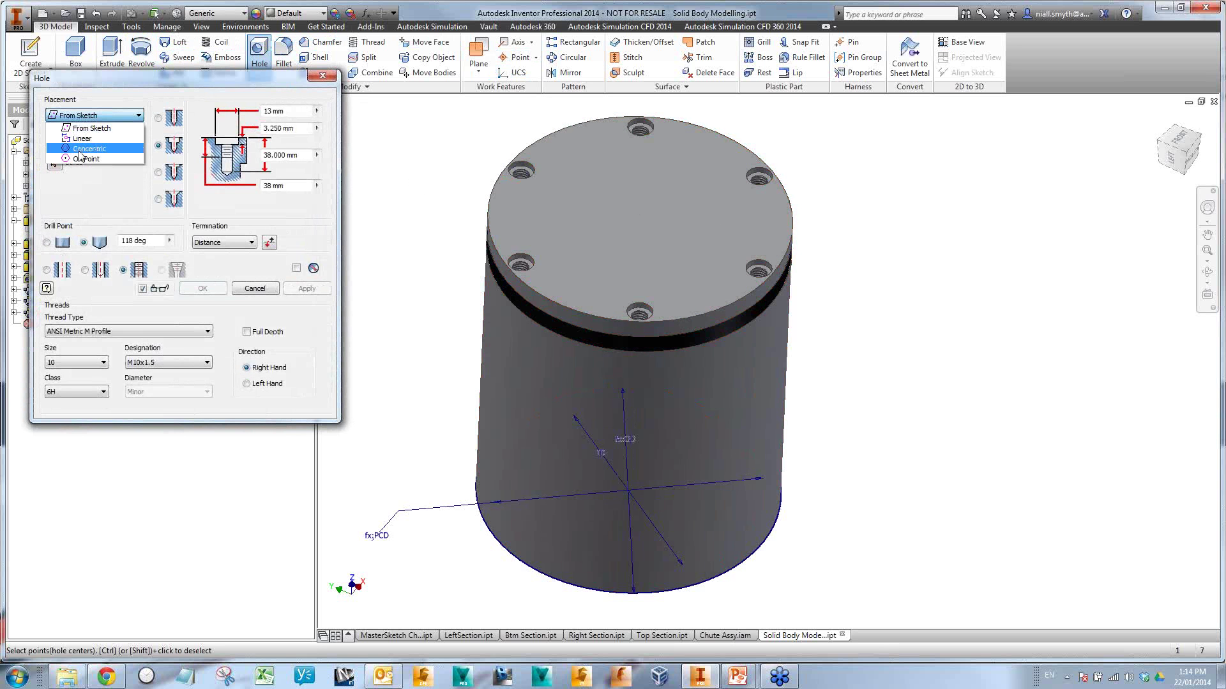
left_click(83, 149)
left_click(585, 200)
left_click(704, 318)
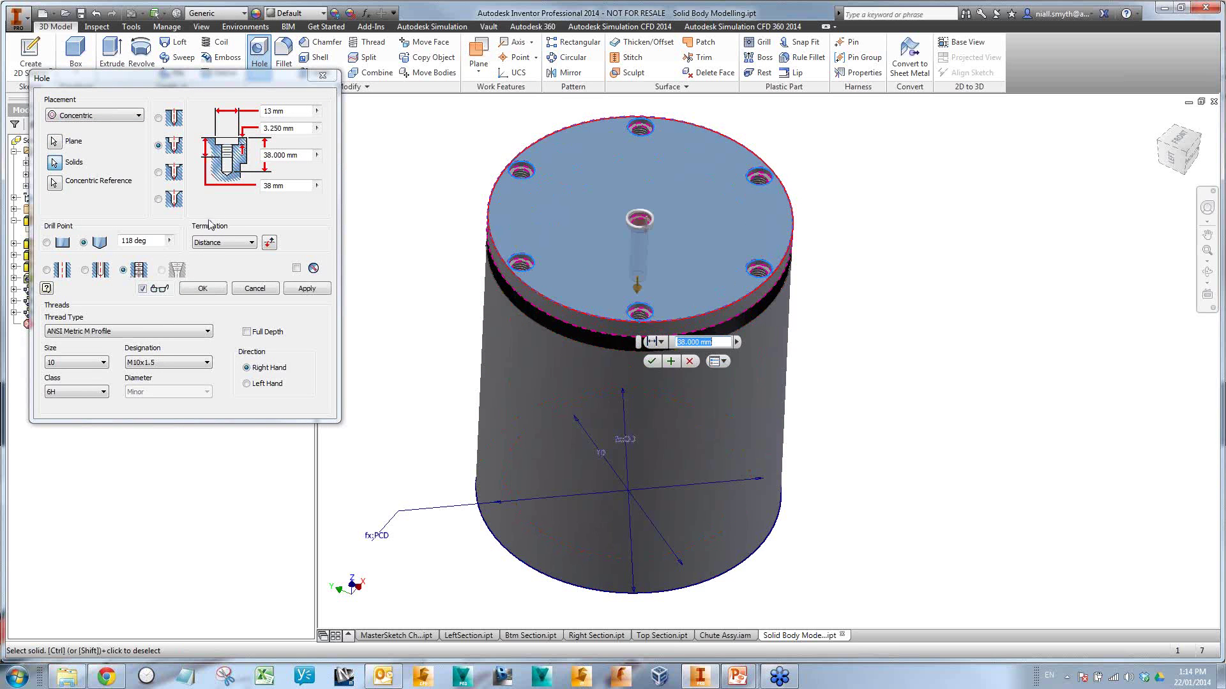
left_click(202, 289)
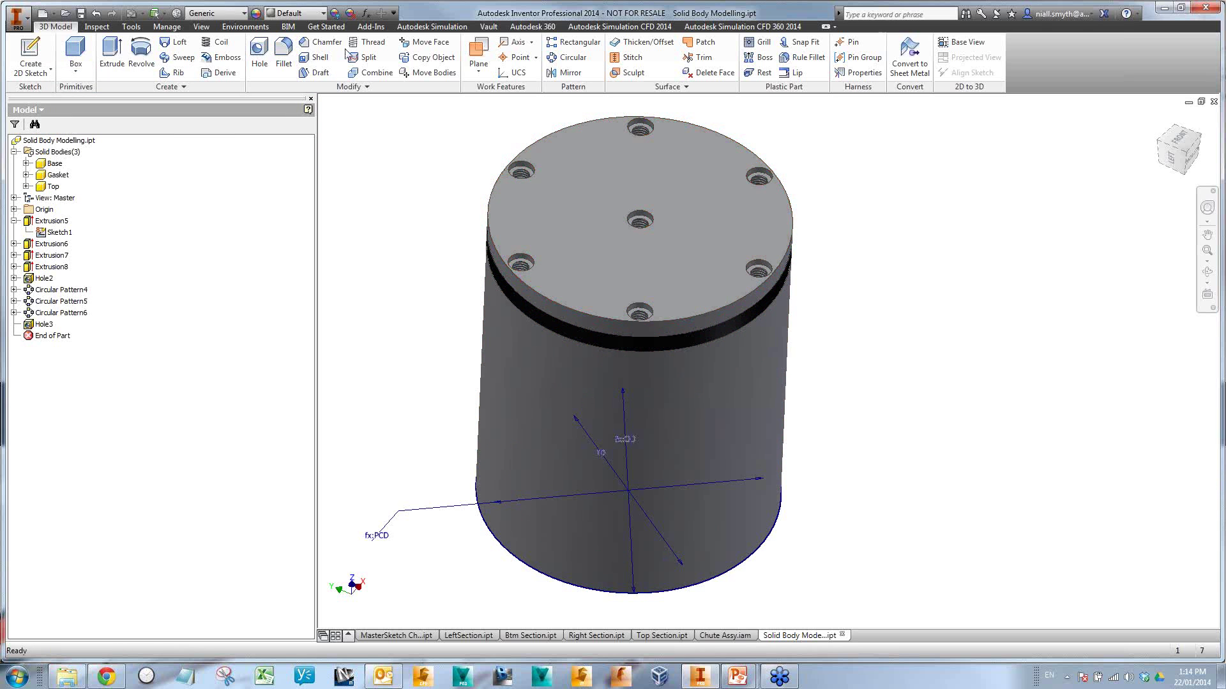
- Start Make Components and add the Base, Gasket and Top solids to the selection
left_click(174, 28)
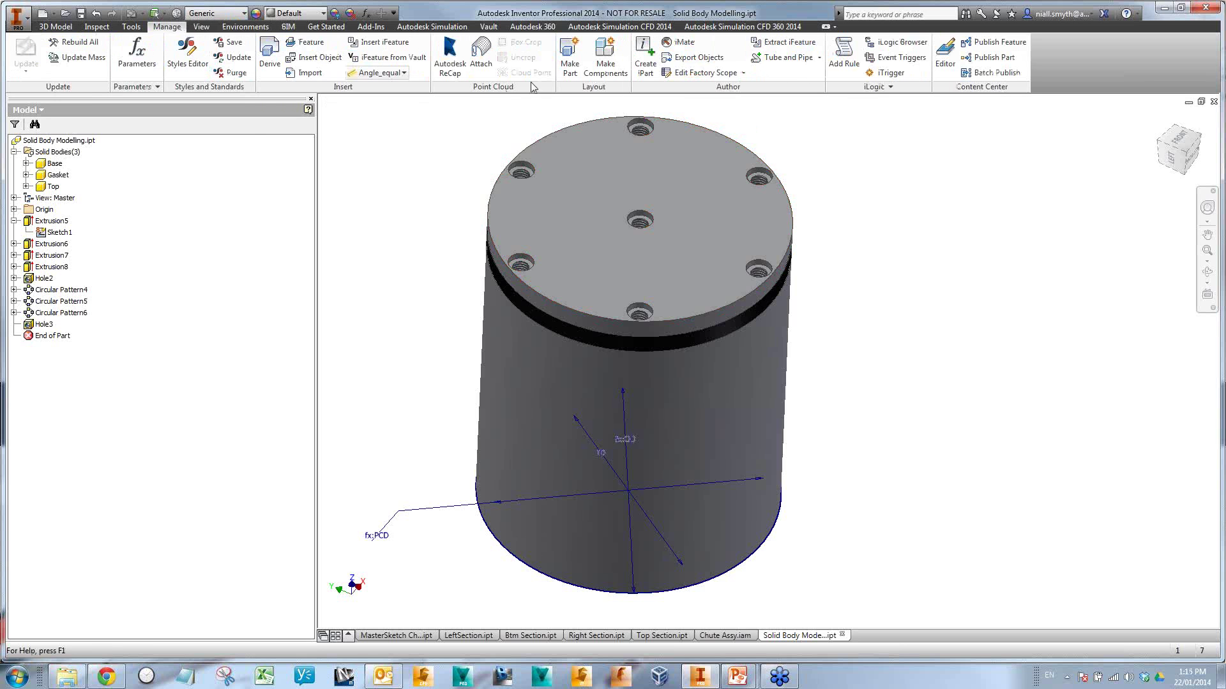
left_click(605, 65)
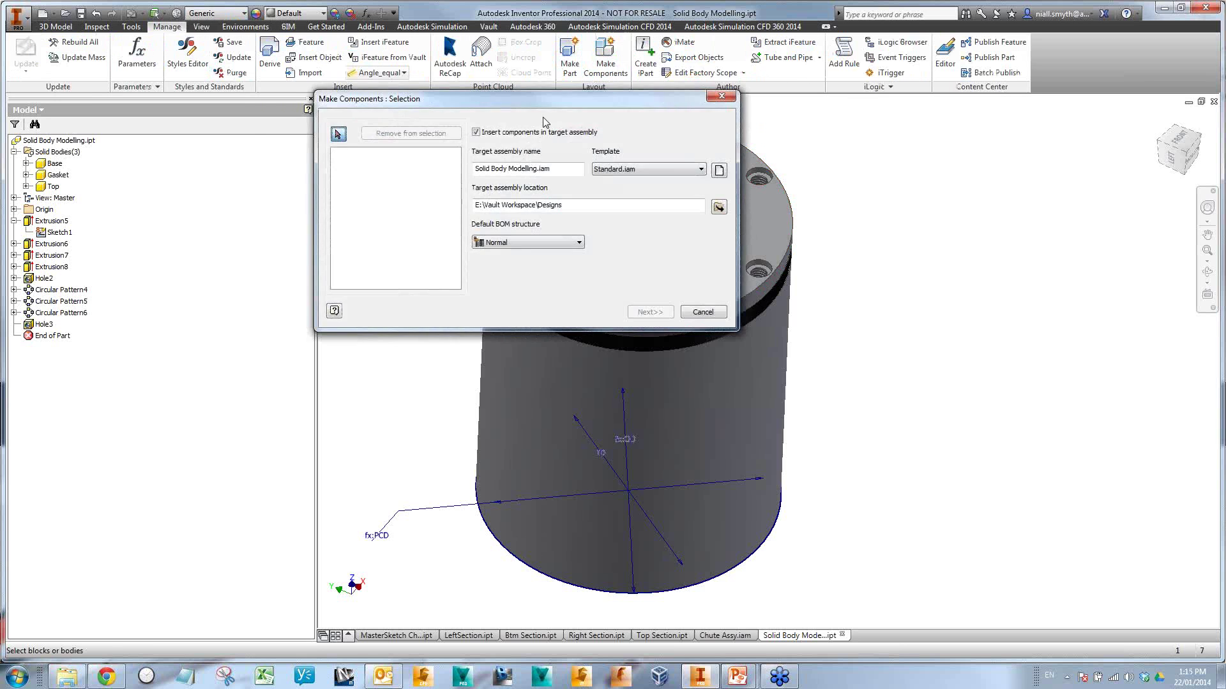
left_click(55, 164)
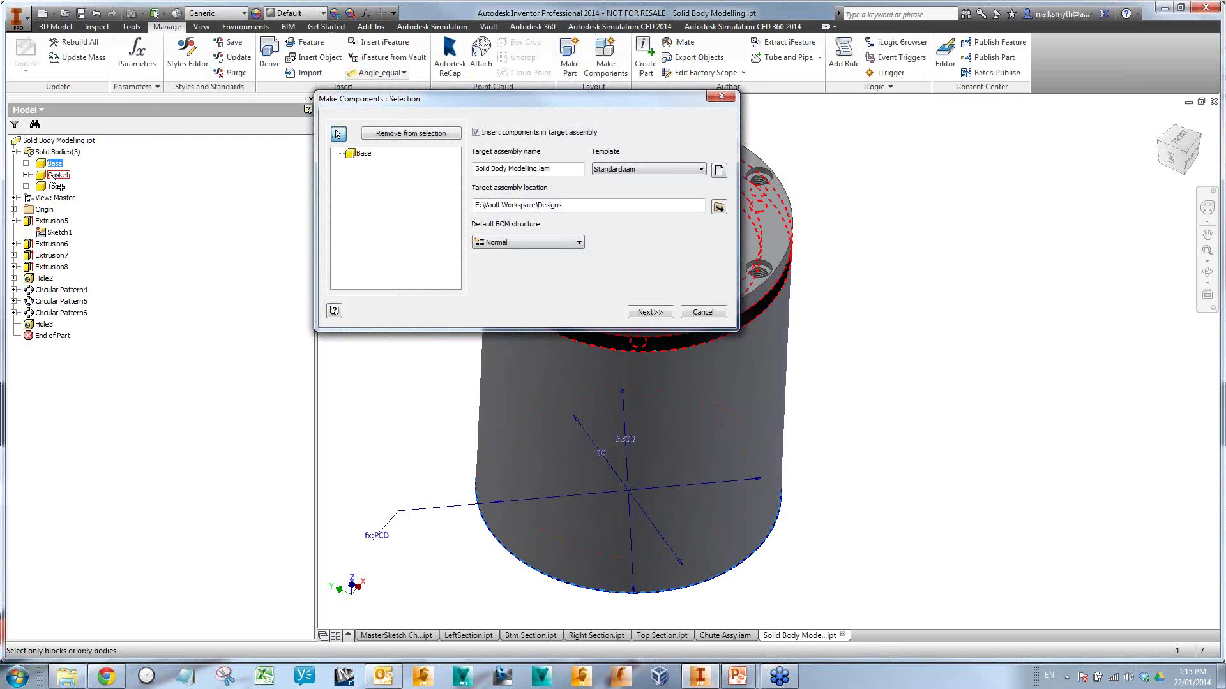
left_click(56, 175)
left_click(53, 187)
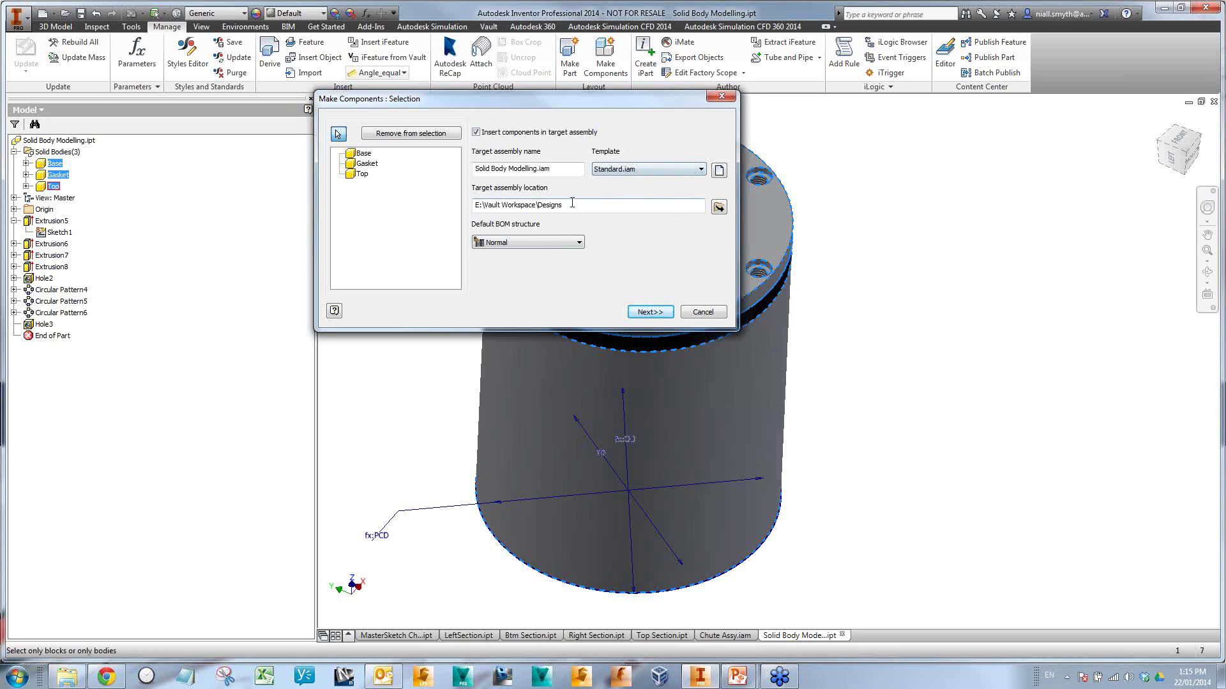
- Set the target to a new assembly, Solid Body Modelling.iam, in the Advanced Assembly Techniques Webinar folder
left_click(719, 207)
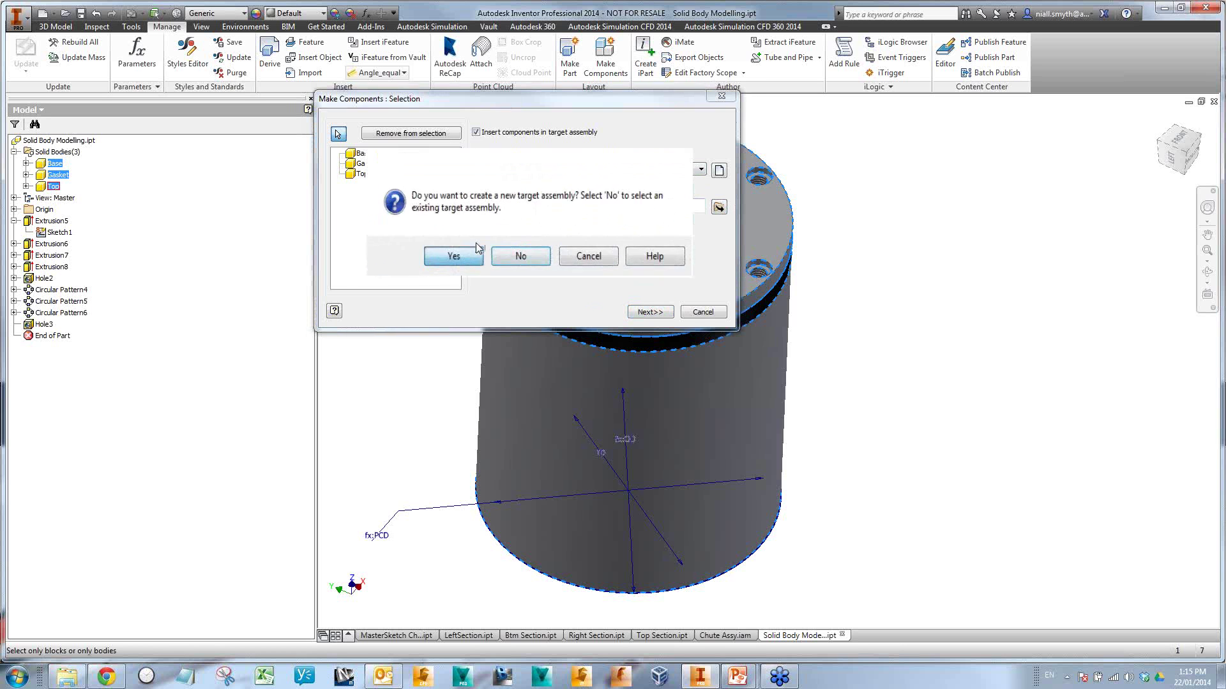
left_click(477, 242)
left_click(859, 455)
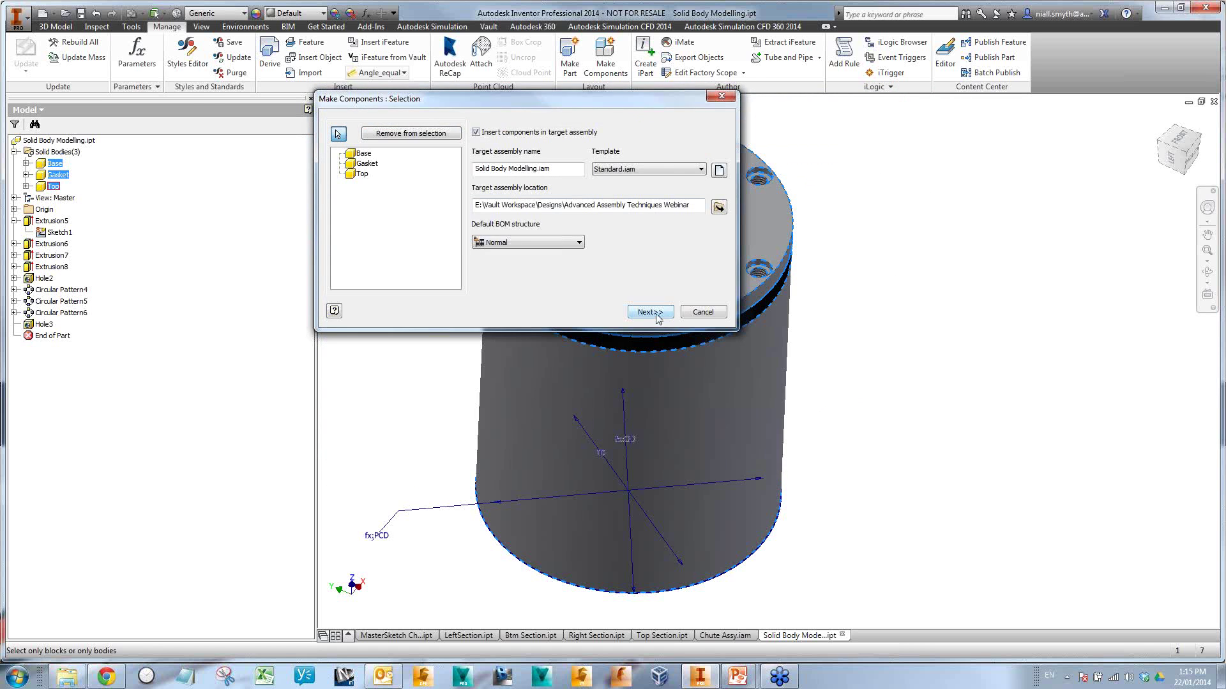
- Keep the Standard.ipt template for Base.ipt, Gasket.ipt and Top.ipt, and create the components in the assembly
left_click(651, 312)
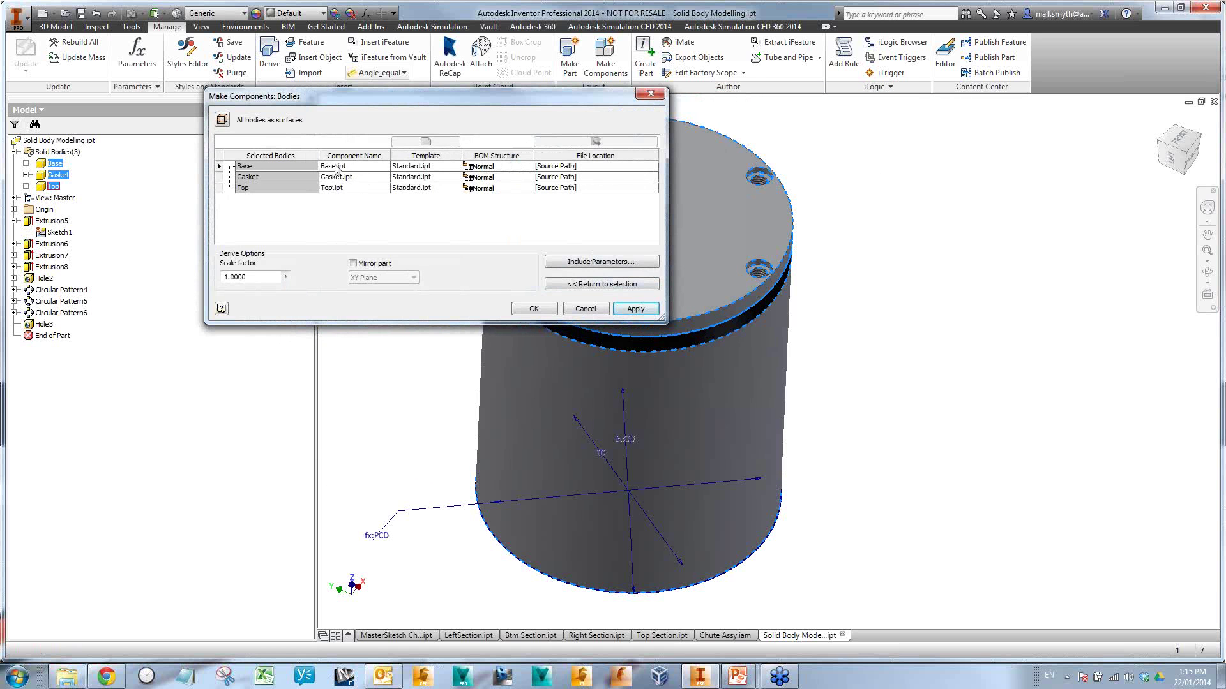
left_click(286, 166)
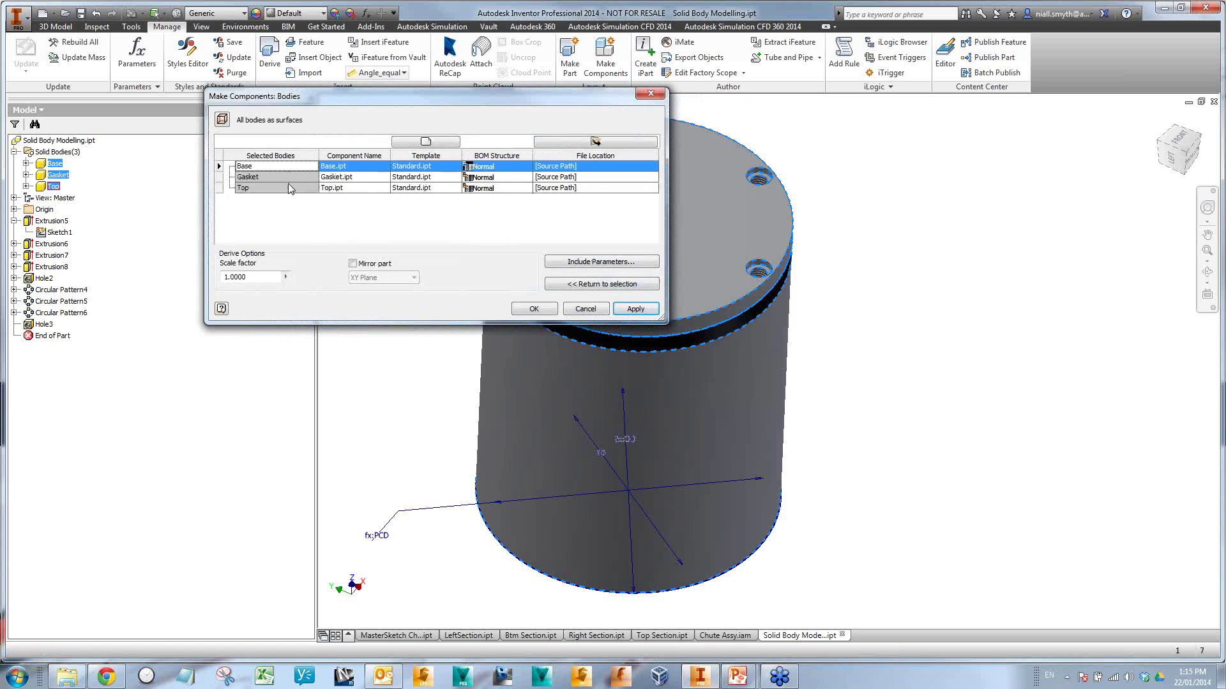
left_click(293, 189, "shift")
left_click(425, 141)
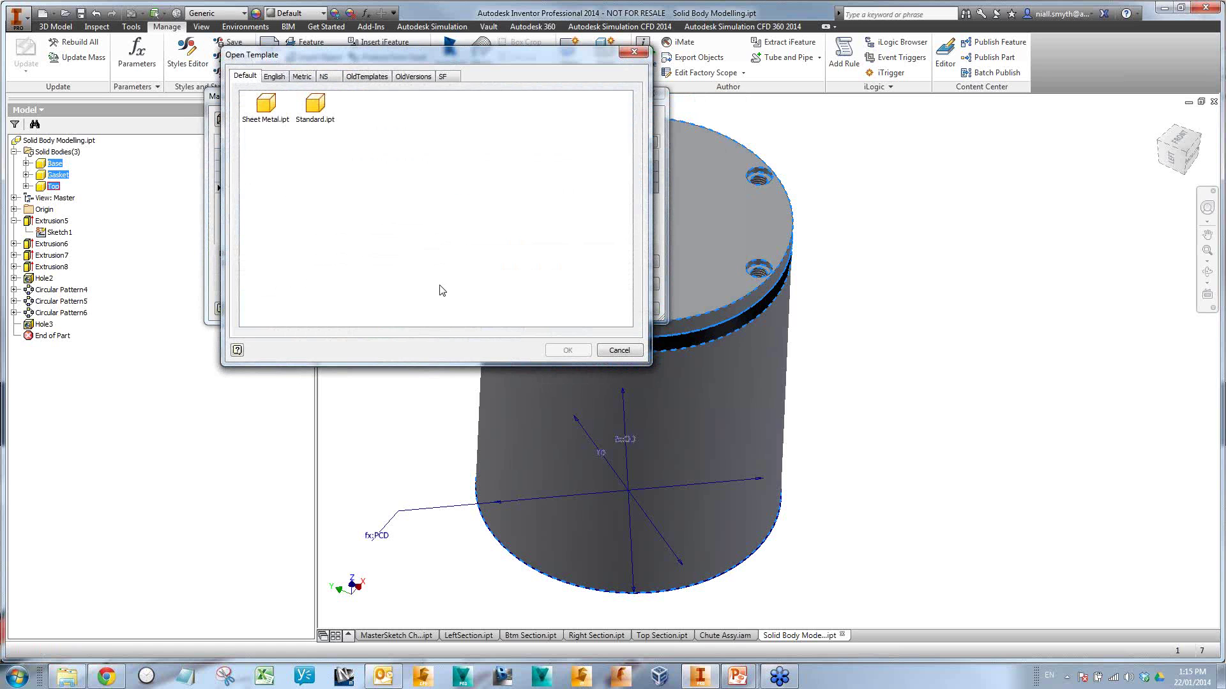
left_click(619, 350)
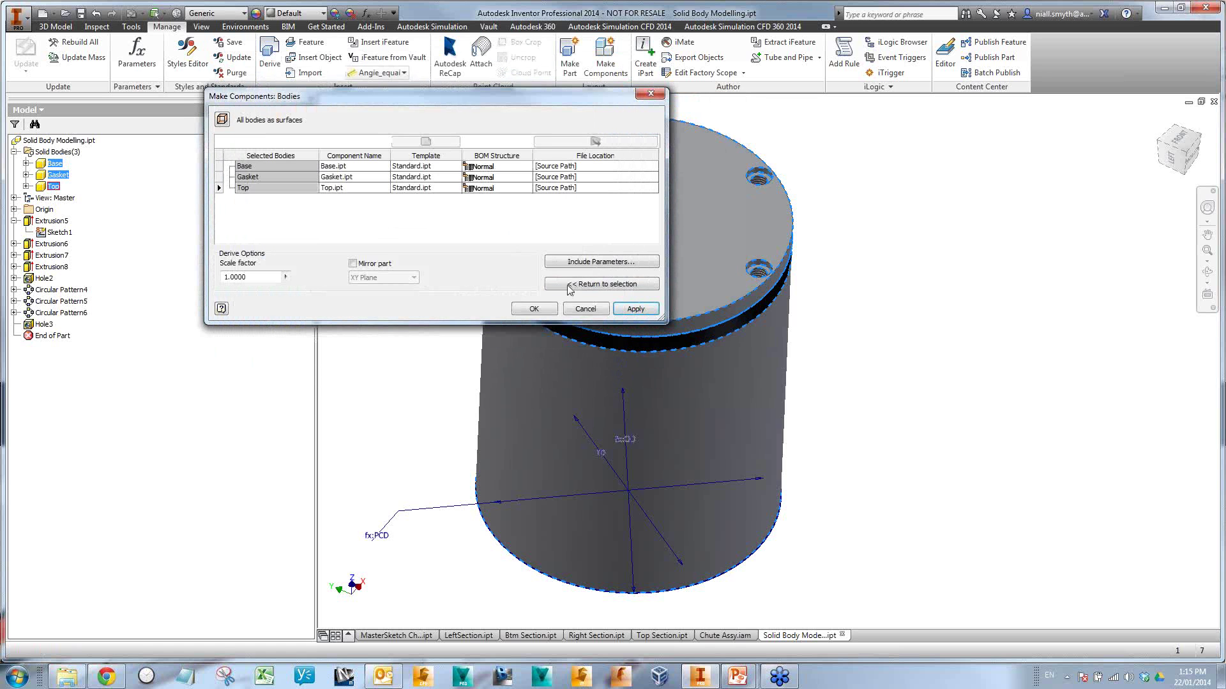
left_click(536, 309)
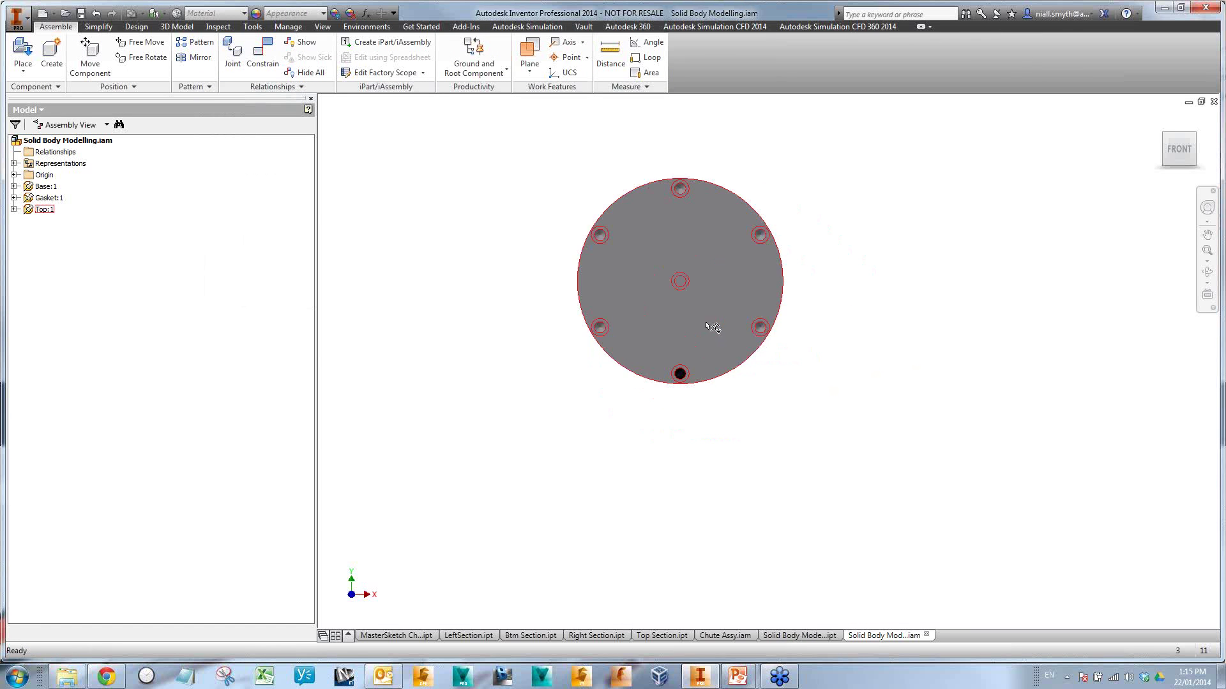
- Examine the new assembly in 3D and highlight its Base, Gasket and Top components one after another
middle_click_drag(706, 326, 837, 379, "shift")
middle_click_drag(837, 379, 830, 379, "shift")
scroll(836, 375, "down", 1)
scroll(838, 381, "down", 1)
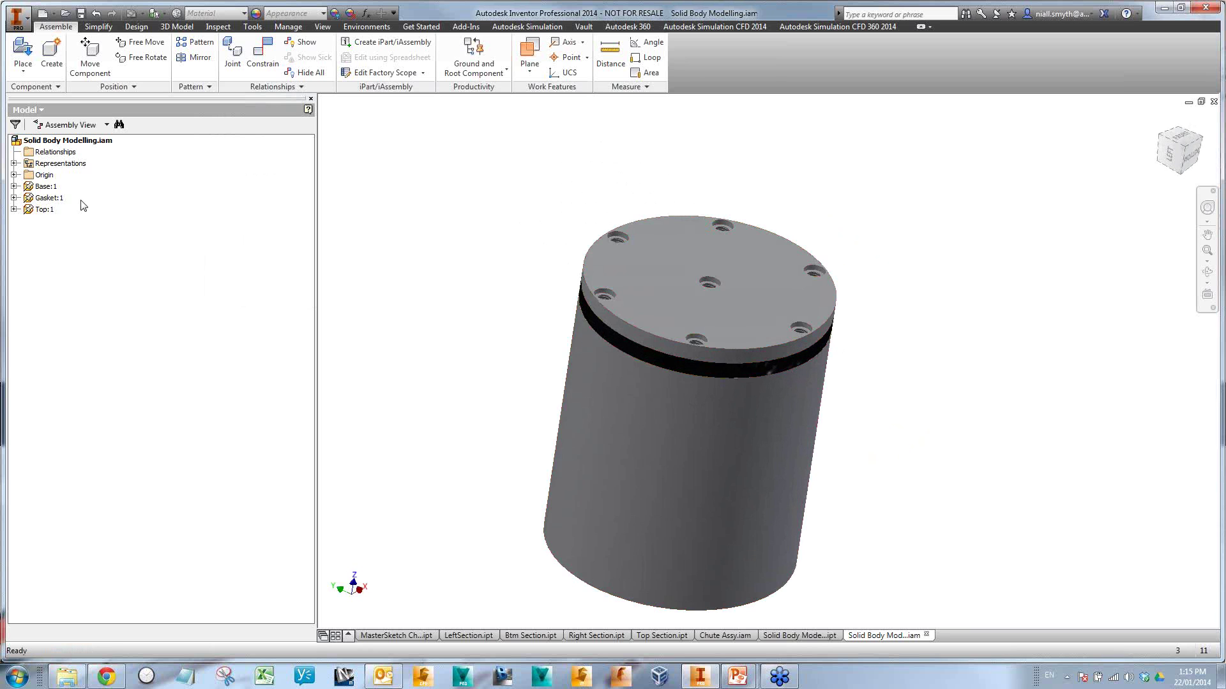
left_click(45, 186)
left_click(42, 199)
left_click(42, 210)
middle_click_drag(496, 300, 498, 315, "shift")
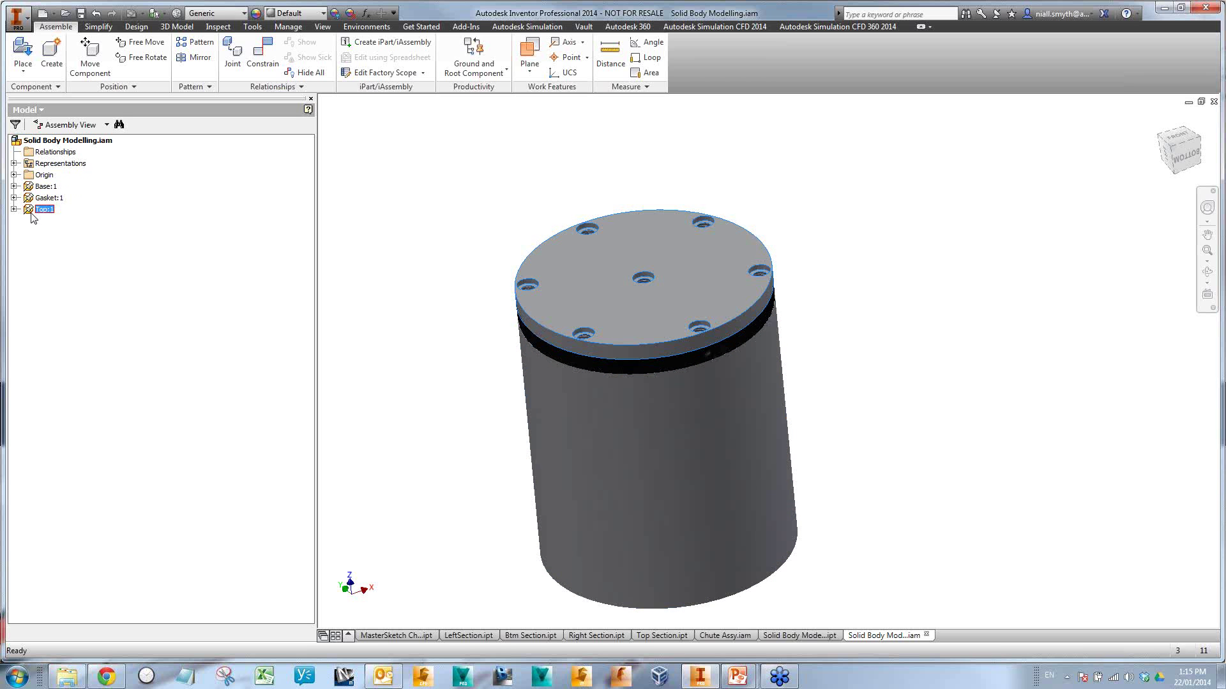
- In Solid Body Modelling.ipt, edit Sketch1 of Extrusion5, set the ID parameter to 200 mm and finish the sketch
left_click(813, 638)
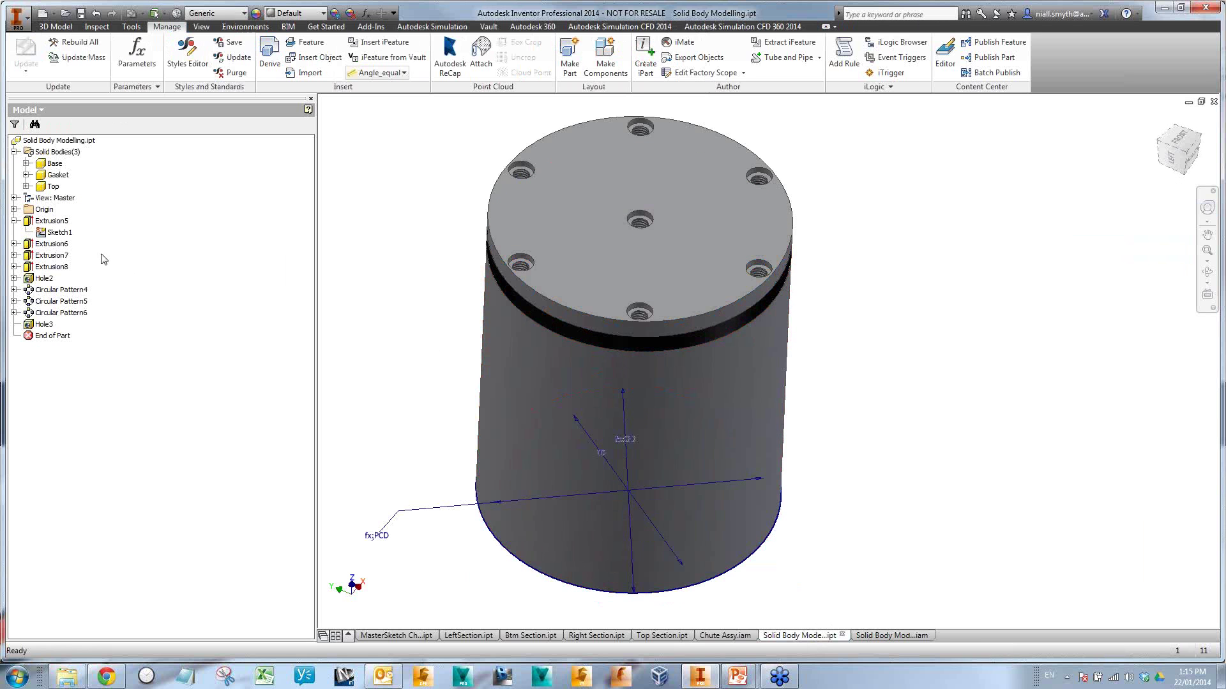
double_click(55, 234)
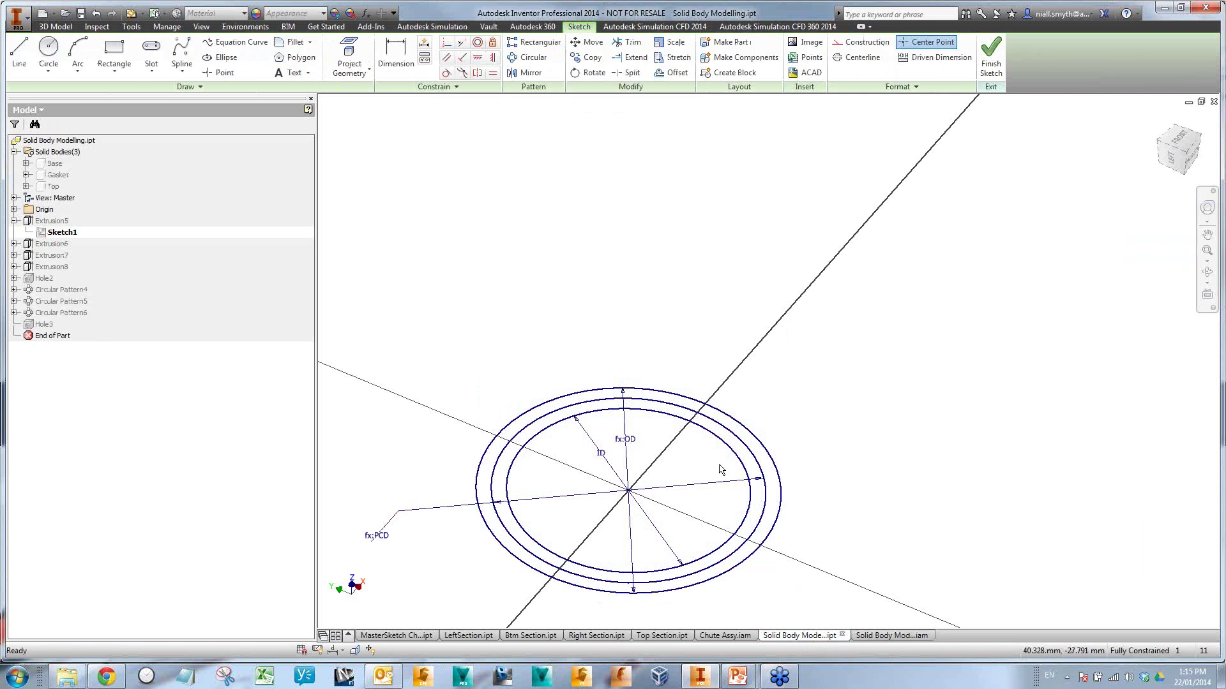
left_click(366, 12)
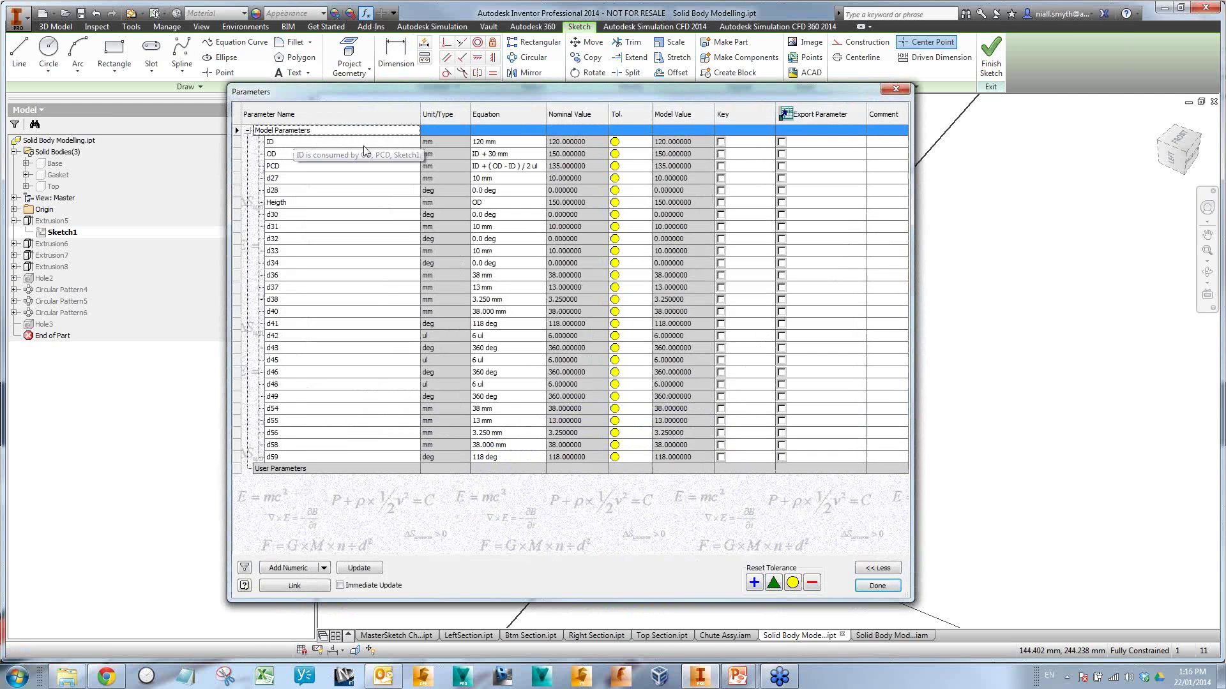
left_click(484, 143)
double_click(484, 143)
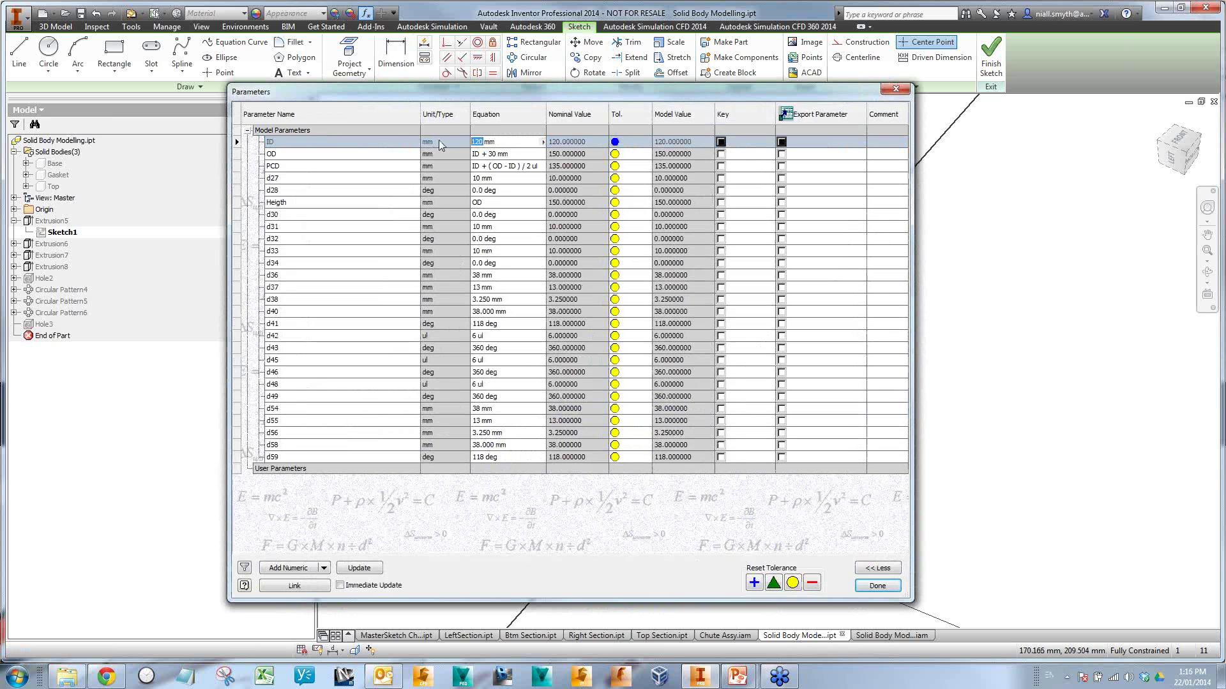
type("200")
key("Return")
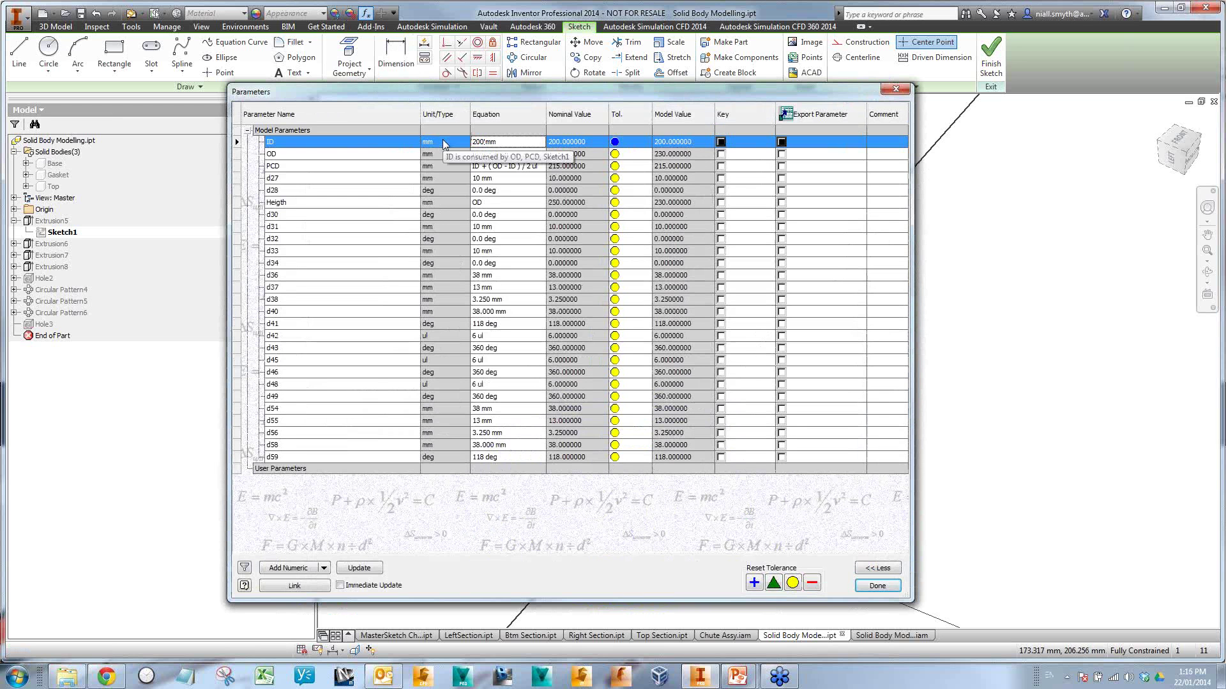
left_click(877, 586)
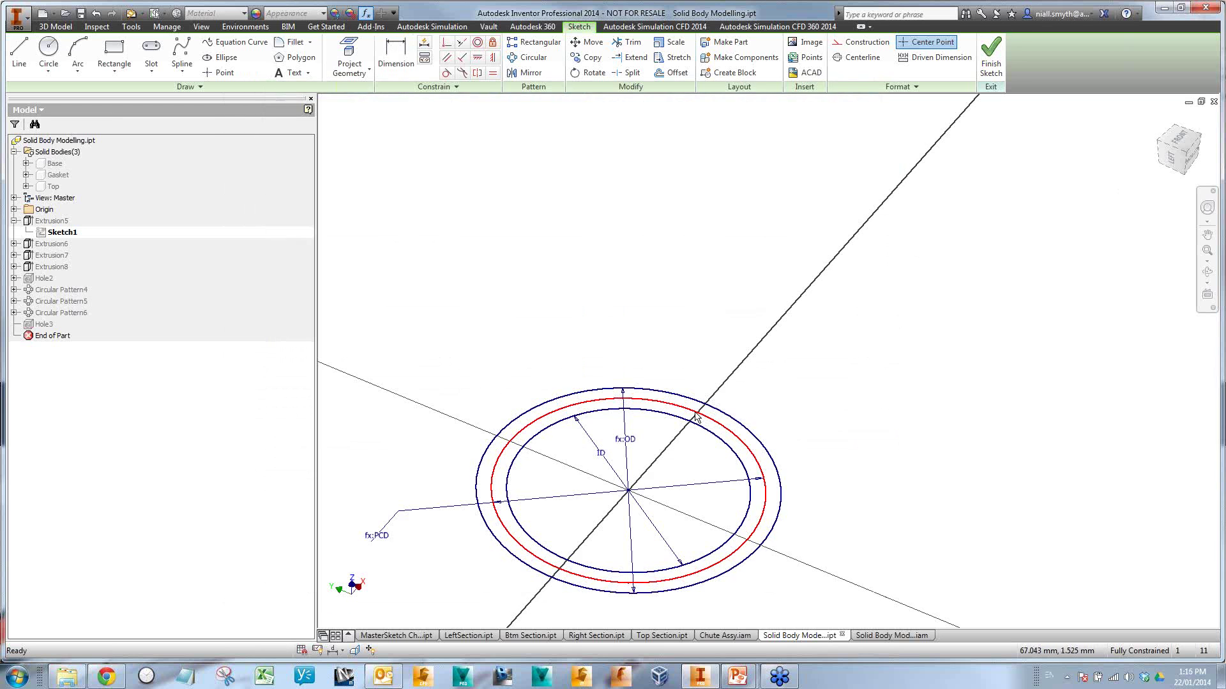
left_click(992, 66)
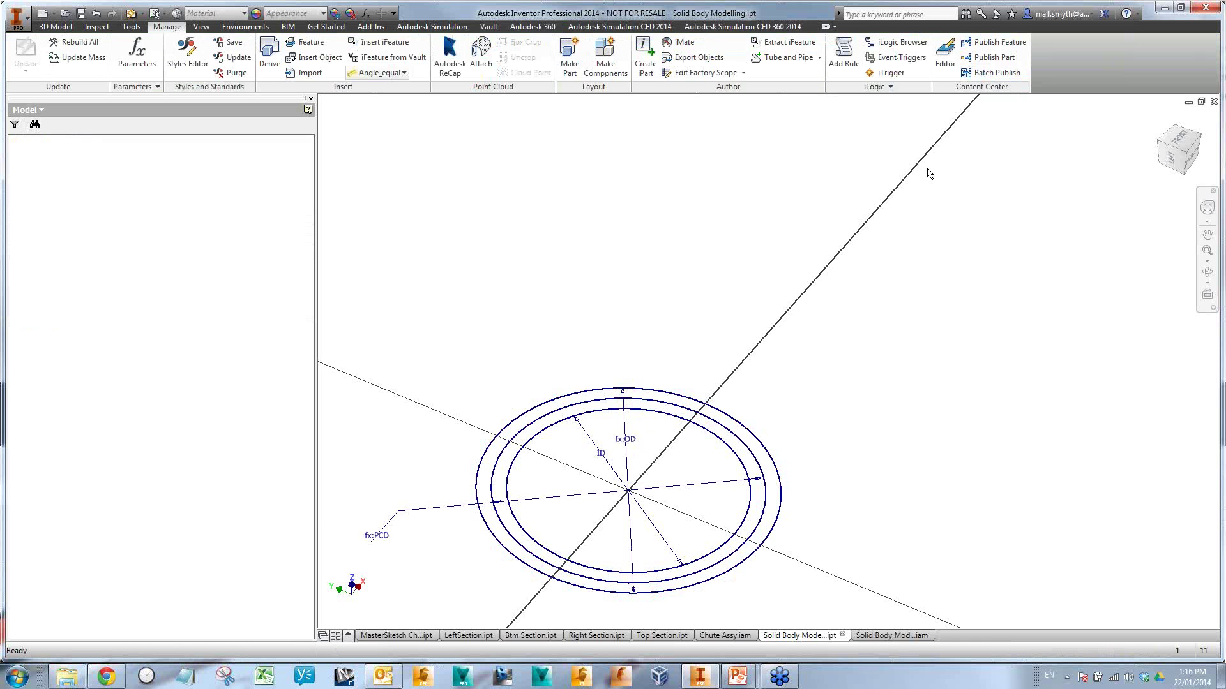
scroll(937, 302, "up", 2)
scroll(933, 308, "up", 2)
middle_click_drag(933, 308, 858, 296)
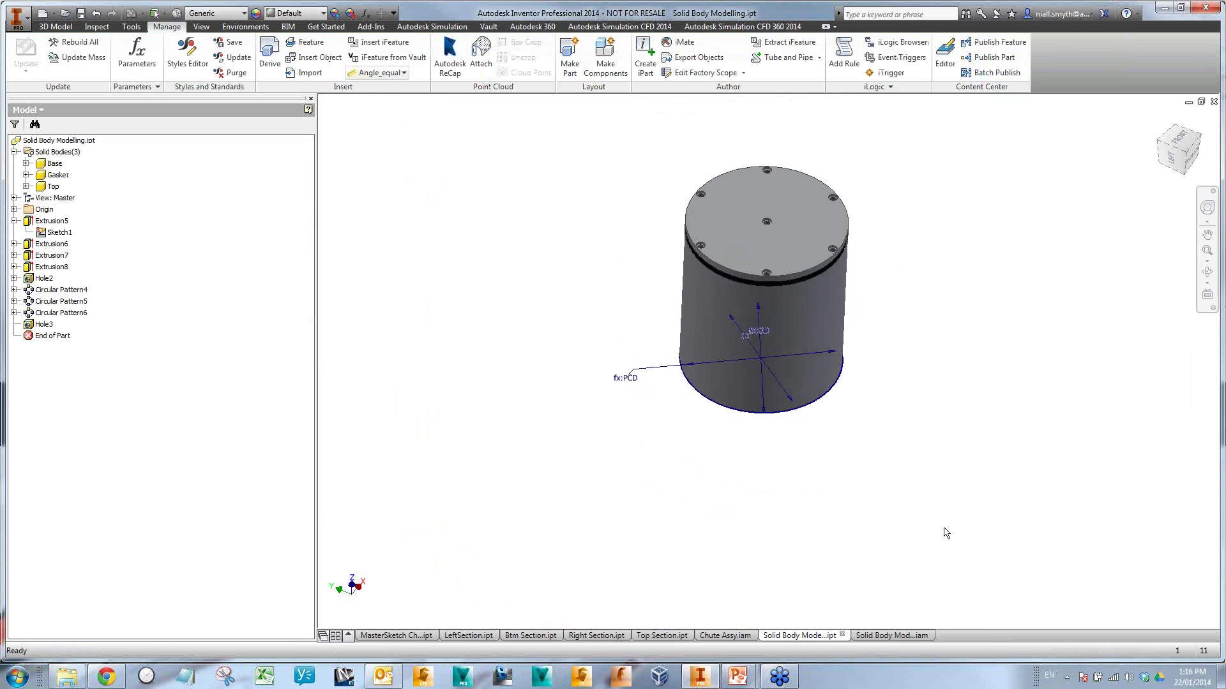
- Return to the Solid Body Modelling.iam assembly and update it with the changed part size
left_click(903, 634)
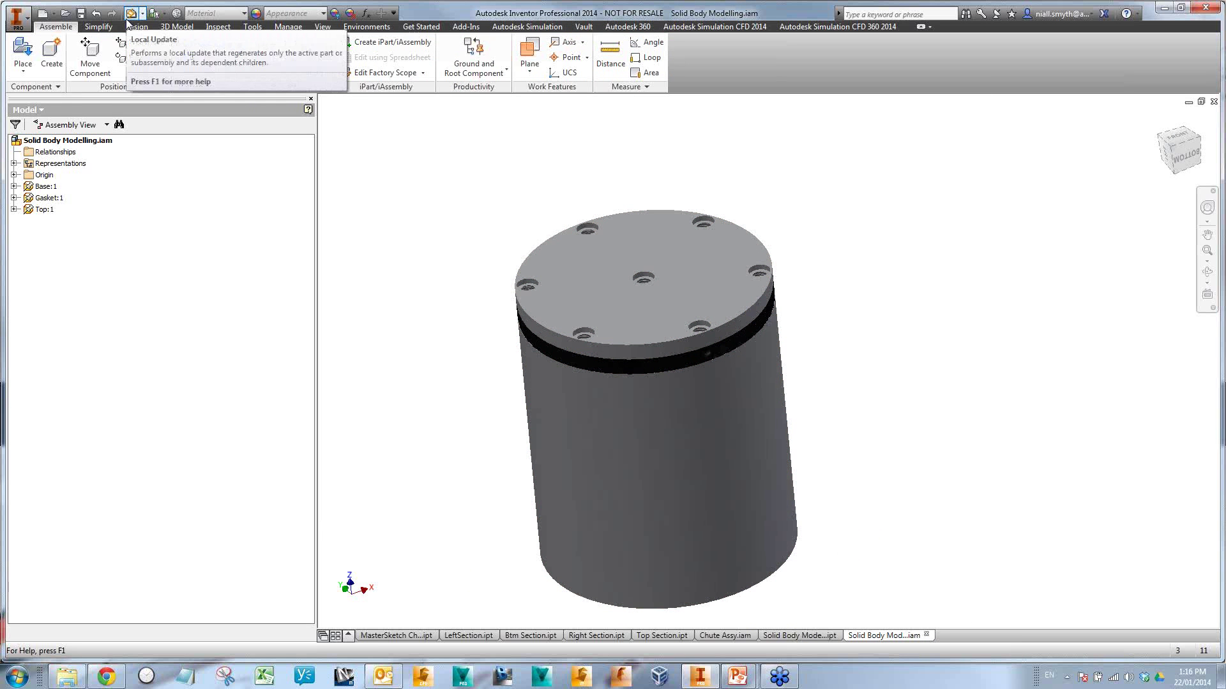
left_click(129, 18)
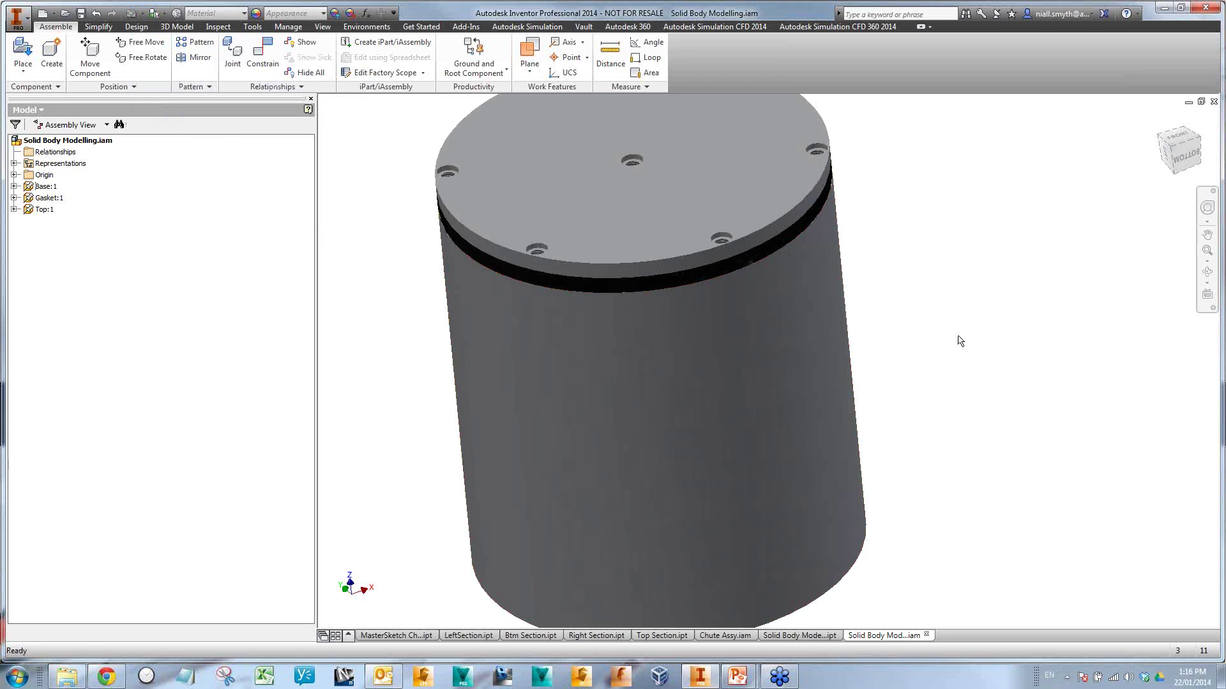
scroll(929, 346, "down", 3)
scroll(927, 351, "up", 2)
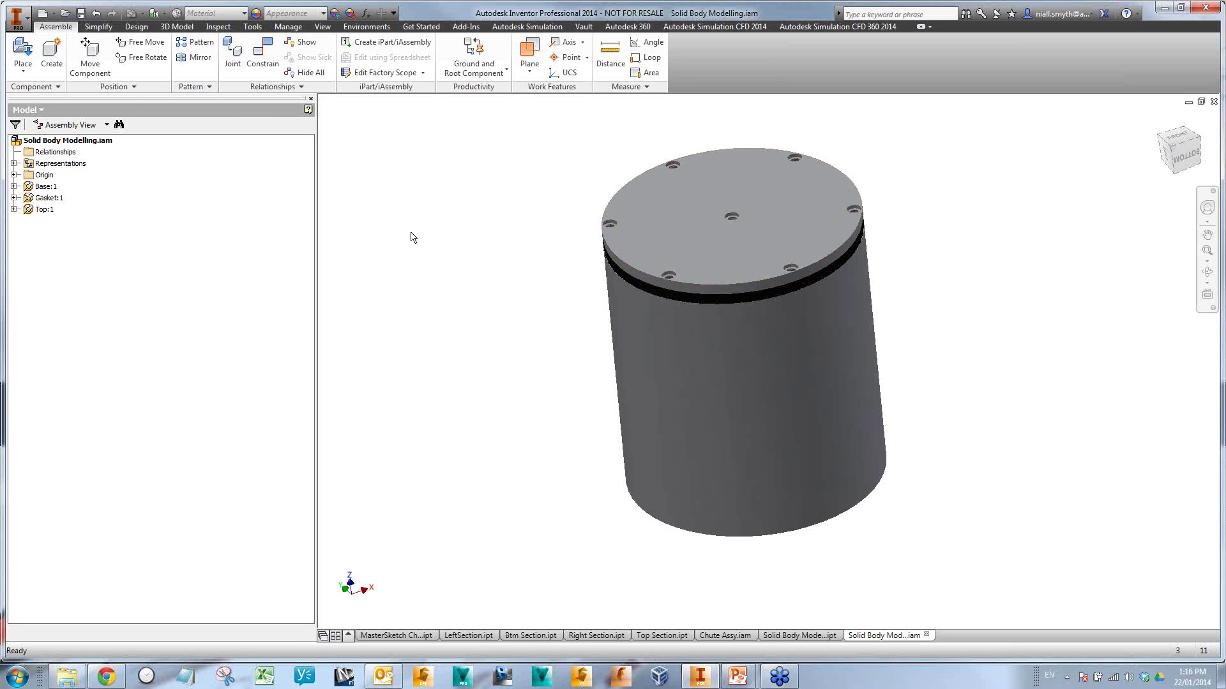
- Place one instance of Solid Body Modelling.ipt in the assembly beside the existing components
right_click(435, 224)
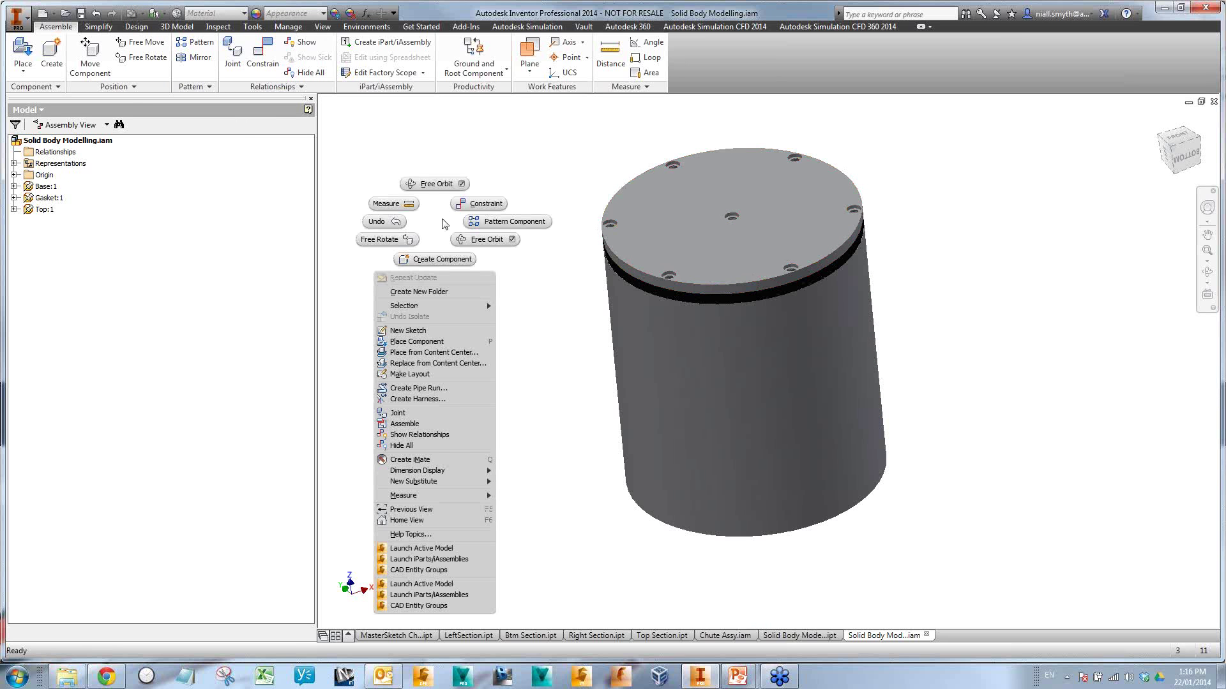
left_click(433, 343)
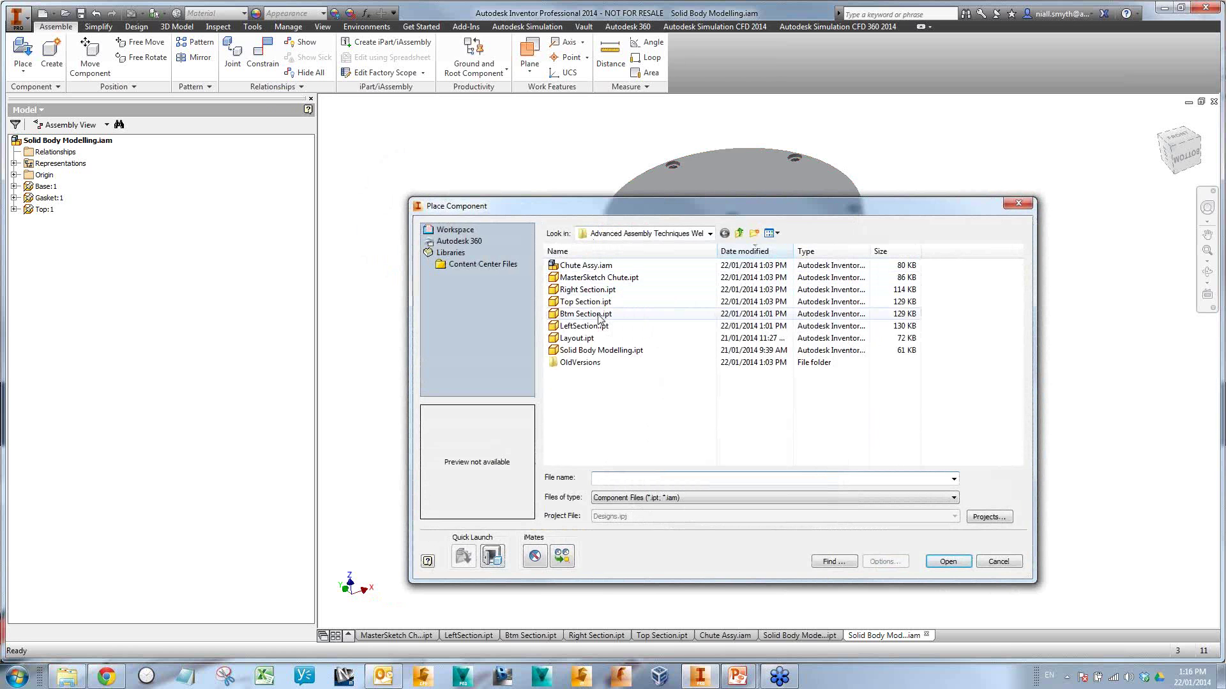
left_click(599, 351)
left_click(948, 562)
right_click(485, 406)
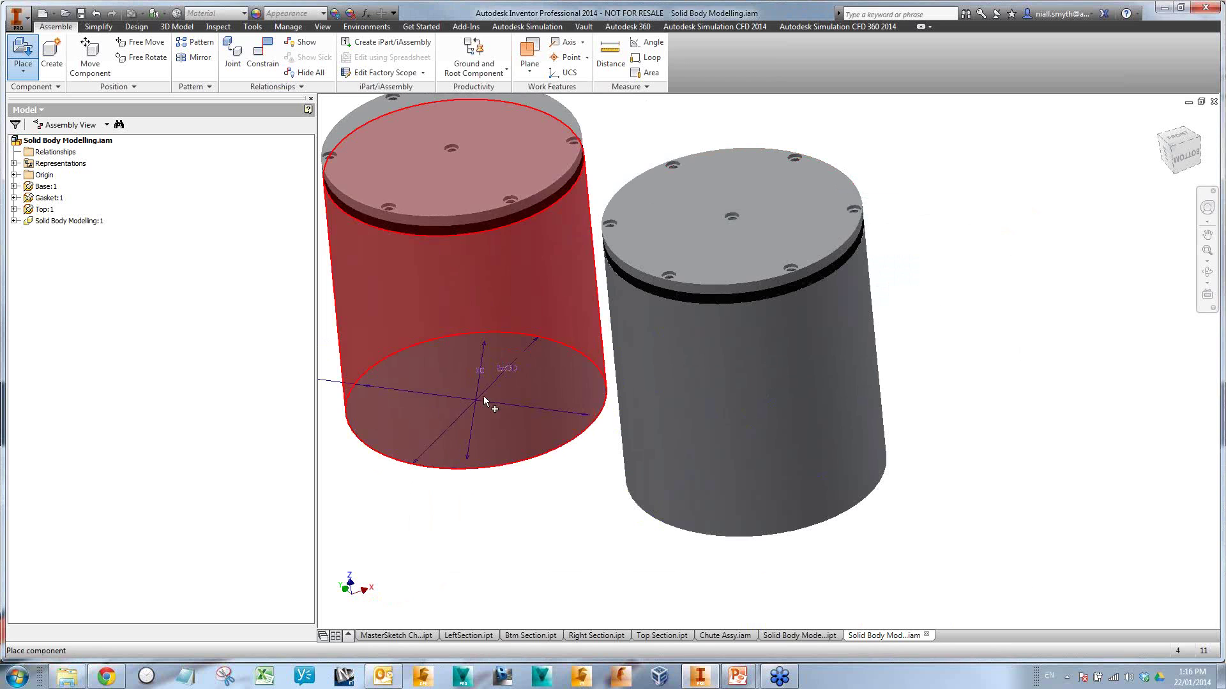
left_click(534, 410)
scroll(498, 332, "down", 3)
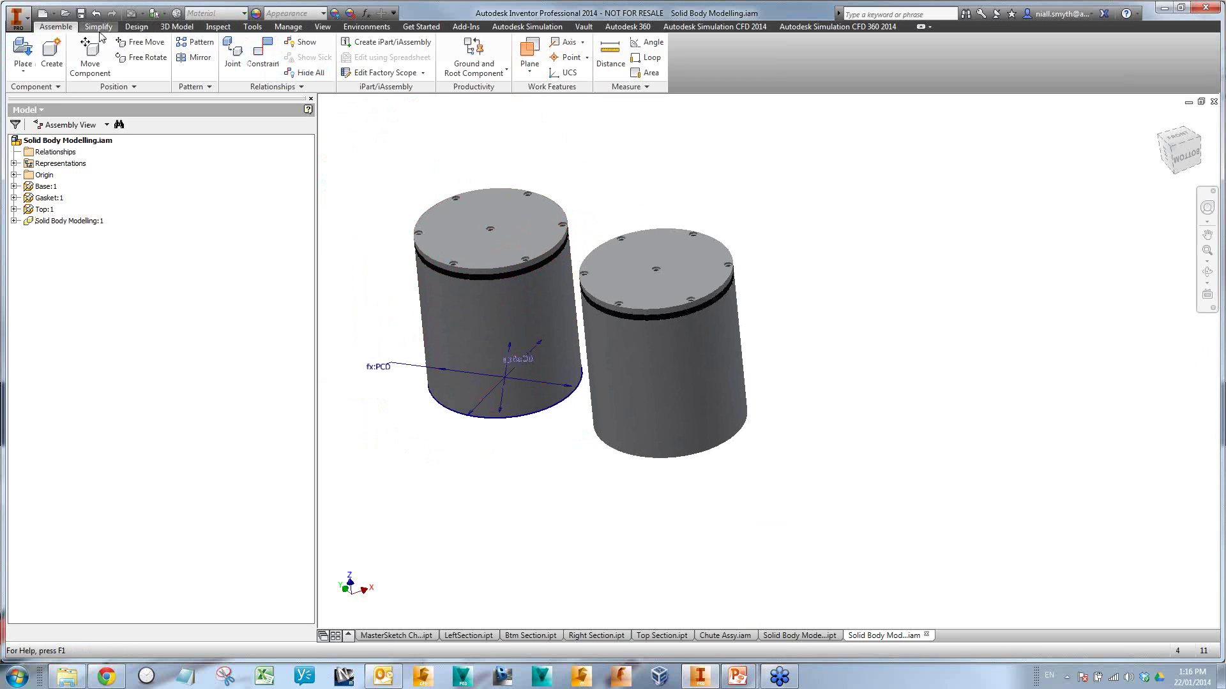
- Apply Ground and Root Component to the placed Solid Body Modelling part and turn off its visibility
left_click(485, 70)
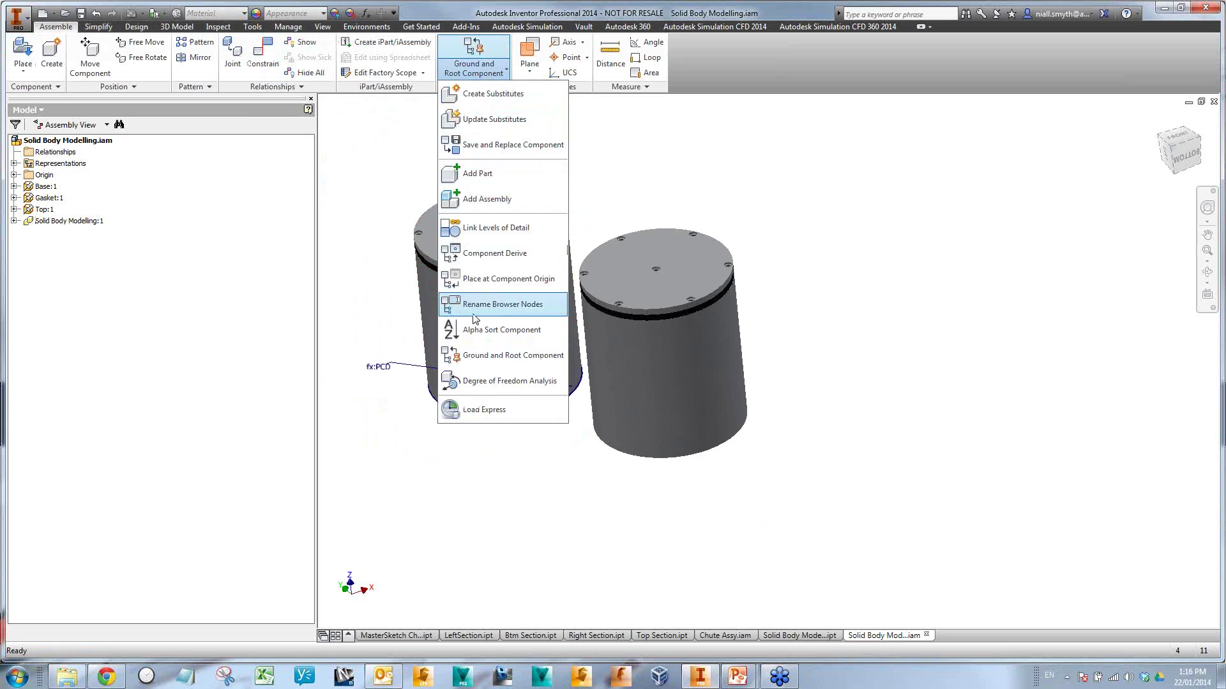
left_click(507, 356)
left_click(459, 311)
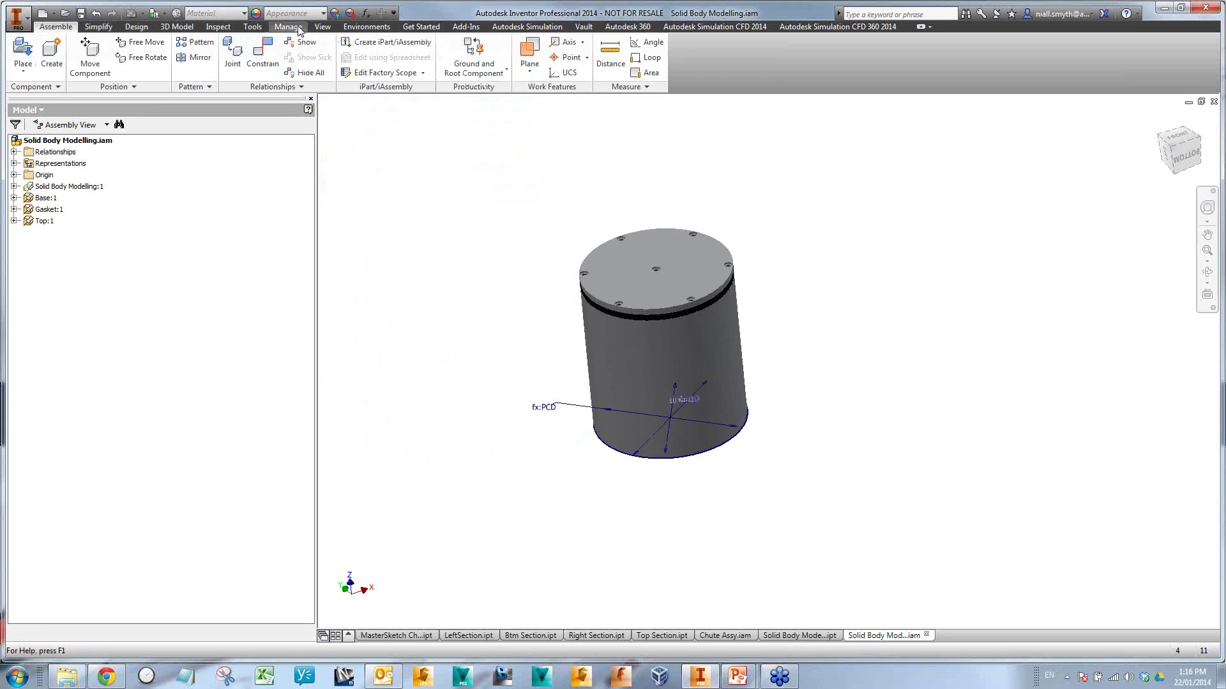
right_click(42, 187)
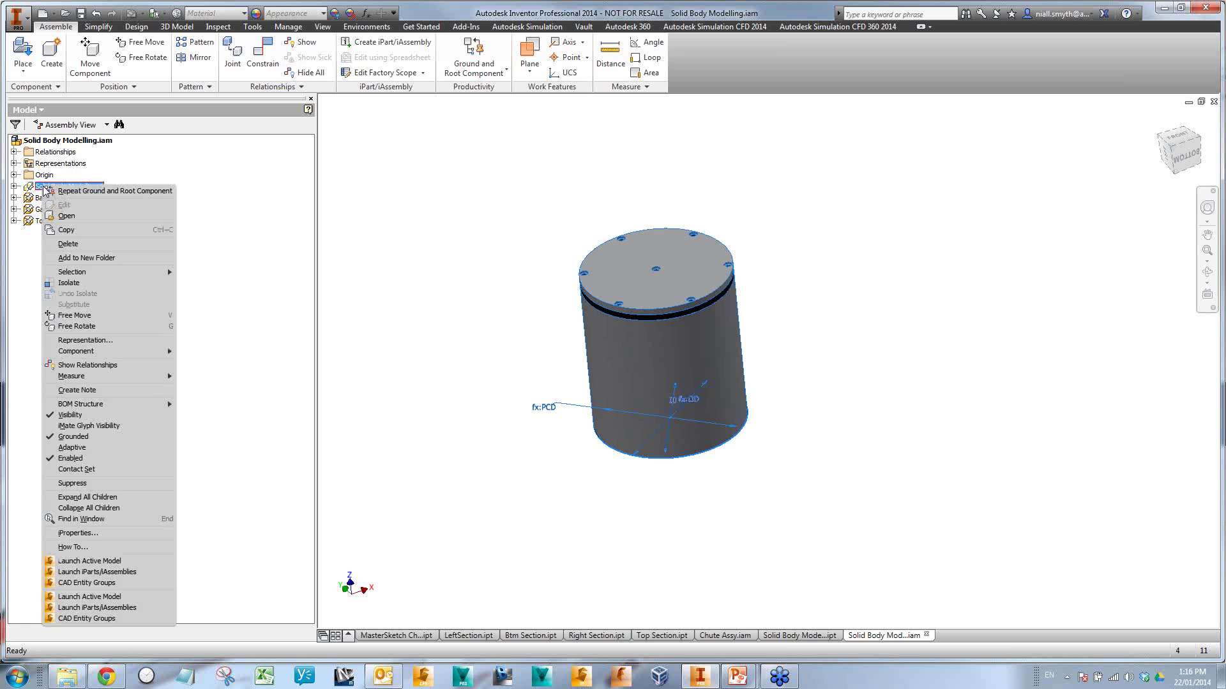
left_click(96, 426)
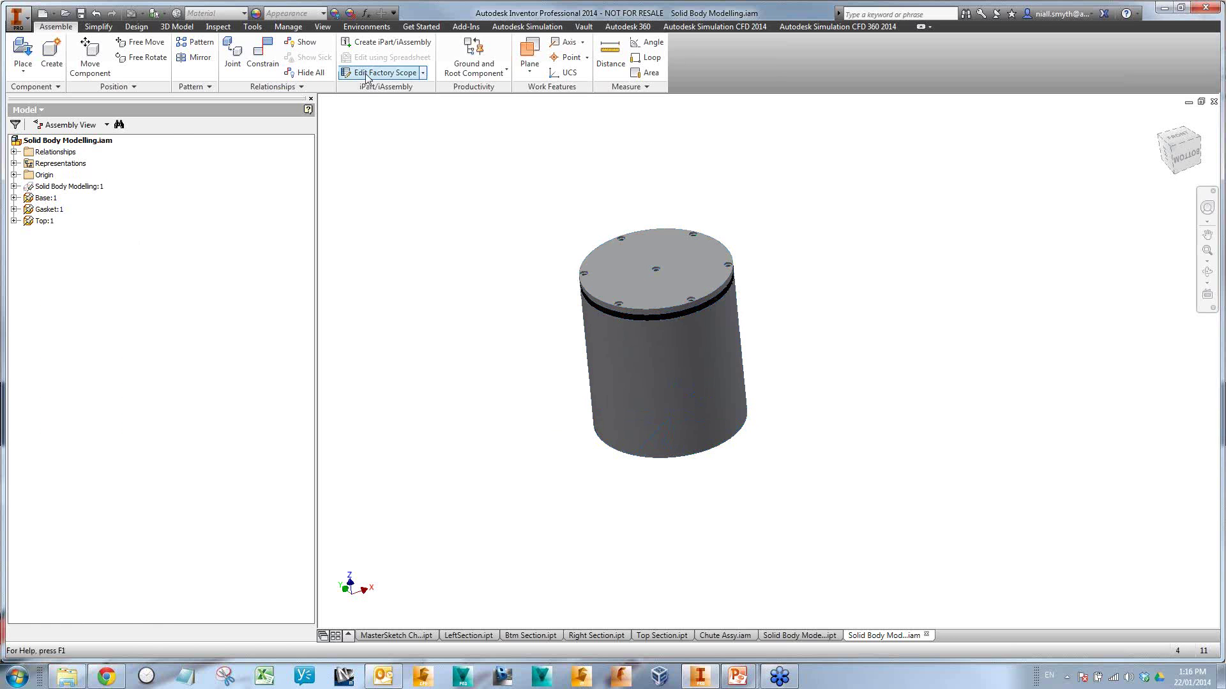
- Set the BOM structure of the Solid Body Modelling part to Reference in the assembly's bill of materials
left_click(288, 26)
left_click(129, 58)
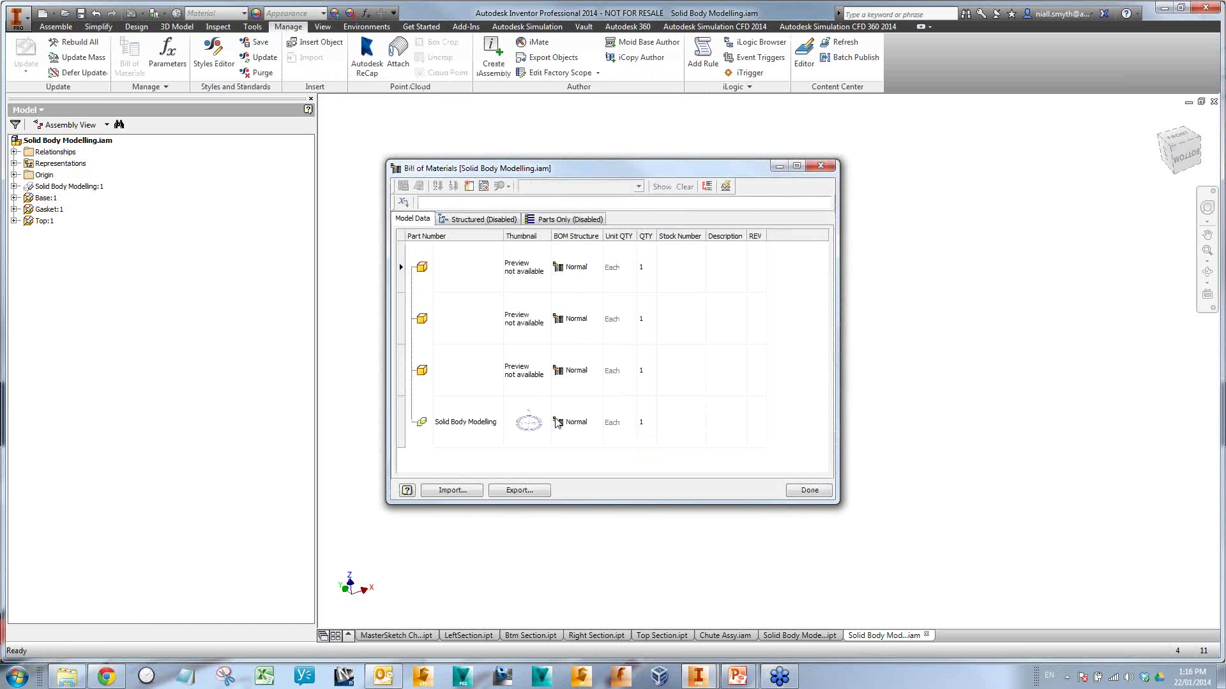
left_click(592, 430)
left_click(592, 430)
left_click(596, 422)
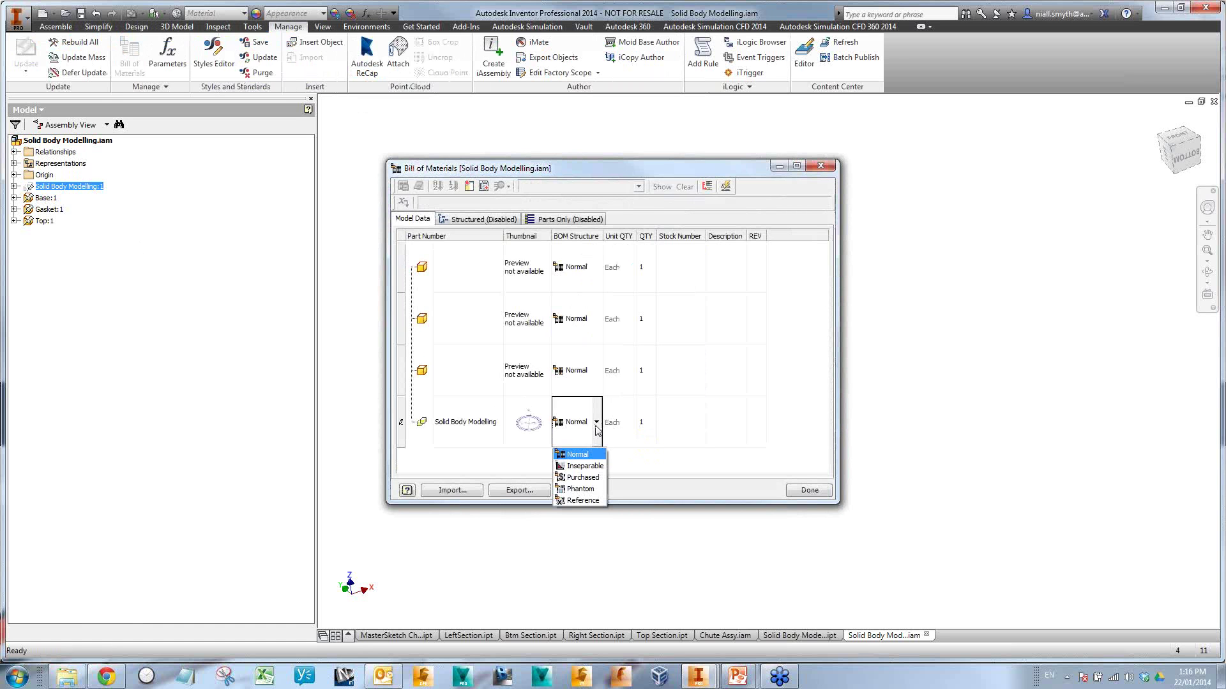
left_click(598, 501)
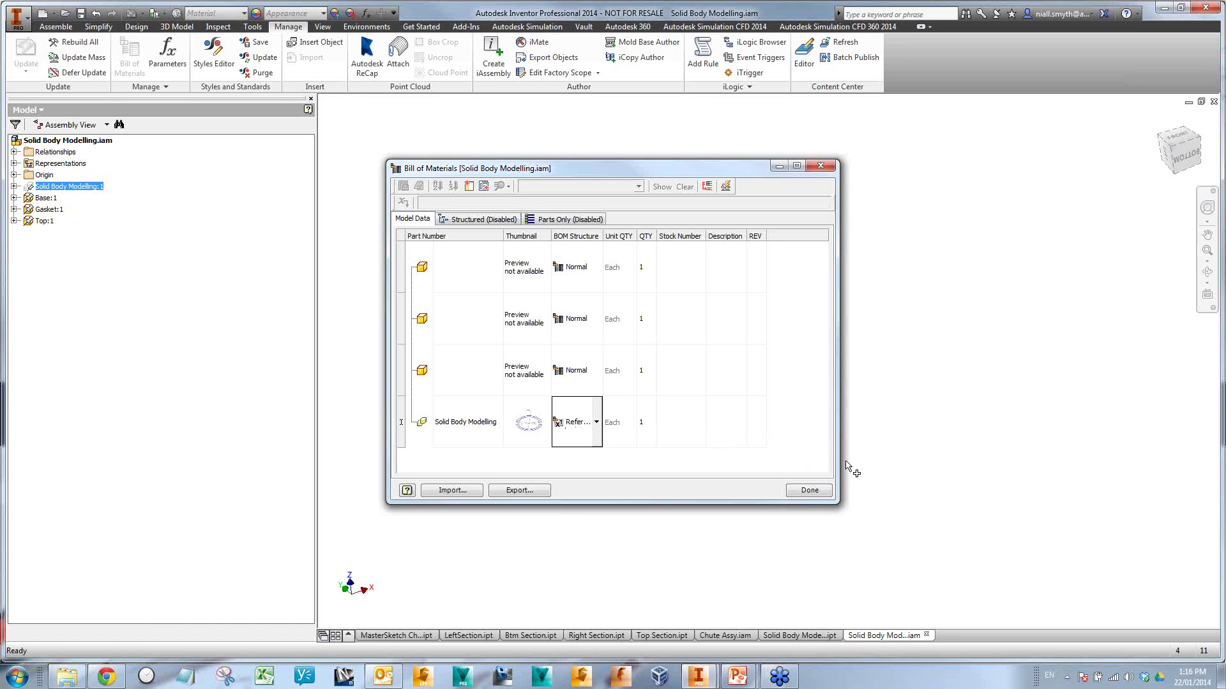
left_click(808, 490)
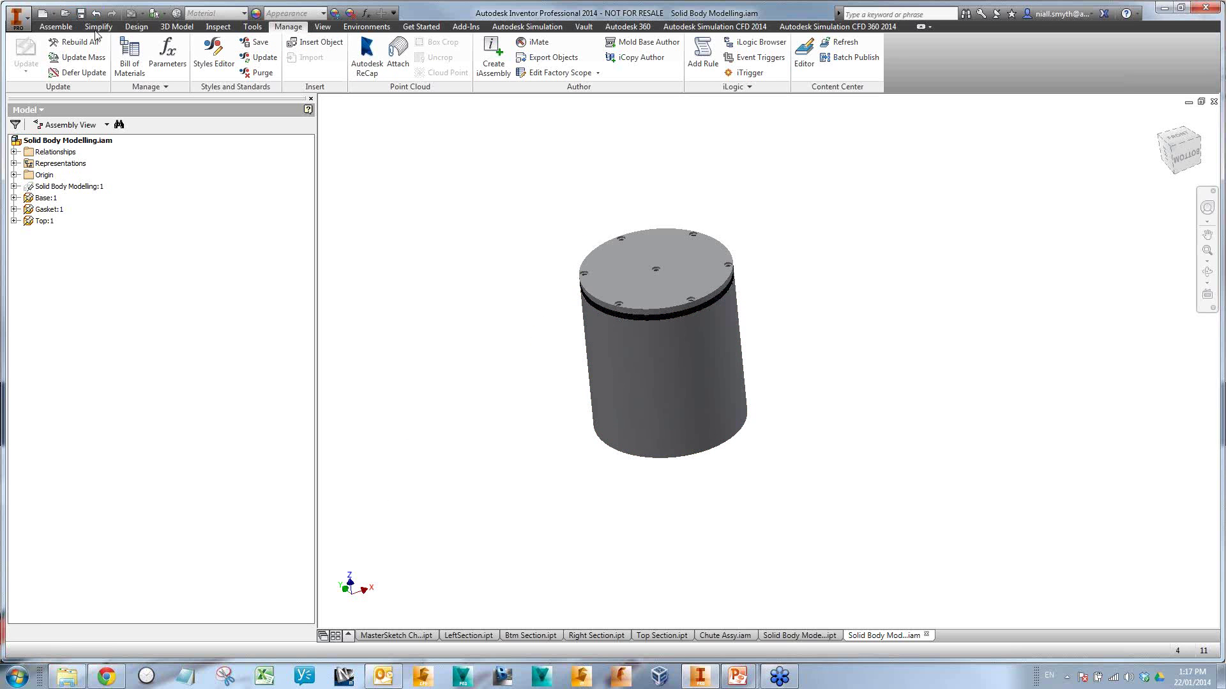
- Open Layout.ipt and start editing Sketch1, viewed squarely from the front with the long link above the rectangle
left_click(66, 14)
left_click(576, 339)
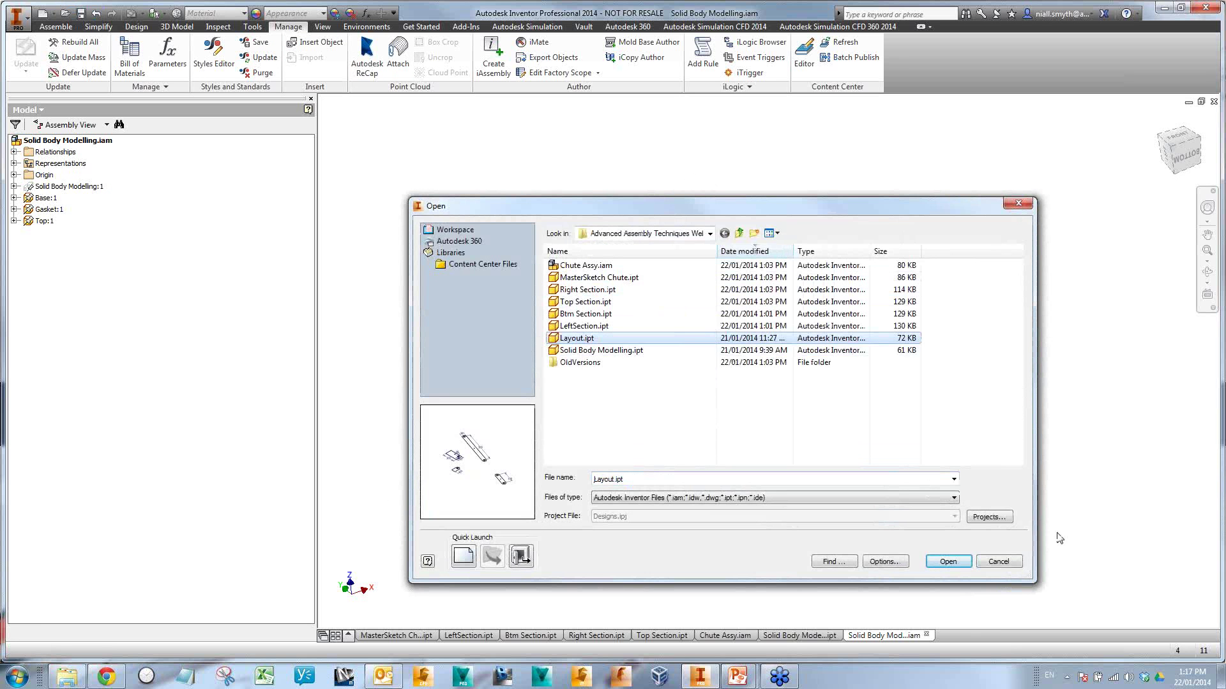
left_click(956, 561)
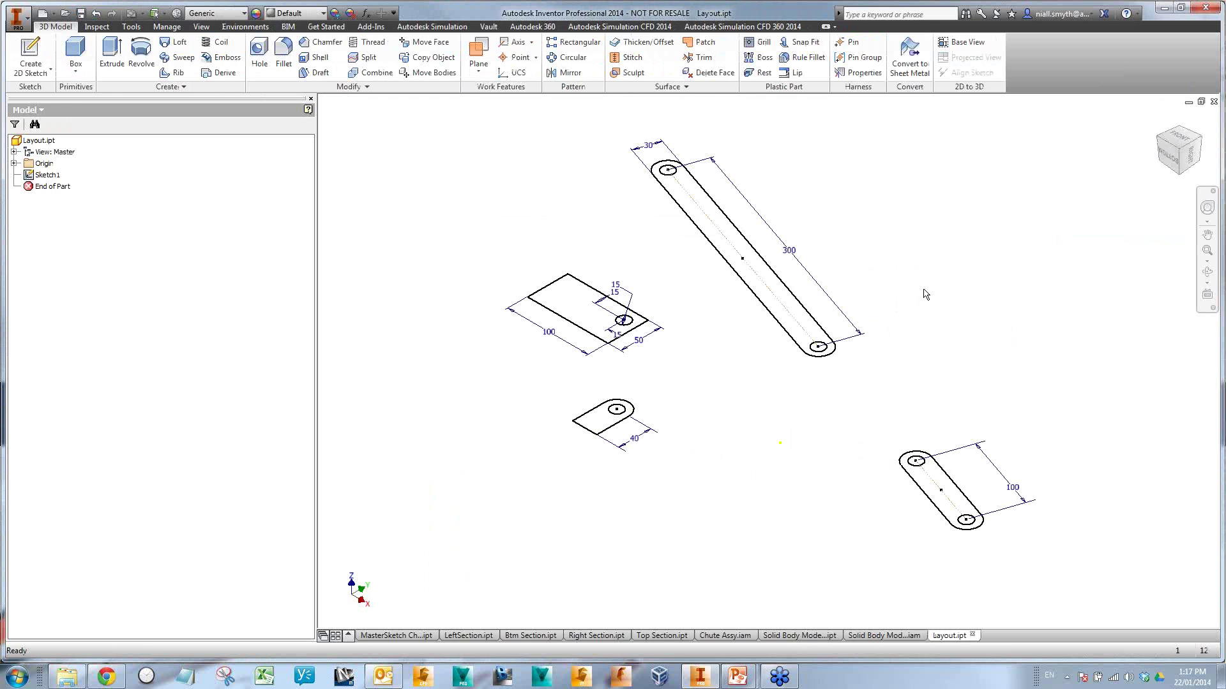
double_click(46, 174)
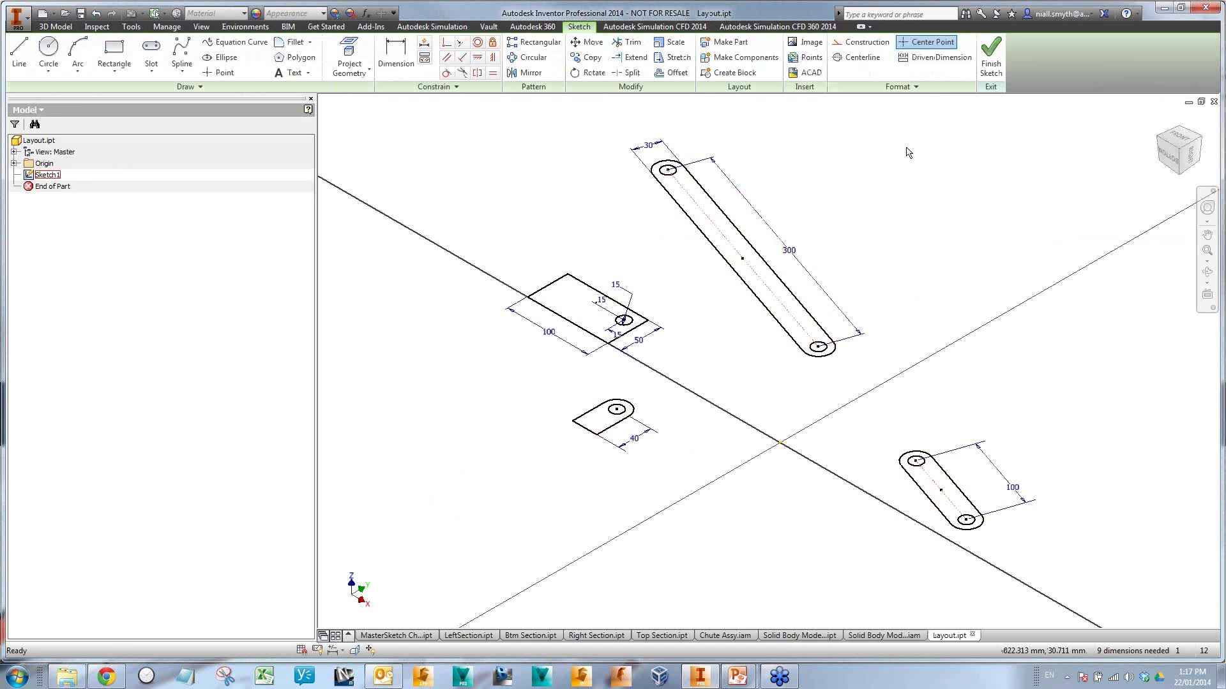
left_click(1183, 142)
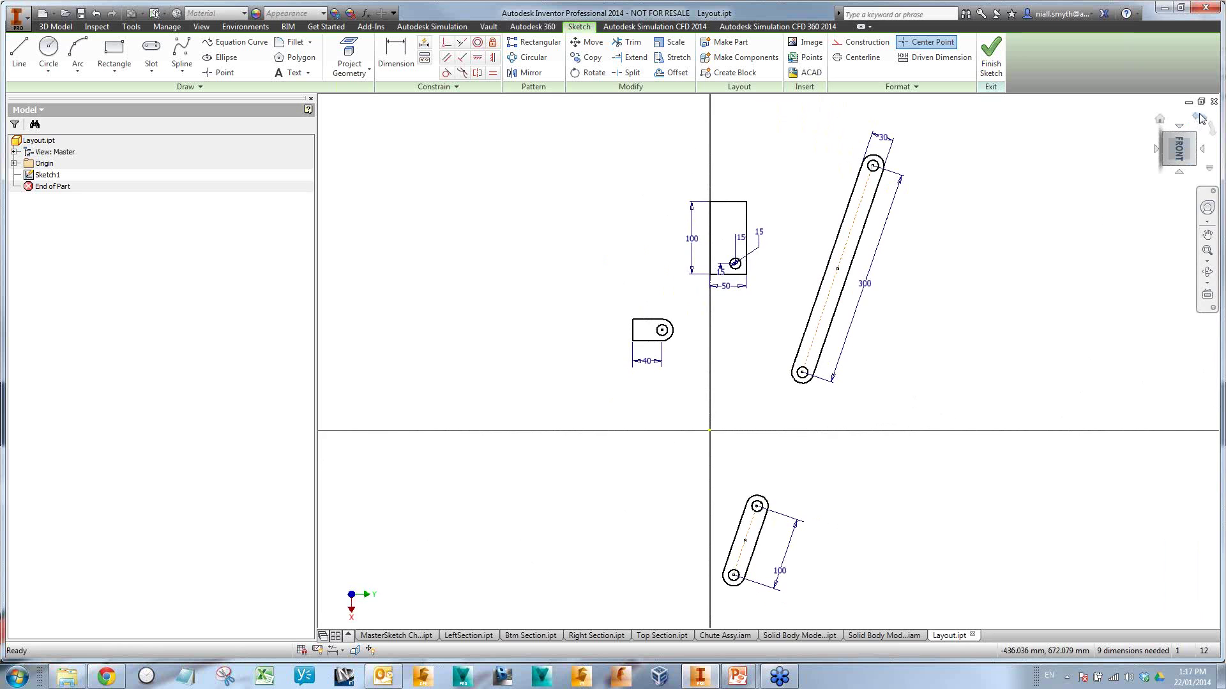
left_click(1200, 119)
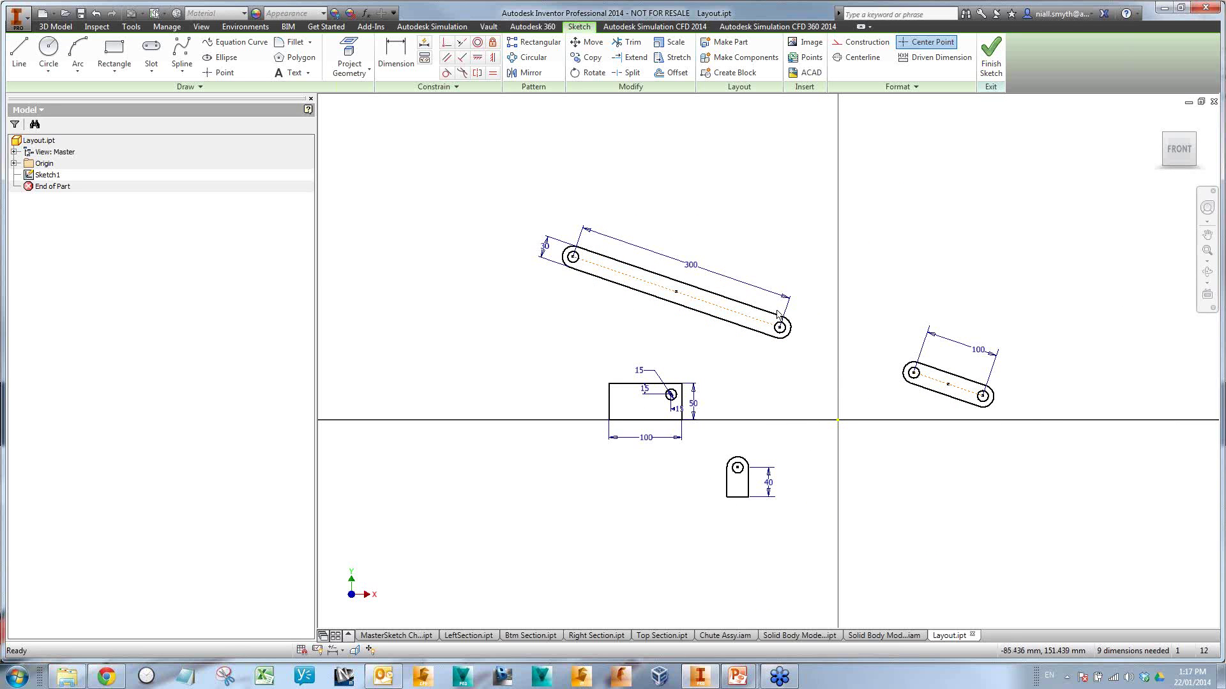
middle_click_drag(937, 336, 874, 290)
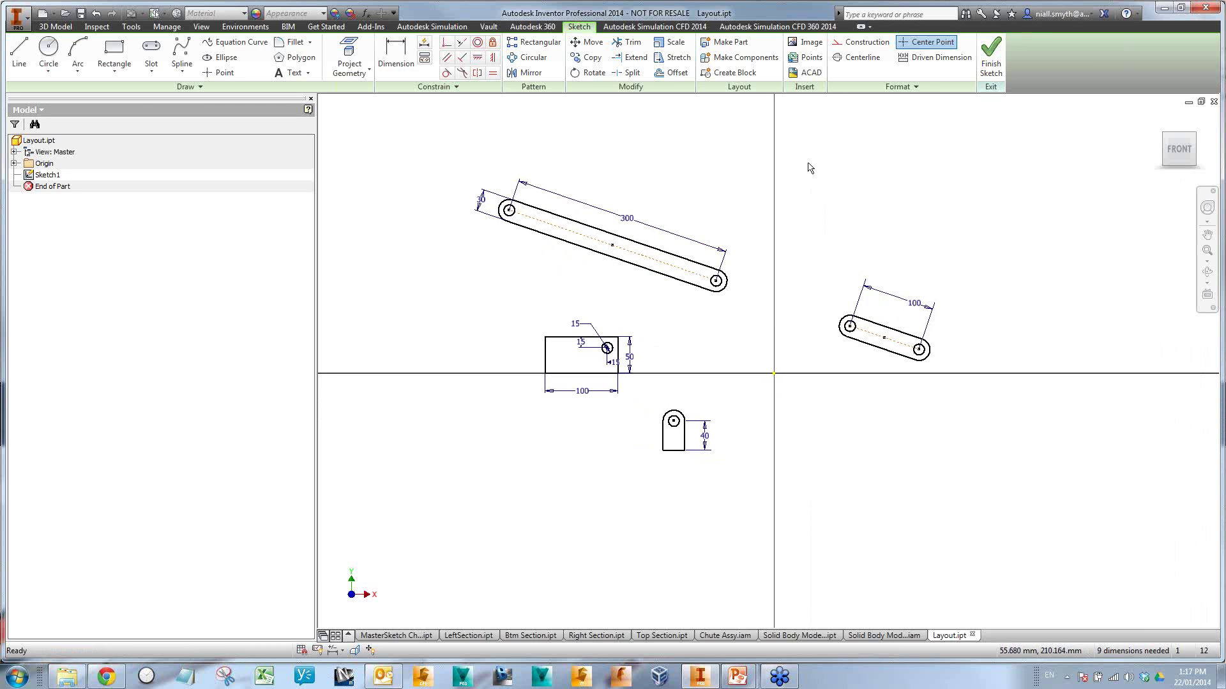
- Create a sketch block named Link1 from the 100 mm link geometry
left_click_drag(817, 233, 968, 407)
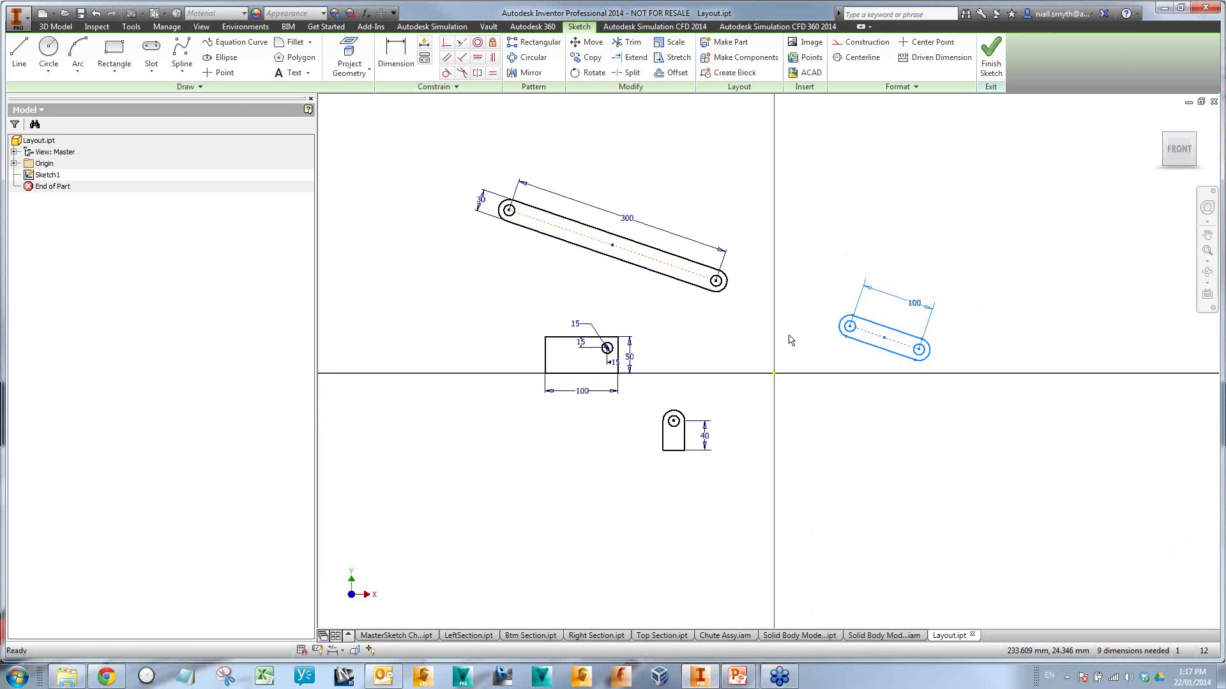
left_click(734, 72)
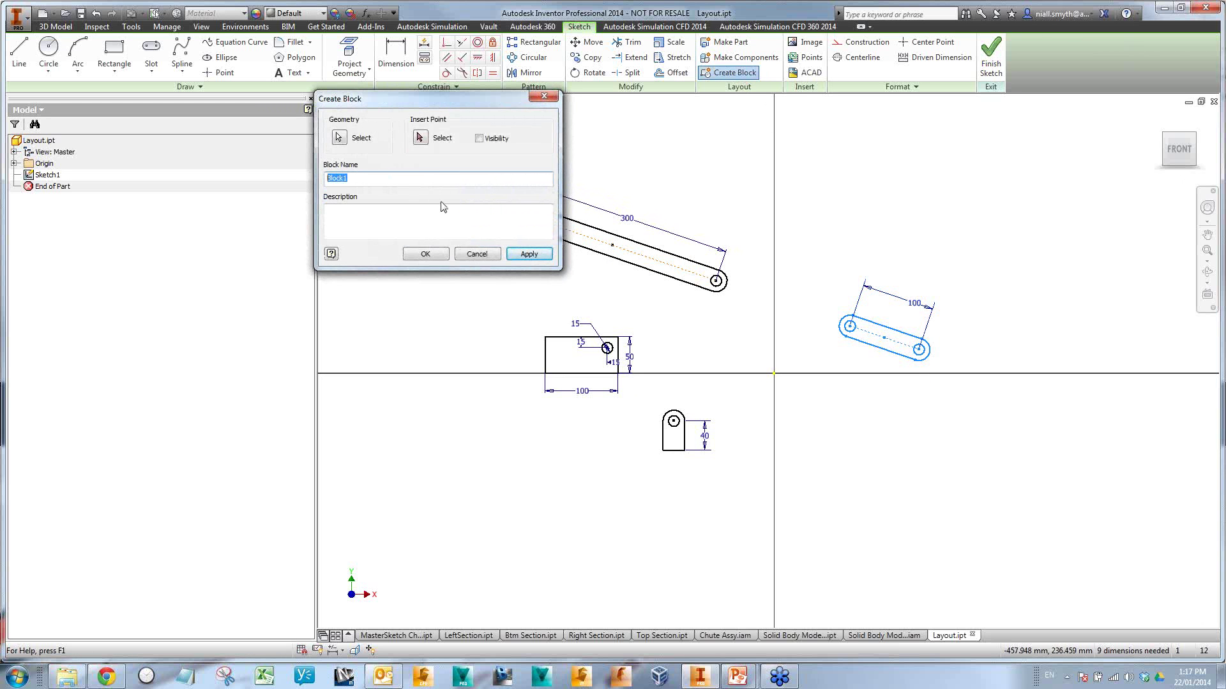
type("Link1")
left_click(524, 254)
- Create a sketch block named Mount from the round-topped bracket with the 40 mm dimension
left_click_drag(656, 404, 743, 511)
double_click(335, 181)
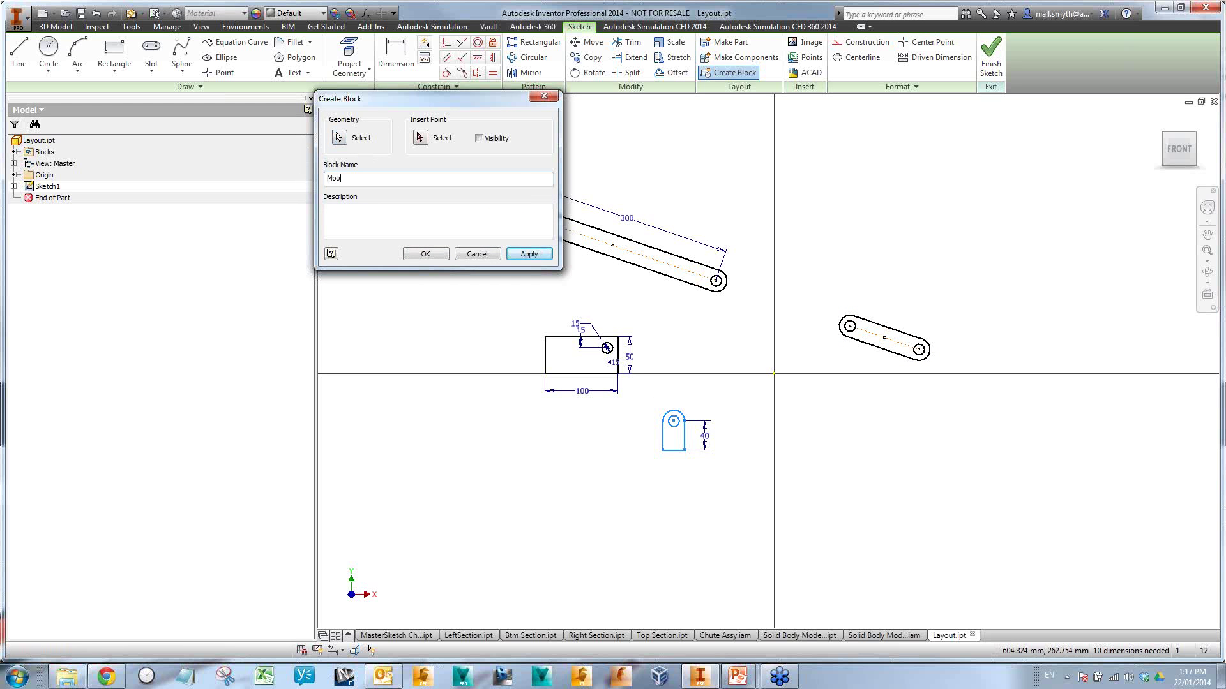
left_click(529, 253)
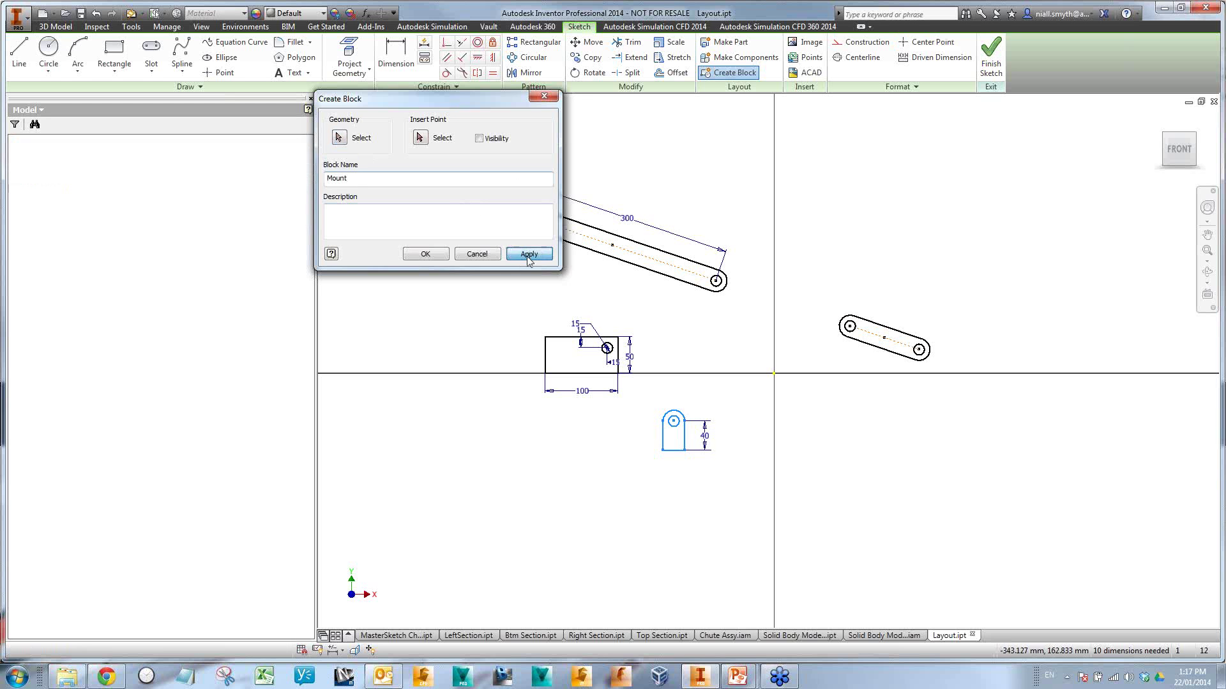
- Create a sketch block named Slider from the 100 by 50 mm rectangle and its hole
left_click_drag(651, 278, 818, 391)
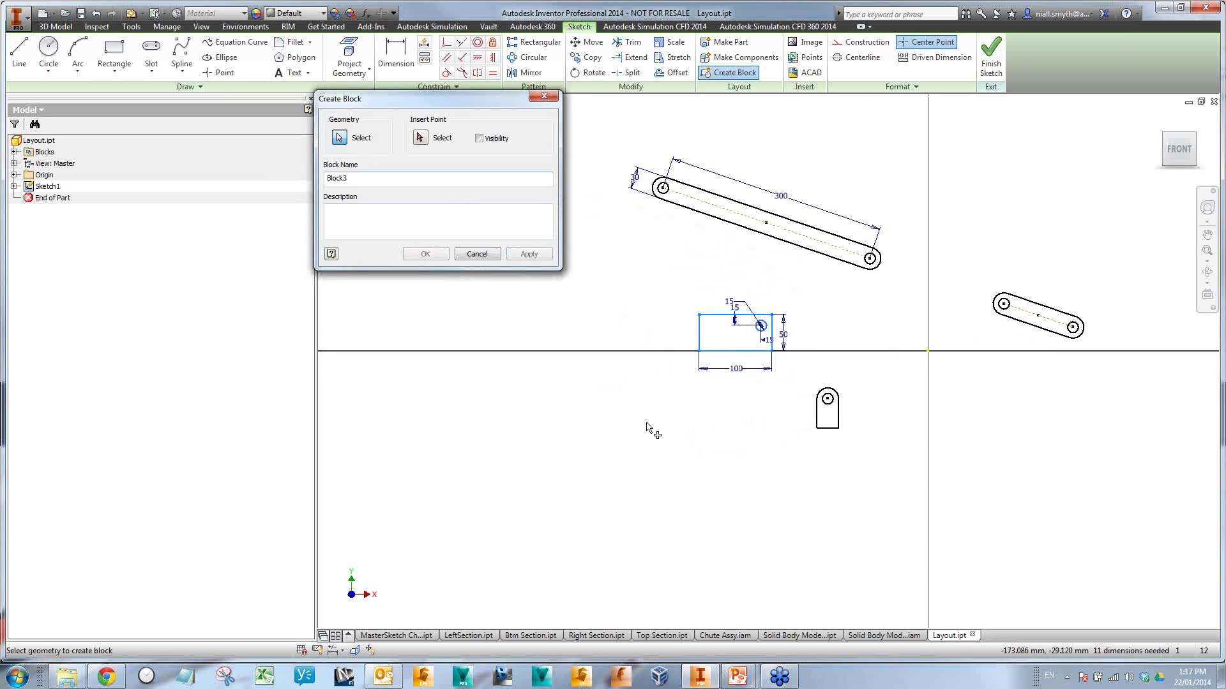
left_click(14, 152)
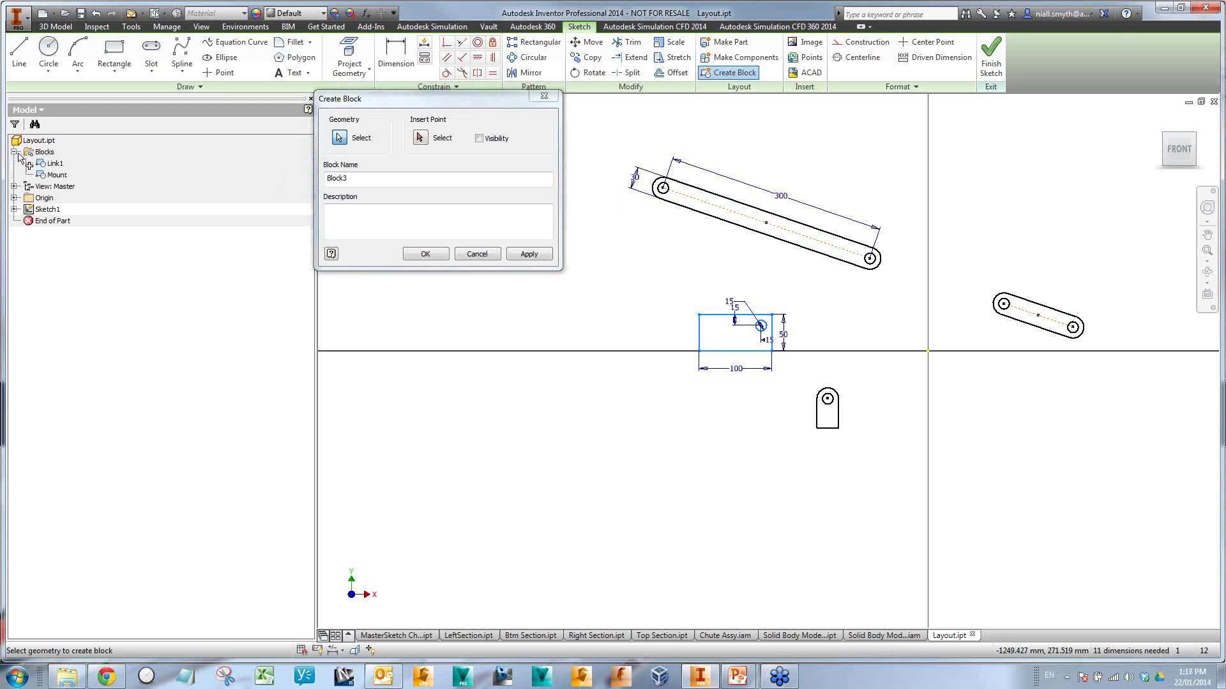
double_click(374, 179)
type("Slider")
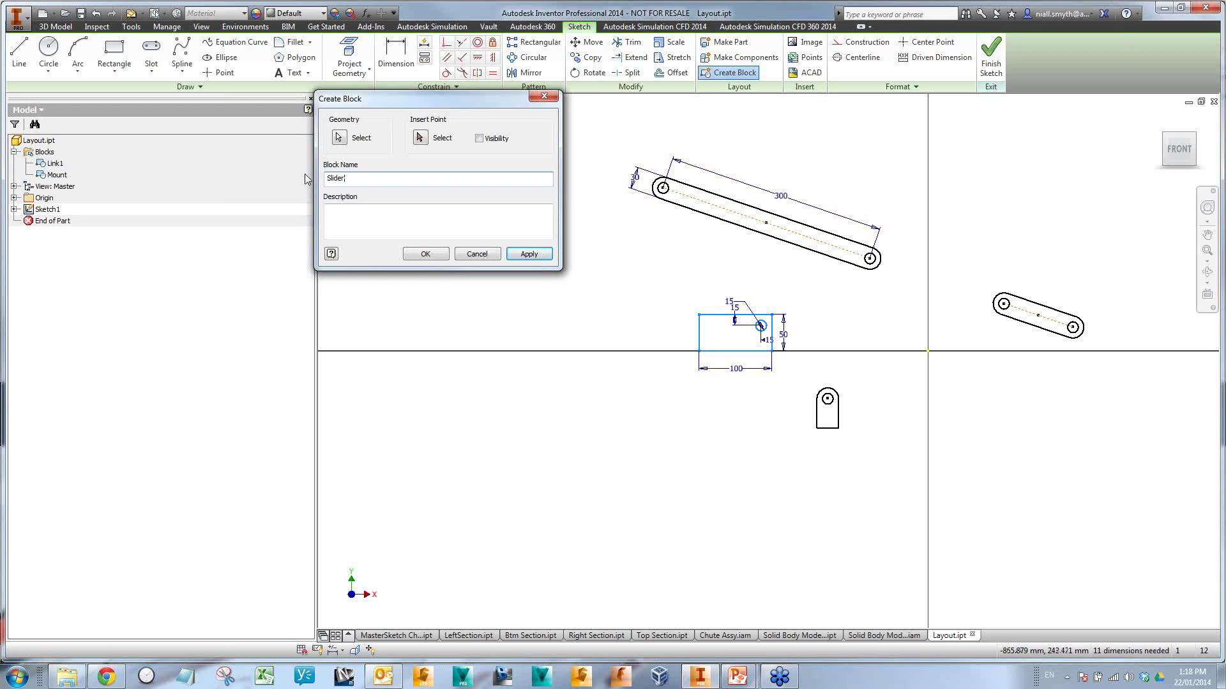
left_click(529, 254)
- Create a sketch block named Link2 from the 300 mm link geometry and end block creation
left_click_drag(769, 234, 899, 286)
left_click(357, 181)
double_click(356, 181)
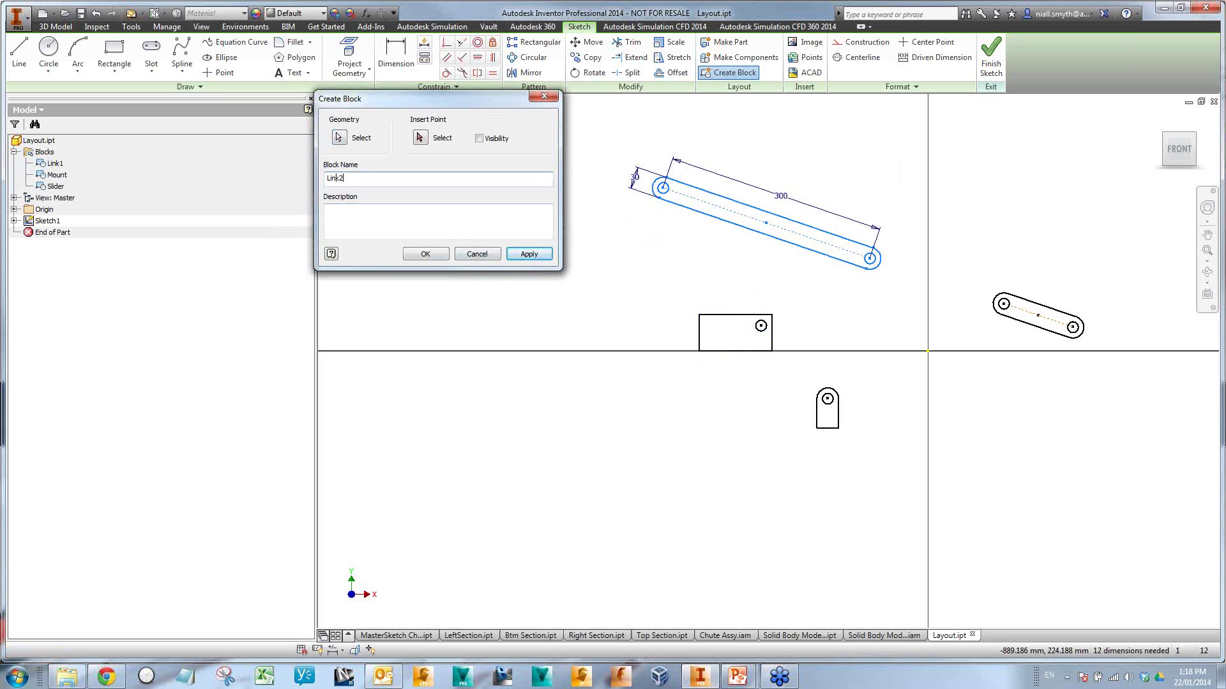
left_click(529, 253)
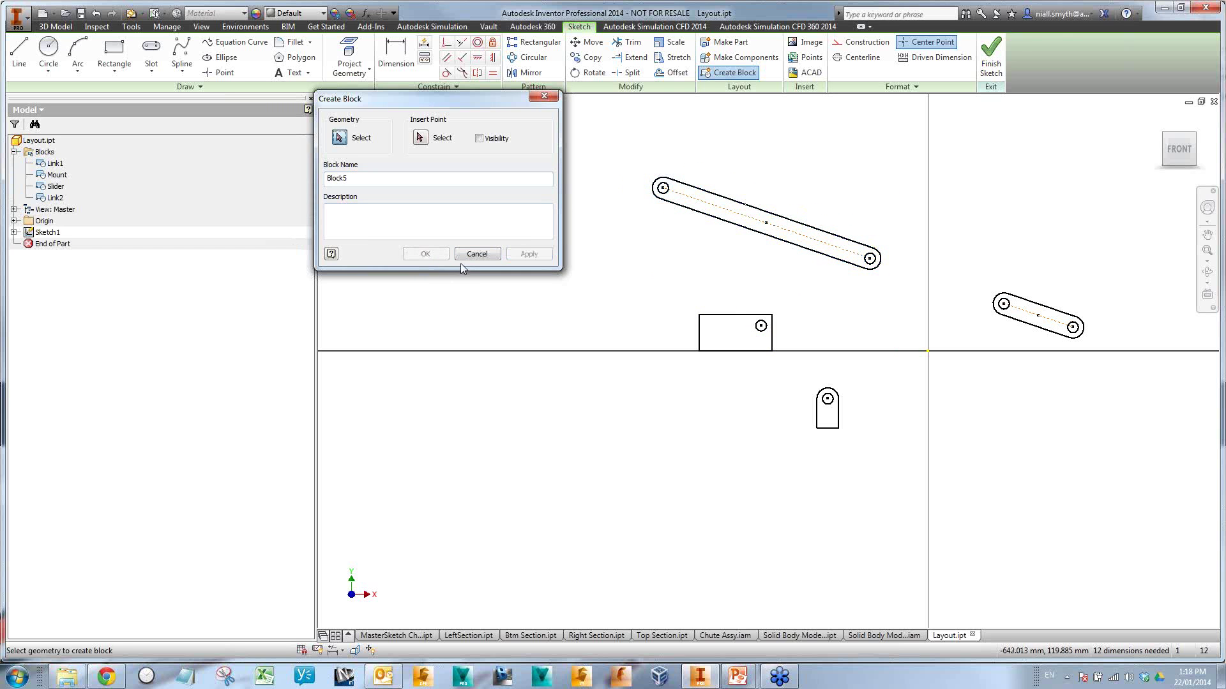
left_click(477, 254)
- Open the Link2 block for editing to examine its dimensions, and finish the block edit
middle_click_drag(911, 309, 821, 295)
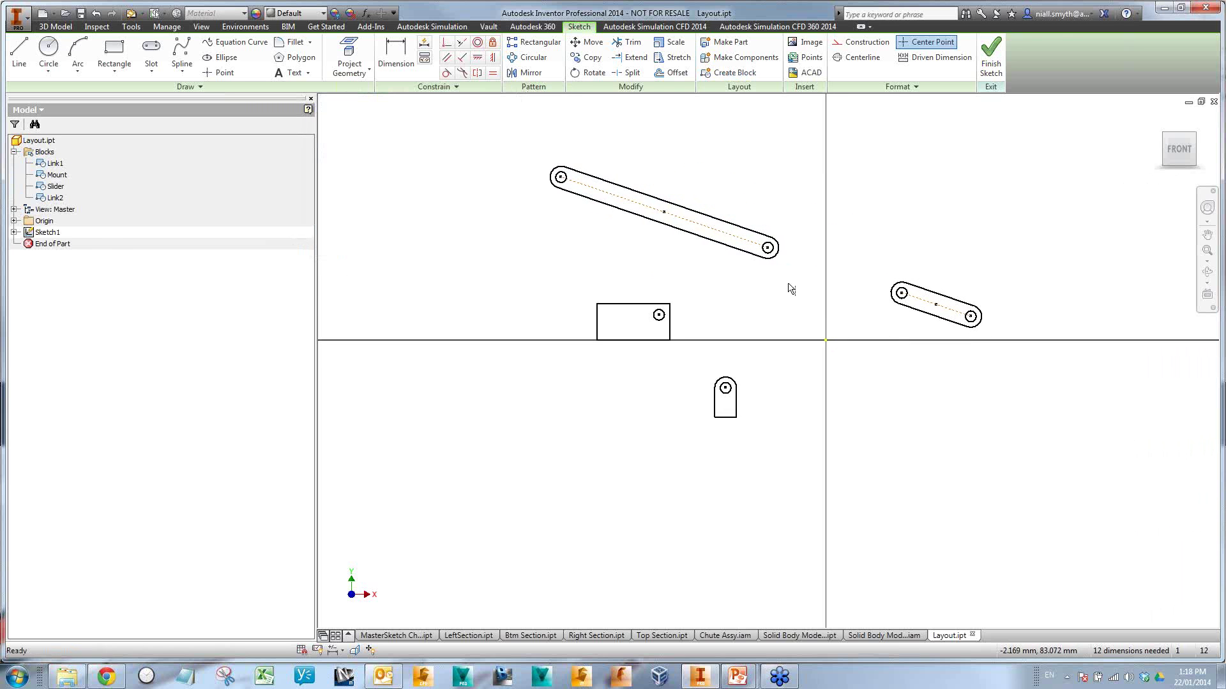
left_click(447, 42)
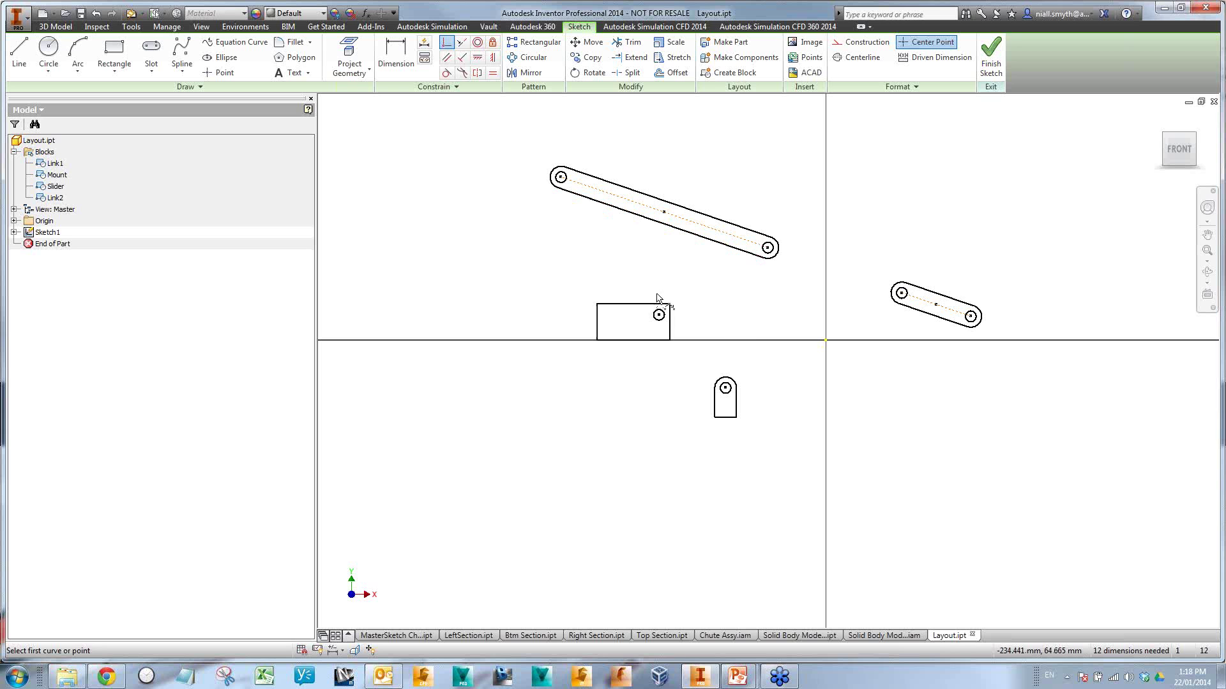
key("Escape")
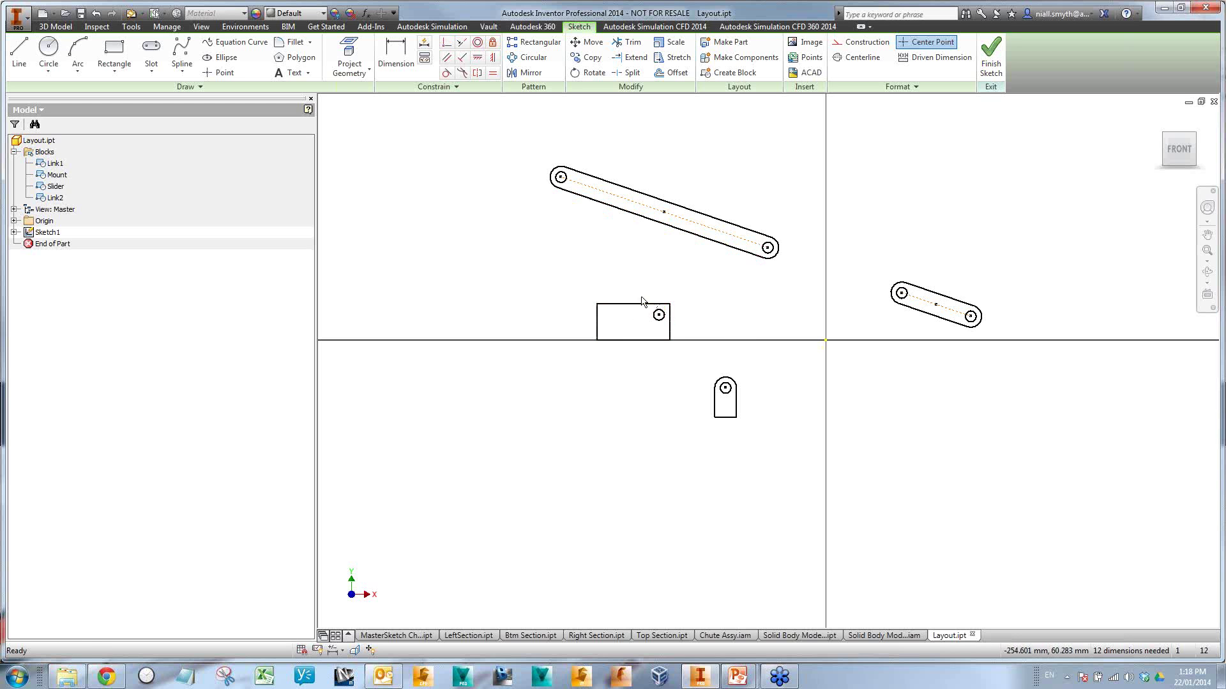
left_click(626, 306)
left_click(728, 254)
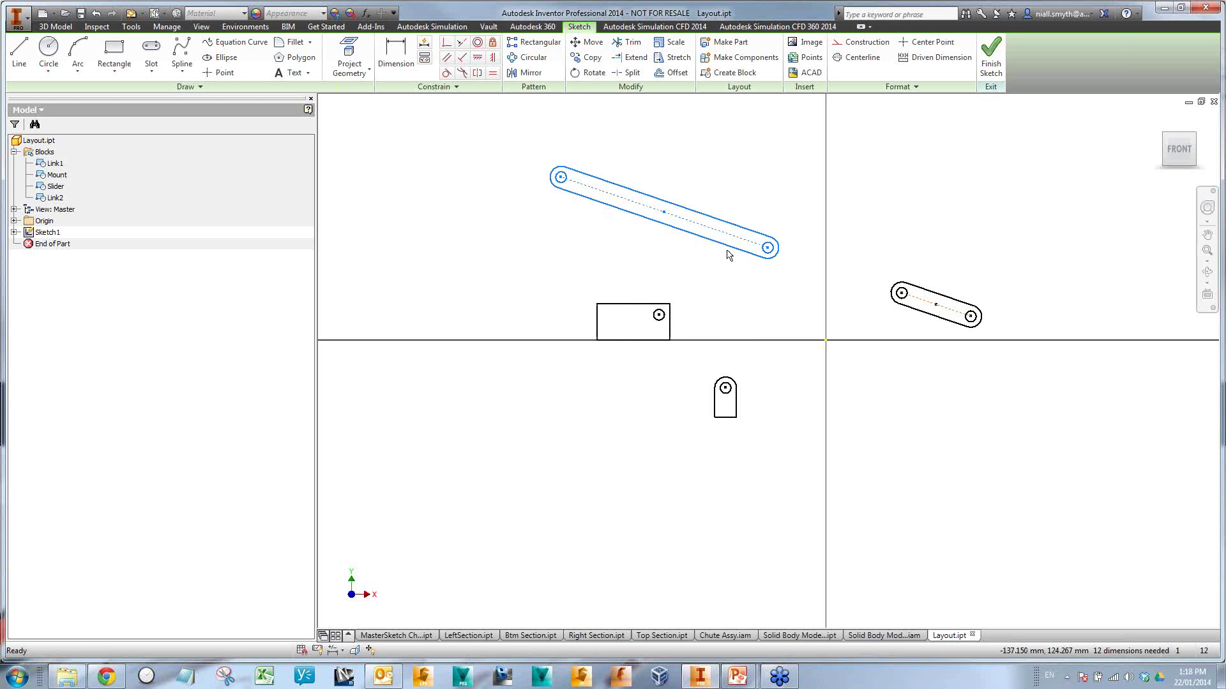
double_click(721, 248)
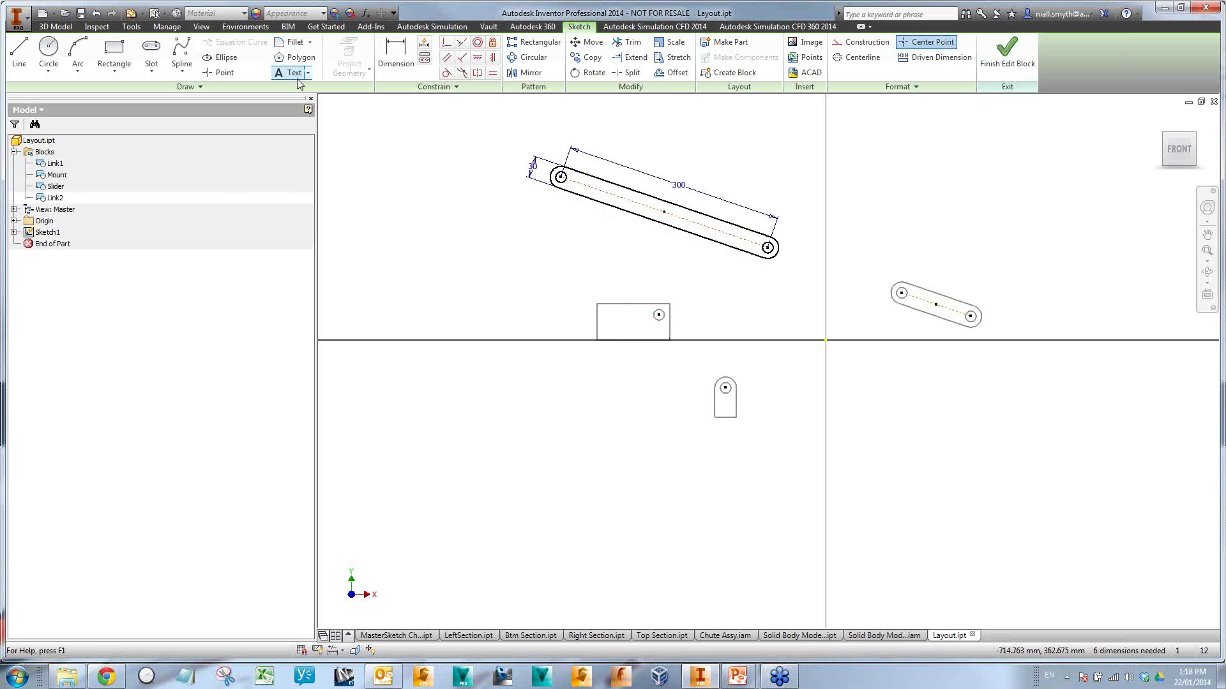
left_click(1006, 52)
- Try inserting extra instances of the Mount, Slider and Link2 blocks beside the original geometry, and delete these copies
left_click(55, 175)
left_click(55, 175)
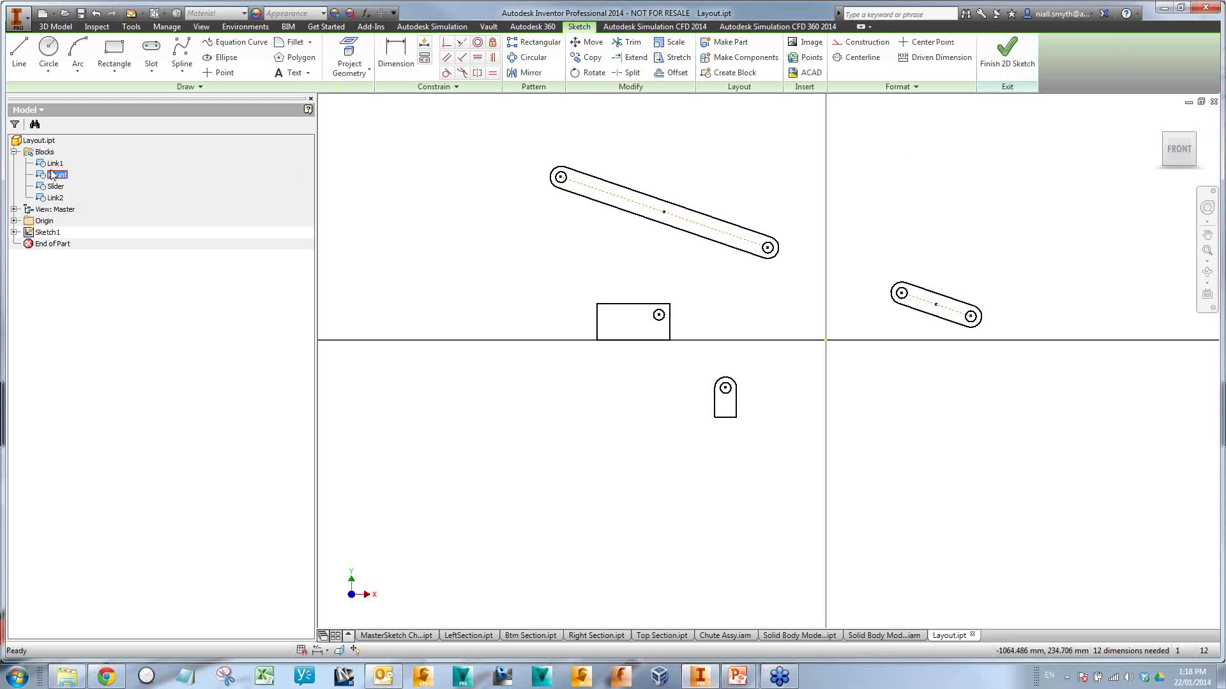
left_click_drag(43, 179, 413, 241)
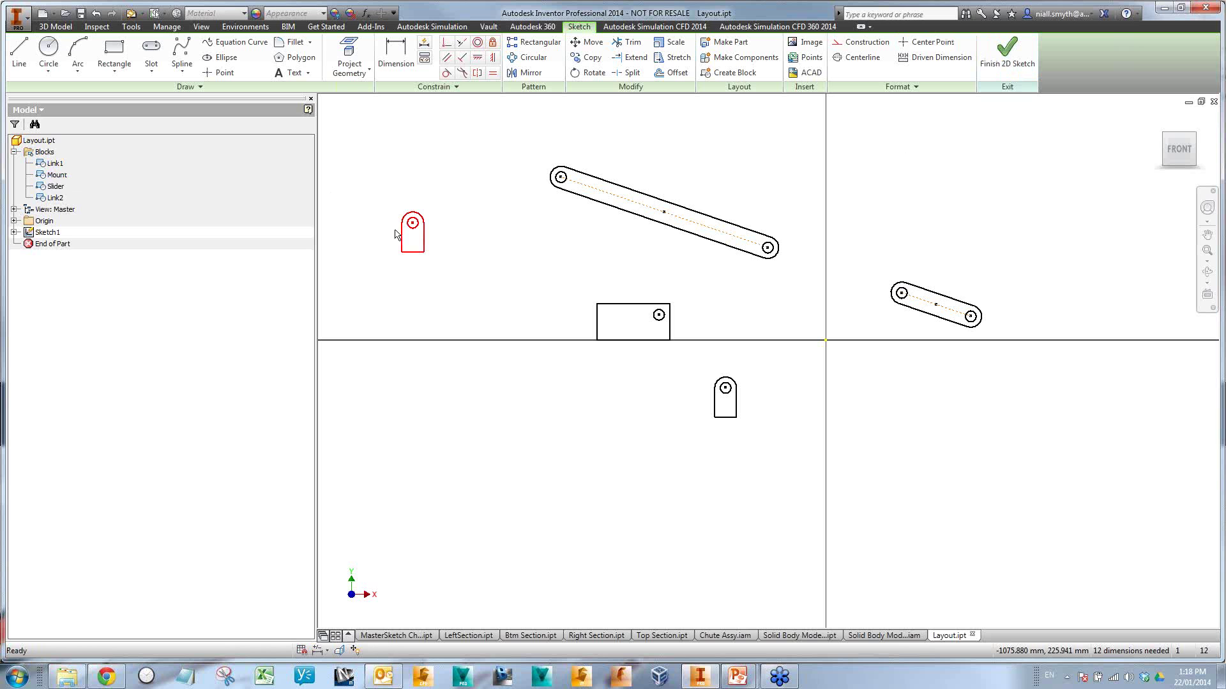
left_click_drag(51, 191, 407, 187)
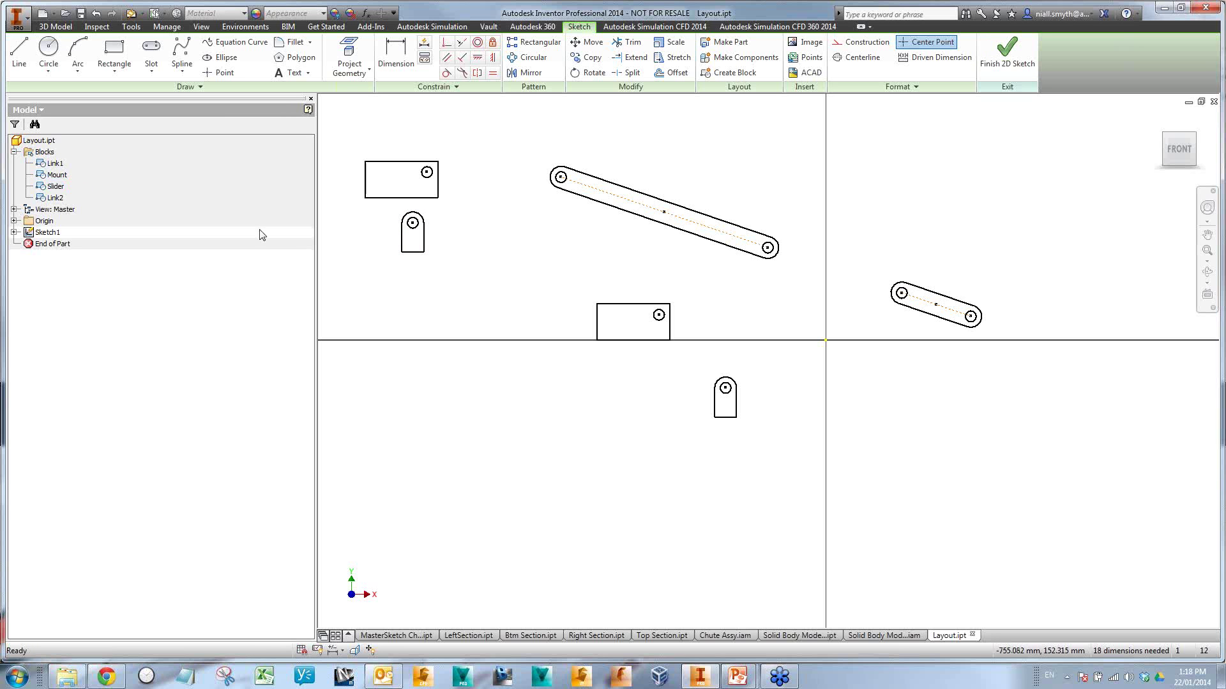
left_click_drag(374, 302, 419, 321)
left_click_drag(56, 197, 422, 416)
scroll(579, 490, "down", 3)
middle_click_drag(581, 490, 669, 447)
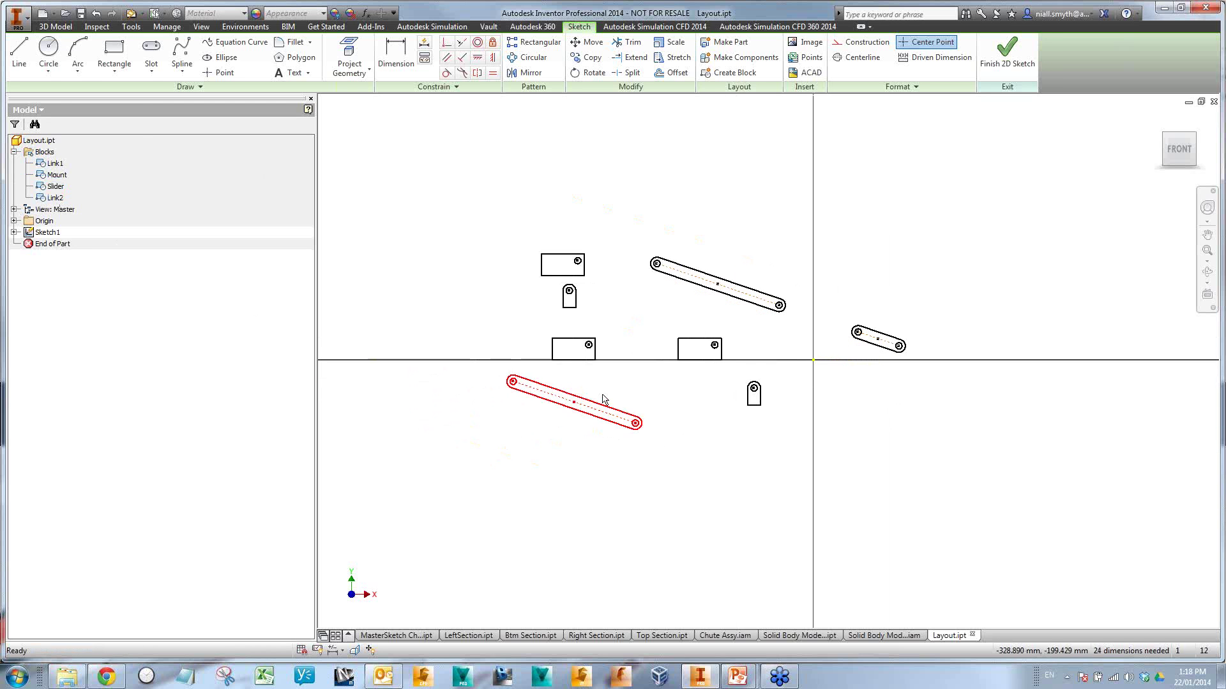
left_click_drag(409, 194, 653, 473)
key("Delete")
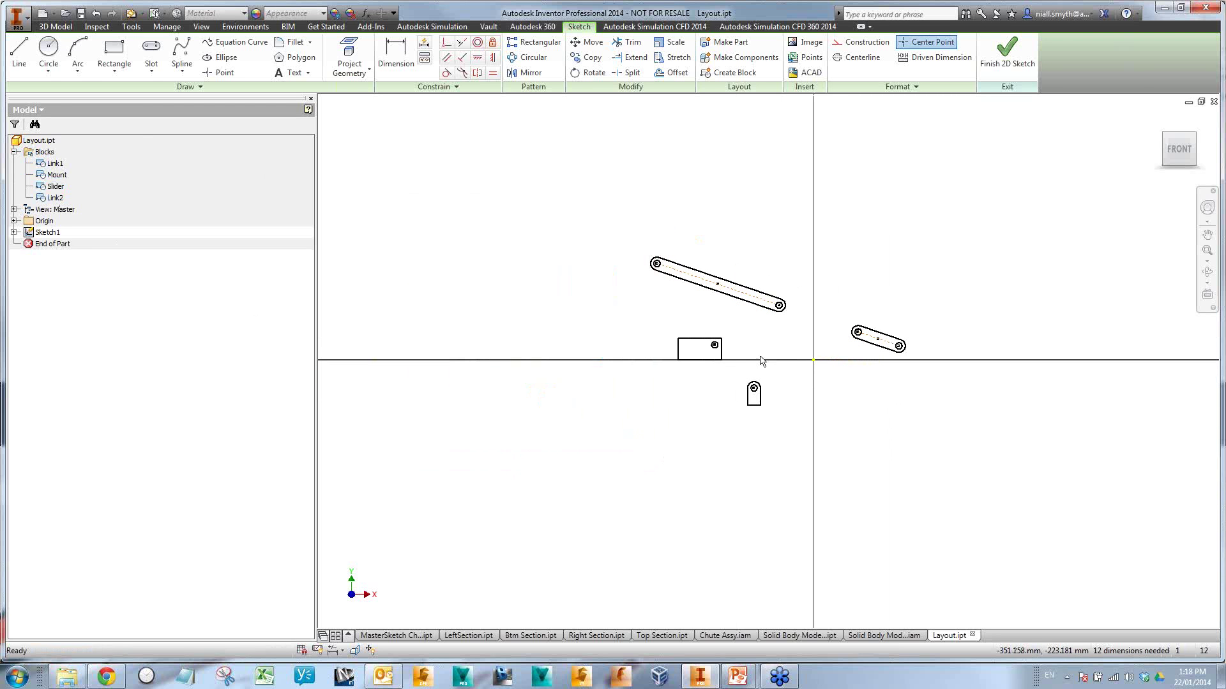
- Make the midpoint of the Mount block's base coincident with the sketch origin
scroll(841, 427, "up", 2)
middle_click_drag(841, 419, 755, 482)
scroll(755, 482, "down", 2)
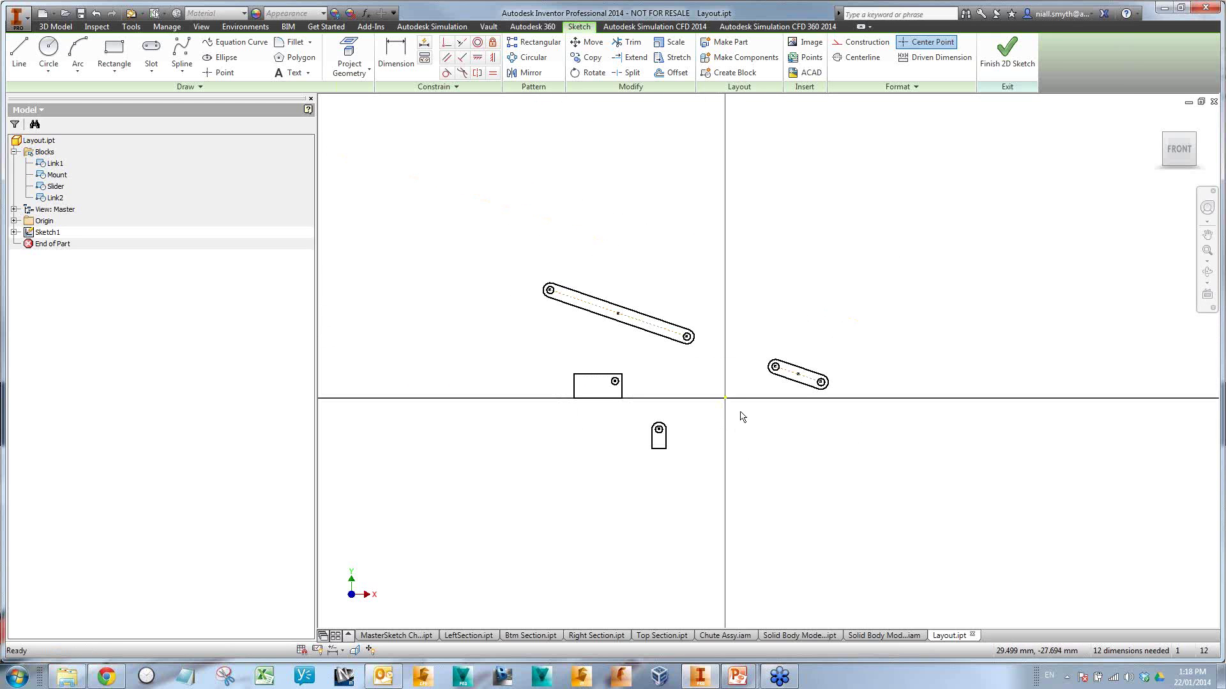
left_click(447, 42)
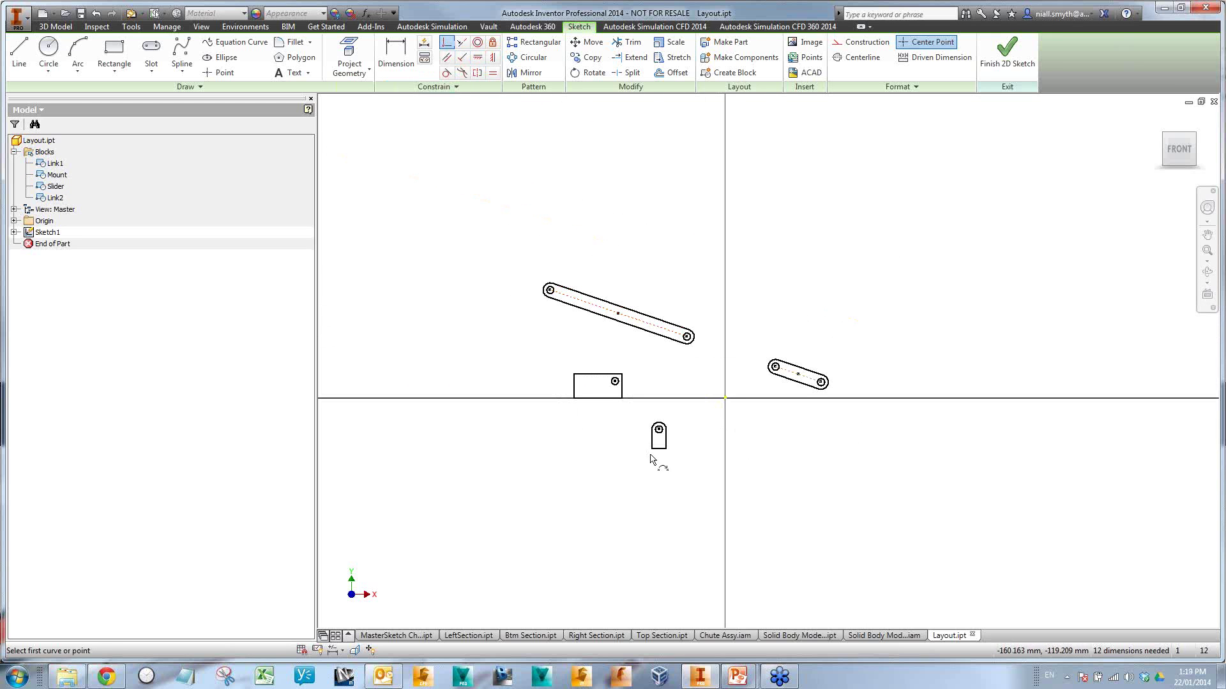
left_click(658, 449)
left_click(725, 398)
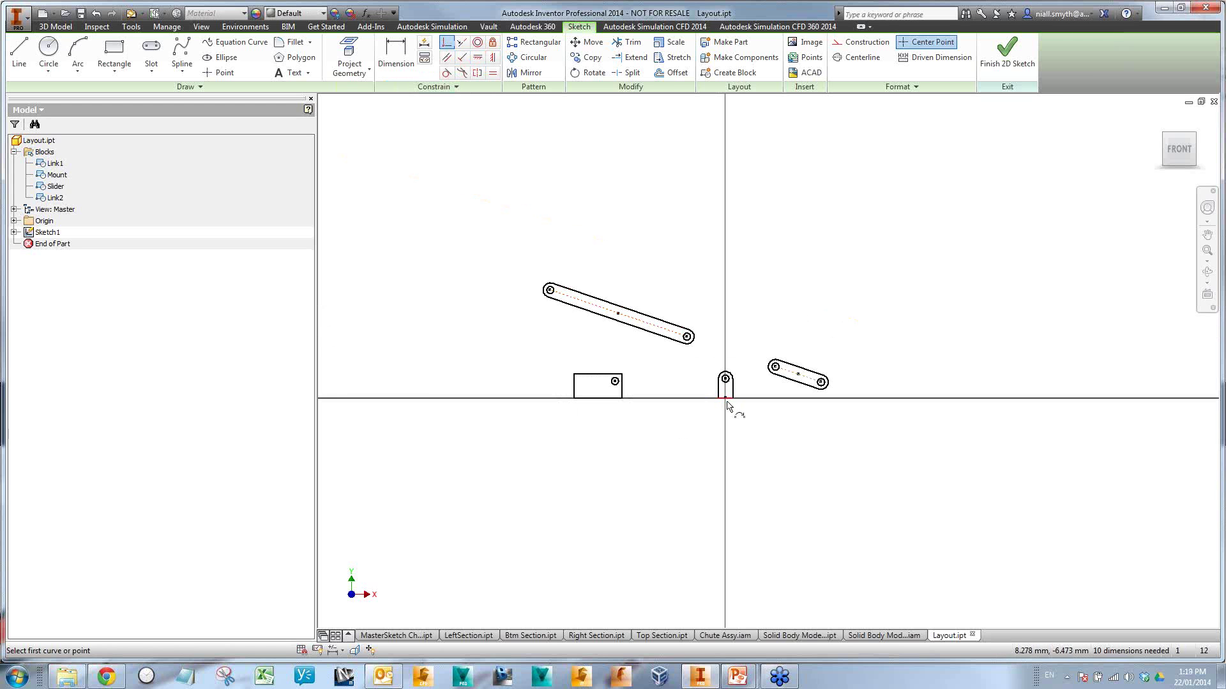
- Add coincident constraints joining one end of Link1 to the Mount's hole centre and its other end to the lower end of Link2
scroll(727, 403, "up", 3)
scroll(726, 404, "down", 2)
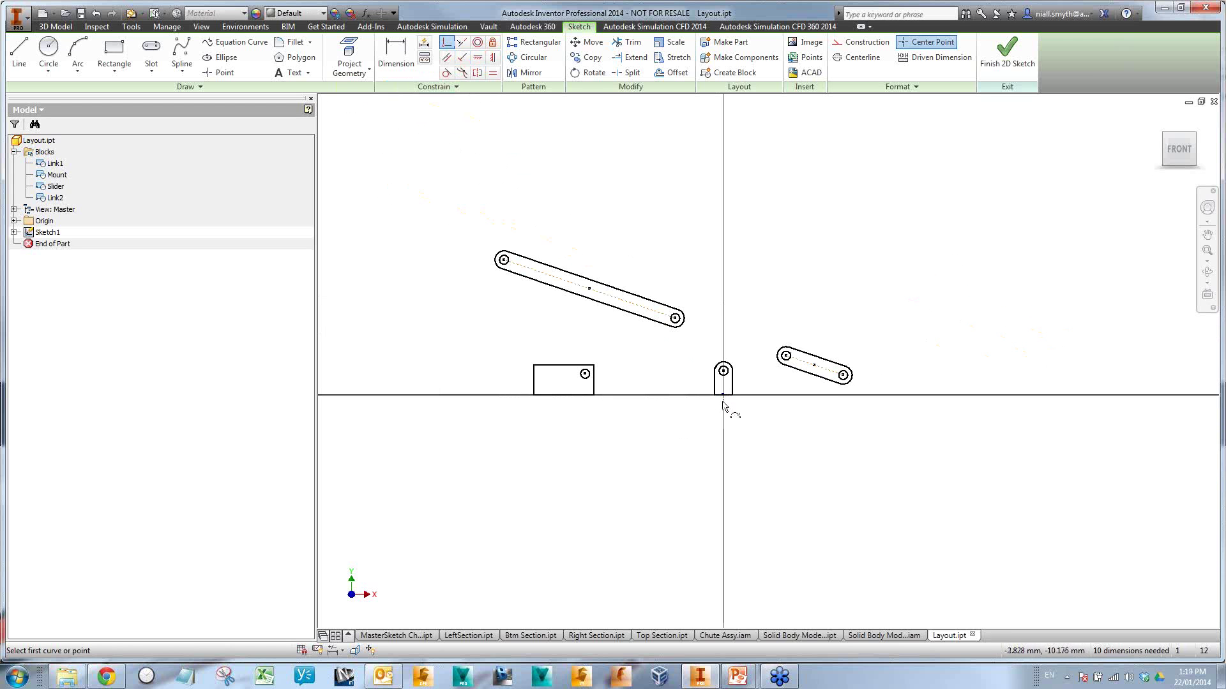
left_click(843, 376)
left_click(726, 373)
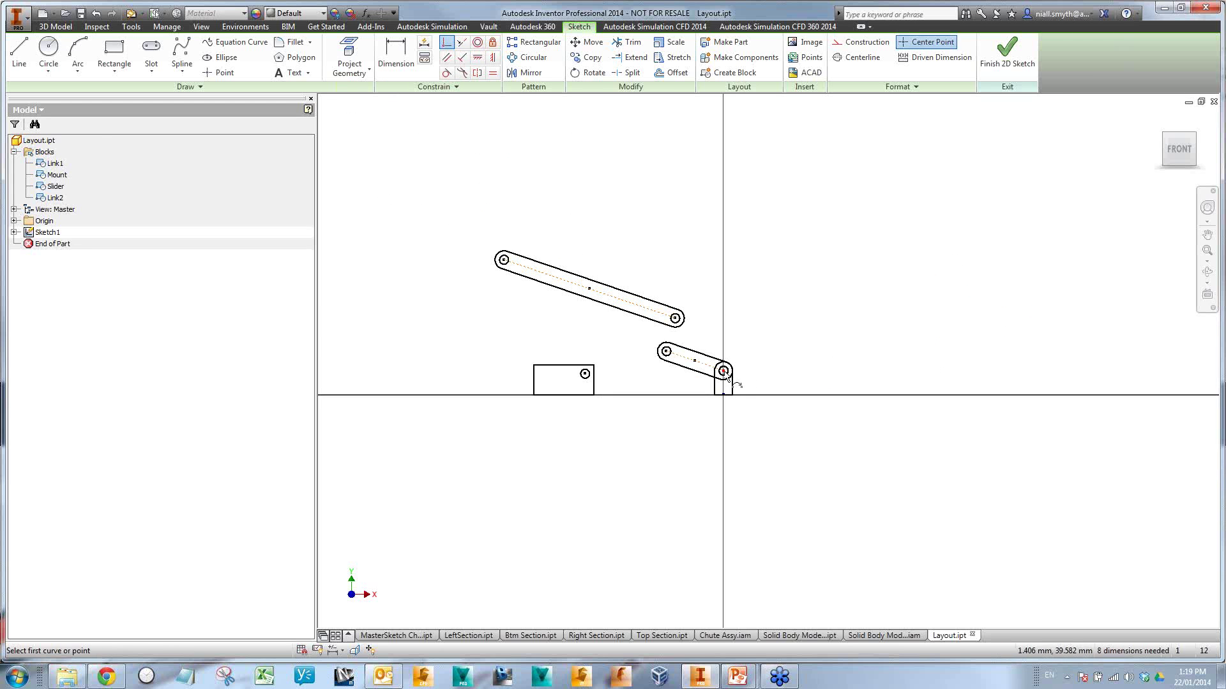
left_click(674, 358)
left_click(675, 319)
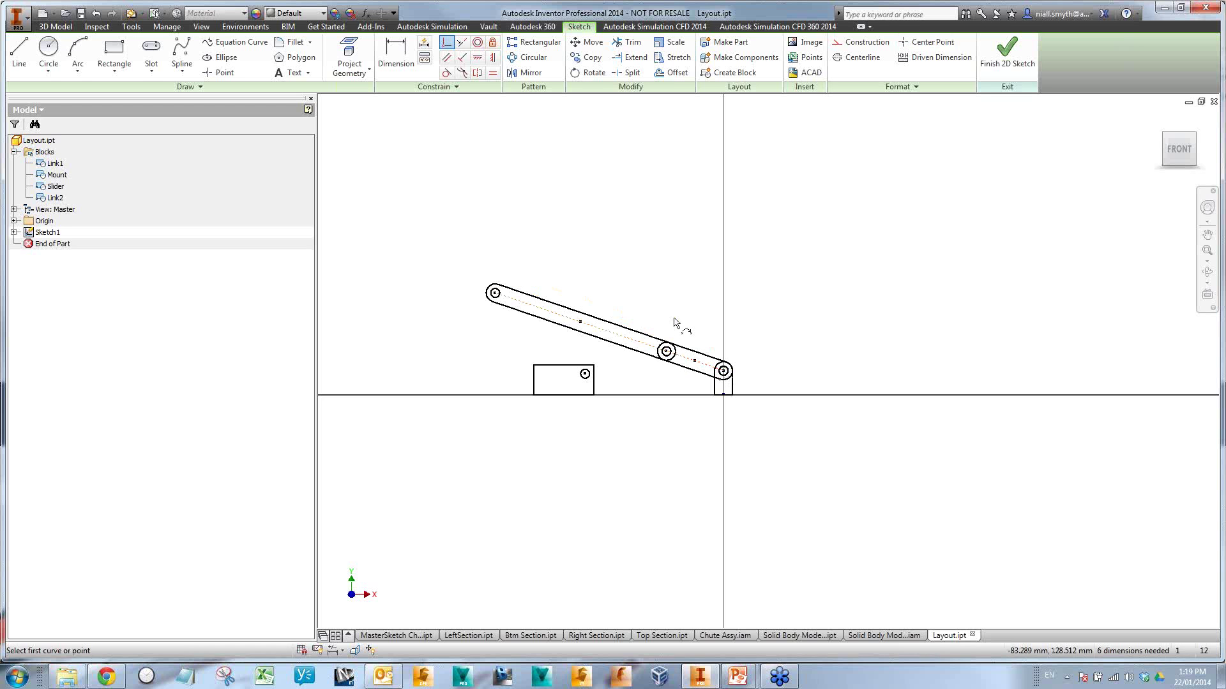
- Make the Slider's hole centre coincident with Link2's free end, and align the Slider's base midpoint horizontally with the origin
left_click(494, 294)
left_click(585, 374)
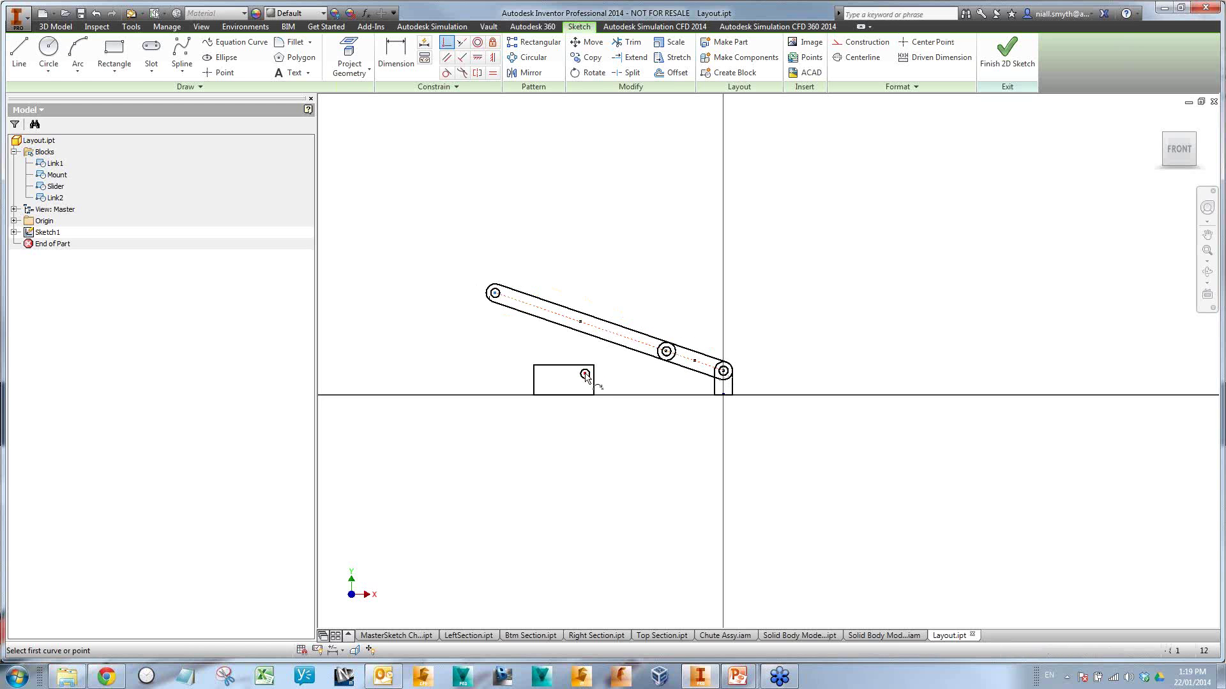
left_click(477, 58)
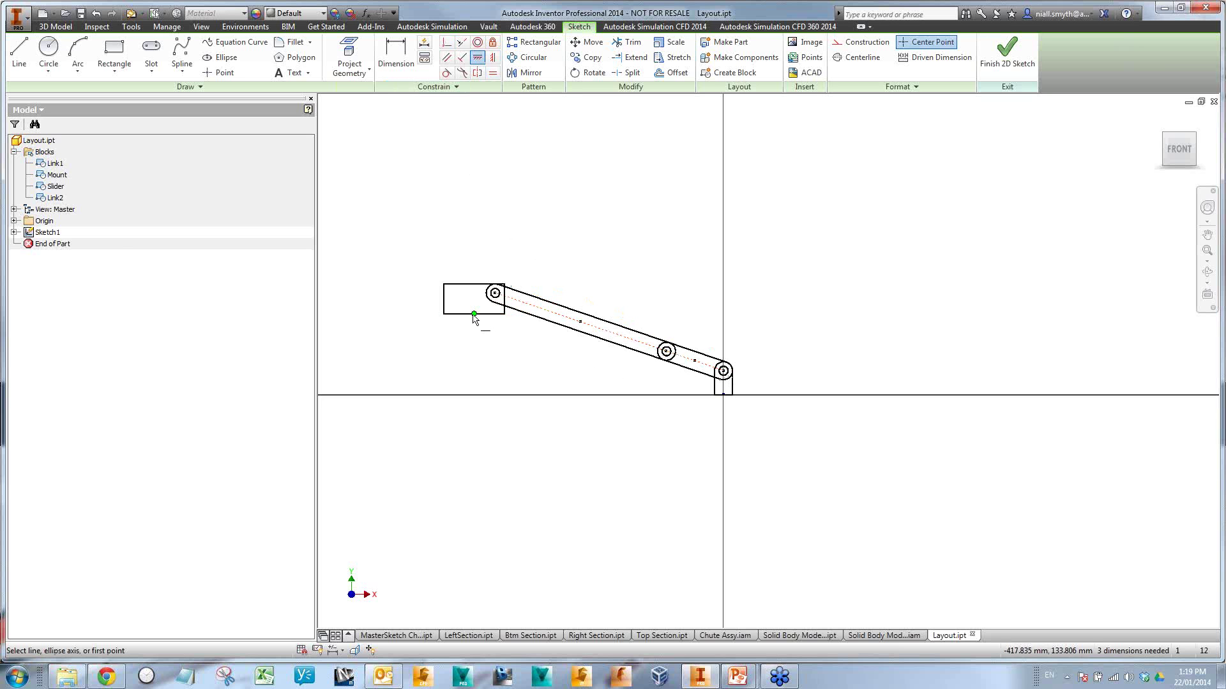
left_click(474, 315)
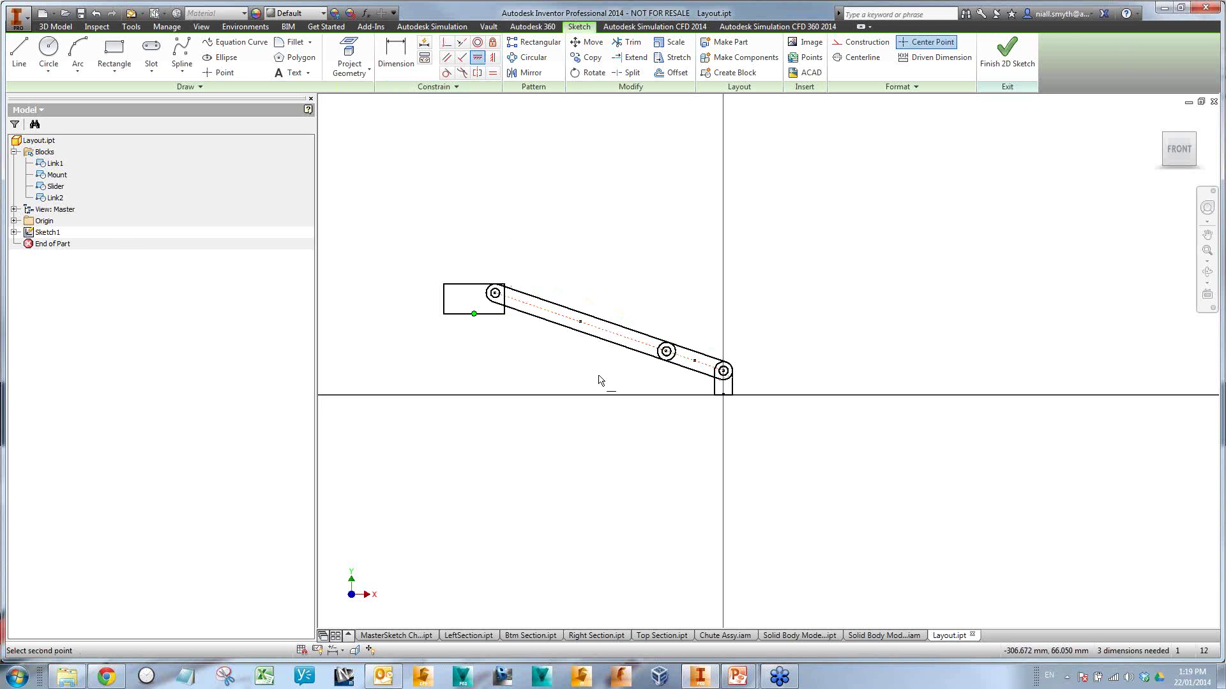
left_click(724, 396)
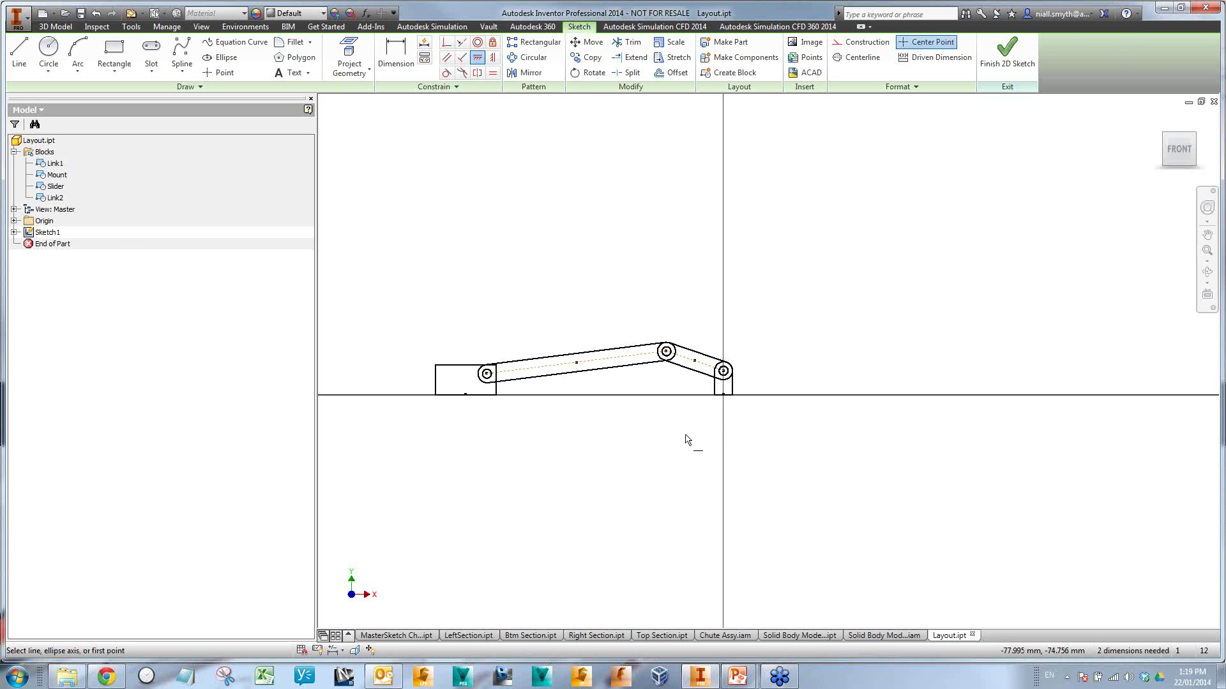
left_click(719, 396)
key("Escape")
- Move the link joint, Slider and Link2 through several positions to test the motion of the mechanism
left_click_drag(667, 351, 685, 324)
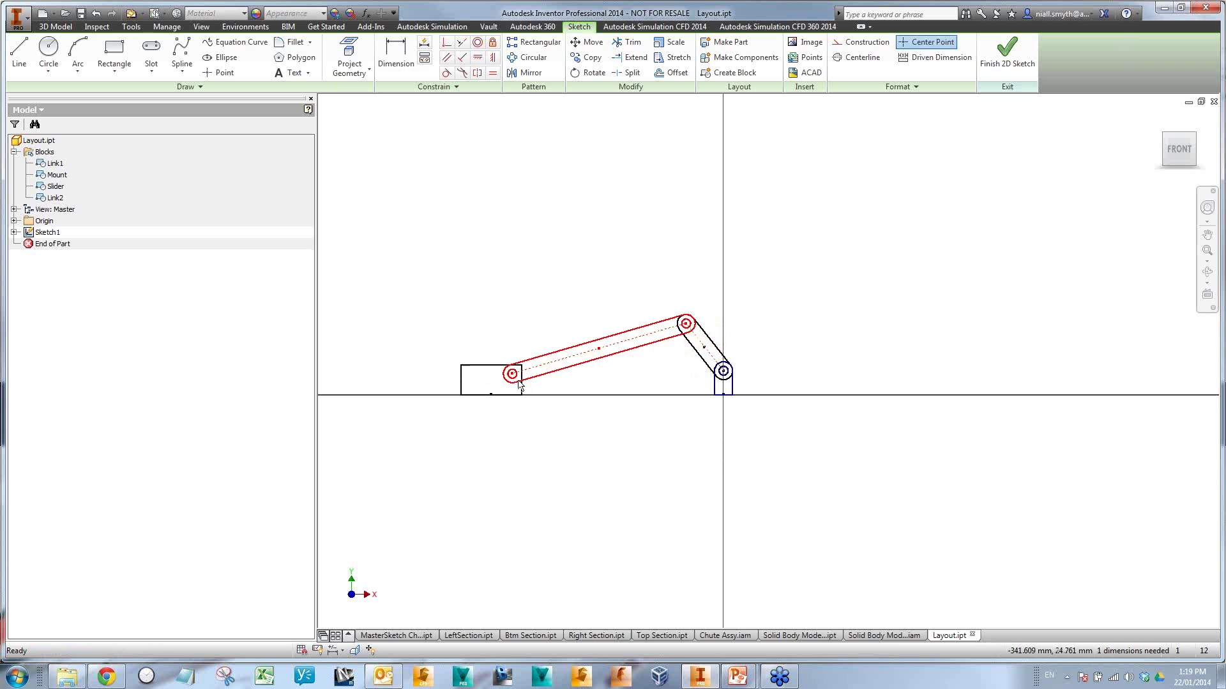
left_click_drag(522, 393, 540, 394)
left_click_drag(585, 391, 577, 416)
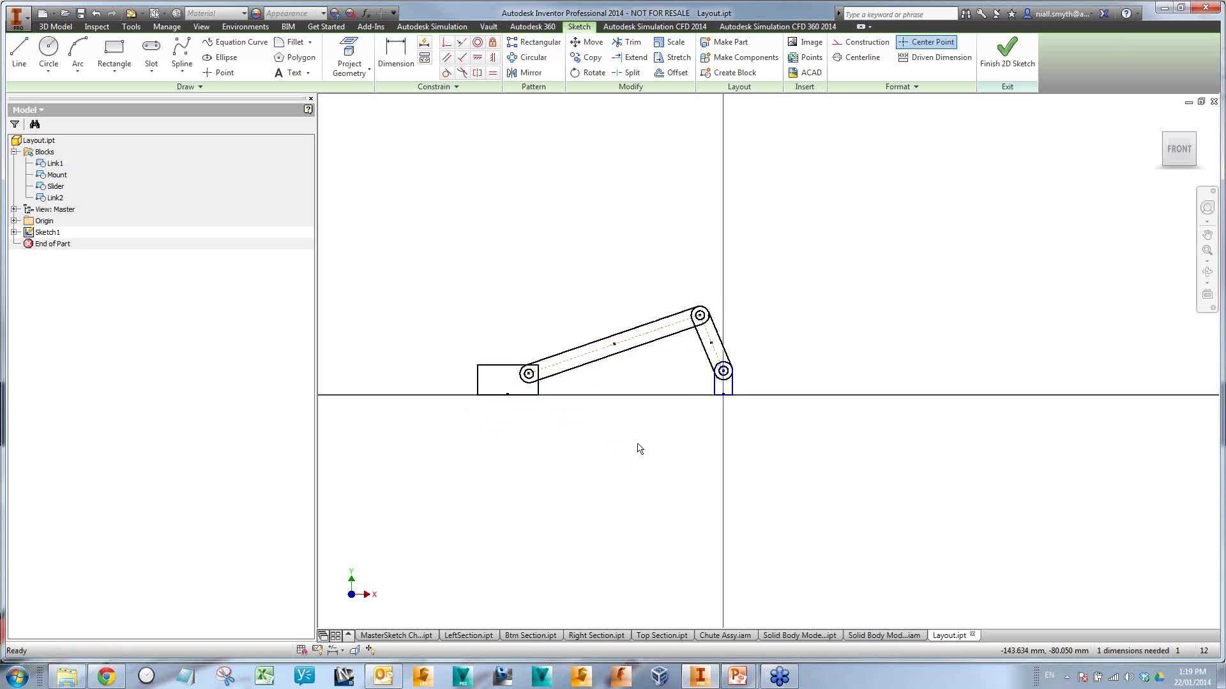
left_click_drag(700, 317, 672, 340)
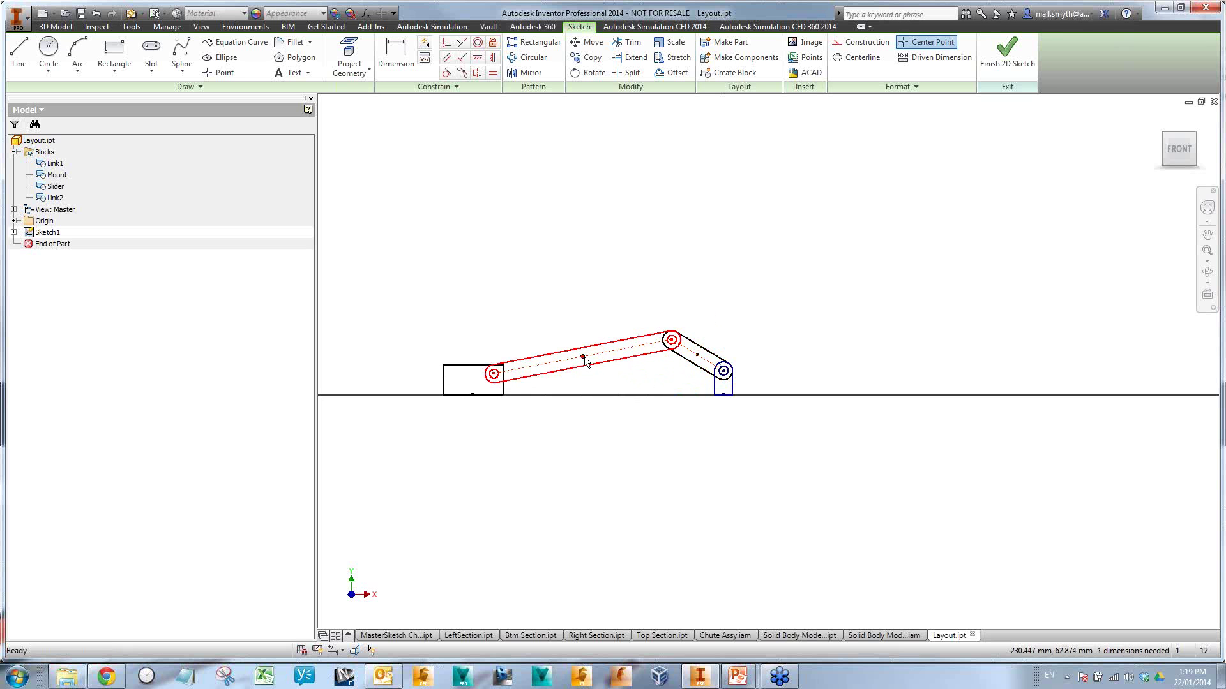
left_click_drag(584, 358, 618, 374)
- Finish the sketch and start Make Components with the Link1, Mount, Slider and Link2 blocks selected
left_click(1007, 54)
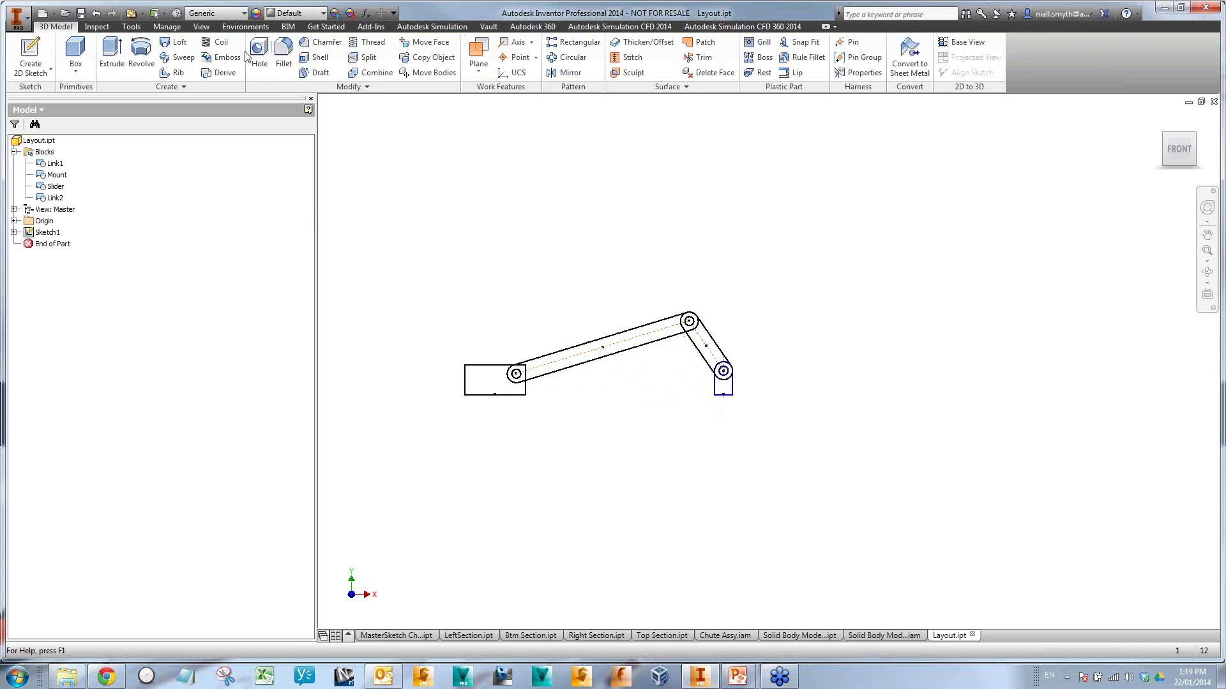
left_click(167, 26)
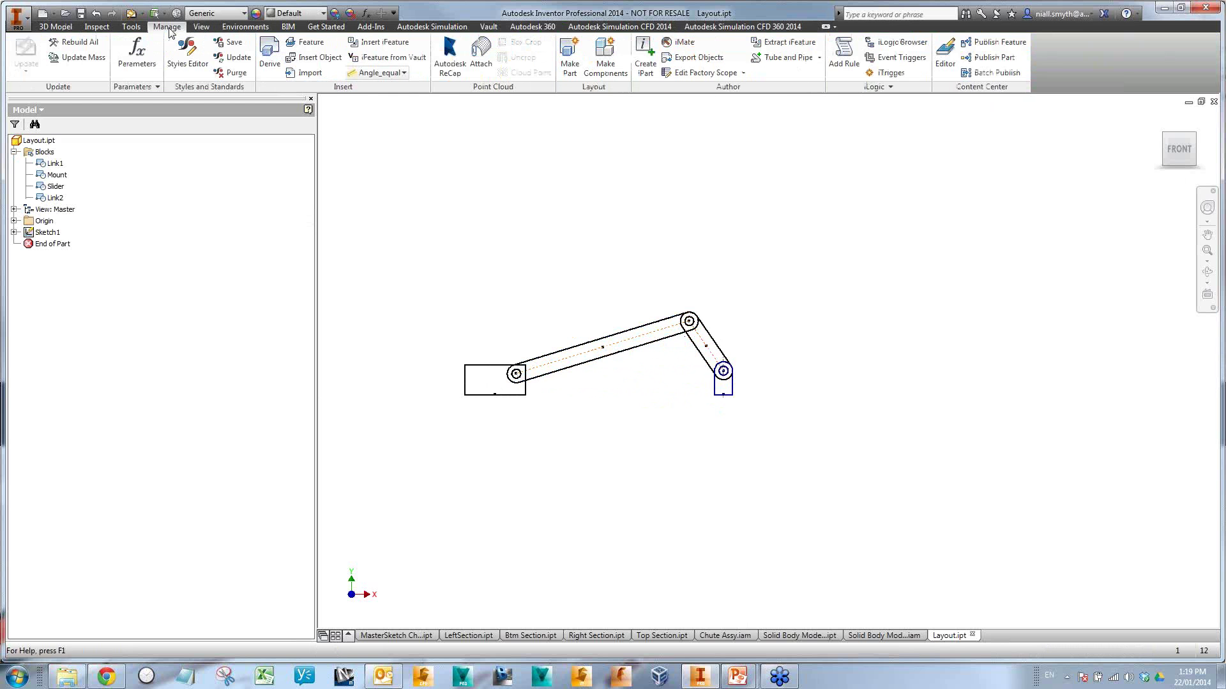
left_click(597, 65)
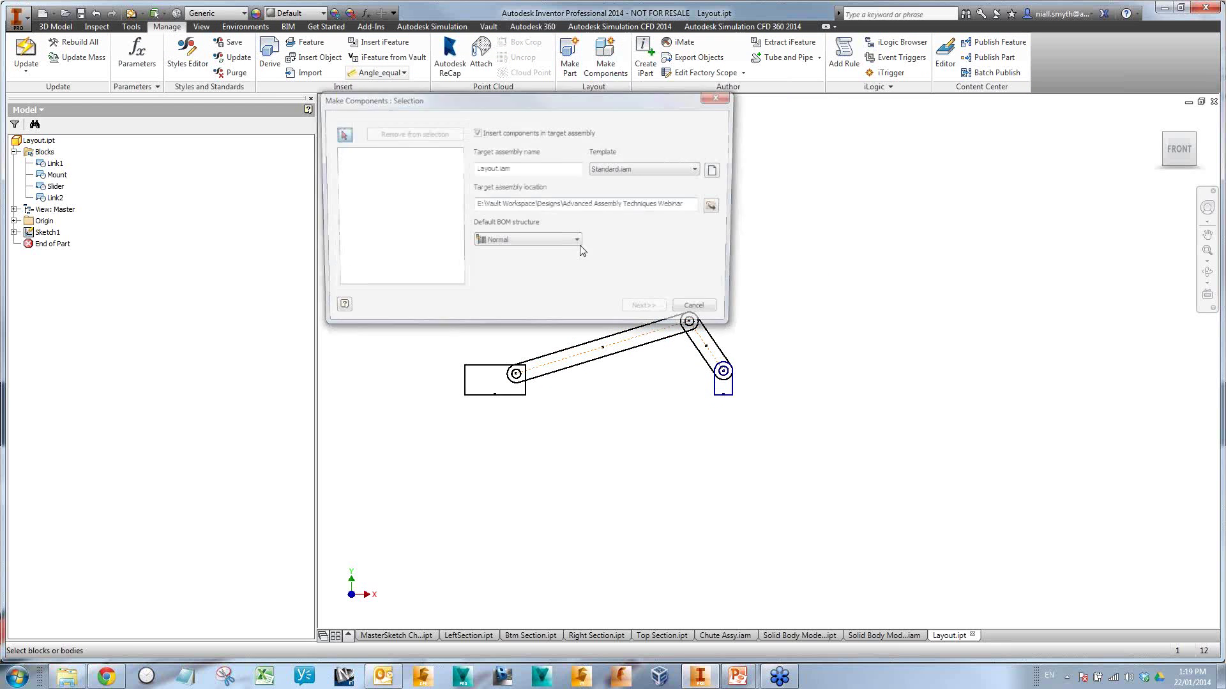
left_click(48, 164)
left_click(53, 176)
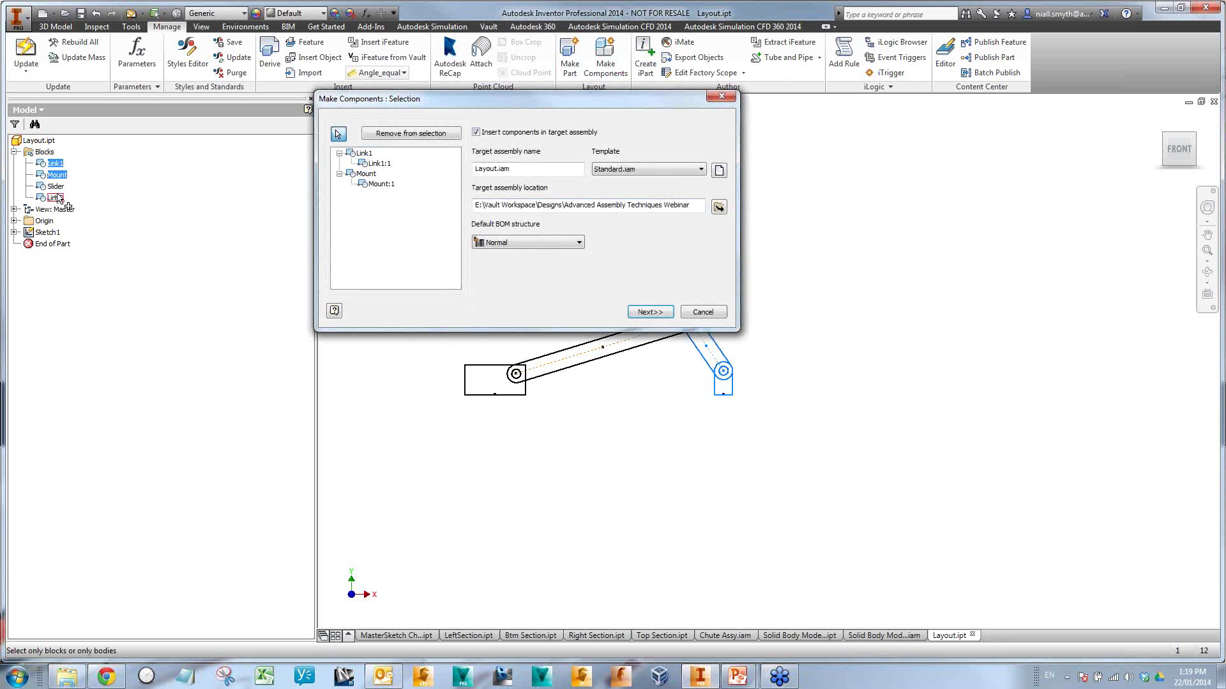
left_click(58, 198)
left_click(59, 186)
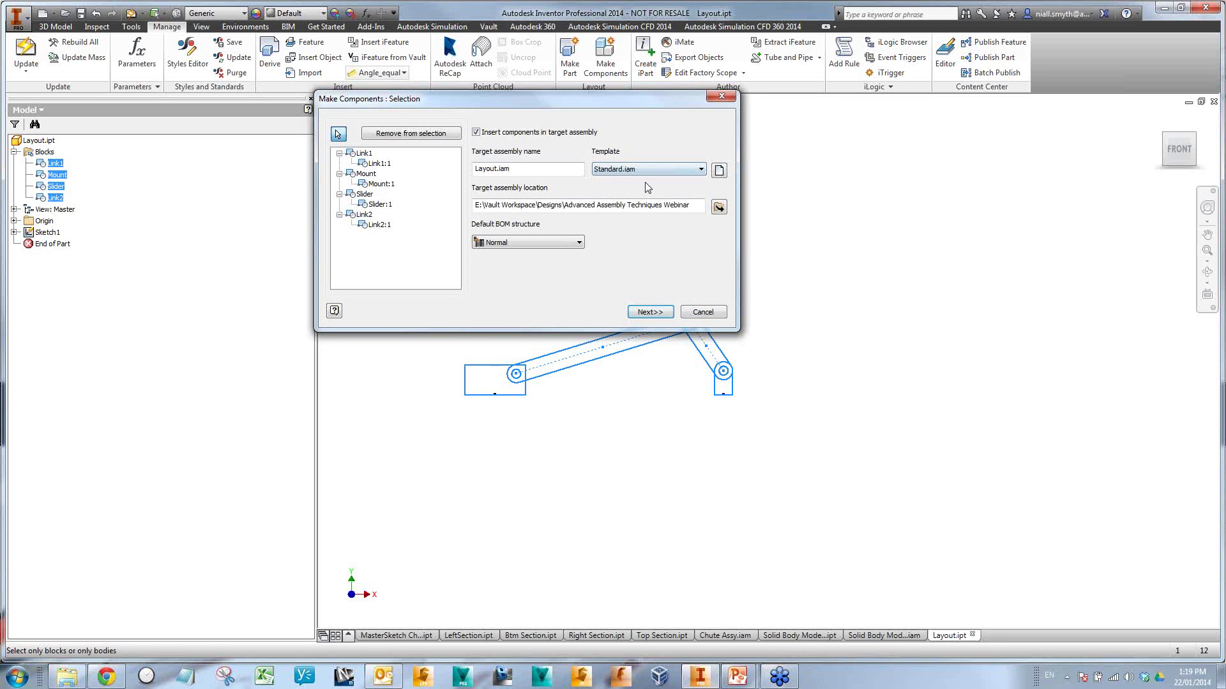
- Keep Layout.iam with the Standard.iam template in the Advanced Assembly Techniques Webinar folder as target, and proceed to the block component settings
left_click(696, 203)
left_click_drag(569, 206, 702, 208)
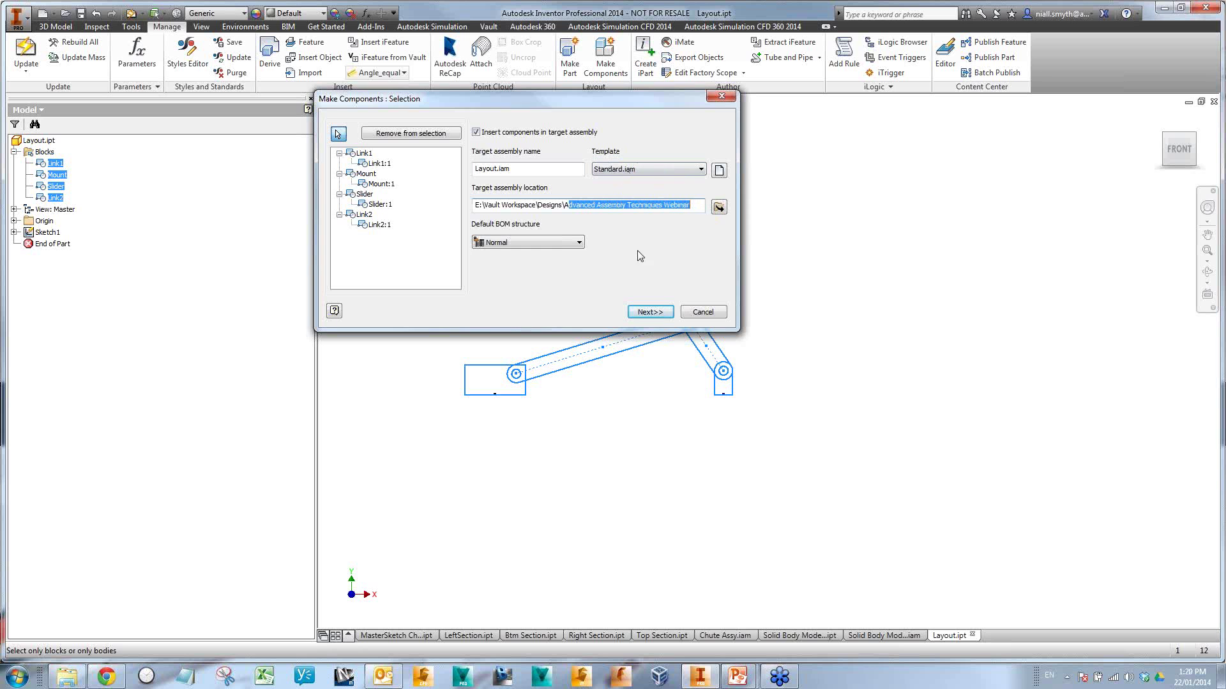
left_click(657, 312)
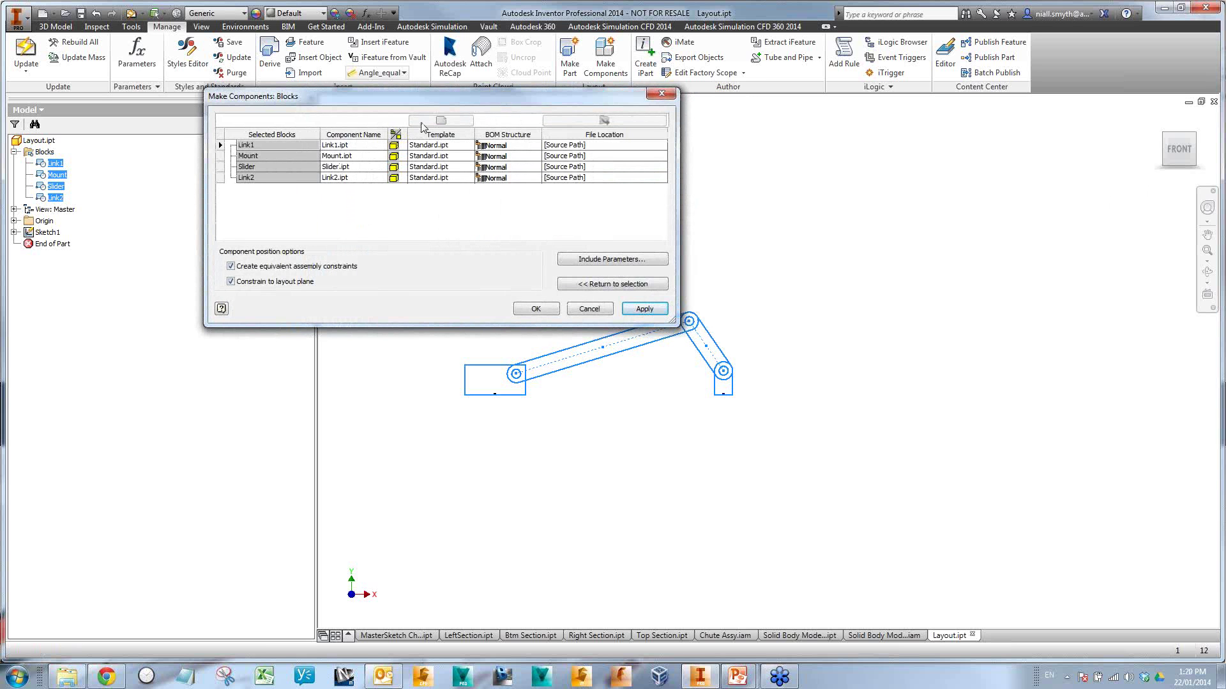
- Generate the component parts and the assembly from the blocks, and highlight Link1, Mount, Slider and Link2 in turn to identify them
left_click(536, 309)
scroll(746, 363, "down", 6)
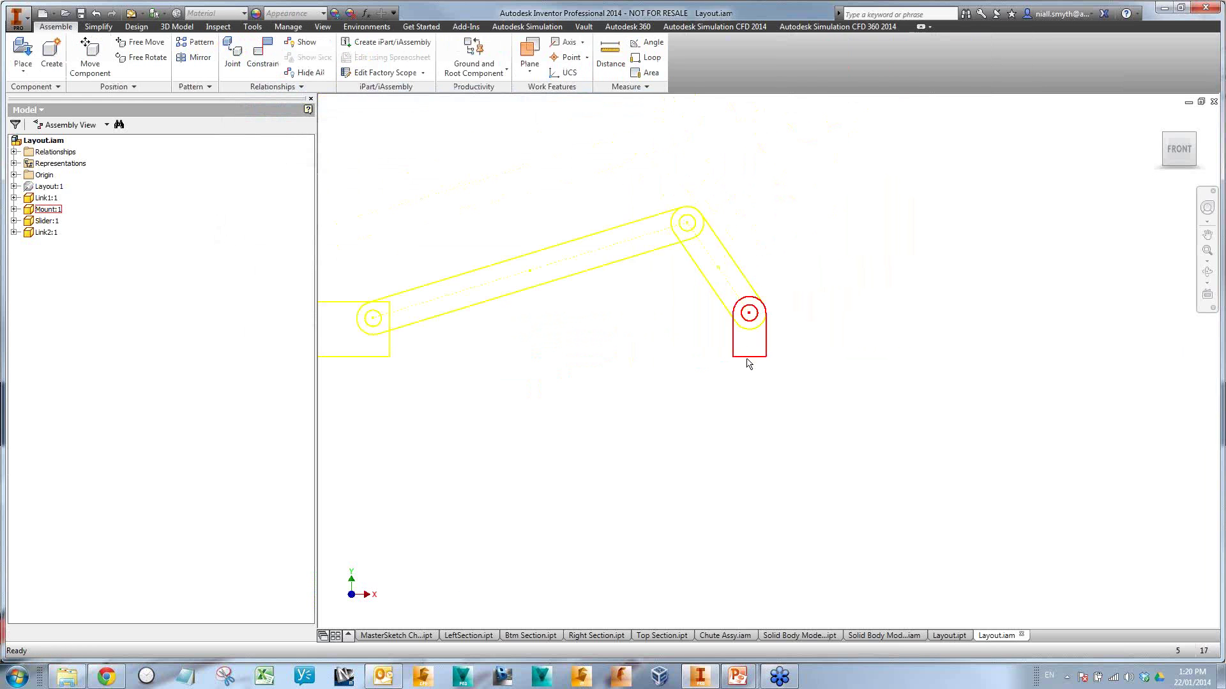
key("F6")
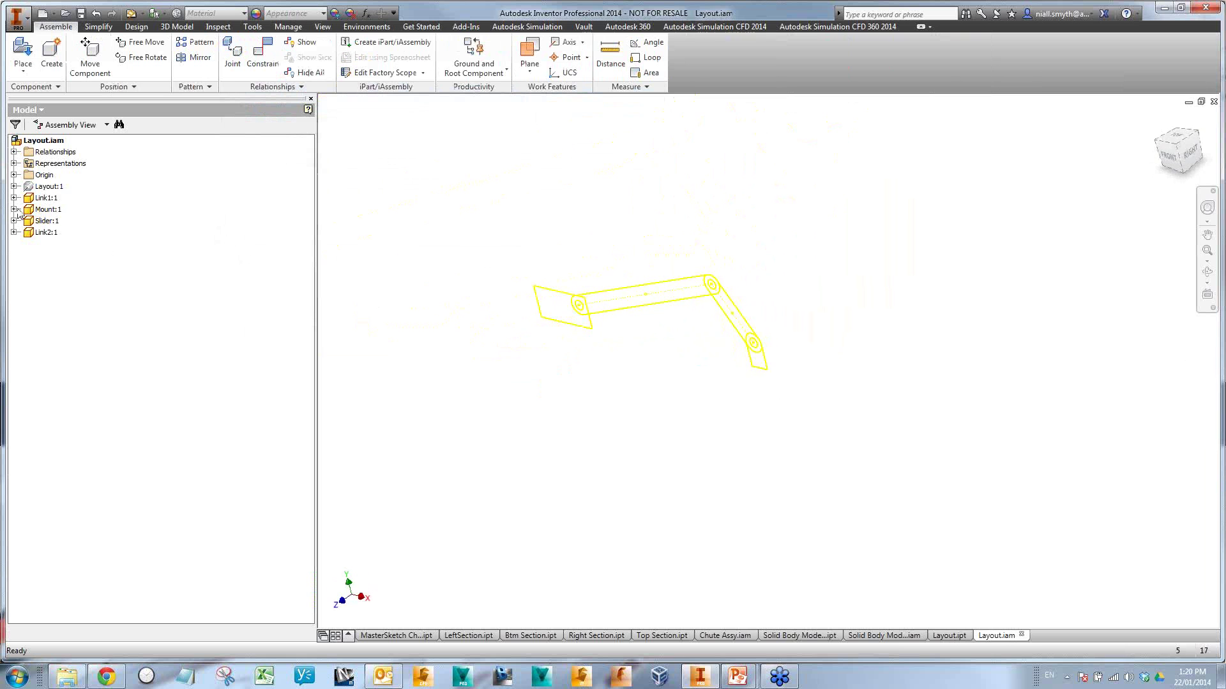
left_click(37, 201)
left_click(37, 210)
left_click(37, 221)
left_click(38, 234)
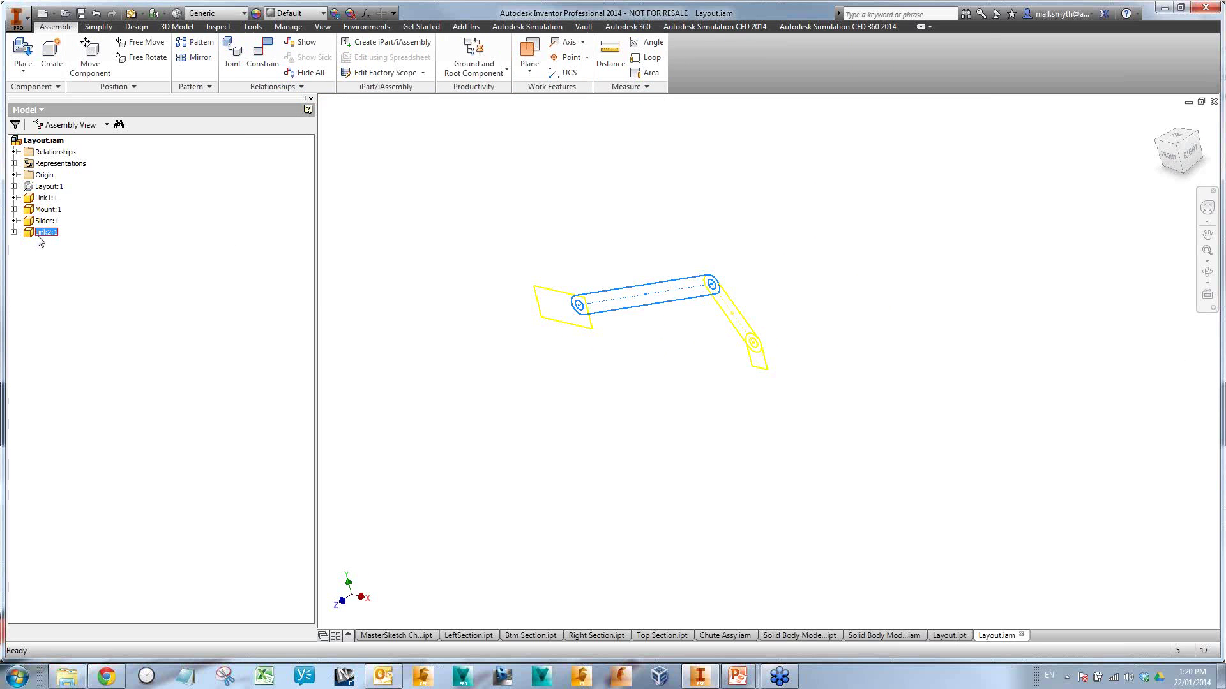
left_click(734, 402)
- Edit the Mount in place, extrude its profile 10 mm in the default direction, and return to the assembly
scroll(741, 364, "up", 3)
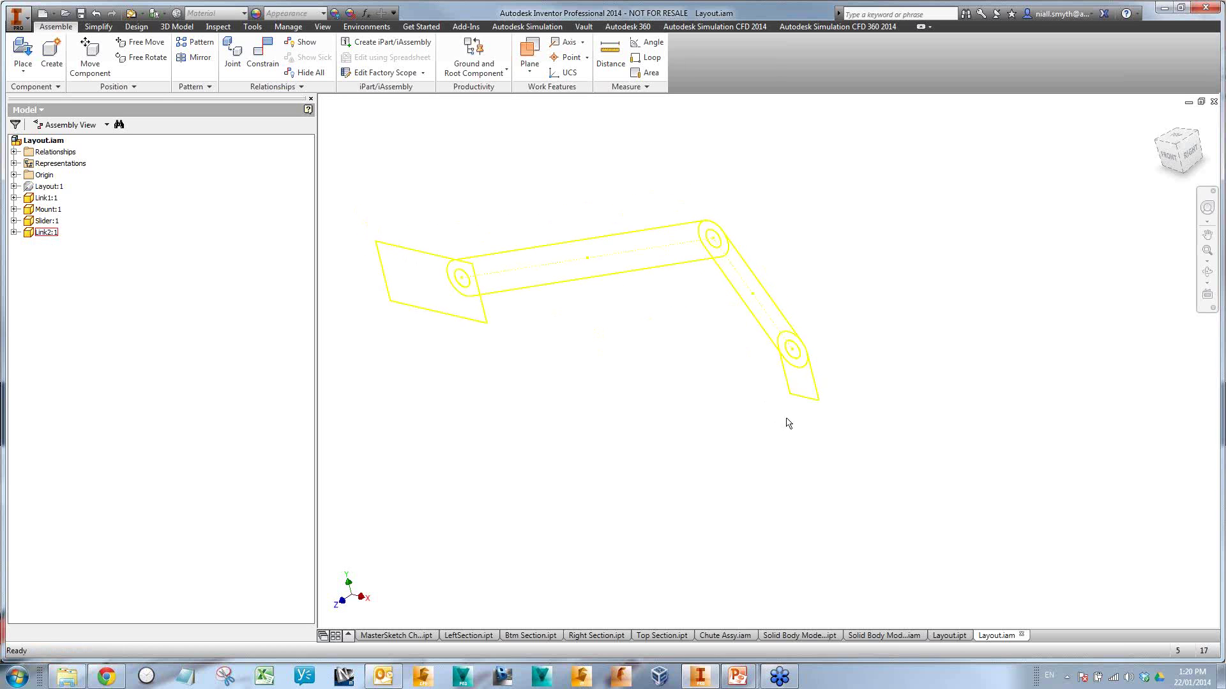
double_click(819, 394)
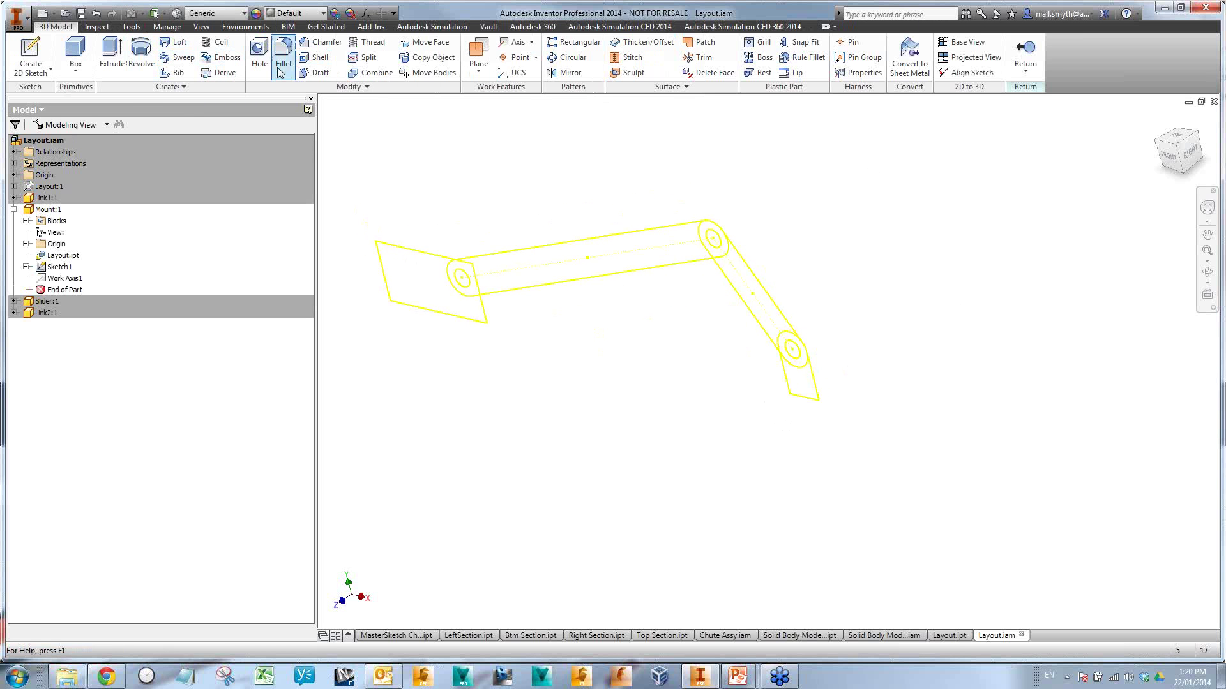
left_click(112, 54)
left_click(792, 386)
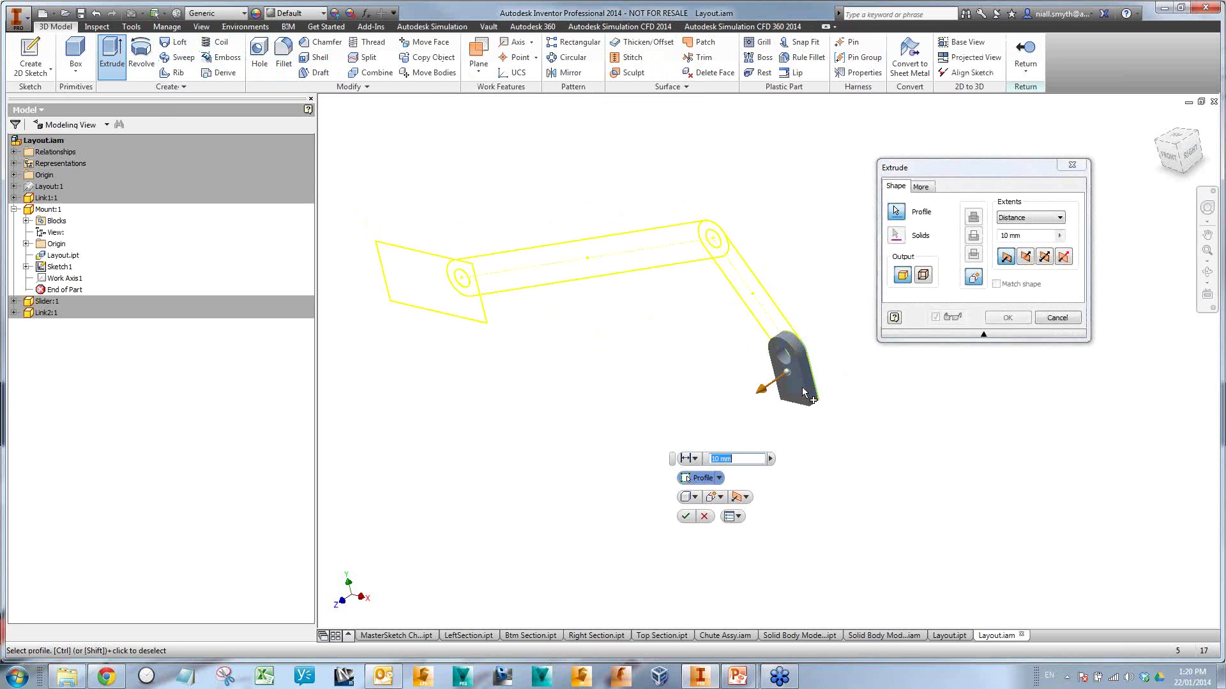
left_click(1015, 323)
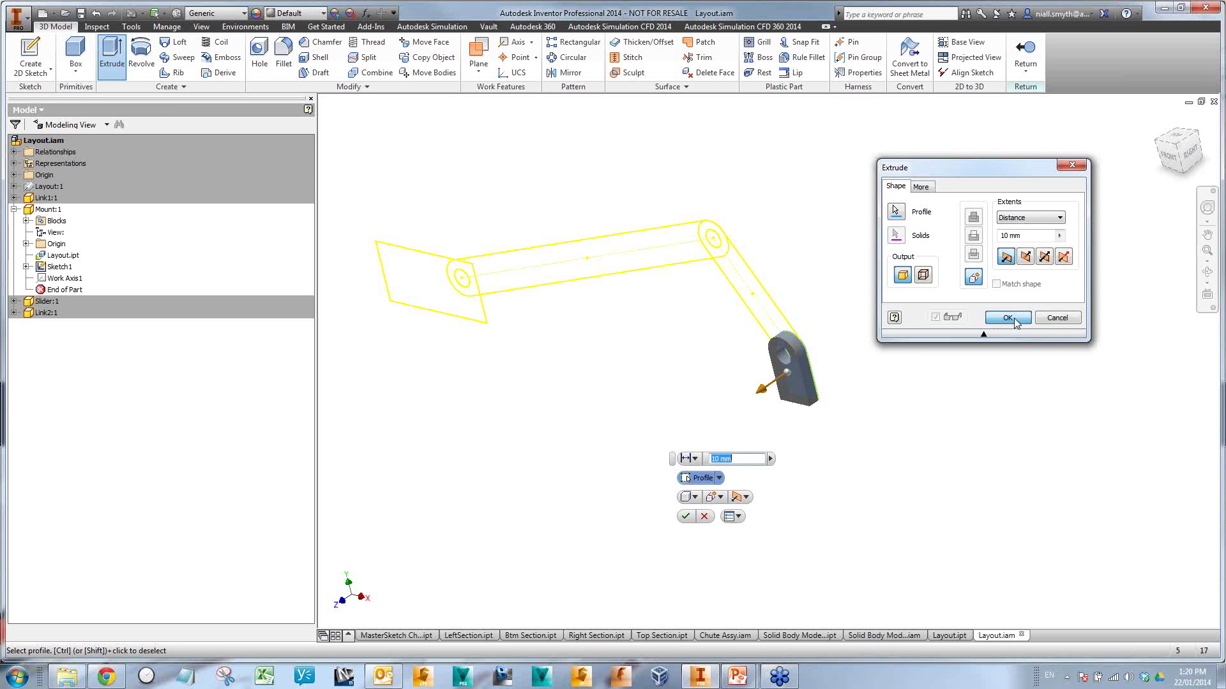
left_click(1026, 56)
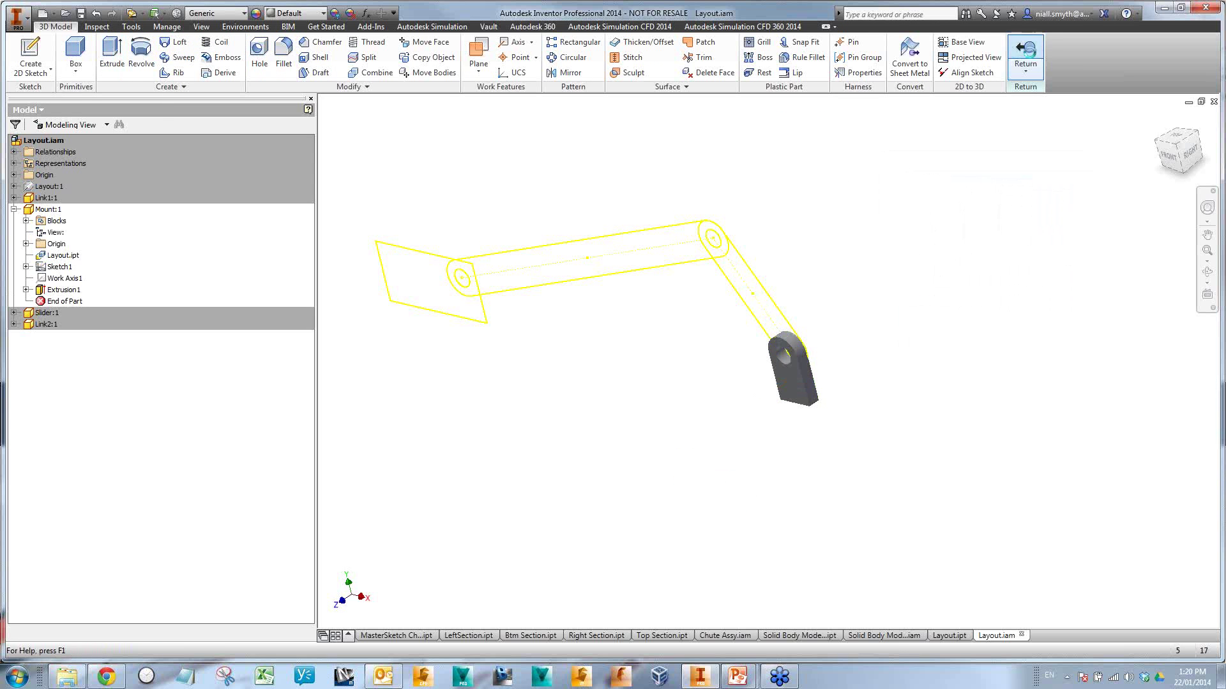
- Edit Link1 in place, extrude its profile 10 mm backward, away from the Mount's solid, and return to the assembly
double_click(762, 283)
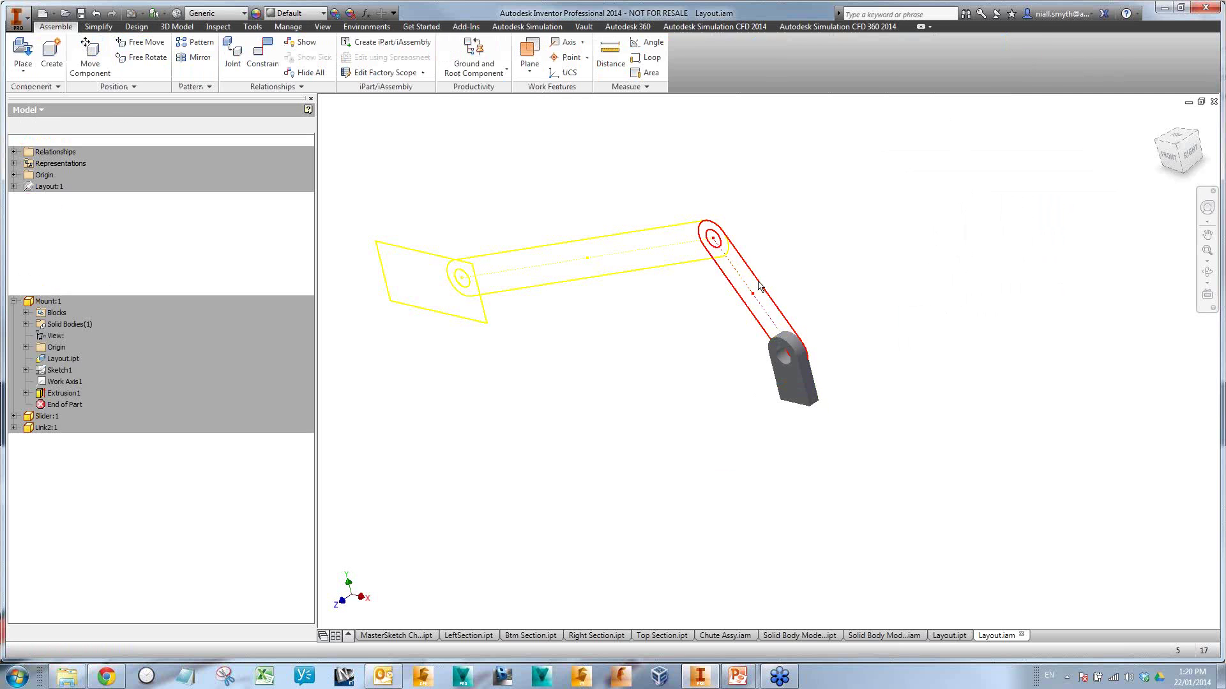
left_click(761, 283)
left_click(771, 274)
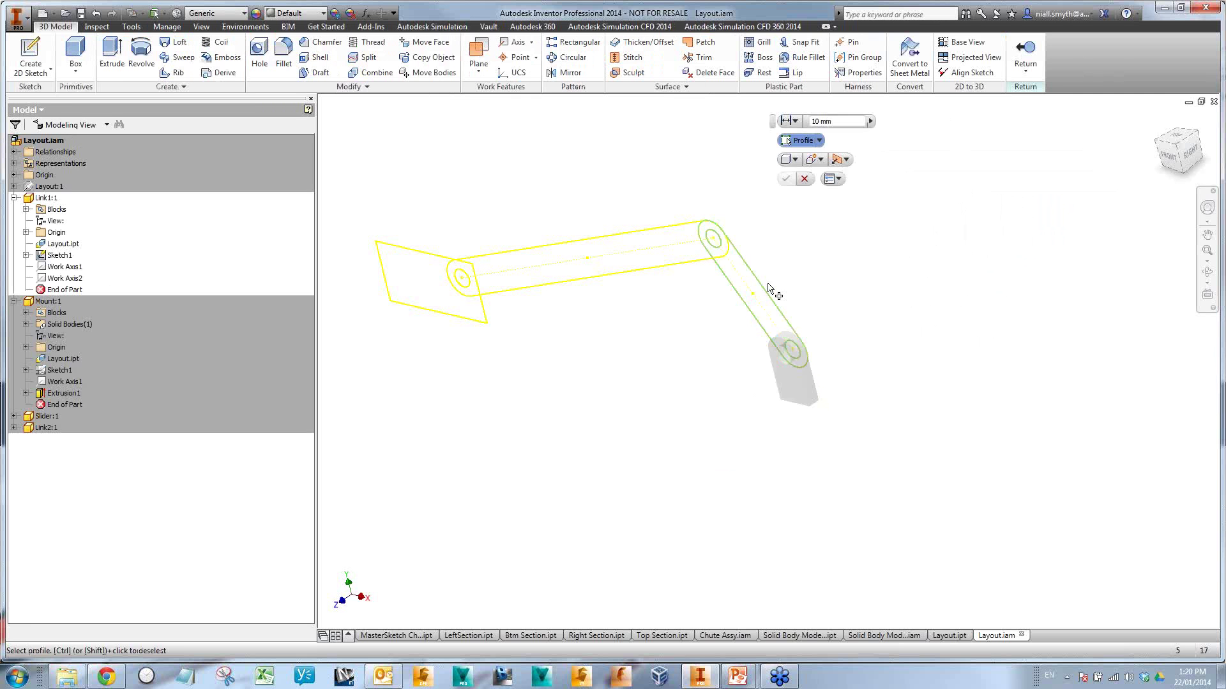
left_click_drag(726, 313, 797, 264)
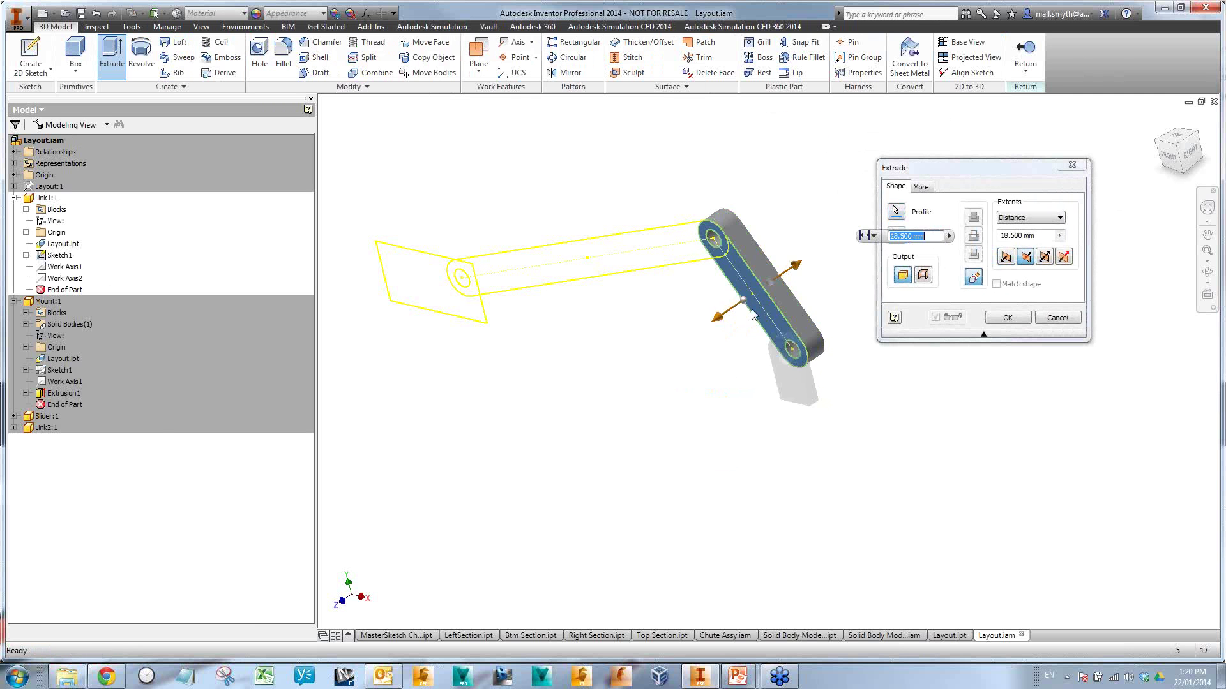
left_click(1021, 236)
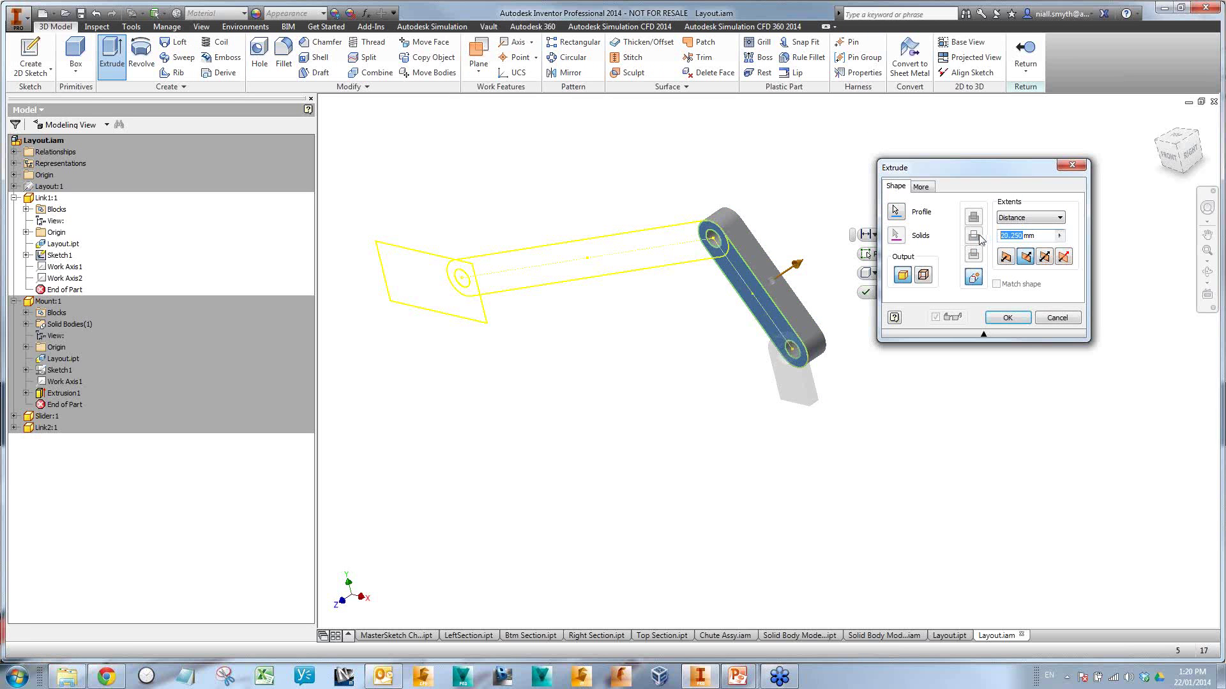
type("10")
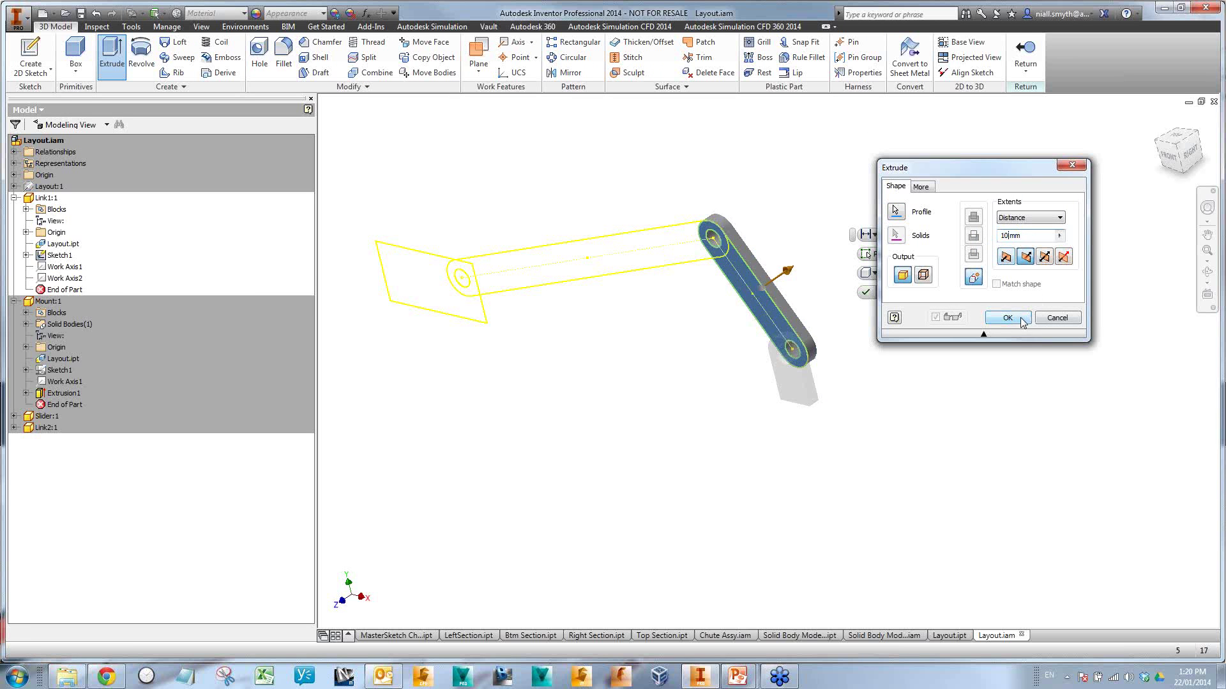
left_click(1008, 318)
left_click(1024, 52)
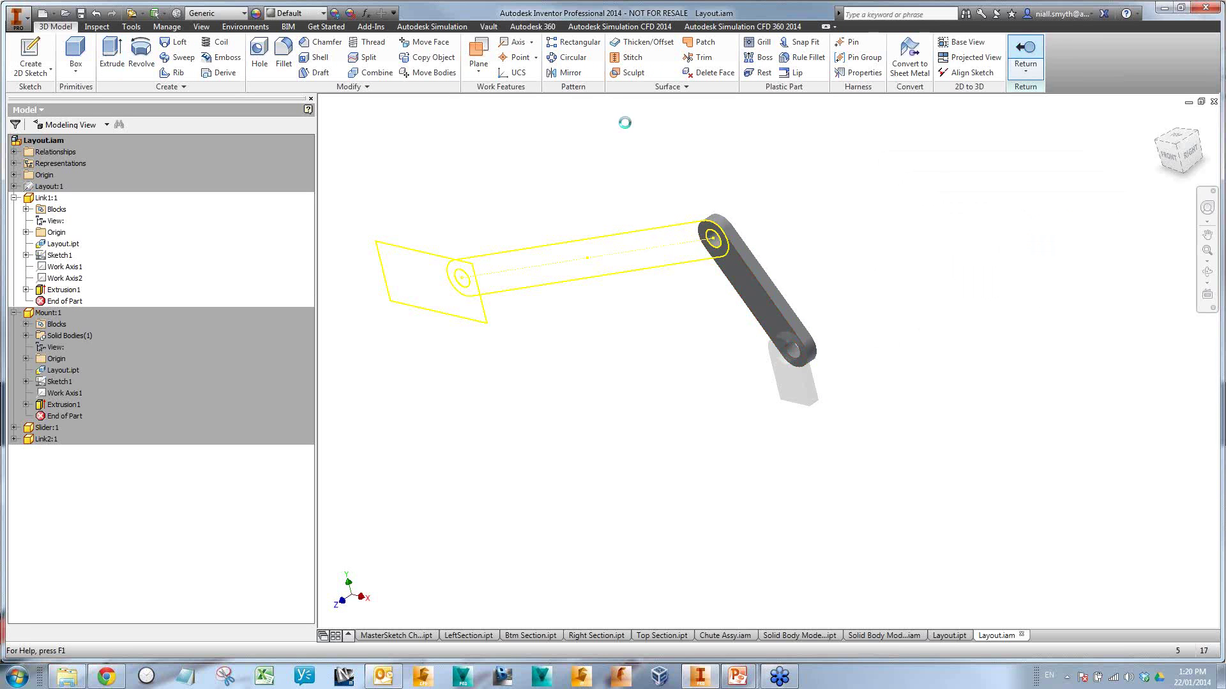
- Edit Link2 in place, extrude its profile 10 mm in the default direction, and return to the assembly
double_click(631, 235)
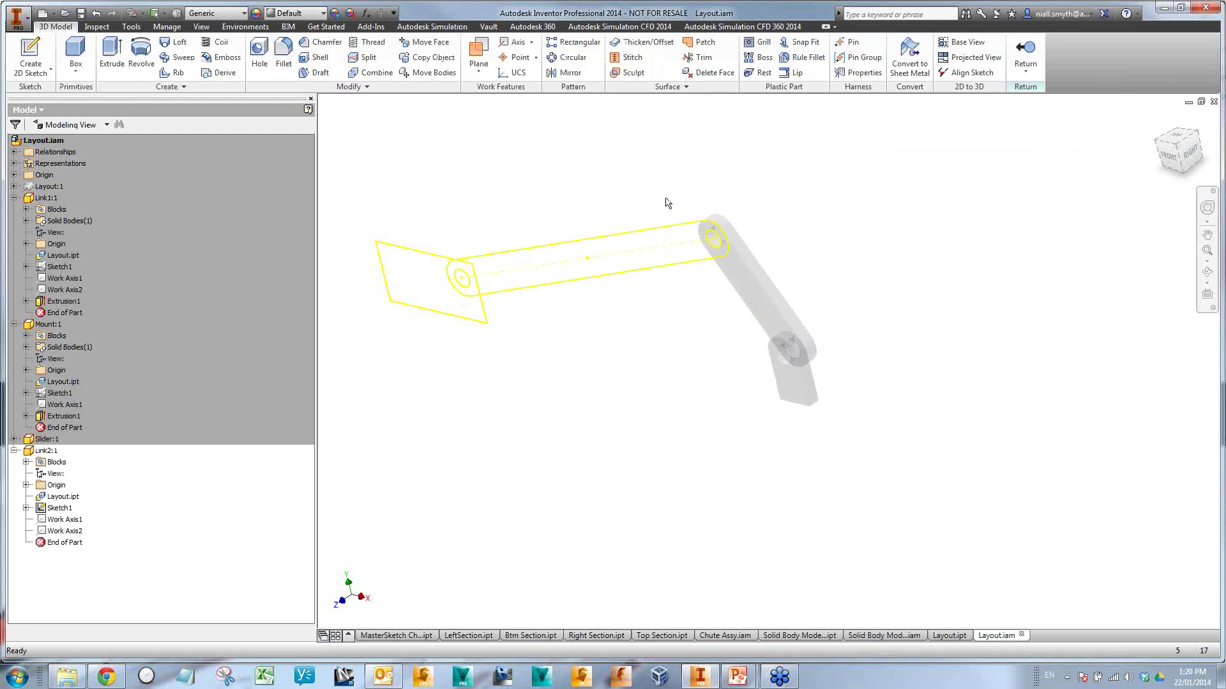
left_click(529, 255)
left_click(543, 241)
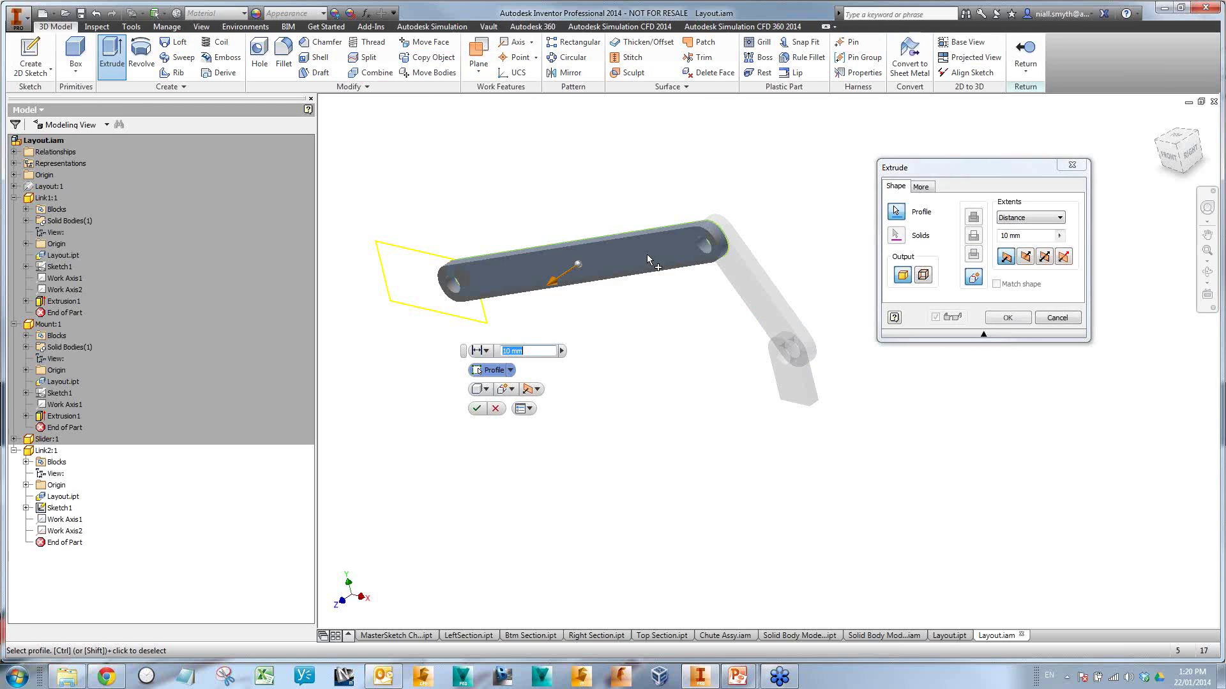
left_click(1007, 318)
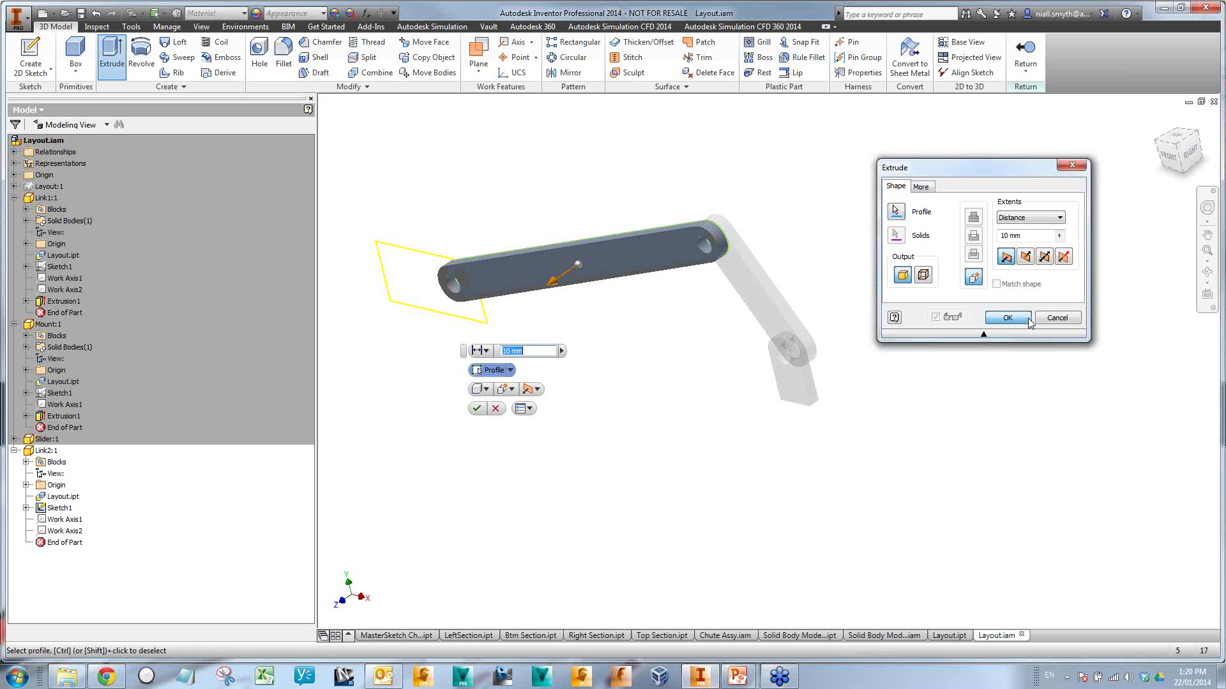
left_click(1026, 56)
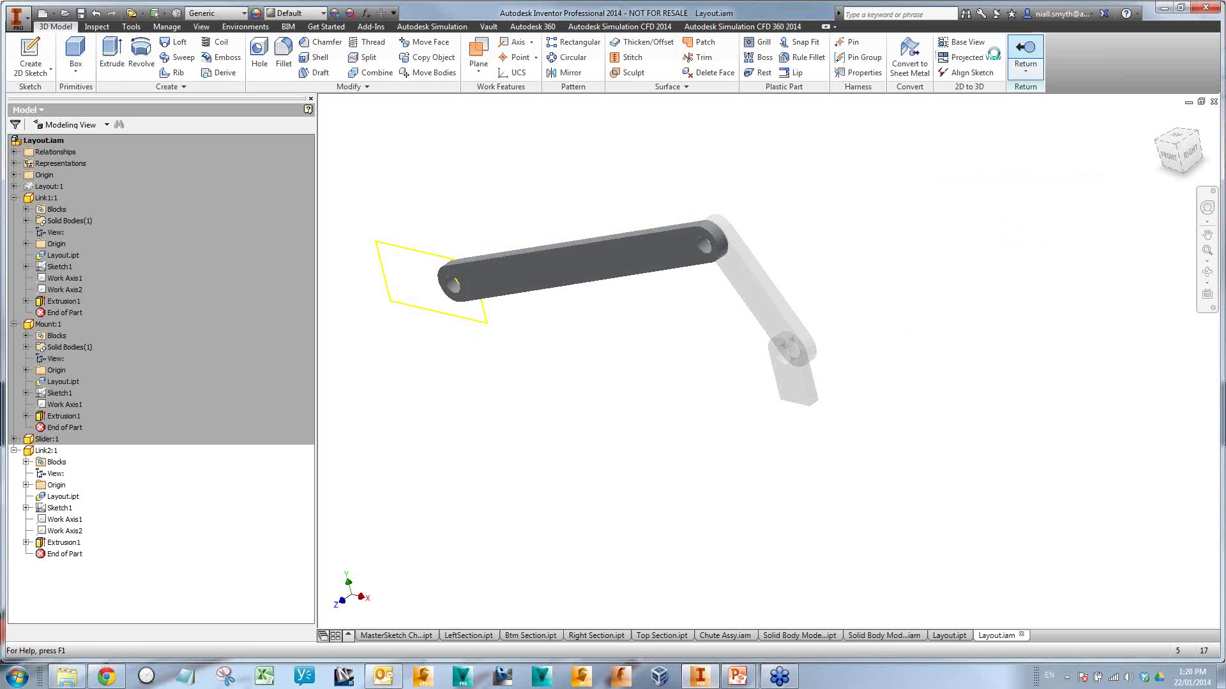
- Edit the Slider in place, extrude its profile about 42.75 mm forward into a thick block, and return to the assembly
double_click(411, 252)
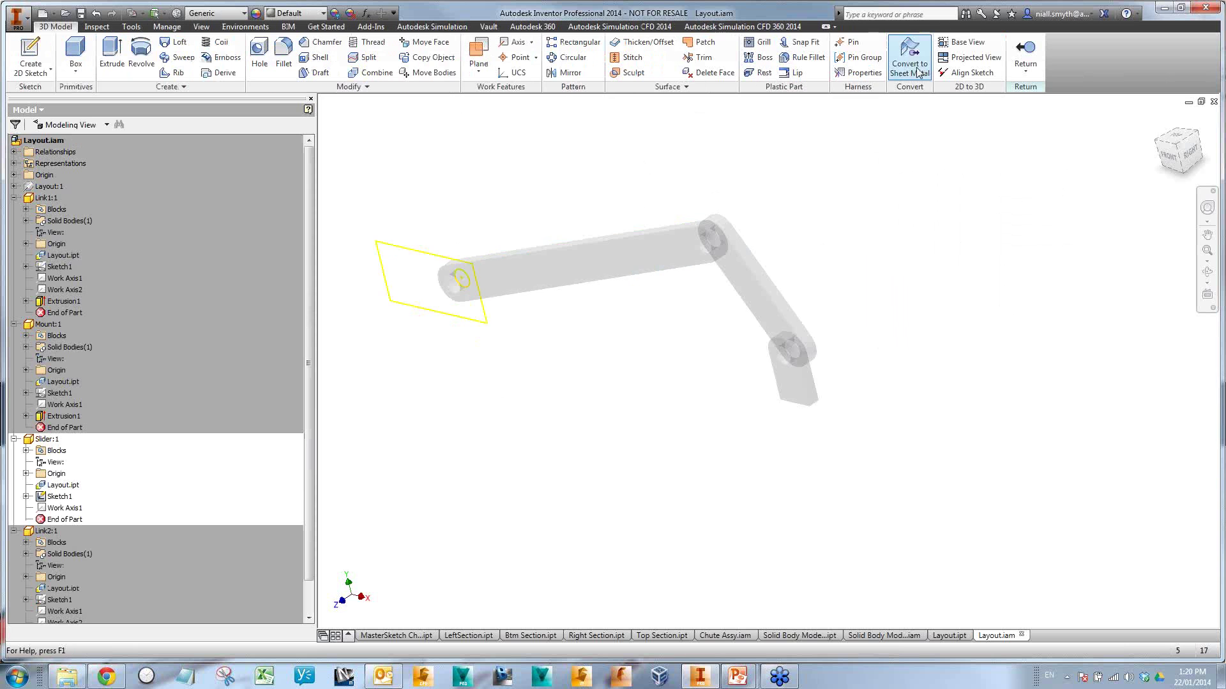
left_click(432, 261)
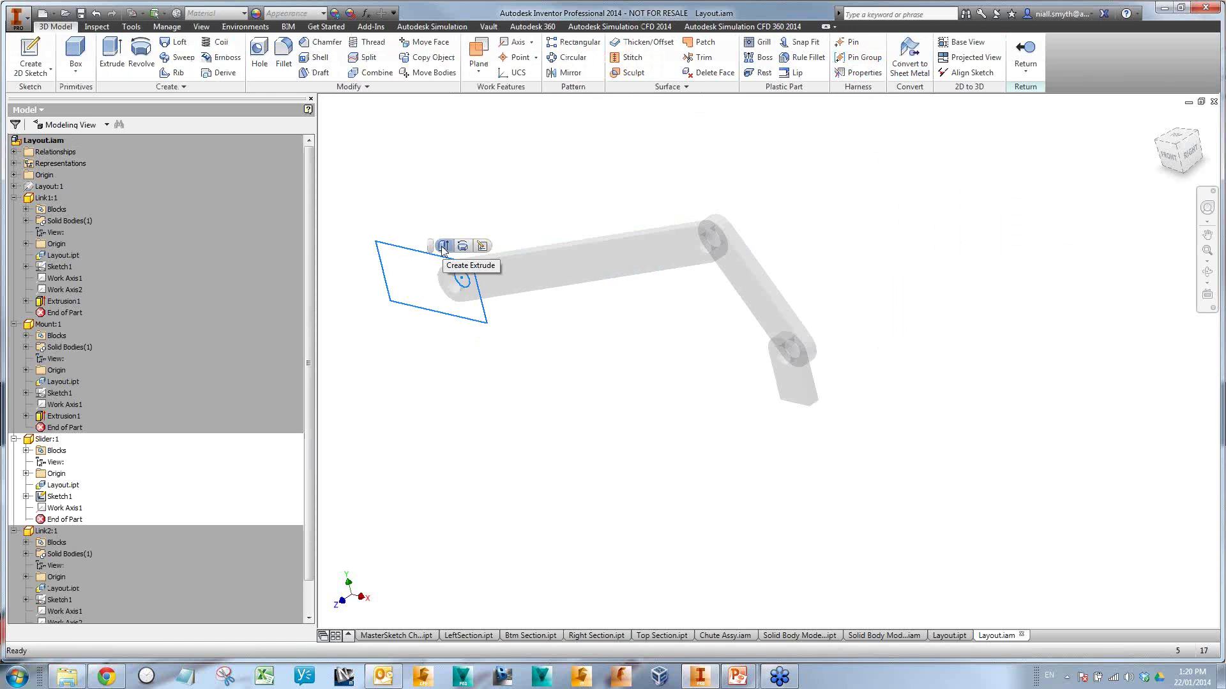
left_click(442, 247)
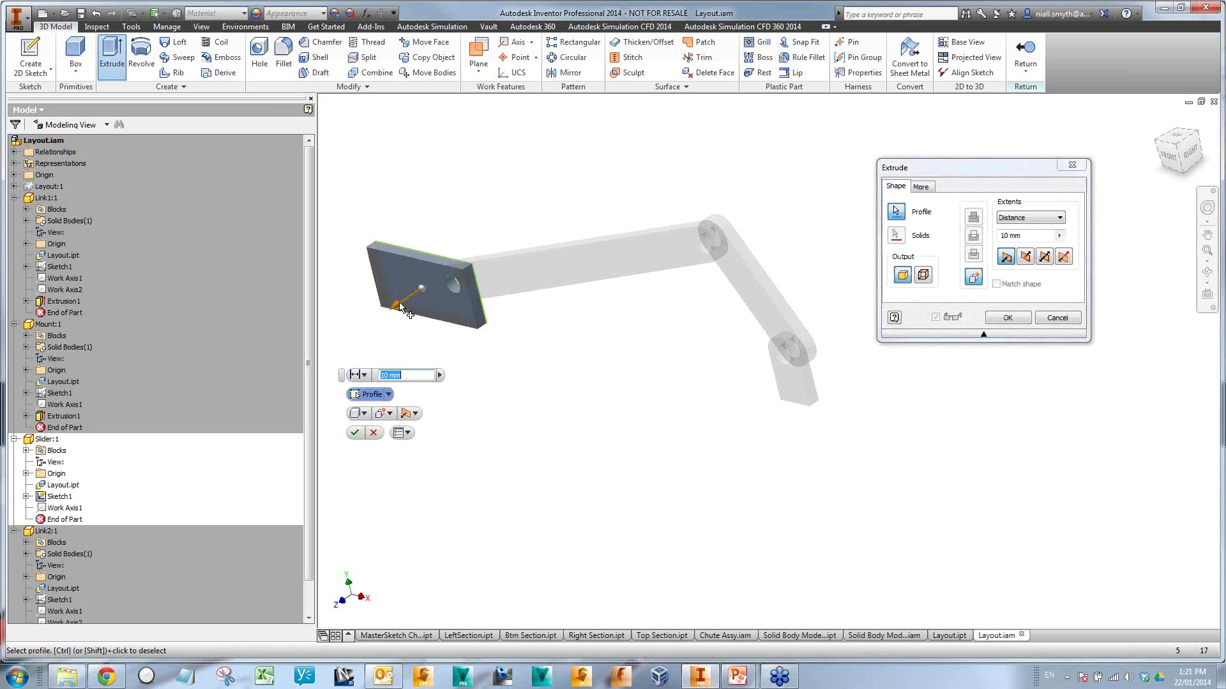
left_click_drag(396, 305, 379, 313)
left_click(988, 320)
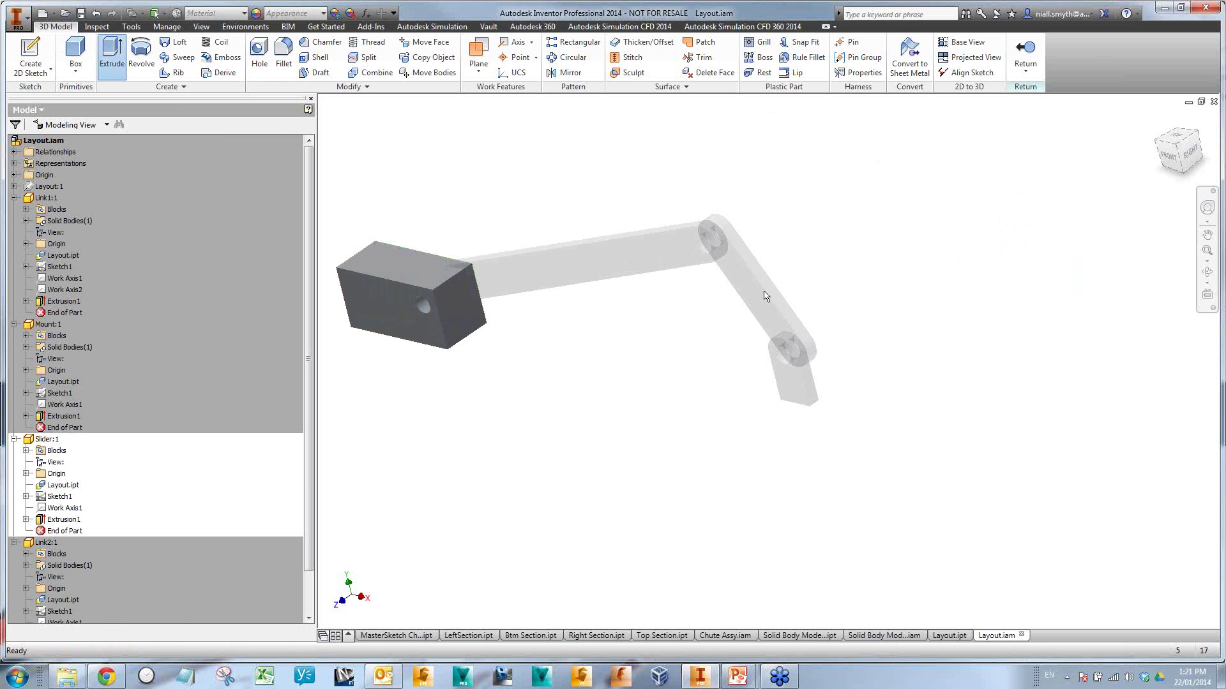
left_click(1025, 54)
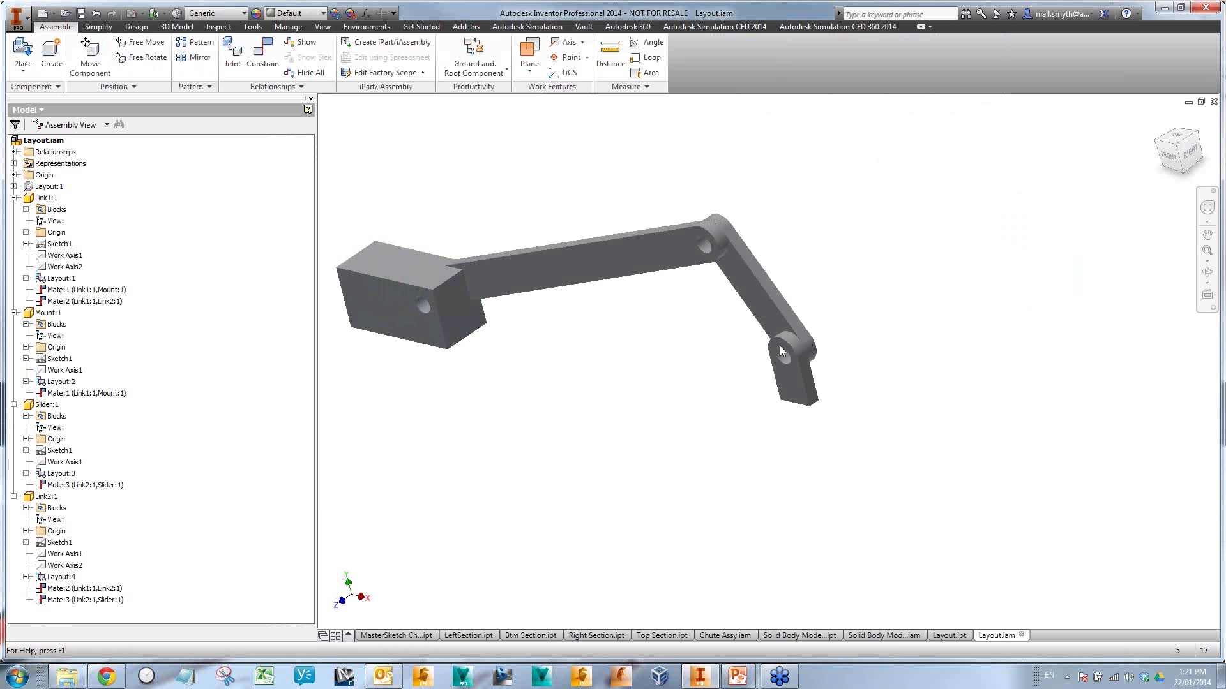
- Review the Slider's extrusion settings in place, accept them as they are, and return to the assembly
scroll(511, 279, "up", 5)
scroll(458, 281, "down", 4)
scroll(634, 298, "up", 4)
double_click(508, 288)
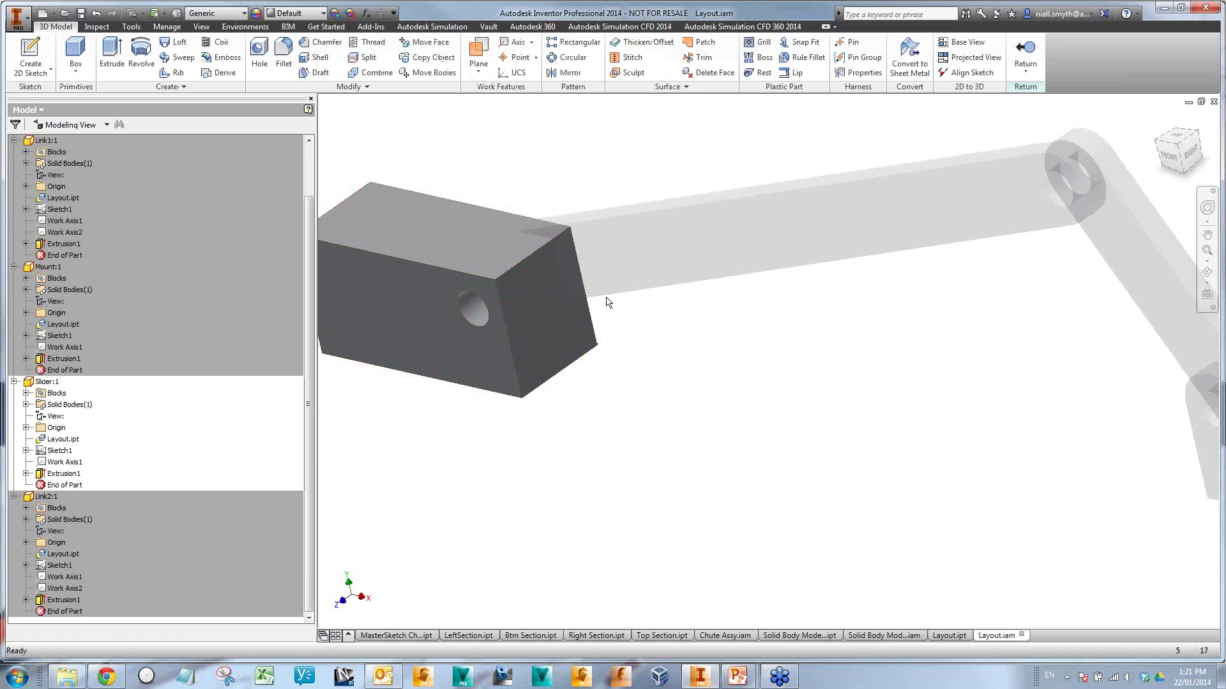
double_click(64, 473)
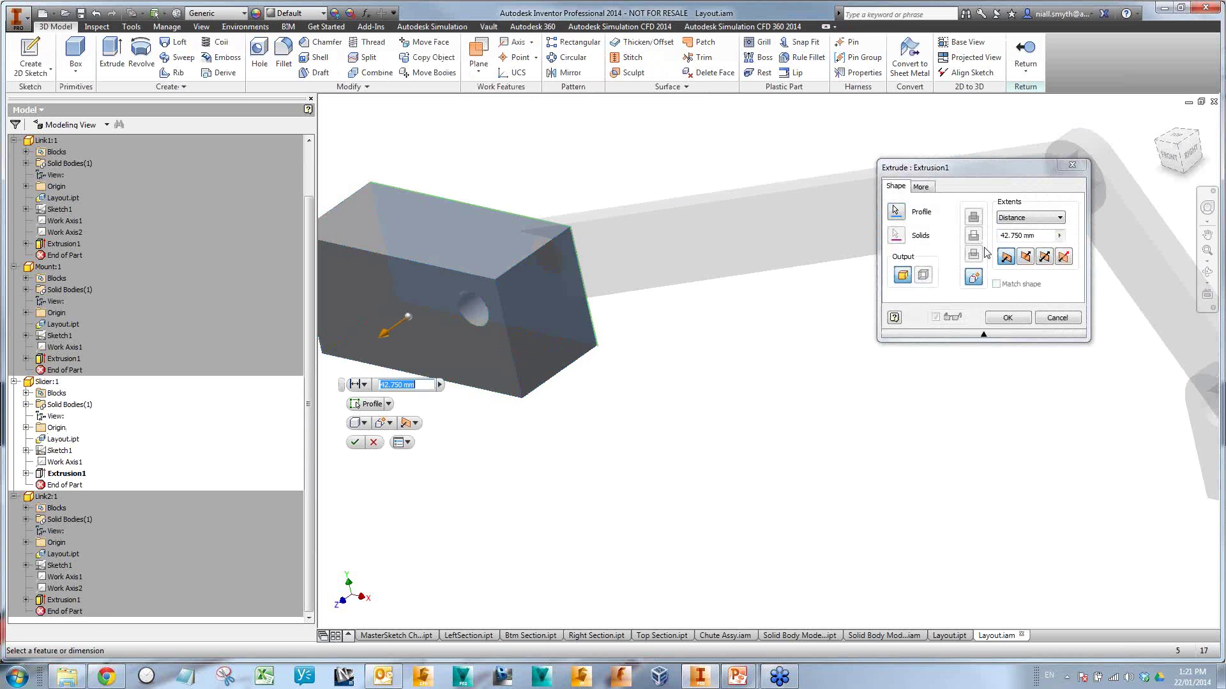
left_click(1007, 317)
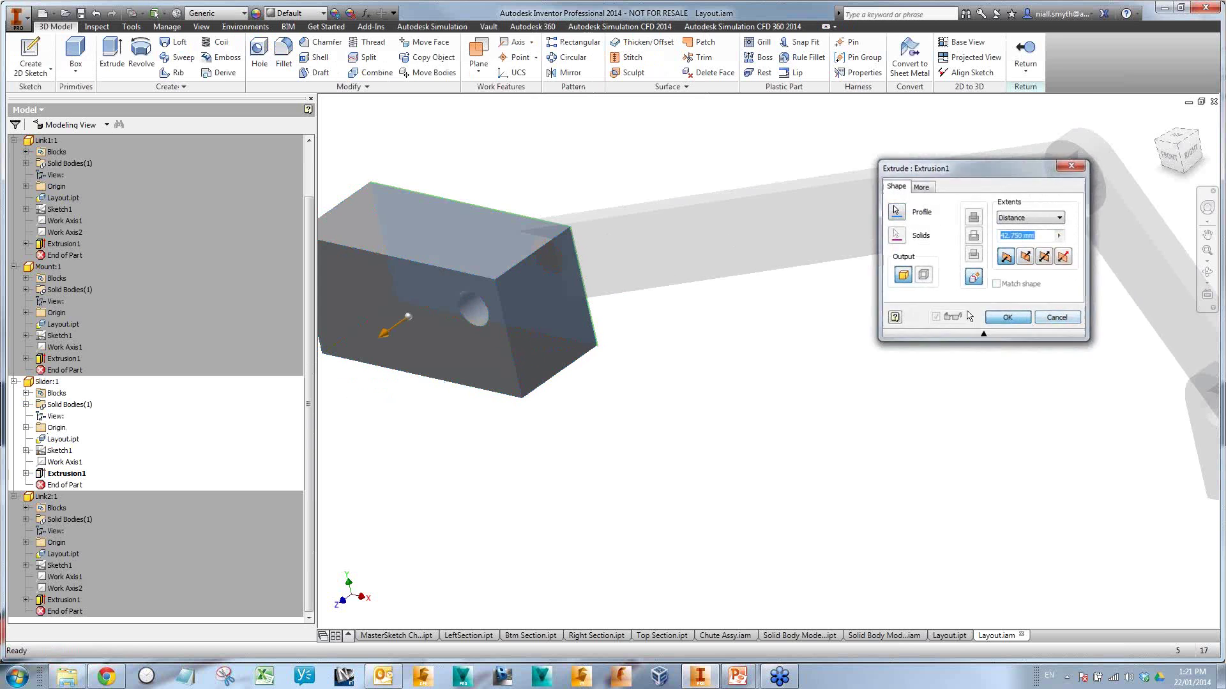
left_click(1025, 68)
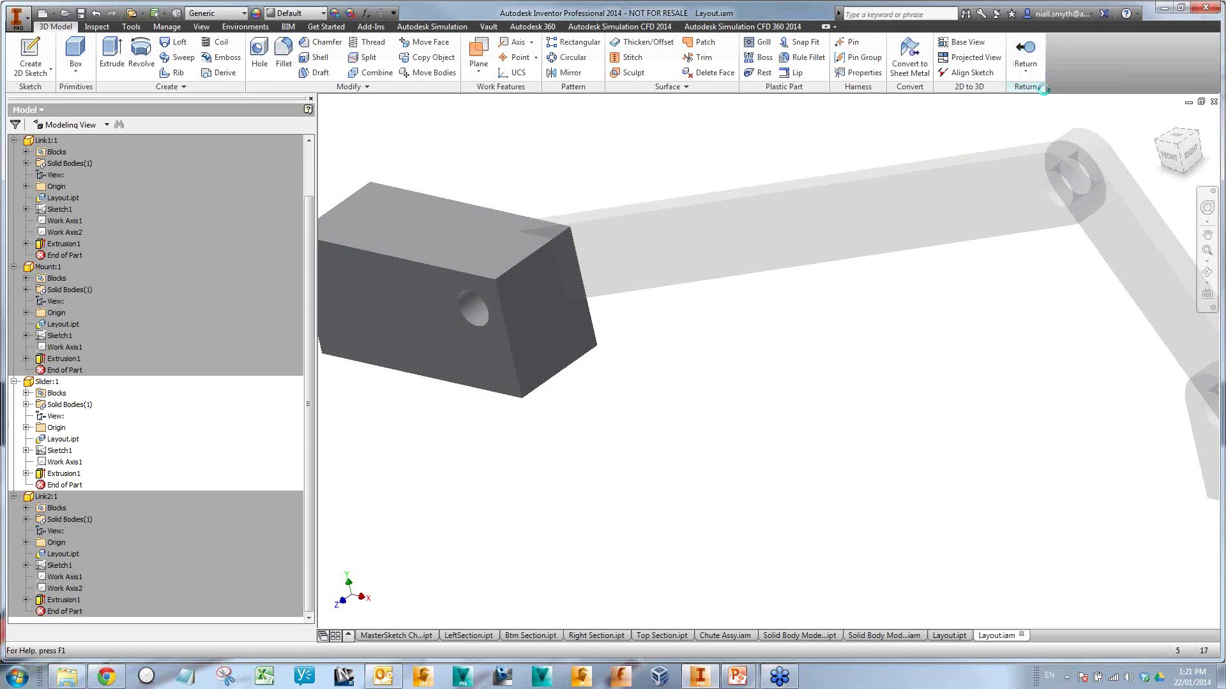
left_click(1040, 95)
- Examine the solid slider-crank assembly from several angles, highlight Link1, and switch to the presentation's summary slide
scroll(649, 240, "down", 3)
middle_click_drag(632, 281, 884, 347, "shift")
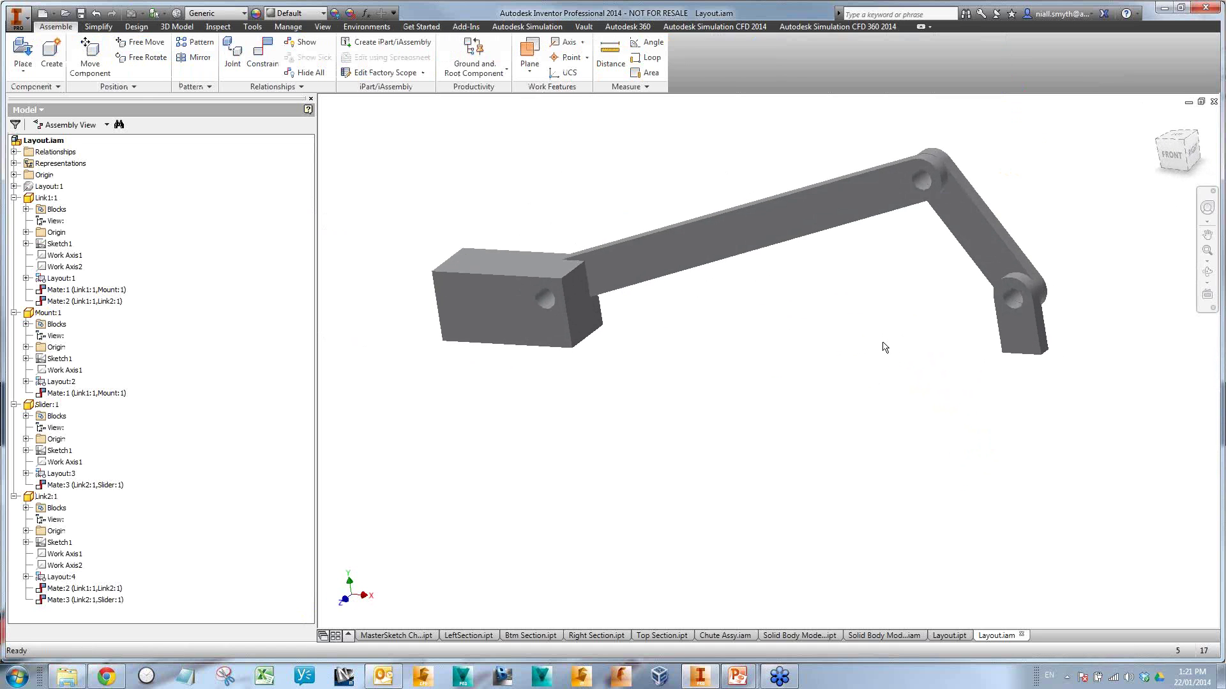
middle_click_drag(613, 272, 709, 330, "shift")
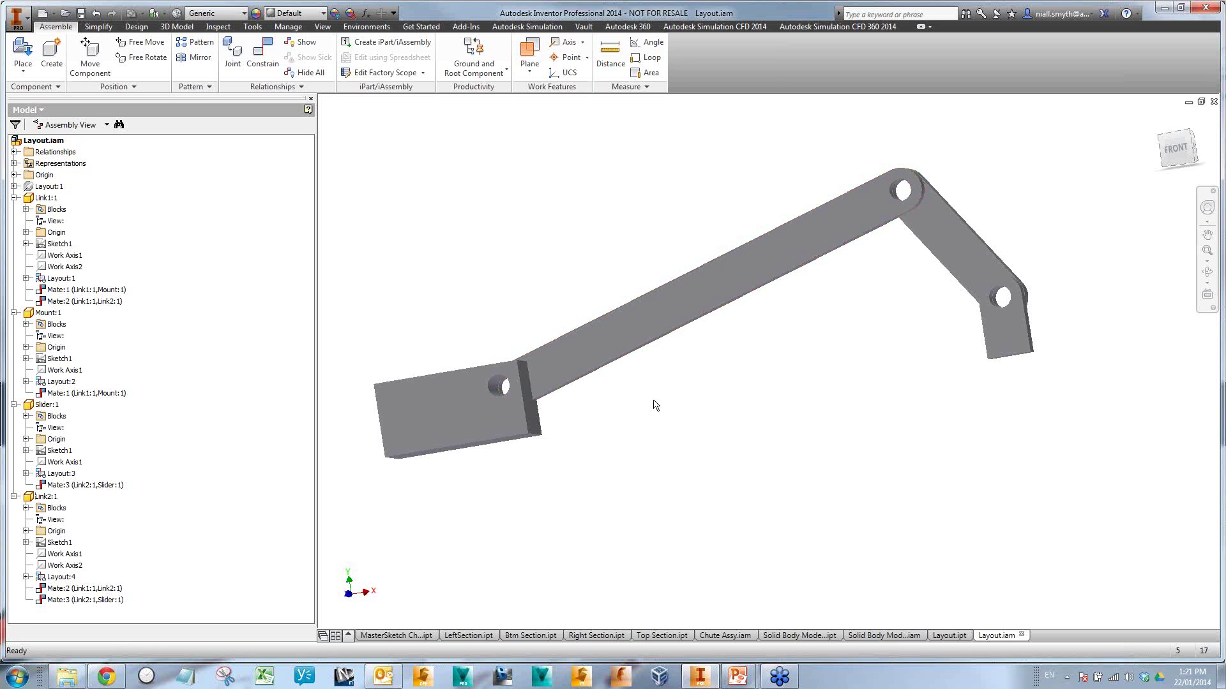
left_click(45, 198)
key("alt+Tab")
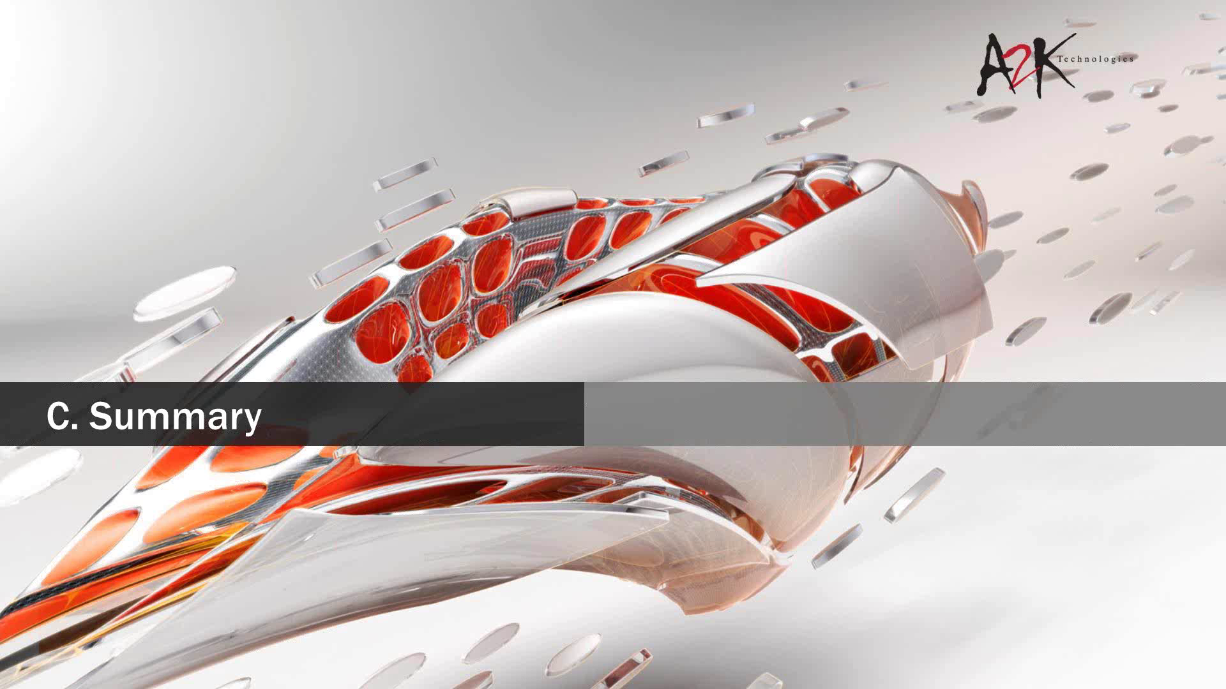